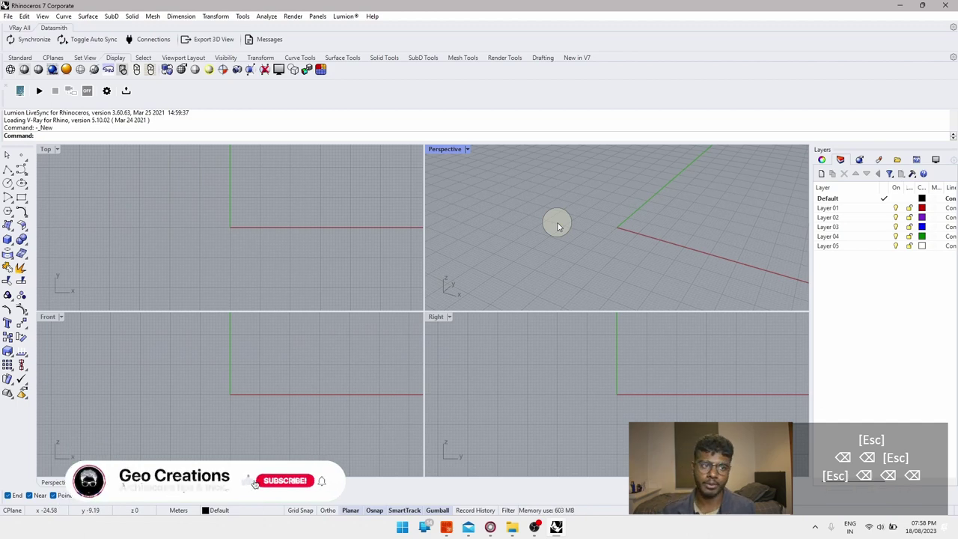
Step: Launch Grasshopper and add an Exceptions component to the empty canvas
left_click(21, 58)
left_click(444, 69)
double_click(584, 258)
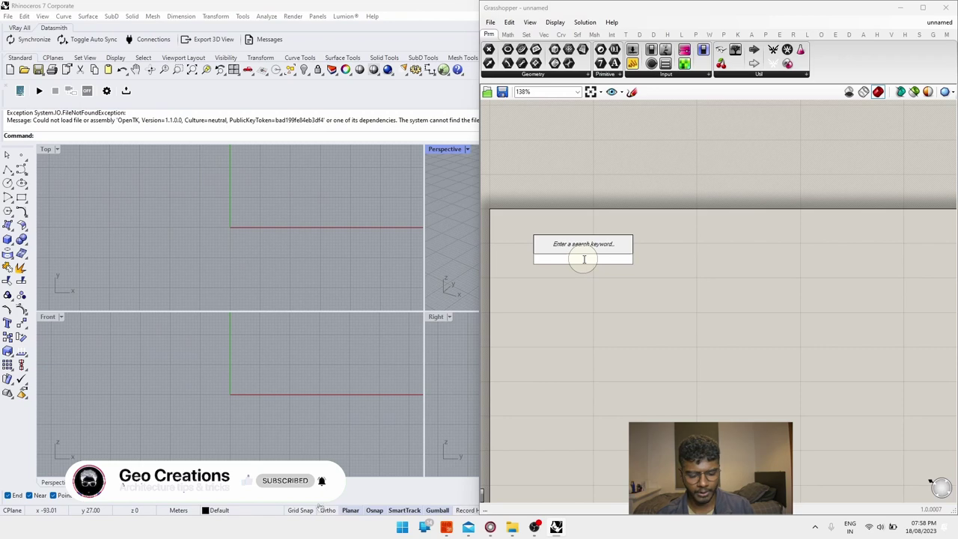
type("exception")
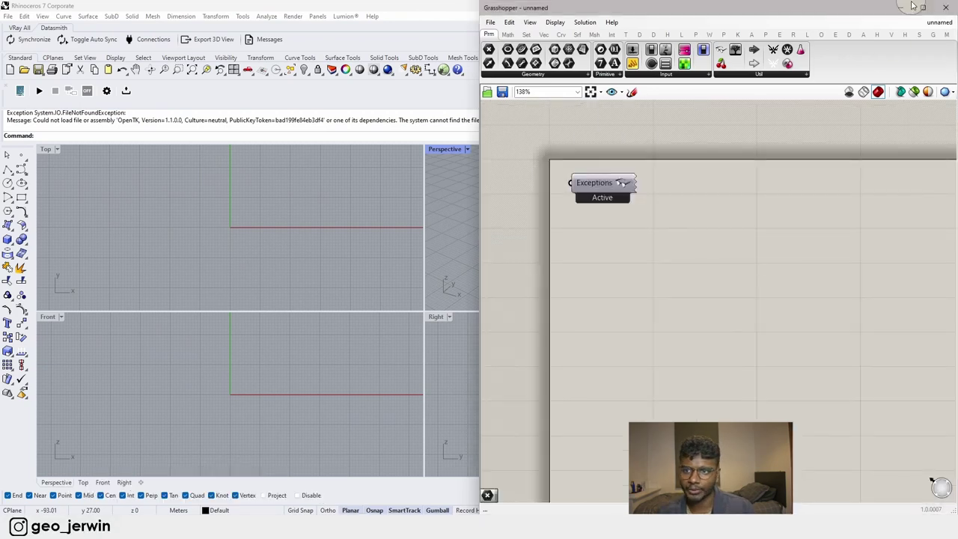
Step: Maximize the Grasshopper window, show the Kangaroo2 components, and restore the window beside Rhino
left_click(924, 9)
mouse_move(925, 9)
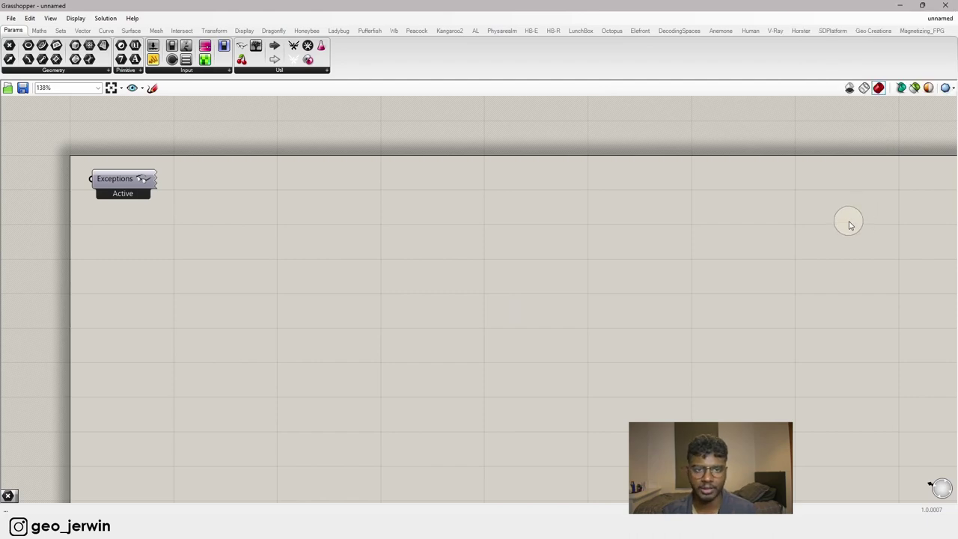
left_click(446, 31)
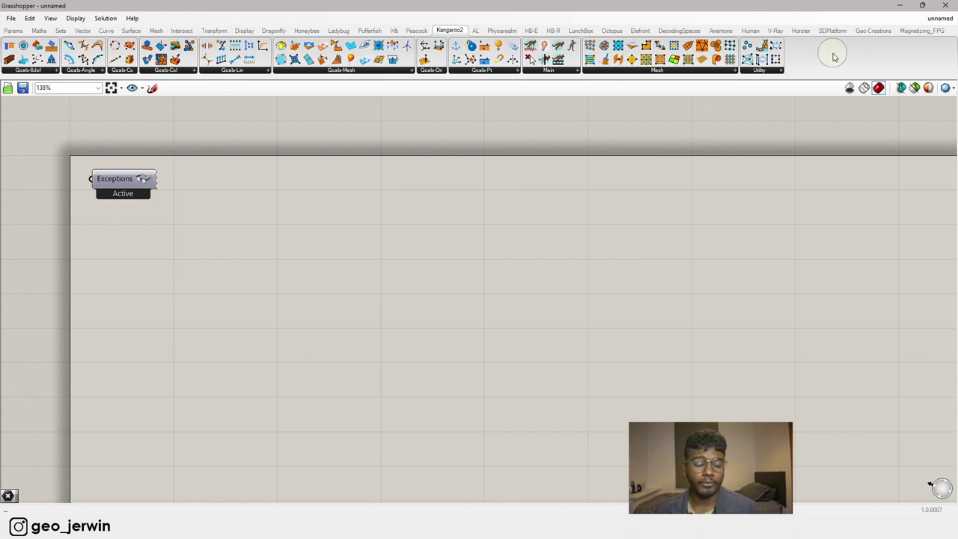
left_click_drag(465, 6, 955, 163)
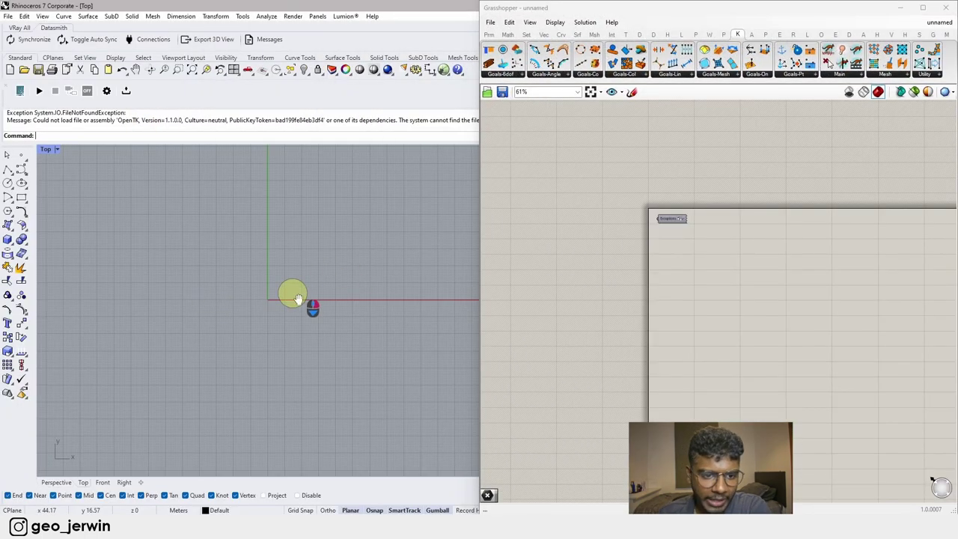
Step: Place a Point parameter on the Grasshopper canvas below the Exceptions component
right_click_drag(293, 292, 231, 303)
scroll(231, 302, "up", 8)
scroll(230, 302, "down", 8)
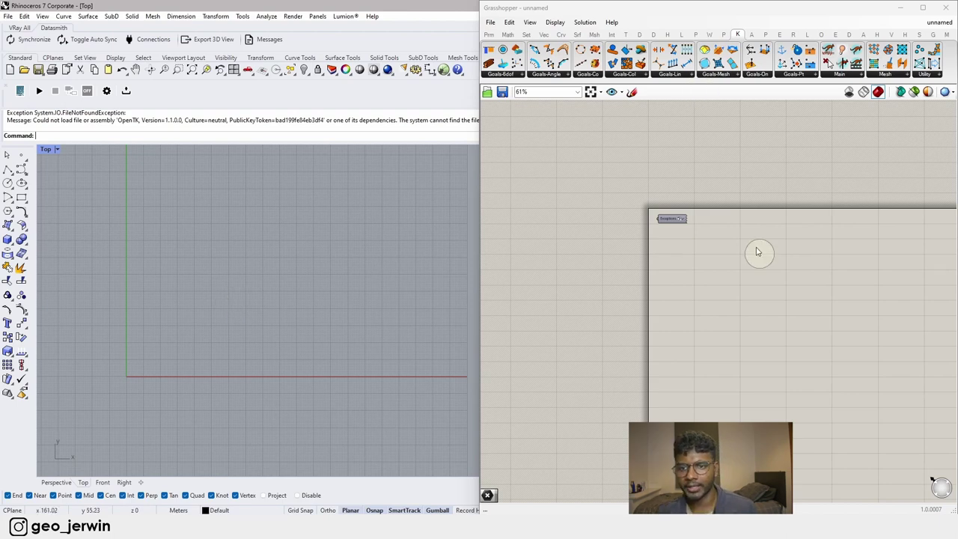
right_click_drag(900, 280, 789, 277)
scroll(540, 225, "up", 3)
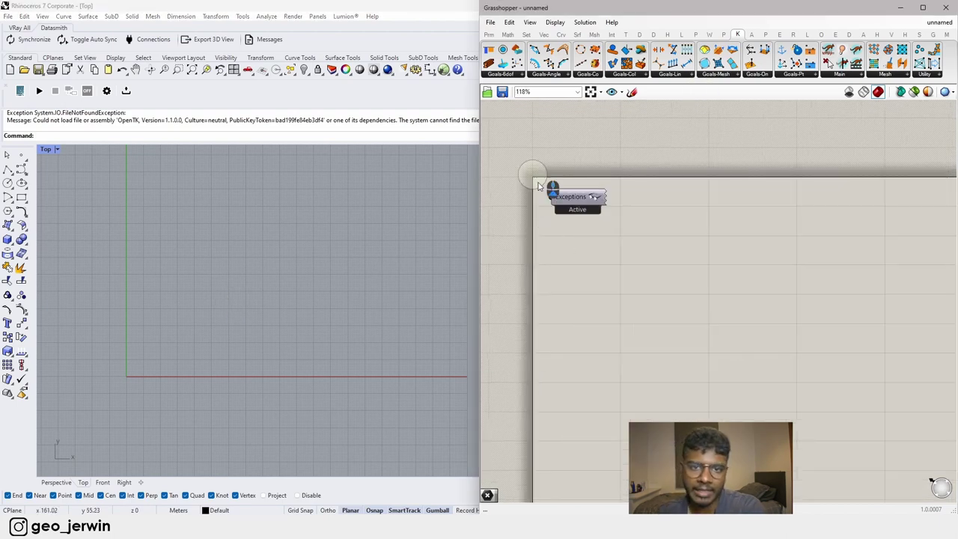
left_click(488, 35)
left_click(488, 51)
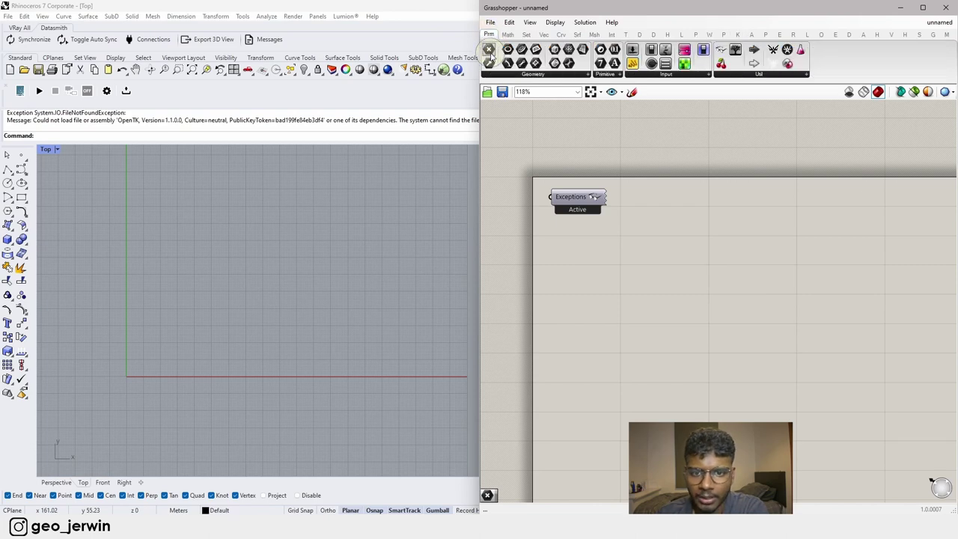
left_click(641, 277)
right_click_drag(821, 308, 833, 266)
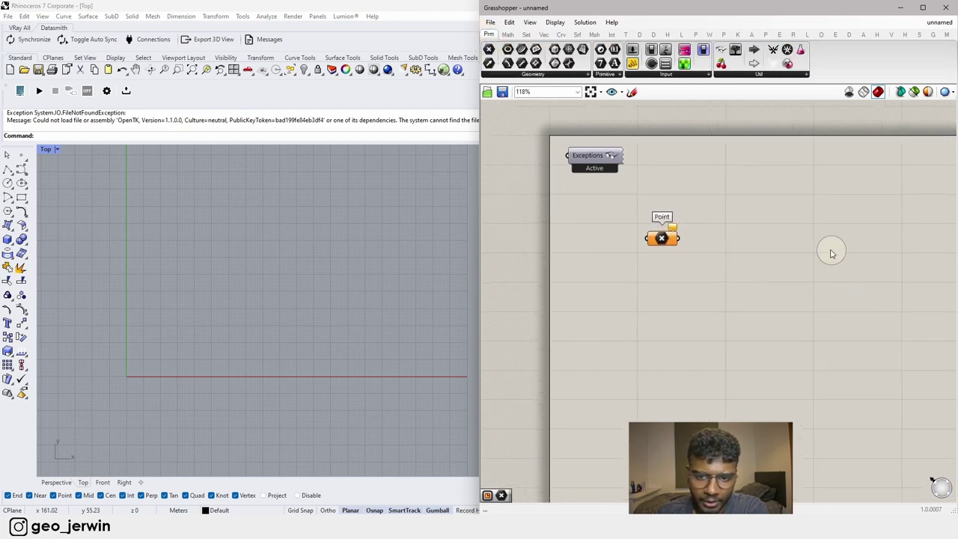
Step: Assign a single point picked in Rhino's Top view to the Point parameter and shift it about 16 m in negative X
left_click_drag(661, 238, 665, 241)
right_click(674, 241)
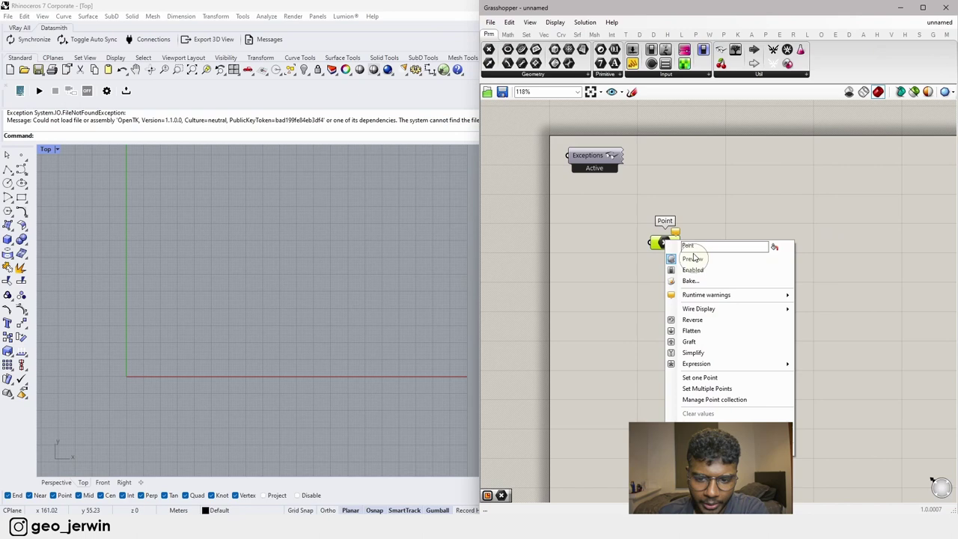
left_click(700, 377)
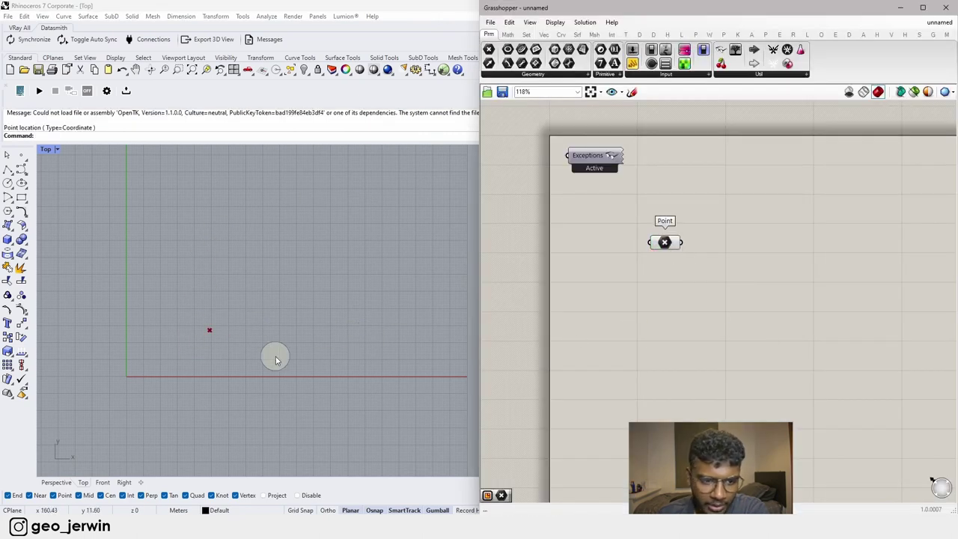
left_click(663, 242)
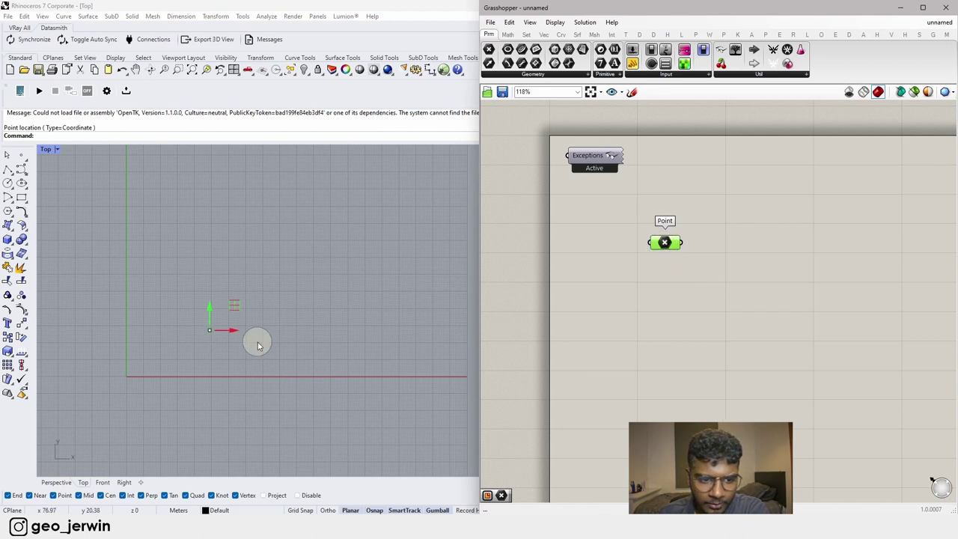
left_click_drag(230, 330, 204, 330)
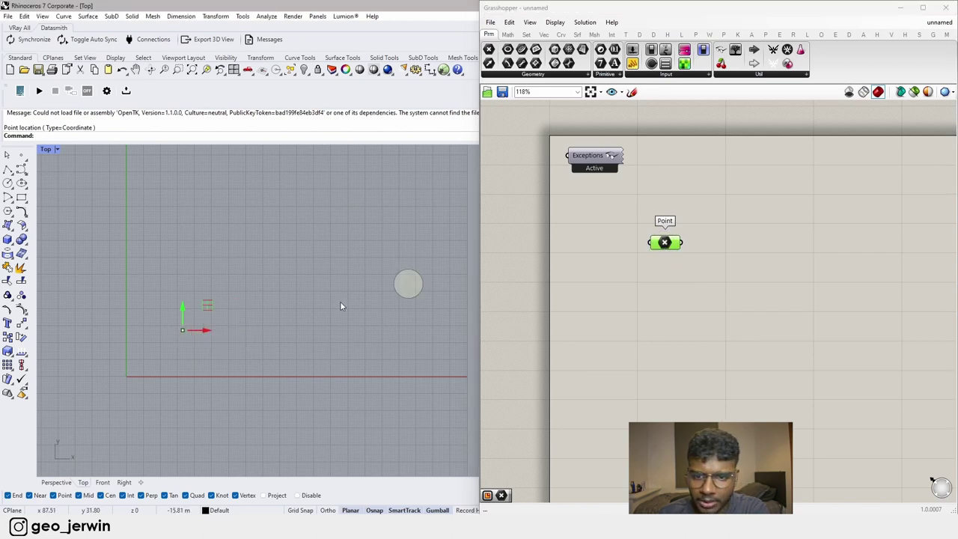
Step: Add a Rectangle component, connect the Point parameter to its Plane input, and align the component with the Point
left_click(843, 233)
double_click(843, 234)
type("rect")
left_click(832, 218)
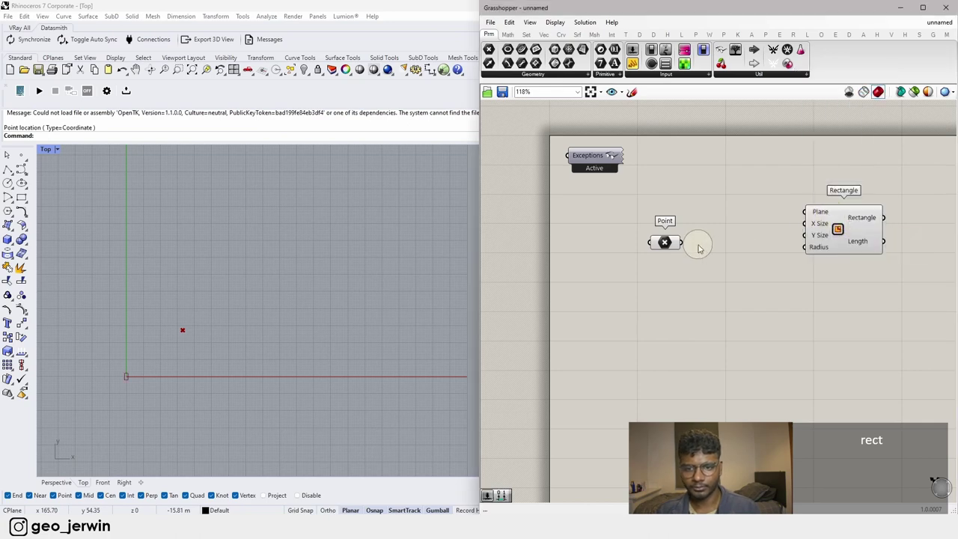
left_click_drag(688, 247, 805, 211)
left_click_drag(844, 229, 859, 260)
Step: Create a number slider set to 5.0 and connect it to the Rectangle's X Size and Y Size inputs
double_click(748, 292)
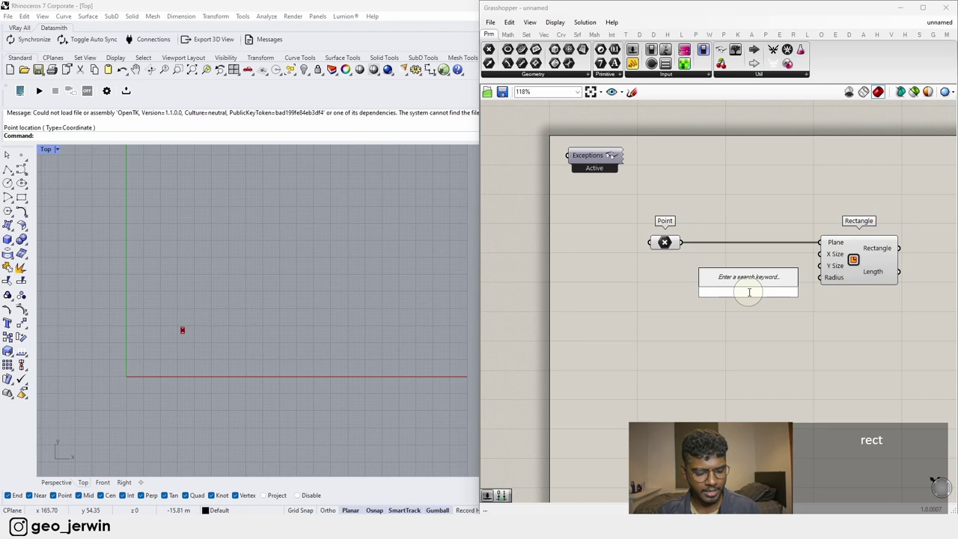
type("5")
key("BackSpace")
type("5.0")
key("Return")
scroll(786, 281, "up", 3)
left_click_drag(778, 278, 852, 231)
left_click_drag(778, 277, 841, 257)
left_click_drag(749, 274, 785, 237)
right_click_drag(847, 261, 670, 256)
Step: Move the referenced point and its rectangle close to the origin in the Top view
left_click(742, 244)
scroll(745, 243, "up", 2)
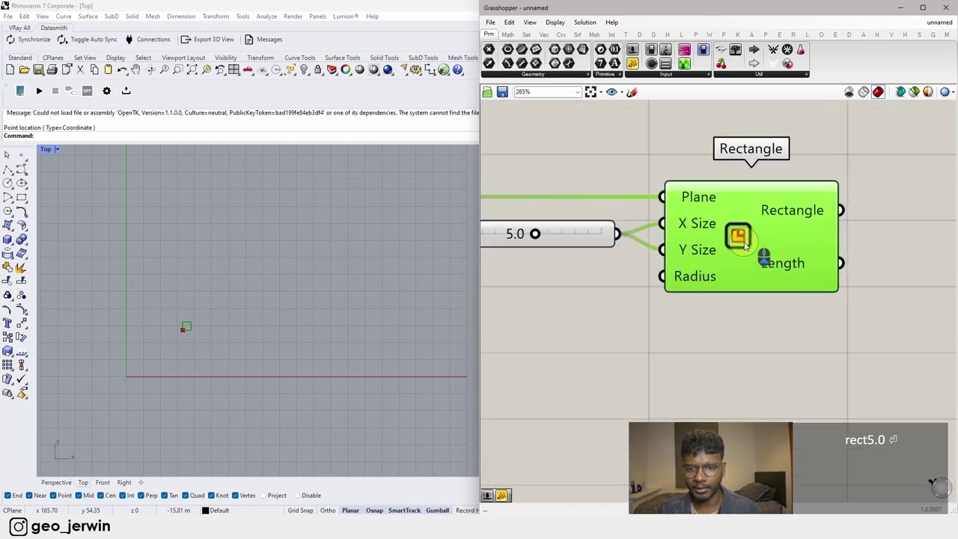
middle_click(744, 243)
left_click(773, 272)
scroll(222, 314, "down", 10)
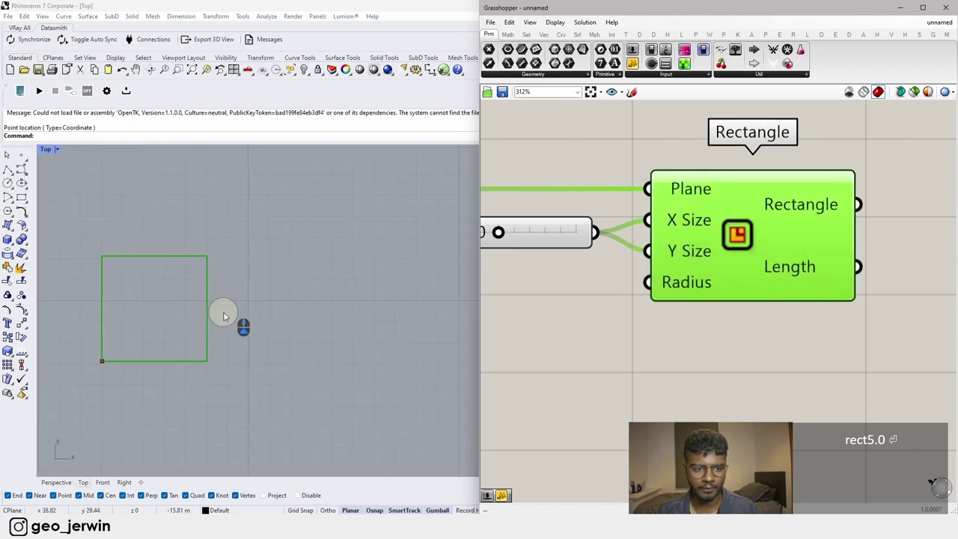
left_click(668, 321)
scroll(668, 320, "down", 5)
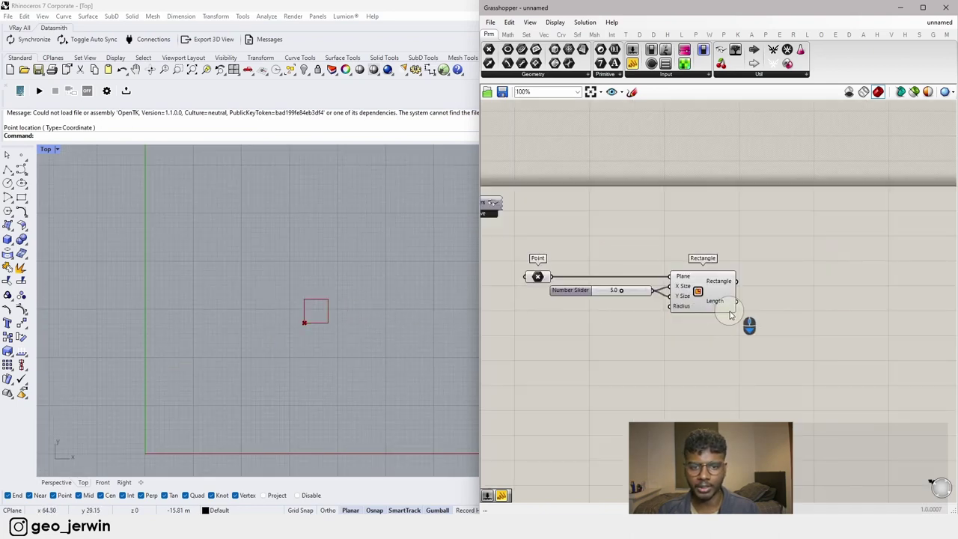
left_click(538, 277)
left_click_drag(310, 303, 183, 447)
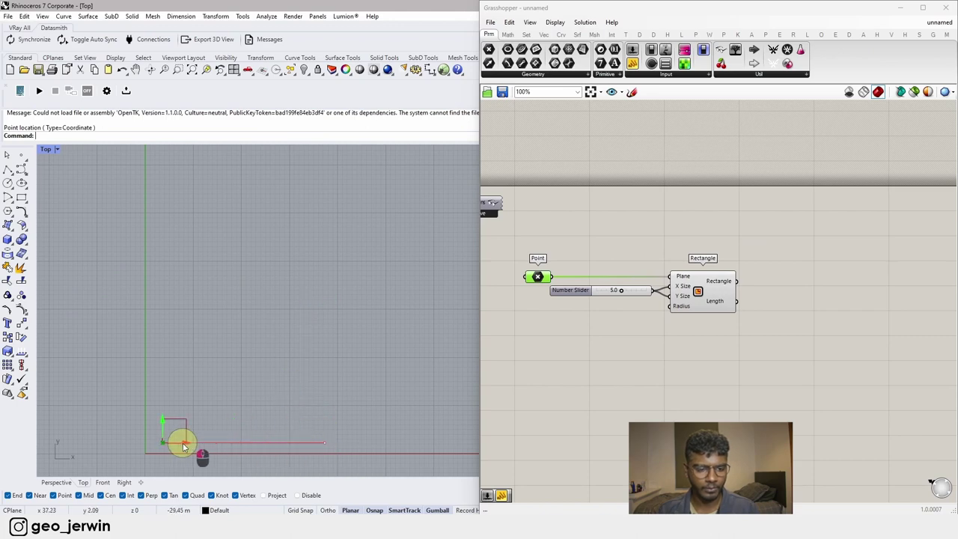
Step: Add a Surface parameter and connect the Rectangle output to it
scroll(795, 309, "up", 4)
double_click(838, 272)
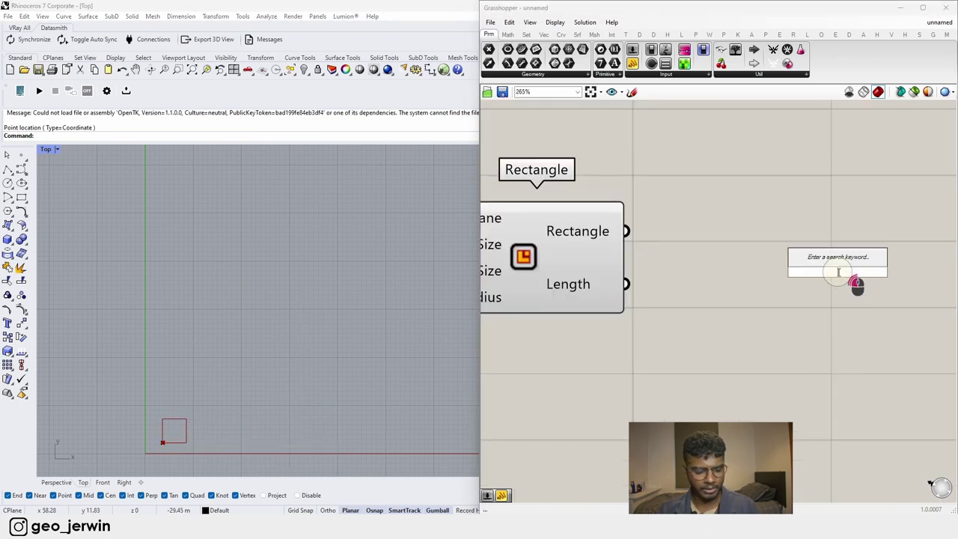
type("surface")
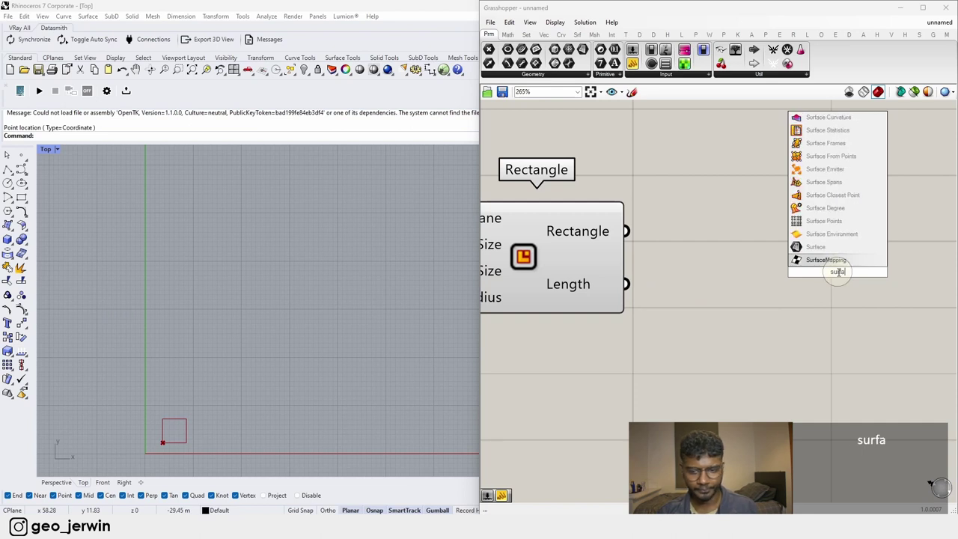
key("Return")
left_click_drag(627, 231, 713, 226)
left_click(808, 256)
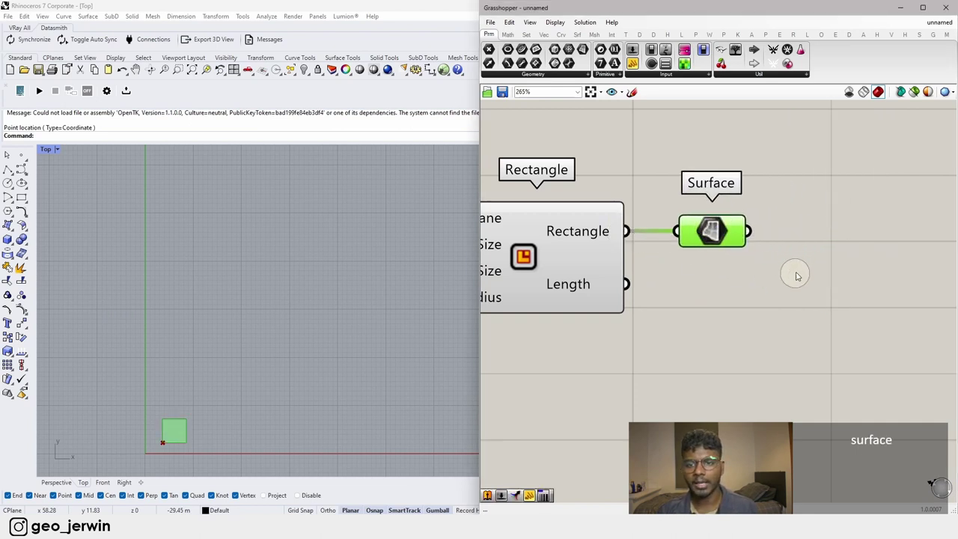
Step: Add a Mesh Surface component beyond the Surface parameter and connect the Rectangle output directly to its Surface input
scroll(797, 272, "down", 5)
right_click_drag(804, 276, 698, 282)
left_click(766, 267)
double_click(766, 266)
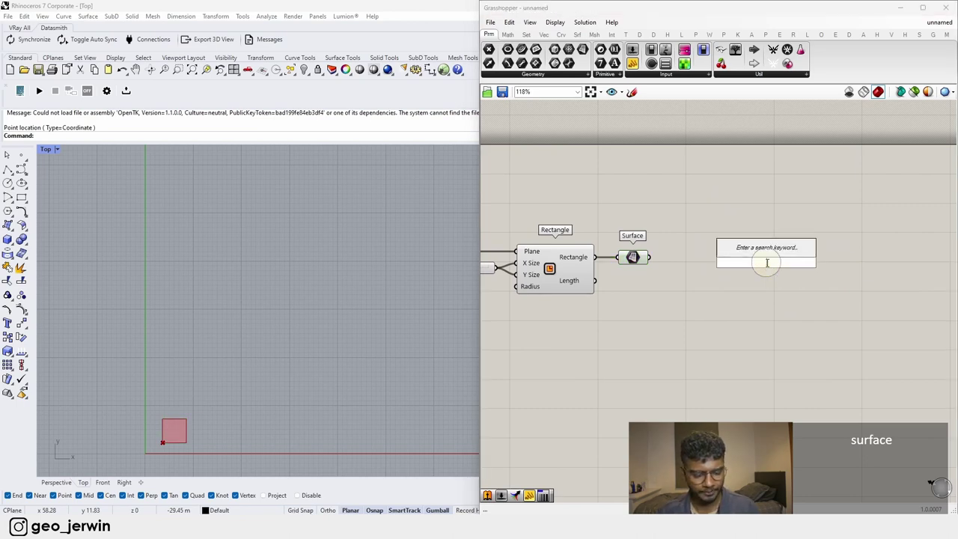
type("surface")
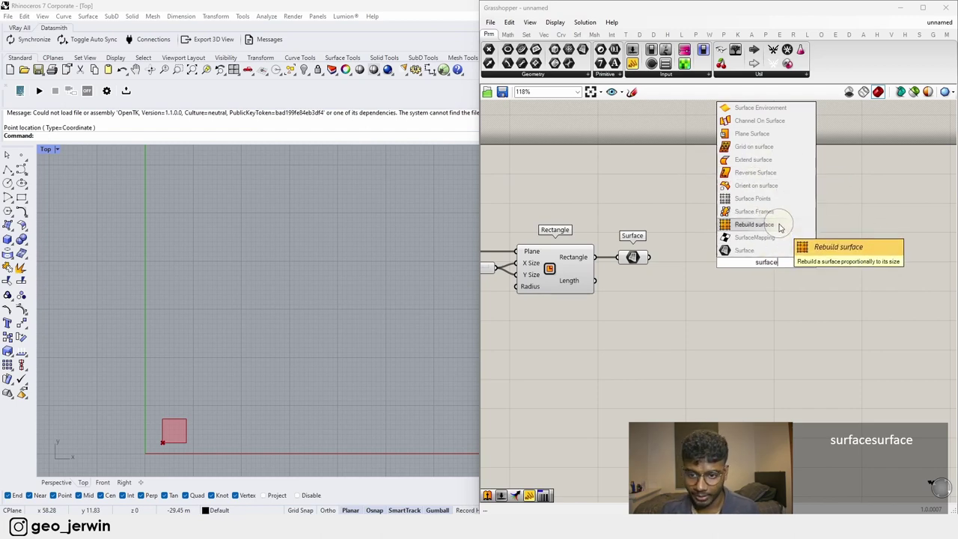
type("mesh")
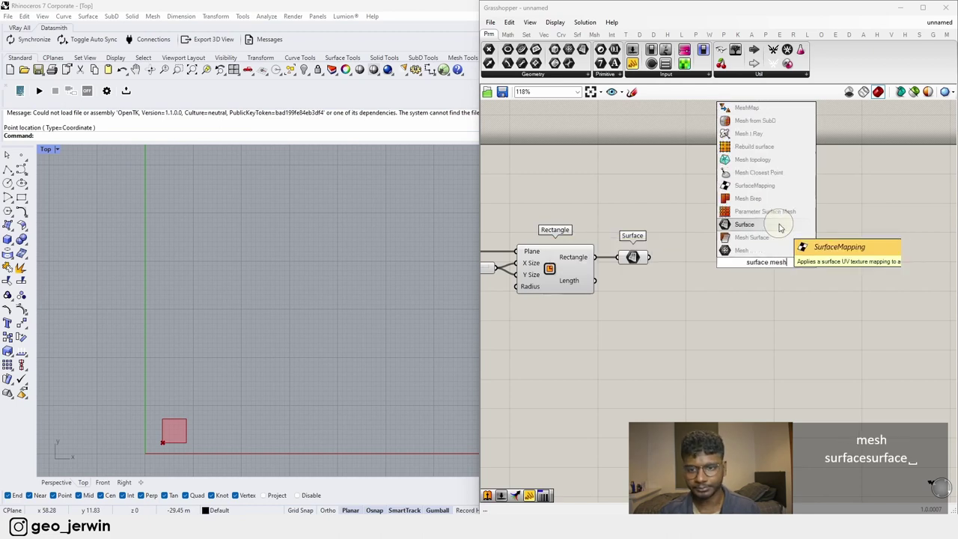
left_click(761, 238)
left_click_drag(632, 256, 631, 182)
left_click_drag(596, 257, 730, 241)
left_click_drag(770, 265, 745, 277)
Step: Delete the redundant Surface parameter and turn on the preview of mesh edges
left_click_drag(694, 218, 562, 140)
key("Delete")
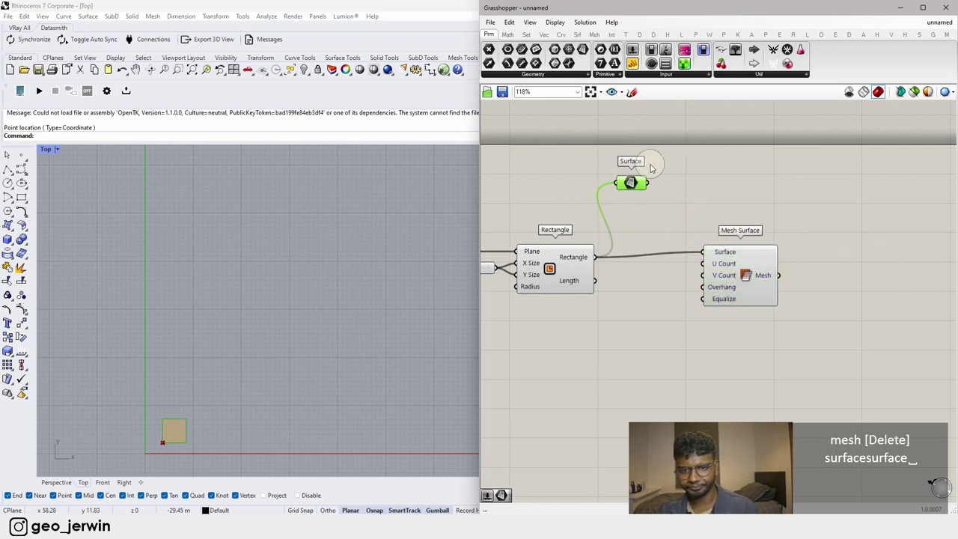
key("Delete")
key("ctrl+m")
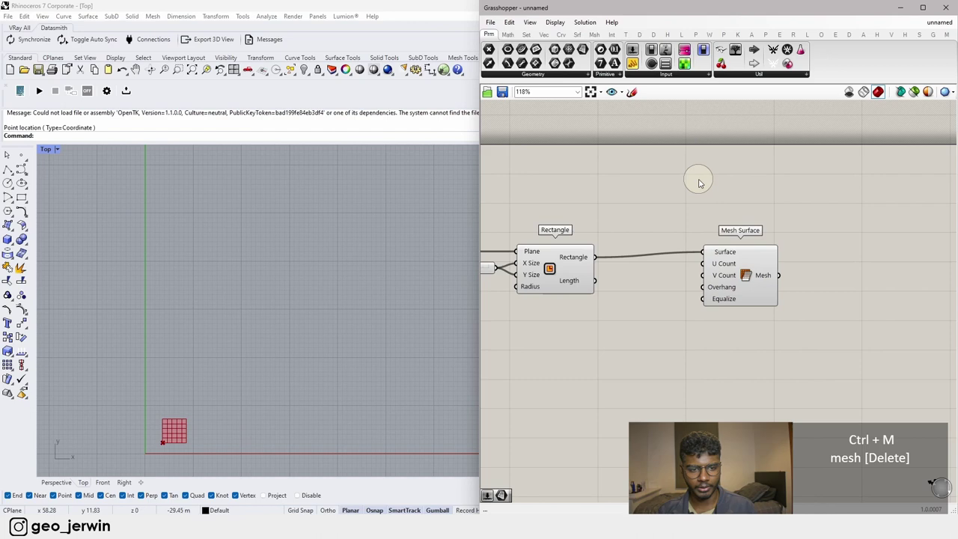
Step: Align the Mesh Surface component with the Rectangle component so their connecting wire runs straight
right_click_drag(687, 249, 704, 218)
left_click_drag(752, 242, 732, 255)
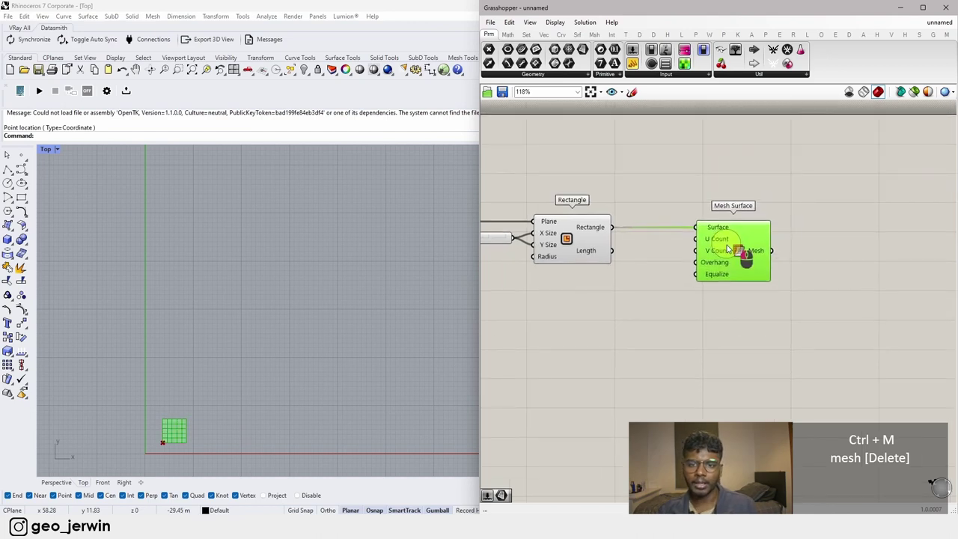
scroll(666, 235, "up", 5)
scroll(527, 244, "down", 5)
scroll(595, 242, "up", 4)
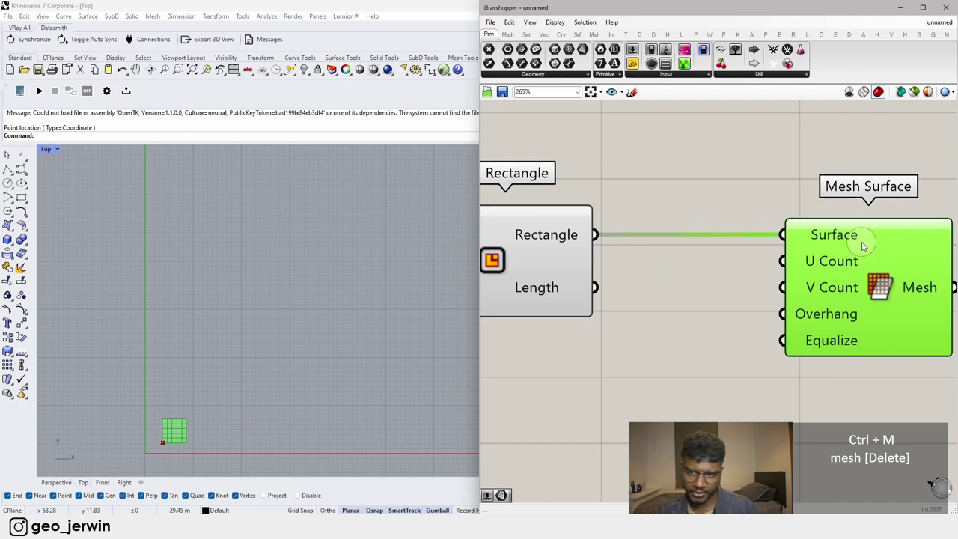
right_click_drag(866, 242, 824, 216)
left_click(653, 292)
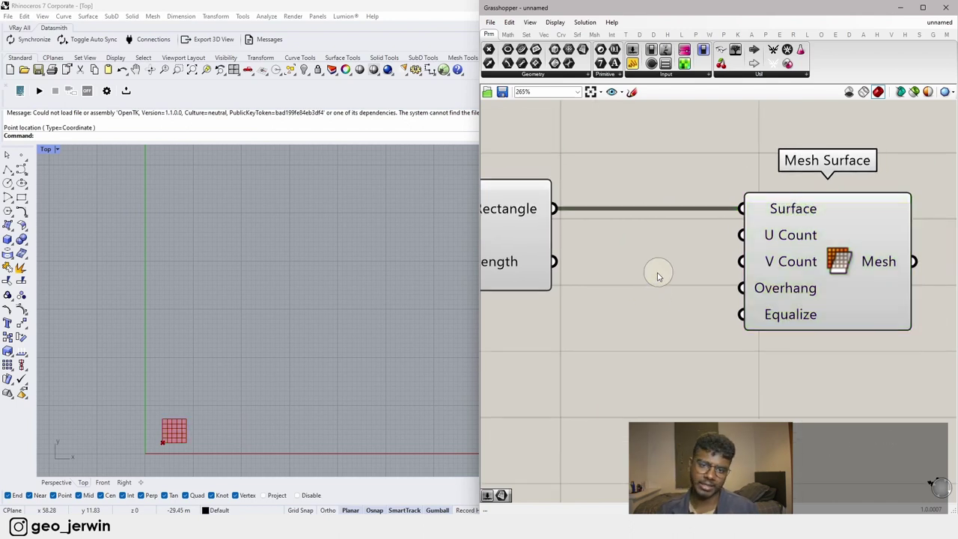
Step: Turn off the preview of the Point, Number Slider and Rectangle components
scroll(654, 274, "down", 5)
left_click_drag(778, 315, 467, 172)
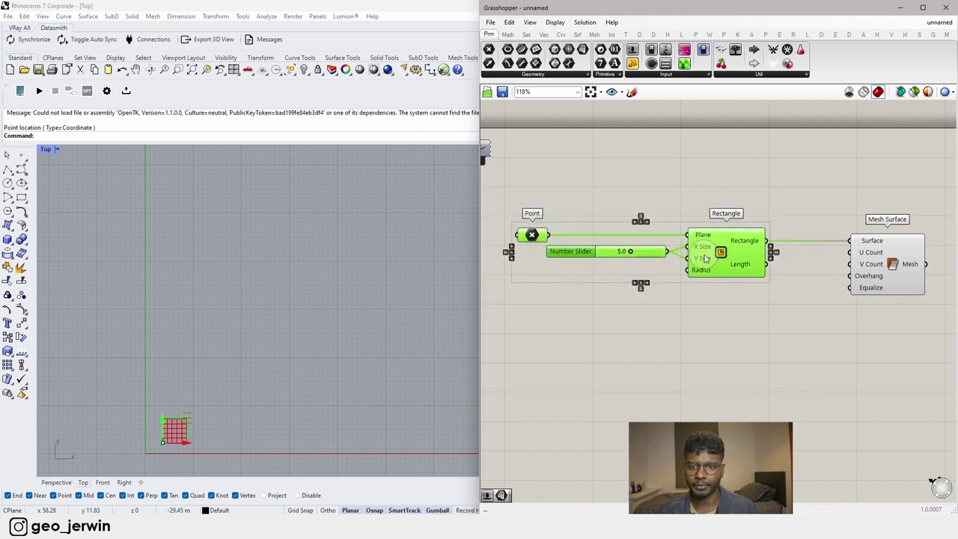
middle_click(723, 253)
left_click(756, 227)
Step: Move the Mesh Surface component farther away from the Rectangle component
left_click(898, 288)
scroll(900, 288, "up", 1)
middle_click(903, 264)
left_click(934, 297)
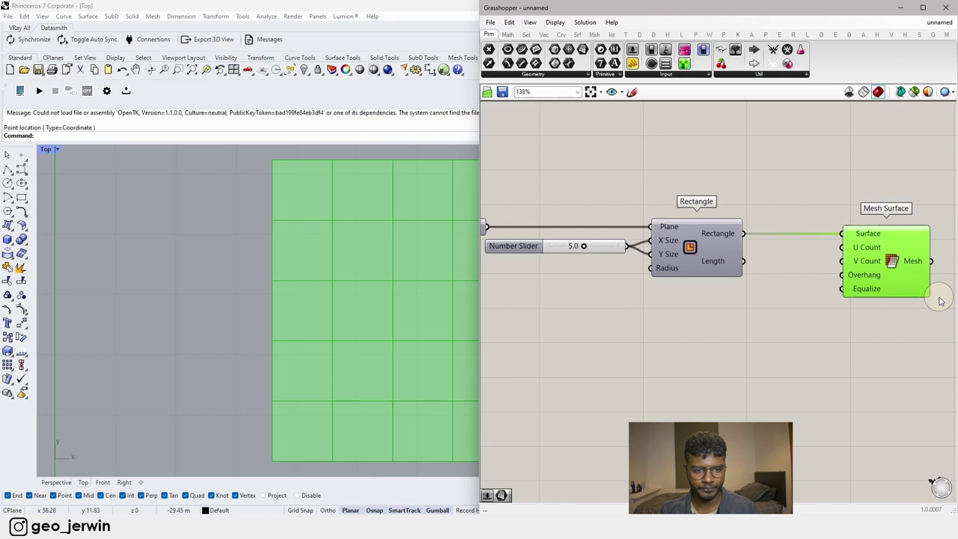
scroll(221, 339, "down", 8)
scroll(335, 345, "up", 8)
left_click(874, 349)
right_click_drag(874, 349, 707, 345)
left_click_drag(732, 263, 807, 263)
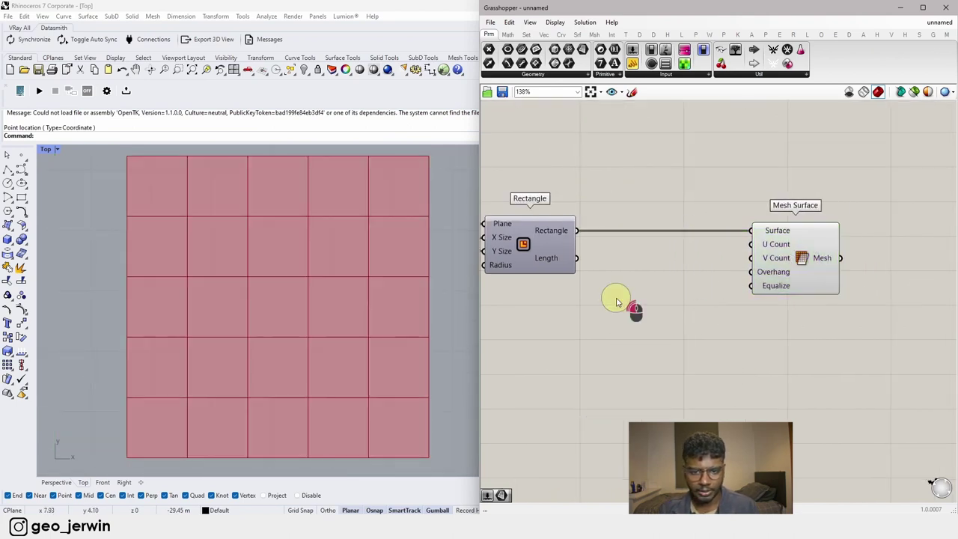
Step: Create a number slider set to 10 and connect it to the Mesh Surface's U Count input
double_click(615, 299)
type("10")
key("Return")
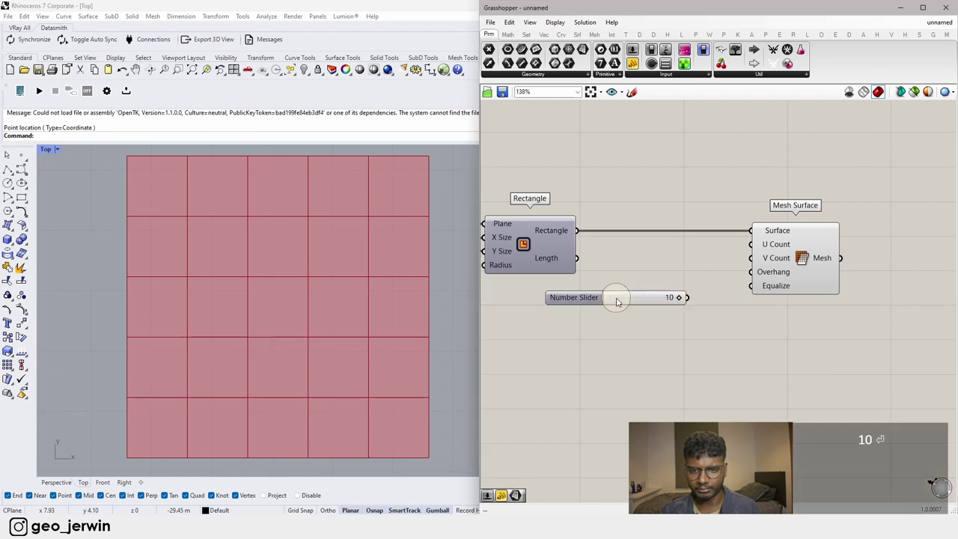
scroll(692, 288, "up", 3)
left_click_drag(679, 314, 807, 210)
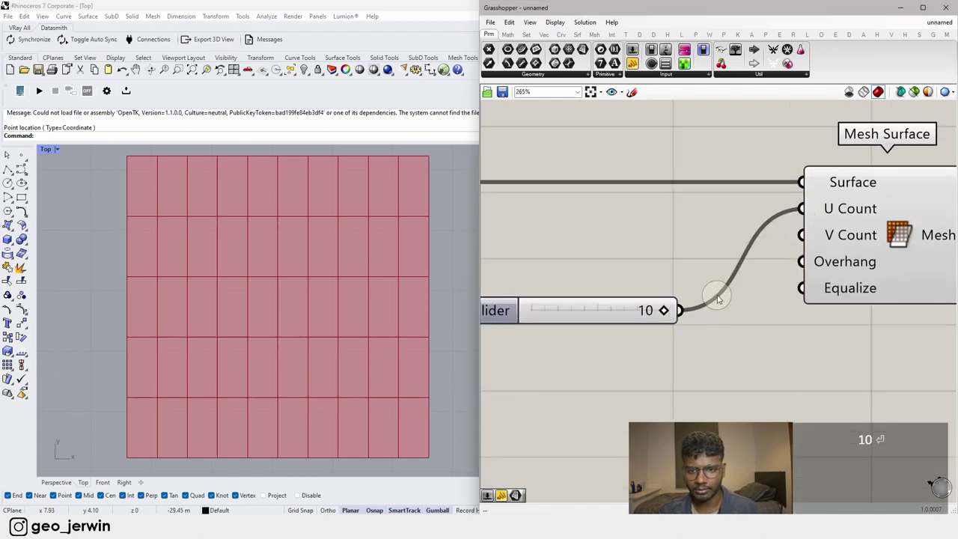
Step: Connect the slider set to 10 to the Mesh Surface's V Count input too, and place the slider close to the component's inputs
left_click_drag(680, 311, 804, 235)
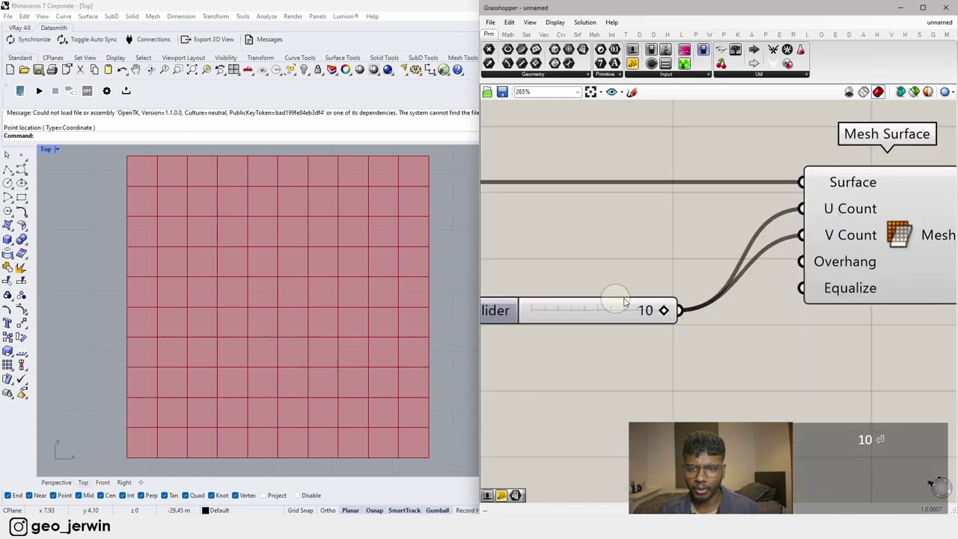
left_click_drag(633, 301, 704, 210)
left_click(767, 326)
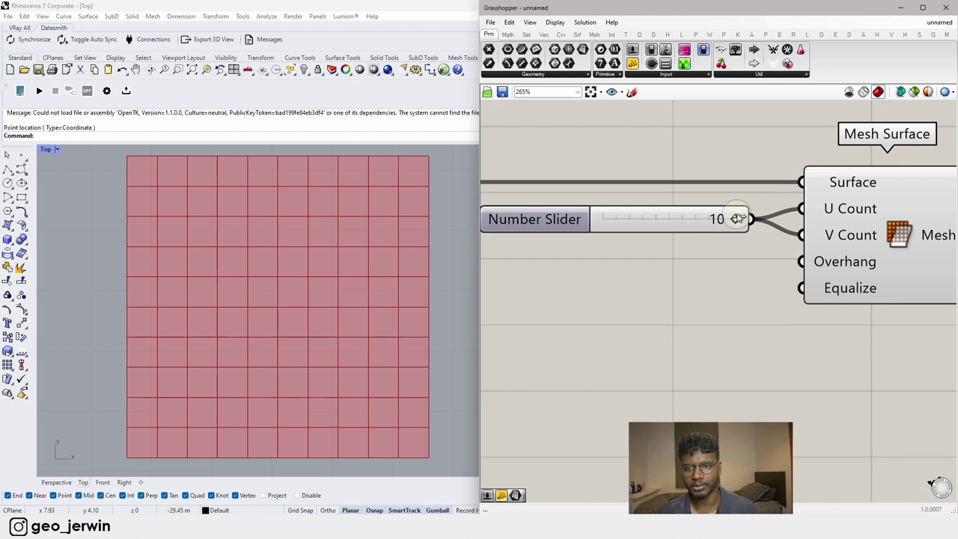
mouse_move(736, 219)
left_mouse_down()
mouse_move(723, 218)
mouse_move(733, 218)
left_mouse_up()
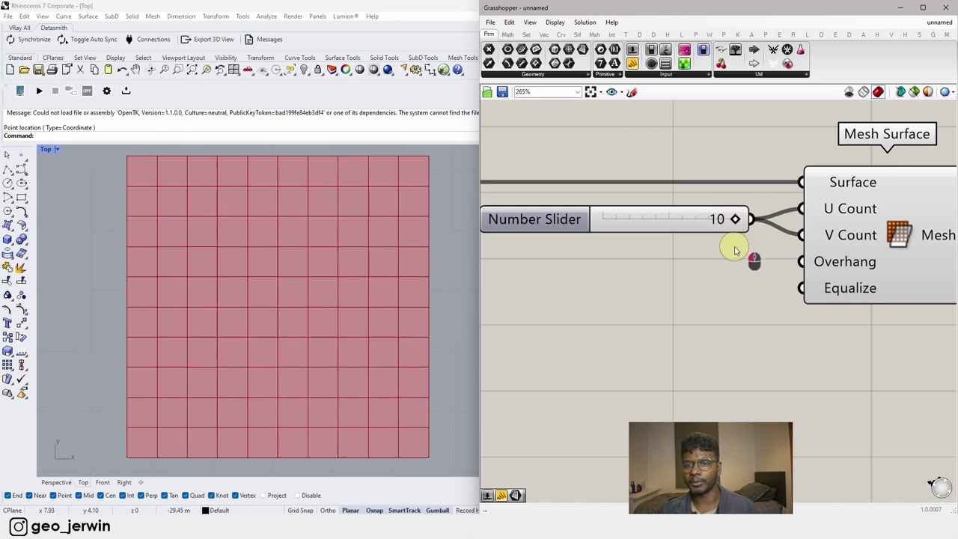
scroll(750, 263, "down", 4)
right_click_drag(751, 263, 681, 266)
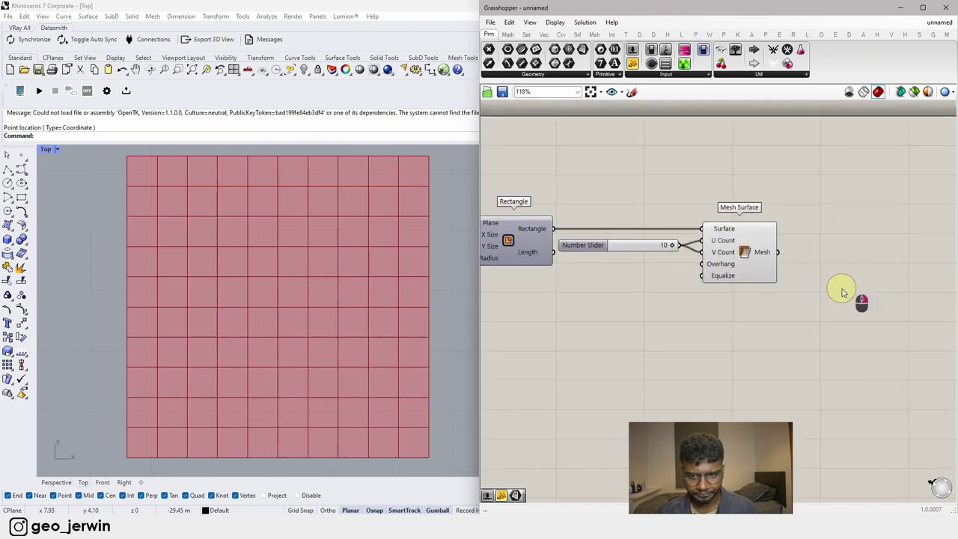
right_click_drag(854, 284, 788, 312)
left_click(678, 276)
left_click(864, 307)
right_click_drag(873, 317, 846, 359)
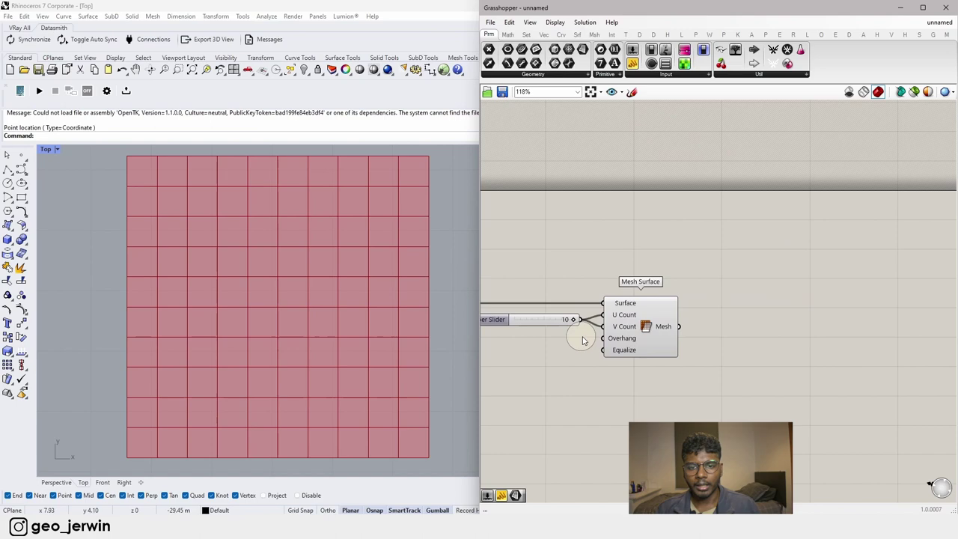
scroll(573, 320, "up", 3)
mouse_move(579, 314)
left_mouse_down()
mouse_move(559, 316)
mouse_move(581, 314)
left_mouse_up()
left_click(823, 324)
right_click_drag(827, 326, 650, 303)
left_click(565, 302)
left_click(783, 321)
scroll(782, 346, "down", 4)
right_click_drag(787, 353, 722, 379)
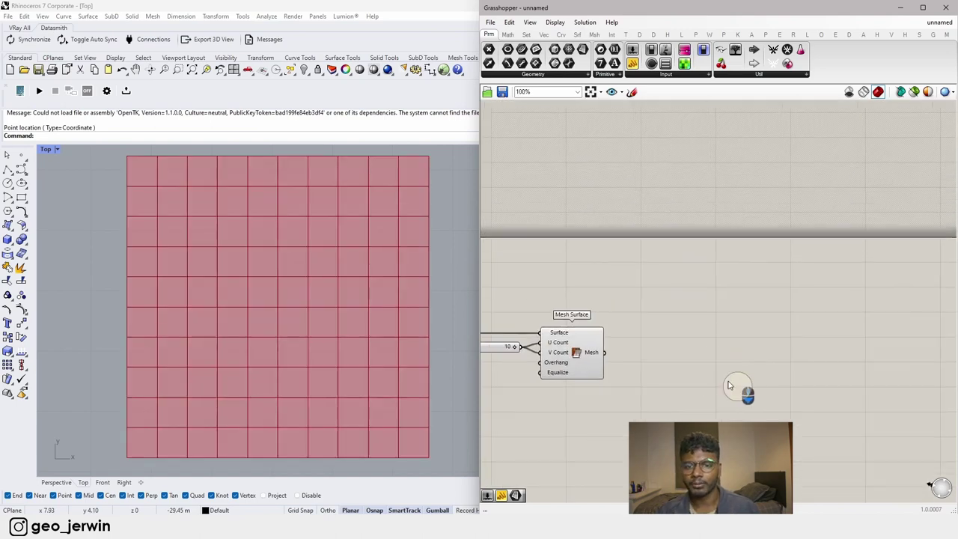
right_click_drag(838, 384, 831, 355)
scroll(830, 357, "down", 5)
scroll(760, 361, "up", 4)
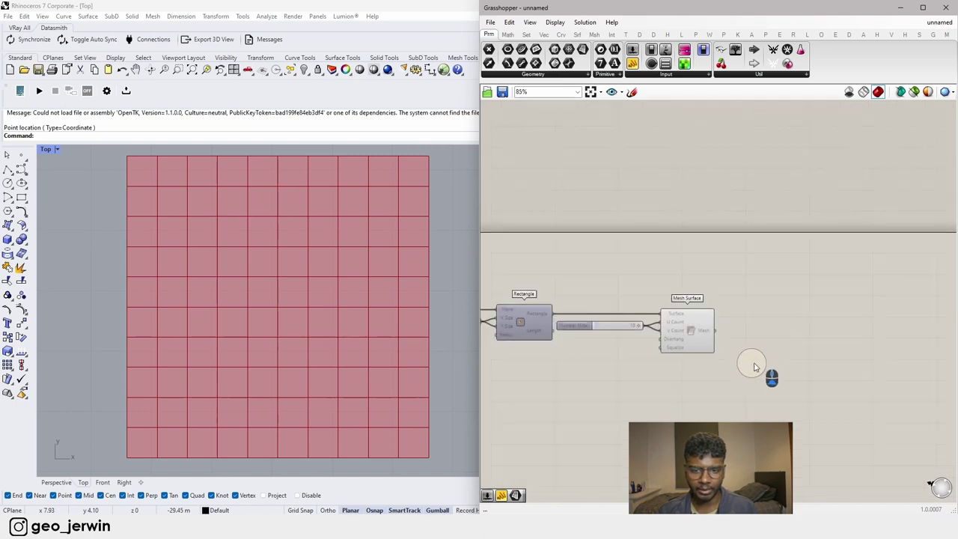
left_click(704, 336)
left_click(822, 362)
Step: Place a Kangaroo2 BouncySolver component on the empty canvas well beyond the Mesh Surface component
scroll(831, 360, "down", 4)
right_click_drag(847, 357, 626, 314)
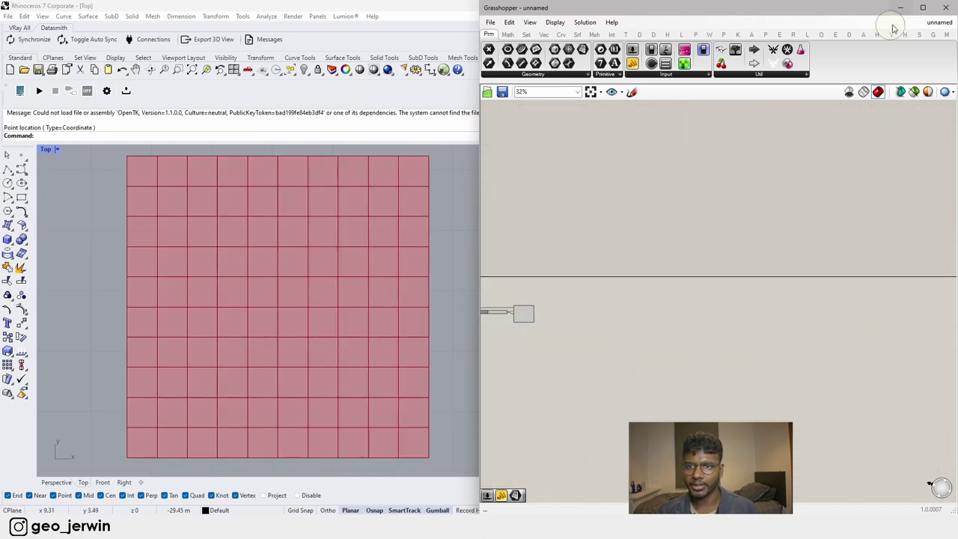
left_click(739, 35)
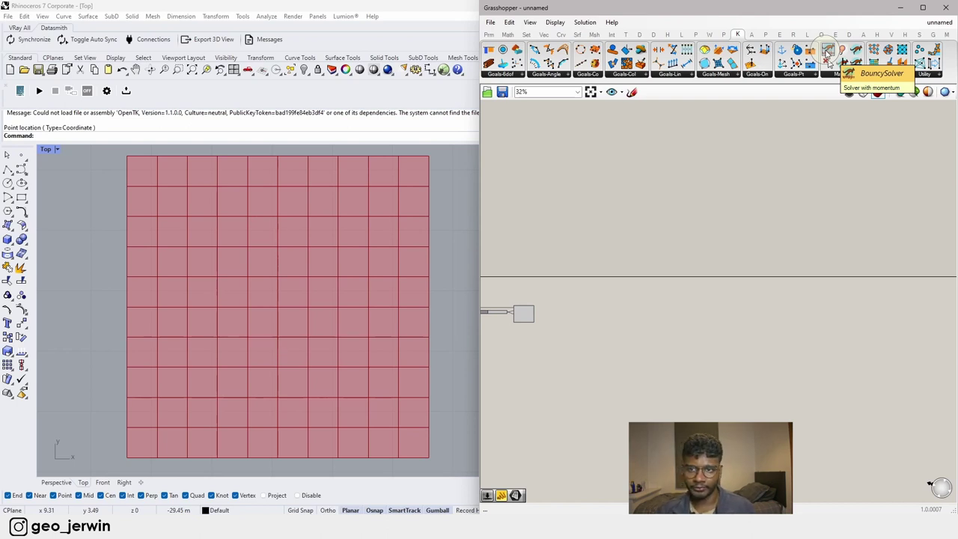
left_click_drag(829, 63, 752, 261)
scroll(722, 381, "up", 5)
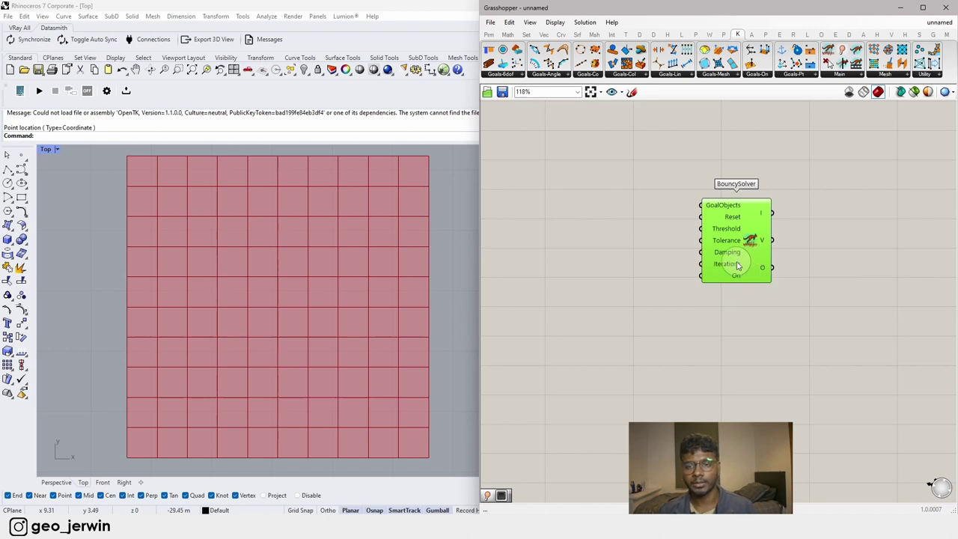
left_click_drag(725, 252, 773, 249)
left_click(722, 215)
Step: Add a Merge component before the BouncySolver and connect its Result output to the GoalObjects input
scroll(723, 216, "down", 3)
right_click_drag(741, 218, 780, 224)
scroll(780, 223, "up", 5)
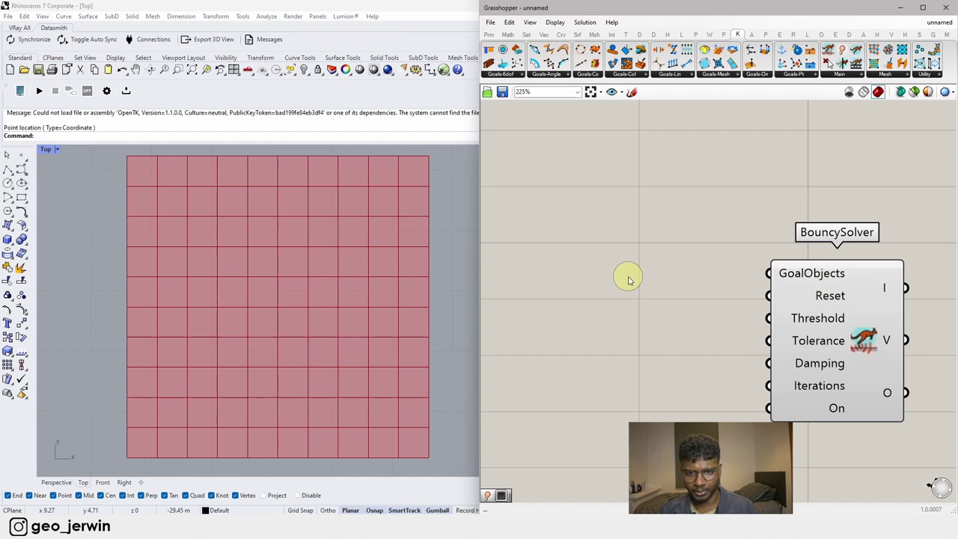
double_click(626, 276)
type("merge")
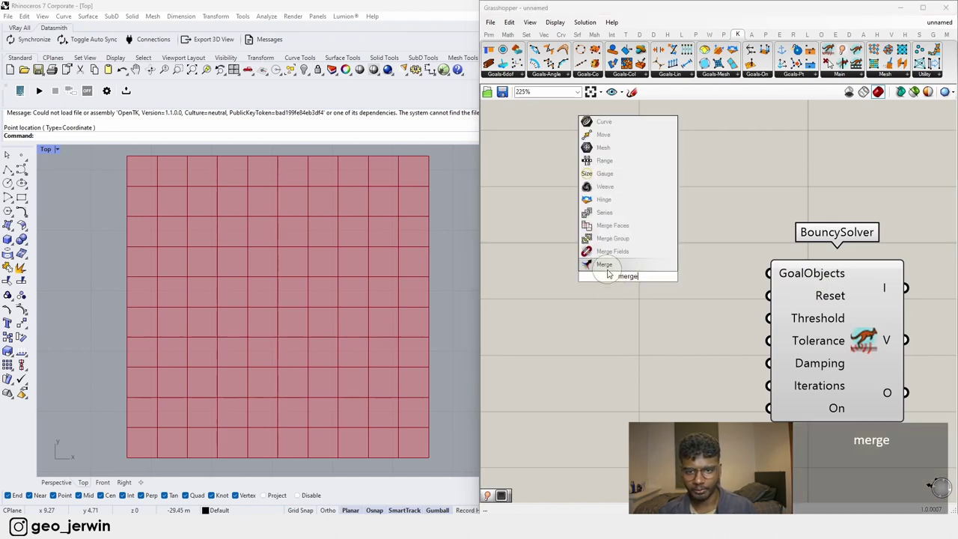
left_click(606, 267)
left_click_drag(689, 277, 769, 273)
left_click(662, 286)
right_click_drag(667, 289, 702, 285)
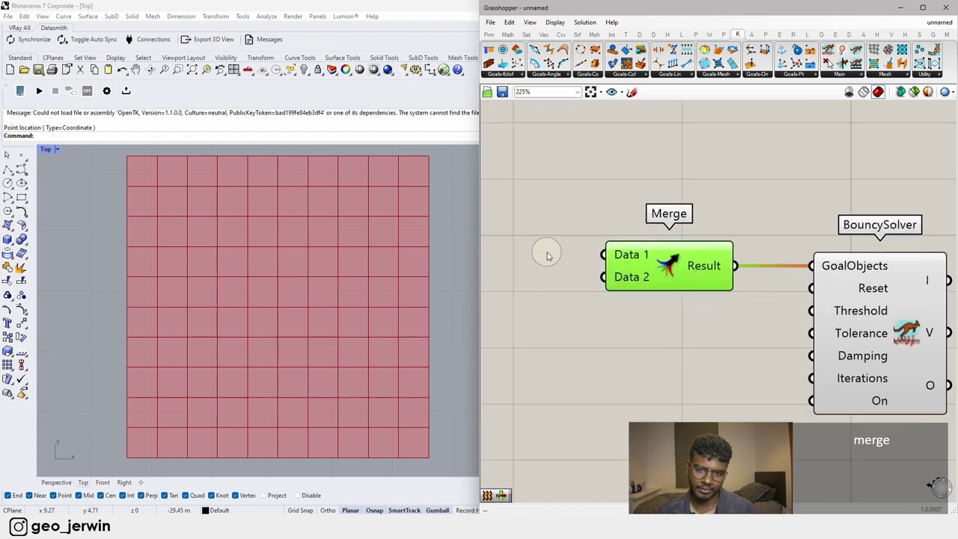
Step: Move the BouncySolver component farther from the Merge component to make room for its other inputs
right_click_drag(603, 286, 606, 221)
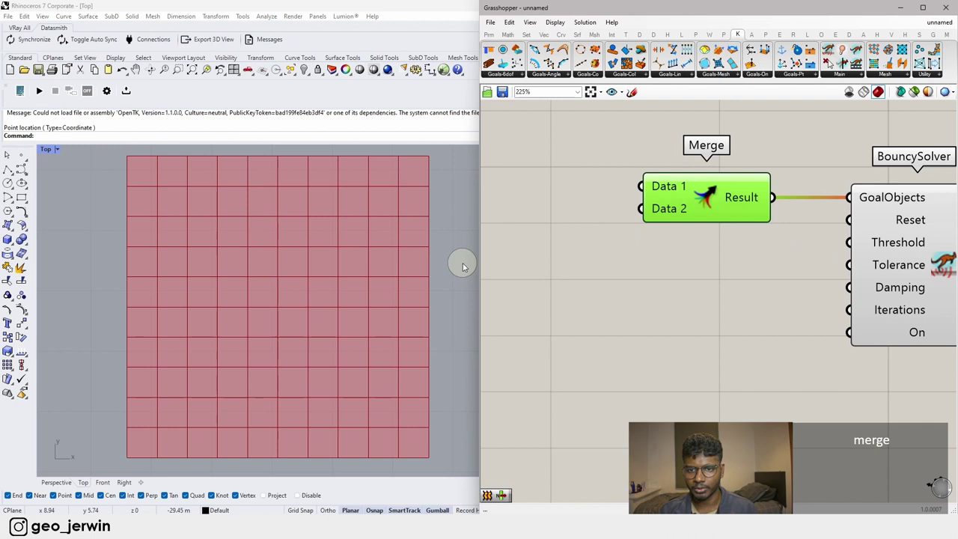
right_click_drag(682, 344, 507, 360)
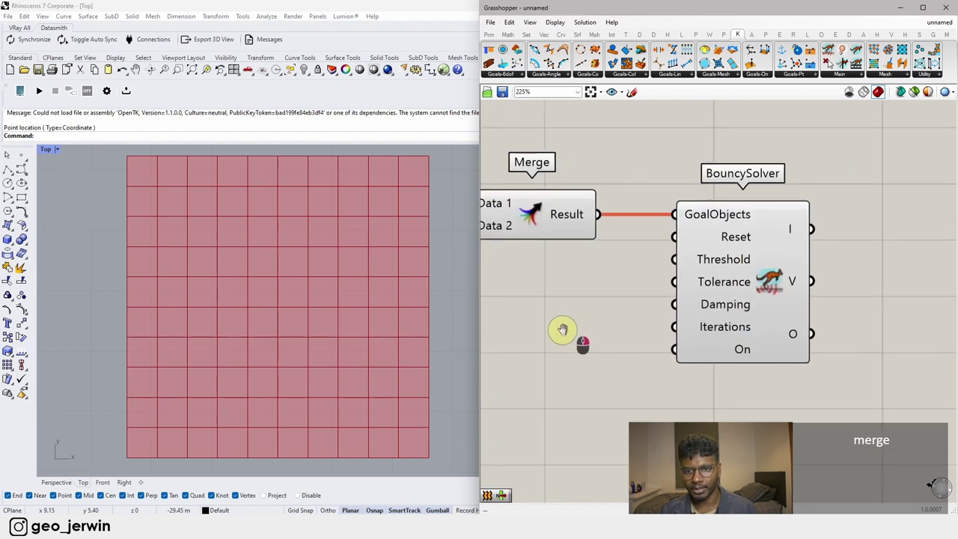
scroll(748, 295, "down", 1)
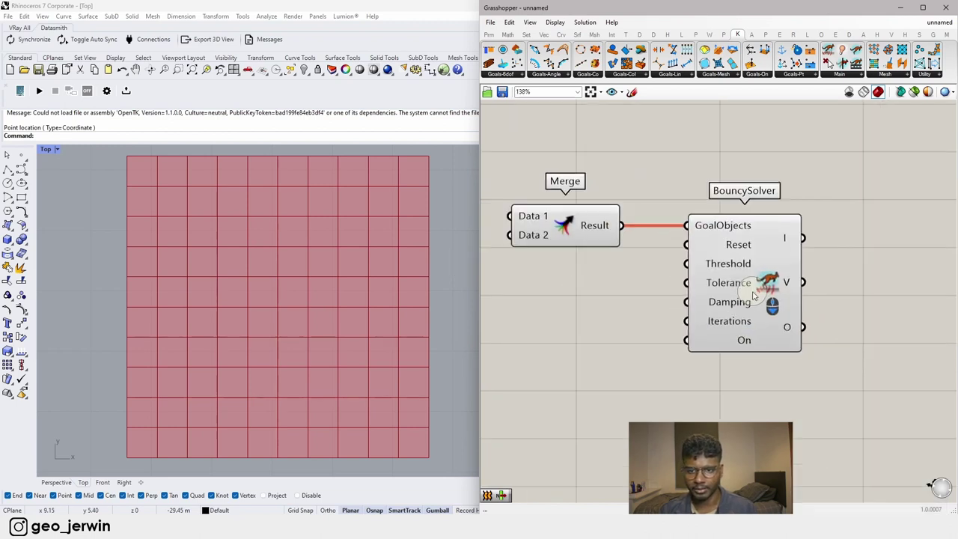
left_click_drag(741, 276, 895, 284)
left_click(756, 291)
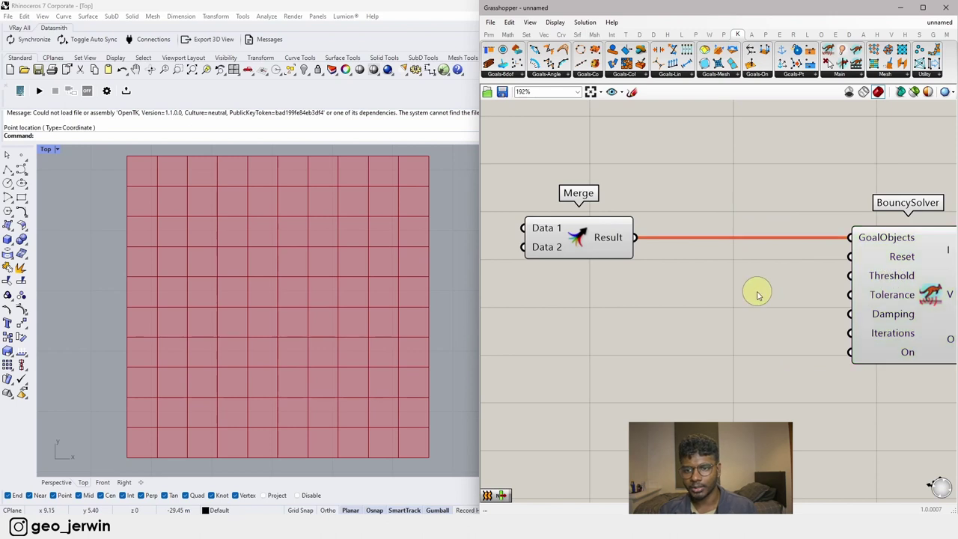
Step: Add a Button component between Merge and BouncySolver and connect it to the solver's Reset input
double_click(757, 291)
type("butt")
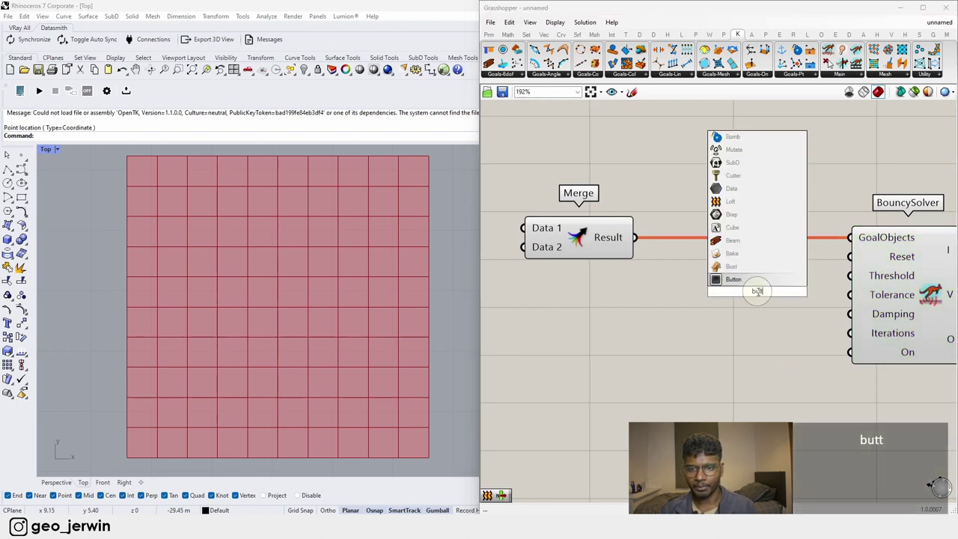
left_click(742, 275)
left_click_drag(737, 296, 733, 265)
left_click_drag(804, 260, 849, 256)
left_click_drag(742, 265, 741, 262)
right_click_drag(869, 359, 765, 304)
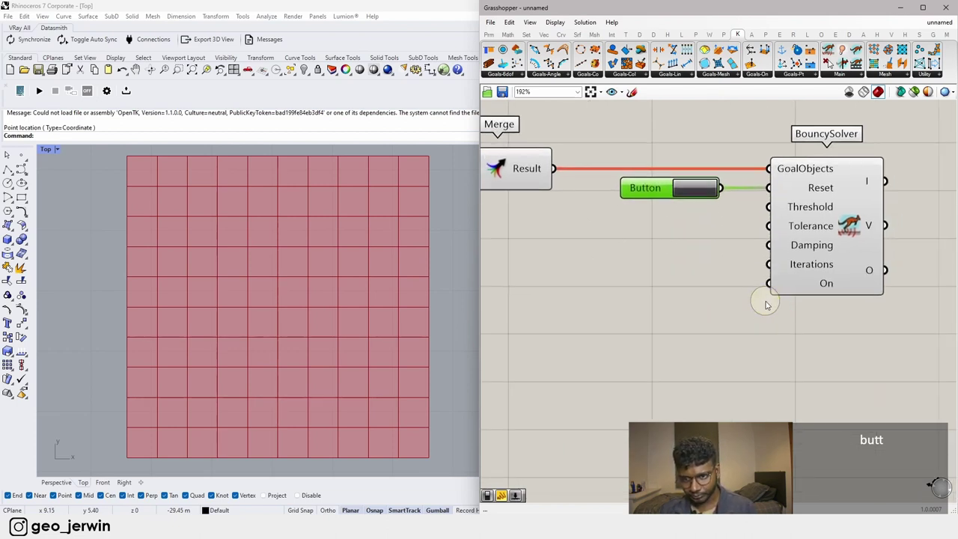
Step: Add a Boolean Toggle, connect it to the BouncySolver's On input, and leave it set to False
double_click(683, 301)
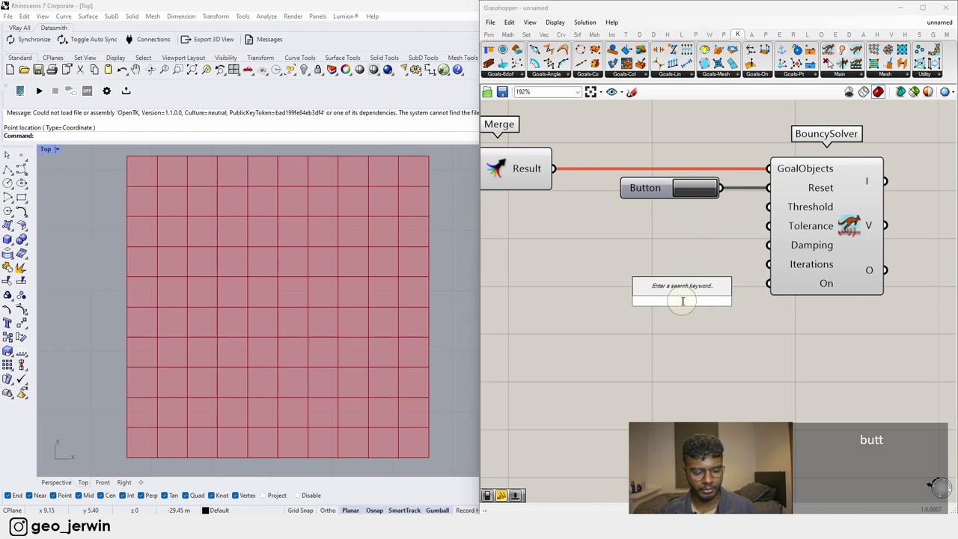
type("togg")
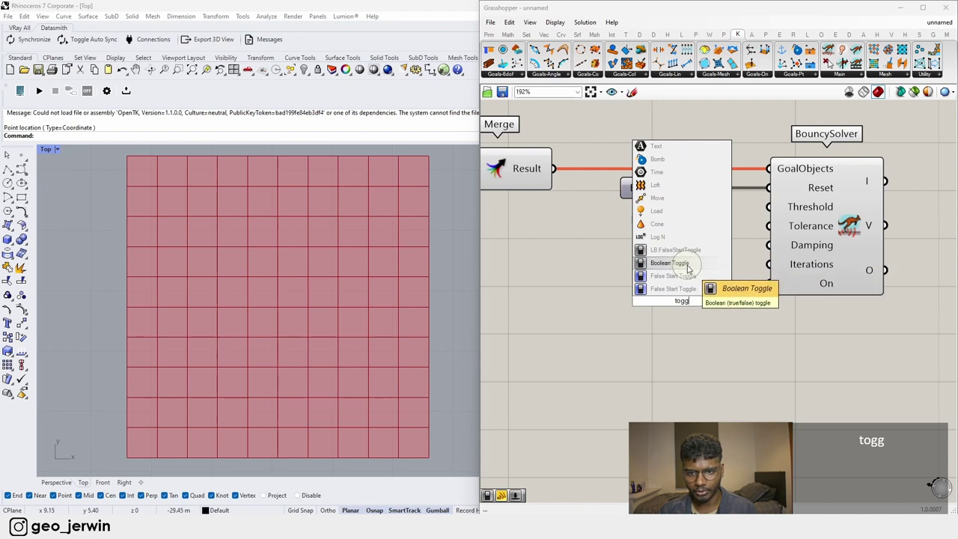
left_click(673, 263)
left_click_drag(659, 304, 643, 283)
left_click_drag(738, 277, 778, 287)
left_click_drag(672, 279, 666, 285)
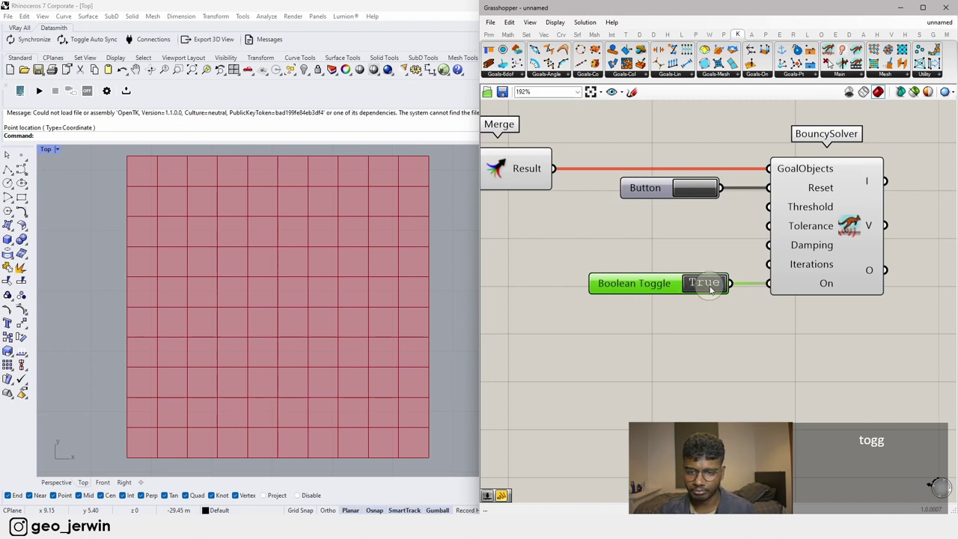
left_click(705, 284)
Step: Review the BouncySolver component together with its Merge, Button and Boolean Toggle connections
scroll(720, 336, "down", 3)
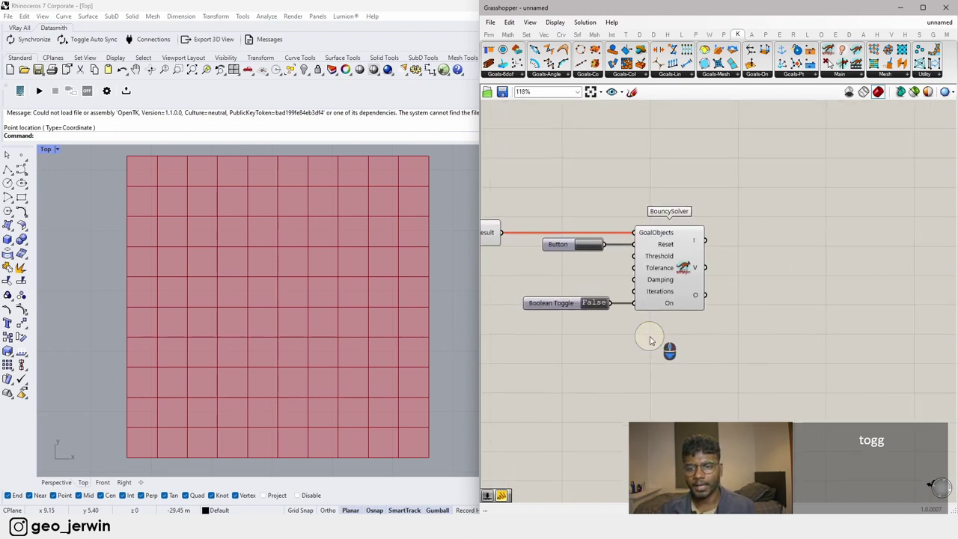
scroll(745, 302, "up", 3)
scroll(793, 313, "down", 5)
scroll(529, 211, "down", 2)
right_click_drag(529, 210, 684, 218)
scroll(493, 214, "up", 5)
right_click_drag(924, 238, 660, 237)
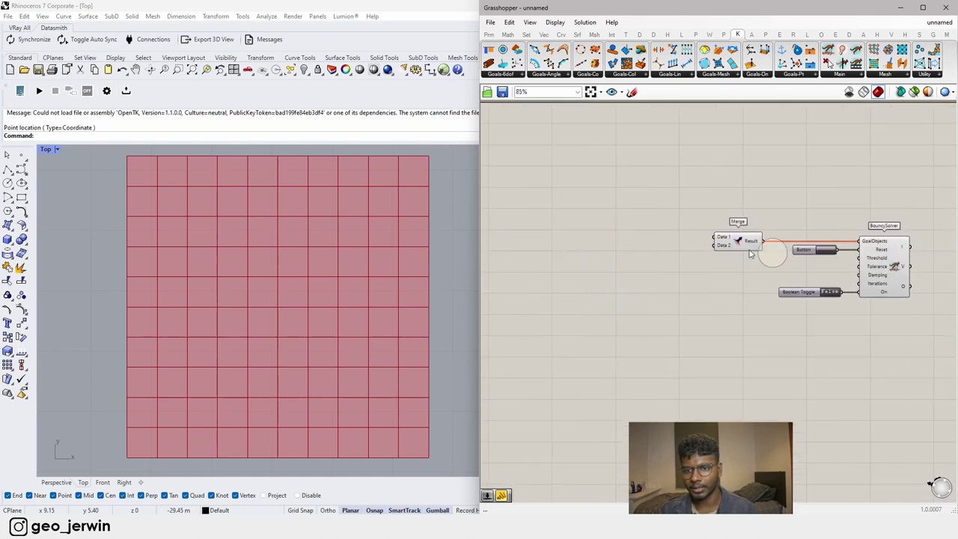
right_click_drag(795, 247, 612, 246)
scroll(731, 298, "up", 3)
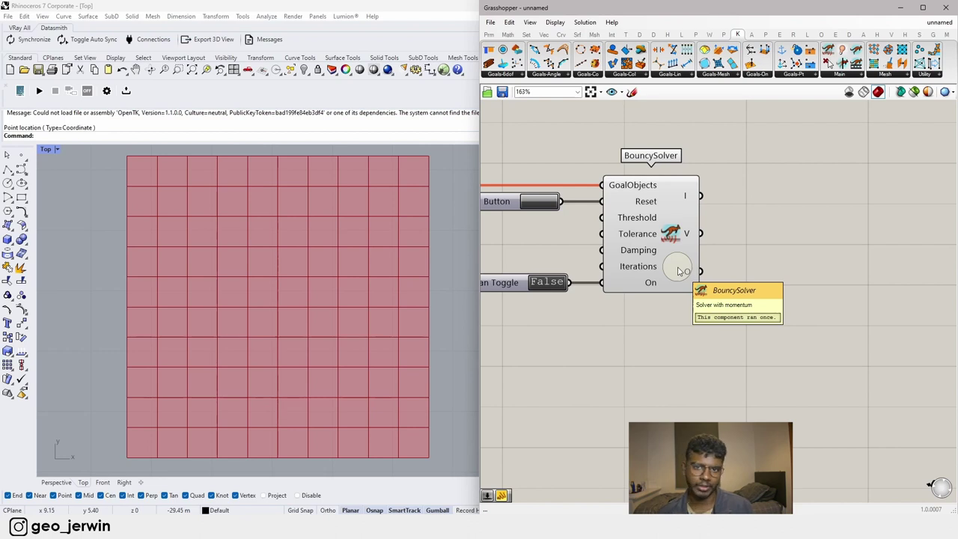
left_click(806, 314)
scroll(683, 378, "down", 7)
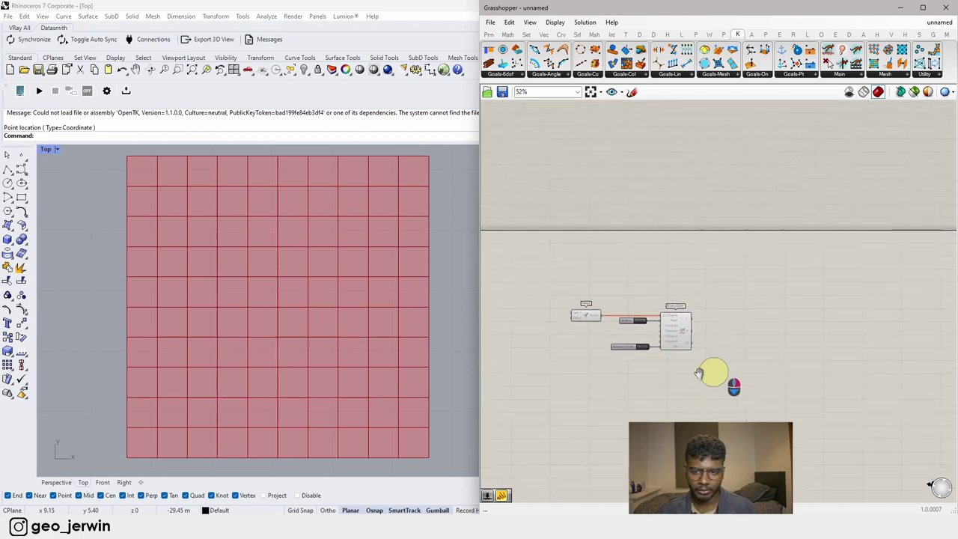
scroll(682, 376, "up", 6)
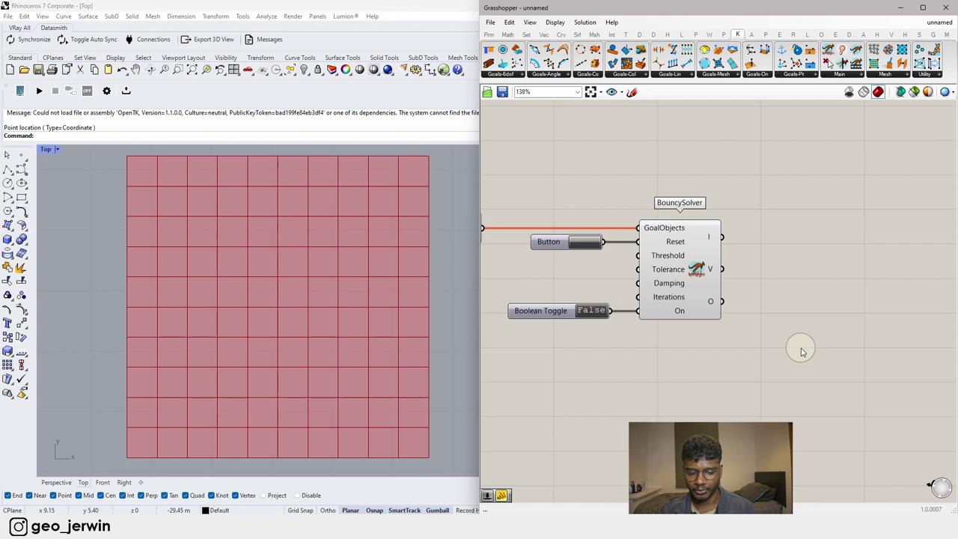
Step: Move the Merge, Button, Boolean Toggle and BouncySolver components together closer to the Mesh Surface component
scroll(801, 352, "down", 4)
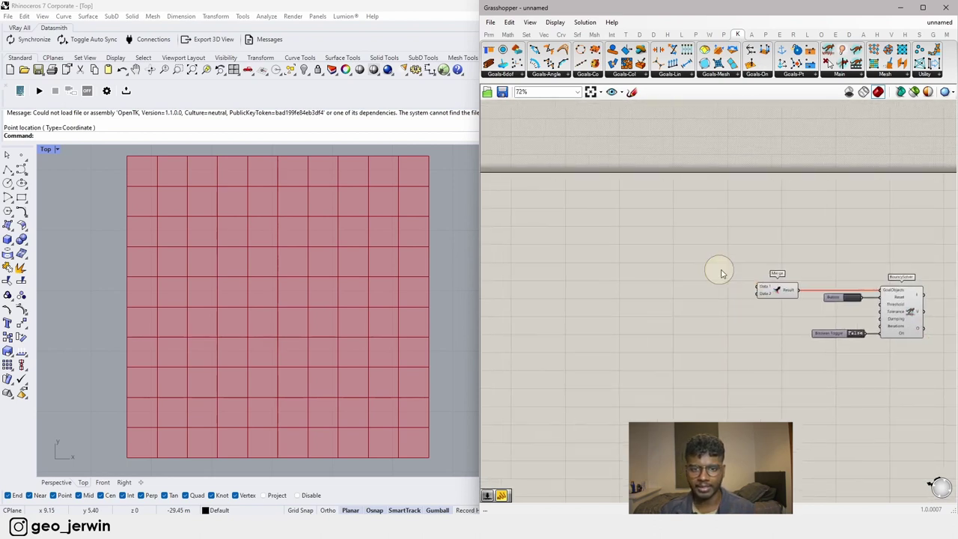
scroll(687, 288, "down", 2)
left_click_drag(872, 335, 749, 241)
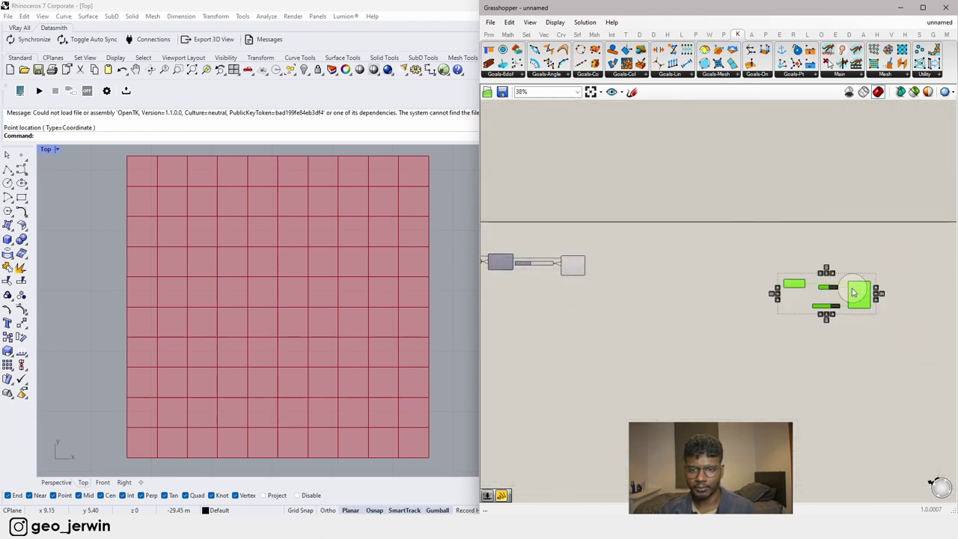
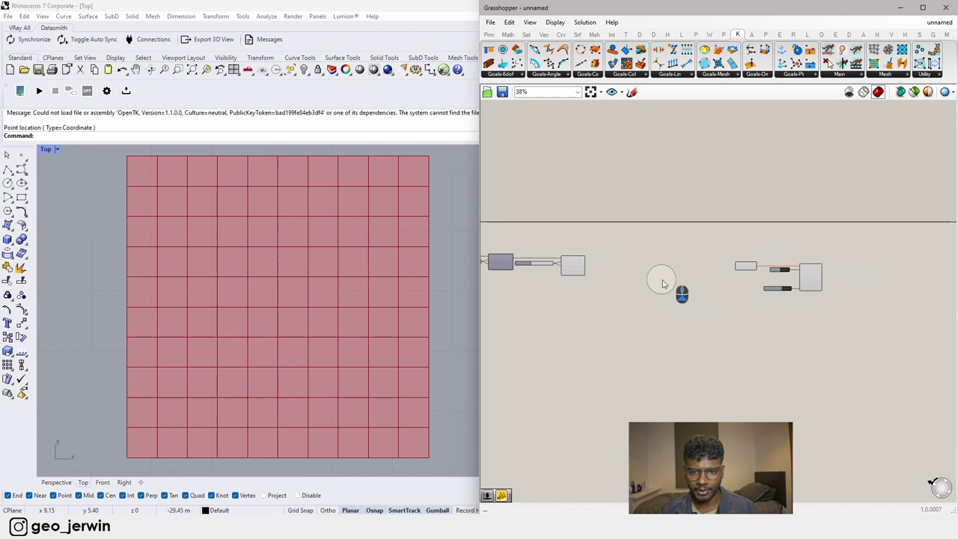
Step: Examine the Mesh Surface component's Mesh output and the Merge component's inputs that feed the solver
scroll(663, 277, "up", 5)
scroll(516, 259, "up", 1)
left_click(516, 259)
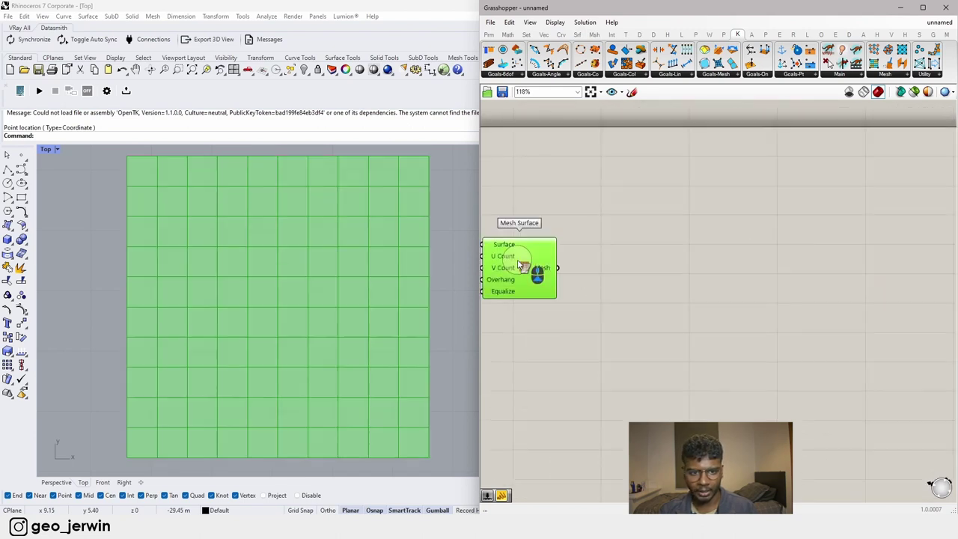
scroll(555, 308, "down", 5)
scroll(554, 312, "up", 4)
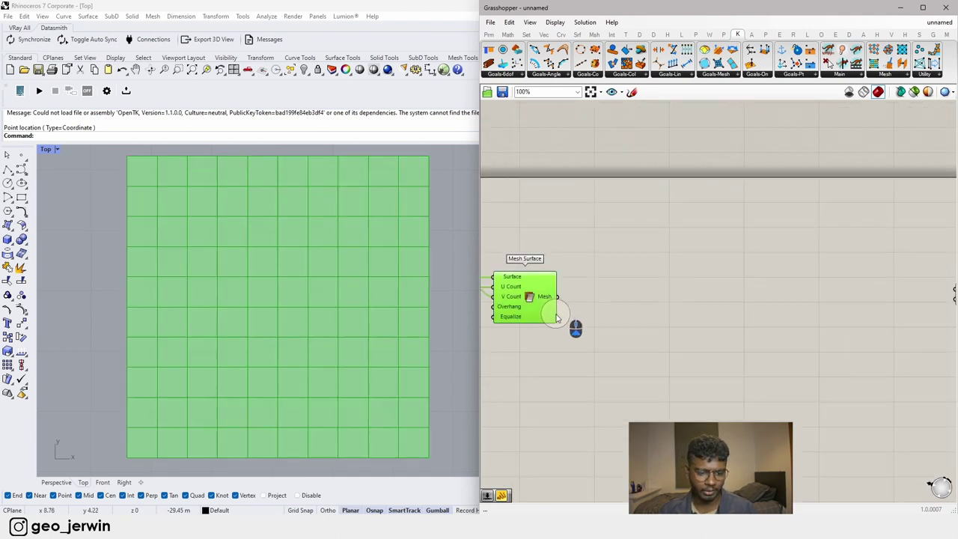
scroll(776, 306, "down", 3)
scroll(801, 321, "up", 3)
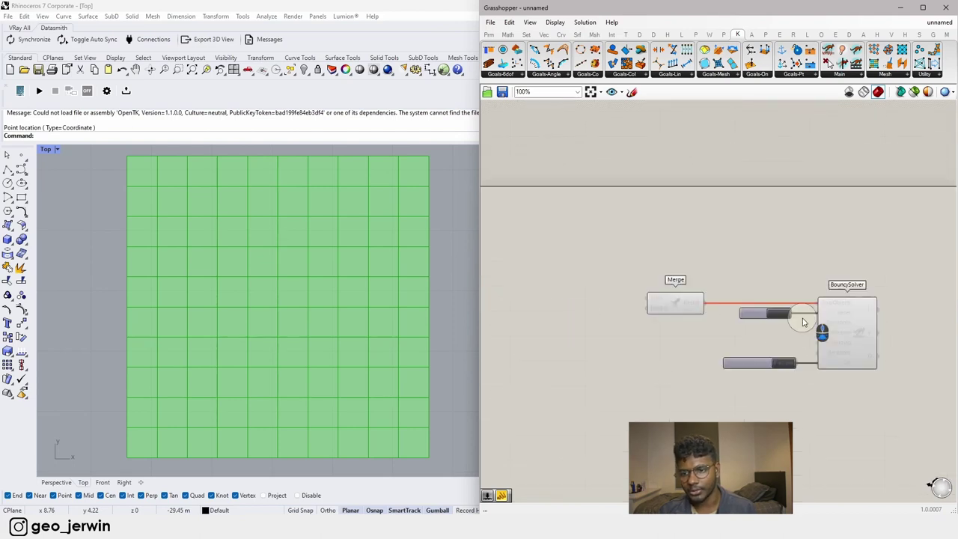
right_click_drag(552, 296, 707, 308)
scroll(706, 307, "down", 2)
right_click_drag(950, 326, 814, 323)
scroll(817, 321, "up", 5)
scroll(698, 268, "down", 4)
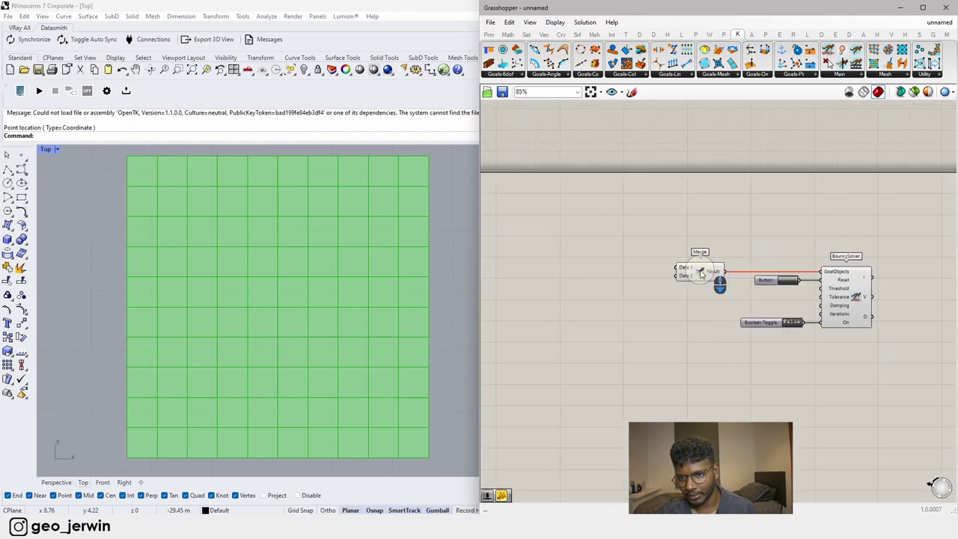
scroll(666, 259, "down", 2)
right_click_drag(620, 259, 759, 268)
scroll(606, 272, "up", 3)
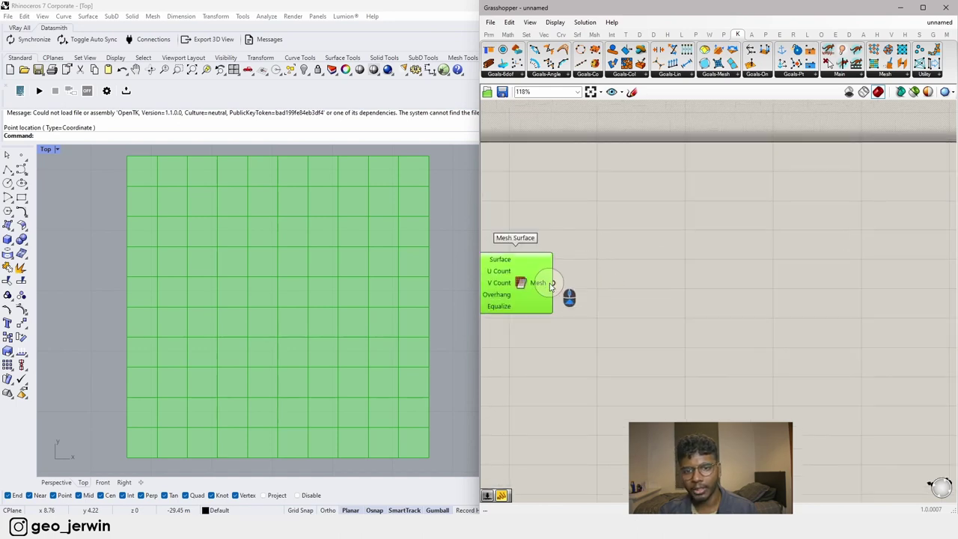
Step: Try to connect the Mesh Surface component's Mesh output directly to the Merge component's Data 1 input
left_click_drag(553, 282, 681, 237)
scroll(580, 213, "down", 7)
scroll(662, 235, "up", 5)
scroll(696, 262, "down", 4)
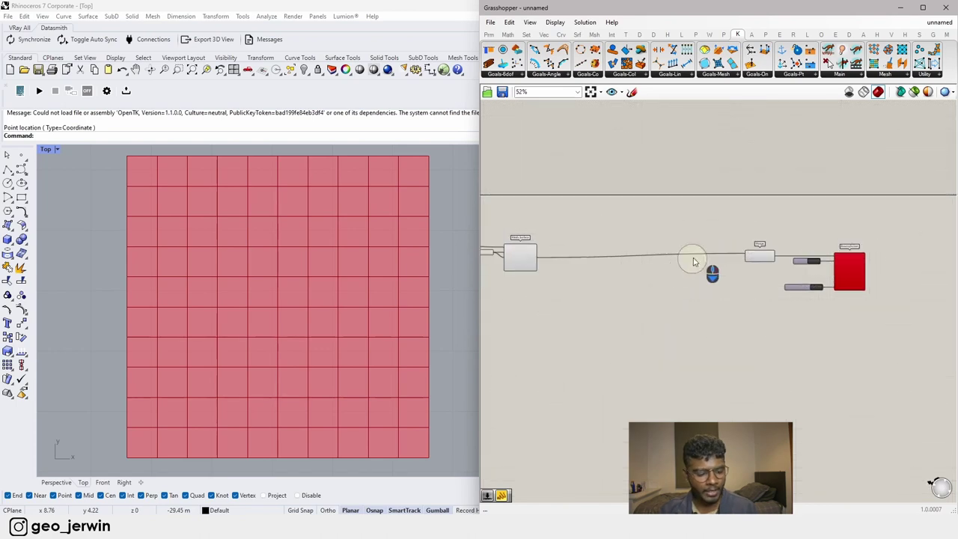
scroll(680, 269, "up", 3)
key("ctrl+z")
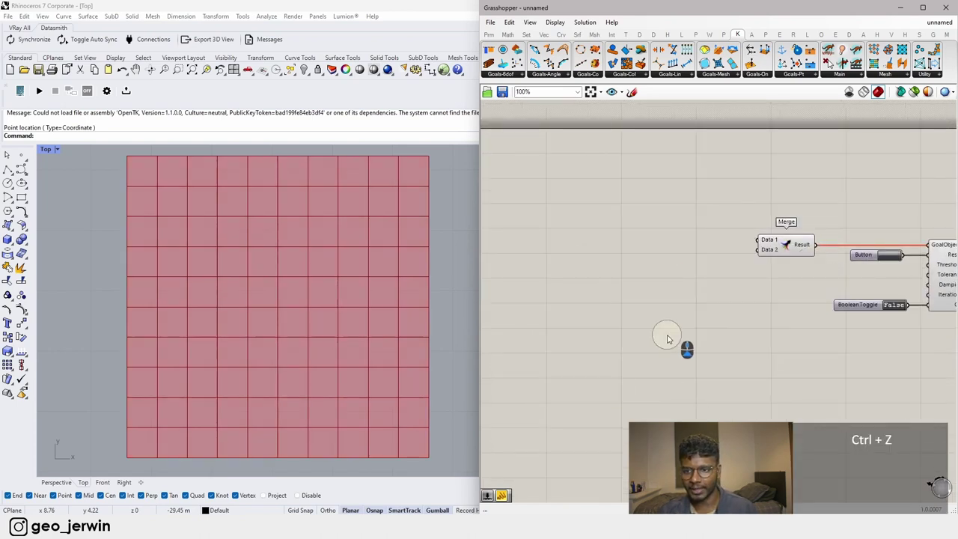
Step: Add a Kangaroo2 Show component between Mesh Surface and Merge, and connect the Mesh output to its G input
right_click_drag(770, 294, 702, 305)
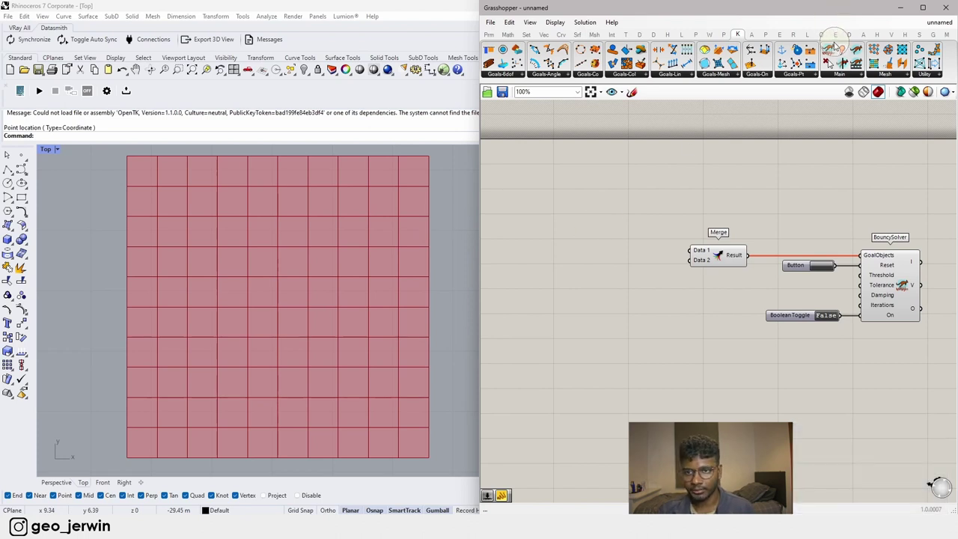
left_click_drag(841, 50, 553, 250)
scroll(573, 251, "up", 3)
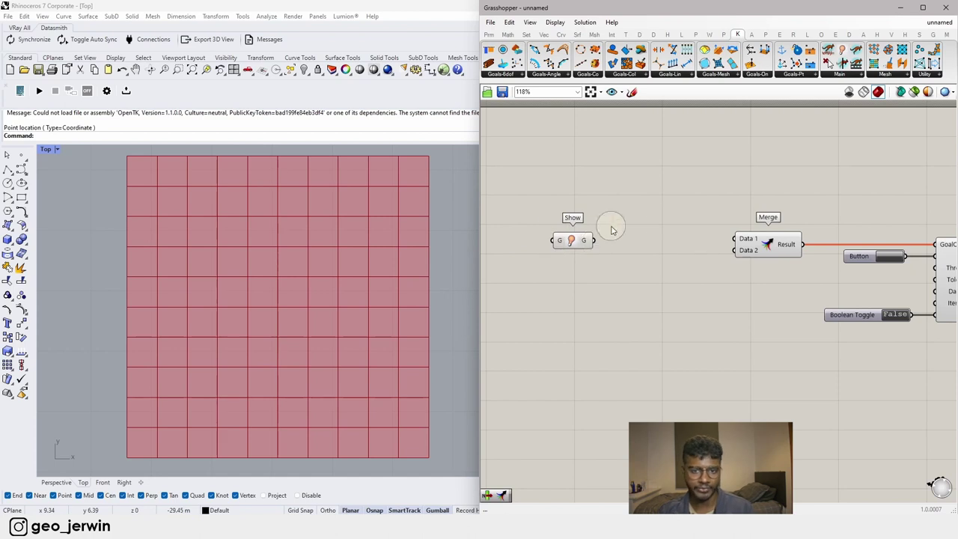
right_click_drag(610, 229, 688, 234)
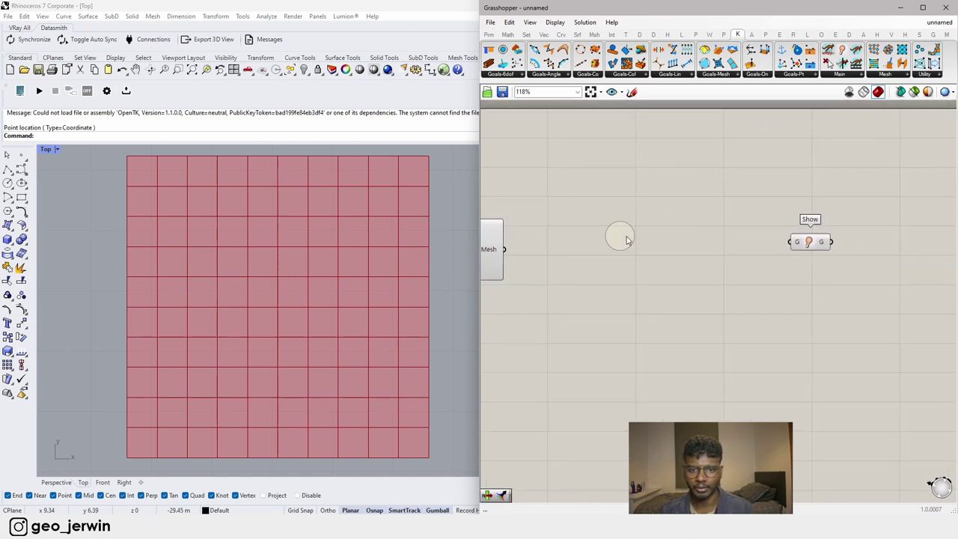
left_click_drag(552, 227, 710, 249)
left_click(728, 215)
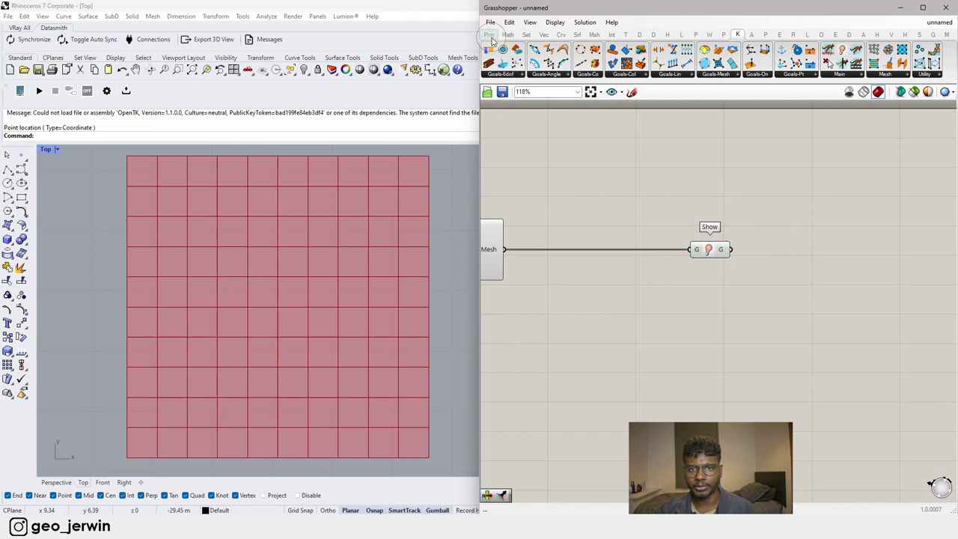
Step: Inspect the Show component's G output in a temporary Panel, and delete the Panel
left_click(490, 35)
left_click_drag(633, 64, 818, 188)
left_click(749, 237)
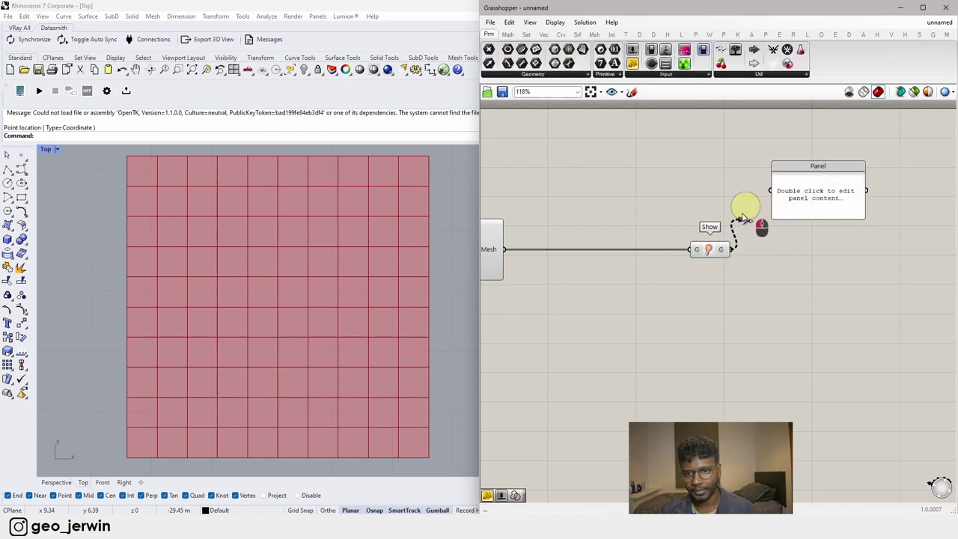
left_click_drag(743, 218, 793, 209)
scroll(693, 193, "up", 4)
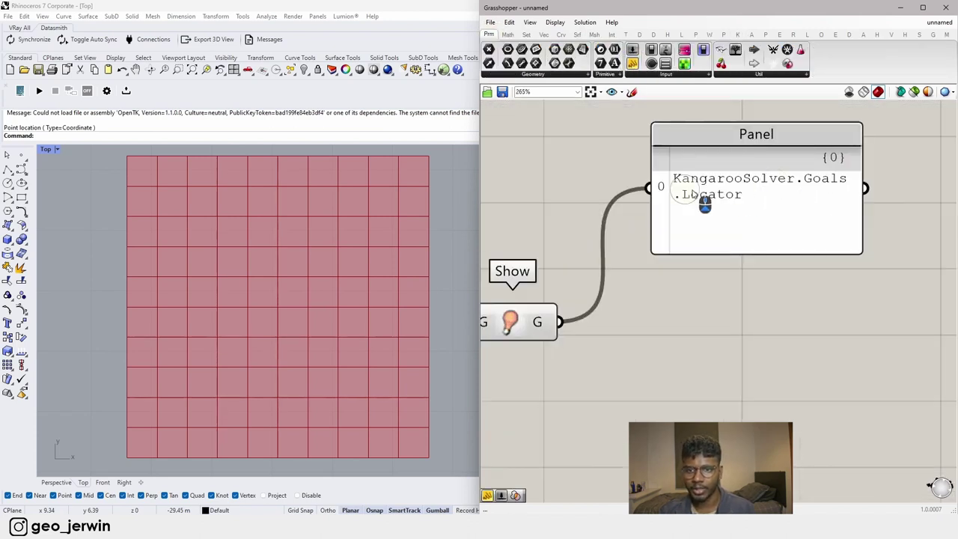
left_click(793, 223)
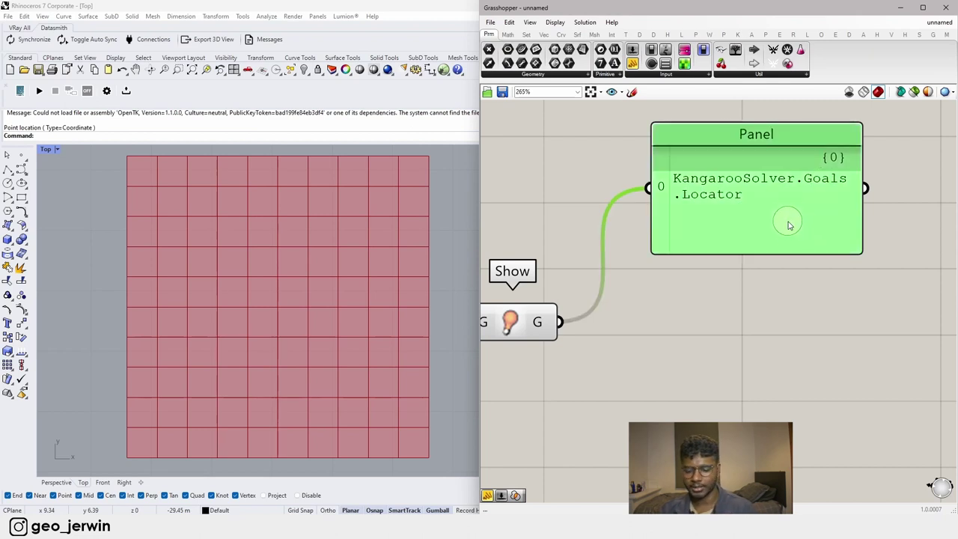
key("Delete")
scroll(710, 269, "down", 5)
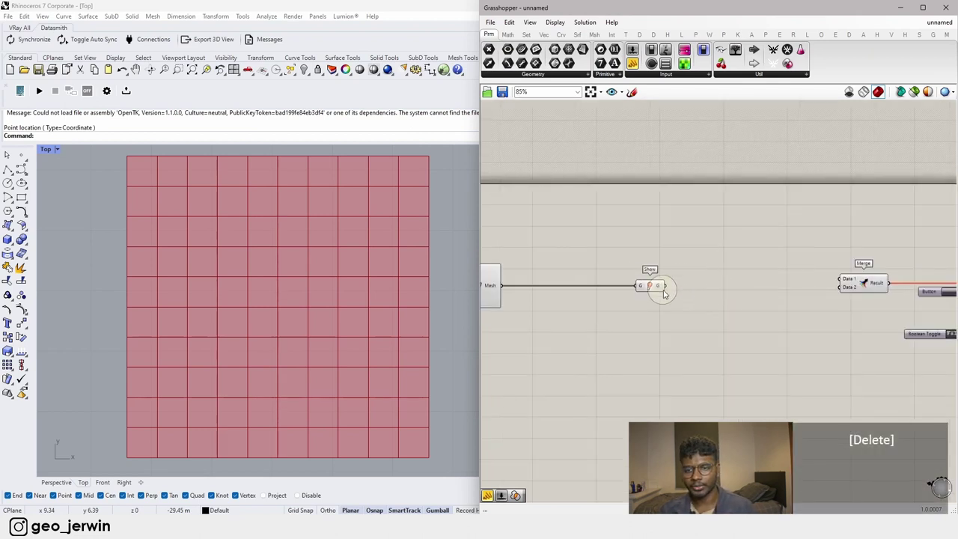
Step: Connect Show's G output to Merge's Data 1 input, and move the Merge and BouncySolver group closer to Show
left_click_drag(664, 287, 834, 280)
scroll(829, 282, "down", 3)
left_click_drag(855, 316, 692, 244)
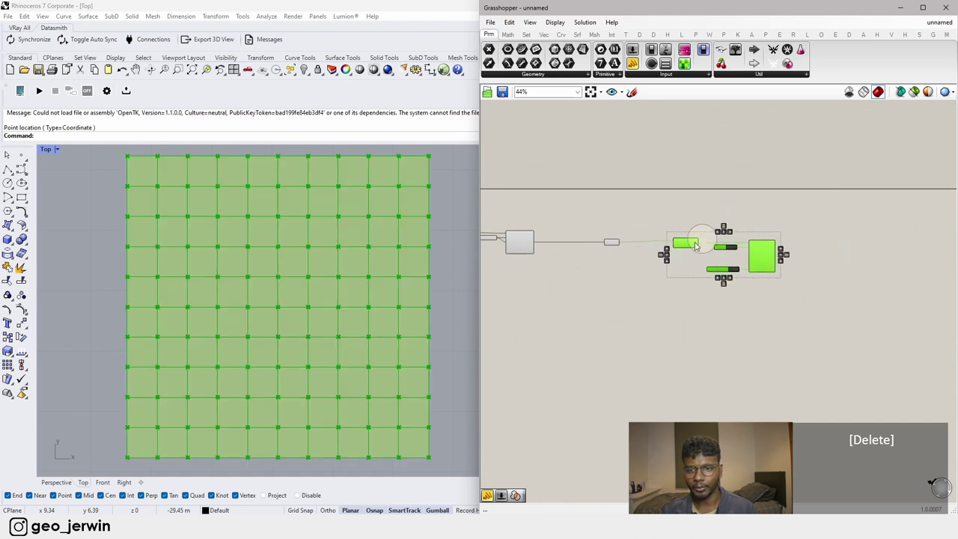
scroll(786, 274, "up", 5)
left_click(844, 300)
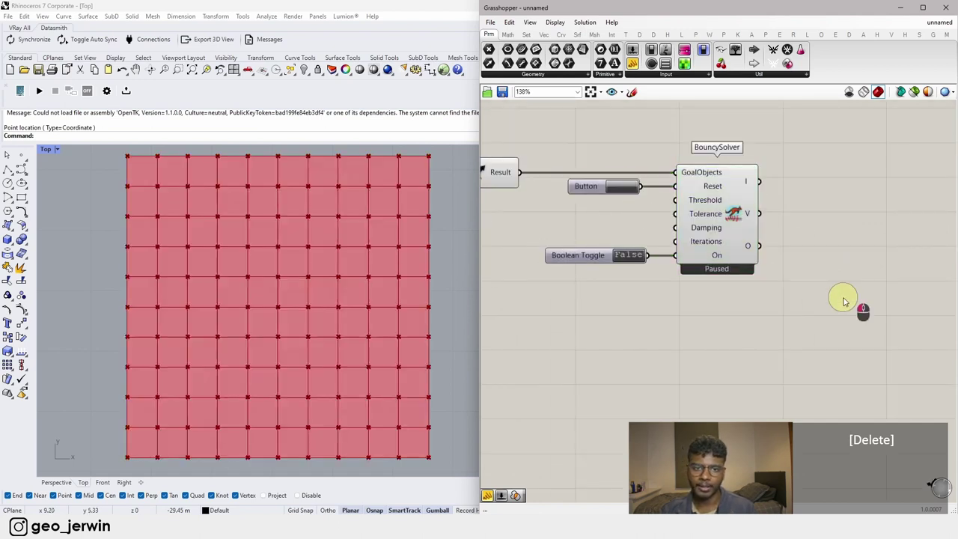
Step: Shift the Merge, Button, Boolean Toggle and BouncySolver components together slightly to line up with the Show component
left_click(707, 231)
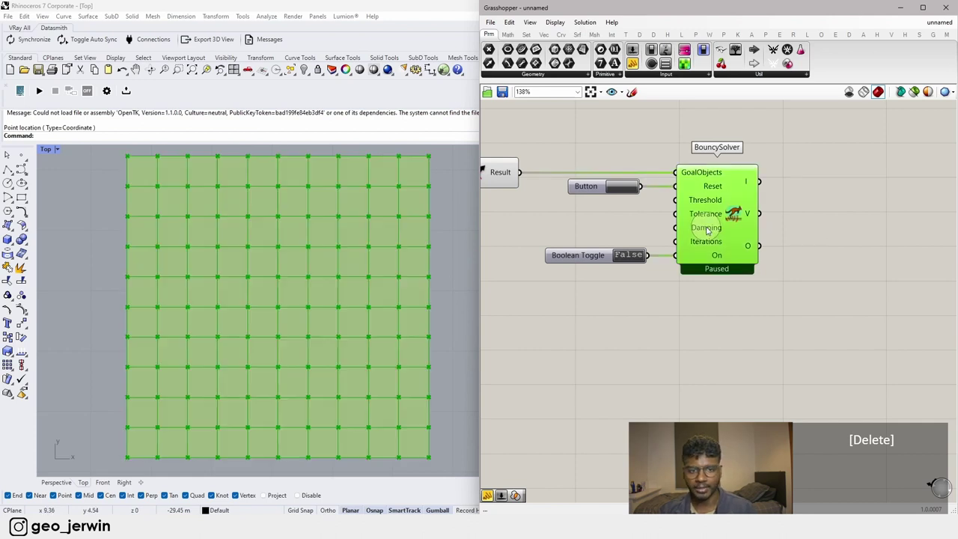
scroll(820, 241, "down", 5)
right_click_drag(694, 237, 652, 205)
scroll(791, 259, "down", 1)
scroll(793, 258, "up", 4)
left_click_drag(875, 291, 587, 153)
left_click_drag(620, 188, 621, 194)
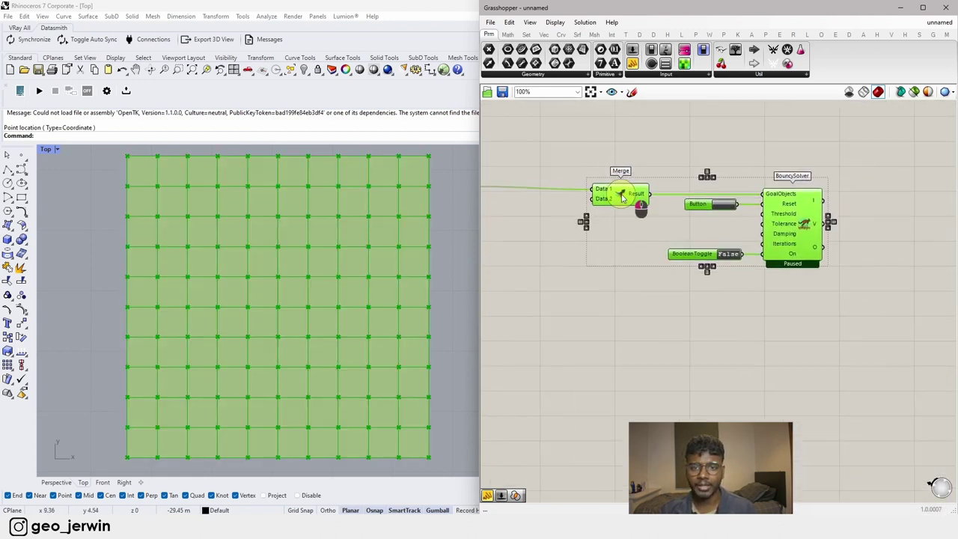
left_click(655, 157)
Step: Turn off the viewport preview of the BouncySolver component
right_click_drag(834, 205, 817, 201)
scroll(817, 201, "down", 5)
scroll(797, 210, "up", 5)
left_click(787, 193)
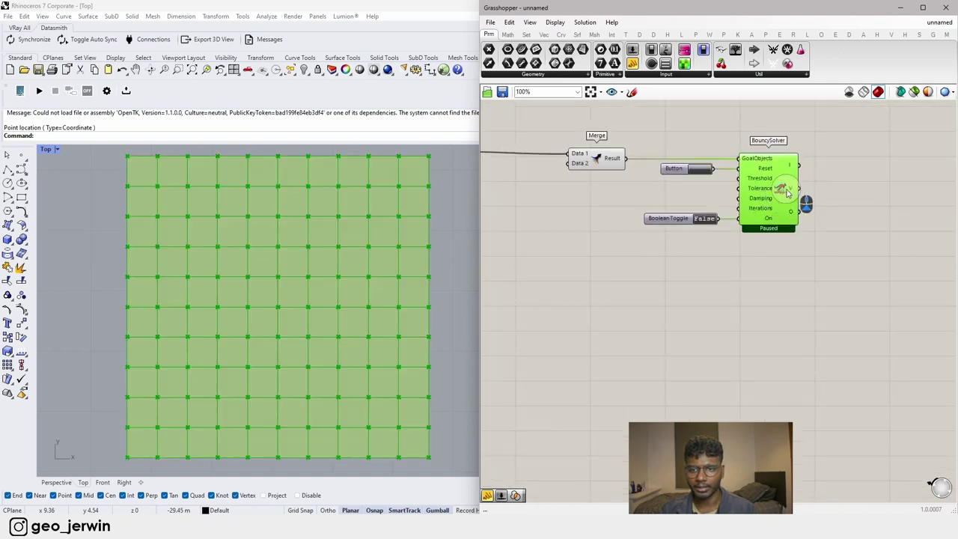
left_click(816, 211)
left_click(771, 195)
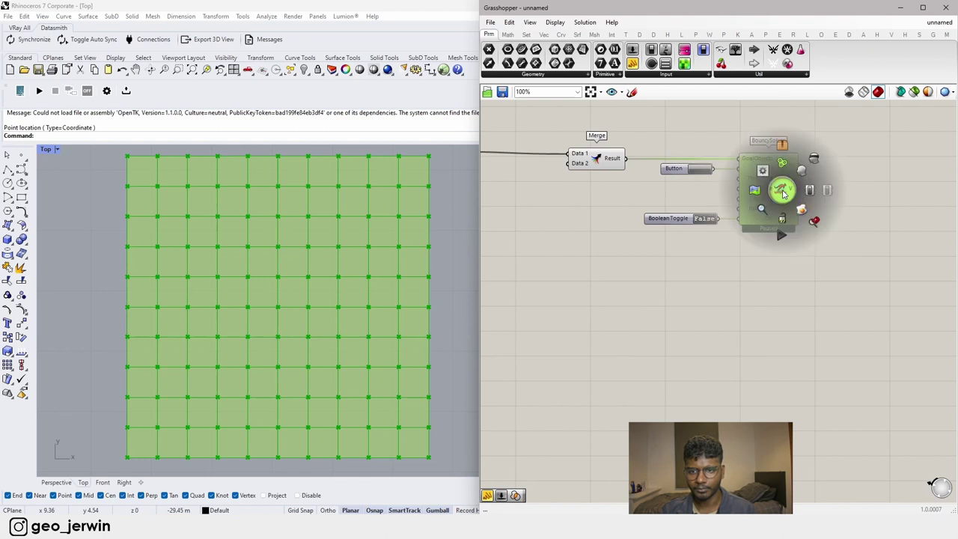
middle_click(780, 189)
left_click(815, 159)
left_click(859, 176)
Step: Select the Mesh Surface, Show and Merge components with the count slider, and turn off their viewport preview
scroll(860, 176, "down", 5)
right_click_drag(763, 184, 850, 260)
scroll(900, 252, "up", 2)
left_click_drag(890, 274, 639, 215)
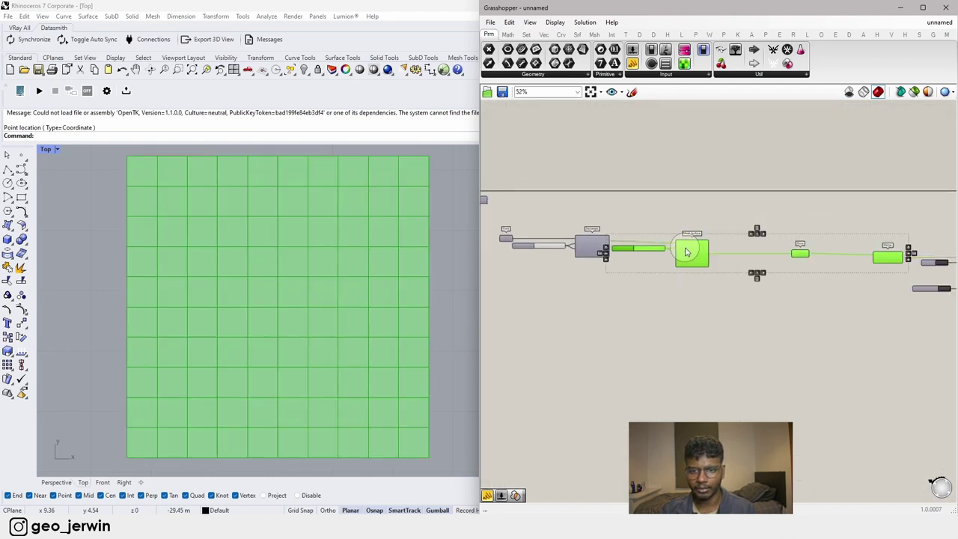
right_click(692, 250)
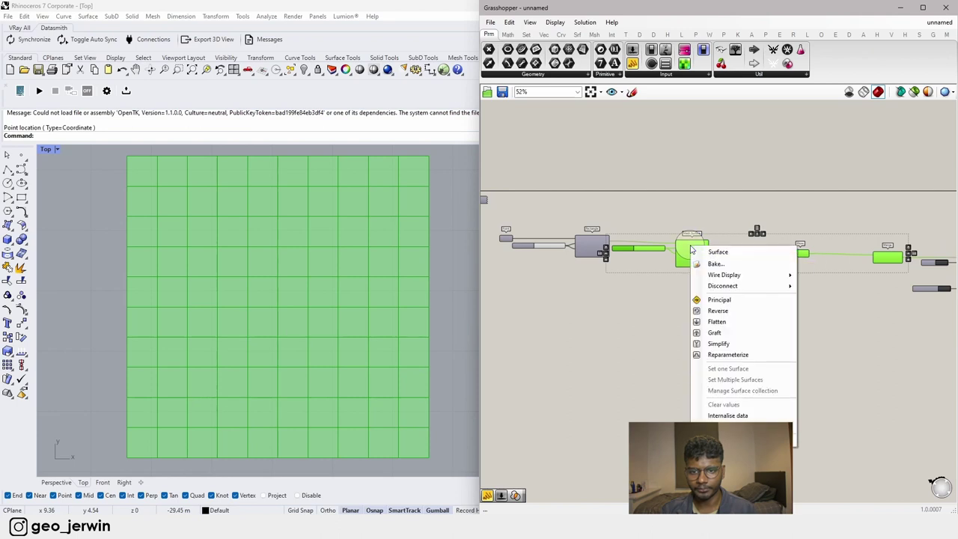
left_click(730, 299)
left_click_drag(904, 290, 672, 245)
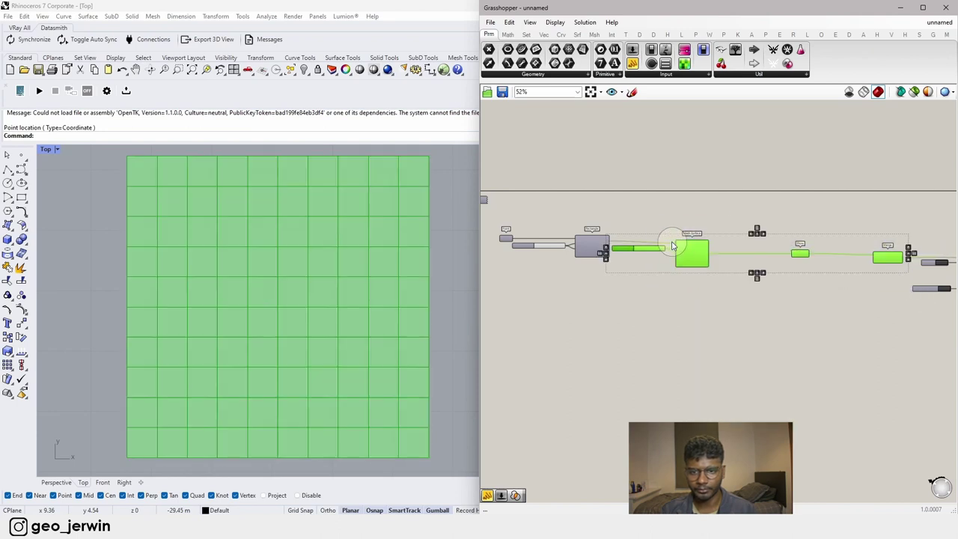
scroll(690, 253, "up", 1)
middle_click(689, 252)
scroll(689, 252, "down", 1)
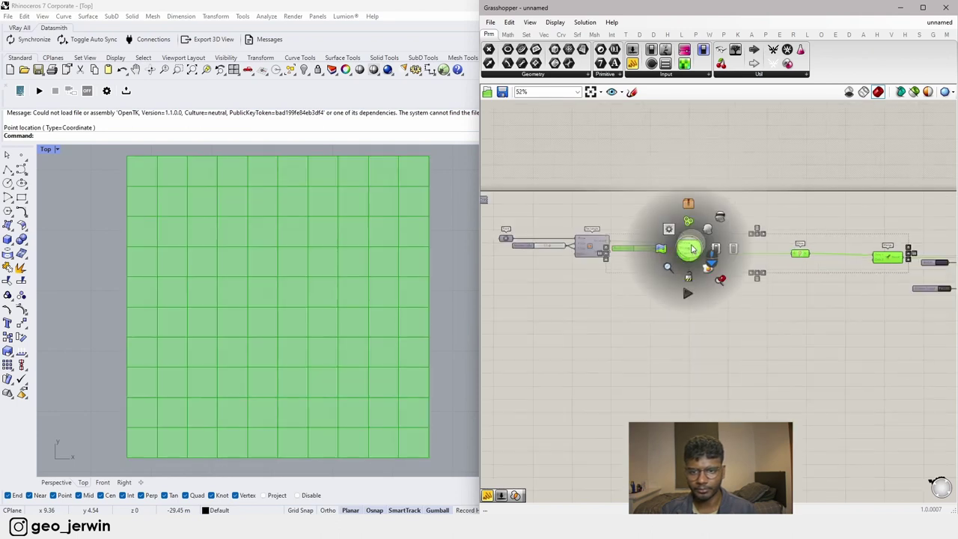
left_click(716, 226)
left_click(738, 222)
Step: Add a List Item component beside the BouncySolver, and connect the solver's O output to its List input
scroll(805, 224, "down", 5)
right_click_drag(851, 236, 660, 235)
scroll(660, 235, "up", 8)
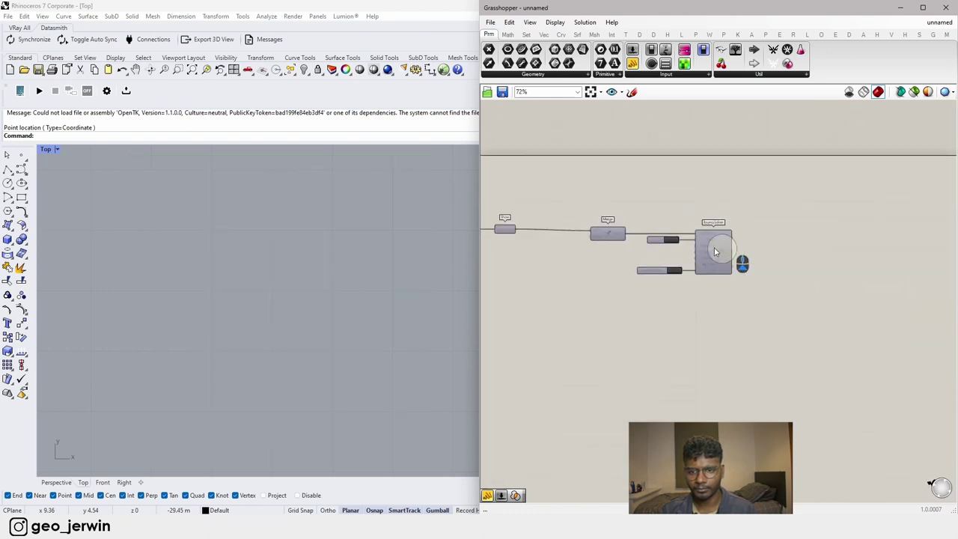
double_click(856, 289)
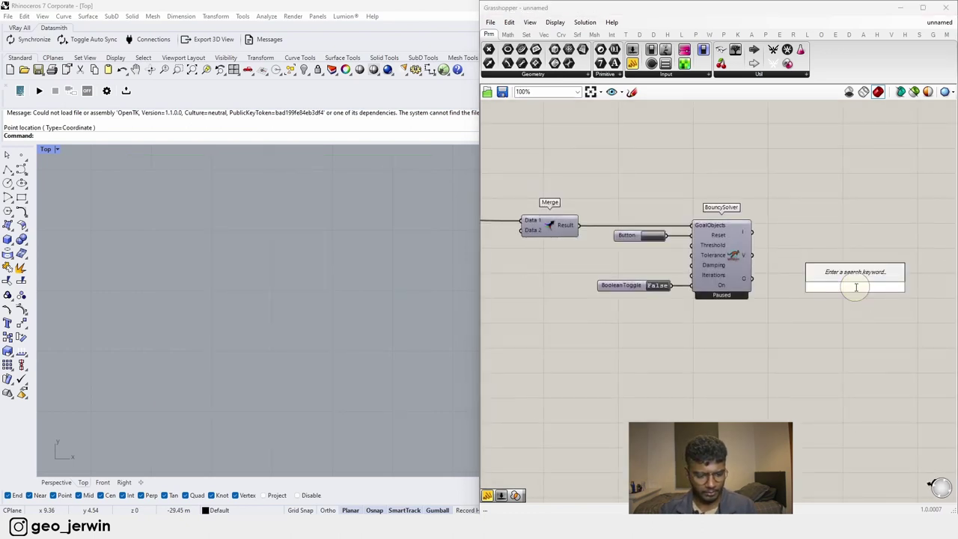
type("list item")
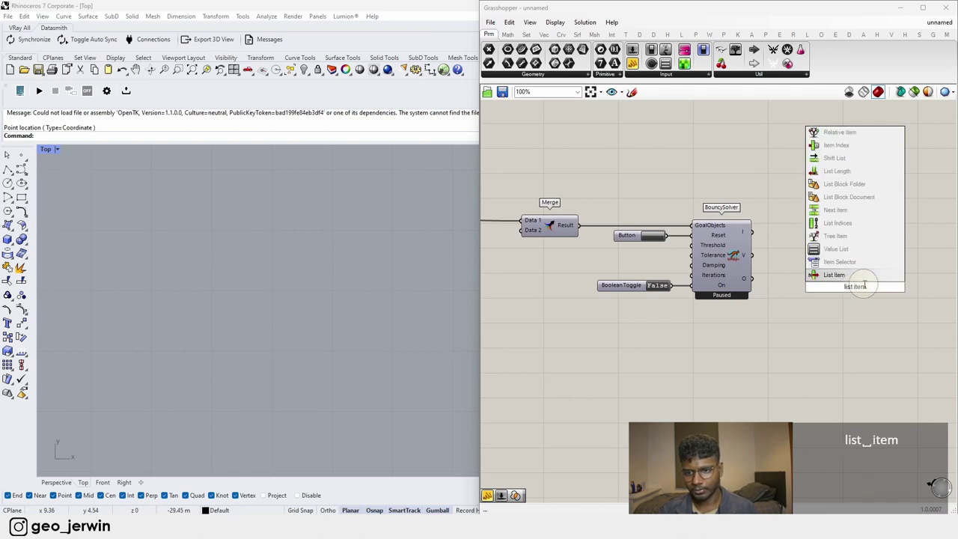
key("Return")
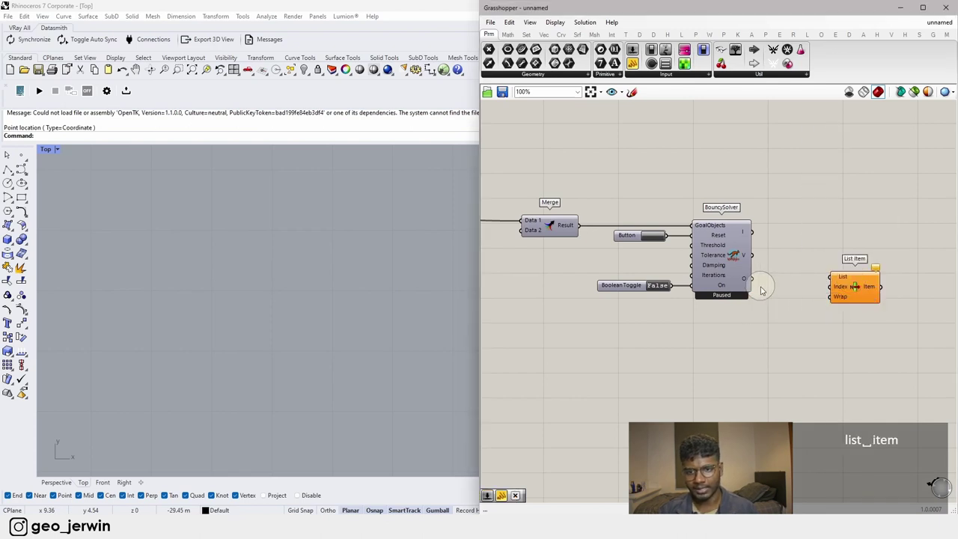
left_click_drag(752, 280, 837, 288)
left_click(829, 223)
Step: Attach a Panel to the BouncySolver's O output, read its content, and enlarge the Panel
right_click_drag(861, 262, 796, 262)
scroll(776, 261, "up", 7)
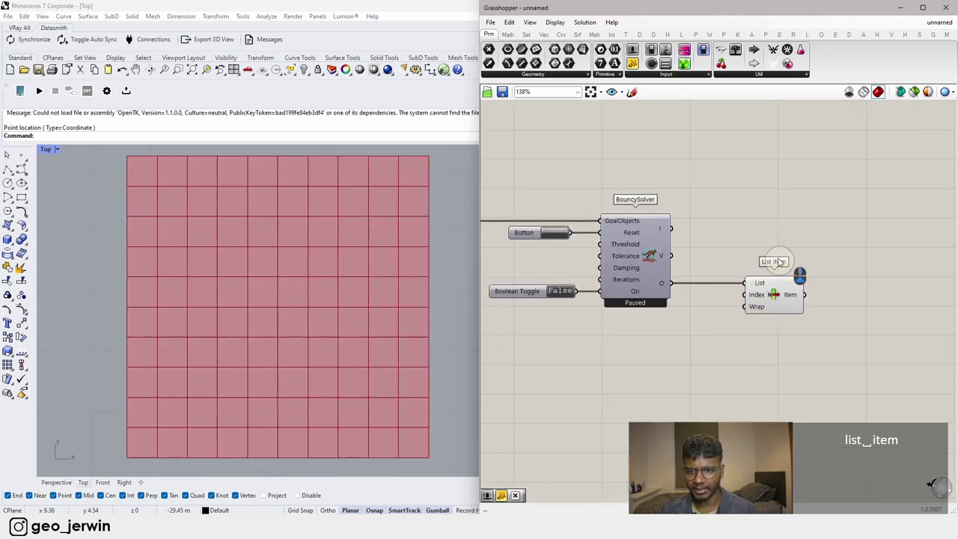
right_click_drag(823, 344, 731, 226)
scroll(592, 140, "down", 2)
right_click_drag(624, 167, 828, 346)
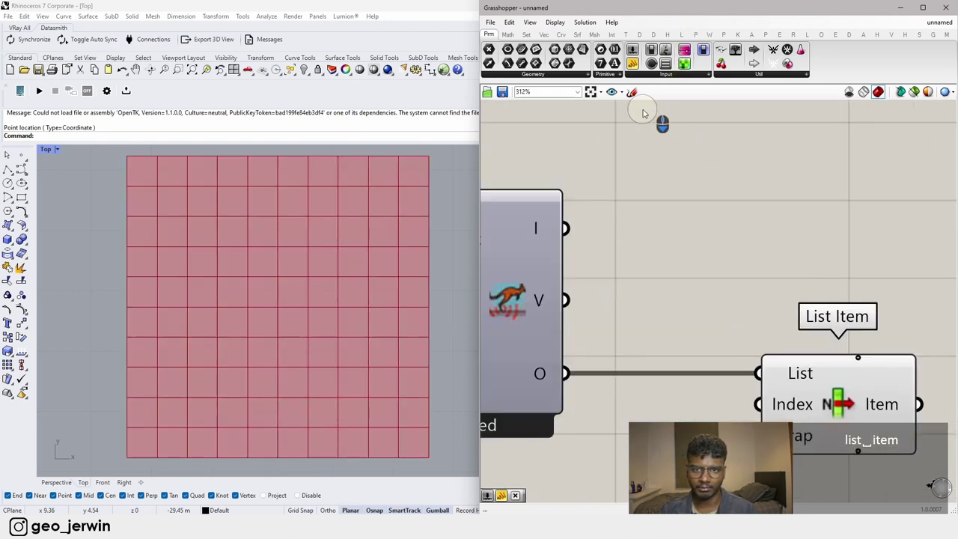
left_click(631, 64)
left_click(789, 234)
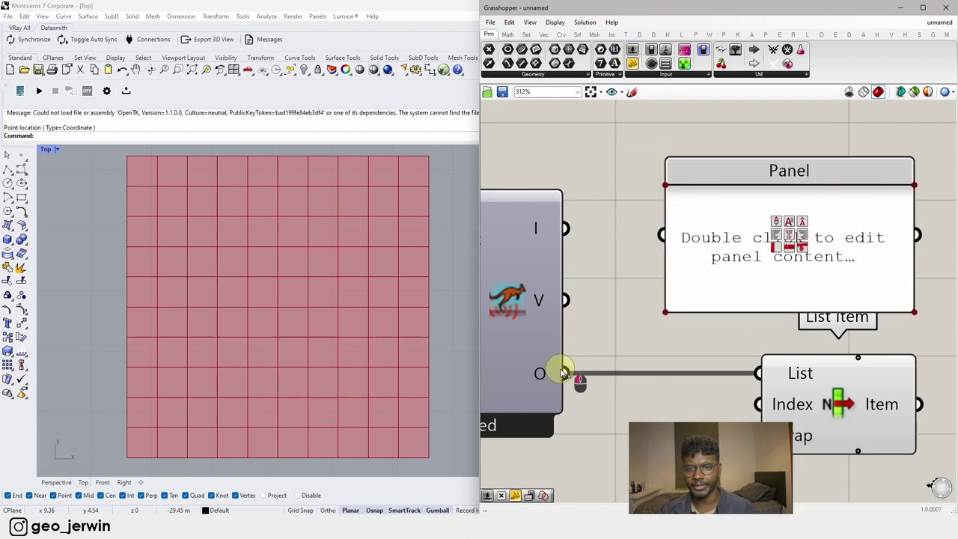
left_click_drag(562, 372, 662, 235)
scroll(778, 300, "down", 3)
scroll(740, 327, "up", 1)
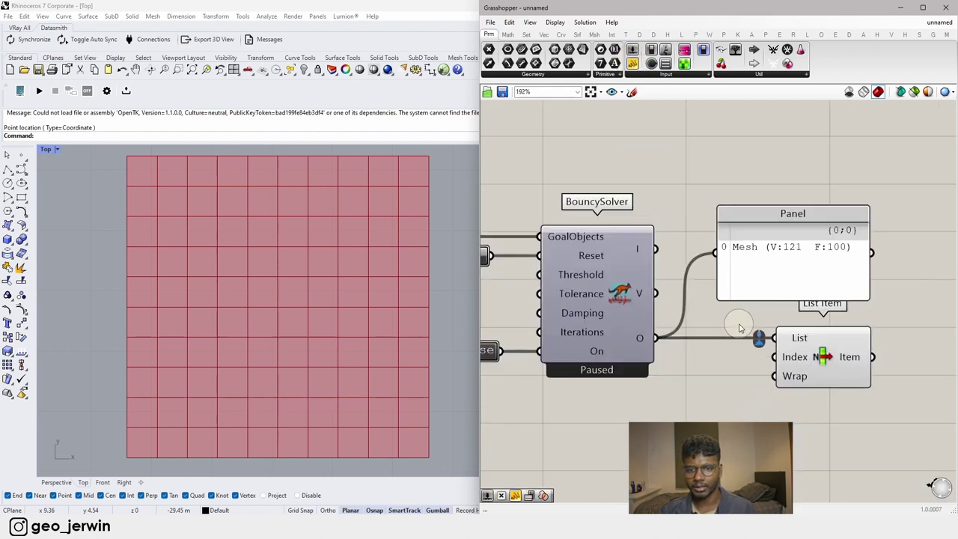
scroll(790, 288, "down", 2)
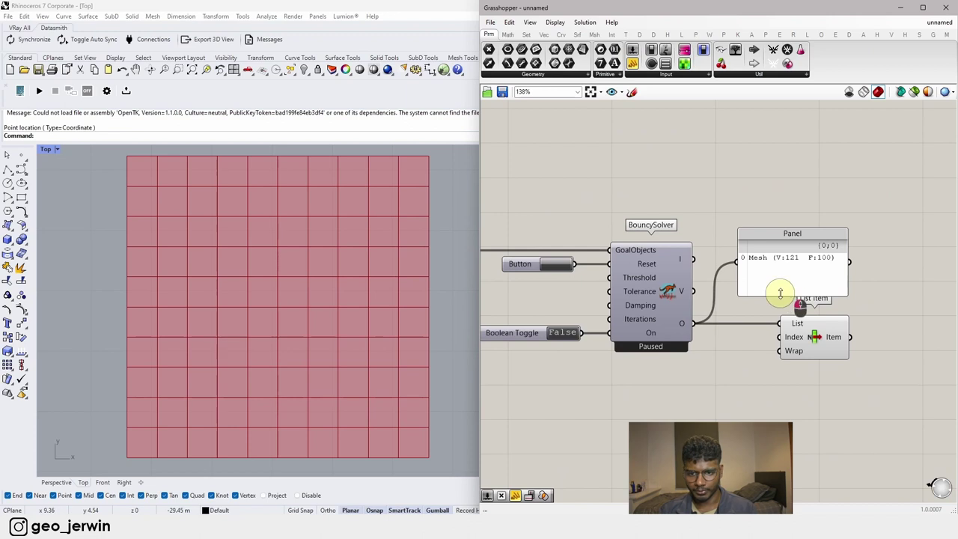
left_click_drag(779, 293, 800, 299)
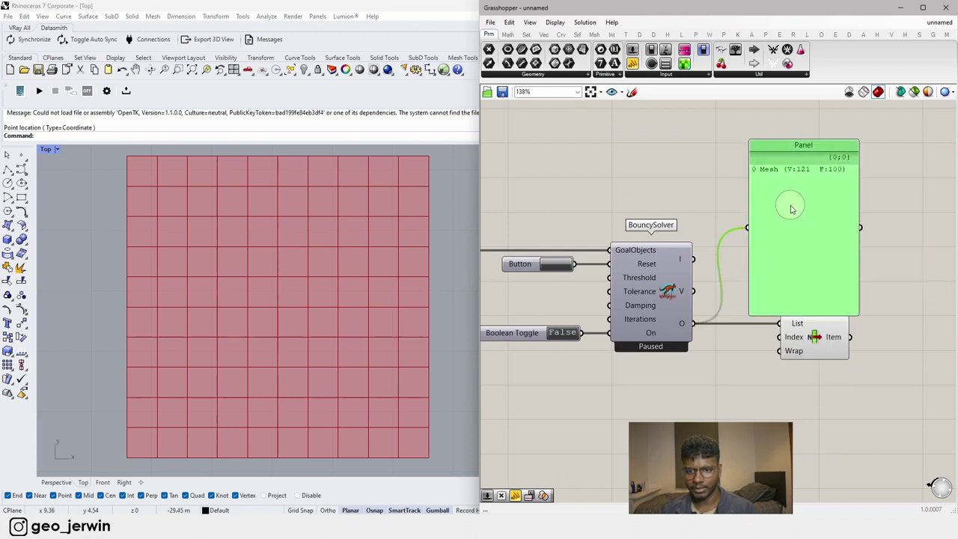
Step: Turn the BouncySolver component's viewport preview back on
left_click(650, 281)
key("space")
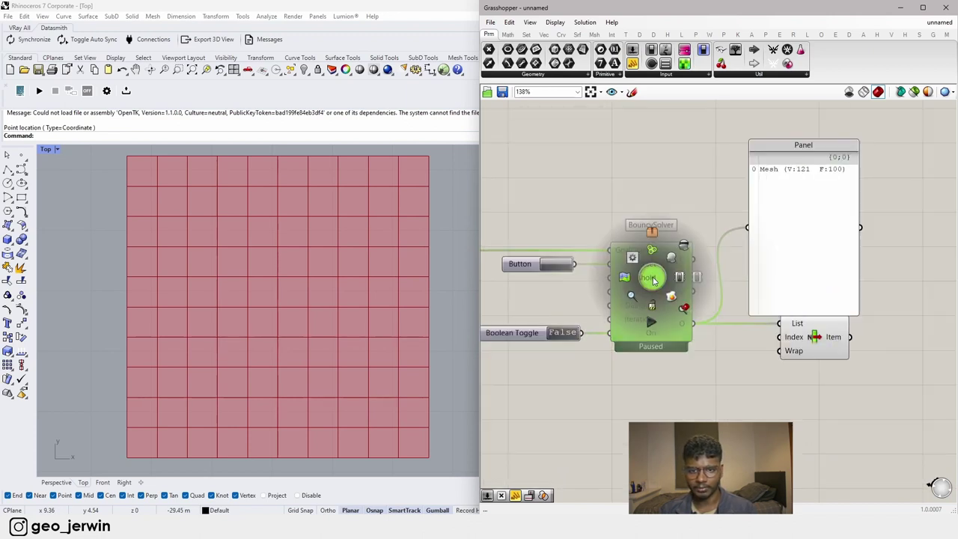
left_click(673, 261)
left_click(682, 206)
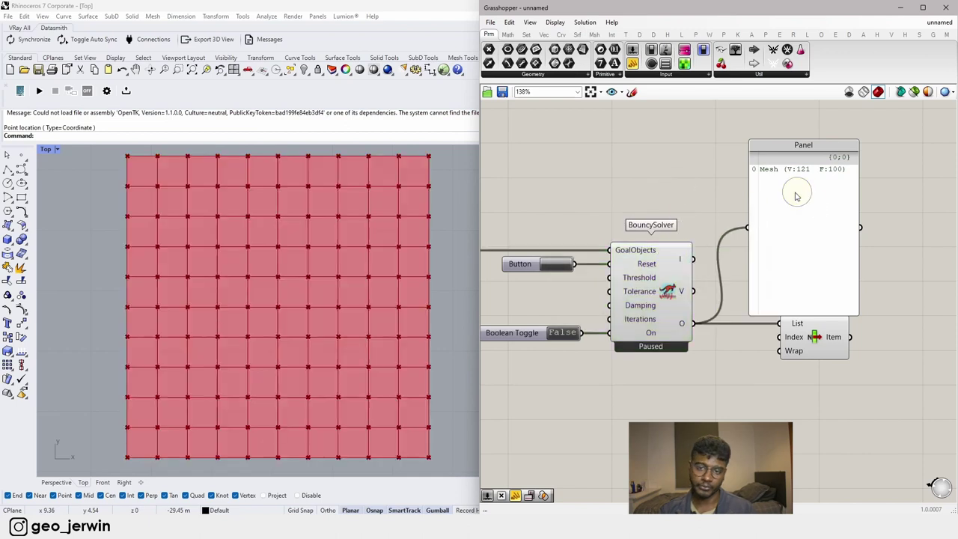
Step: Delete the Panel attached to the BouncySolver's O output
left_click_drag(808, 202, 804, 205)
key("Delete")
left_click(677, 303)
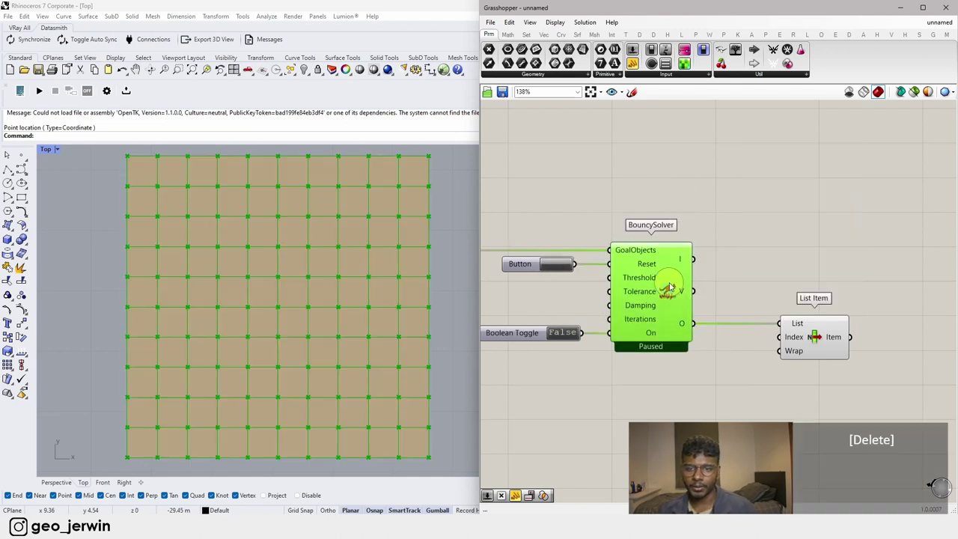
left_click(709, 252)
Step: Inspect the BouncySolver's V and I outputs in a temporary Panel, and delete the Panel
left_click_drag(632, 64, 773, 251)
left_click_drag(717, 263, 719, 262)
left_click_drag(771, 276, 801, 278)
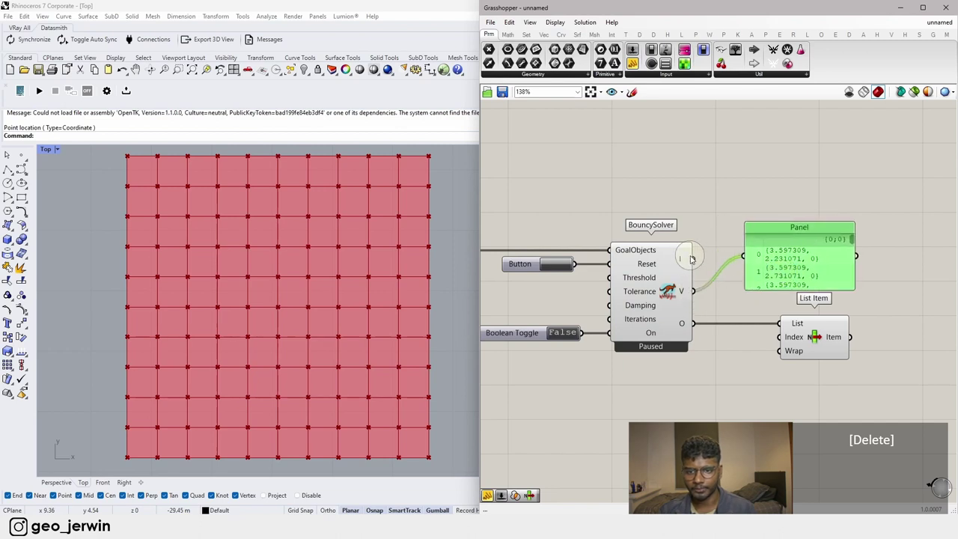
left_click_drag(693, 259, 747, 251)
key("Delete")
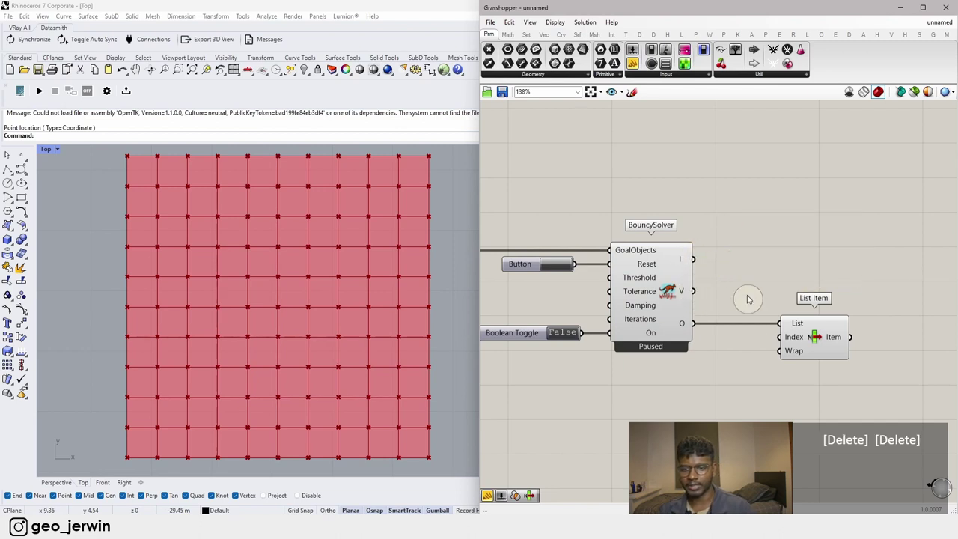
Step: Replace the List Item on the BouncySolver's O output with a Mesh parameter, and align it with that output
left_click_drag(829, 402, 760, 263)
key("Delete")
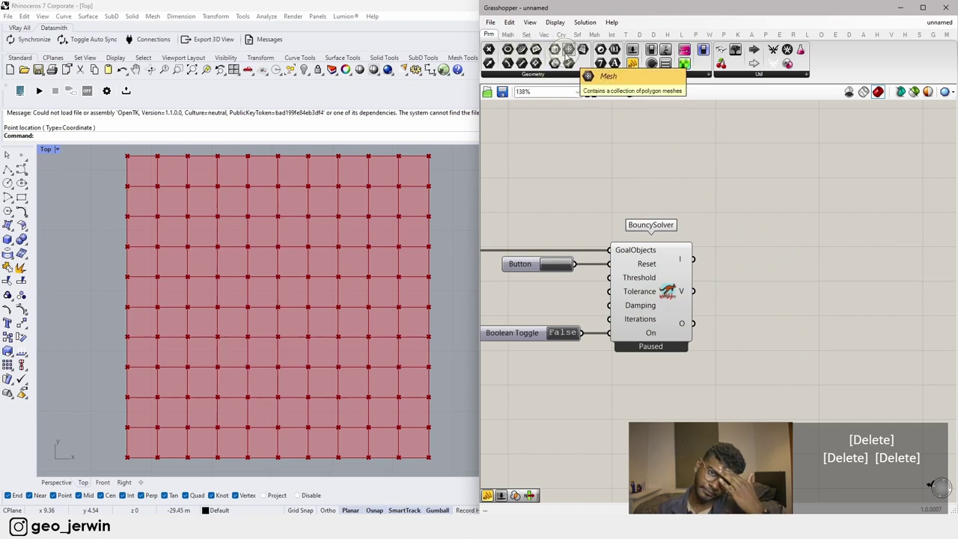
left_click_drag(569, 51, 762, 335)
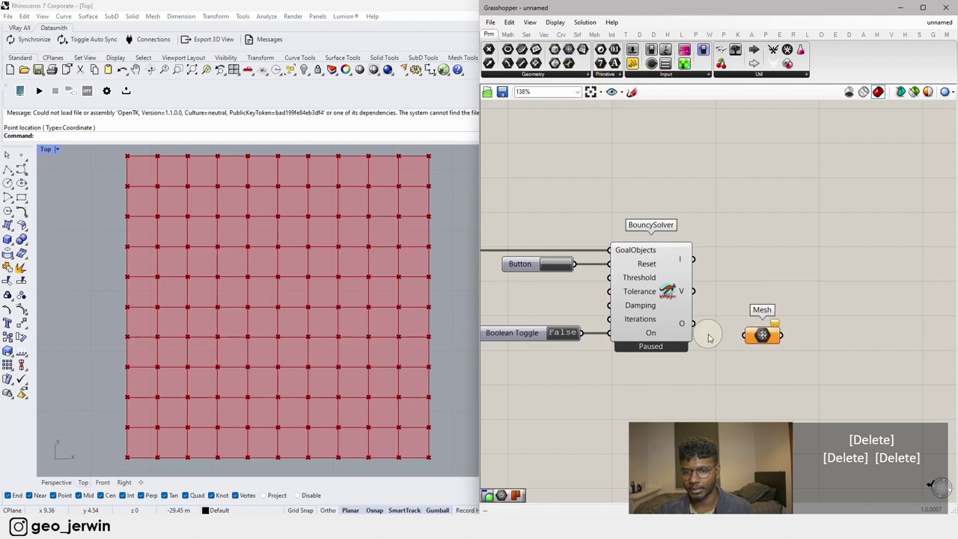
left_click_drag(694, 324, 763, 324)
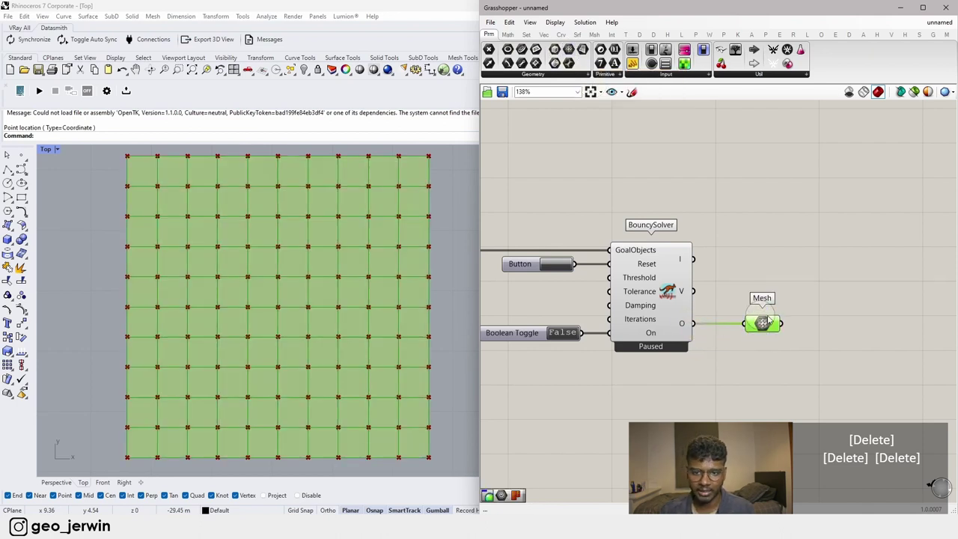
left_click(699, 364)
Step: Turn off the BouncySolver component's viewport preview
left_click(655, 267)
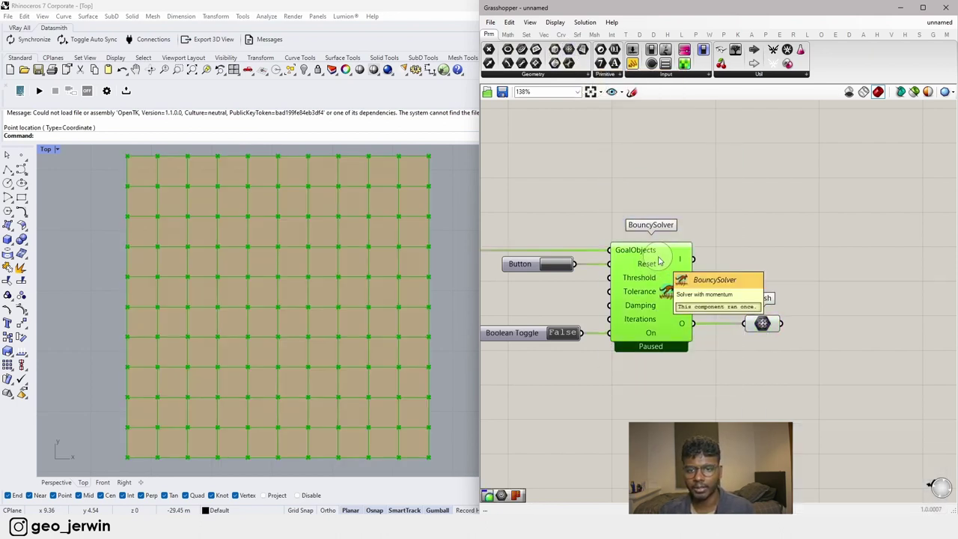
scroll(665, 269, "down", 2)
middle_click(667, 279)
left_click(697, 245)
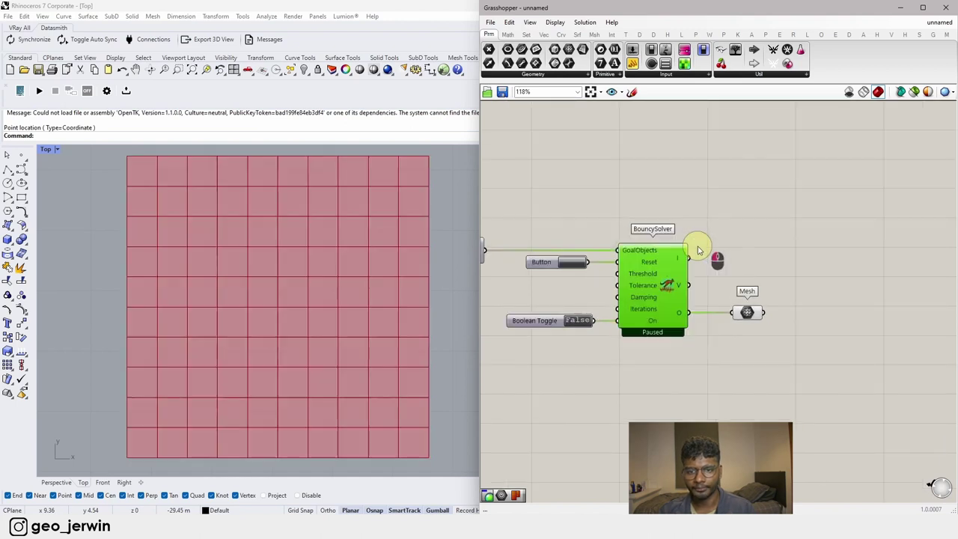
scroll(737, 229, "down", 5)
left_click_drag(876, 325, 699, 228)
scroll(713, 212, "up", 5)
left_click(690, 210)
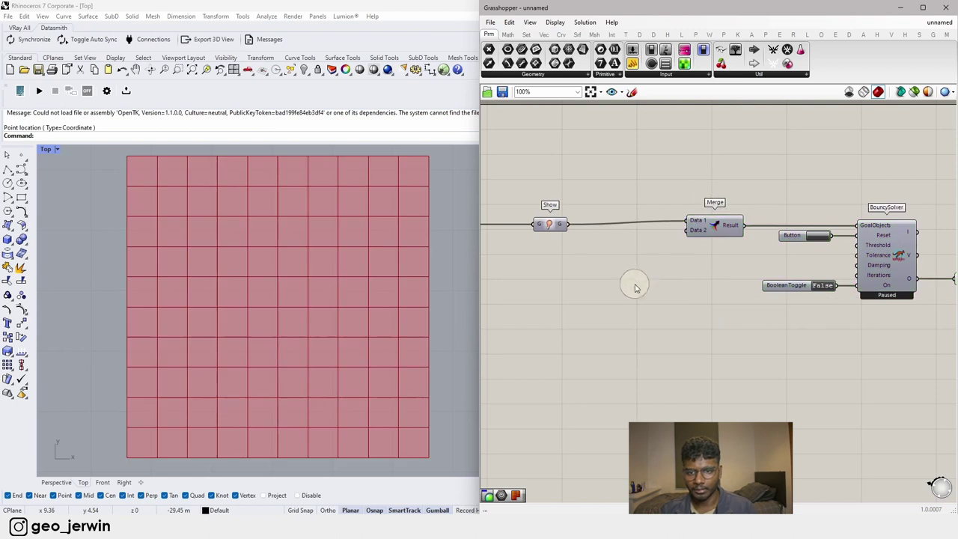
right_click_drag(823, 298, 543, 313)
scroll(605, 276, "up", 2)
left_click(624, 277)
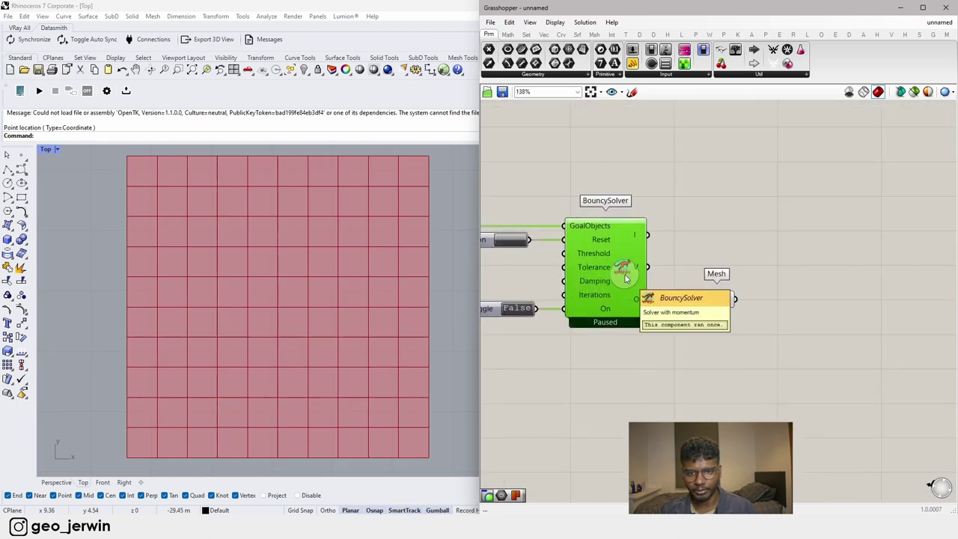
scroll(624, 275, "down", 1)
middle_click(625, 275)
scroll(625, 274, "up", 1)
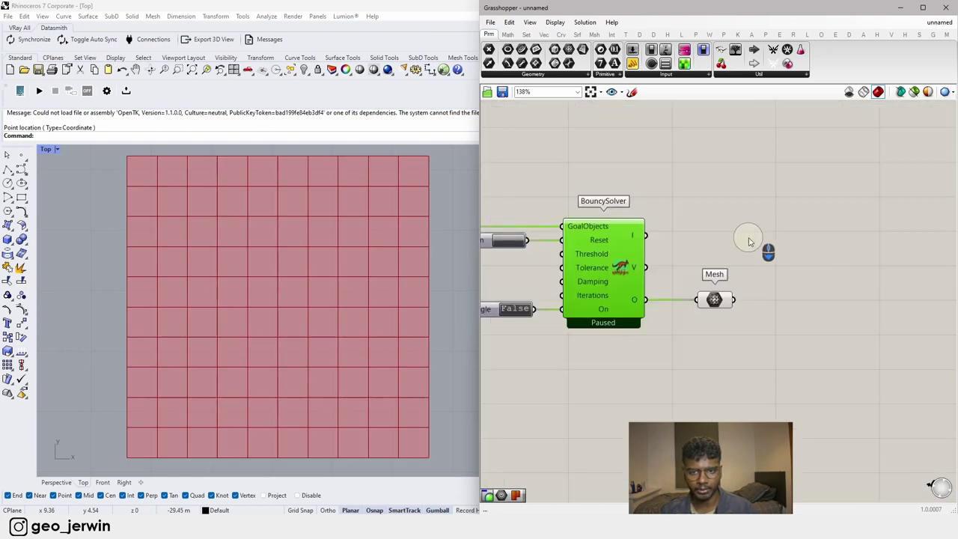
Step: Move Show farther from Merge, and shift the group from Merge to the Mesh parameter slightly back towards it
scroll(748, 239, "down", 2)
right_click_drag(515, 245, 725, 275)
scroll(628, 274, "down", 1)
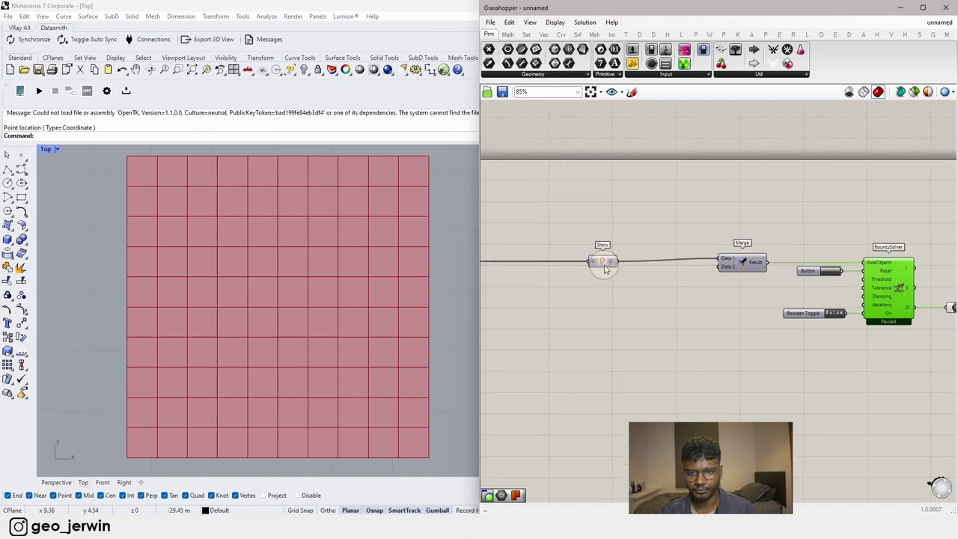
mouse_move(606, 262)
right_mouse_down()
mouse_move(795, 267)
mouse_move(618, 264)
right_mouse_up()
left_click(715, 267)
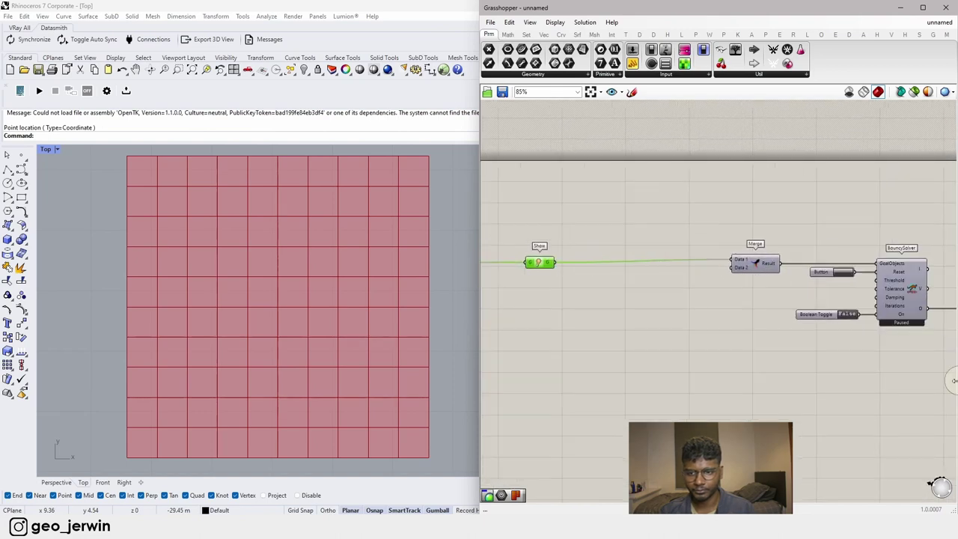
right_click_drag(890, 374, 853, 367)
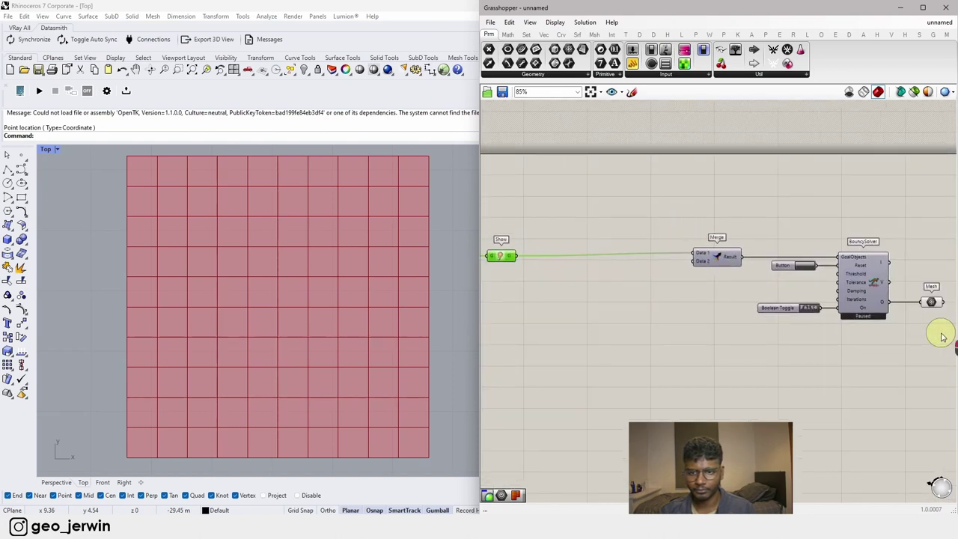
left_click_drag(936, 331, 656, 265)
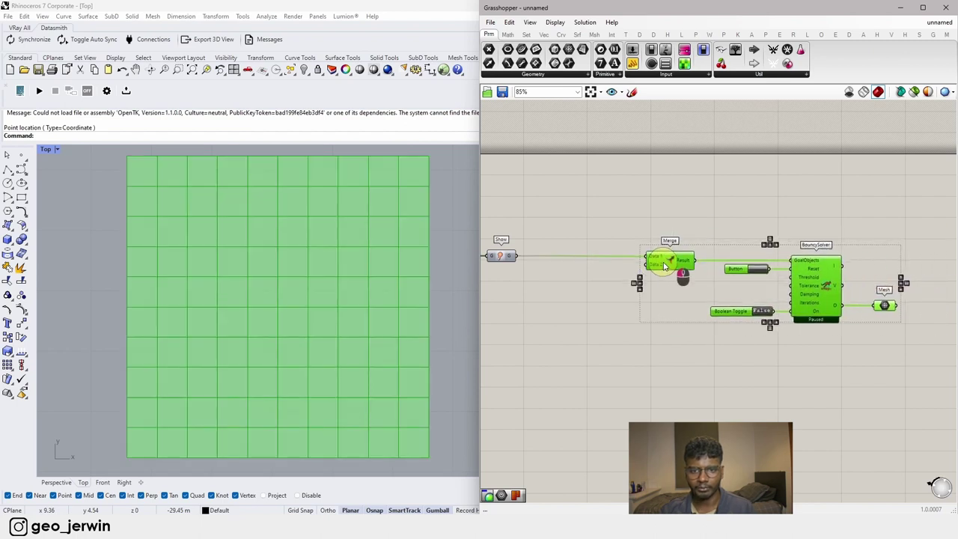
left_click(669, 220)
Step: Widen the space between Mesh Surface and Merge, and reposition the Show component between them
scroll(719, 236, "down", 2)
right_click_drag(719, 236, 753, 240)
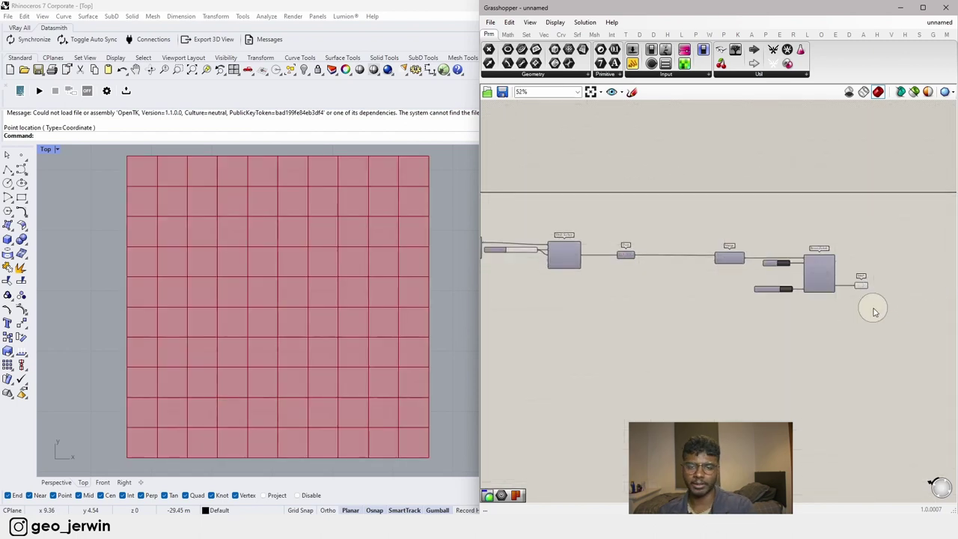
scroll(851, 254, "up", 5)
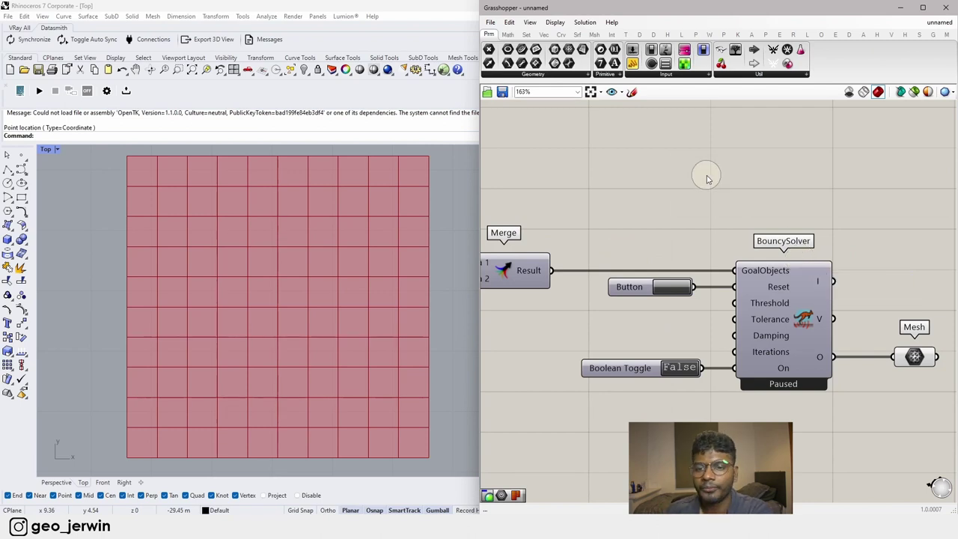
scroll(708, 179, "down", 6)
right_click_drag(720, 197, 800, 208)
scroll(563, 235, "up", 4)
scroll(641, 285, "down", 2)
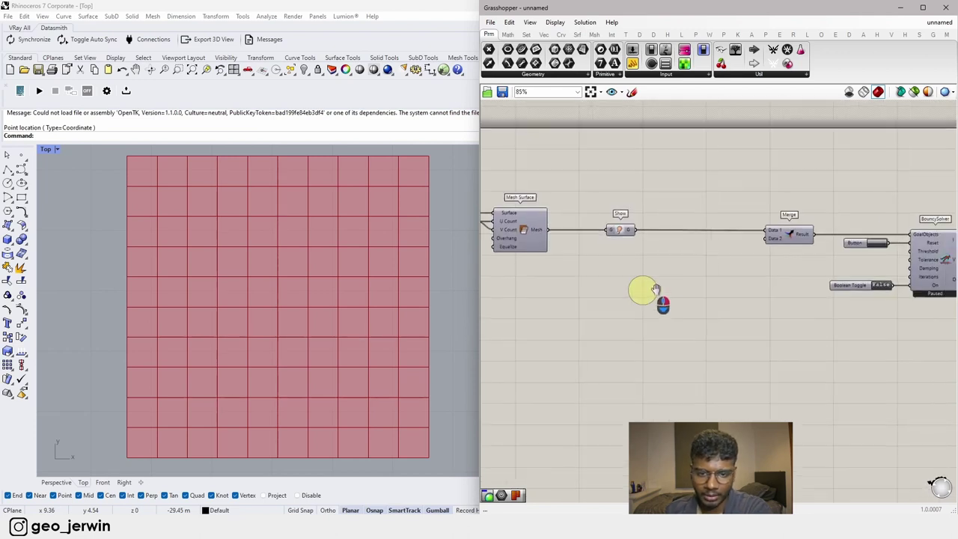
left_click_drag(640, 269, 749, 252)
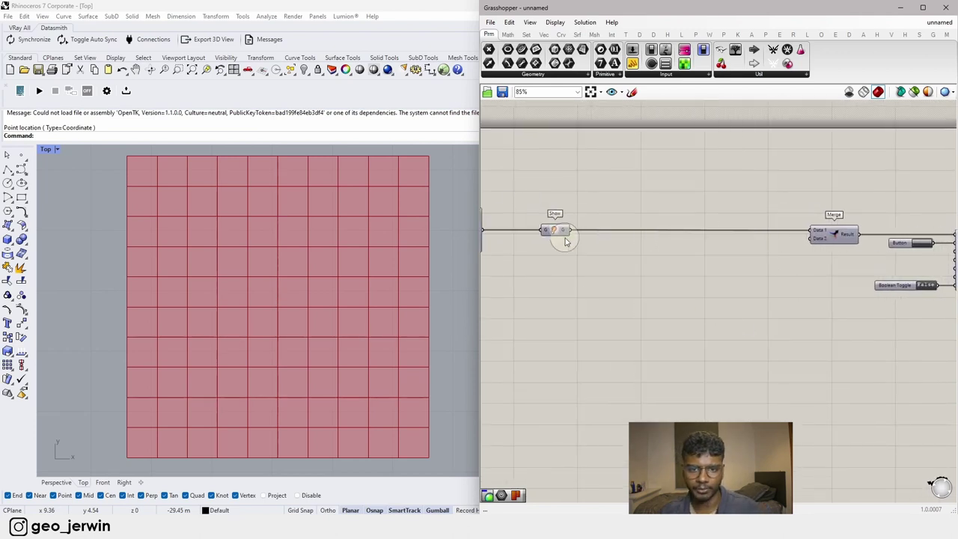
left_click_drag(558, 234, 655, 237)
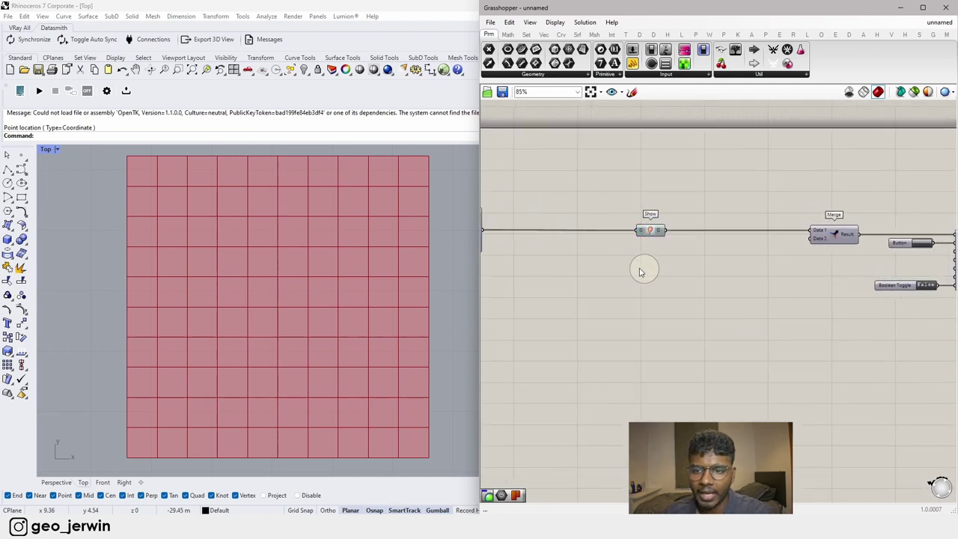
right_click_drag(752, 285, 683, 284)
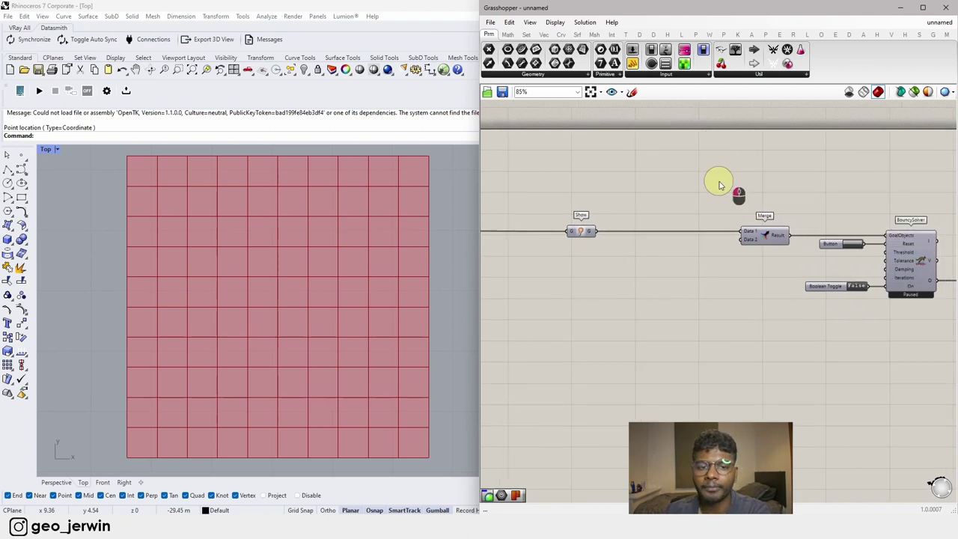
Step: Add Kangaroo2's EdgeLengths goal to the canvas below the Show component
scroll(348, 270, "down", 3)
scroll(358, 272, "up", 1)
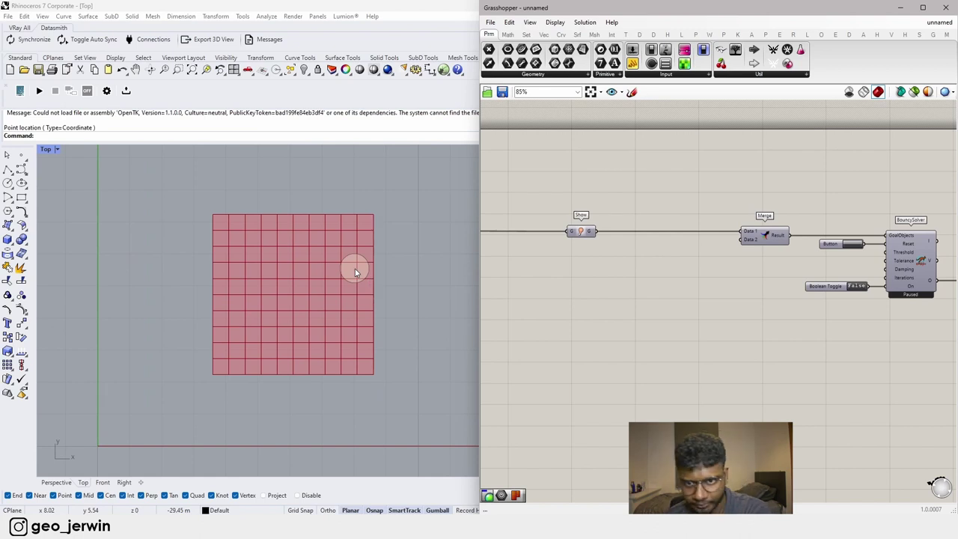
left_click(736, 36)
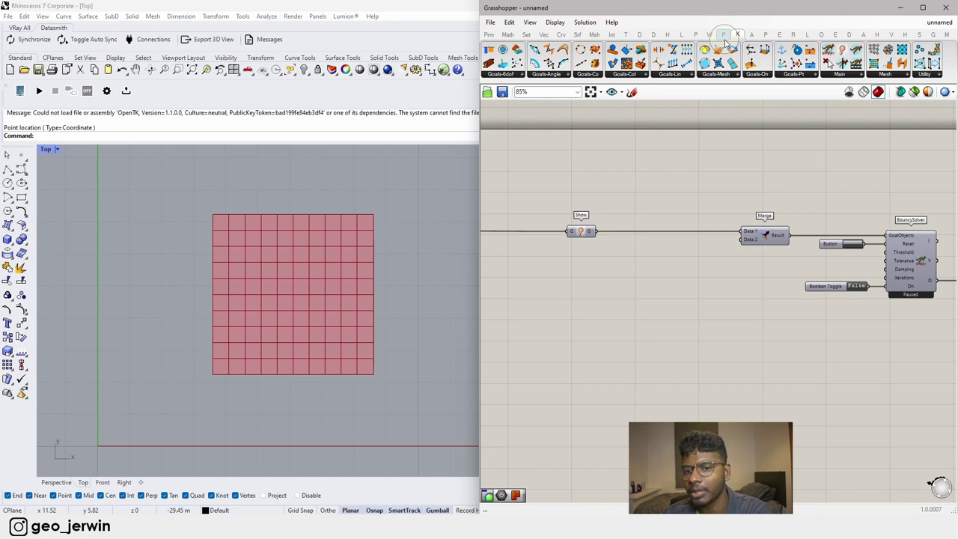
scroll(666, 230, "up", 5)
scroll(745, 236, "down", 3)
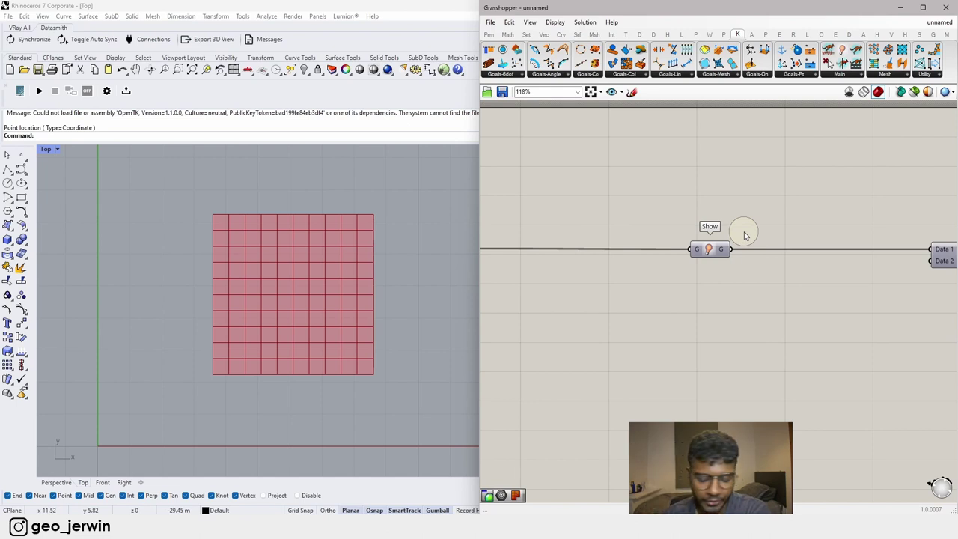
right_click_drag(762, 192, 700, 187)
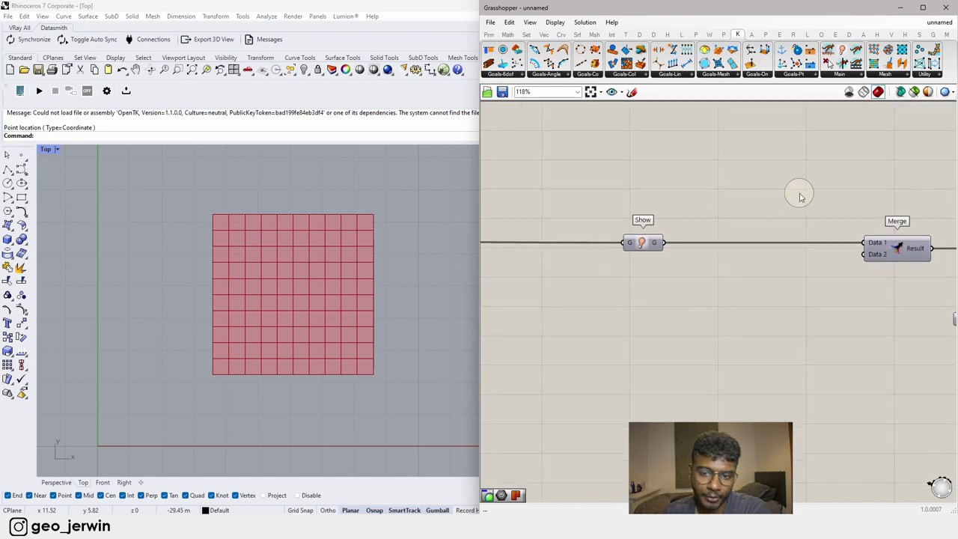
right_click_drag(798, 193, 723, 194)
right_click_drag(611, 212, 671, 225)
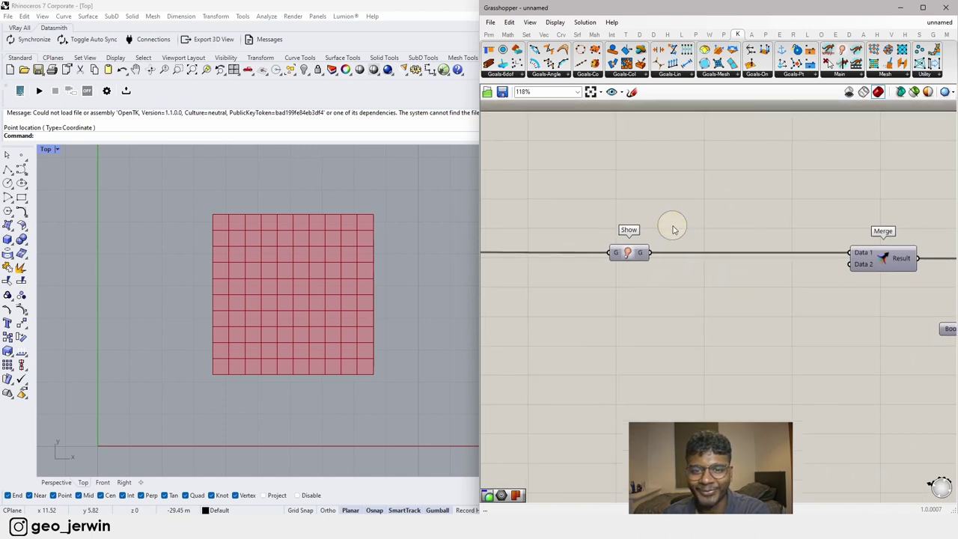
left_click(624, 222)
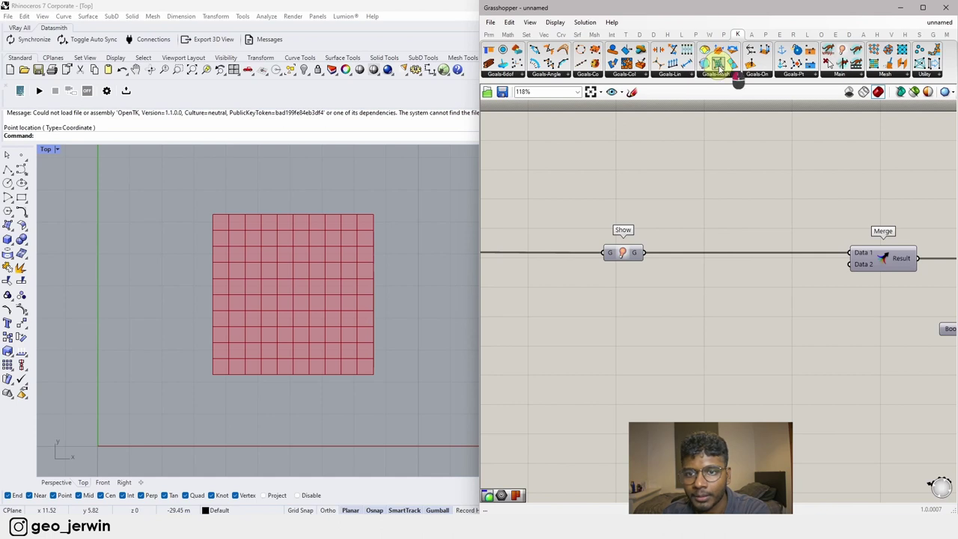
left_click(630, 348)
Step: Connect the Mesh Surface's Mesh output to the EdgeLengths component's Mesh input
right_click_drag(686, 376, 809, 336)
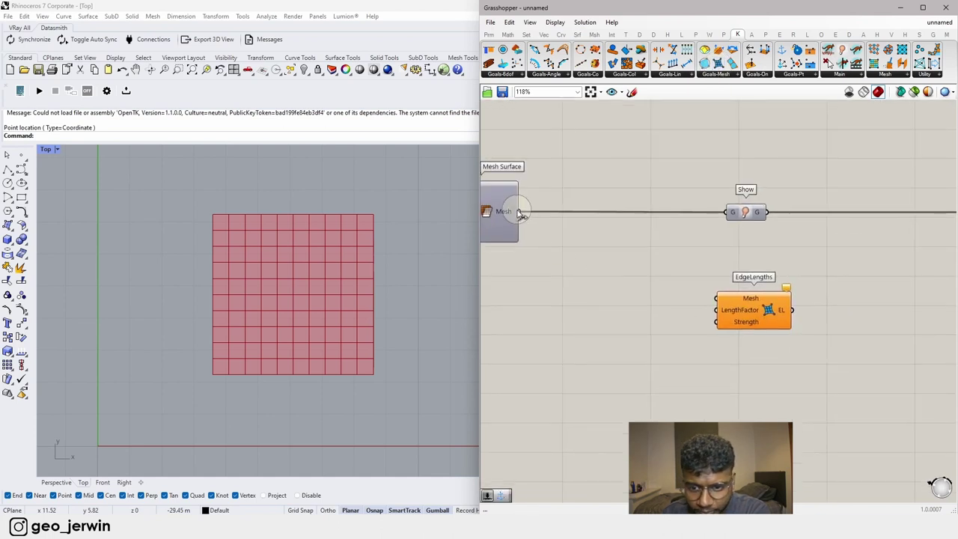
left_click_drag(520, 213, 637, 263)
scroll(768, 315, "up", 4)
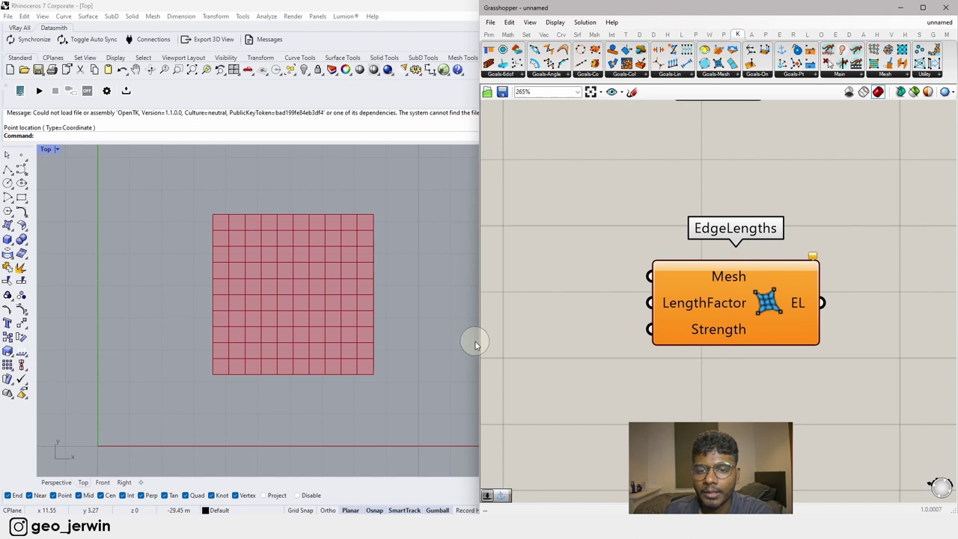
scroll(708, 253, "down", 5)
left_click_drag(526, 191, 712, 269)
scroll(680, 296, "up", 3)
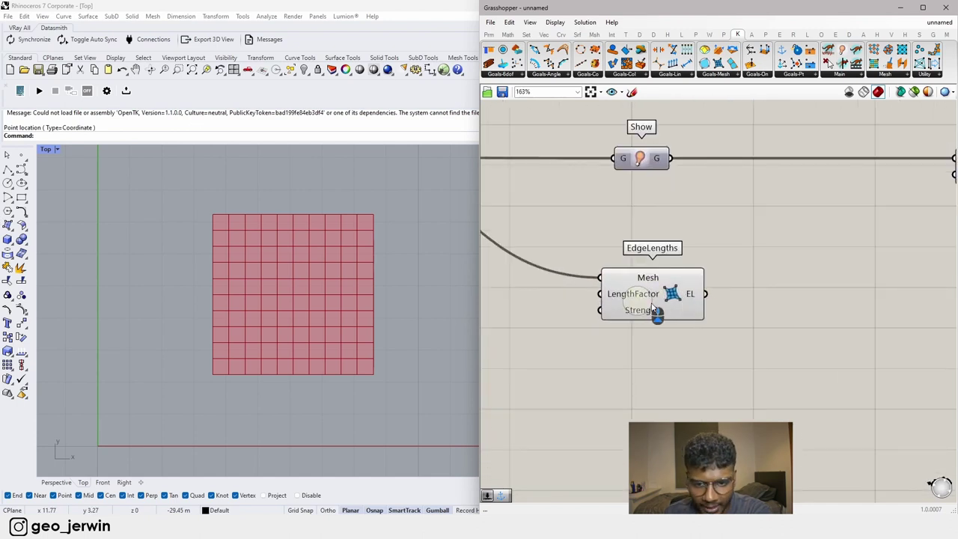
Step: Create a Number Slider with value 0.5 and connect it to the EdgeLengths component's LengthFactor input
right_click_drag(689, 298, 701, 298)
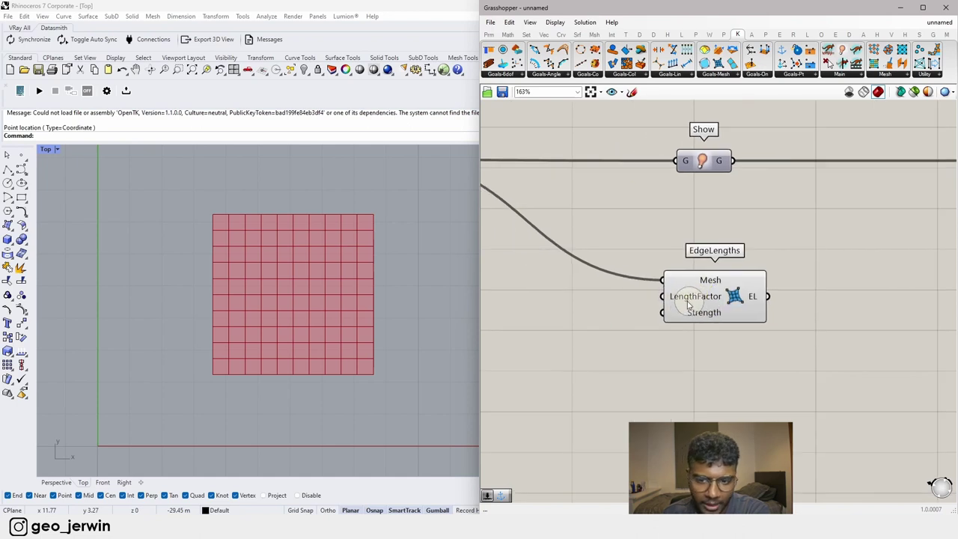
scroll(687, 302, "up", 8)
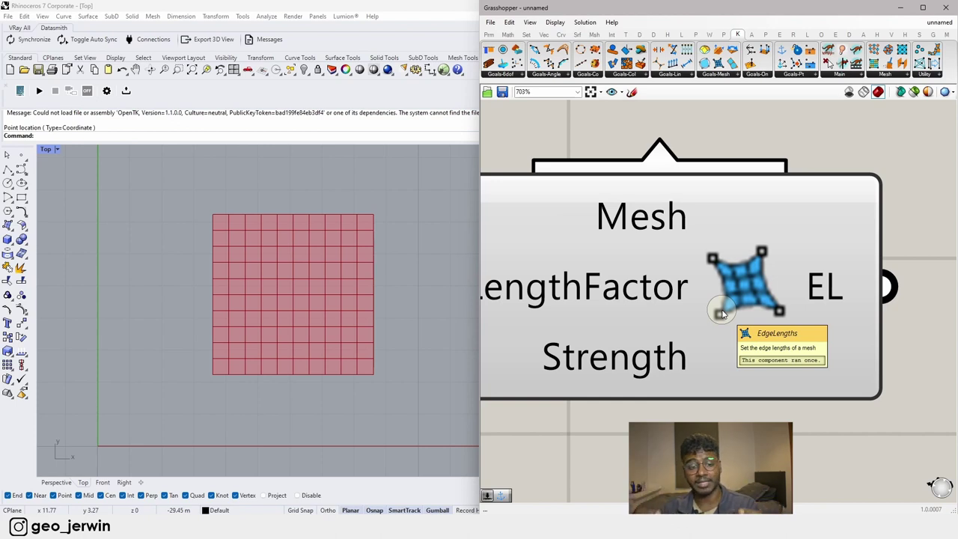
scroll(691, 299, "down", 5)
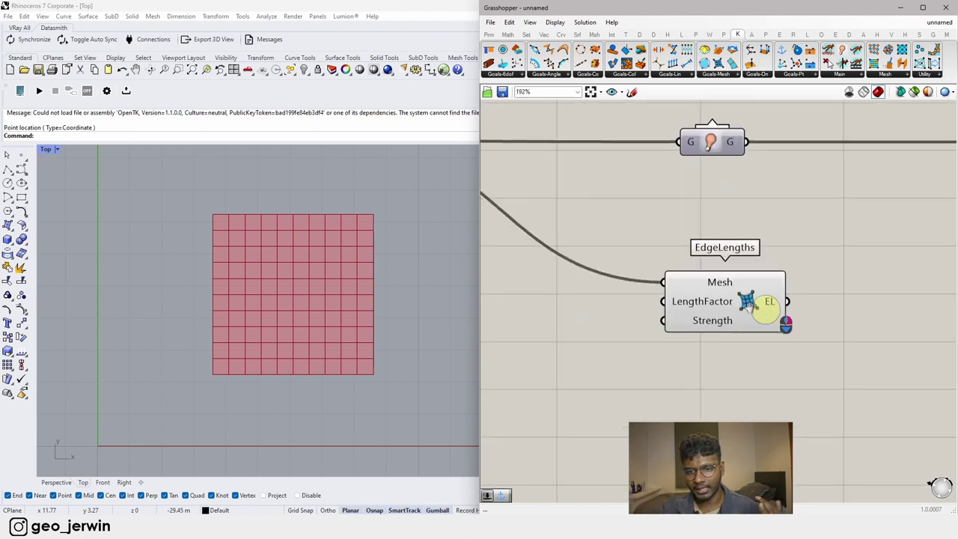
double_click(615, 329)
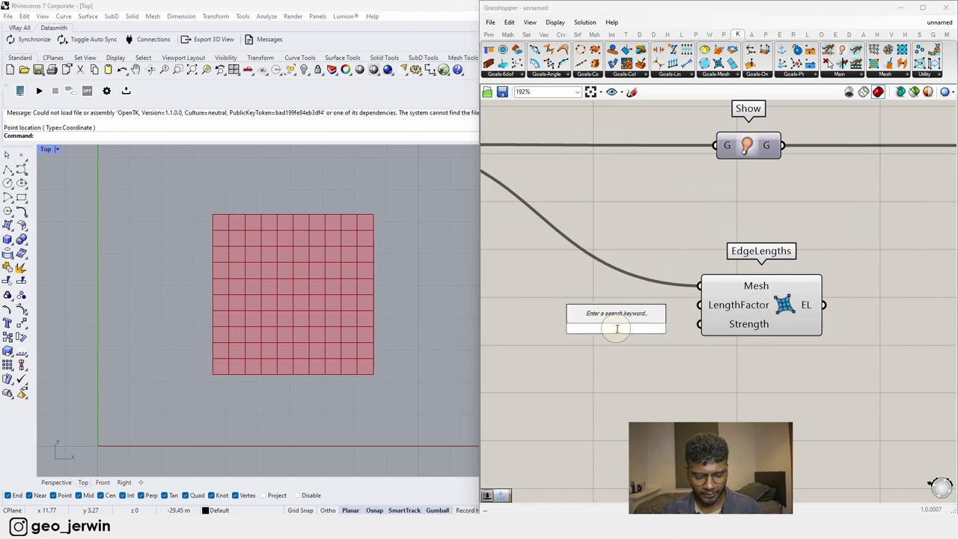
type(".5")
key("Return")
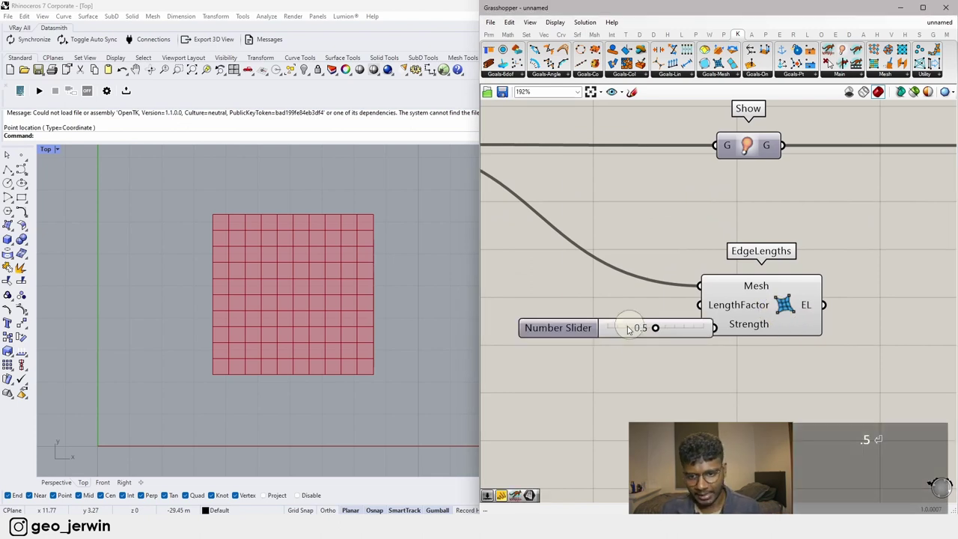
mouse_move(670, 324)
left_mouse_down()
mouse_move(655, 309)
mouse_move(666, 314)
left_mouse_up()
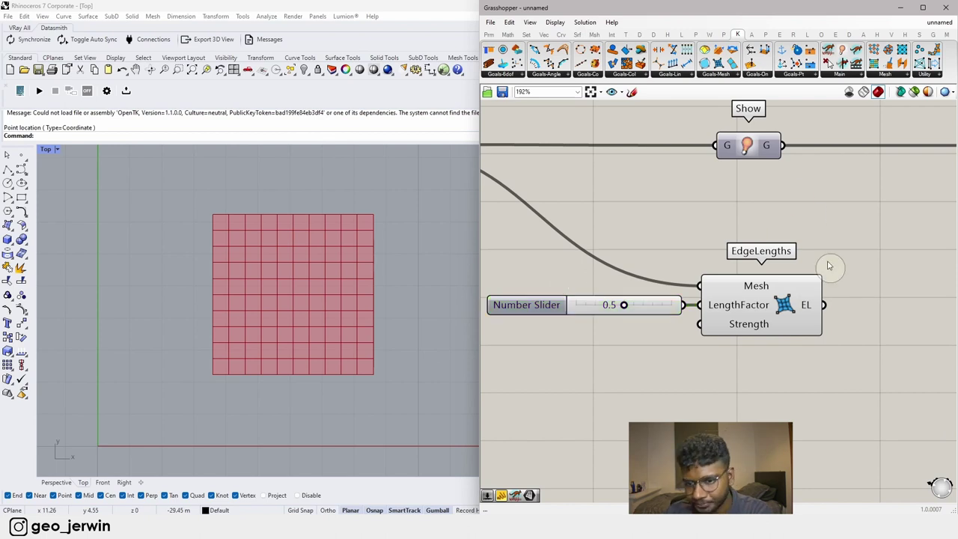
Step: Connect the EdgeLengths component's EL output to the second data input of Merge
right_click_drag(829, 265, 708, 292)
scroll(649, 335, "down", 3)
right_click_drag(664, 361, 610, 359)
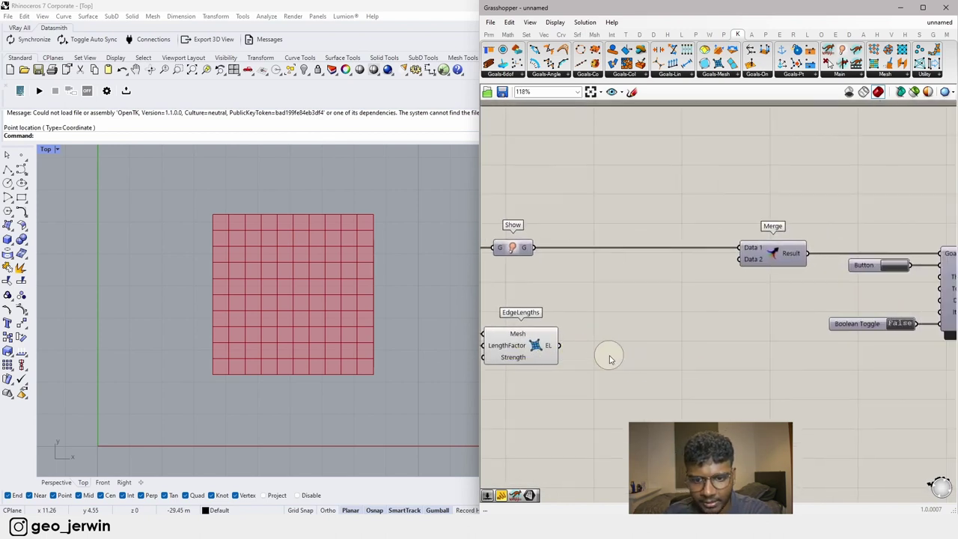
left_click_drag(560, 350, 739, 259)
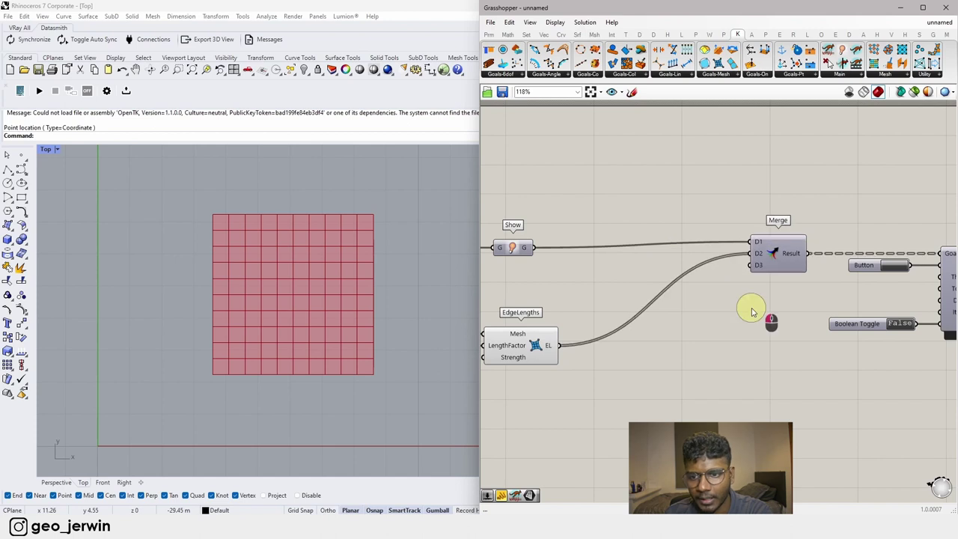
Step: Move the Mesh component farther away from BouncySolver to make room on the canvas
right_click_drag(750, 310, 697, 313)
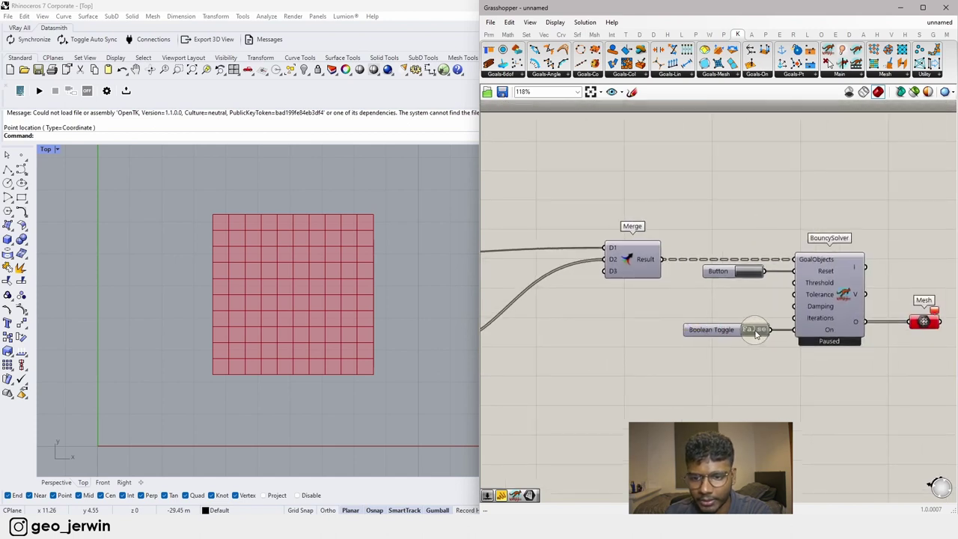
right_click_drag(815, 330, 655, 335)
scroll(733, 333, "up", 3)
left_click_drag(764, 326, 812, 326)
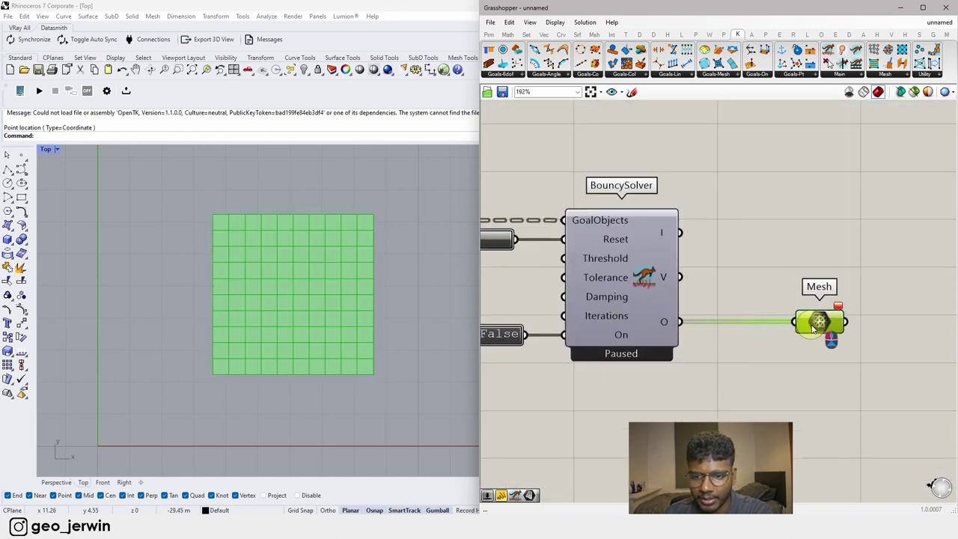
left_click_drag(867, 387, 769, 226)
left_click(783, 184)
Step: Add a Panel above the Mesh component and connect BouncySolver's O output to it
left_click(486, 35)
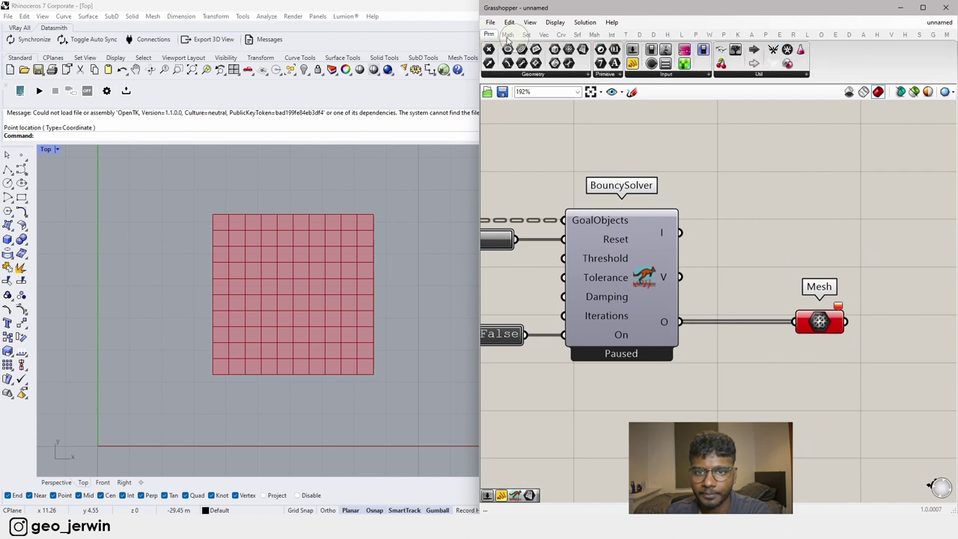
left_click_drag(632, 65, 787, 233)
left_click_drag(676, 323, 708, 229)
left_click_drag(759, 255, 799, 253)
Step: Replace the Mesh component with a List Item component and connect BouncySolver's O output to its List input
left_click_drag(879, 388, 788, 307)
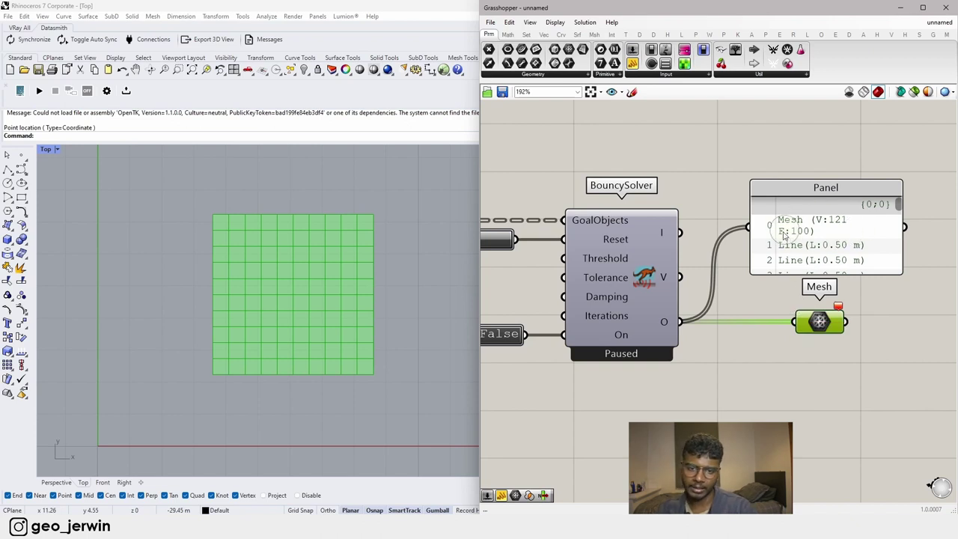
key("Delete")
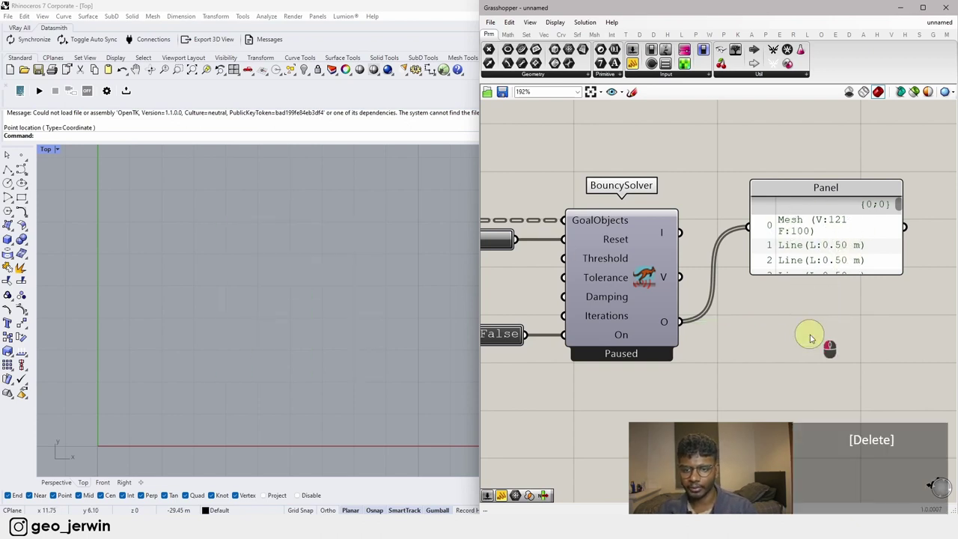
double_click(810, 335)
type("list")
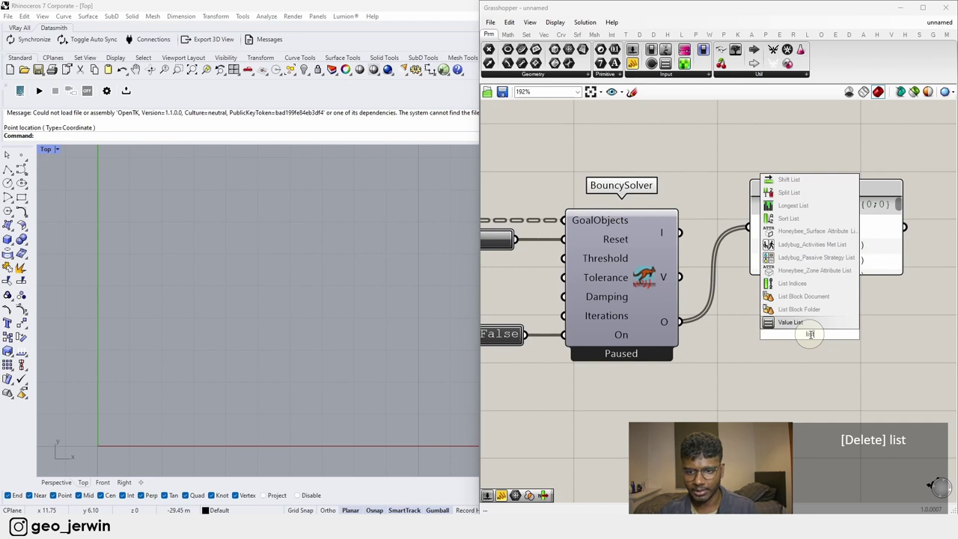
type(" item")
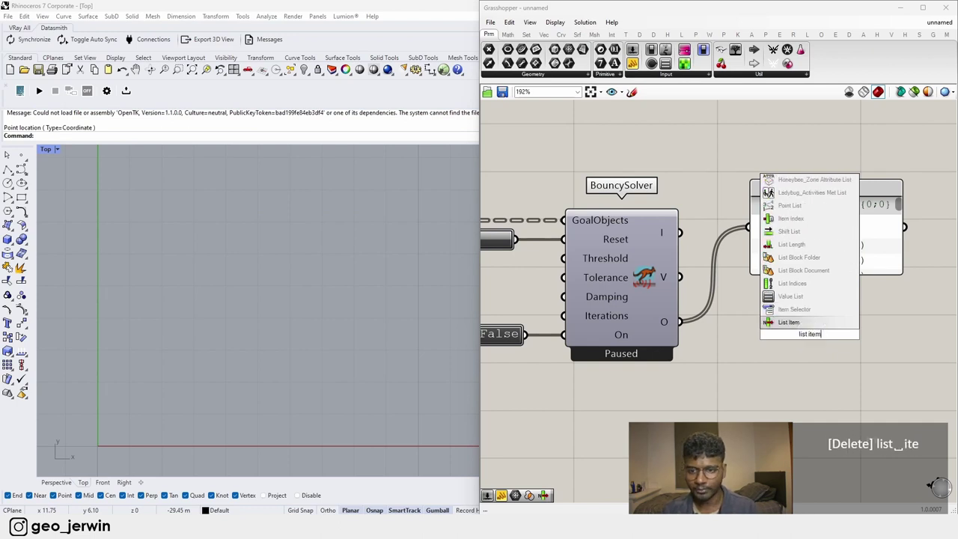
left_click(792, 322)
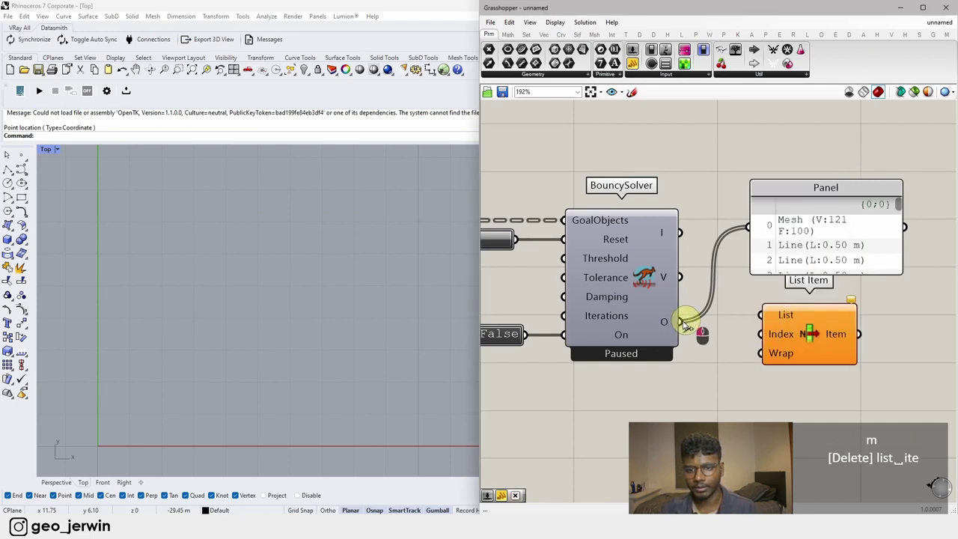
left_click_drag(683, 323, 783, 314)
Step: Delete the Panel connected to BouncySolver's O output
left_click(843, 238)
key("Delete")
left_click(803, 274)
Step: Switch the Boolean Toggle connected to BouncySolver's On input to True to start the simulation
scroll(793, 260, "down", 3)
right_click_drag(609, 277, 741, 258)
scroll(790, 288, "down", 3)
left_click_drag(874, 309, 696, 214)
left_click(636, 260)
scroll(633, 270, "up", 6)
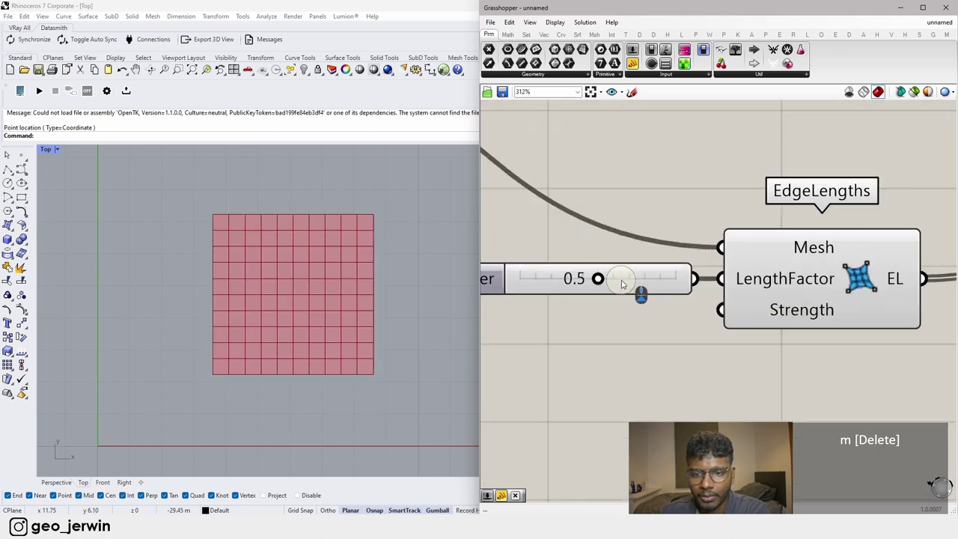
scroll(666, 299, "down", 4)
right_click_drag(564, 296, 715, 293)
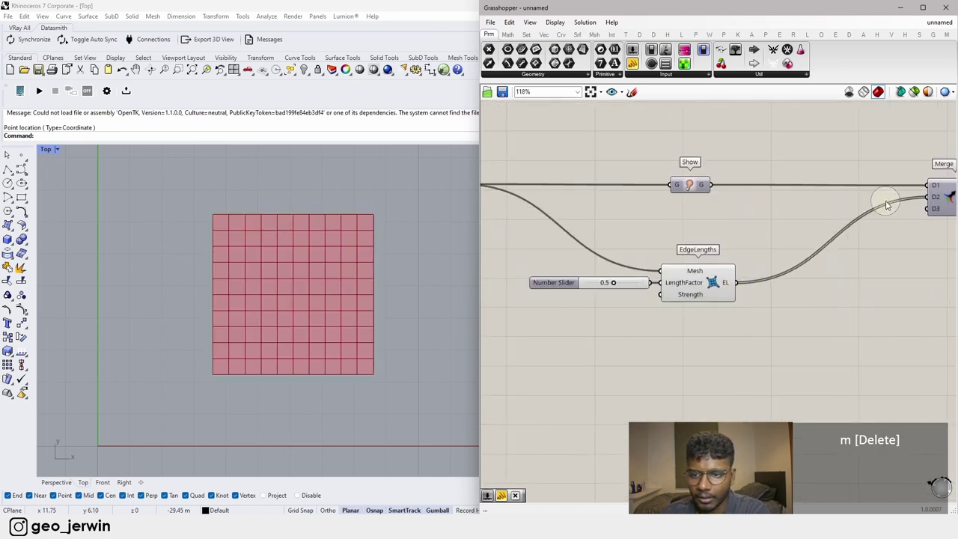
right_click_drag(886, 205, 741, 222)
right_click_drag(855, 223, 718, 200)
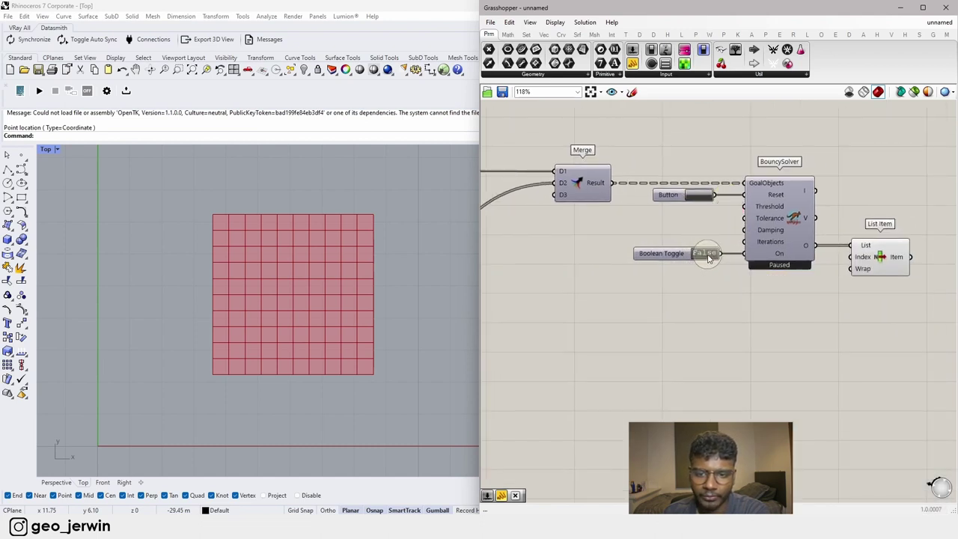
double_click(706, 254)
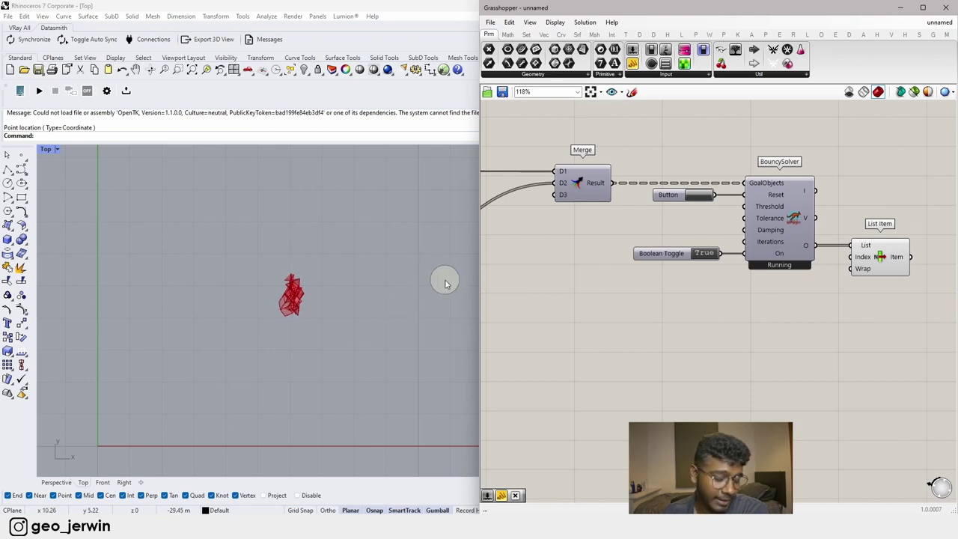
Step: Set the EdgeLengths component's LengthFactor slider to 1.0 while the simulation is on
scroll(815, 314, "down", 4)
scroll(505, 305, "up", 5)
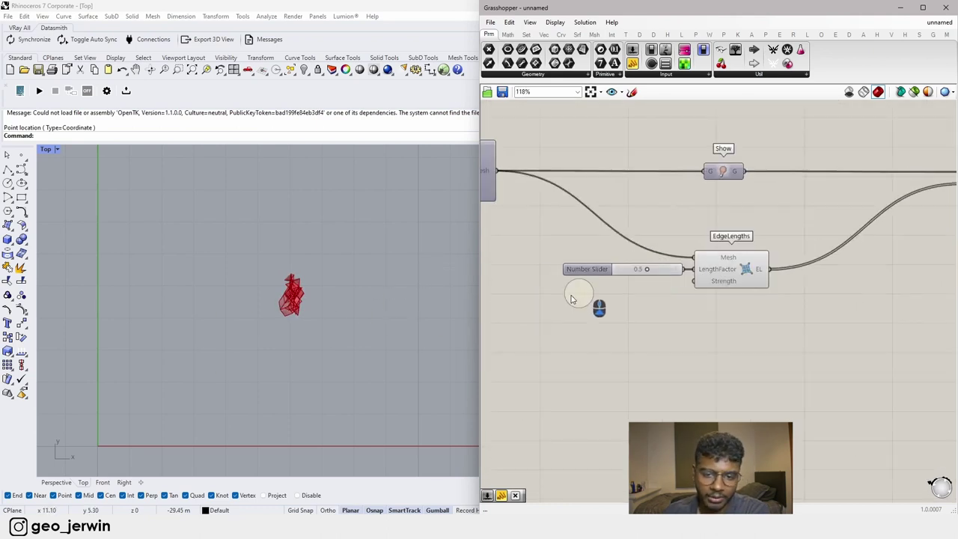
scroll(648, 270, "up", 5)
scroll(649, 271, "up", 2)
left_click_drag(648, 294, 949, 305)
Step: Reset the simulation with the Button connected to BouncySolver's Reset input
scroll(744, 297, "down", 7)
right_click_drag(883, 301, 659, 302)
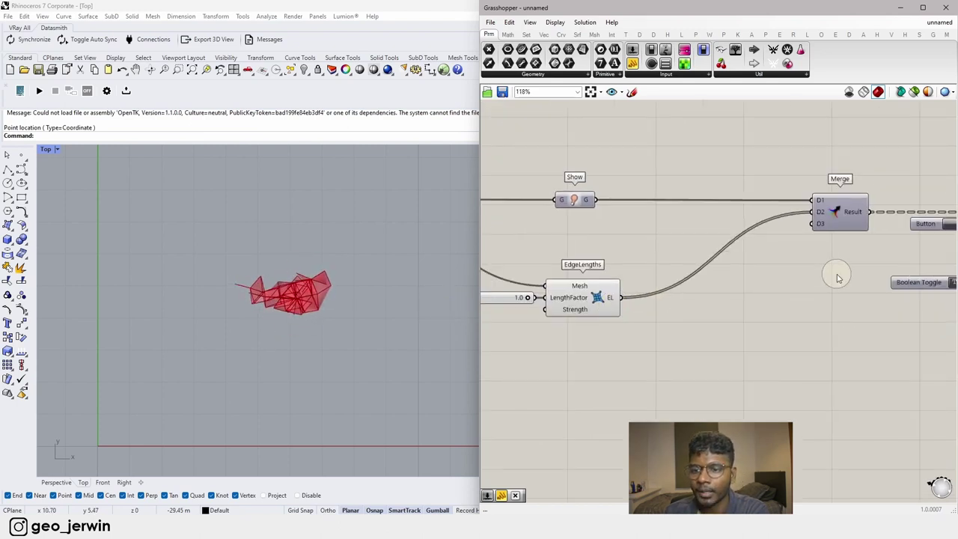
right_click_drag(932, 248, 786, 252)
left_click(802, 227)
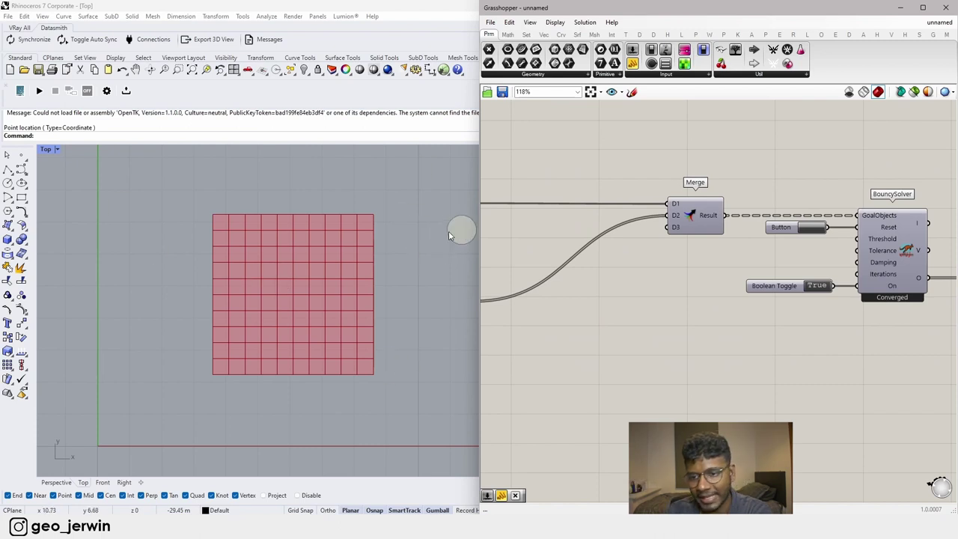
Step: Set the LengthFactor slider to 0.0 and return it to 0.5 to test how the mesh shrinks
scroll(645, 235, "down", 5)
scroll(666, 253, "up", 2)
scroll(666, 253, "up", 4)
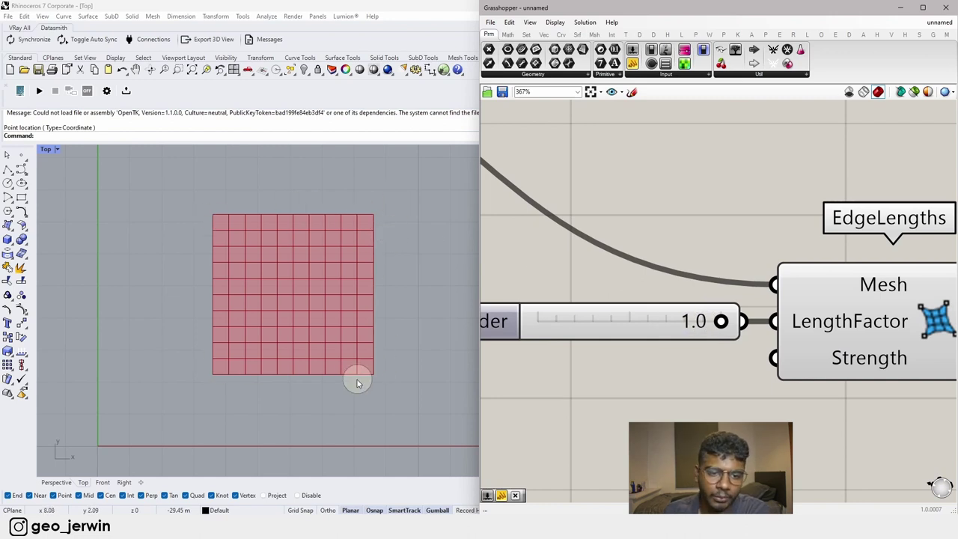
left_click_drag(722, 324, 530, 332)
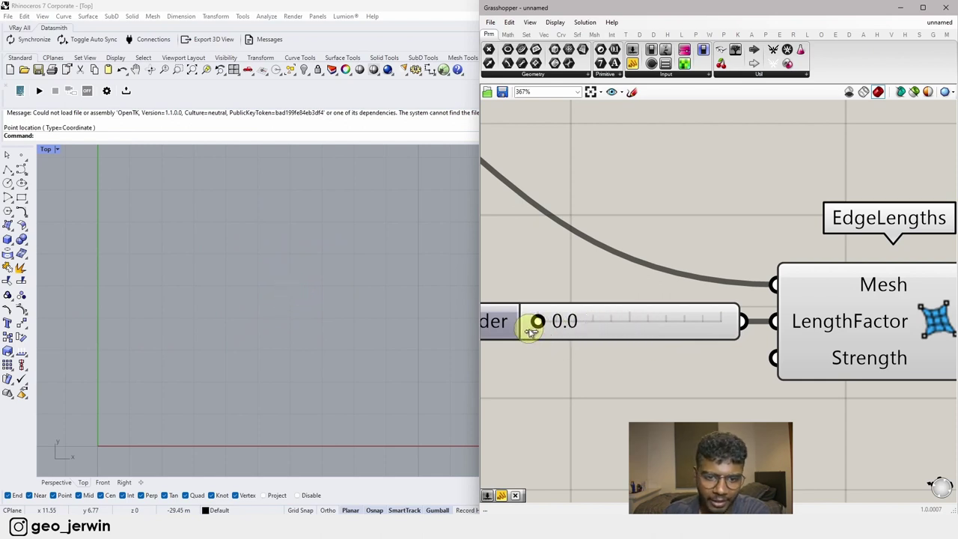
left_click_drag(544, 327, 629, 321)
scroll(251, 369, "down", 3)
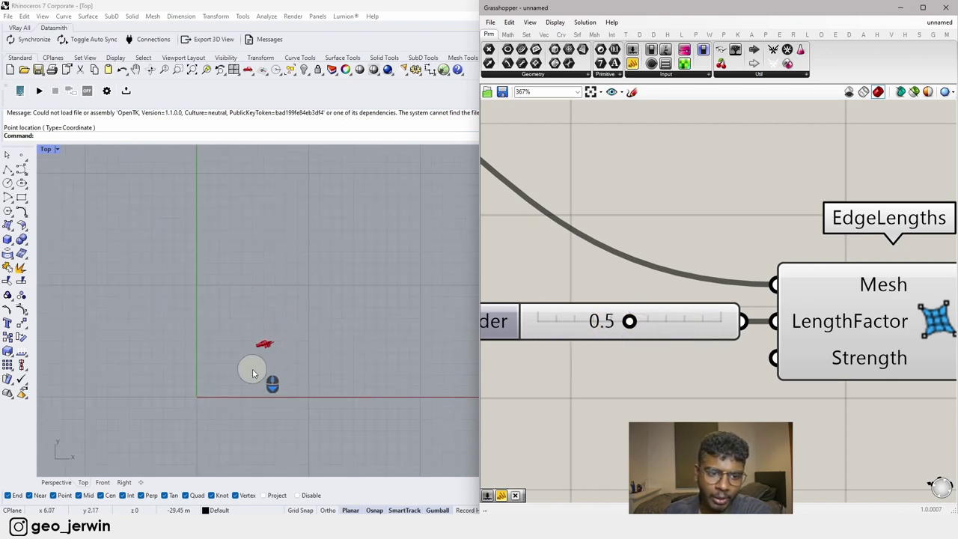
scroll(834, 303, "down", 5)
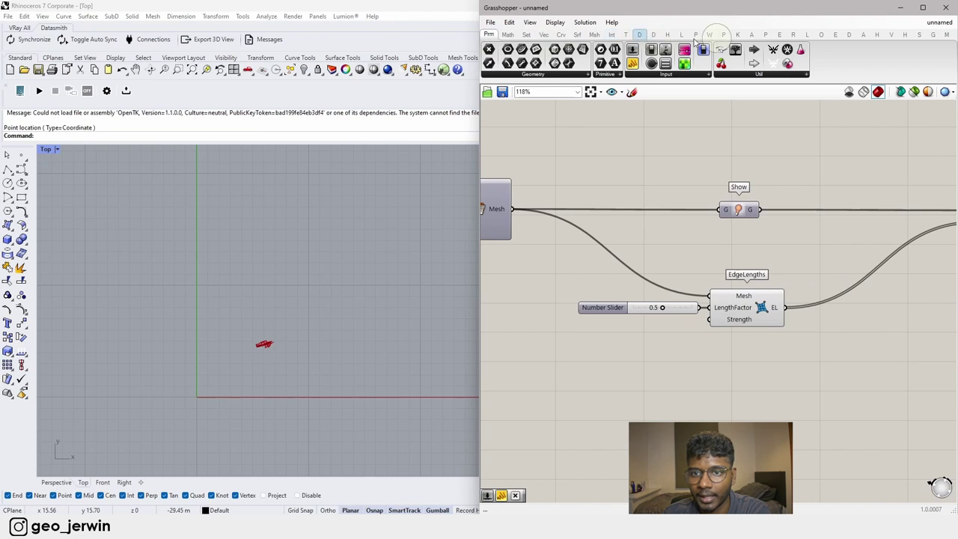
left_click(737, 35)
left_click(672, 76)
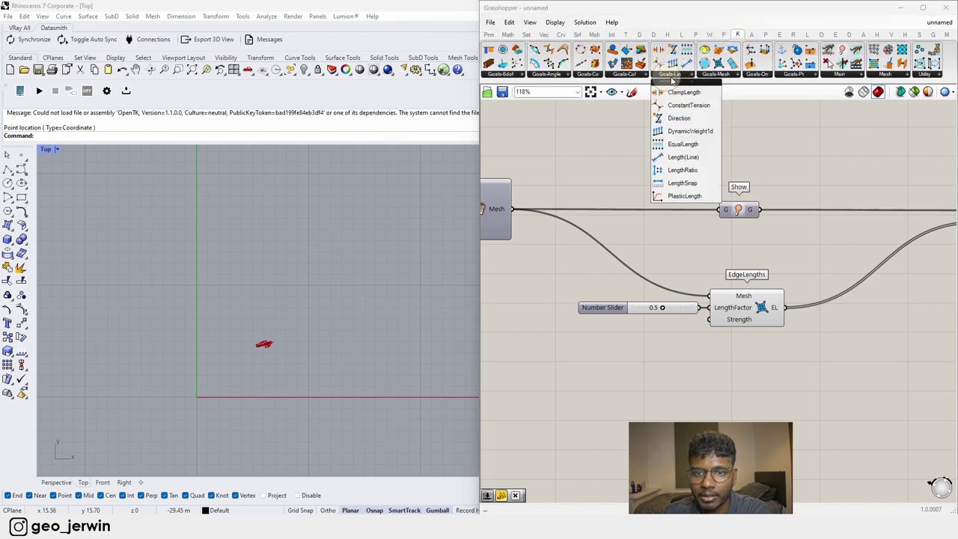
left_click(718, 78)
double_click(627, 425)
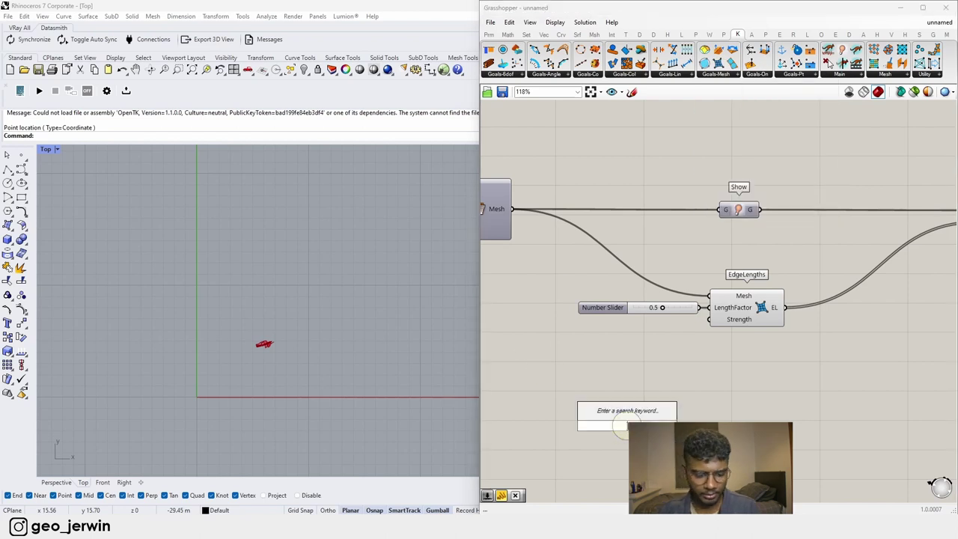
type("wind")
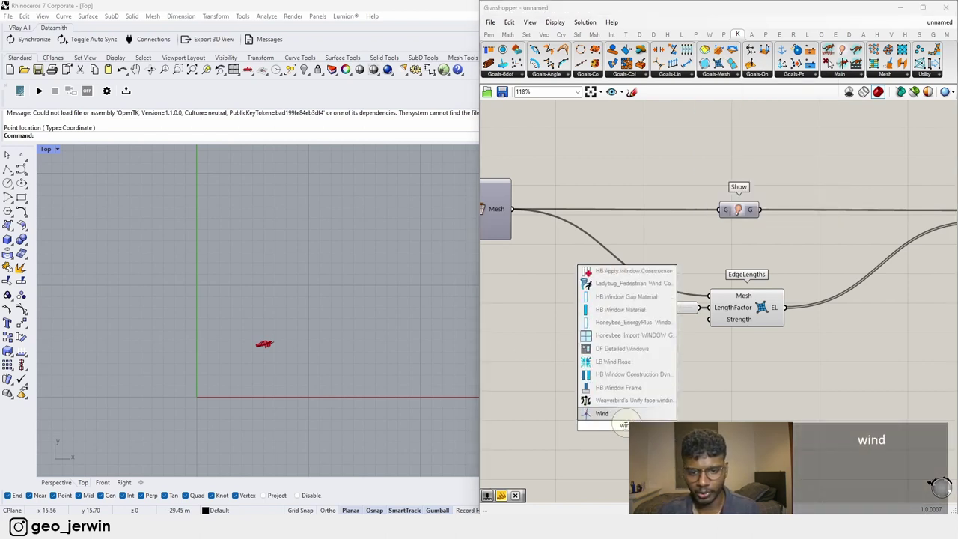
key("Return")
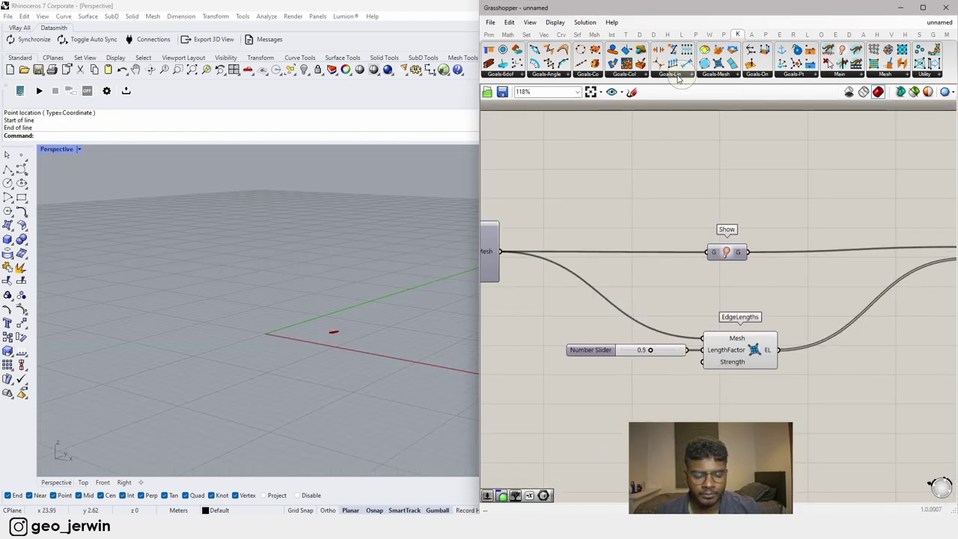
Step: Add Kangaroo2's Wind goal to the canvas below the EdgeLengths component
double_click(602, 388)
type("wind")
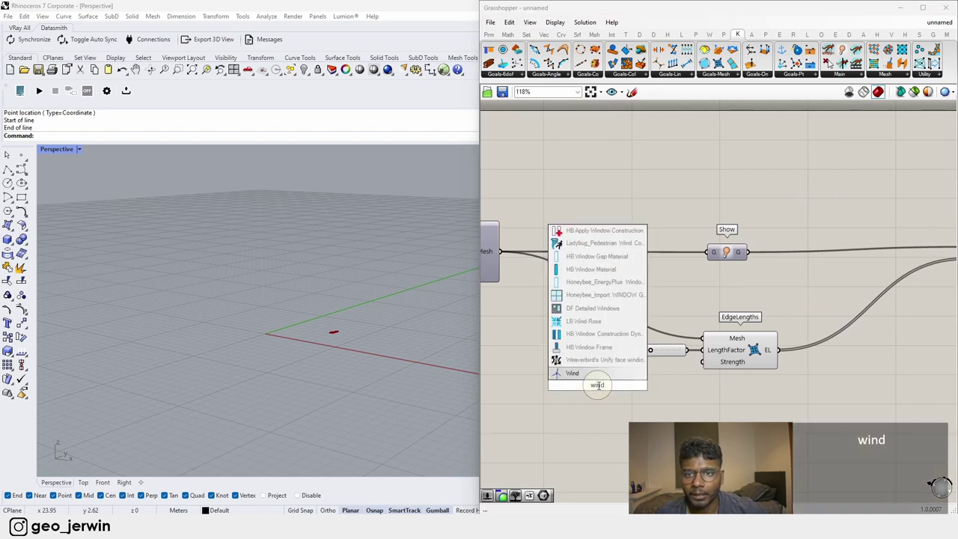
key("Return")
left_click_drag(597, 385, 703, 419)
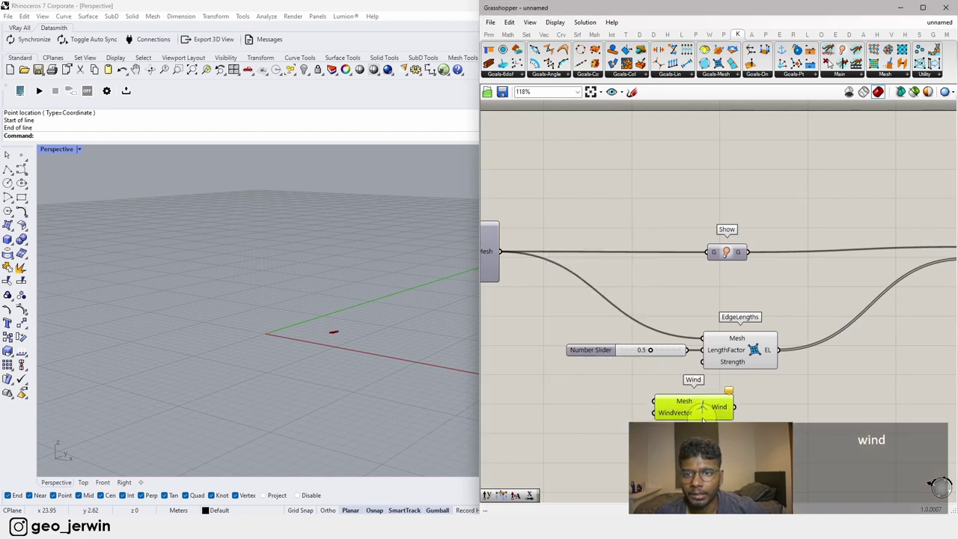
Step: Connect the Mesh Surface's Mesh output to the Wind component's Mesh input and align Wind beneath EdgeLengths
right_click_drag(569, 352, 560, 284)
left_click_drag(494, 183, 643, 364)
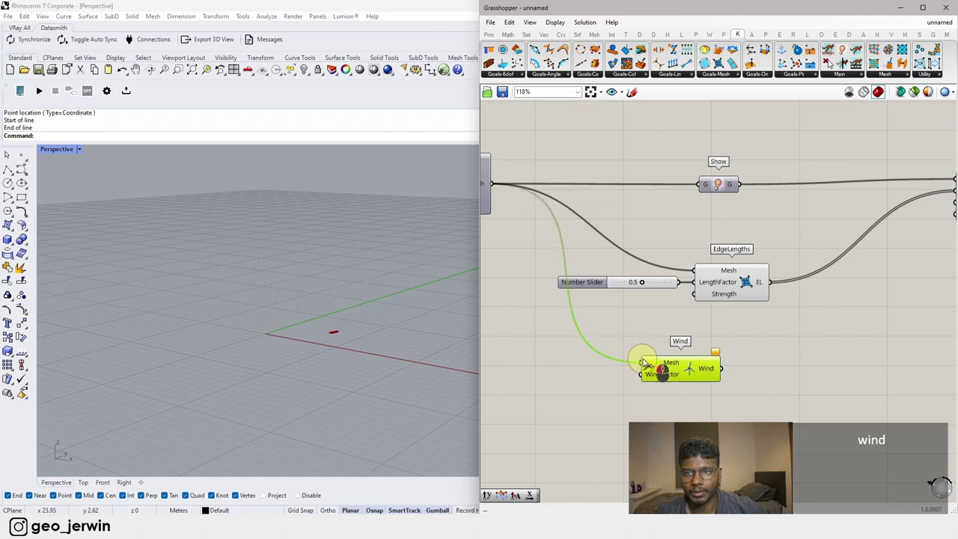
left_click(684, 351)
scroll(355, 330, "up", 18)
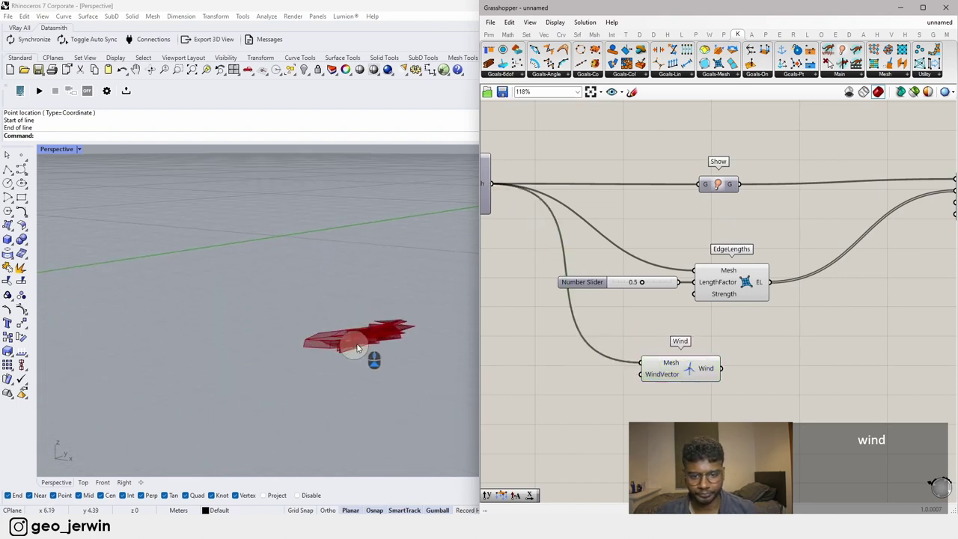
scroll(216, 378, "down", 5)
left_click_drag(699, 372, 741, 379)
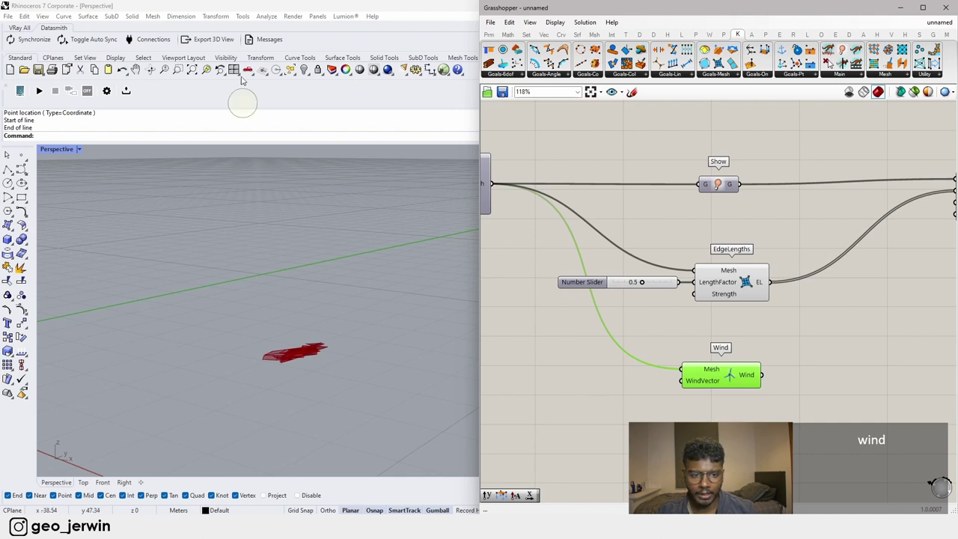
Step: Add a Unit Z component and connect its Unit vector output to Wind's WindVector input
mouse_move(274, 317)
right_mouse_down()
mouse_move(272, 325)
mouse_move(273, 190)
mouse_move(274, 314)
right_mouse_up()
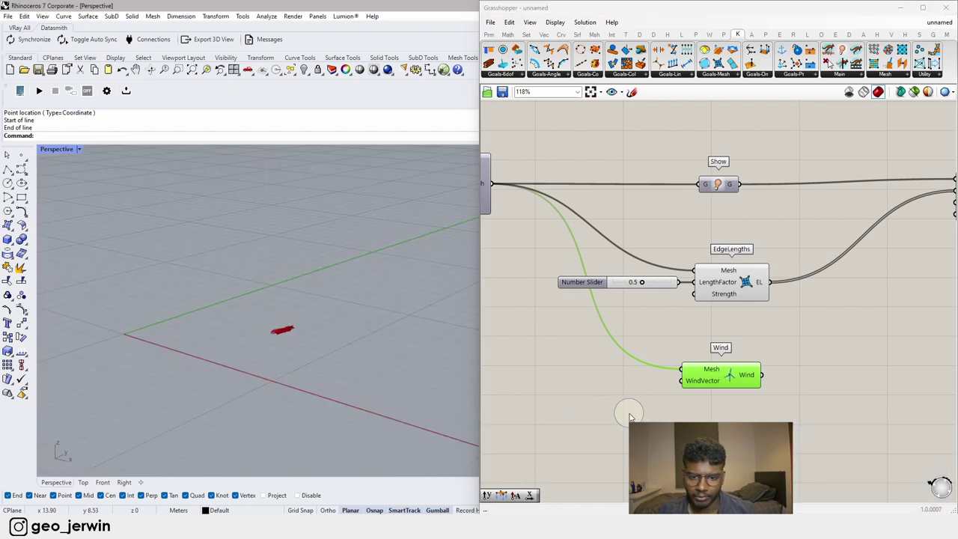
double_click(604, 399)
type("z")
left_click(616, 388)
left_click_drag(639, 398, 679, 384)
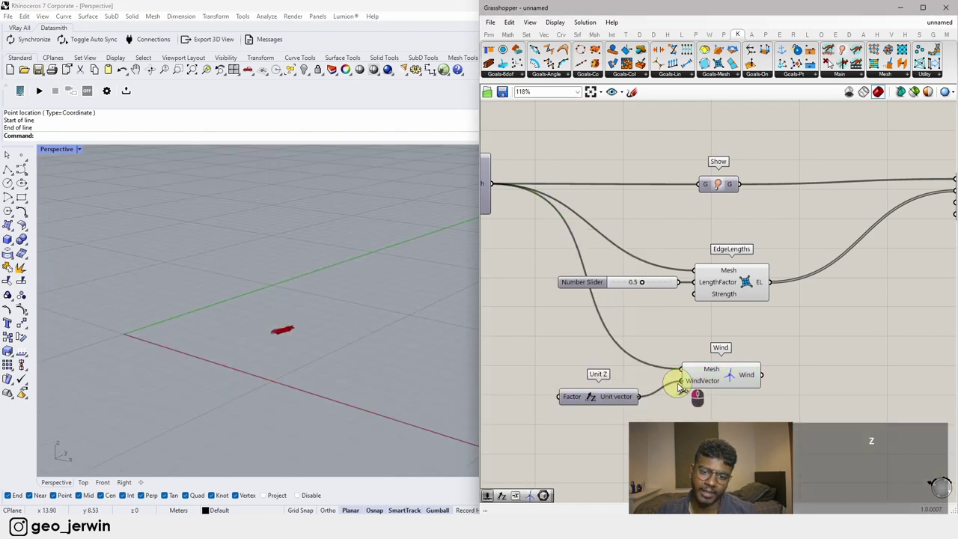
Step: Connect the Wind component's output to the third data input of Merge and check the simulation in the perspective view
right_click_drag(786, 387, 686, 397)
left_click_drag(660, 386, 855, 212)
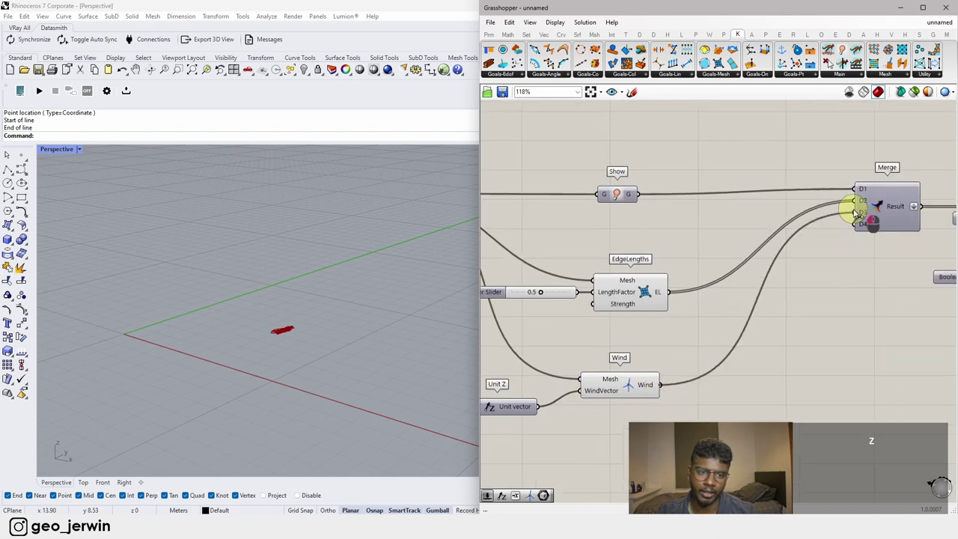
right_click_drag(316, 359, 321, 337)
scroll(746, 388, "down", 3)
scroll(652, 396, "up", 3)
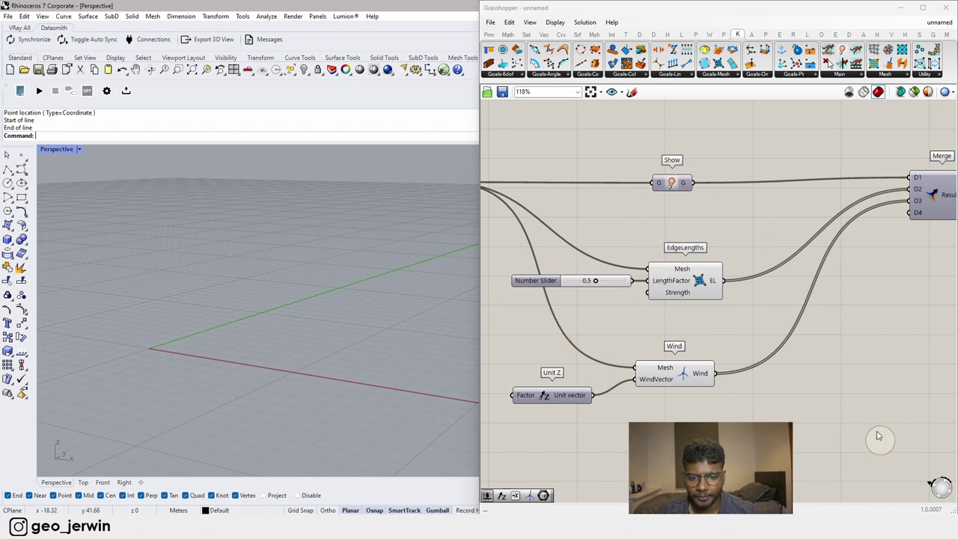
Step: Delete the Wind and Unit Z components from the definition
left_click_drag(827, 444, 462, 347)
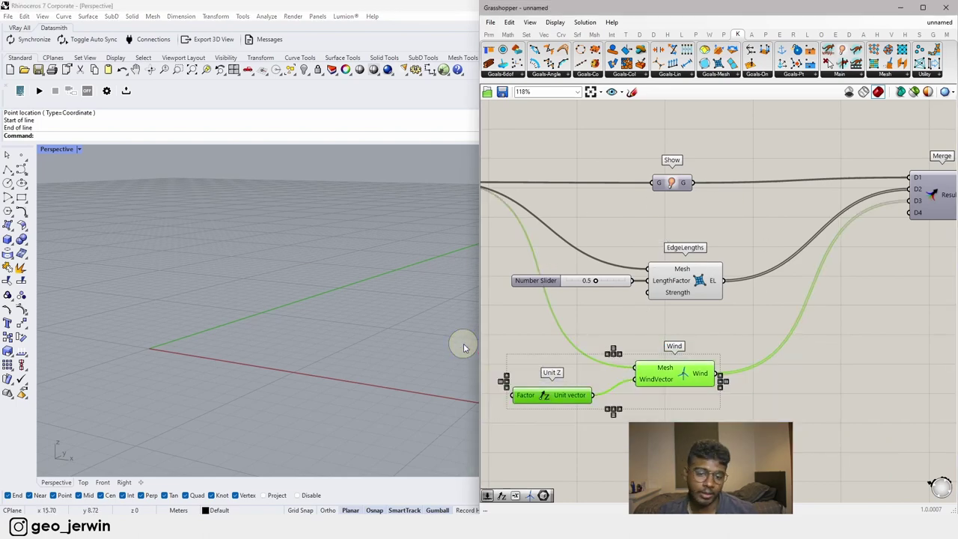
key("Delete")
scroll(748, 166, "down", 6)
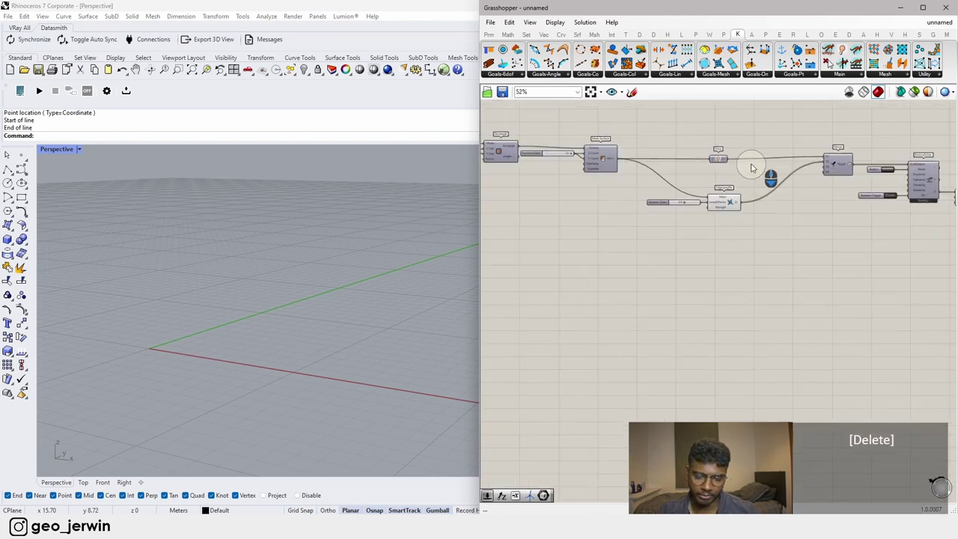
scroll(723, 226, "up", 5)
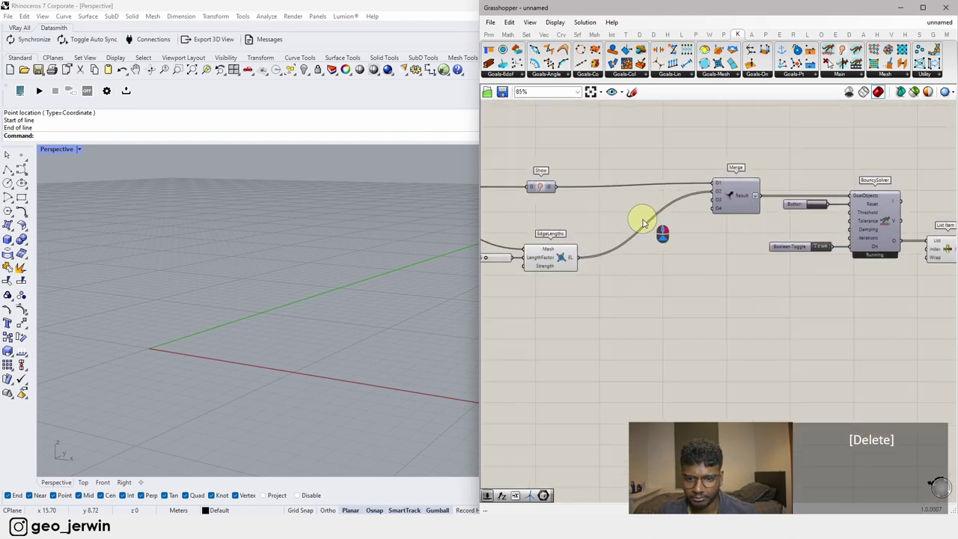
Step: Restart the BouncySolver simulation using its Reset input
right_click_drag(643, 222, 781, 242)
scroll(712, 256, "up", 6)
scroll(754, 292, "down", 5)
right_click_drag(836, 283, 650, 279)
scroll(820, 251, "up", 1)
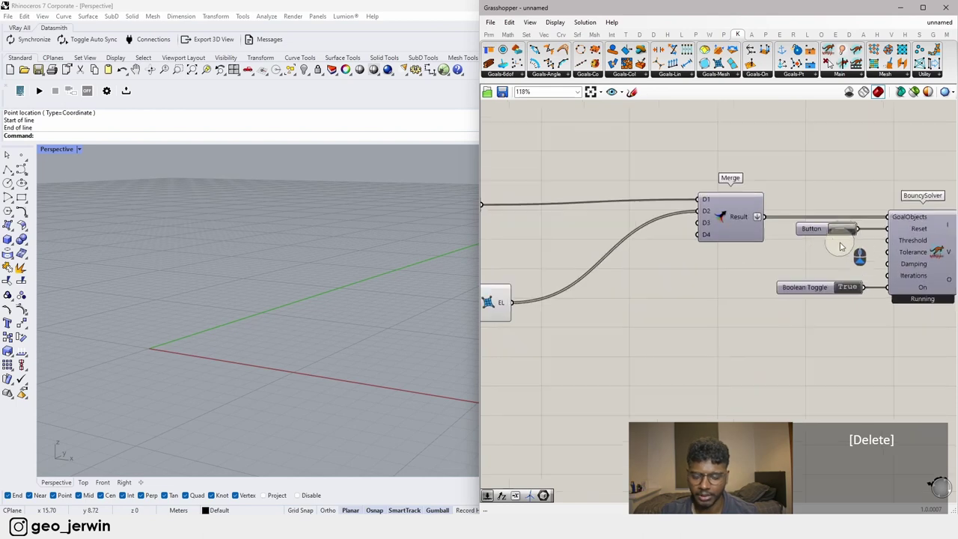
left_click(841, 231)
left_click(839, 231)
scroll(753, 167, "down", 5)
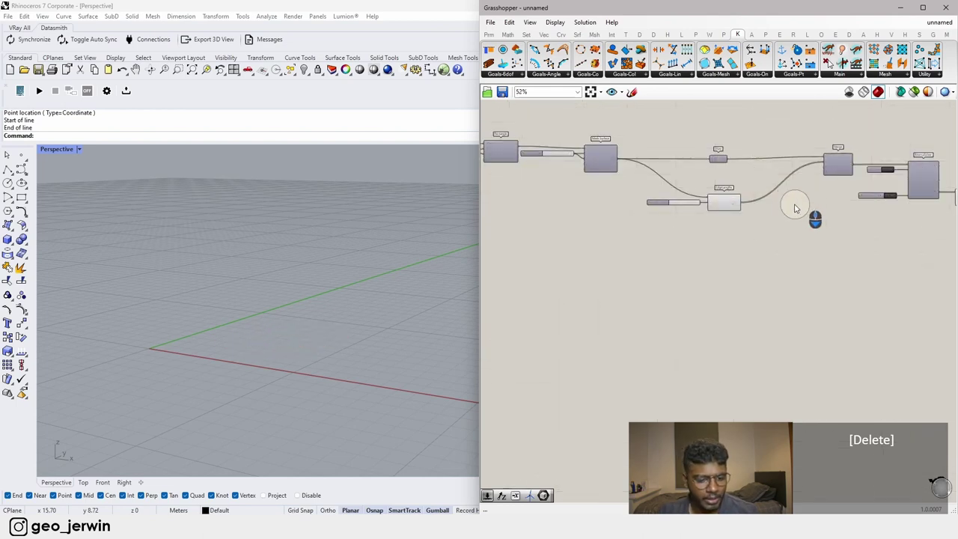
scroll(795, 205, "up", 3)
scroll(642, 223, "up", 4)
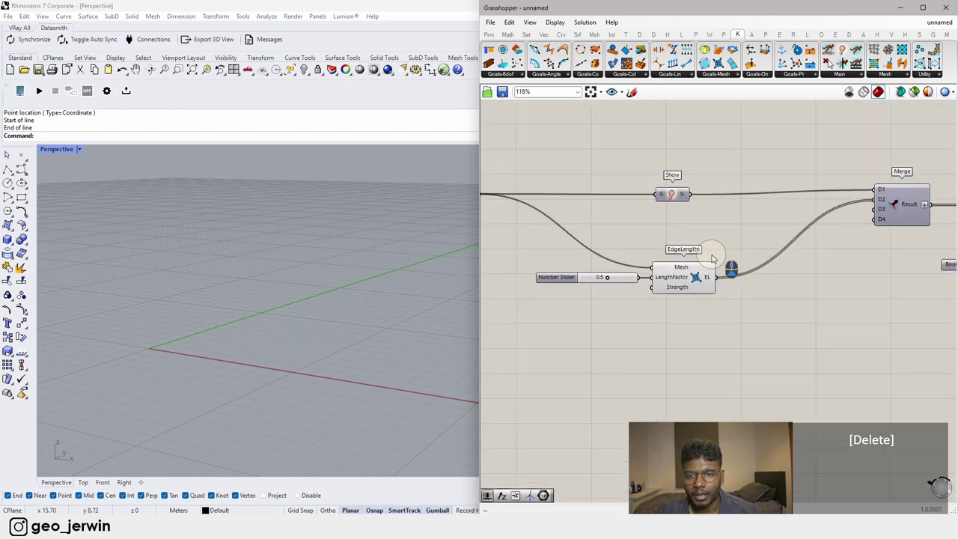
scroll(726, 300, "down", 4)
scroll(838, 249, "up", 2)
left_click(835, 229)
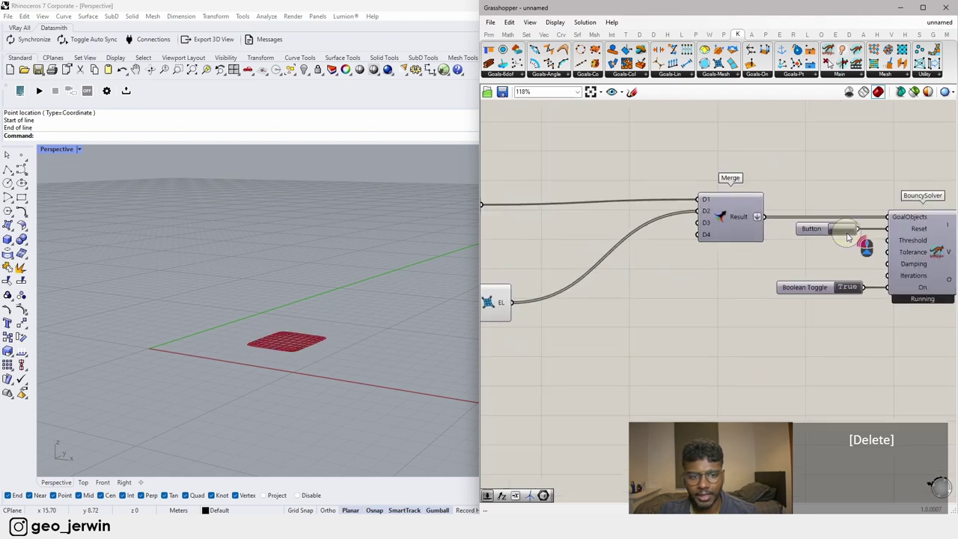
Step: Examine the simulated mesh up close in the perspective view
right_click_drag(551, 310, 770, 288)
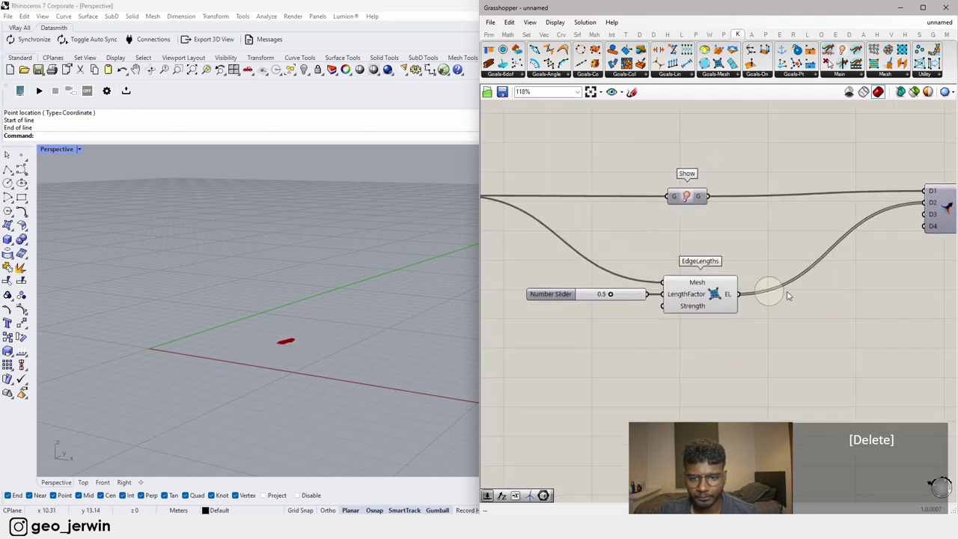
scroll(770, 289, "up", 4)
left_click(343, 299)
right_click_drag(344, 299, 334, 371)
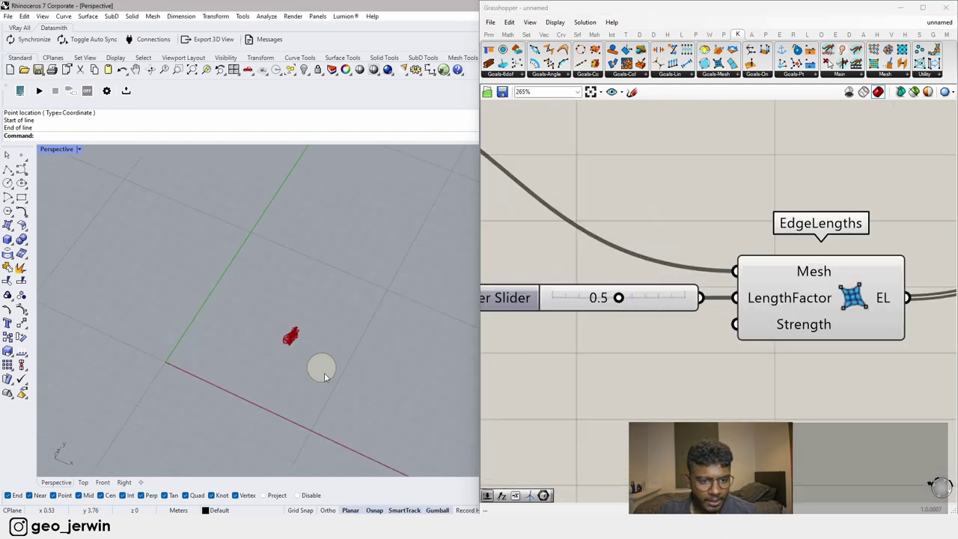
scroll(301, 344, "up", 10)
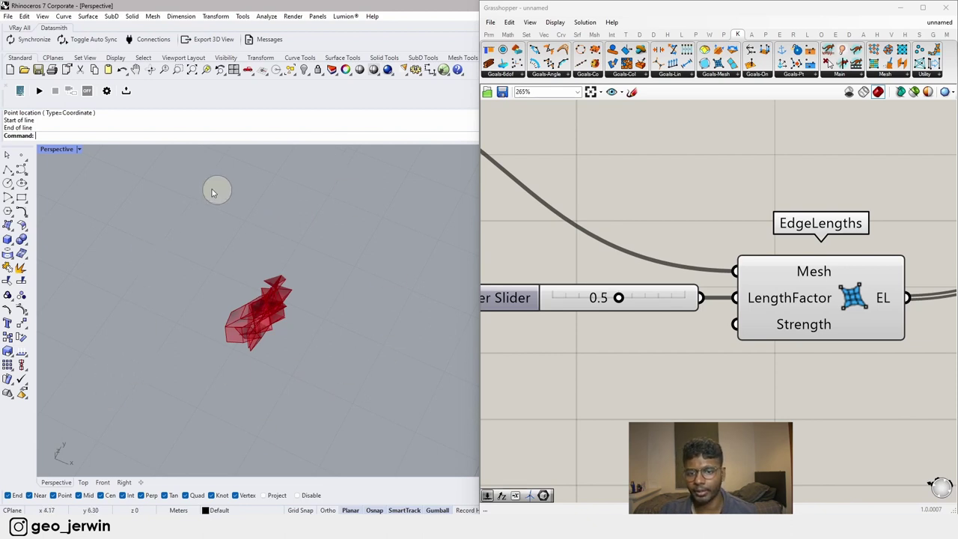
scroll(679, 256, "down", 5)
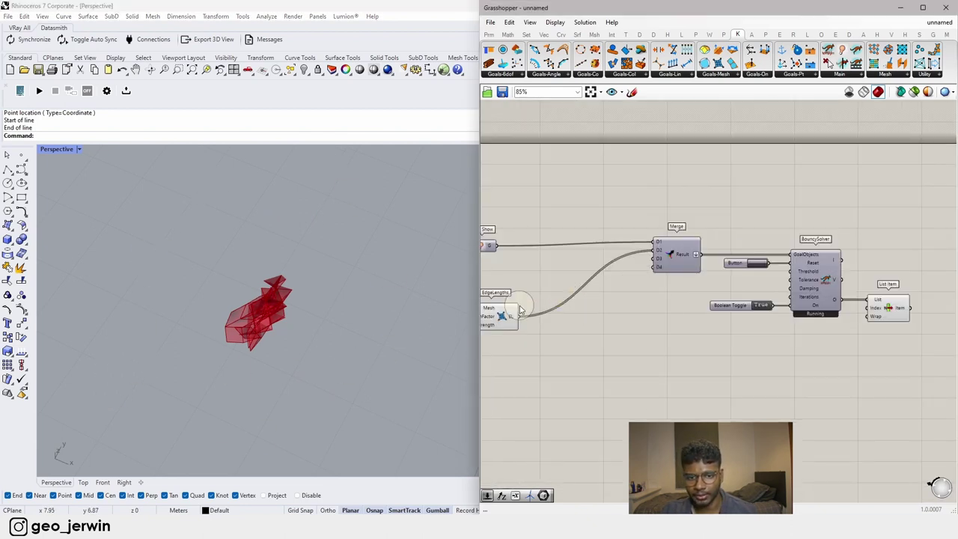
Step: Set the EdgeLengths LengthFactor slider to 1.0 and reset the BouncySolver simulation
right_click_drag(520, 309, 692, 315)
scroll(588, 321, "up", 4)
left_click_drag(608, 330, 660, 331)
scroll(810, 332, "down", 1)
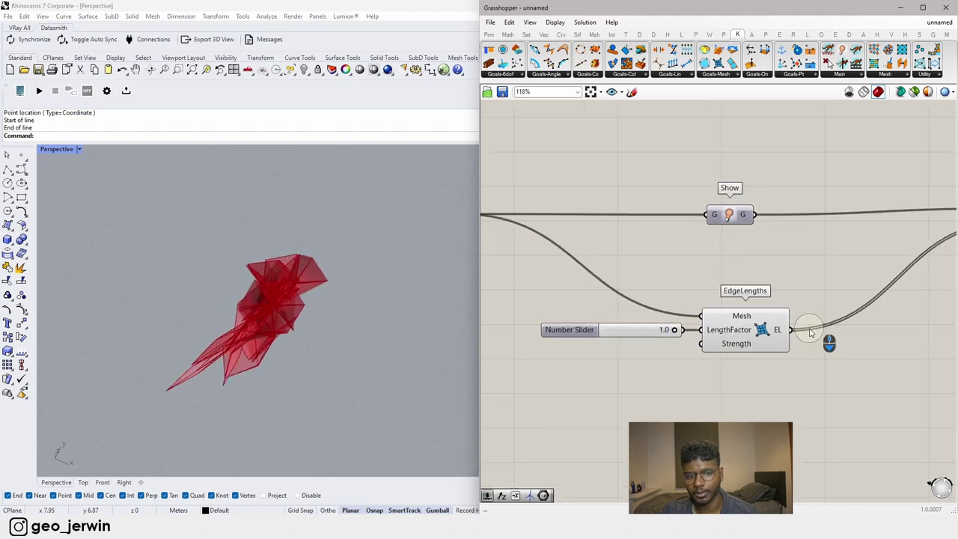
scroll(810, 332, "down", 2)
right_click_drag(810, 332, 587, 338)
scroll(835, 285, "up", 3)
left_click(783, 285)
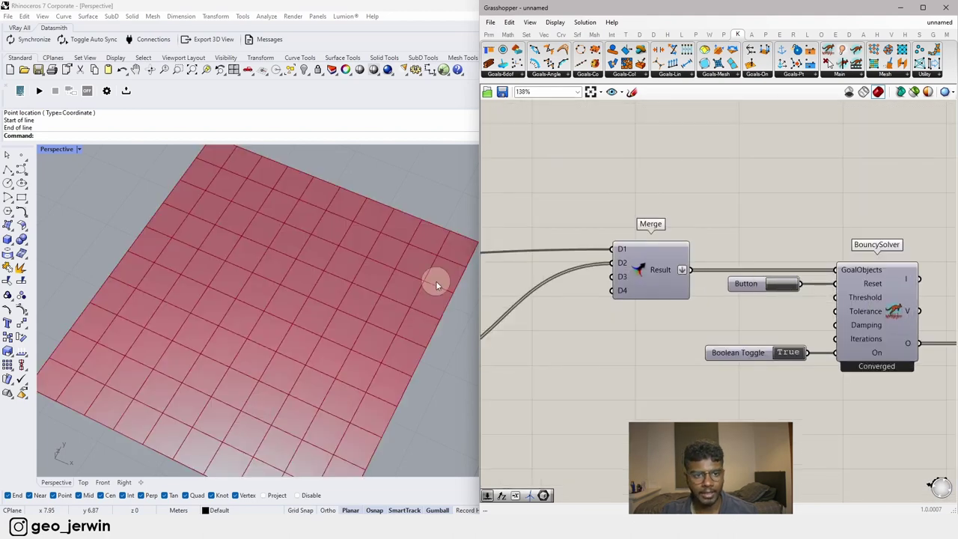
scroll(260, 232, "down", 3)
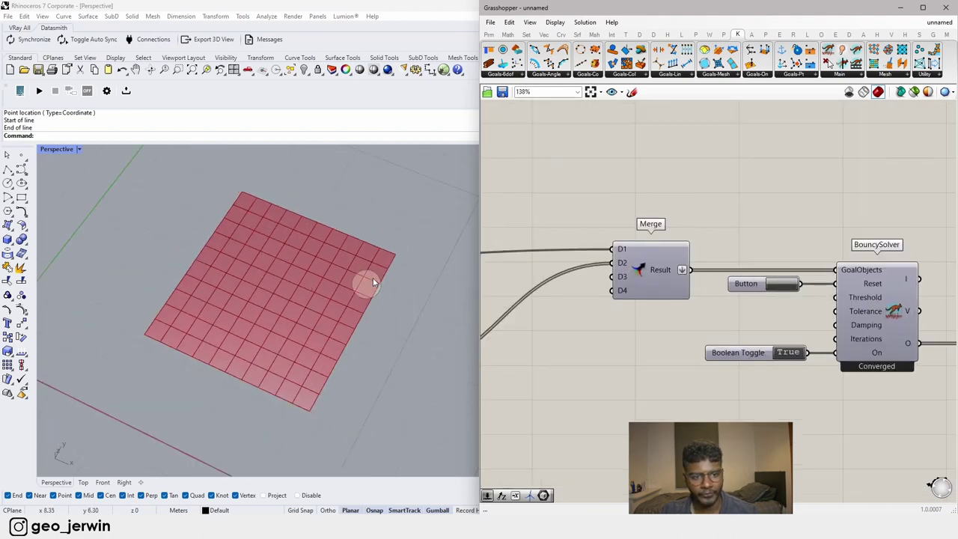
Step: Add a Kangaroo2 MeshCorners component beneath EdgeLengths and connect Mesh Surface's Mesh output to its Mesh input
right_click_drag(830, 148, 896, 123)
right_click_drag(713, 174, 874, 145)
right_click_drag(627, 262, 755, 216)
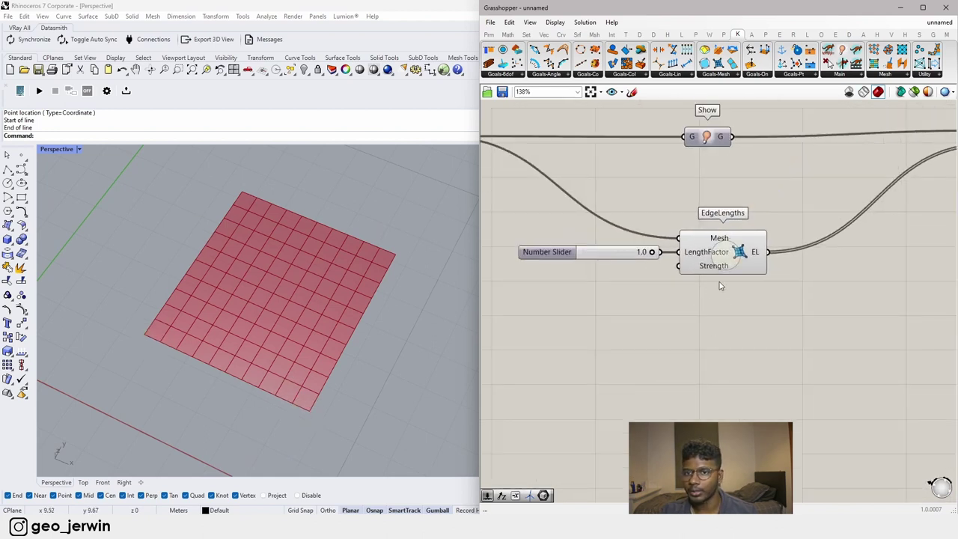
double_click(662, 380)
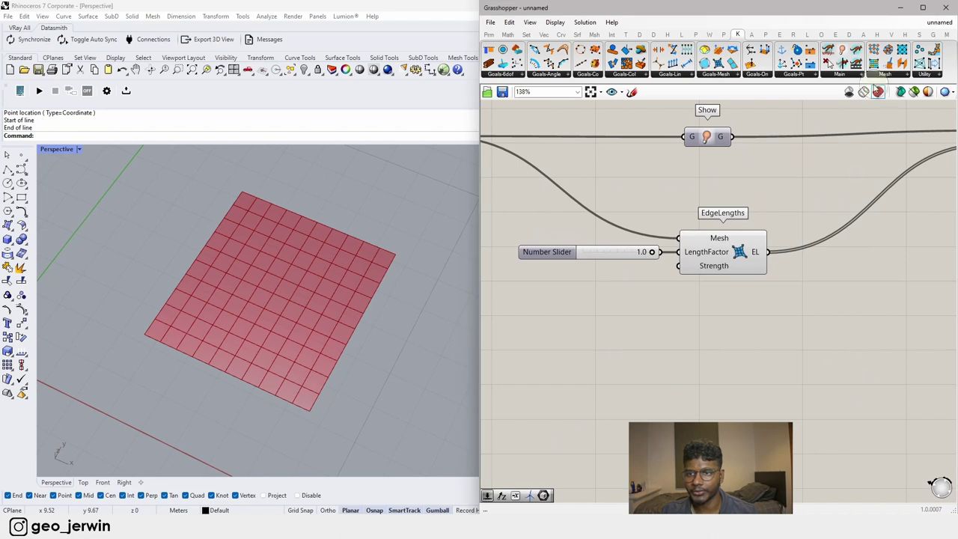
left_click(933, 73)
left_click(894, 74)
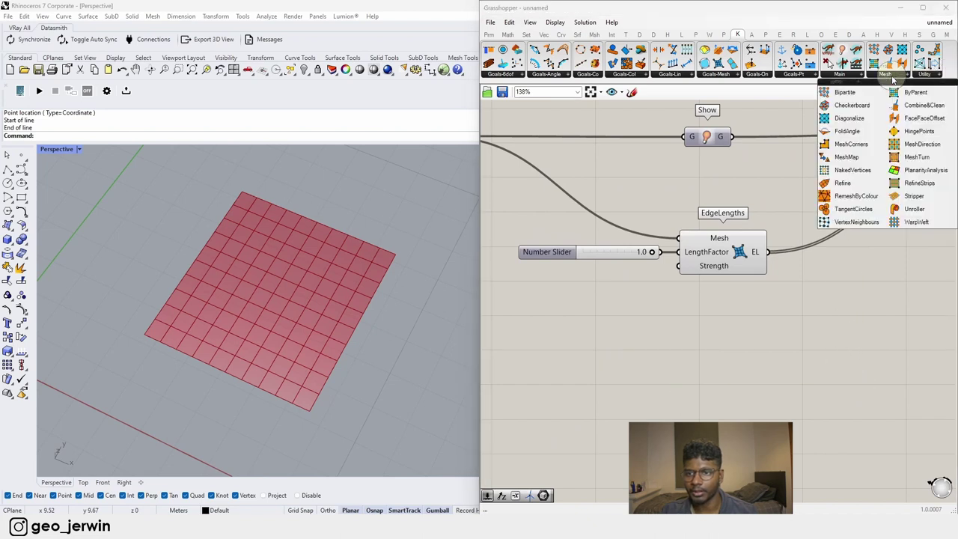
left_click_drag(849, 134, 575, 385)
right_click_drag(575, 386, 677, 380)
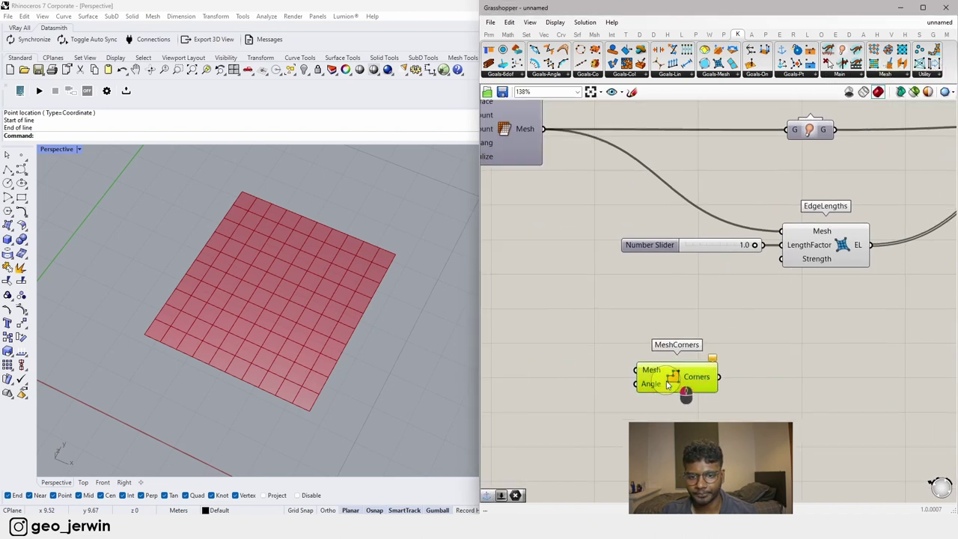
left_click_drag(668, 381, 701, 361)
left_click_drag(543, 128, 669, 351)
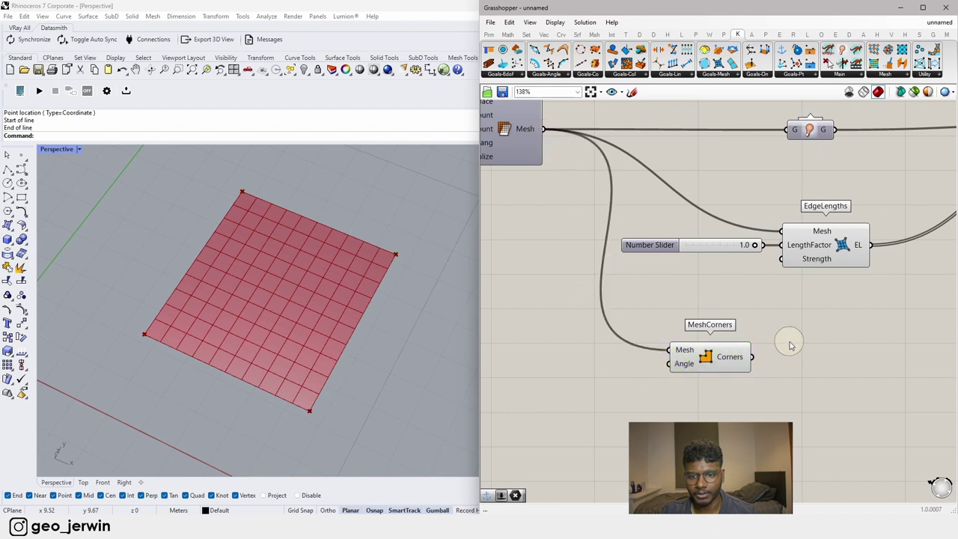
Step: Try connecting the MeshCorners Corners output directly to Merge's third data input
right_click_drag(786, 337, 595, 367)
left_click_drag(526, 390, 627, 396)
left_click(717, 381)
right_click_drag(713, 382, 660, 396)
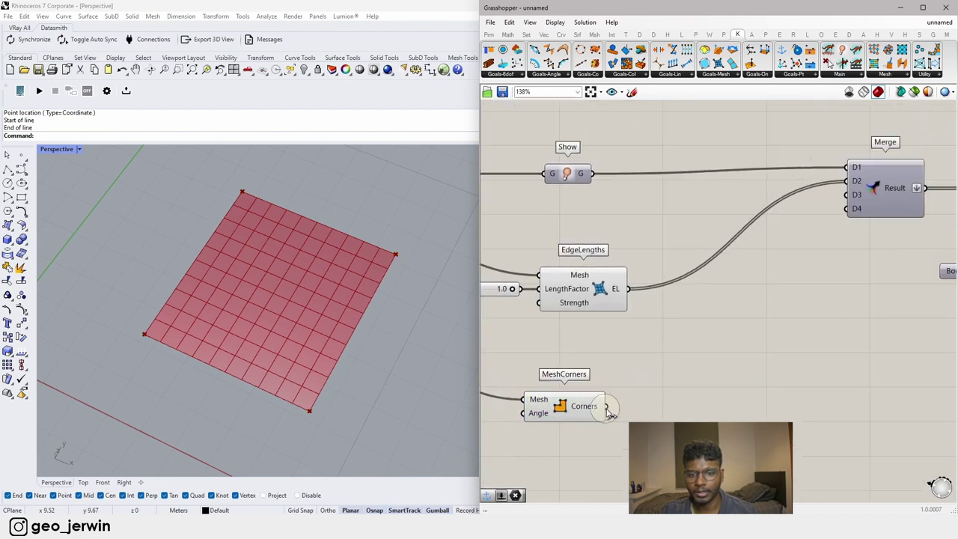
left_click_drag(604, 407, 847, 195)
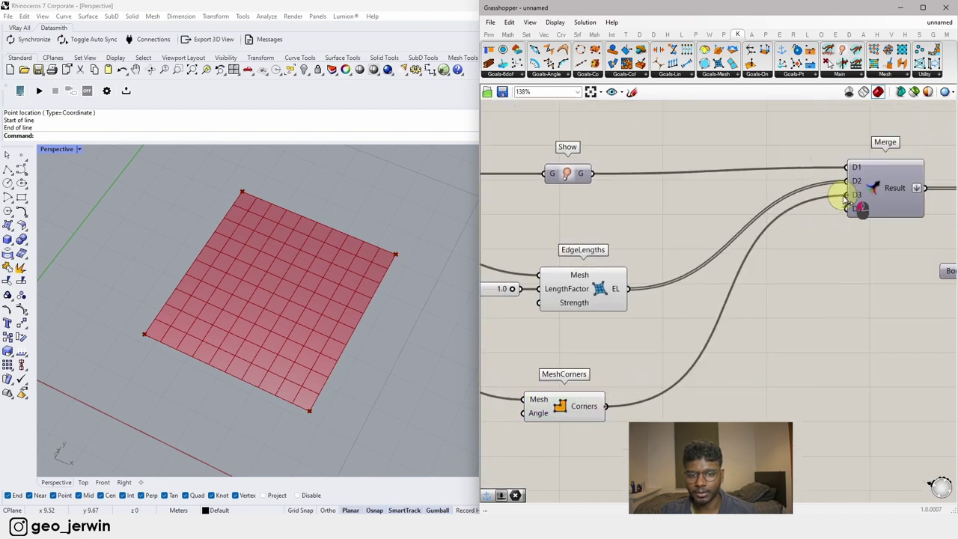
key("ctrl+z")
Step: Make room beside MeshCorners and add an Anchor component there, beneath EdgeLengths
left_click_drag(585, 405, 457, 415)
right_click_drag(492, 410, 618, 386)
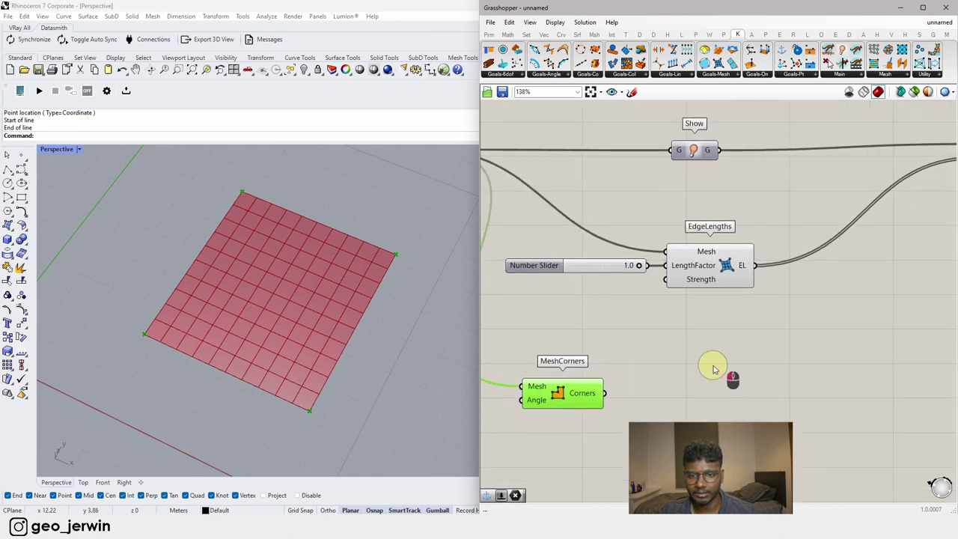
double_click(713, 368)
type("anch")
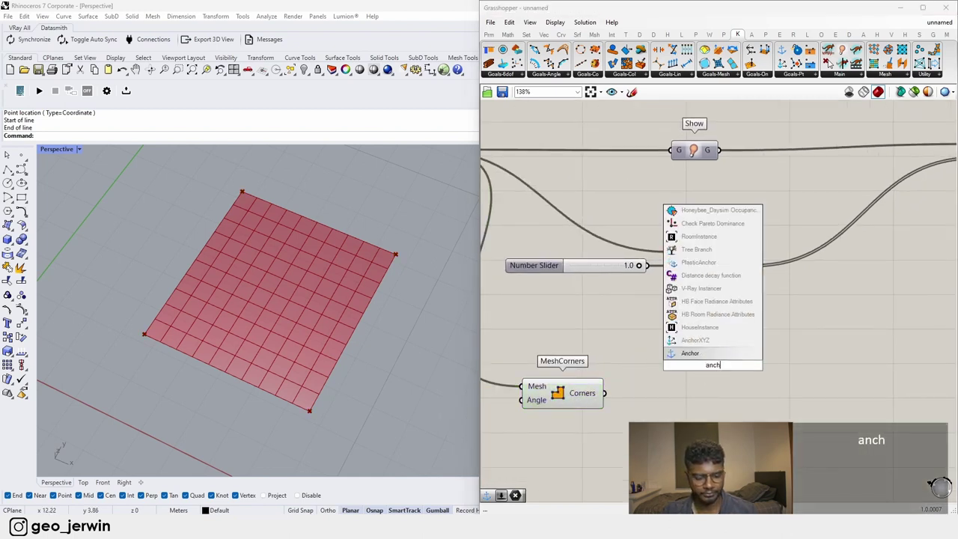
type("or")
key("Return")
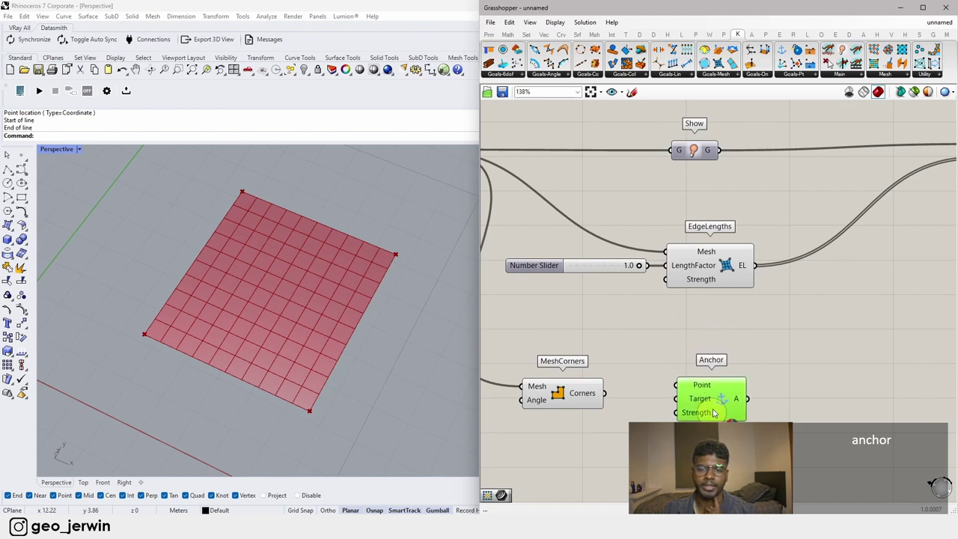
left_click_drag(714, 412, 713, 421)
left_click(681, 361)
right_click_drag(668, 368, 696, 324)
left_click_drag(611, 361, 609, 356)
left_click(538, 347)
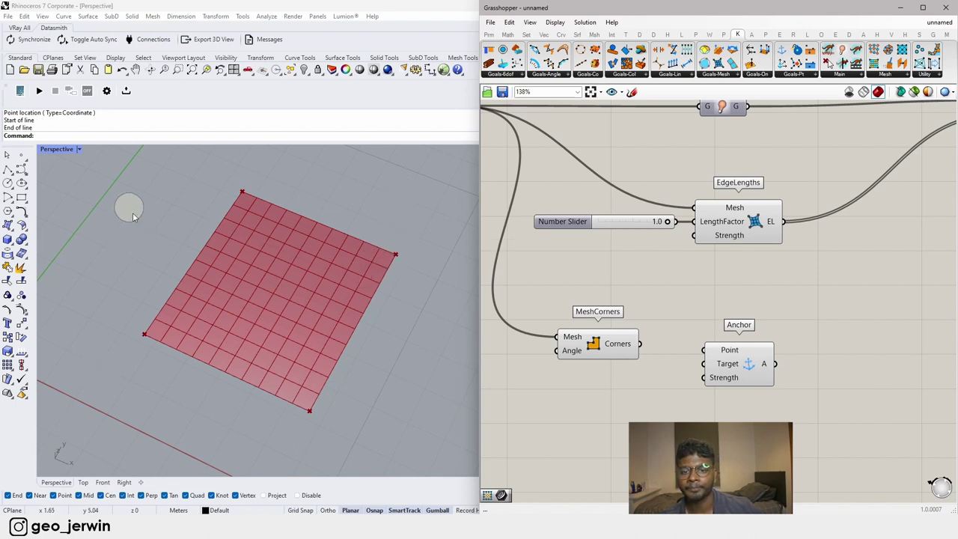
Step: Space MeshCorners and Anchor apart and connect the Corners output to Anchor's Point input
left_click_drag(588, 342, 633, 358)
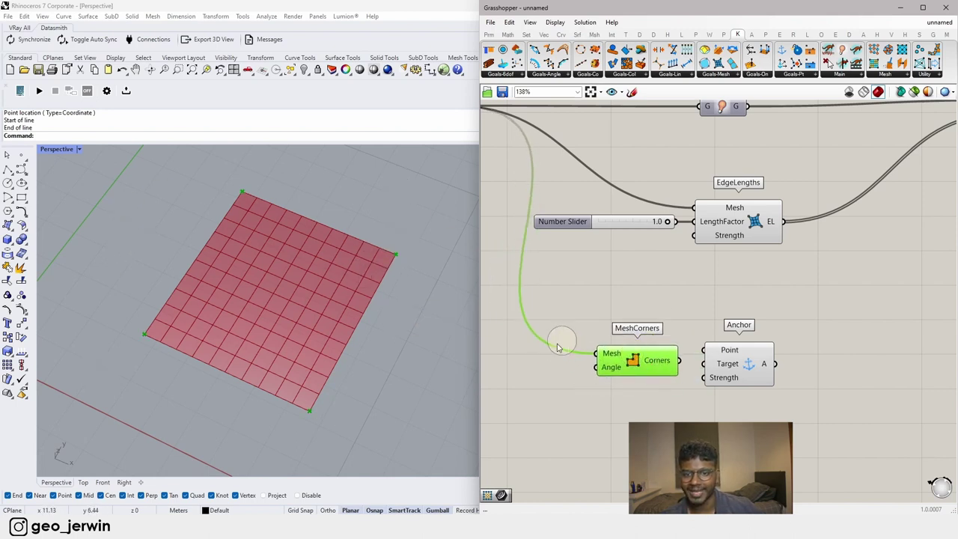
left_click_drag(717, 364, 756, 386)
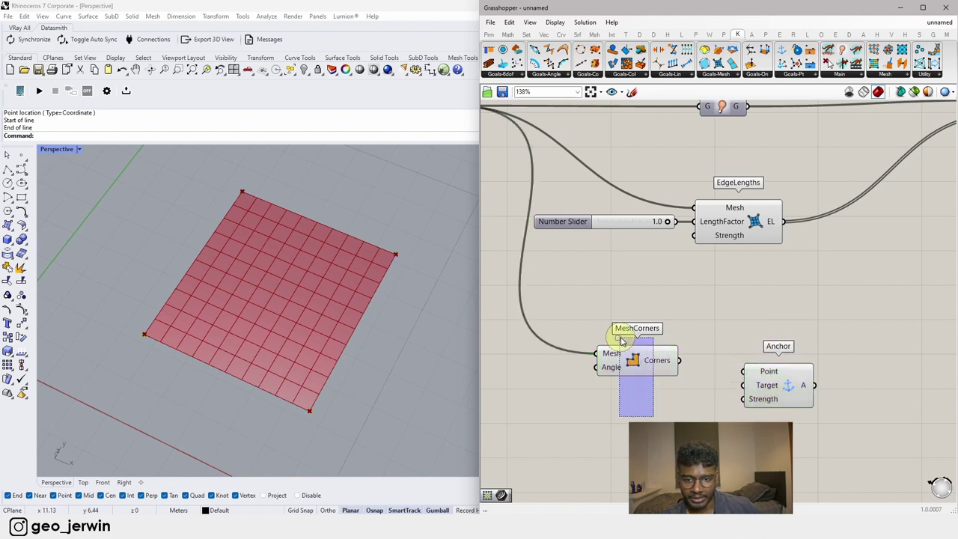
left_click_drag(701, 410, 620, 338)
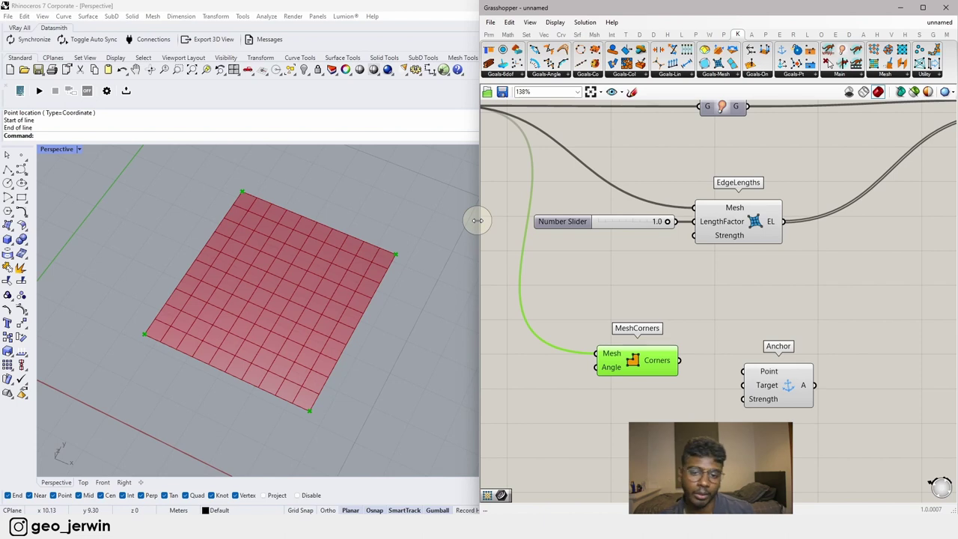
left_click(734, 351)
left_click_drag(765, 387, 762, 385)
left_click_drag(703, 369, 778, 379)
left_click(766, 288)
Step: Connect the Anchor component's output to the third data input of Merge
right_click_drag(811, 317, 697, 342)
scroll(699, 363, "down", 3)
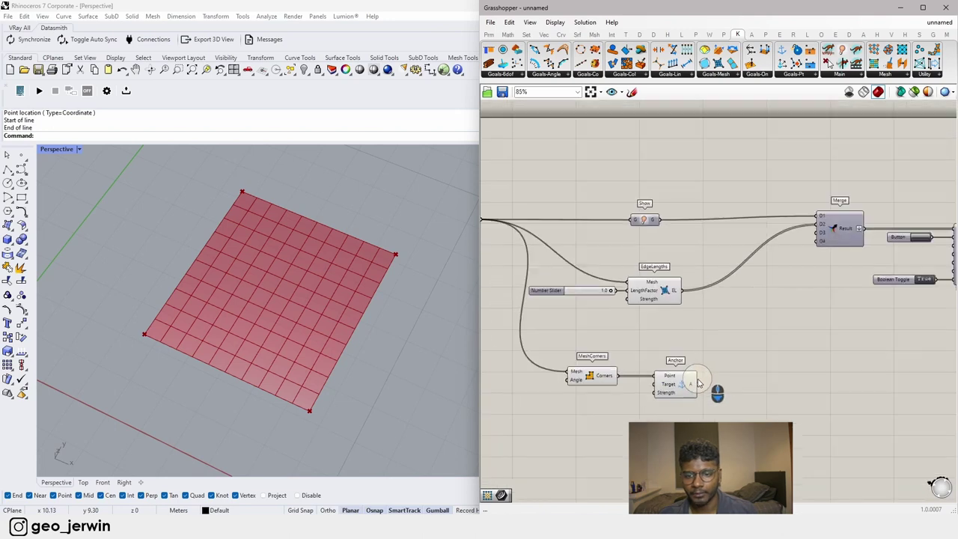
left_click_drag(703, 379, 817, 233)
scroll(663, 309, "up", 3)
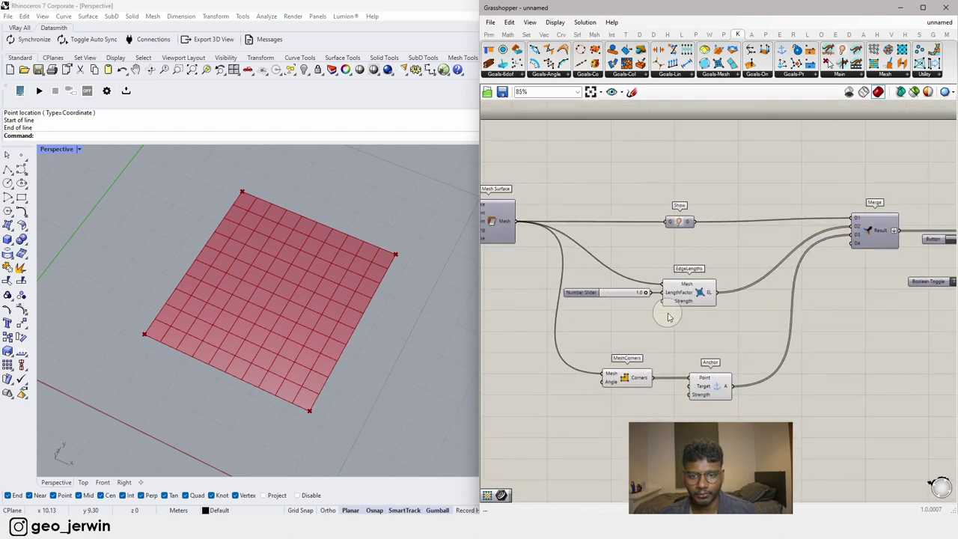
Step: Test an EdgeLengths LengthFactor of 0.4 on the anchored mesh in perspective and settle on 0.5
left_click_drag(638, 283, 597, 282)
right_click_drag(214, 381, 271, 379)
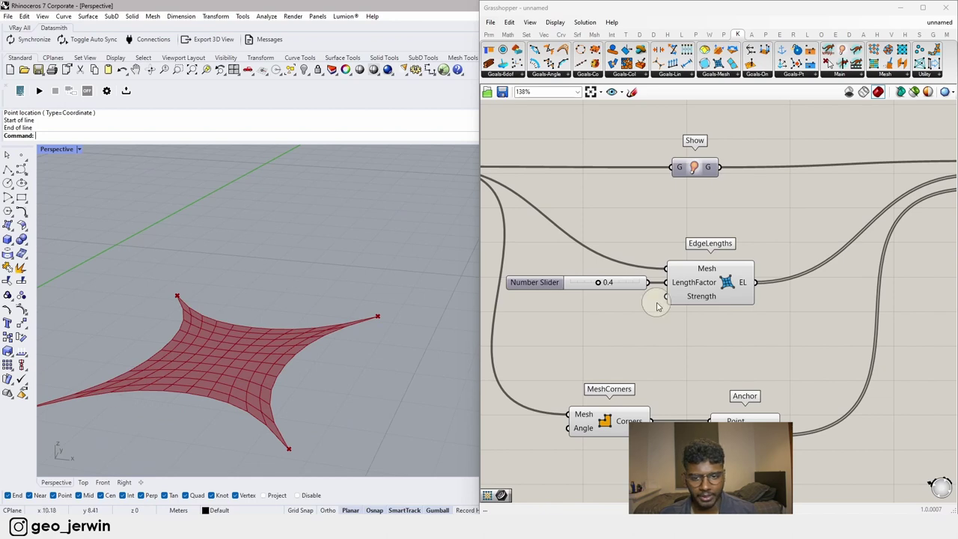
scroll(742, 353, "down", 2)
scroll(746, 365, "up", 3)
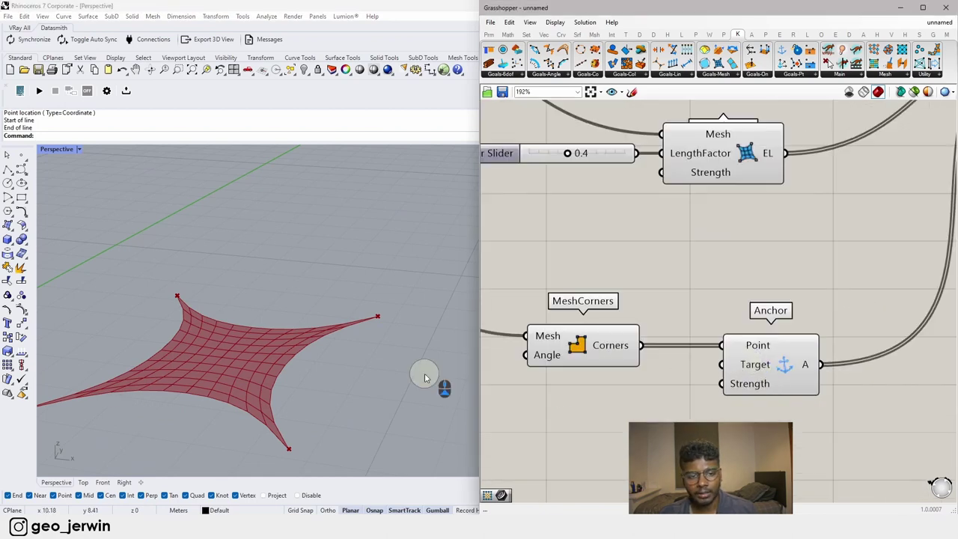
right_click_drag(426, 381, 367, 347)
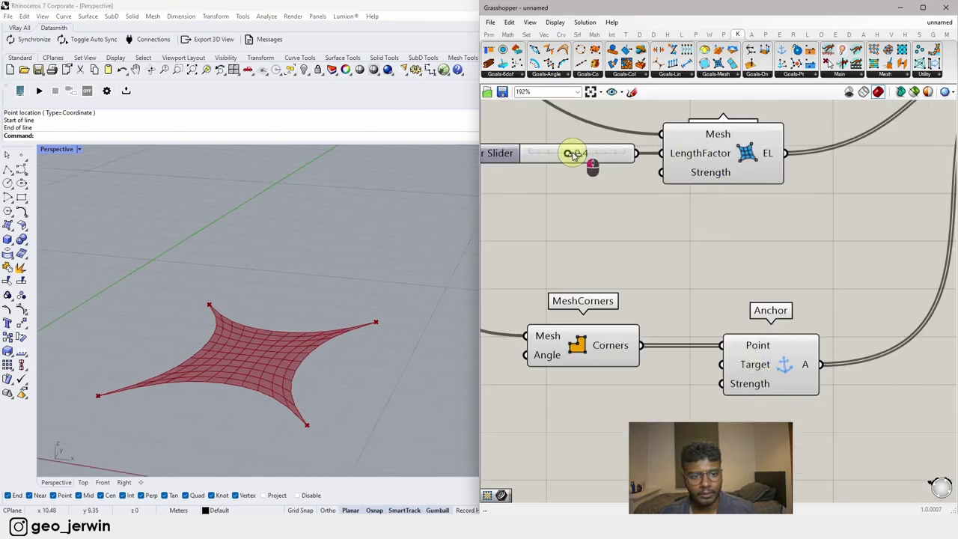
left_click_drag(573, 154, 577, 154)
right_click_drag(760, 369, 756, 326)
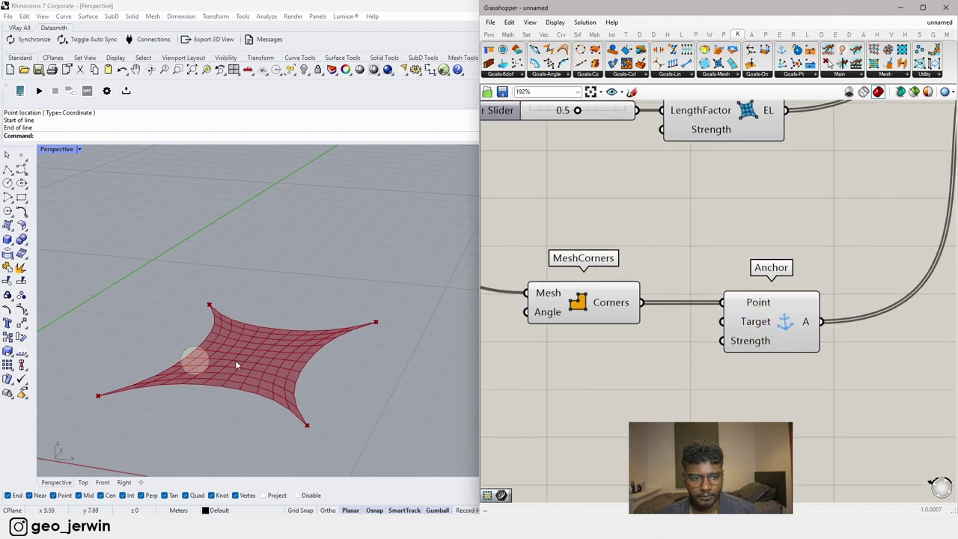
Step: Spread MeshCorners and Anchor further apart and add a Point parameter between them, fed by the Corners output
left_click_drag(774, 338, 801, 334)
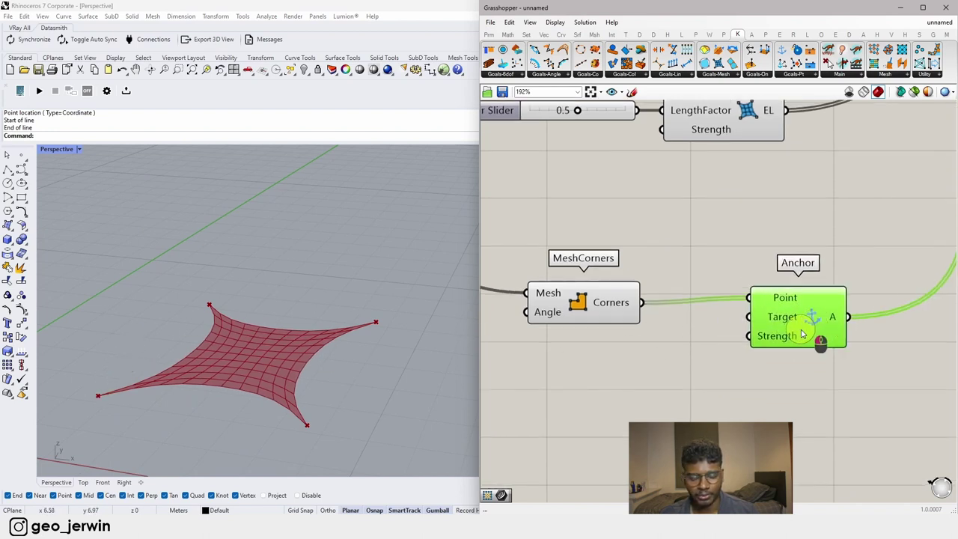
left_click_drag(616, 310, 590, 304)
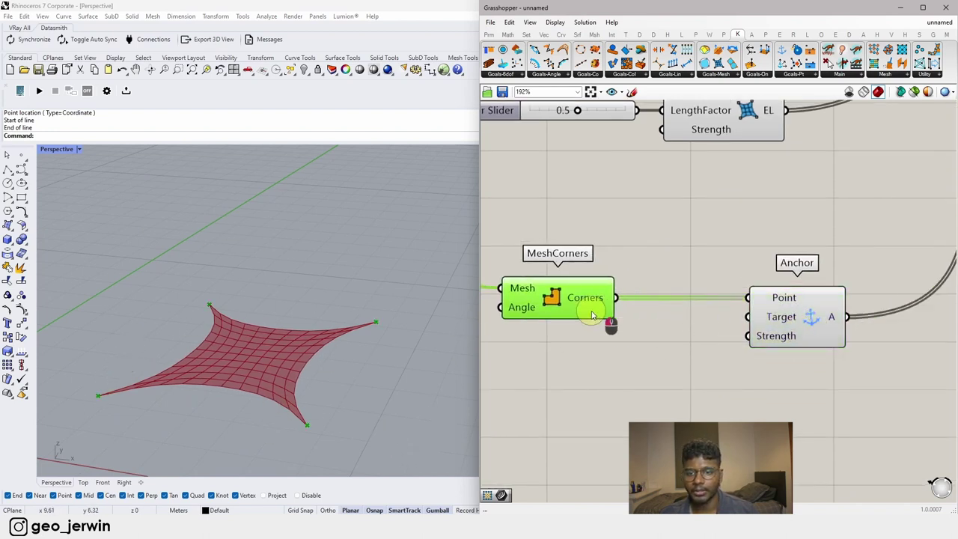
left_click(726, 257)
left_click(487, 34)
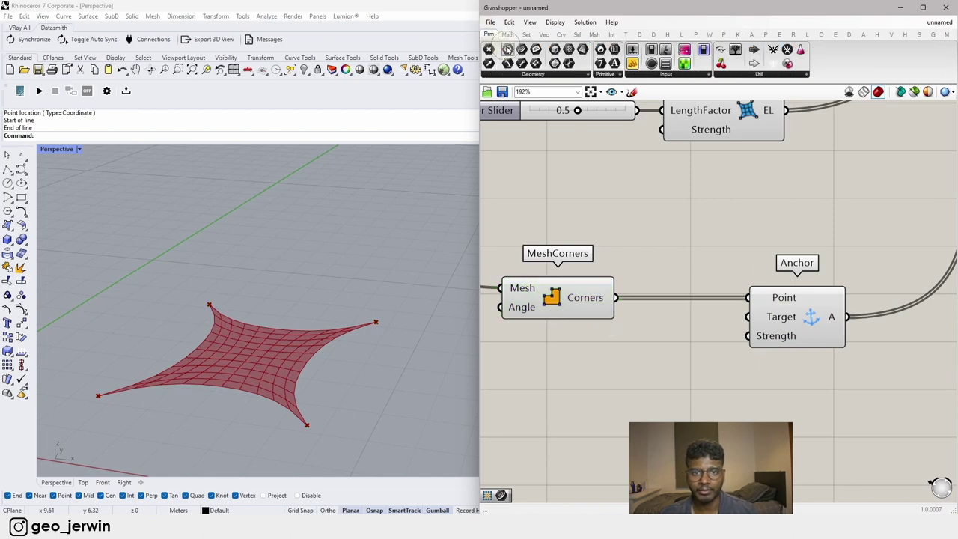
left_click_drag(666, 270, 650, 355)
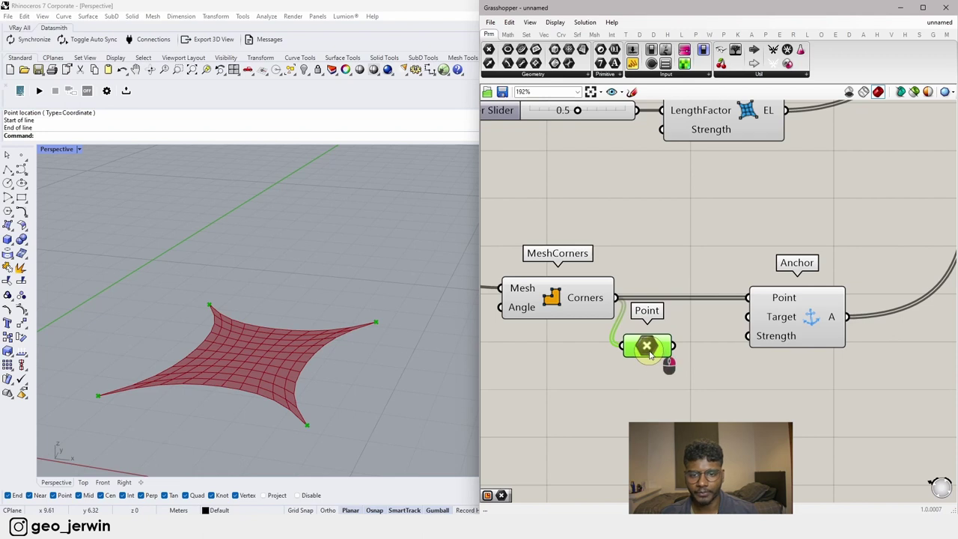
Step: Internalise the corner data in the Point parameter and raise the corner point nearest the origin about 1.14 m vertically
right_click(649, 356)
left_click(685, 484)
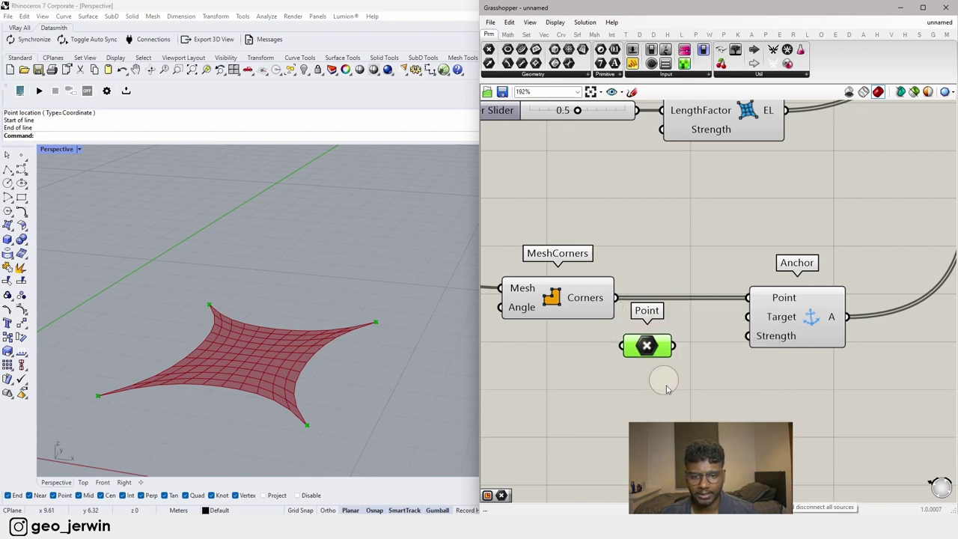
left_click(675, 388)
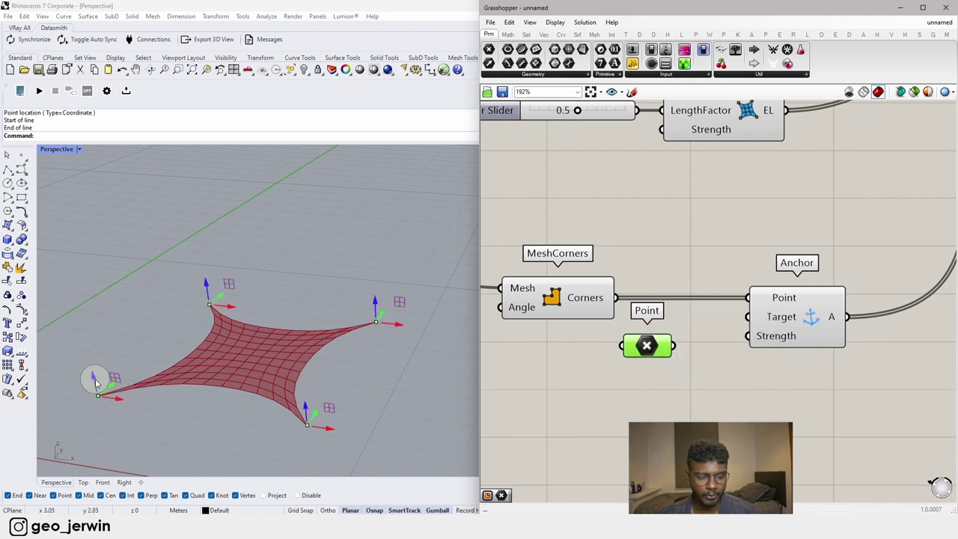
left_click_drag(96, 383, 85, 340)
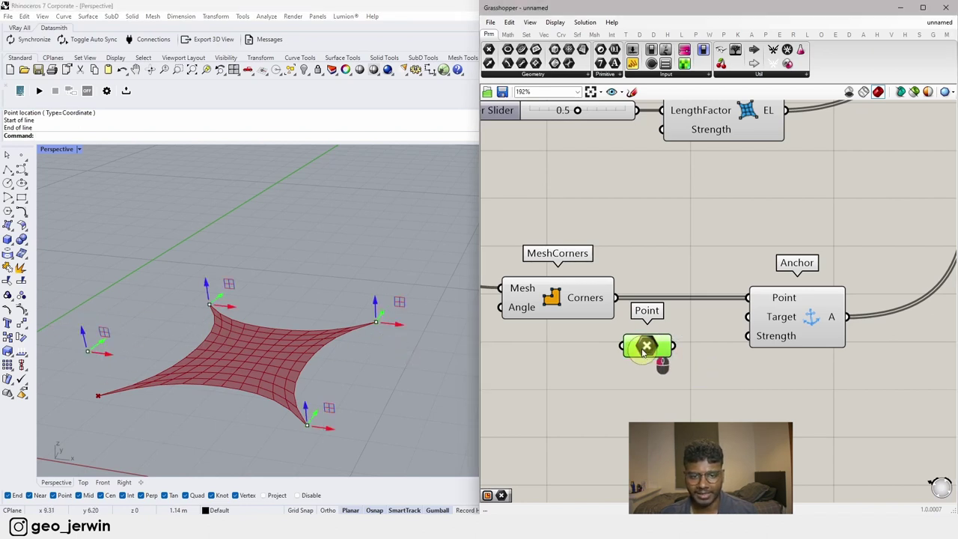
Step: Connect the Point parameter to Anchor's Target input and test moving the corner point nearest the origin in perspective
left_click_drag(649, 347, 748, 316)
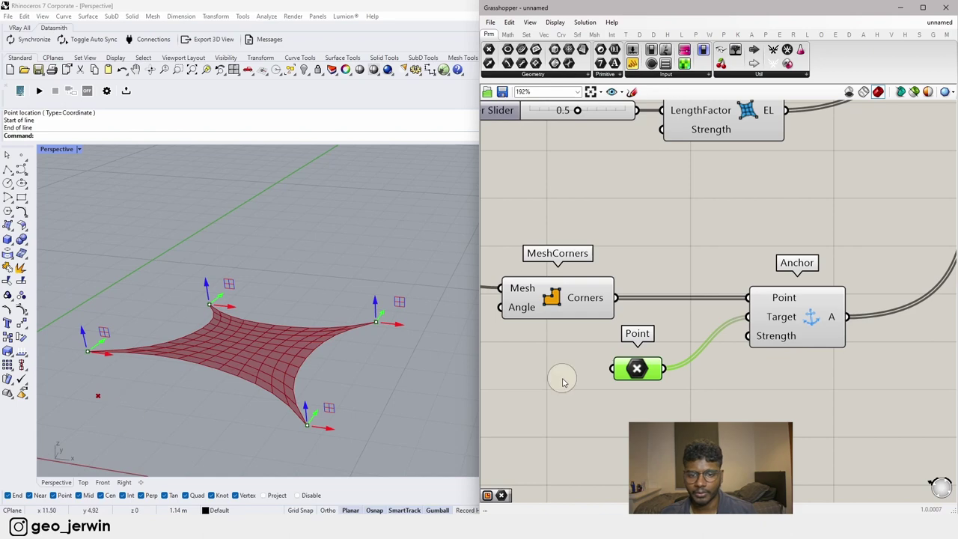
right_click_drag(156, 339, 146, 385)
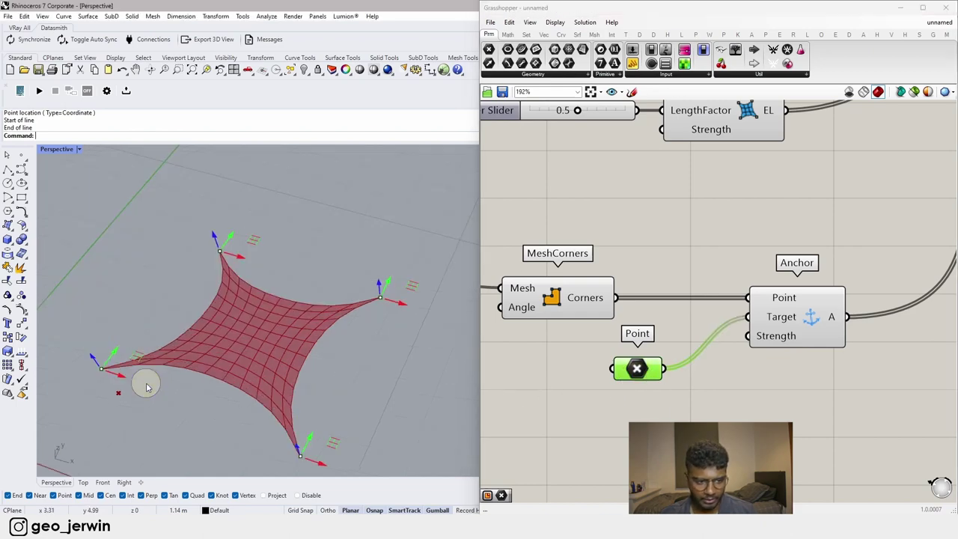
scroll(147, 383, "down", 8)
mouse_move(136, 364)
left_mouse_down()
mouse_move(125, 392)
mouse_move(128, 367)
mouse_move(171, 299)
mouse_move(134, 365)
left_mouse_up()
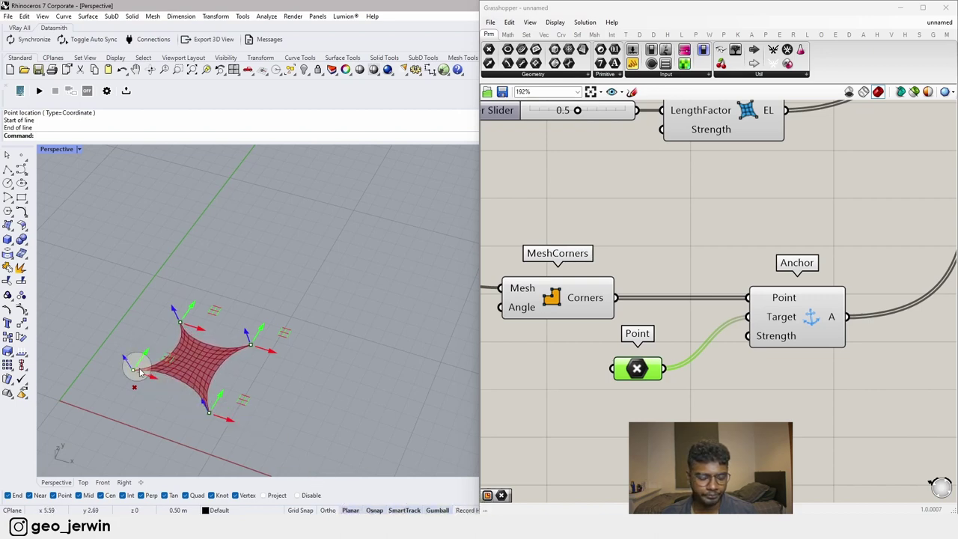
left_click_drag(133, 358, 116, 334)
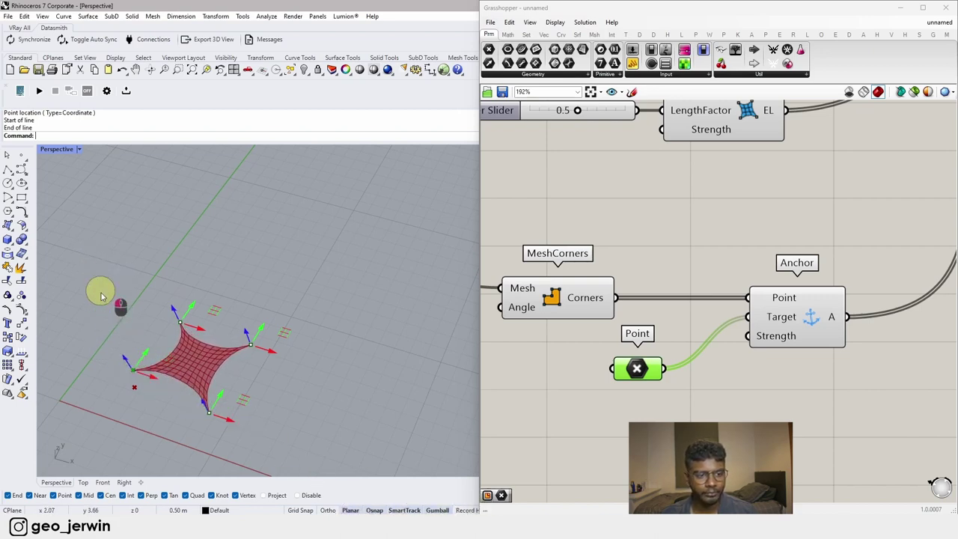
right_click_drag(98, 289, 114, 210)
left_click_drag(113, 209, 117, 304)
Step: Feed the Corners output into the Point parameter again and internalise the original corner points
left_click(601, 366)
left_click_drag(601, 367, 616, 297)
right_click(636, 371)
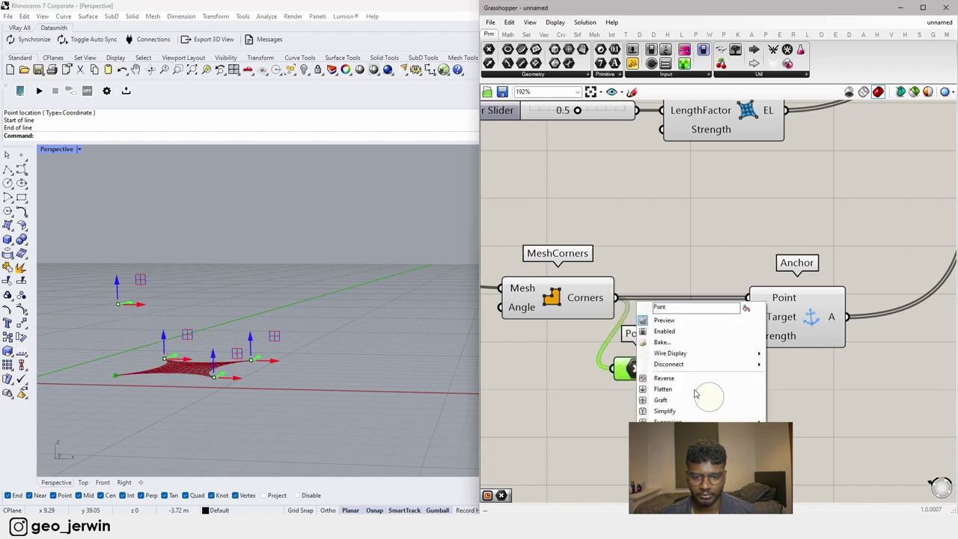
left_click(692, 472)
left_click(684, 408)
Step: Shift the Point parameter and the Anchor component further from MeshCorners to space them out
left_click_drag(635, 367, 661, 374)
left_click(781, 385)
right_click_drag(781, 384, 668, 419)
left_click_drag(675, 369, 729, 366)
left_click(752, 413)
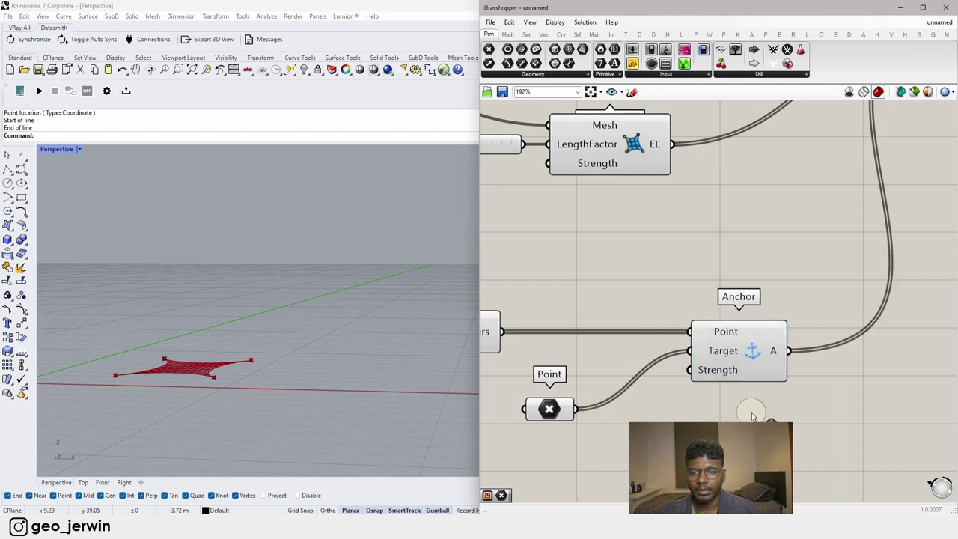
Step: Move Merge, BouncySolver with its button and toggle, and List Item together further away from the goal components
scroll(751, 412, "down", 5)
right_click_drag(816, 390, 677, 382)
left_click_drag(956, 329, 954, 231)
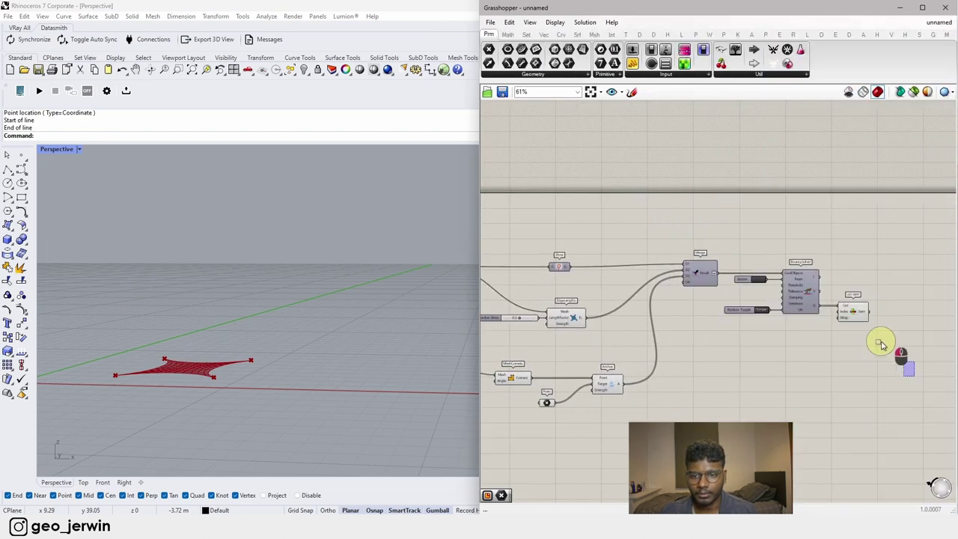
left_click_drag(881, 344, 737, 258)
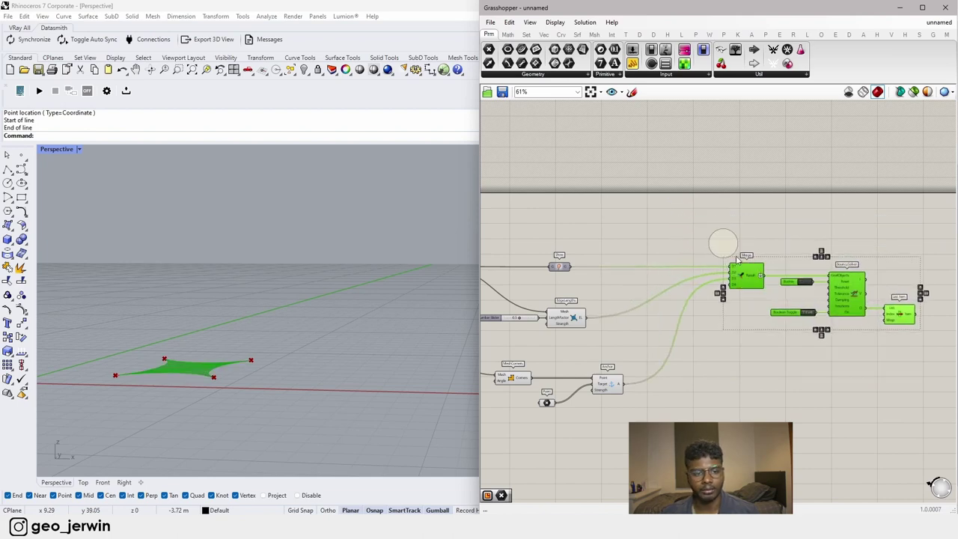
left_click(711, 236)
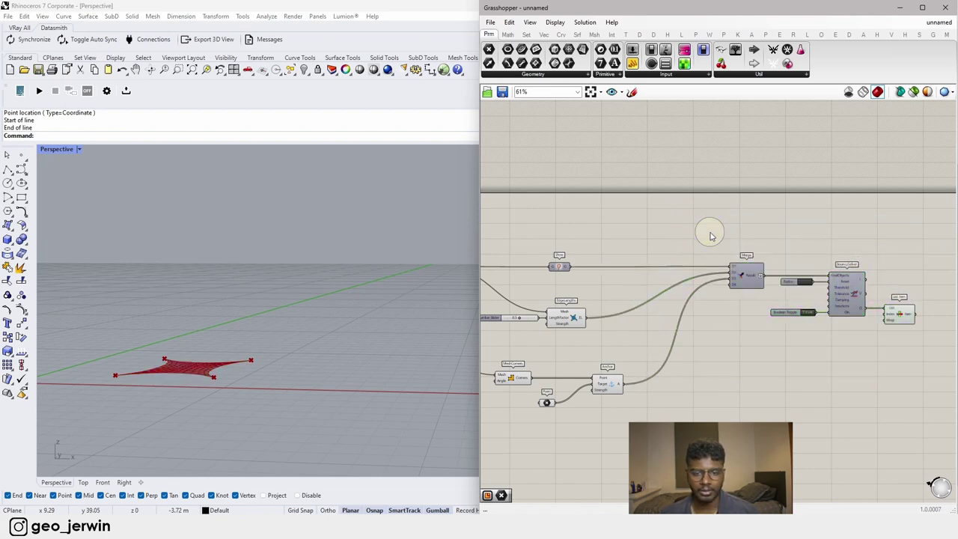
Step: Duplicate the rectangle's 5.0 size slider, connect the copy to Rectangle's Y Size, and set it to 9.3
scroll(663, 367, "down", 2)
right_click_drag(664, 368, 757, 372)
scroll(572, 303, "up", 4)
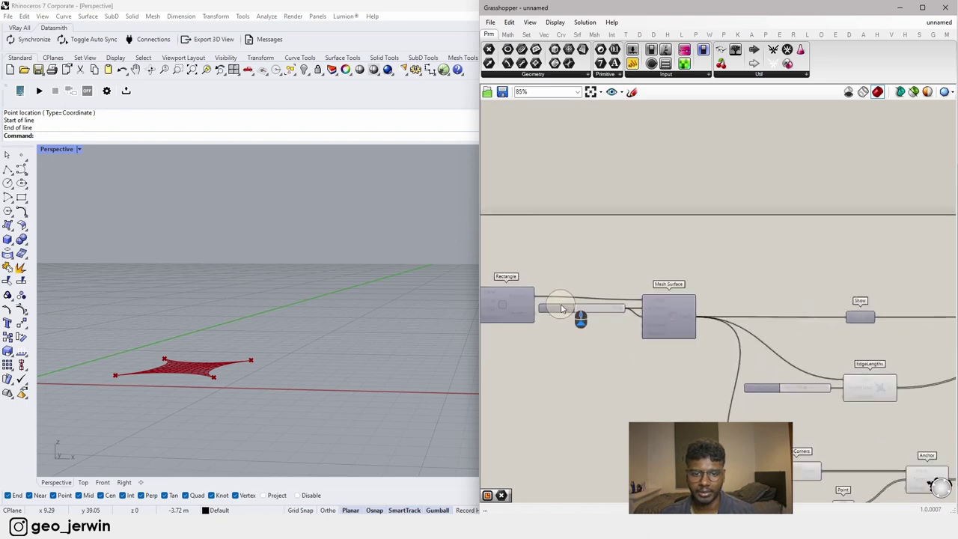
right_click_drag(562, 306, 764, 323)
scroll(602, 321, "up", 3)
mouse_move(668, 315)
left_mouse_down()
mouse_move(663, 348)
mouse_move(663, 313)
left_mouse_up()
left_click(670, 377)
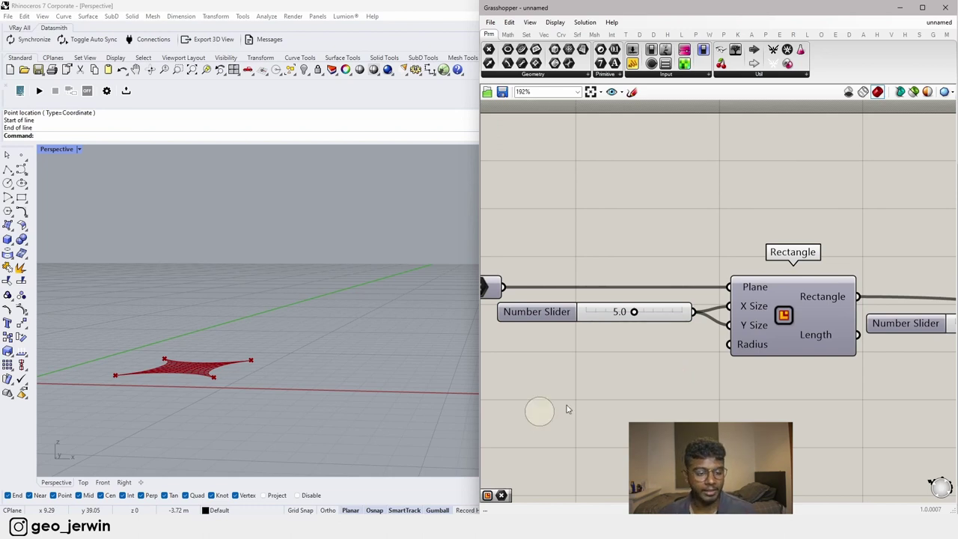
scroll(631, 267, "down", 4)
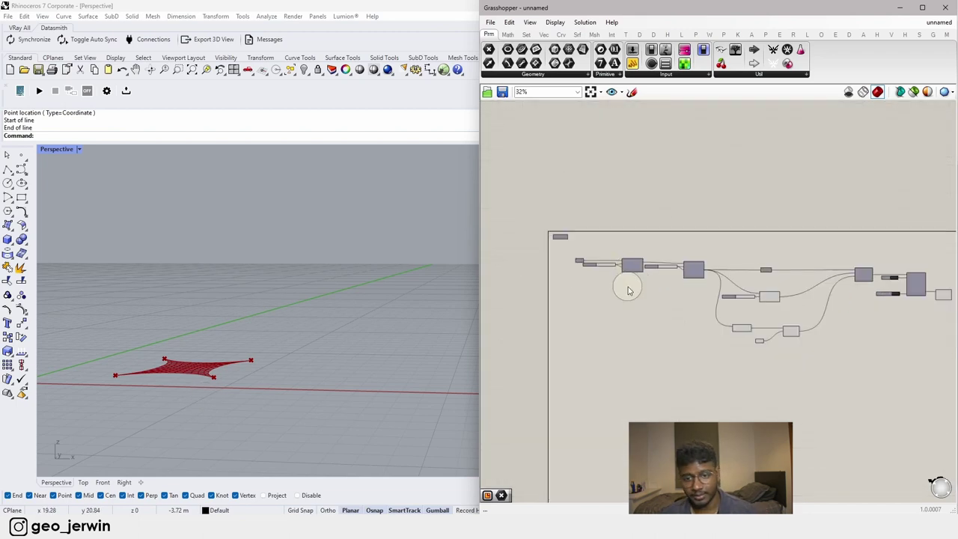
scroll(628, 282, "up", 4)
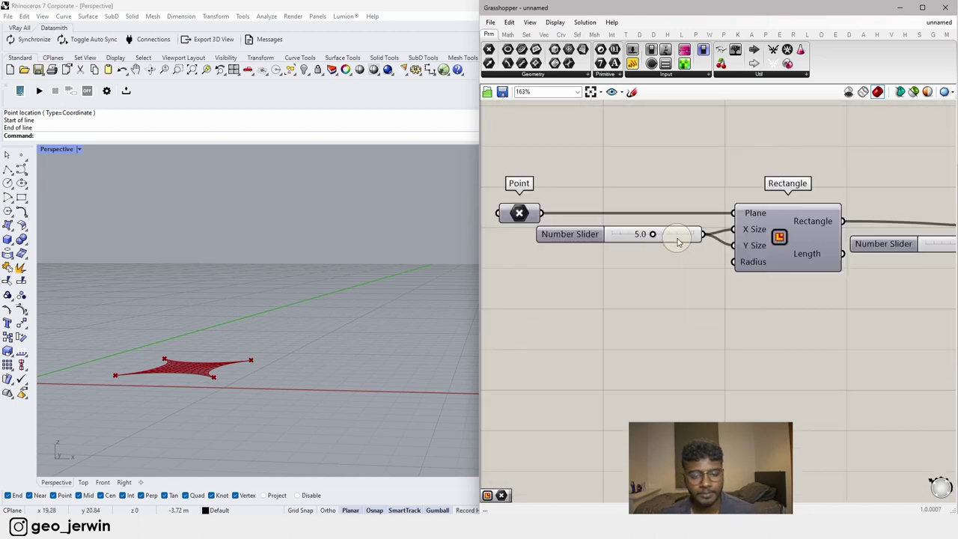
left_click_drag(678, 241, 669, 275)
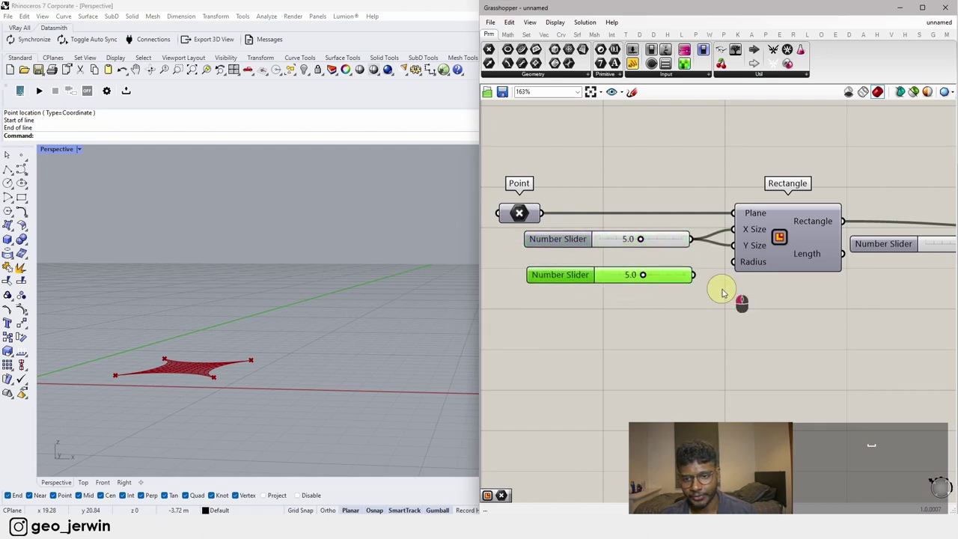
left_click(723, 292)
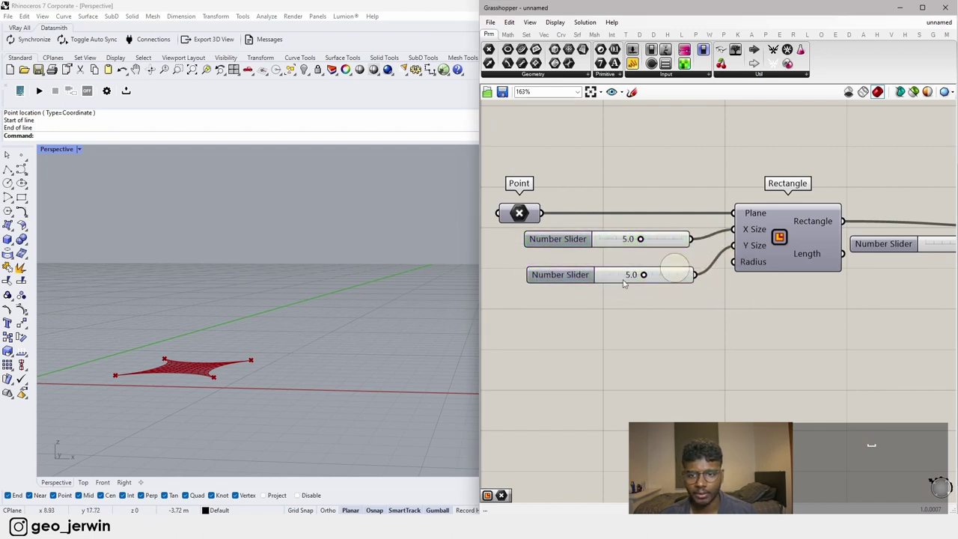
scroll(644, 279, "up", 2)
left_click_drag(642, 277, 690, 275)
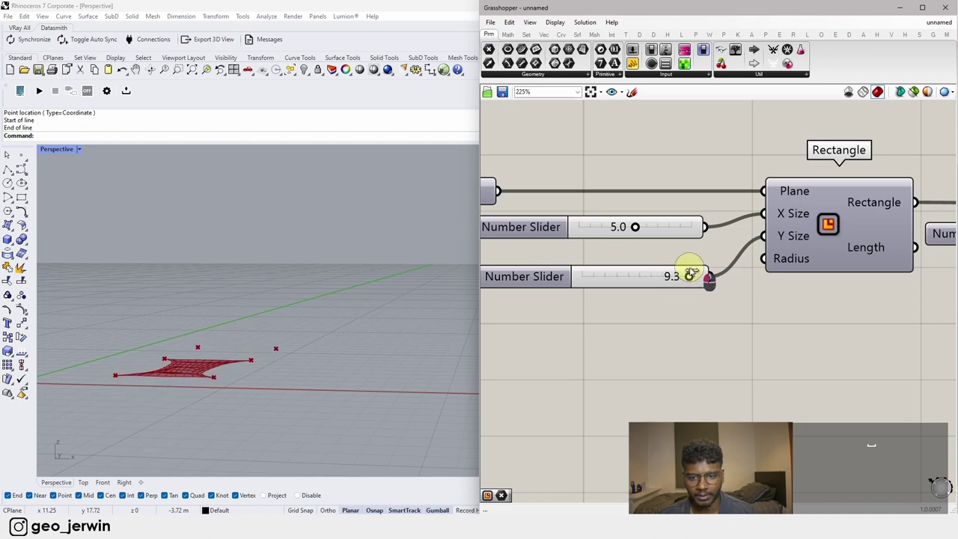
Step: Reconnect MeshCorners' Corners output to the Point parameter feeding Anchor's Target and check the rectangular mesh in perspective
scroll(712, 274, "down", 5)
right_click_drag(868, 319, 633, 214)
right_click_drag(818, 312, 632, 266)
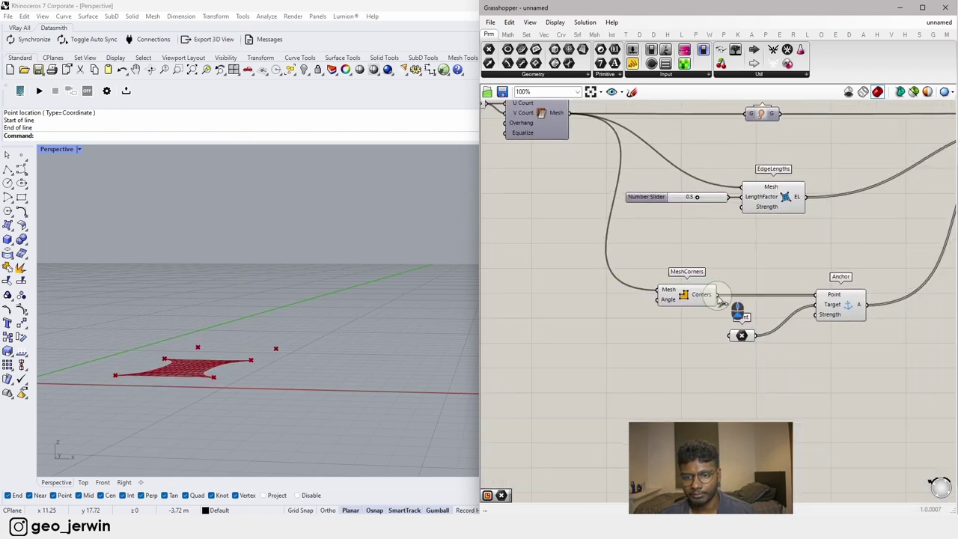
scroll(717, 295, "up", 3)
left_click_drag(717, 295, 791, 344)
left_click(760, 354)
left_click(840, 367)
left_click(836, 383)
scroll(289, 346, "down", 5)
right_click_drag(290, 374, 277, 309)
scroll(238, 370, "up", 5)
scroll(724, 283, "down", 5)
scroll(724, 283, "down", 1)
Step: Open up canvas space after Rectangle by shifting the downstream components and the mesh count slider away from it
right_click_drag(607, 248, 706, 284)
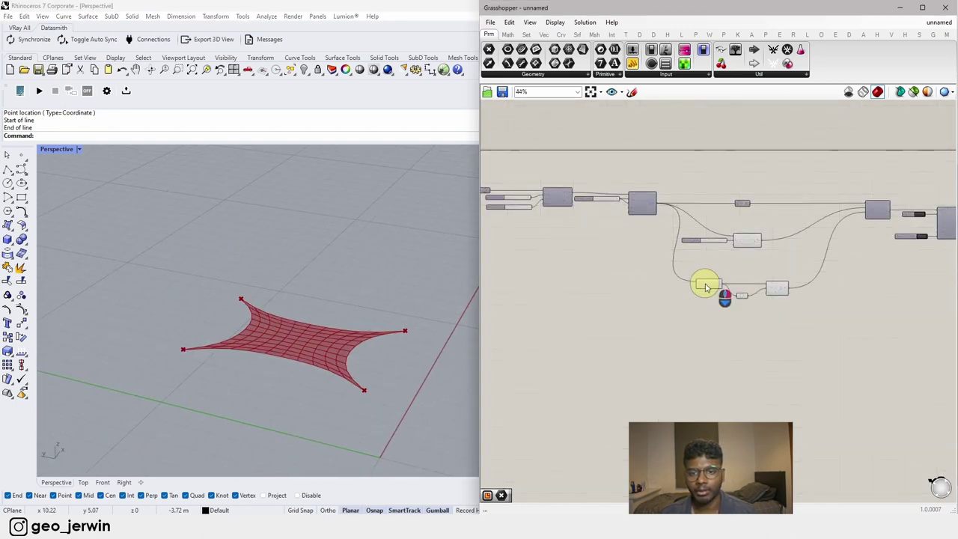
scroll(683, 246, "up", 5)
left_click(623, 219)
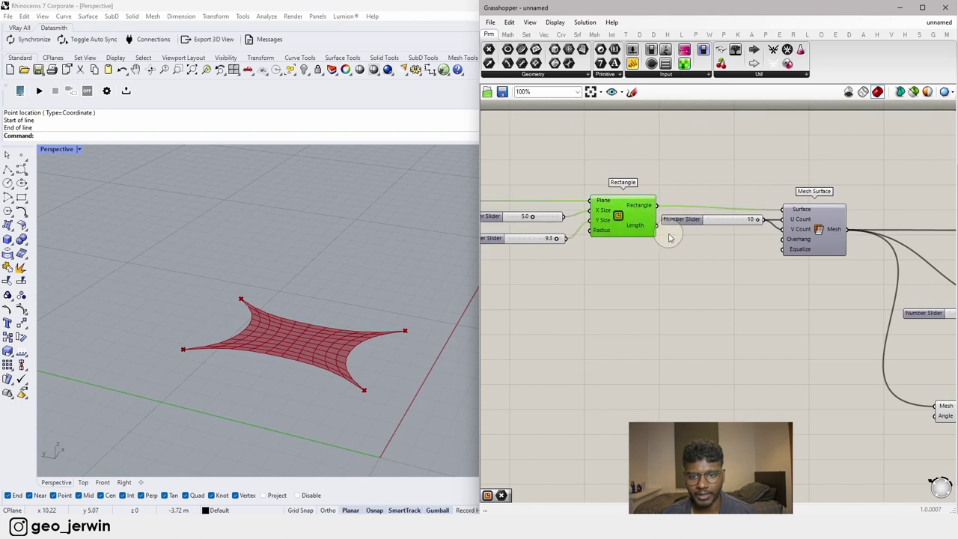
left_click_drag(665, 239, 808, 240, "alt")
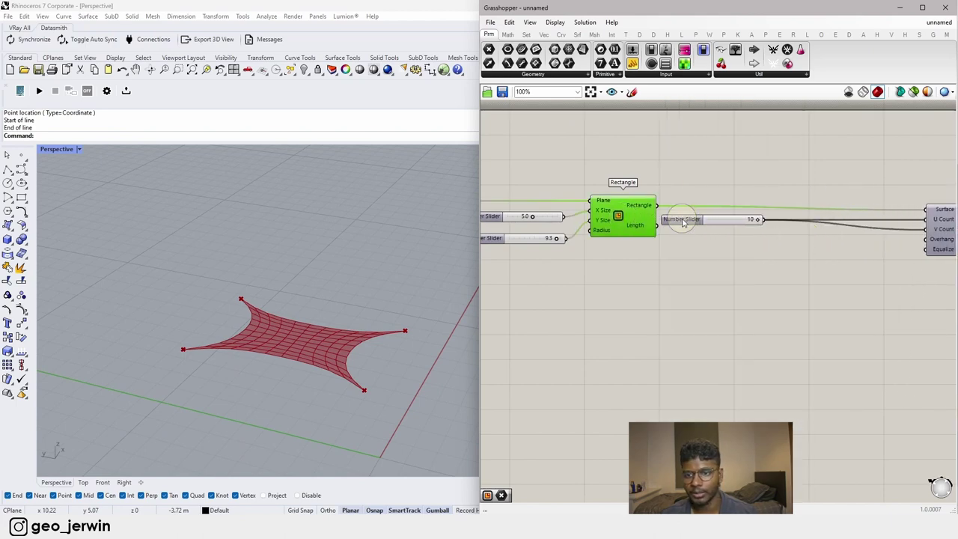
left_click_drag(686, 223, 814, 225)
Step: Add a Move component below the Rectangle wire and connect the Rectangle output to its Geometry input
double_click(728, 271)
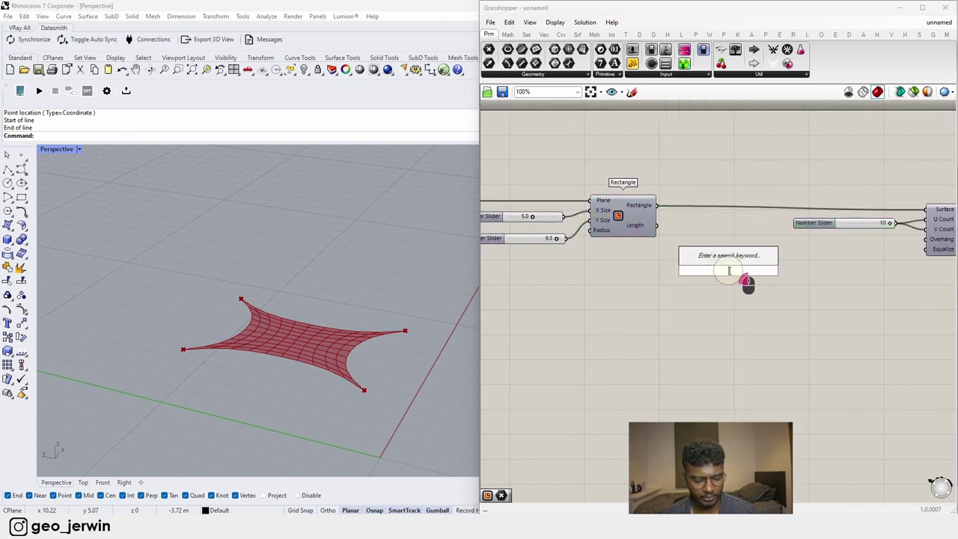
type("move")
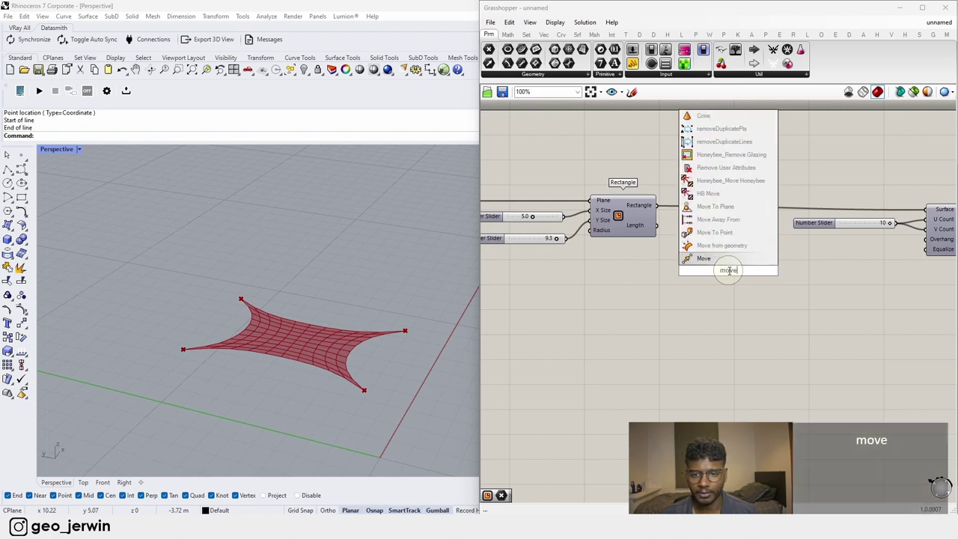
left_click(695, 261)
left_click_drag(662, 212, 693, 265)
left_click_drag(730, 271, 760, 272)
Step: Add a Unit Z vector component and connect its Unit vector output to Move's Motion input
double_click(682, 307)
type("z")
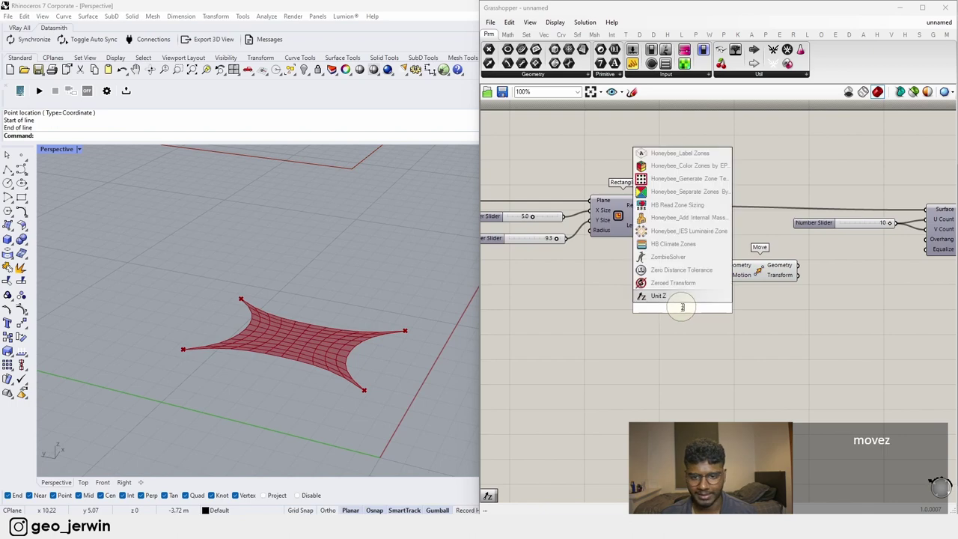
key("Return")
left_click_drag(715, 309, 696, 300)
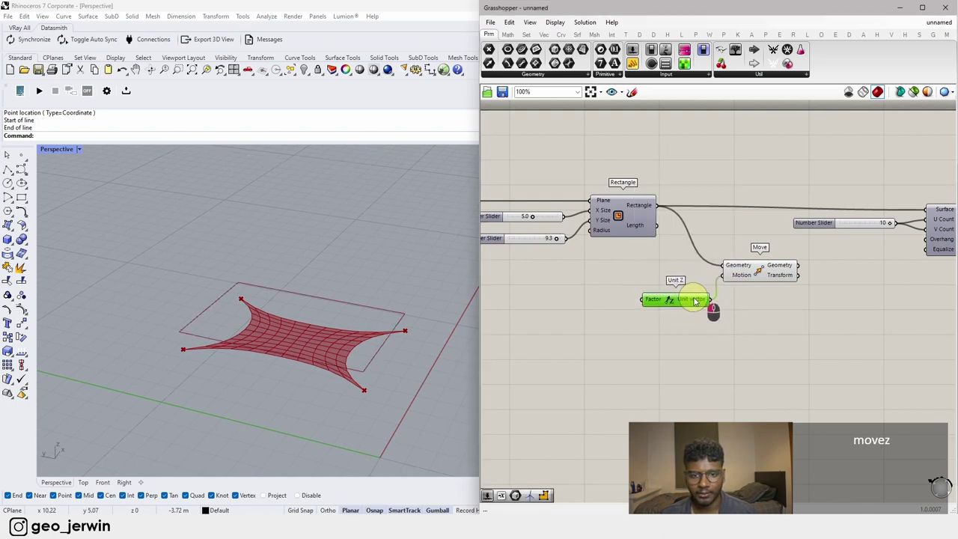
Step: Create a number slider with value 3 and connect it to Unit Z's Factor input
right_click_drag(551, 310, 624, 307)
double_click(624, 307)
type("3")
key("Return")
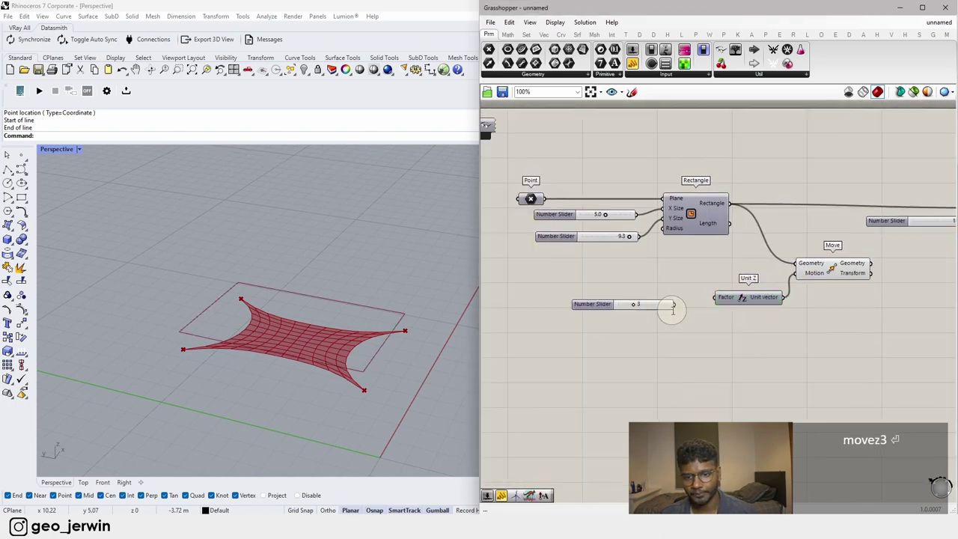
mouse_move(733, 300)
left_mouse_down()
mouse_move(658, 313)
mouse_move(718, 298)
left_mouse_up()
Step: Connect Move's Geometry output to Mesh Surface's Surface input, replacing the Rectangle wire, and view the raised mesh in perspective
right_click_drag(912, 259, 708, 316)
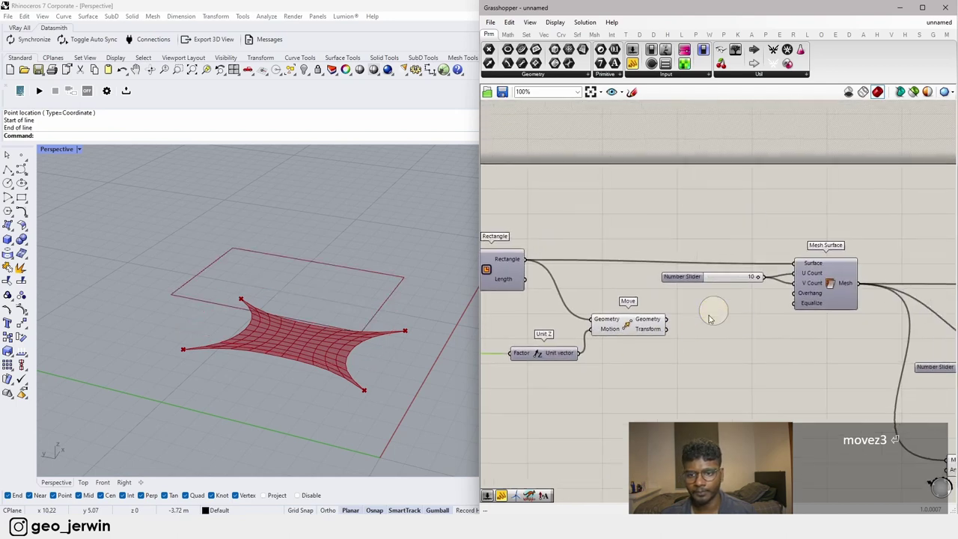
left_click_drag(667, 320, 794, 263)
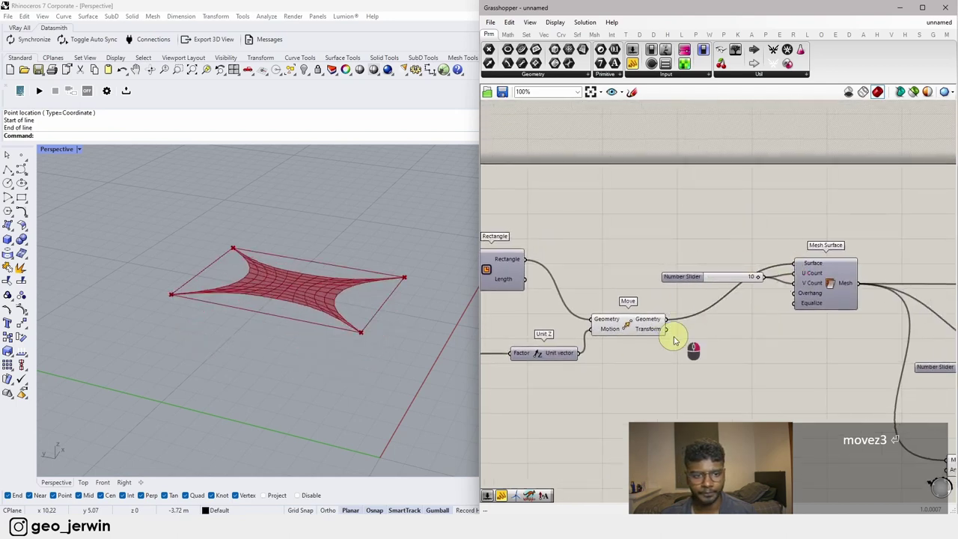
left_click(374, 326)
right_click_drag(374, 326, 327, 298)
right_click_drag(260, 223, 193, 231)
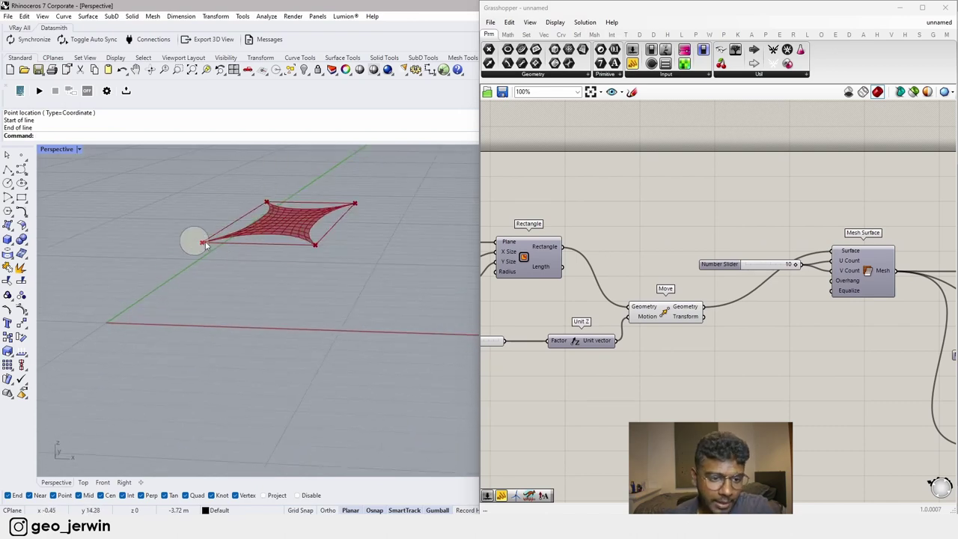
mouse_move(213, 264)
right_mouse_down()
mouse_move(235, 341)
mouse_move(258, 345)
mouse_move(207, 290)
mouse_move(224, 267)
right_mouse_up()
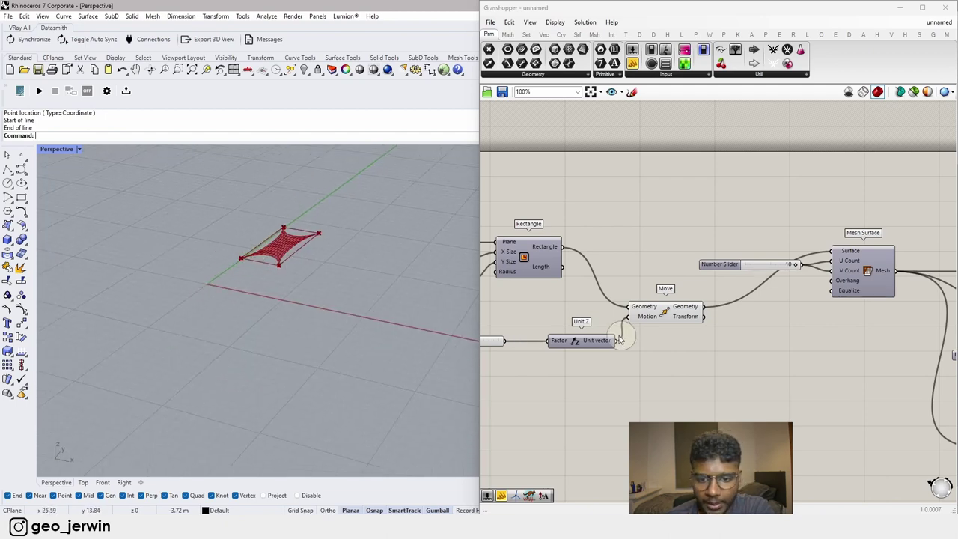
Step: Widen the gap between Move and Mesh Surface, bringing the mesh count slider along beside Mesh Surface
scroll(626, 337, "down", 3)
scroll(664, 322, "up", 2)
left_click(653, 329)
scroll(741, 347, "down", 2)
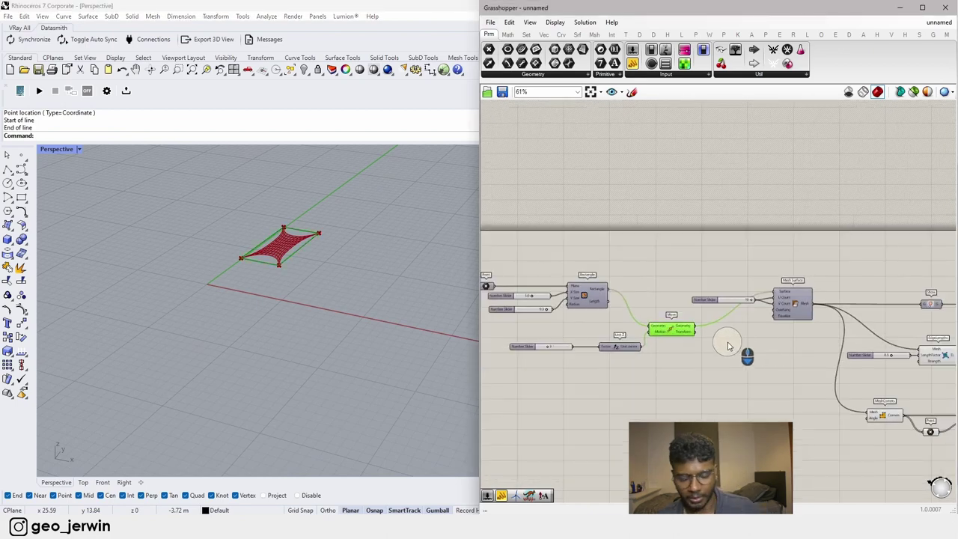
left_click_drag(729, 346, 820, 338, "alt")
left_click_drag(714, 300, 787, 300)
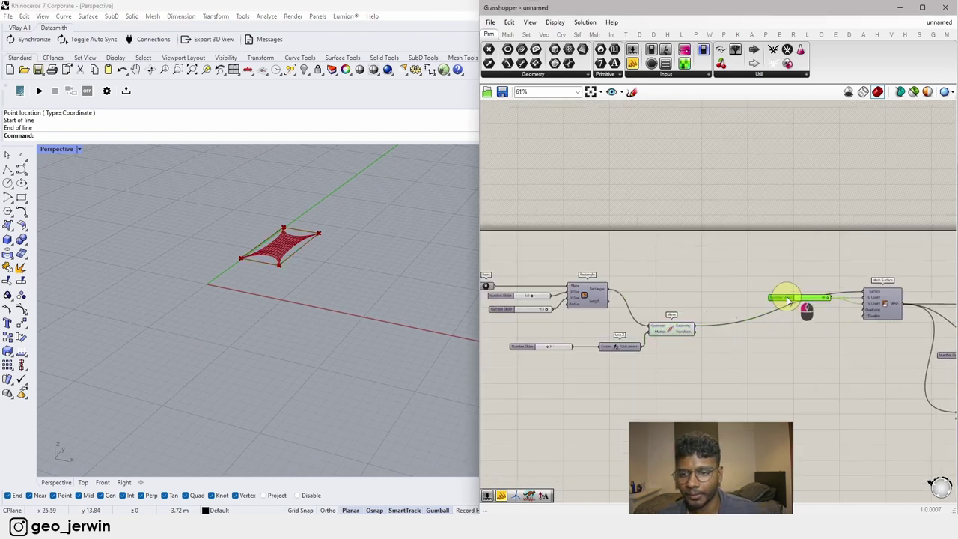
scroll(685, 333, "up", 2)
left_click(679, 328)
left_click(788, 347)
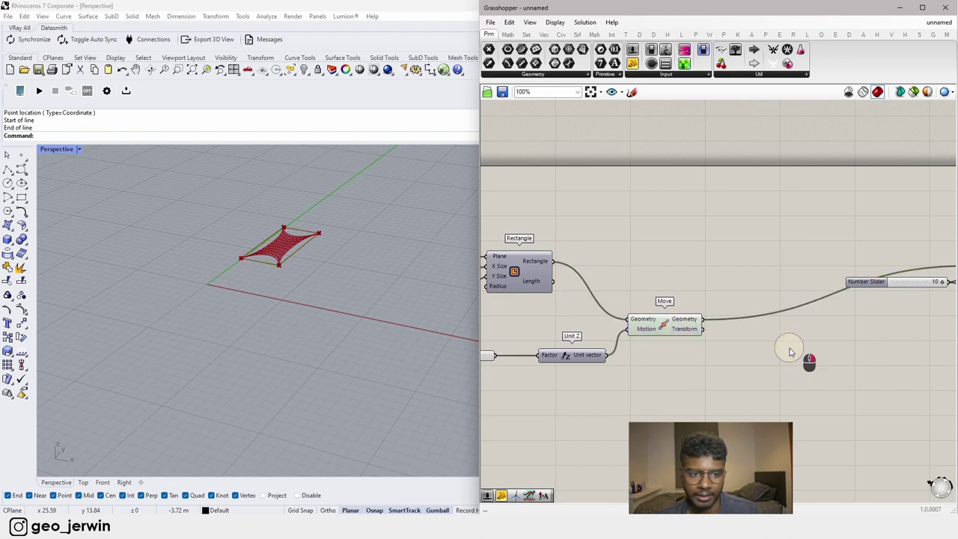
Step: Add an Area component below the mesh wire and connect Move's Geometry output to its Geometry input
right_click_drag(790, 348, 724, 345)
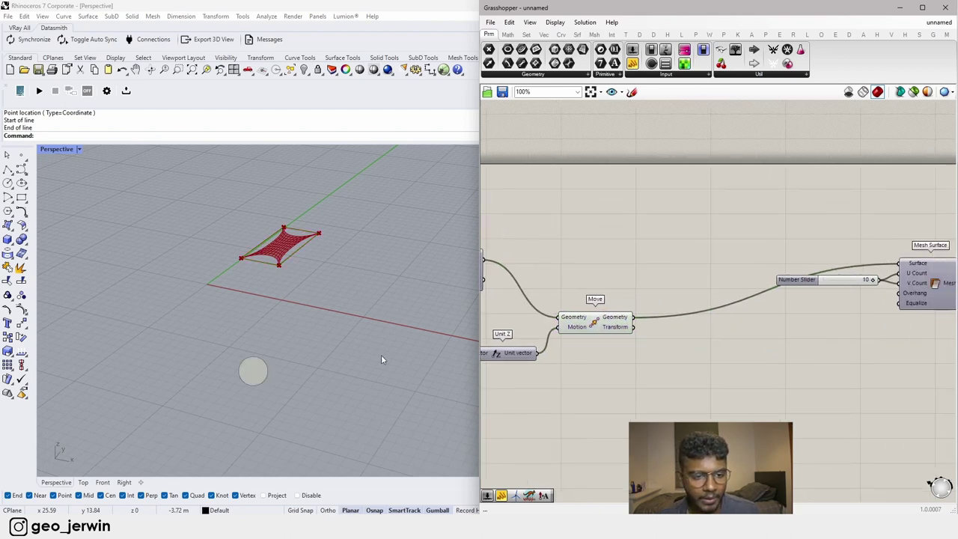
scroll(258, 232, "up", 5)
double_click(781, 370)
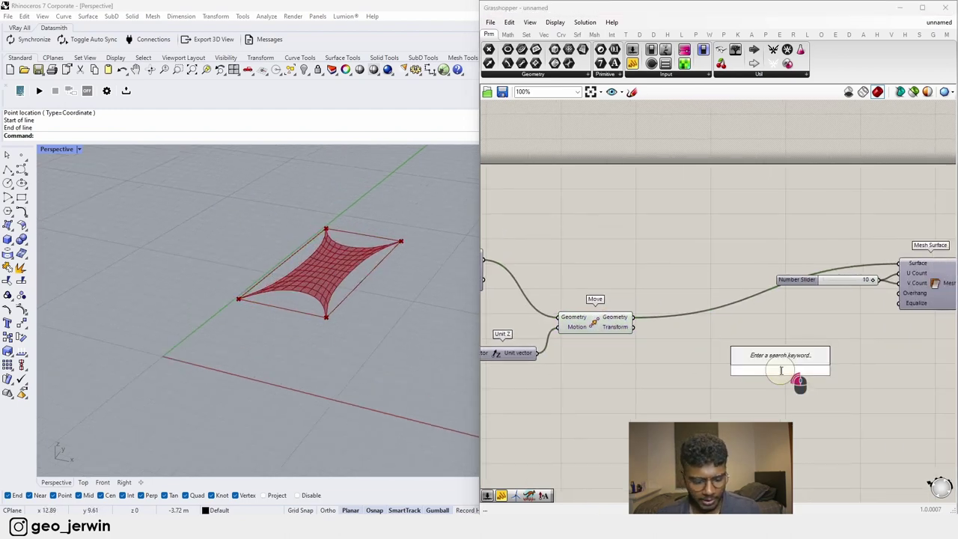
type("area")
left_click(763, 358)
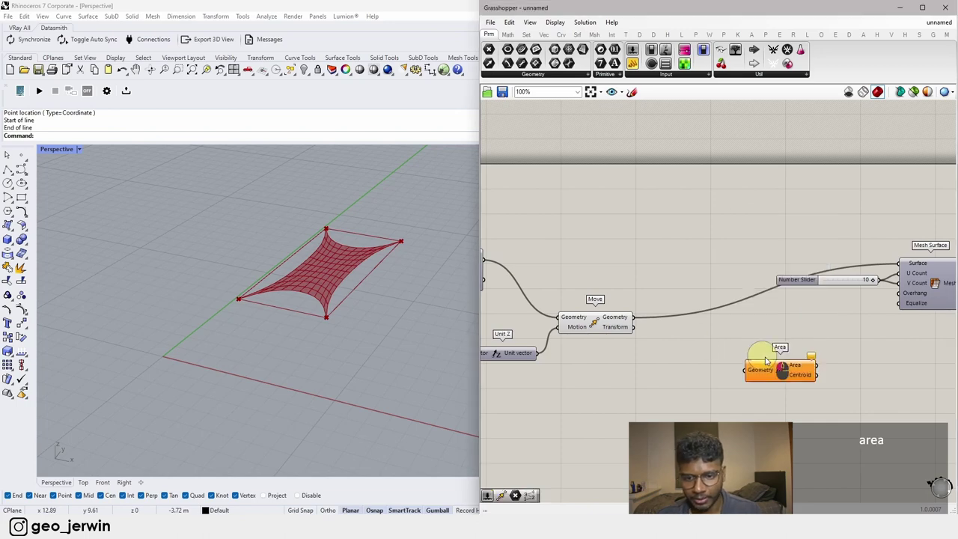
left_click_drag(724, 365, 745, 369)
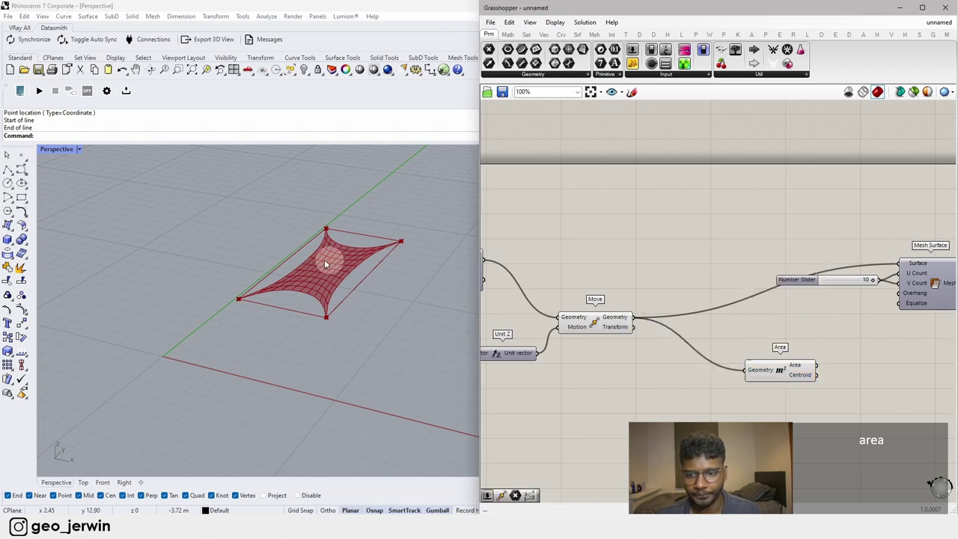
Step: Make more room between Area and Mesh Surface, moving the mesh count slider back next to Mesh Surface
right_click_drag(710, 337, 650, 297)
left_click_drag(649, 297, 895, 317, "alt")
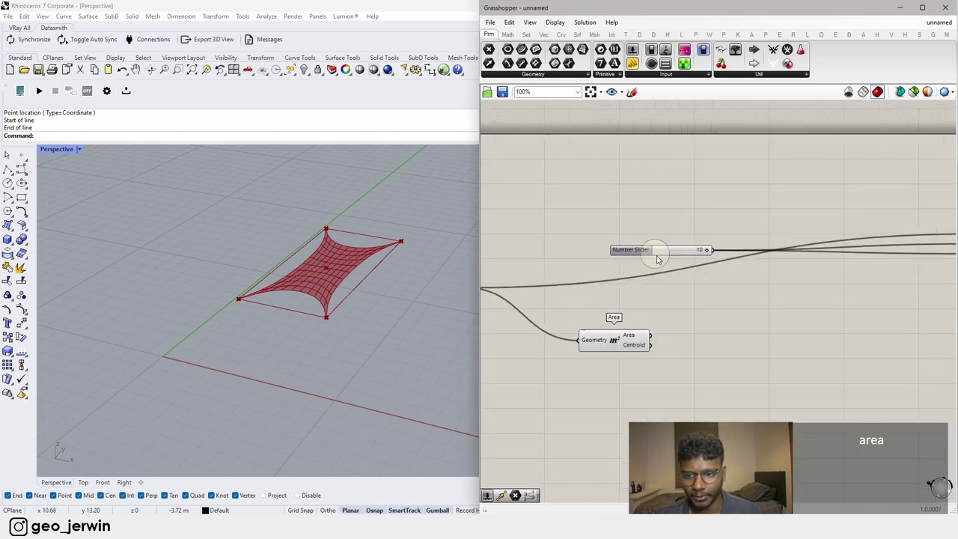
left_click_drag(629, 253, 890, 253)
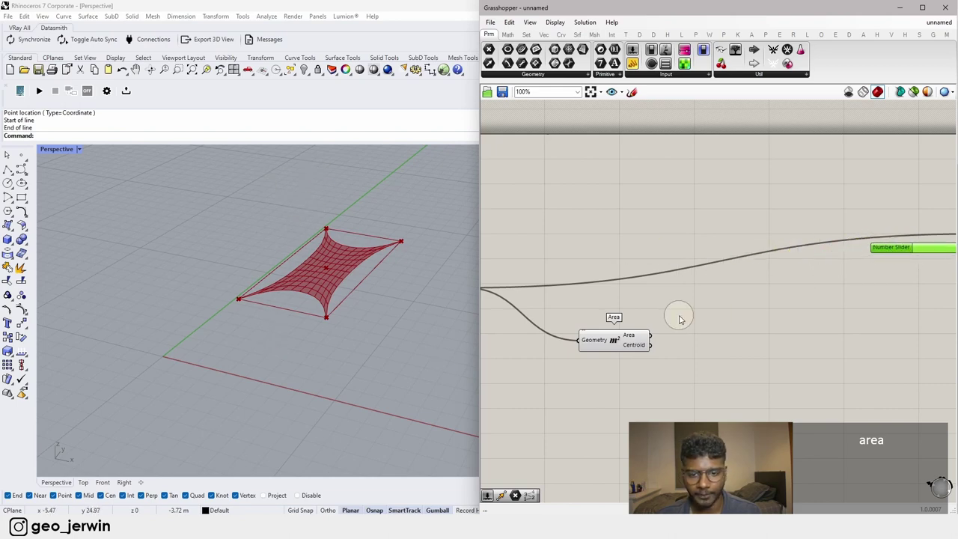
Step: Add a second Move component after Area and connect Area's Centroid output to its Geometry input
double_click(772, 353)
type("move")
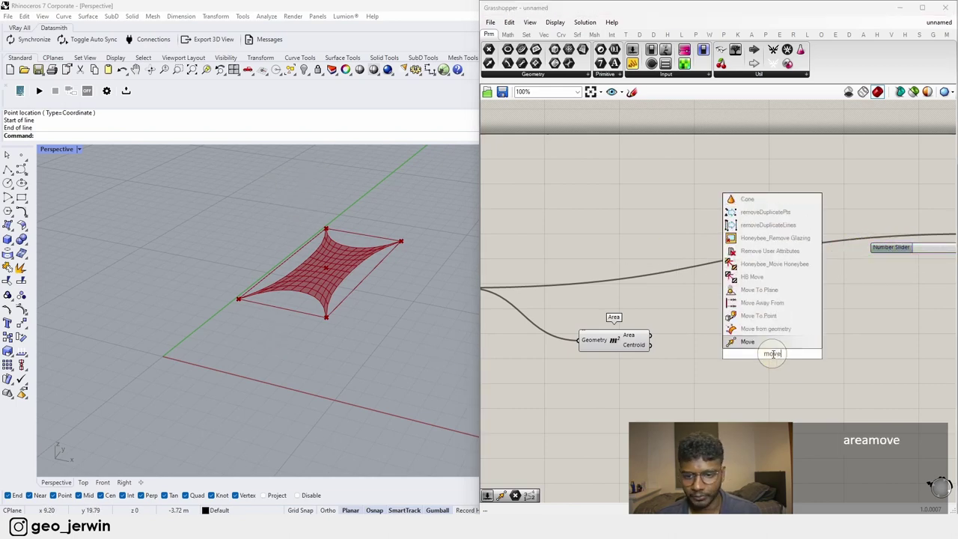
left_click(752, 342)
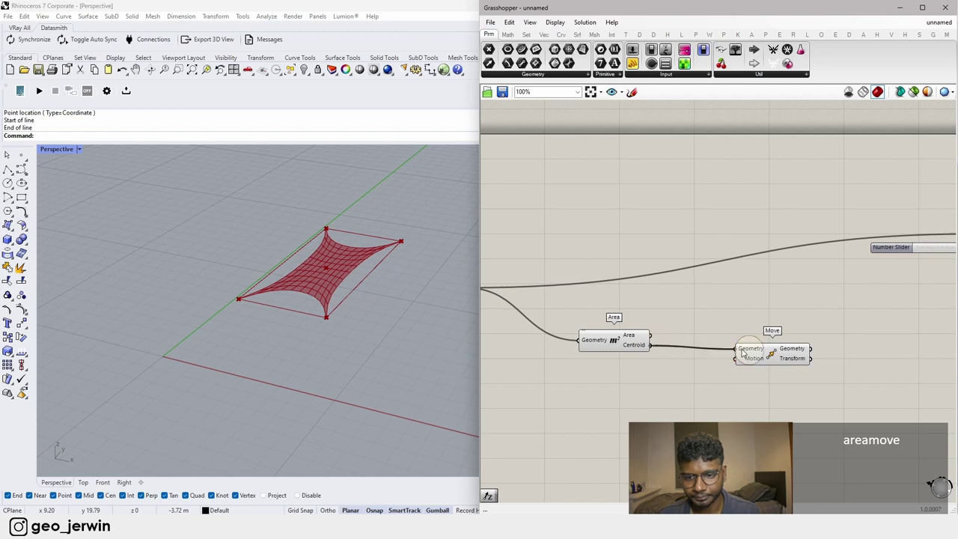
left_click_drag(743, 353, 788, 352)
Step: Add a number slider with value 3 and a Unit Z component below Area
double_click(666, 393)
type("3")
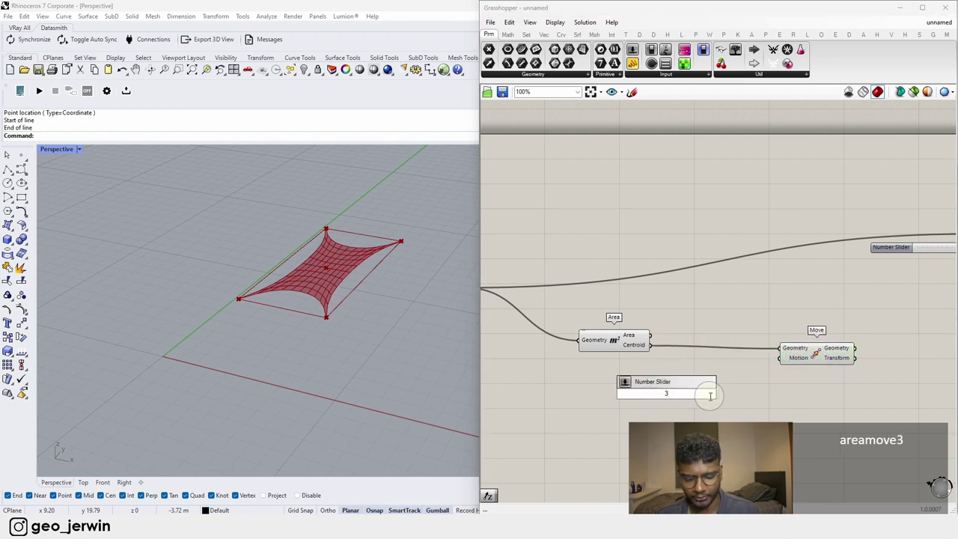
key("Return")
left_click_drag(696, 397, 612, 397)
double_click(676, 396)
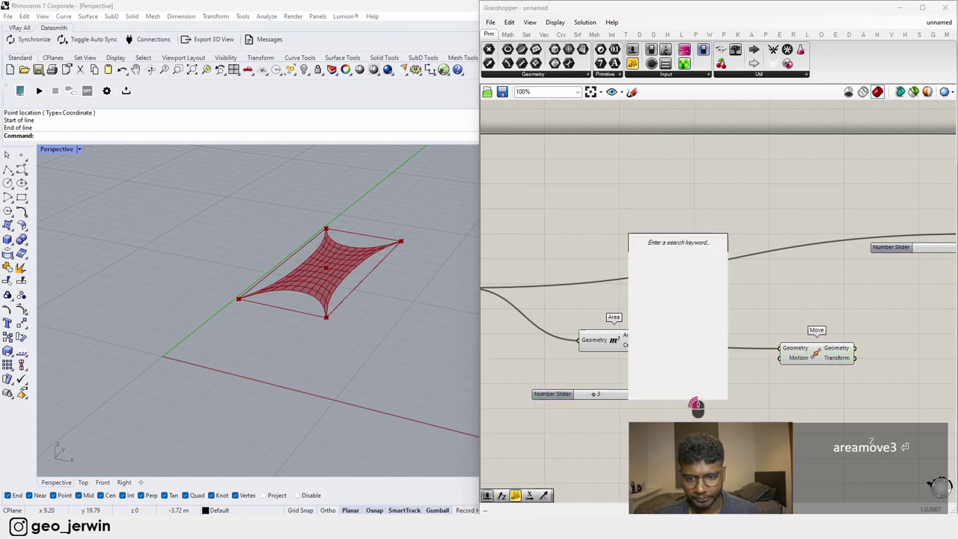
type("z")
left_click(663, 382)
Step: Connect the existing Unit Z's Unit vector output to the second Move's Motion input and view the raised centroid point
right_click_drag(488, 326, 658, 321)
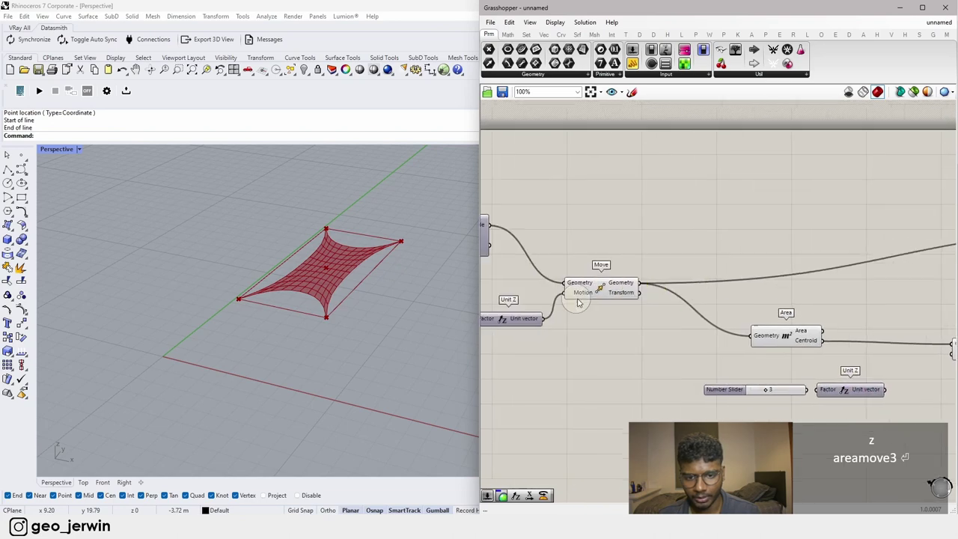
left_click_drag(545, 320, 883, 352)
scroll(821, 362, "down", 5)
scroll(868, 365, "up", 5)
right_click_drag(336, 271, 323, 241)
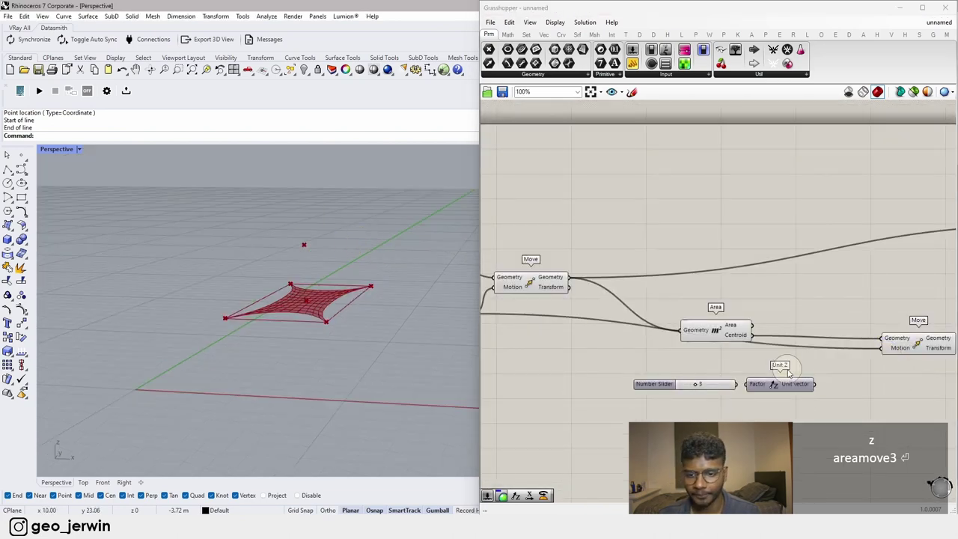
Step: Delete the unconnected number slider and Unit Z, and place the second Move just below and beyond Area
left_click_drag(819, 407, 629, 359)
key("Delete")
scroll(744, 367, "down", 3)
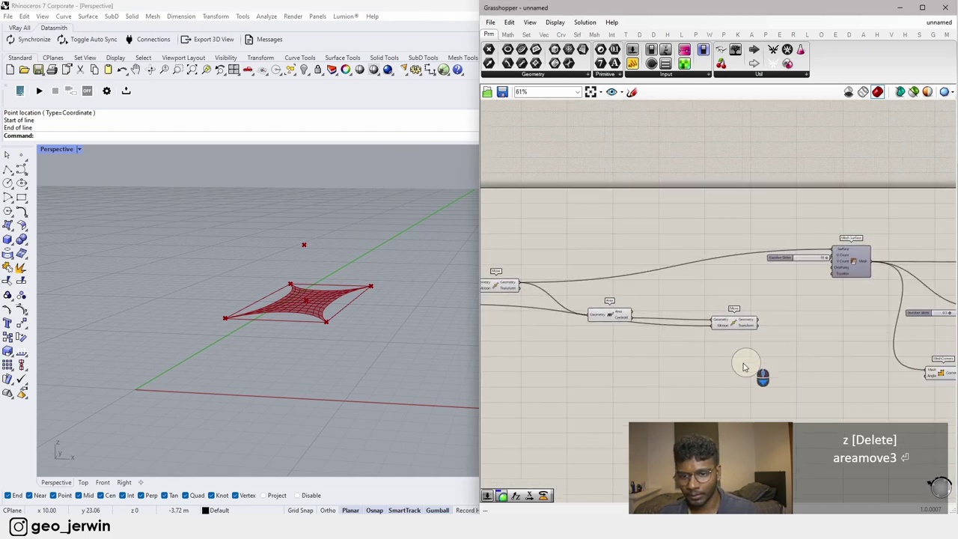
left_click_drag(726, 322, 671, 340)
left_click(743, 327)
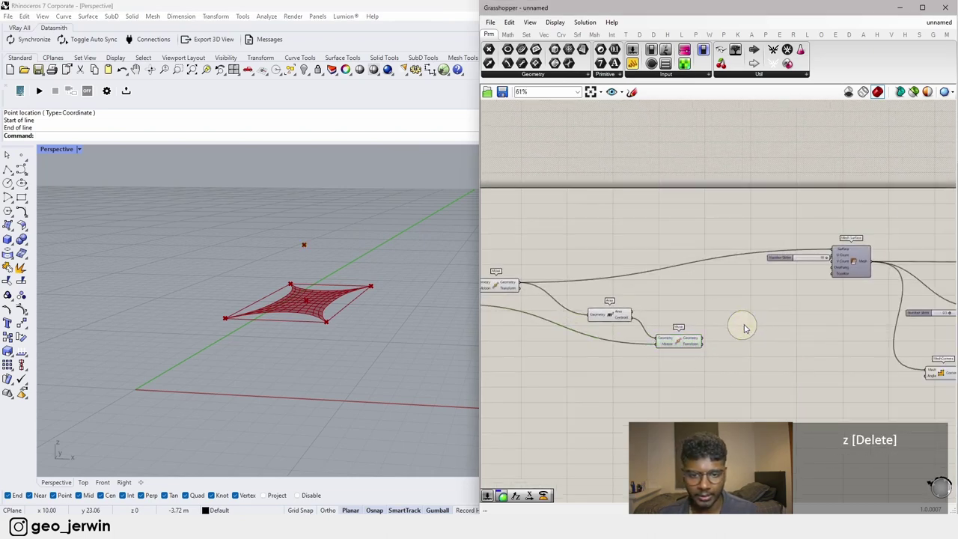
Step: Adjust Area's position slightly and widen the gap between the second Move and Mesh Surface
right_click_drag(743, 328, 860, 329)
right_click_drag(668, 316, 706, 336)
mouse_move(679, 311)
left_mouse_down()
mouse_move(693, 304)
mouse_move(686, 315)
left_mouse_up()
left_click(711, 271)
right_click_drag(825, 311, 715, 273)
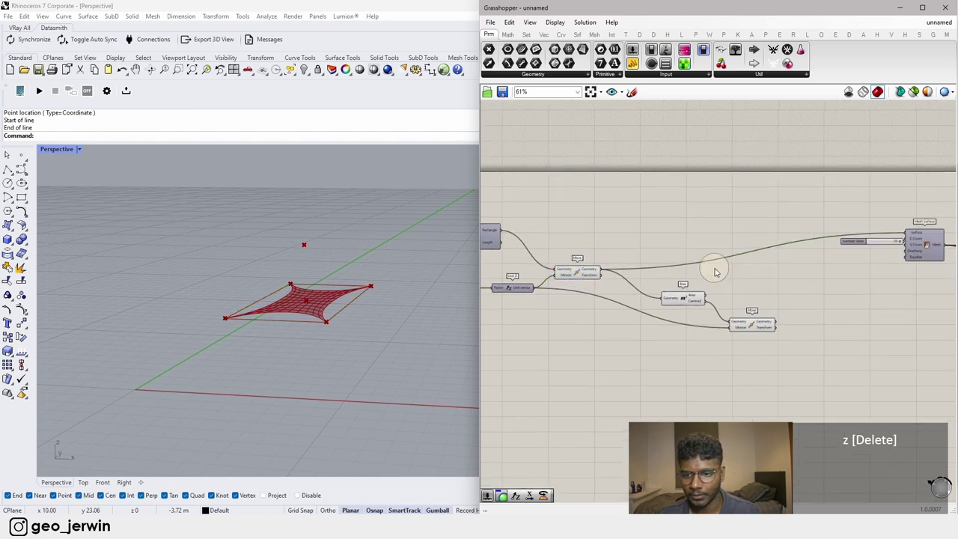
scroll(715, 274, "down", 2)
left_click_drag(769, 285, 849, 291, "alt")
Step: Select the MeshCorners component and examine where its corner points lie on the mesh
scroll(846, 293, "down", 4)
right_click_drag(847, 294, 860, 314)
scroll(832, 297, "up", 5)
scroll(719, 286, "up", 4)
left_click(641, 289)
right_click_drag(621, 286, 753, 297)
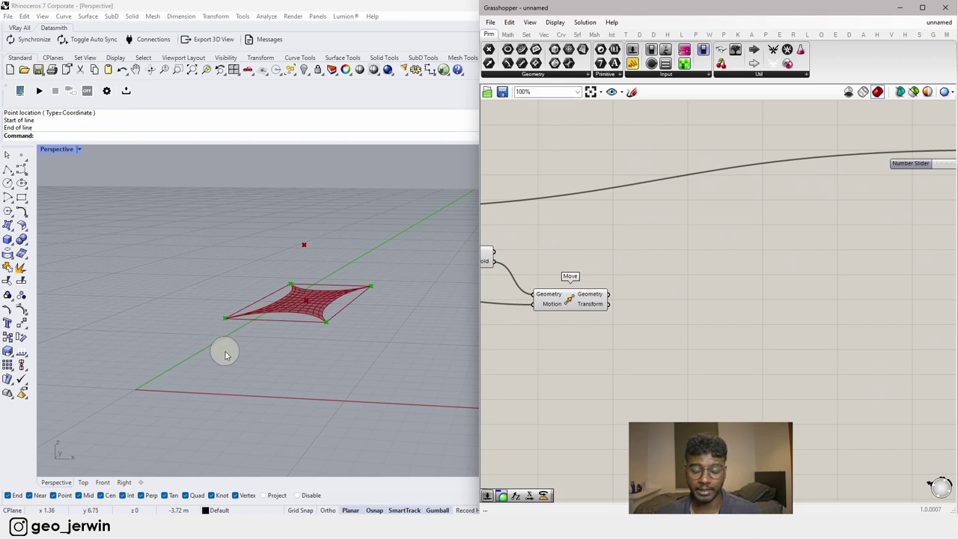
scroll(660, 243, "down", 5)
scroll(738, 251, "down", 3)
right_click_drag(739, 253, 663, 249)
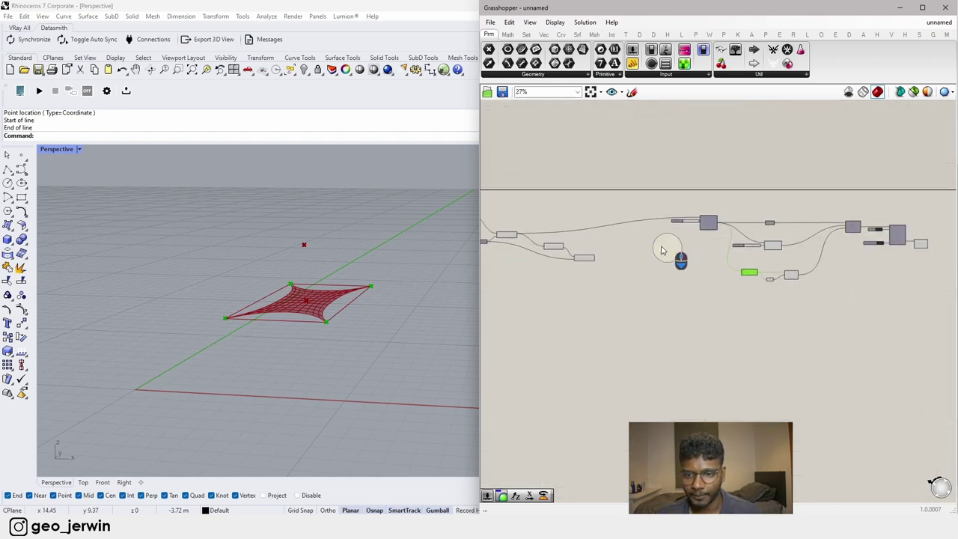
Step: Add a Project component below the anchor Point and connect MeshCorners' Corners output to its Geometry input
scroll(722, 264, "up", 6)
right_click_drag(831, 334, 712, 318)
double_click(722, 332)
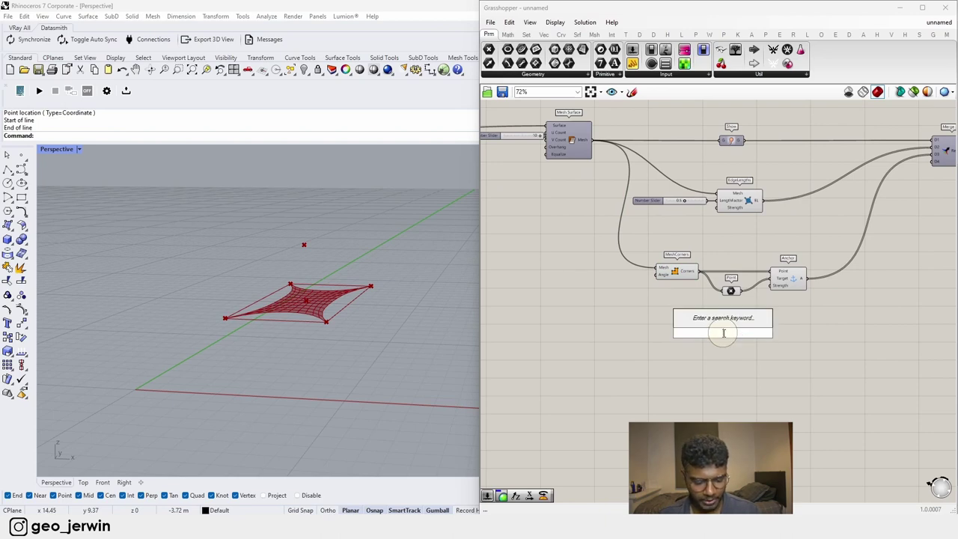
type("project")
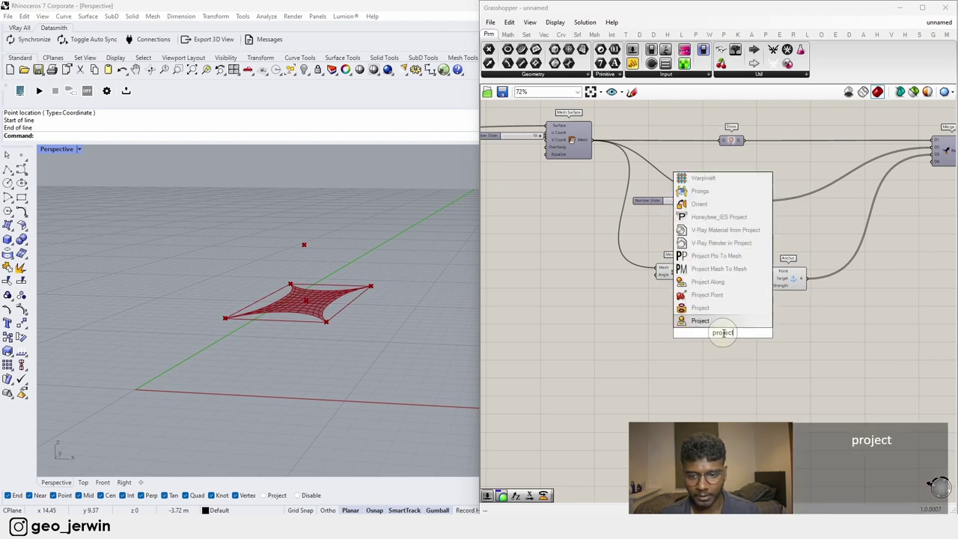
left_click(721, 320)
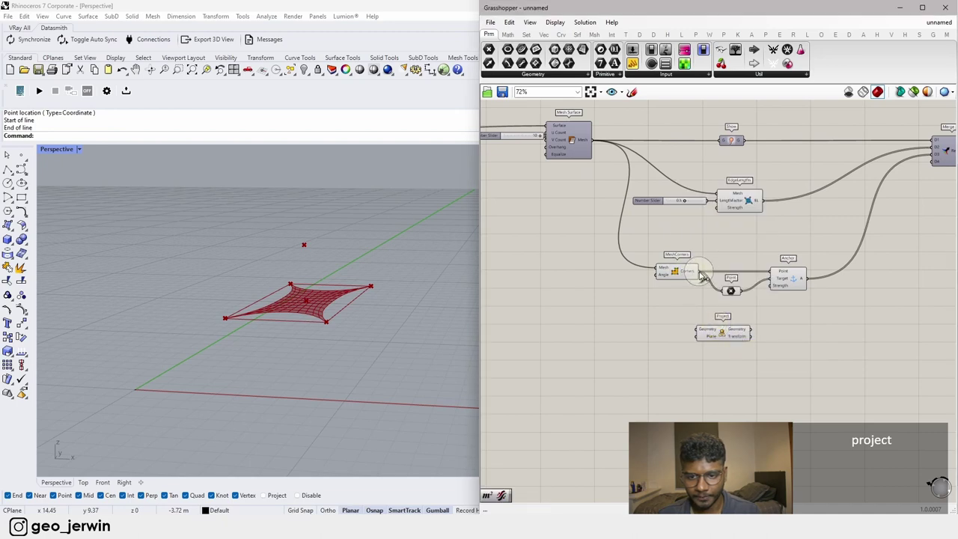
left_click_drag(703, 334, 741, 344)
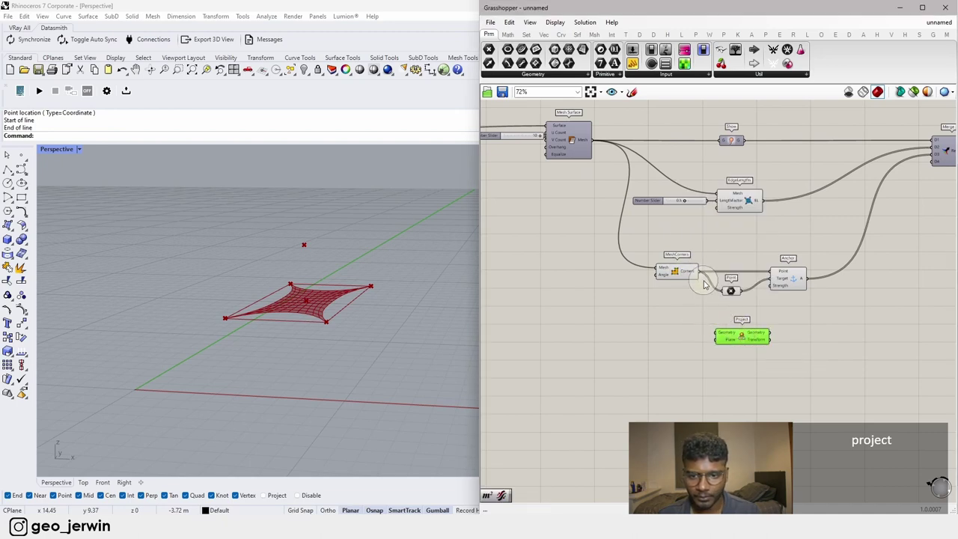
left_click_drag(745, 342, 749, 345)
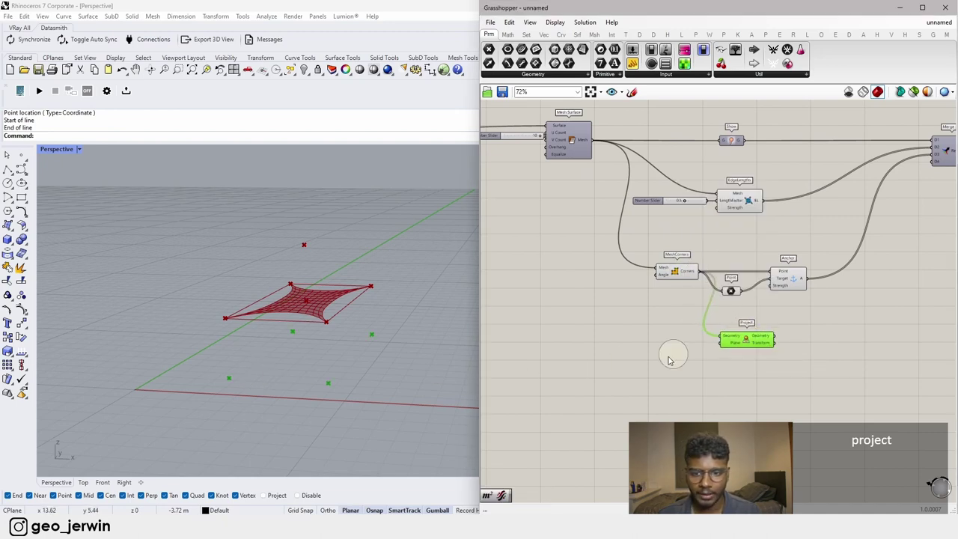
Step: Add a Scale component after Project and connect Project's Geometry output to its Geometry input
right_click_drag(752, 348, 656, 350)
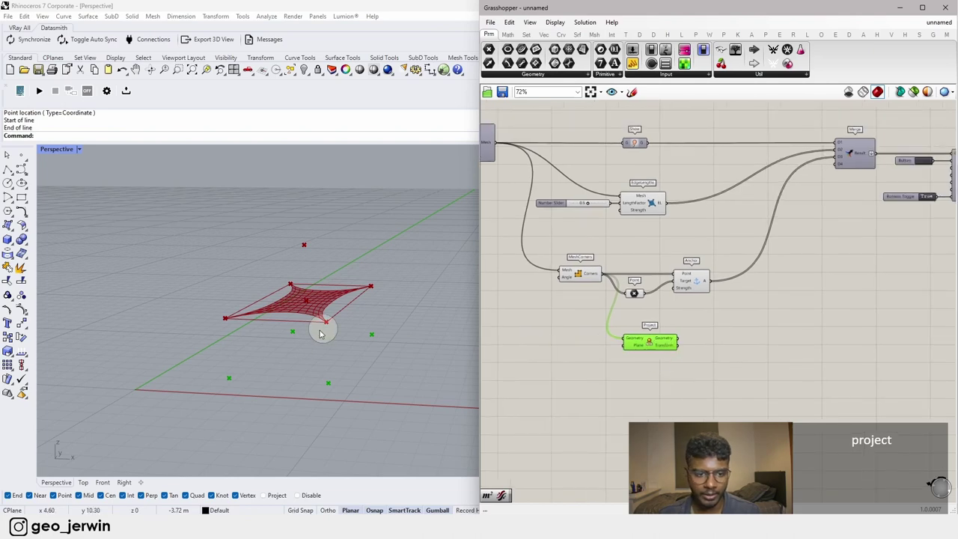
double_click(750, 345)
type("scale")
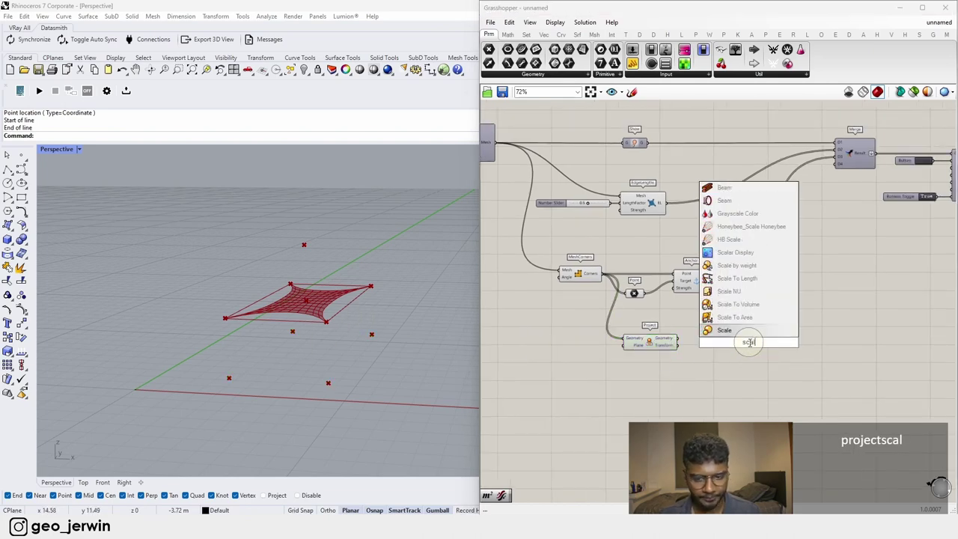
left_click(728, 331)
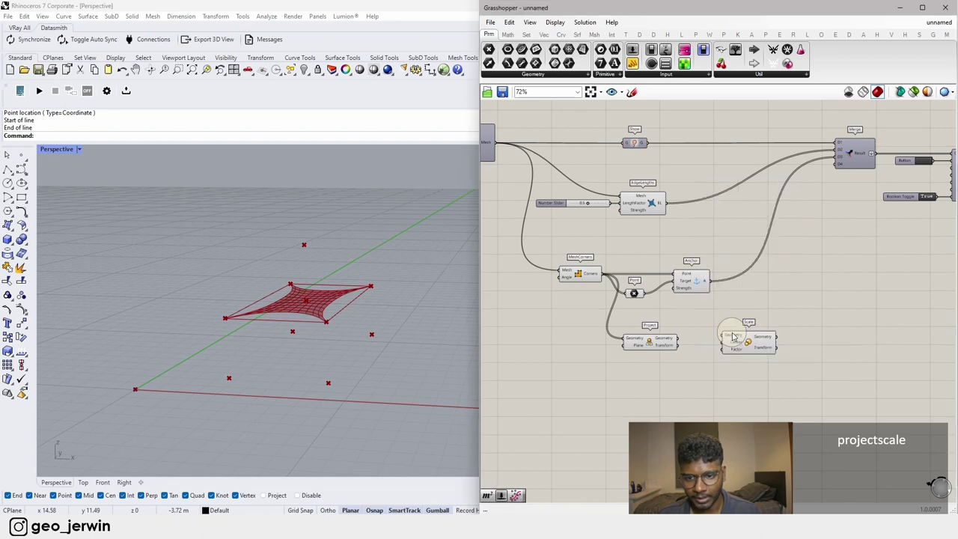
scroll(684, 342, "up", 5)
left_click(593, 346)
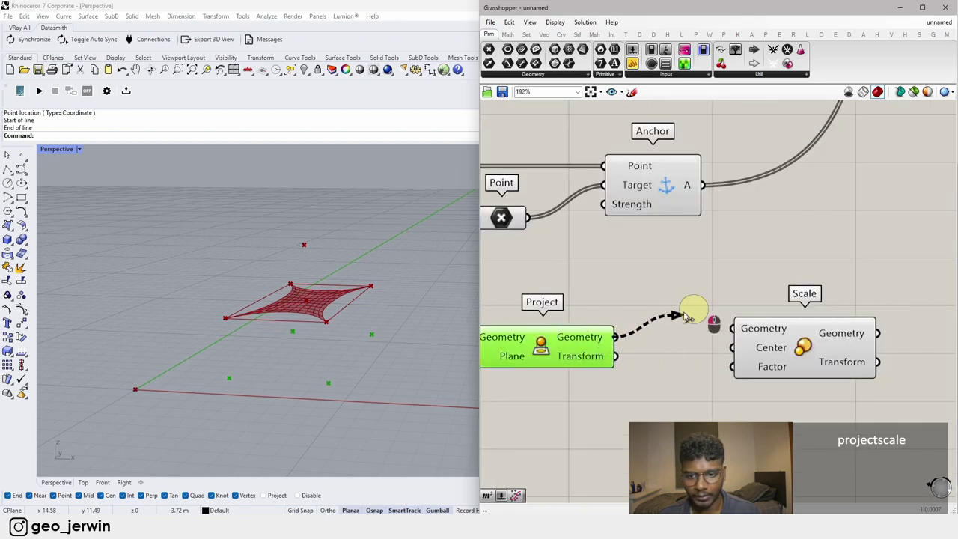
left_click(743, 327)
scroll(801, 305, "down", 5)
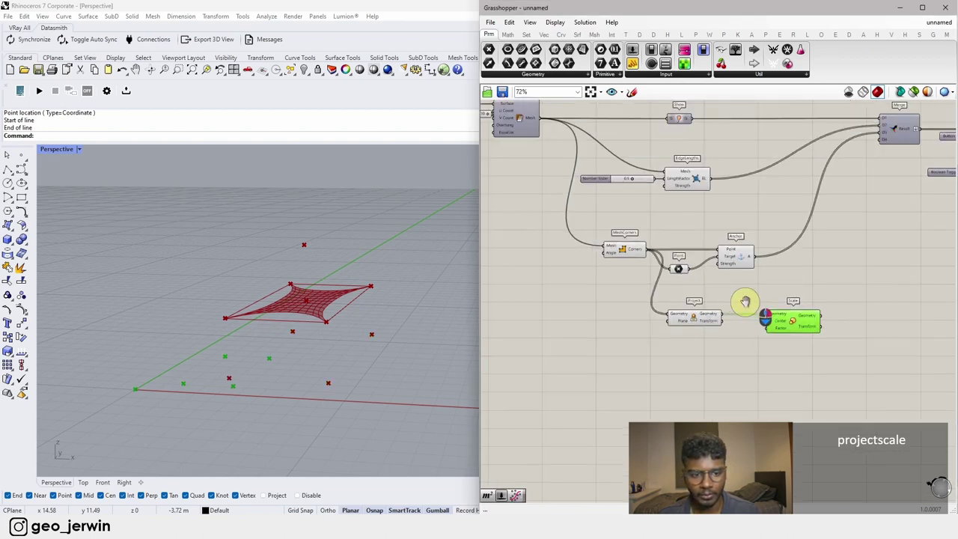
Step: Examine Area's centroid and Project's output points as references for the scaling centre
scroll(706, 299, "down", 4)
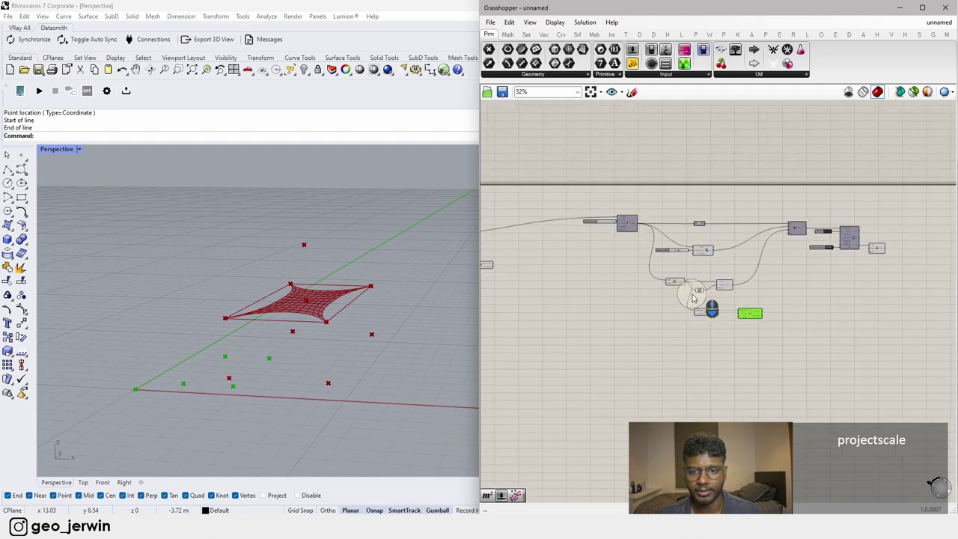
scroll(881, 334, "up", 3)
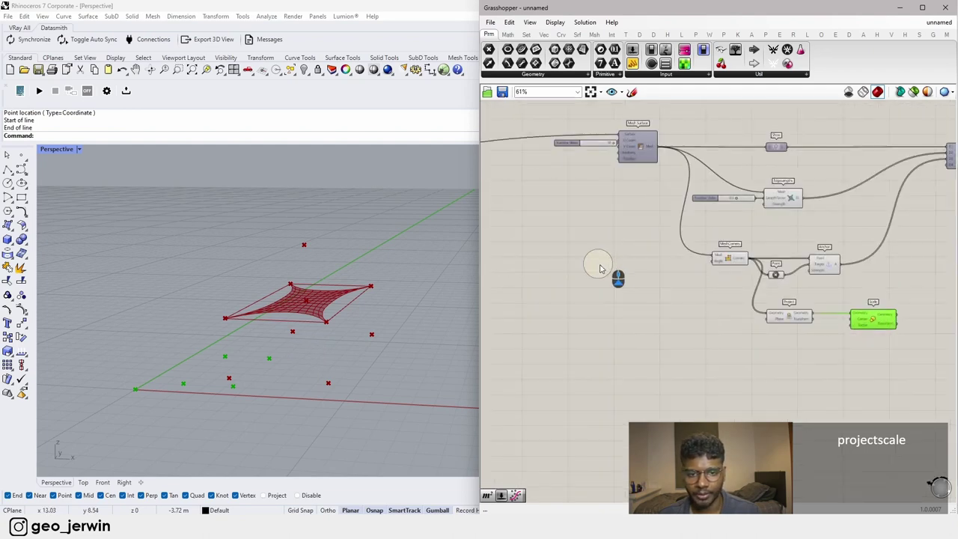
right_click_drag(599, 266, 831, 297)
right_click_drag(592, 240, 732, 250)
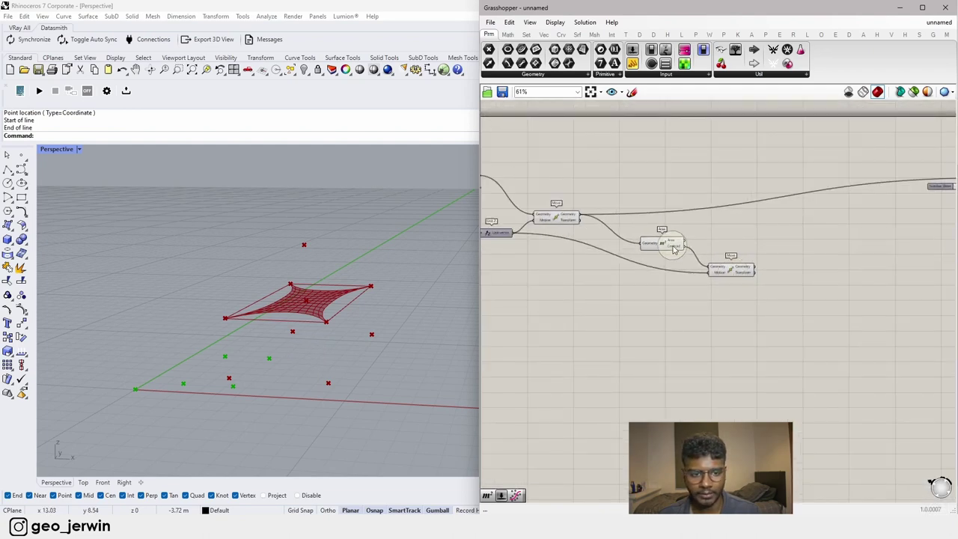
scroll(800, 294, "down", 3)
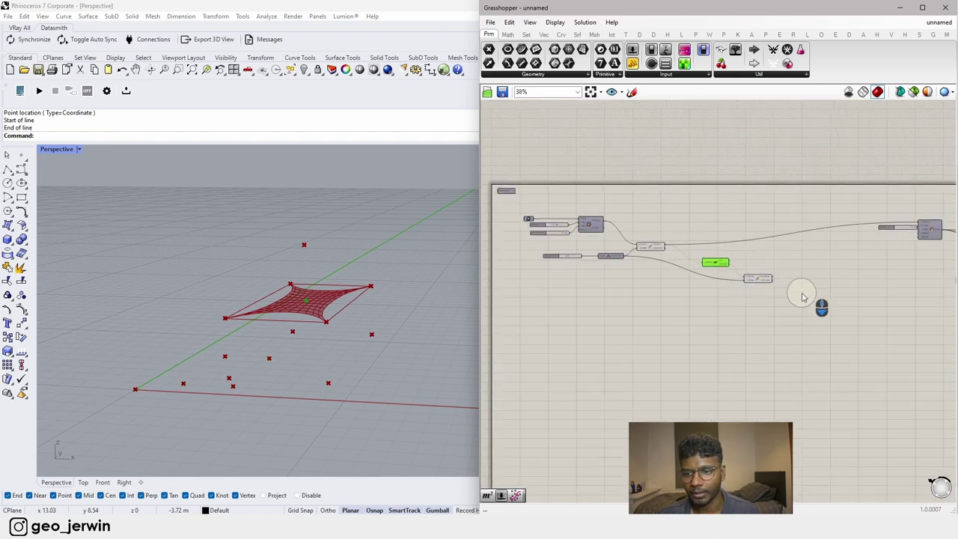
right_click_drag(841, 313, 570, 310)
scroll(739, 330, "up", 5)
left_click(655, 307)
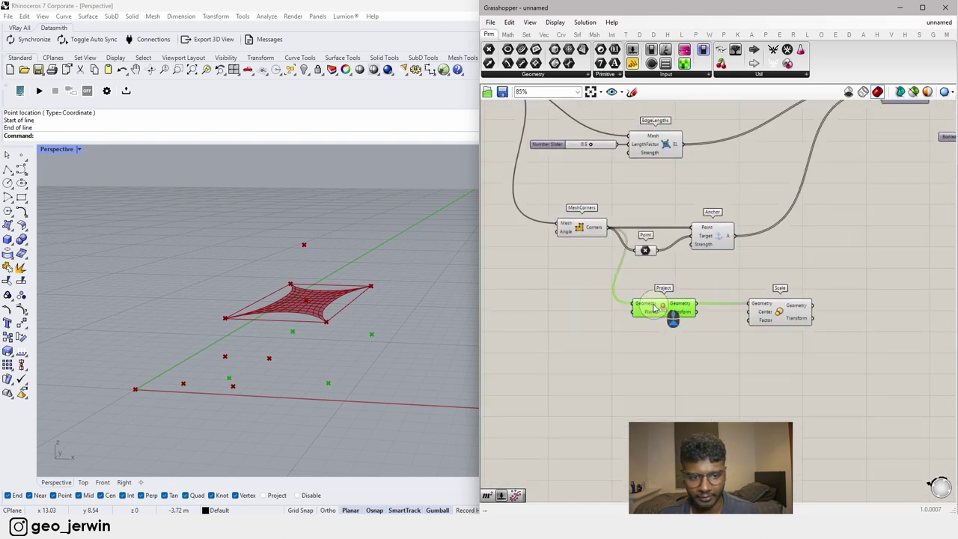
Step: Add an Average component, feed it Project's Geometry output, connect its Arithmetic mean to Scale's Center, and shift Scale farther from Project
double_click(709, 372)
type("averag")
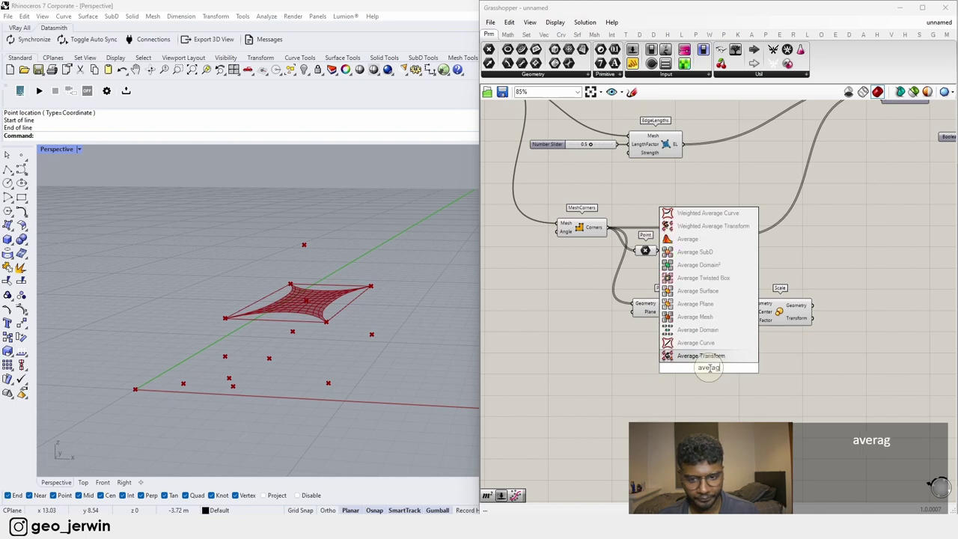
type("e")
key("Return")
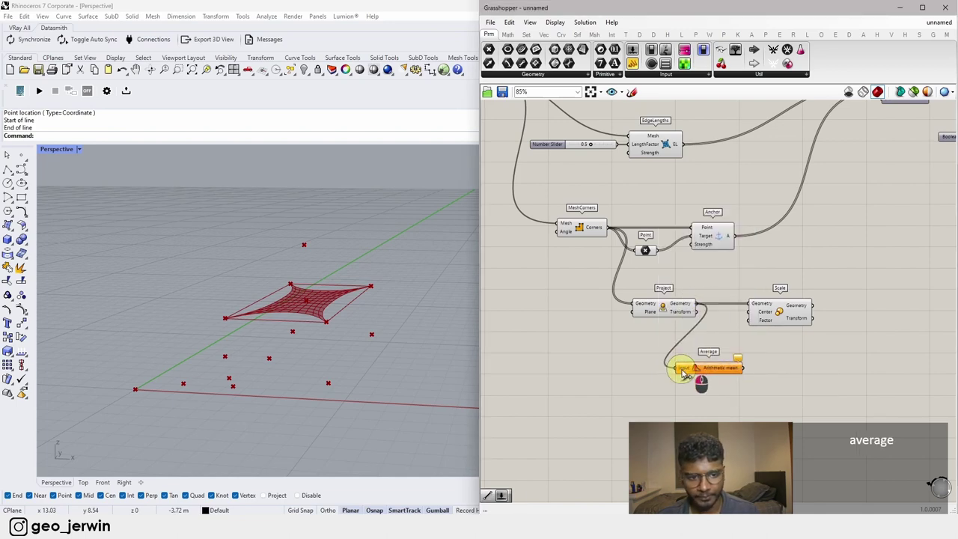
left_click_drag(781, 313, 845, 314)
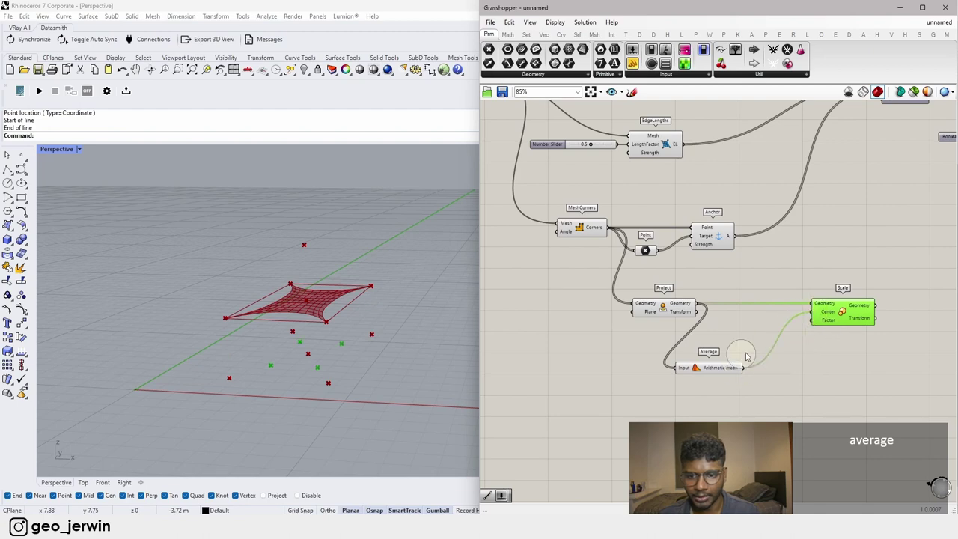
Step: Place Average between Project and Scale, and add a number slider set to 1.5 that drives Scale's Factor
left_click_drag(722, 368, 754, 318)
left_click(694, 368)
double_click(697, 370)
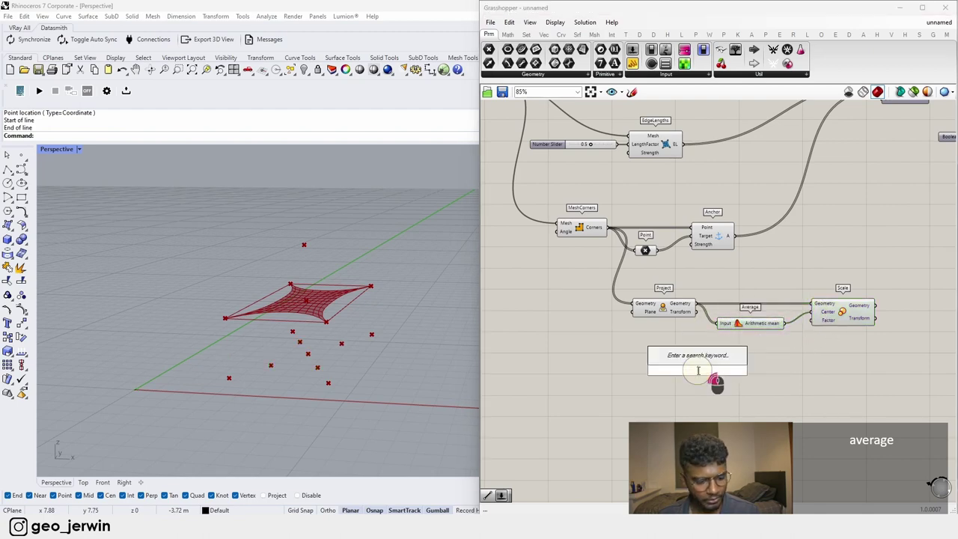
type("2.6")
key("Return")
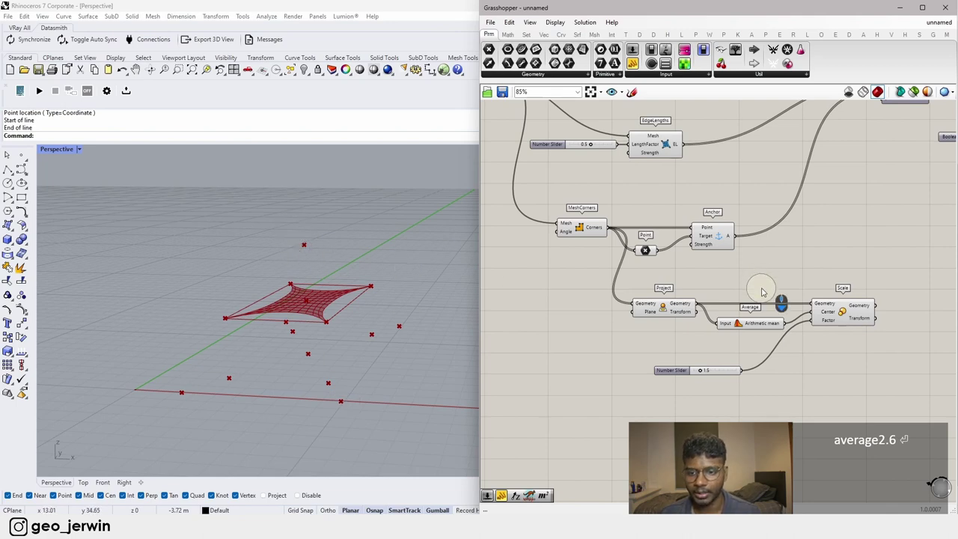
Step: Turn off the viewport preview of the Project and Average components
scroll(739, 318, "down", 2)
scroll(739, 319, "down", 3)
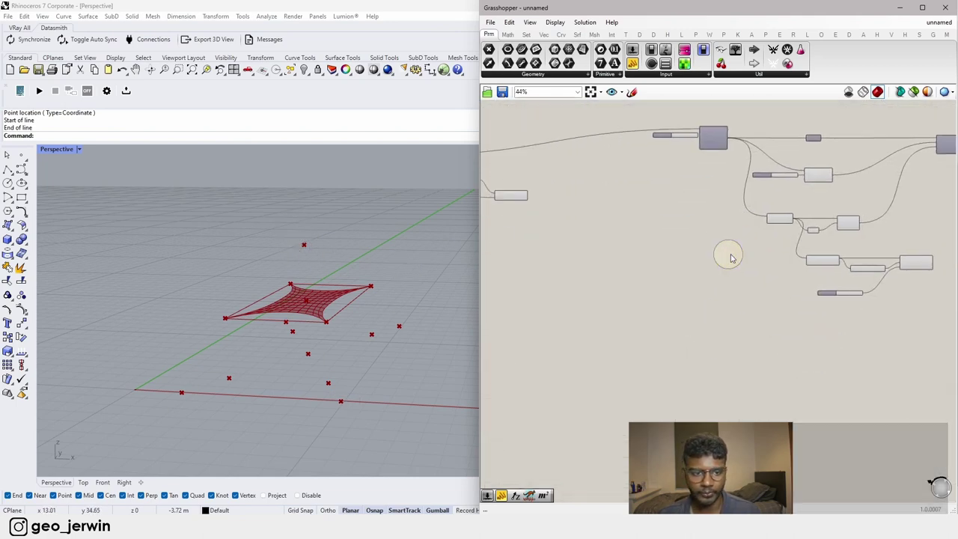
left_click(350, 303)
mouse_move(349, 302)
right_mouse_down()
mouse_move(321, 306)
mouse_move(338, 277)
mouse_move(352, 292)
right_mouse_up()
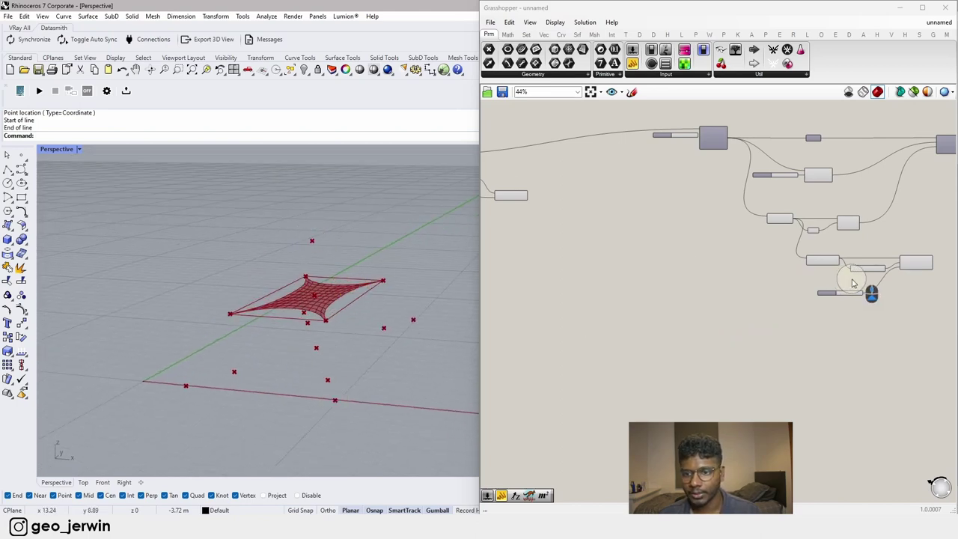
scroll(853, 281, "up", 5)
right_click_drag(685, 176, 646, 256)
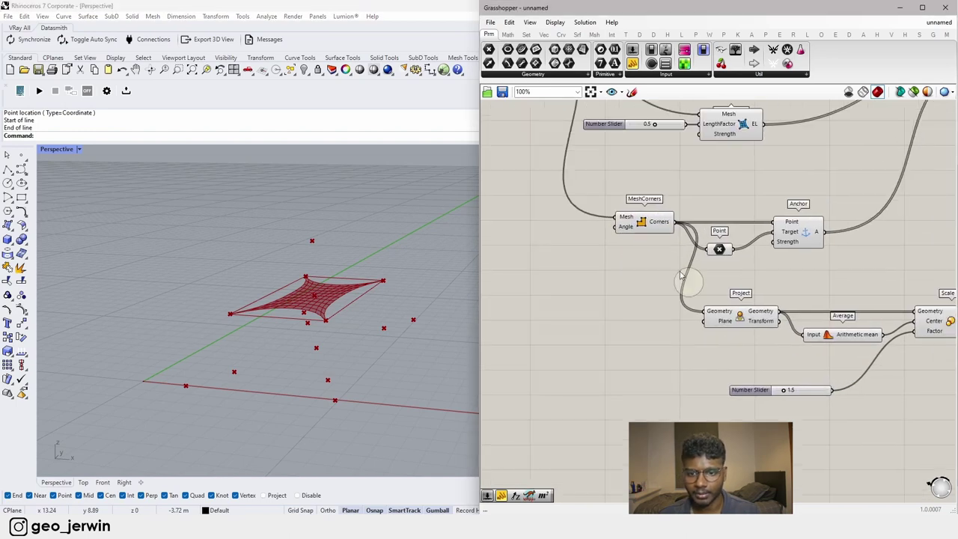
left_click(746, 317)
scroll(753, 326, "up", 1)
scroll(759, 322, "down", 1)
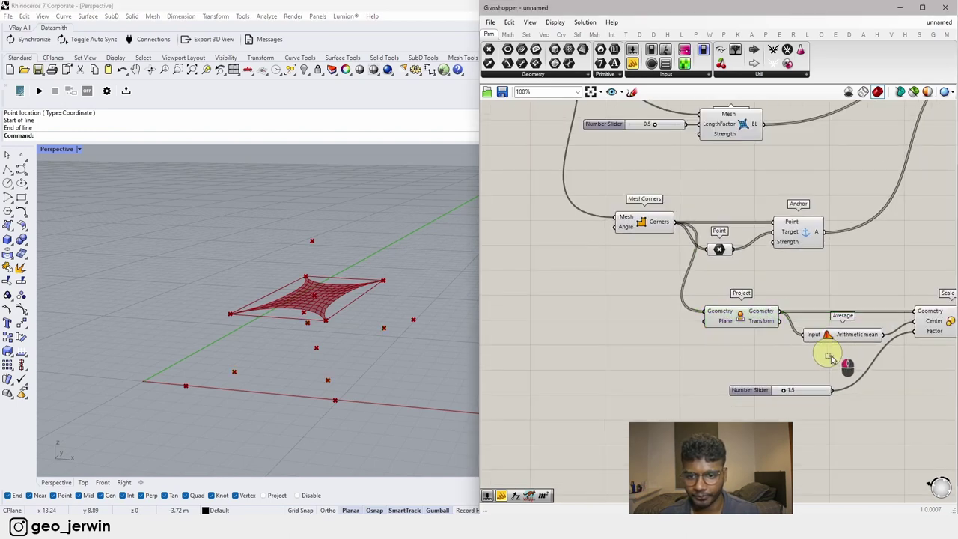
left_click(831, 334, "shift")
middle_click(739, 313)
left_click(772, 279)
left_click(808, 293)
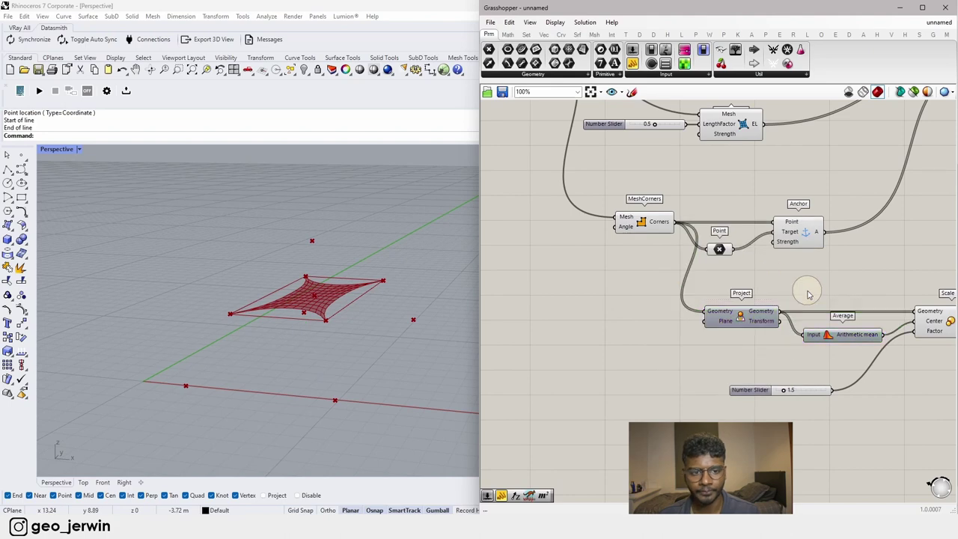
Step: Add a Line component after Scale and connect Scale's Geometry output to its End Point input
right_click_drag(917, 320, 683, 331)
double_click(815, 391)
double_click(815, 389)
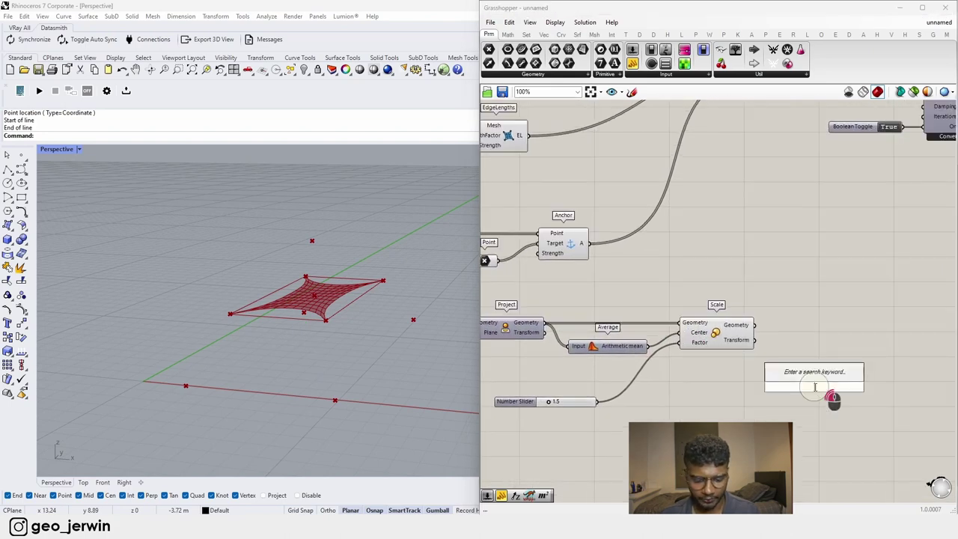
type("line")
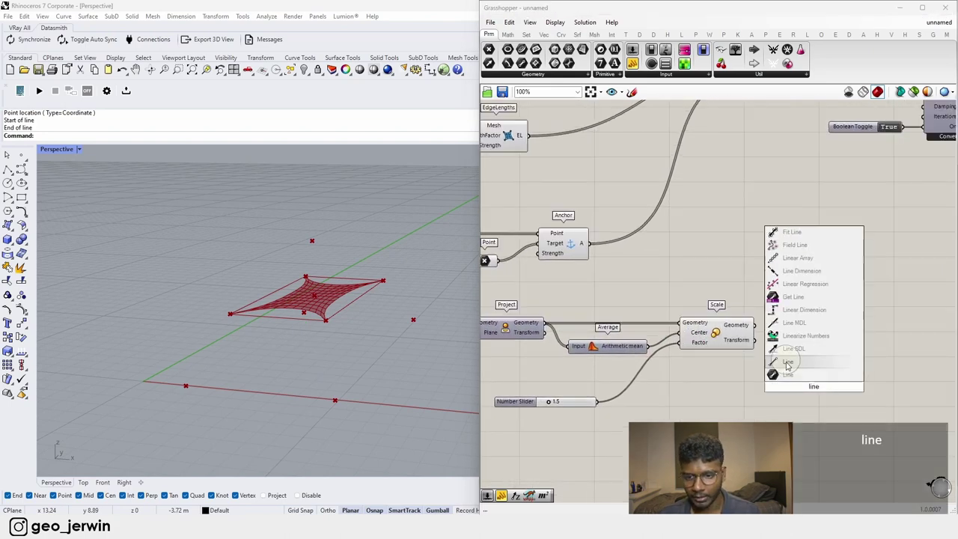
key("Return")
left_click_drag(784, 400, 785, 397)
left_click_drag(813, 386, 817, 344)
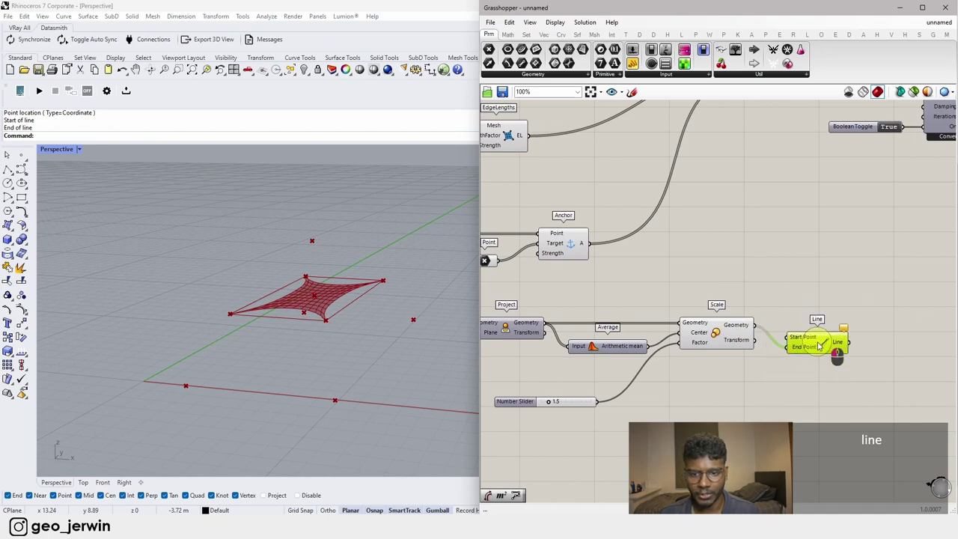
Step: Locate and select the Move component that supplies the raised centroid point
scroll(805, 342, "down", 5)
right_click_drag(573, 291, 744, 296)
scroll(534, 277, "up", 5)
left_click(551, 278)
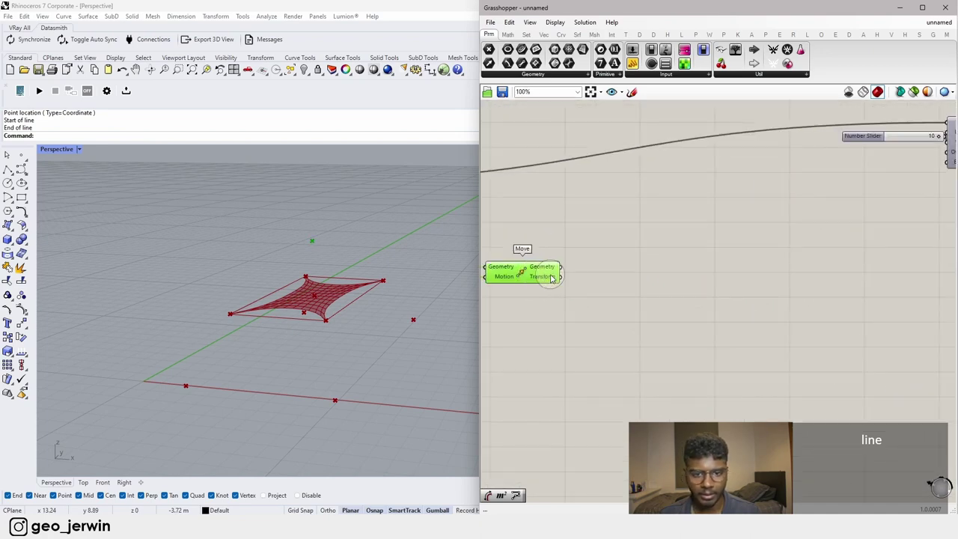
Step: Connect the raised centroid Move's Geometry output to the Line's Start Point, making lines to the scaled ground points
scroll(627, 315, "down", 5)
left_click_drag(627, 314, 808, 291)
scroll(840, 342, "up", 5)
left_click(816, 328)
left_click(836, 314)
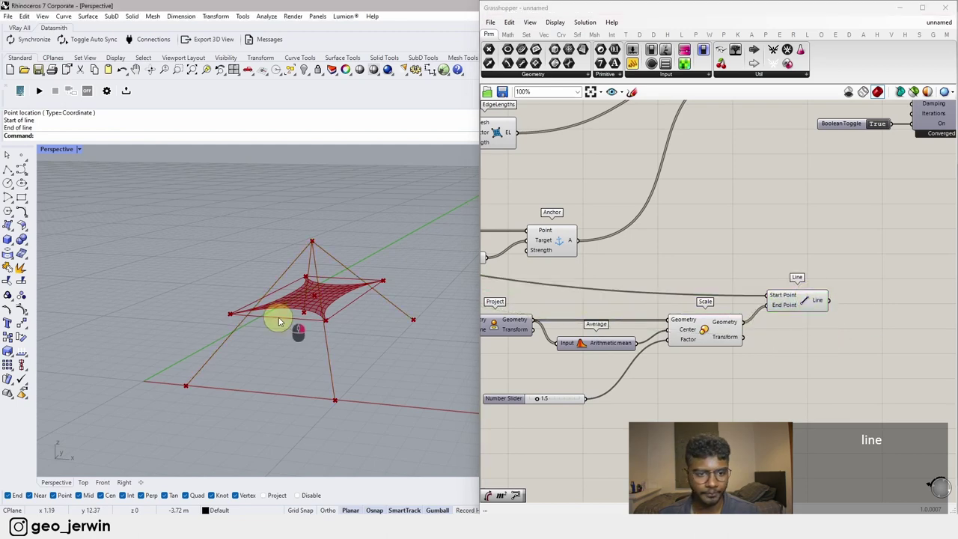
right_click_drag(279, 318, 357, 313)
right_click_drag(284, 360, 193, 299)
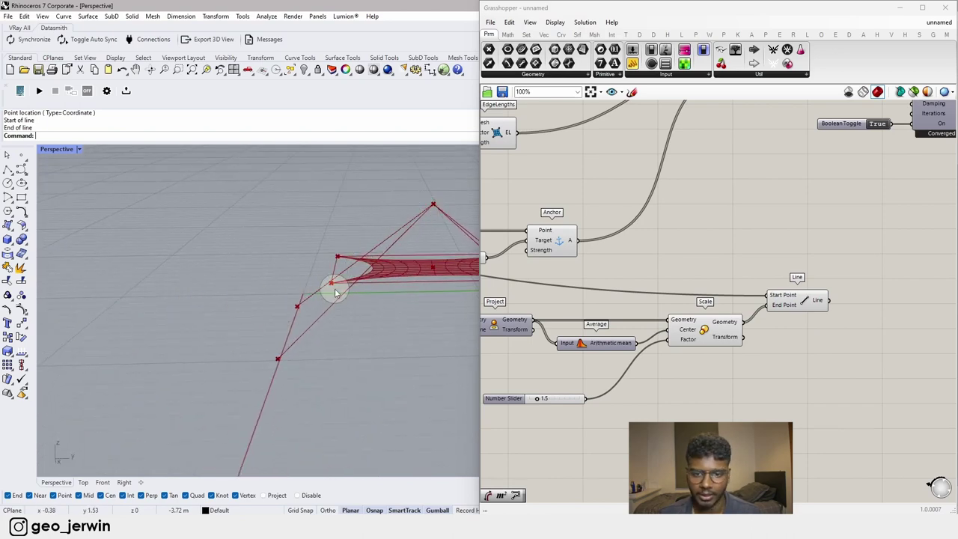
scroll(830, 300, "down", 3)
Step: Rewire the Line's End Point to the MeshCorners Corners output and place a copy of the Line component below it
left_click(831, 290)
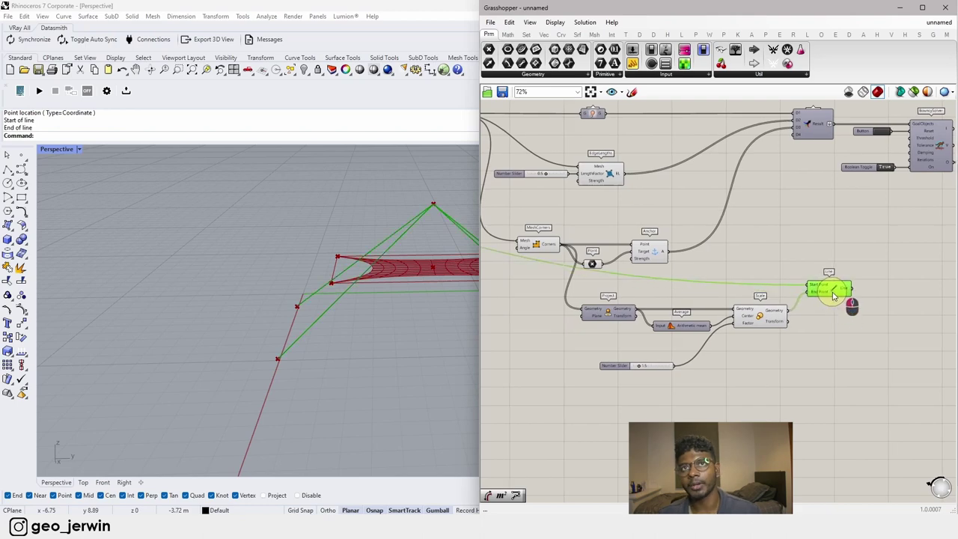
scroll(832, 293, "down", 1)
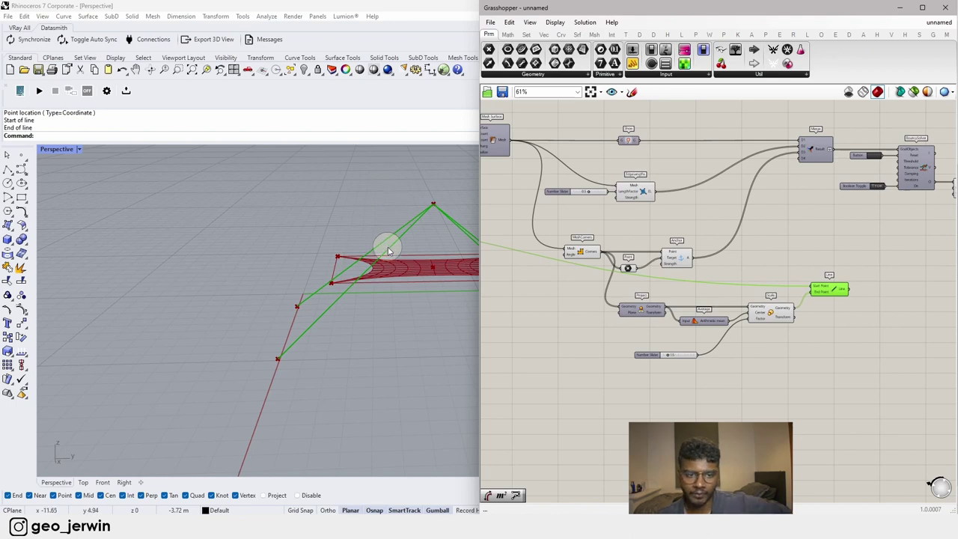
left_click_drag(844, 290, 836, 290)
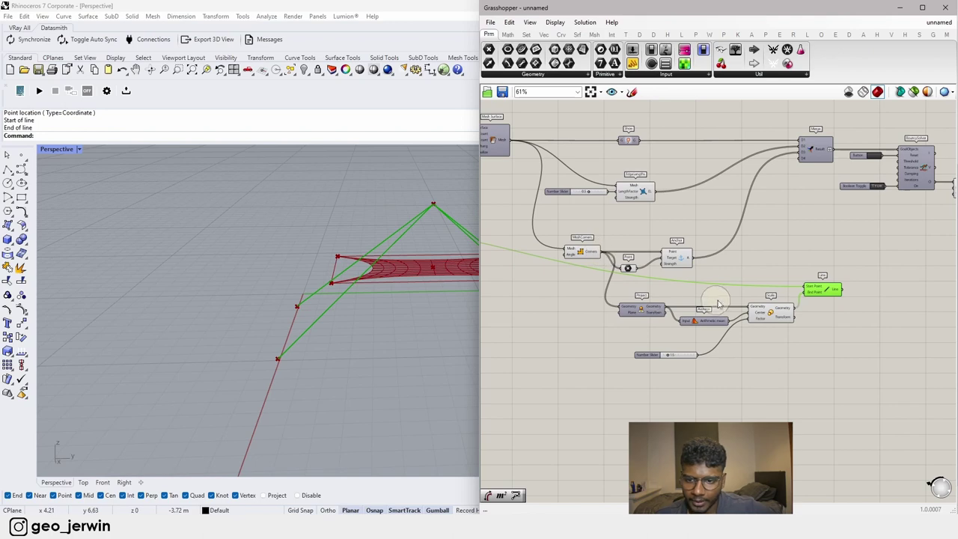
left_click_drag(599, 253, 854, 327)
left_click(857, 355)
scroll(844, 327, "up", 3)
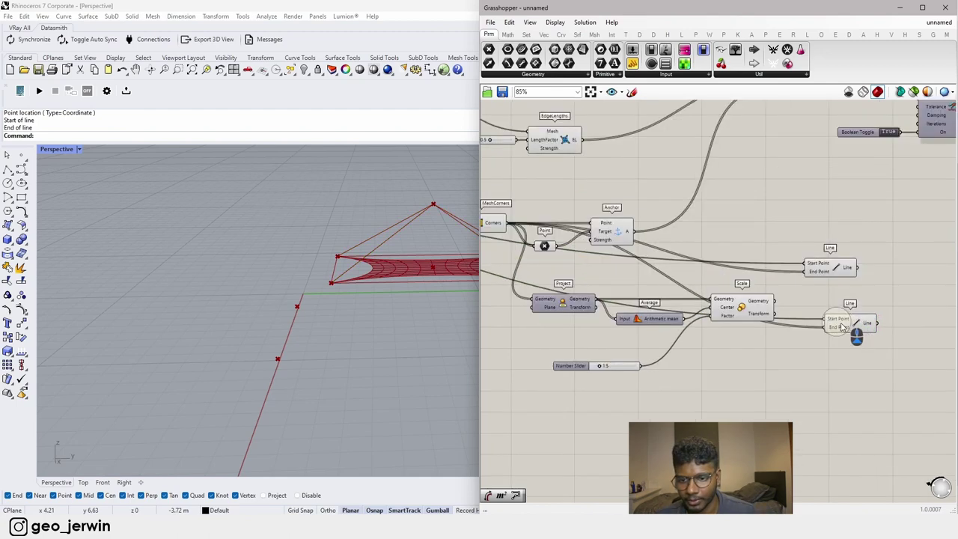
Step: Wire the copied Line with the MeshCorners Corners as Start Point and the Scale Geometry as End Point
left_click_drag(749, 293, 848, 294)
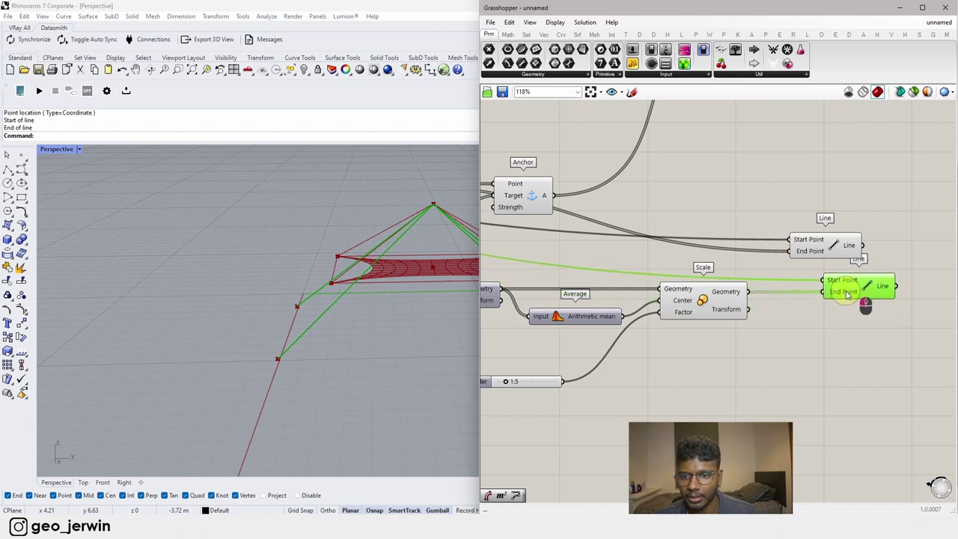
right_click_drag(579, 221, 669, 236)
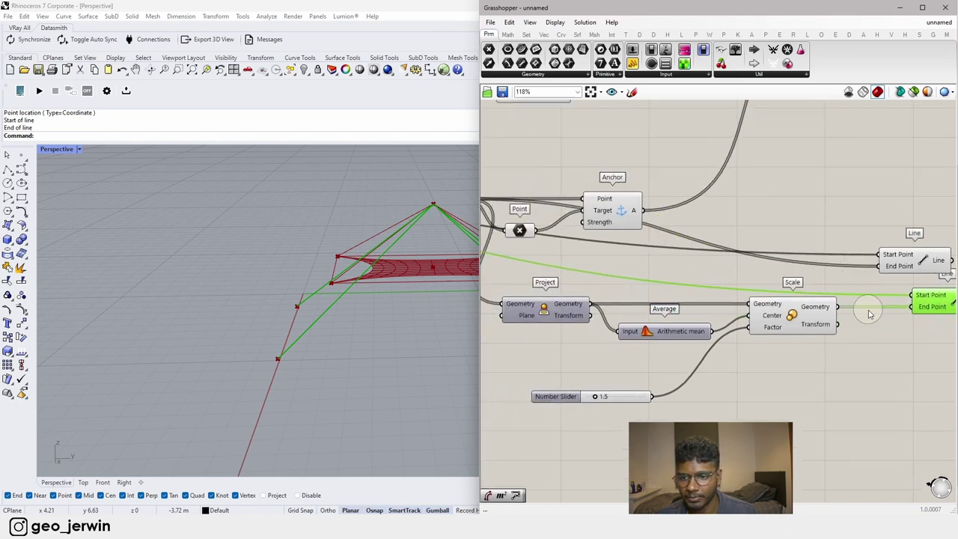
right_click_drag(673, 281, 790, 275)
scroll(636, 296, "down", 5)
left_click_drag(643, 244, 814, 290)
scroll(790, 298, "up", 3)
left_click(815, 326)
scroll(368, 325, "down", 2)
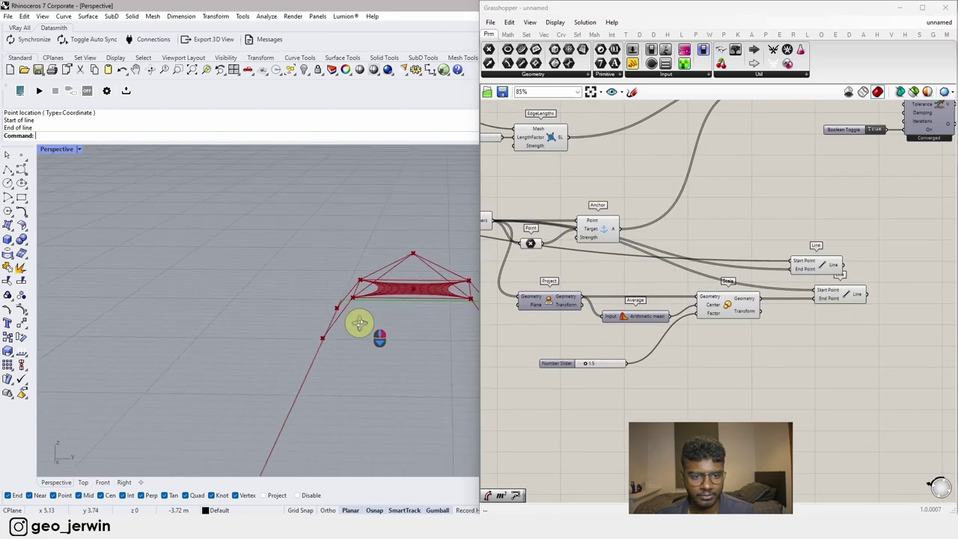
Step: Examine the number slider feeding Unit Z and the Move components driven by its vector
scroll(240, 342, "down", 2)
scroll(869, 317, "down", 3)
scroll(870, 318, "up", 5)
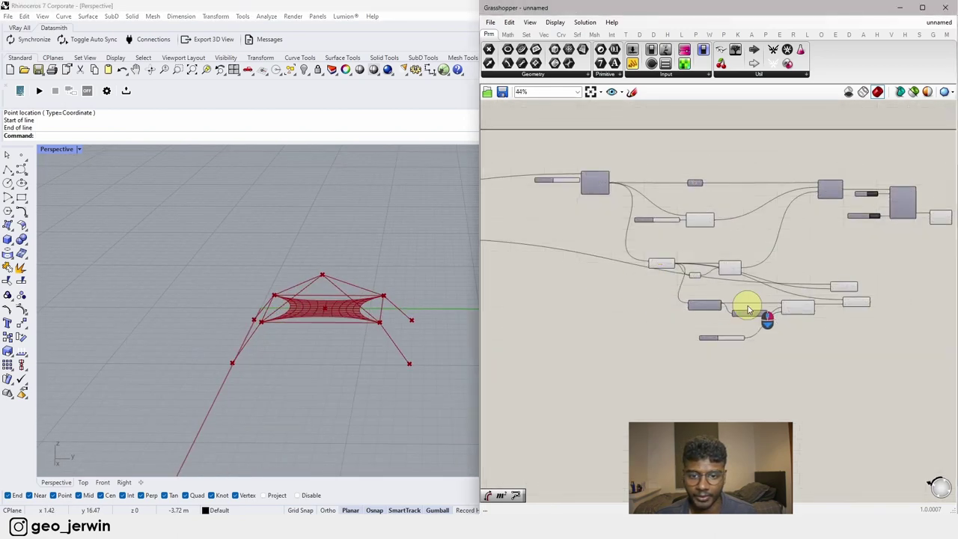
scroll(536, 307, "up", 3)
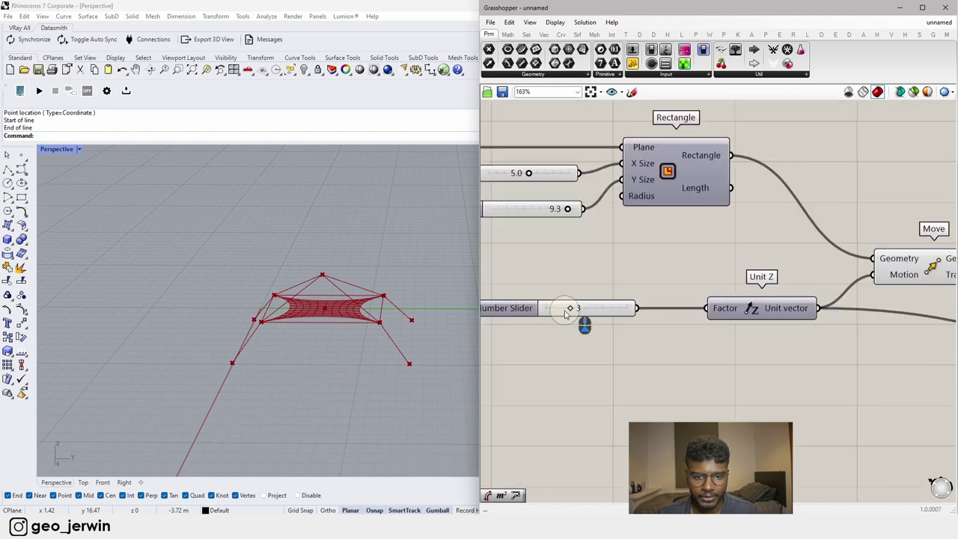
left_click_drag(577, 313, 573, 311)
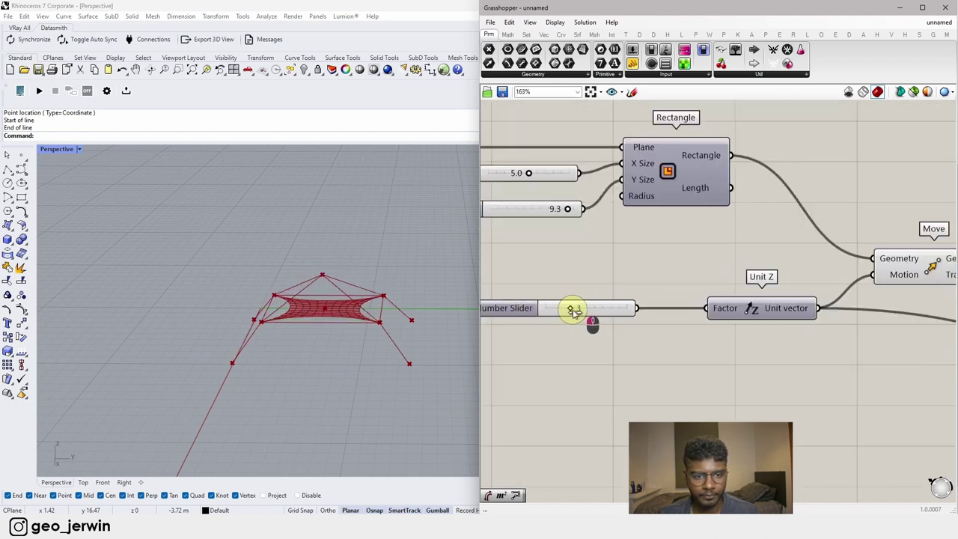
scroll(572, 311, "down", 8)
scroll(582, 359, "up", 9)
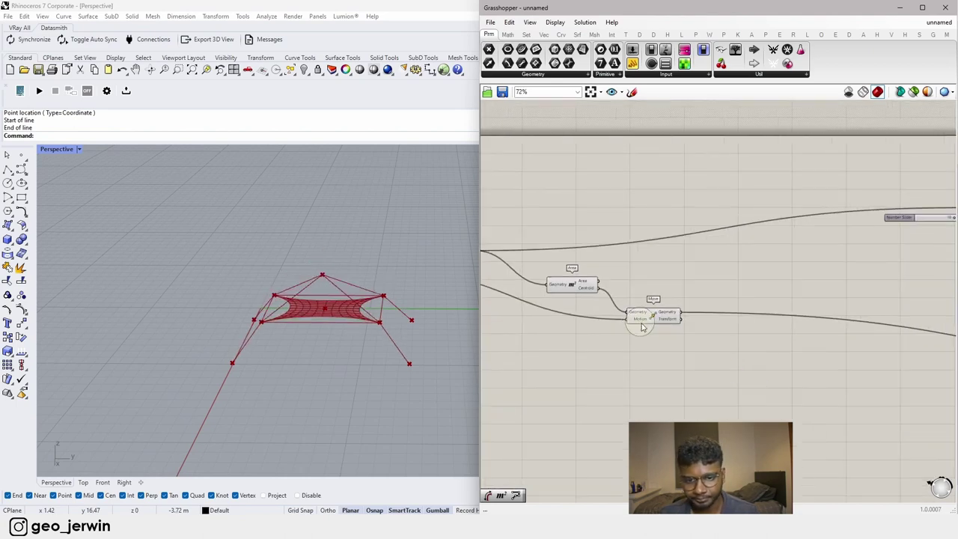
scroll(819, 329, "down", 9)
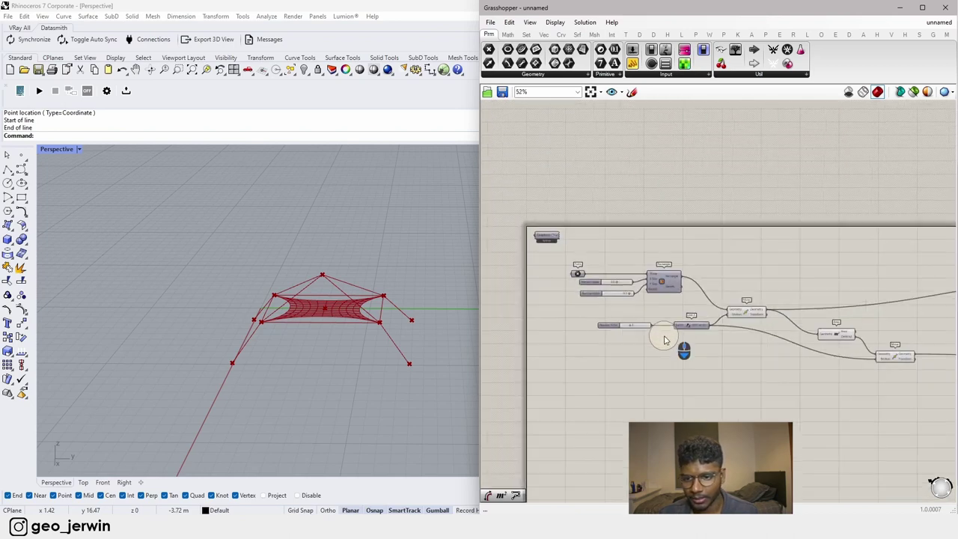
Step: Set the number slider feeding the Scale Factor to 1.9 and check the wider ground points from several angles
scroll(557, 331, "up", 7)
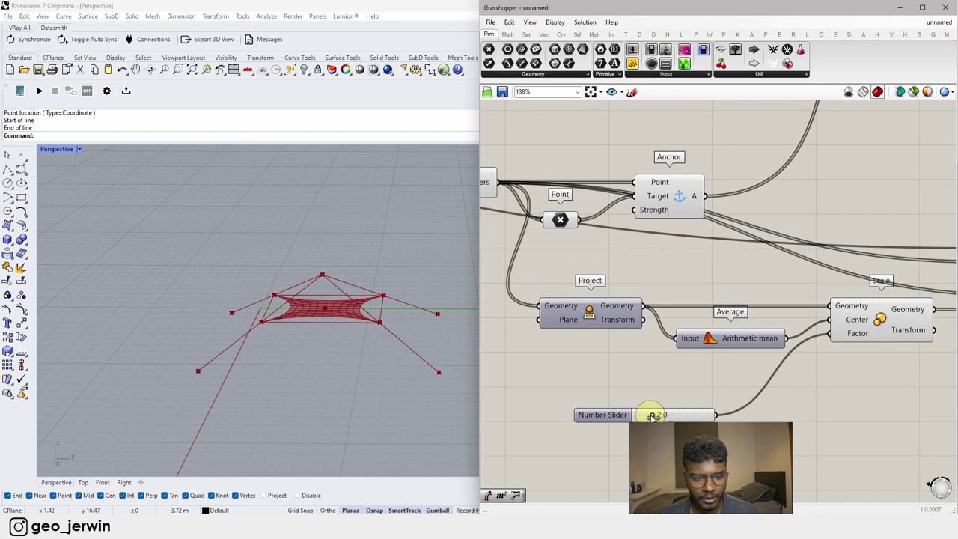
right_click_drag(378, 331, 444, 315)
scroll(346, 346, "down", 2)
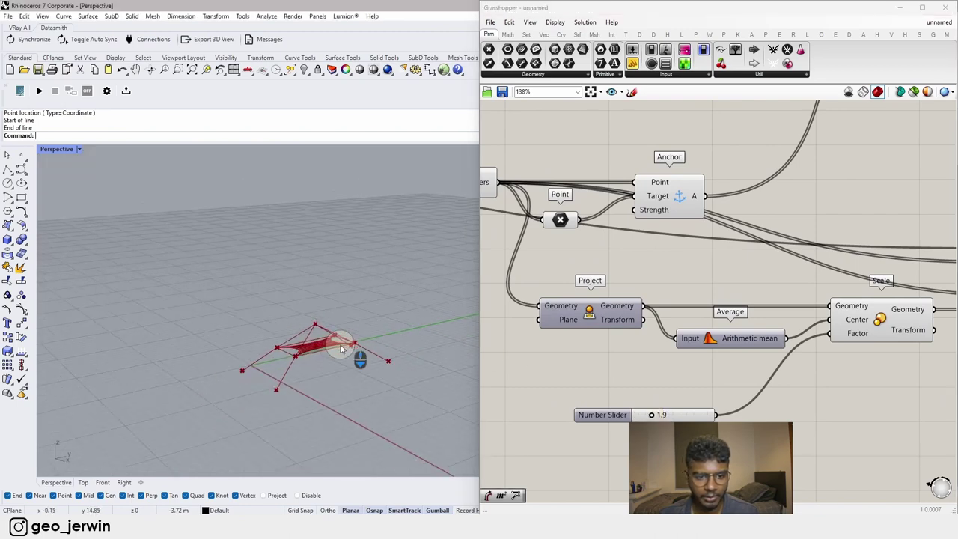
right_click_drag(346, 346, 242, 346)
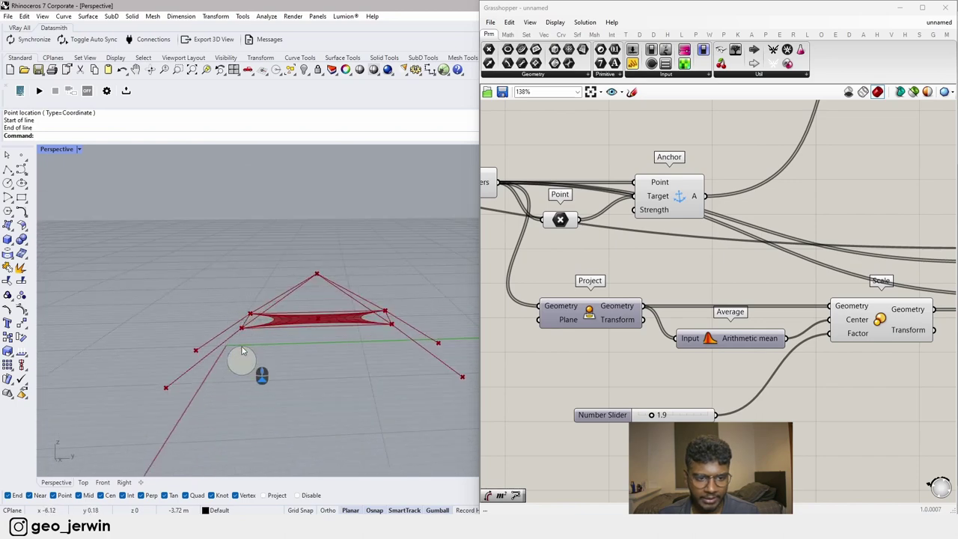
right_click_drag(419, 371, 359, 366)
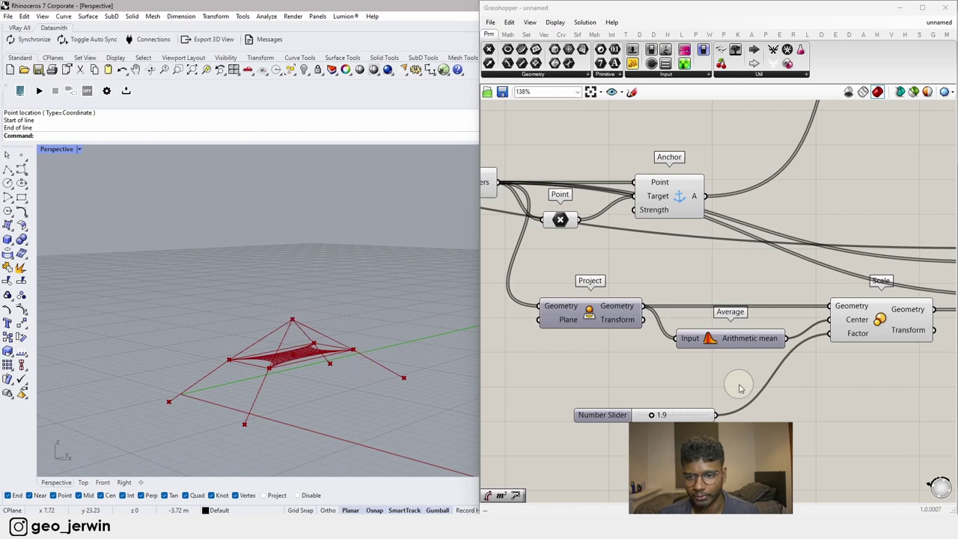
Step: Align the two existing Line components and add a third Line component above them
scroll(740, 387, "down", 3)
right_click_drag(786, 389, 719, 381)
scroll(652, 316, "up", 2)
right_click_drag(587, 307, 619, 310)
right_click_drag(771, 287, 654, 342)
right_click_drag(847, 334, 786, 330)
left_click_drag(771, 353, 797, 346)
double_click(768, 292)
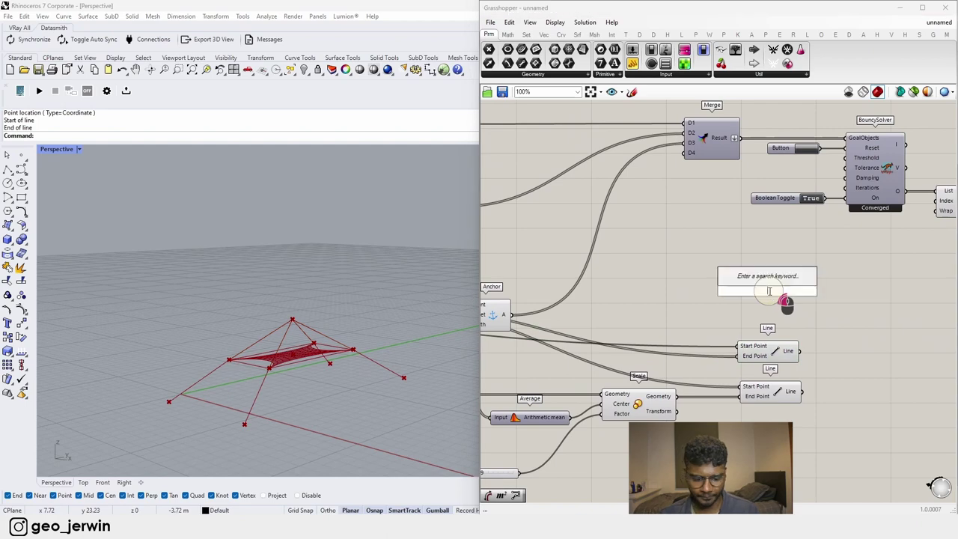
type("line")
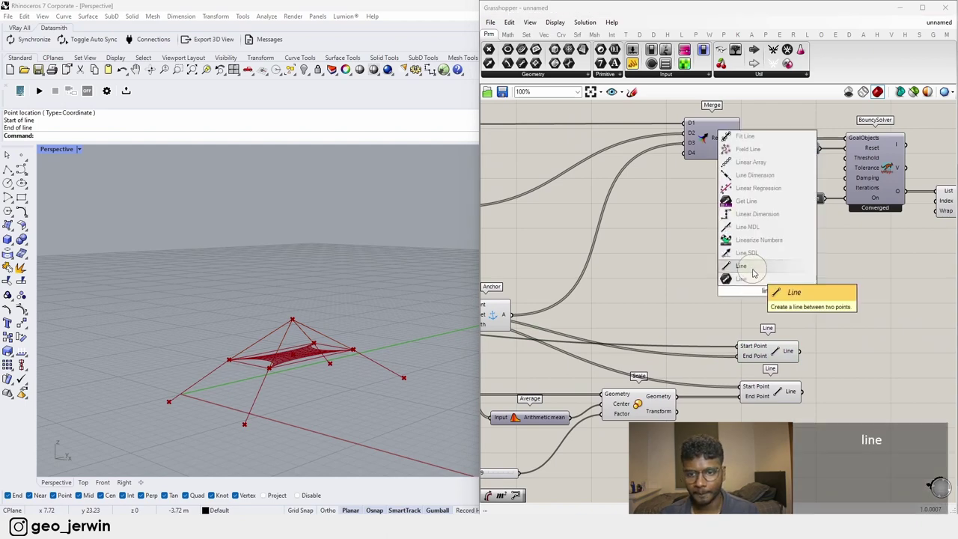
left_click(751, 269)
left_click_drag(775, 300, 784, 293)
Step: Insert a relay on the centroid Move's output wire and connect it to the new Line's Start Point
right_click_drag(675, 295, 791, 294)
right_click_drag(542, 330, 601, 331)
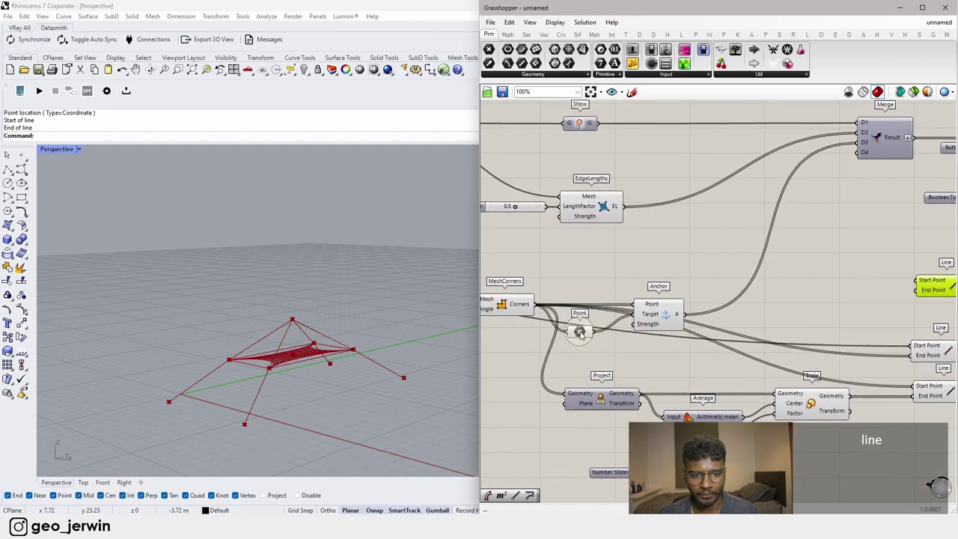
right_click_drag(531, 312, 581, 308)
right_click_drag(763, 383, 633, 346)
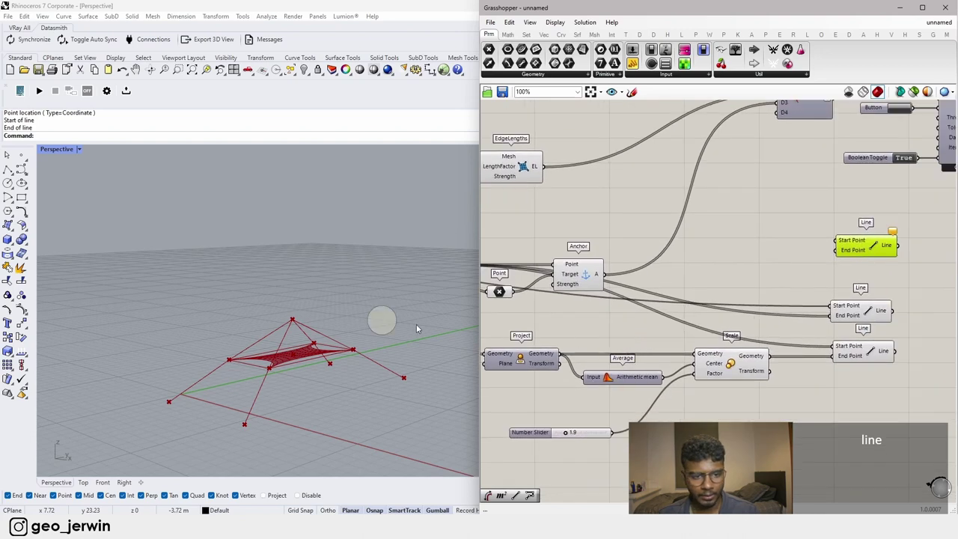
right_click_drag(554, 215, 845, 289)
scroll(843, 290, "down", 4)
right_click_drag(534, 284, 603, 279)
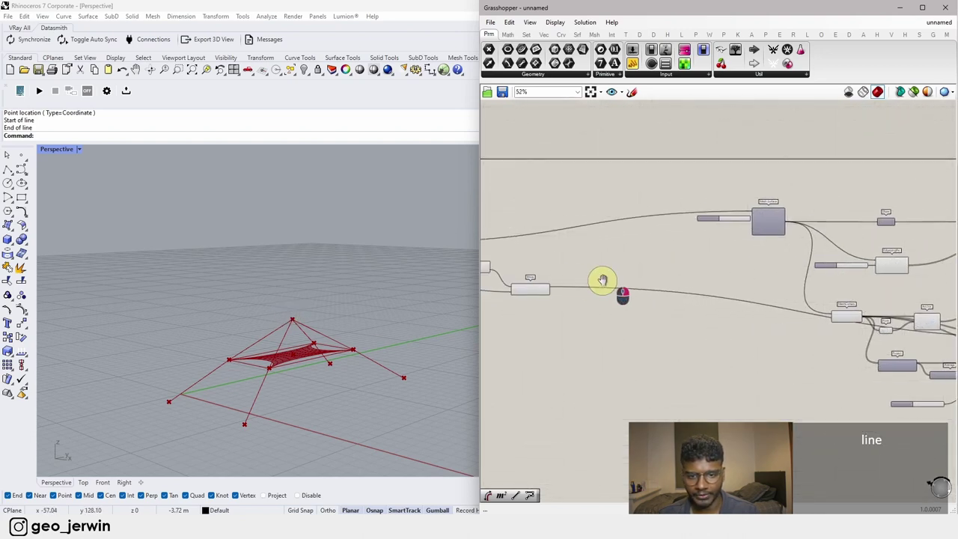
scroll(537, 288, "up", 3)
scroll(537, 288, "down", 3)
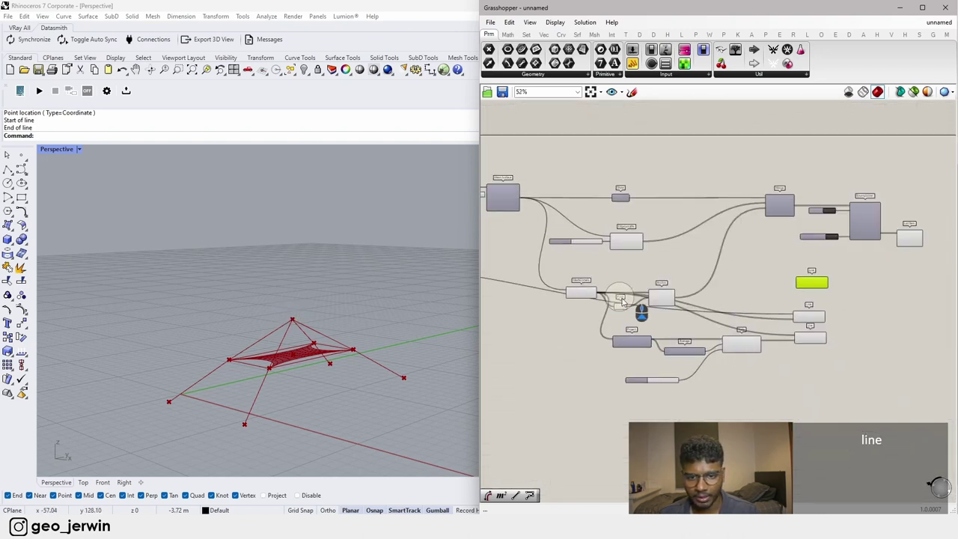
left_click_drag(520, 290, 802, 285)
scroll(808, 288, "up", 4)
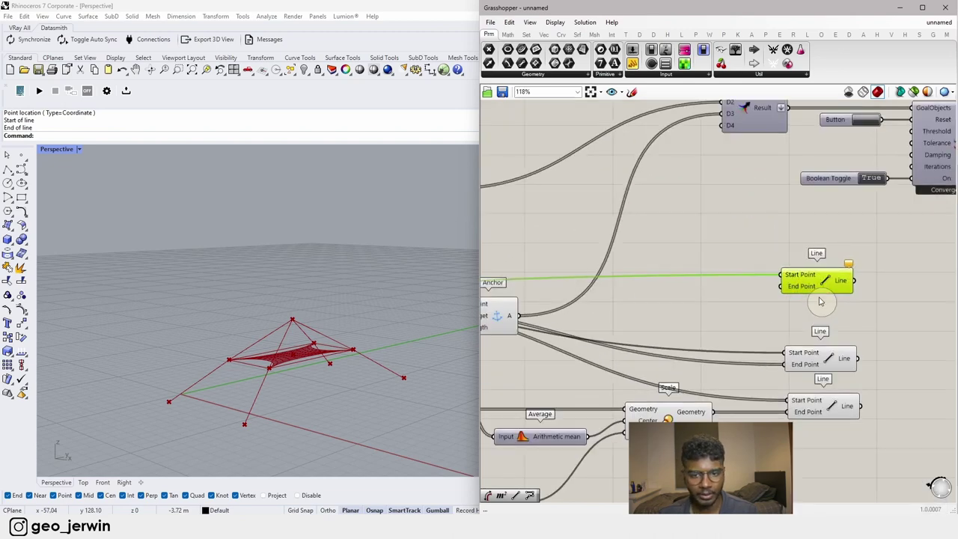
Step: Connect the Average's Arithmetic mean output to the new Line's End Point to form the central vertical line
scroll(778, 311, "down", 2)
left_click(803, 292)
scroll(812, 303, "down", 2)
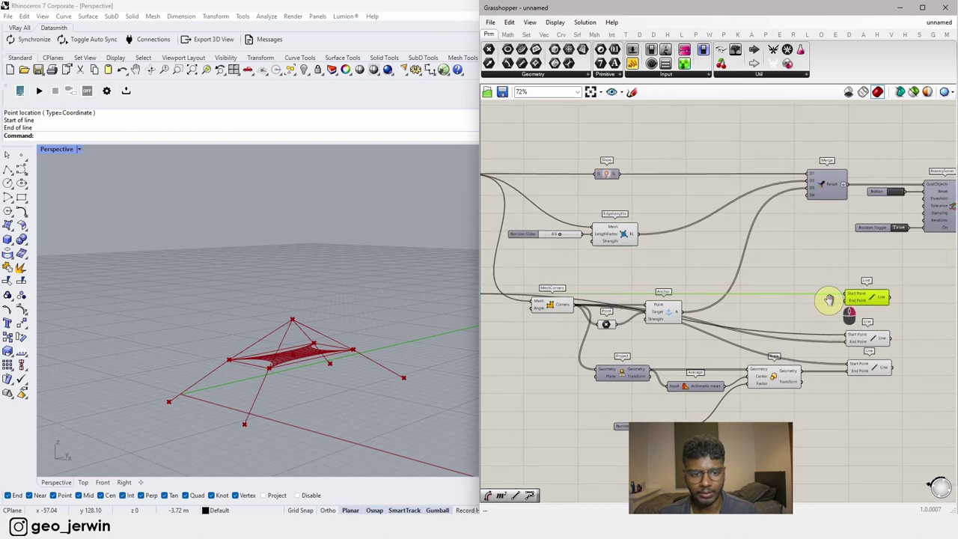
scroll(928, 314, "up", 4)
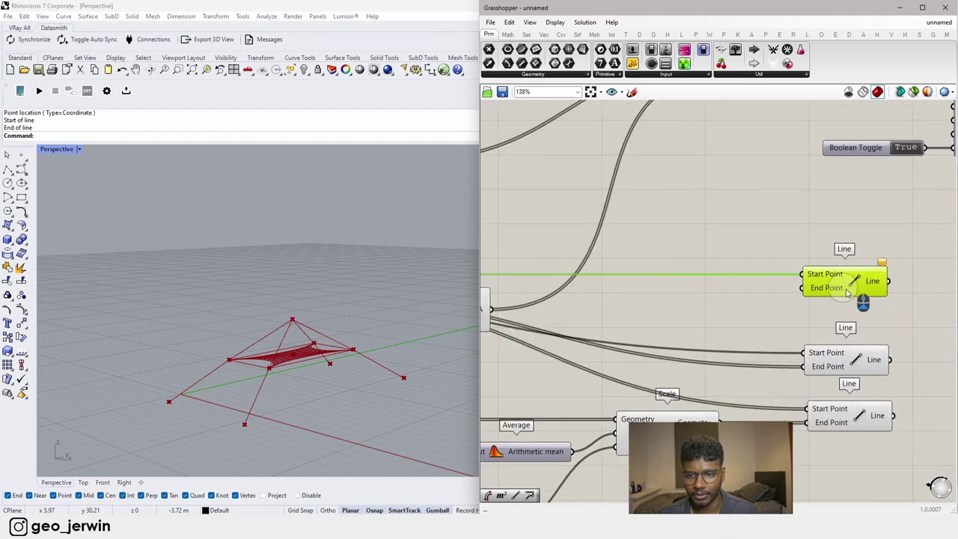
scroll(853, 299, "down", 4)
scroll(761, 366, "up", 2)
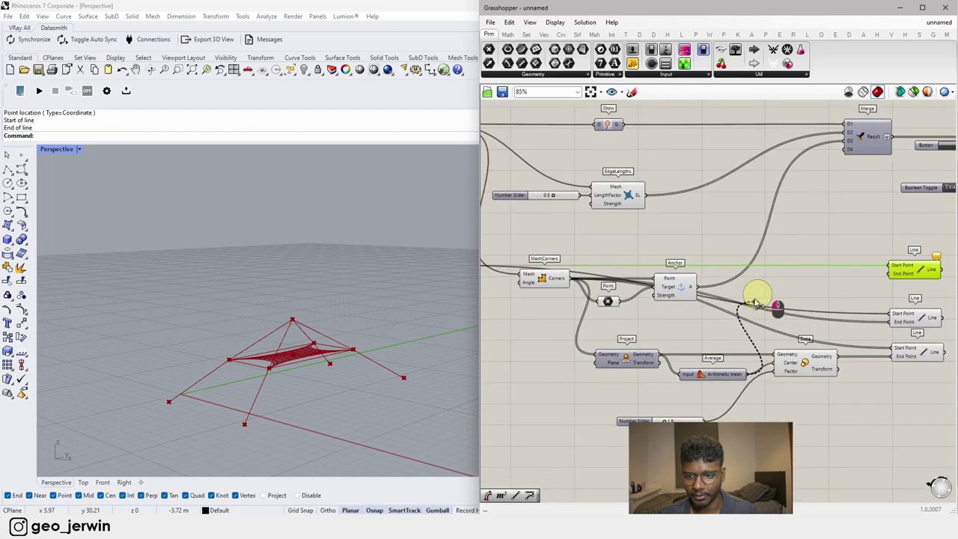
left_click_drag(756, 303, 891, 273)
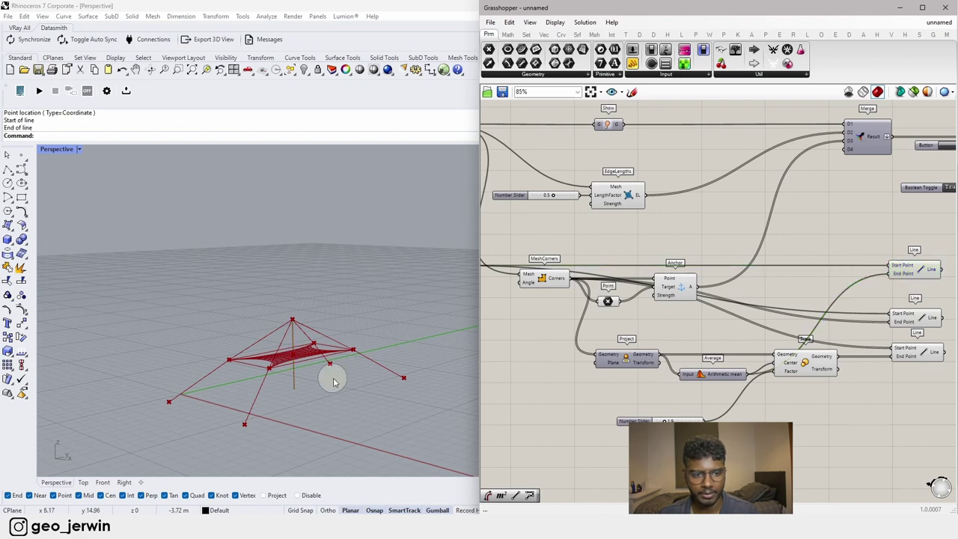
right_click_drag(289, 376, 315, 400)
scroll(745, 320, "down", 4)
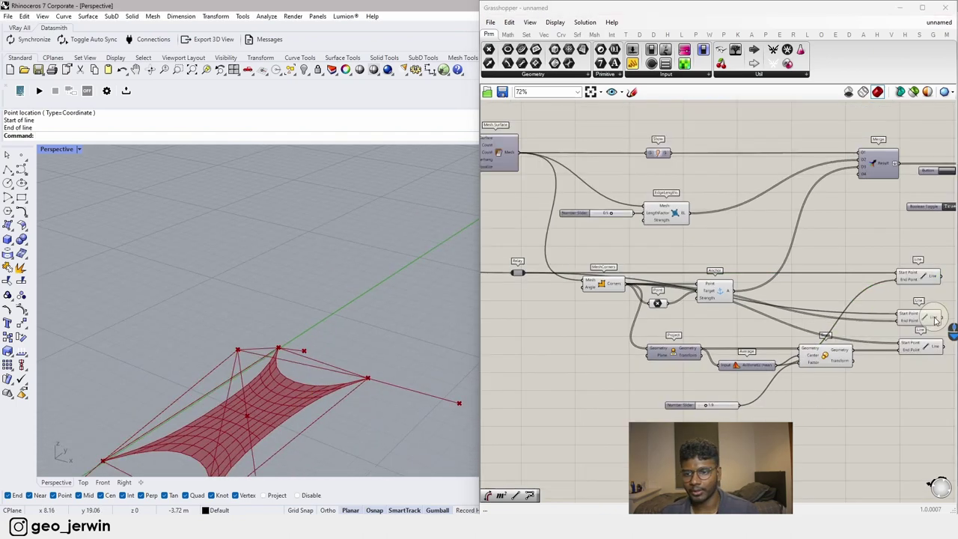
Step: Shift the Merge, BouncySolver, its button and toggle, and the list component farther right to make room
right_click_drag(812, 302, 564, 312)
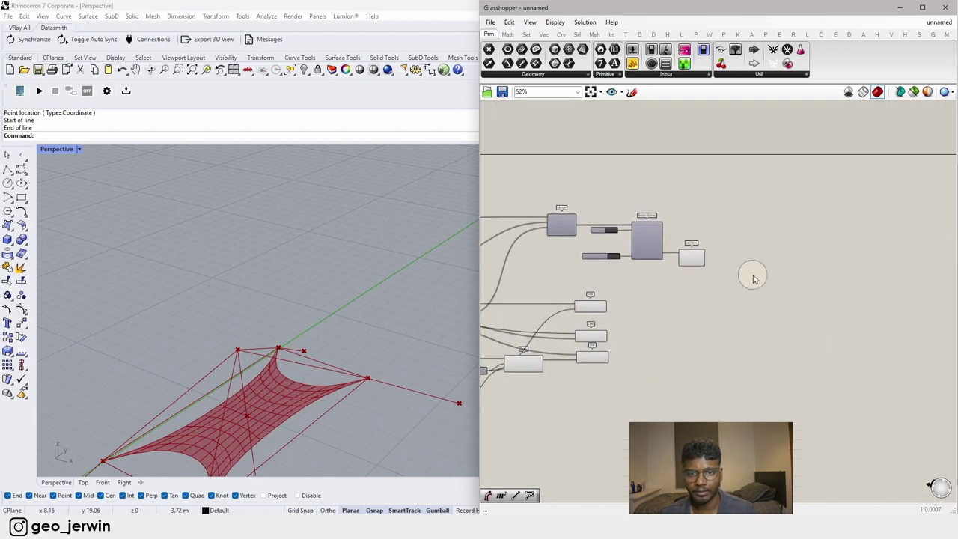
left_click_drag(793, 277, 516, 179)
left_click_drag(569, 220, 754, 219)
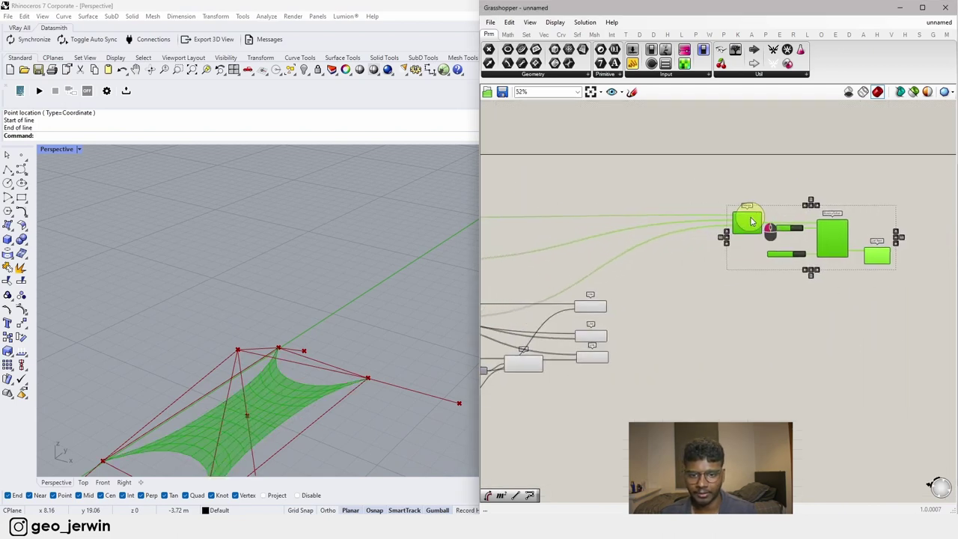
right_click_drag(641, 297, 830, 274)
left_click(859, 290)
Step: Spread out the Line, Scale, Project, Average and factor slider components below the anchors, straightening the Scale and lowest Line
left_click_drag(839, 373, 720, 271)
left_click_drag(788, 290, 833, 341)
left_click_drag(542, 330, 677, 372)
left_click(791, 414)
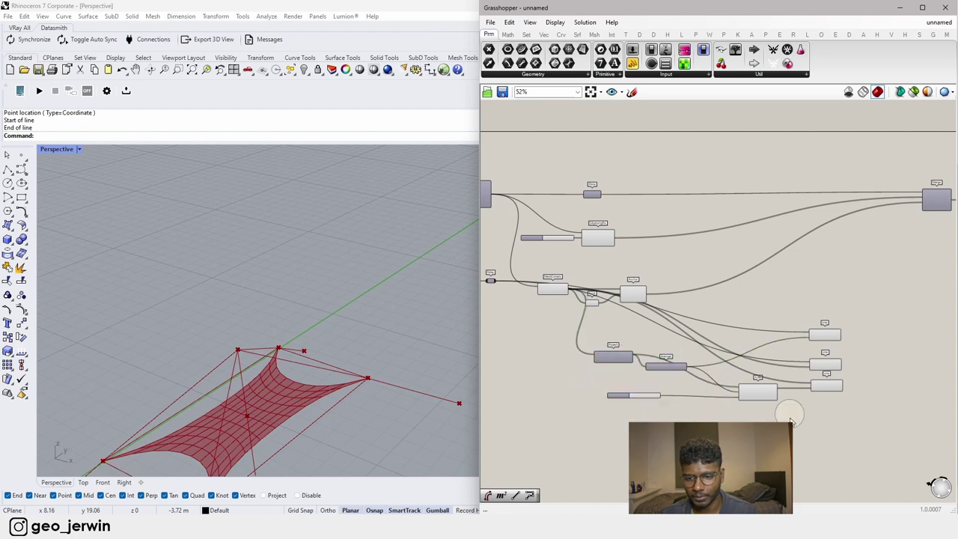
scroll(788, 396, "up", 4)
left_click_drag(742, 395, 758, 392)
left_click_drag(857, 385, 860, 381)
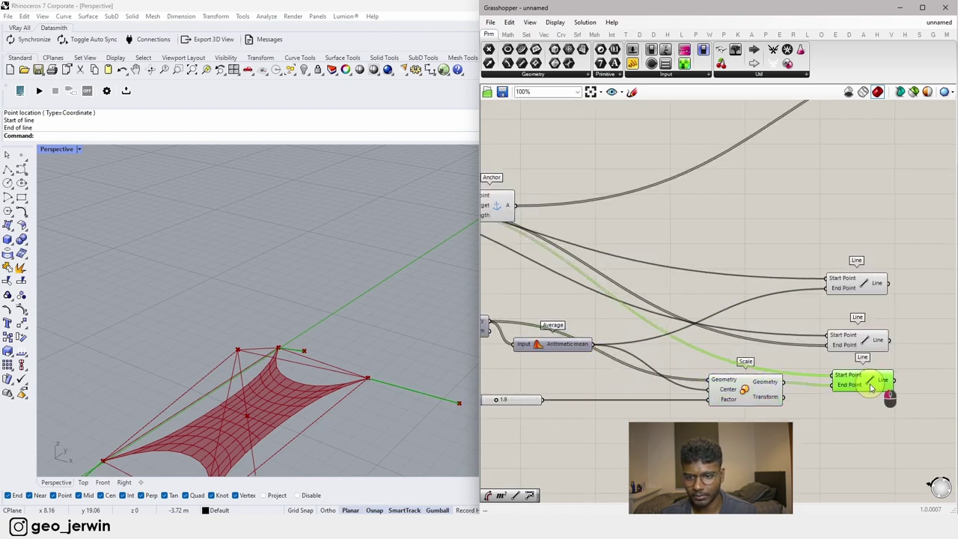
scroll(815, 359, "down", 5)
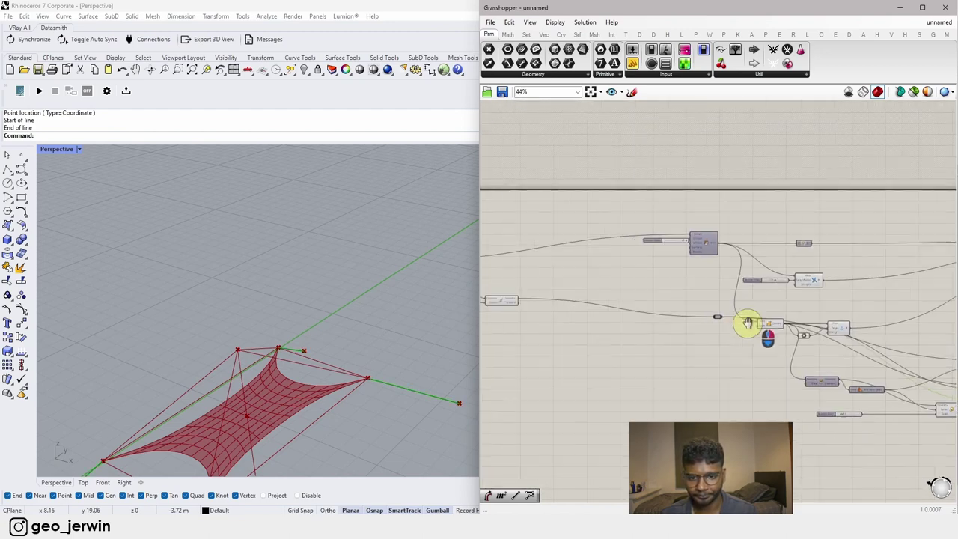
Step: Move the relay beside the centroid Move component, and shift the Area, Move and relay downstream toward the line components
left_click_drag(755, 328, 571, 299)
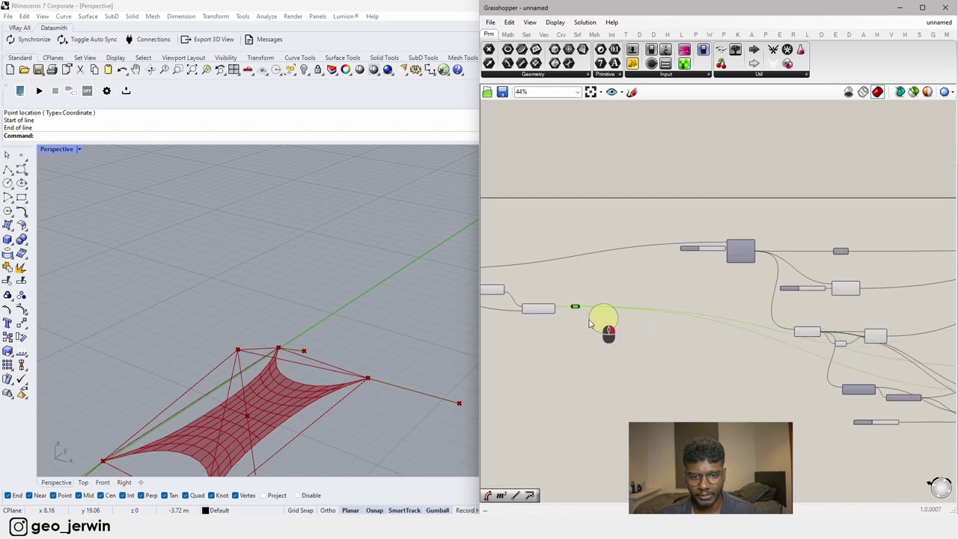
right_click_drag(588, 323, 700, 322)
scroll(551, 293, "up", 4)
left_click_drag(590, 259, 814, 379)
scroll(812, 376, "down", 7)
right_click_drag(808, 375, 698, 366)
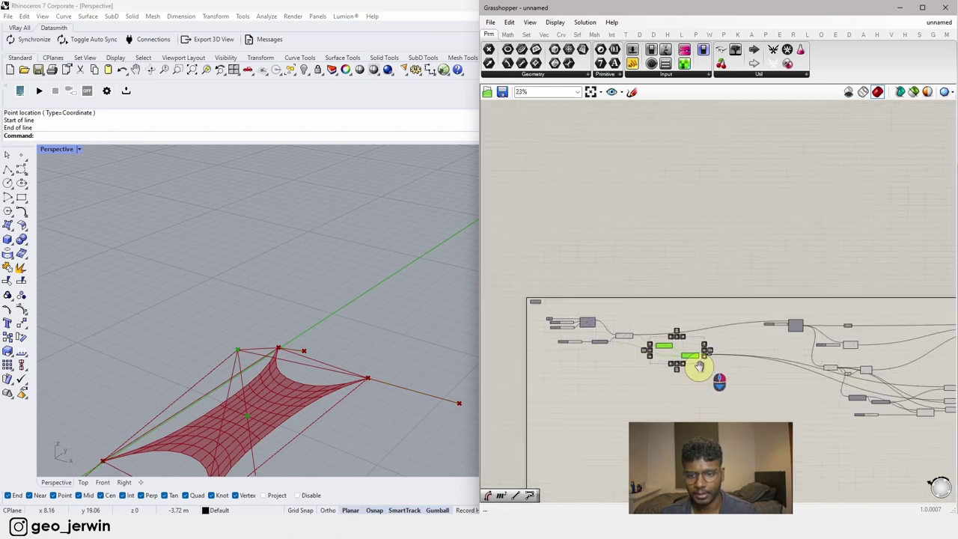
scroll(699, 366, "up", 3)
left_click_drag(657, 342, 840, 408)
scroll(576, 344, "down", 3)
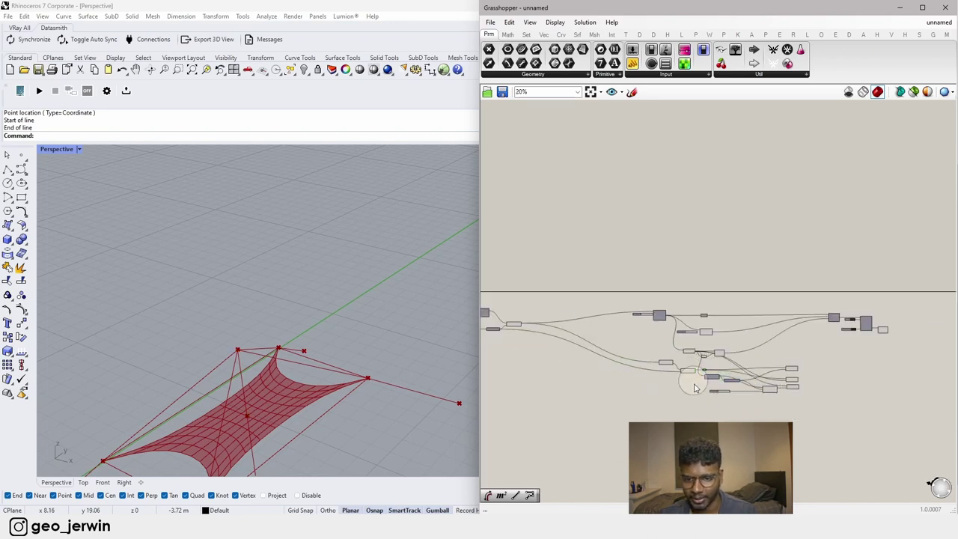
Step: Place the Area, Move and relay components in a row just above Project and Average, below the anchors
scroll(694, 388, "up", 6)
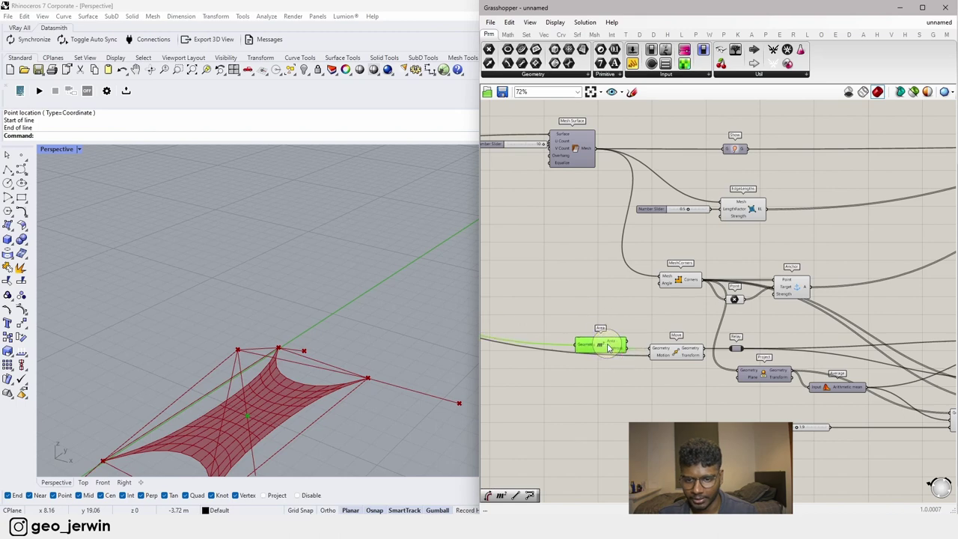
scroll(609, 346, "down", 4)
key("ctrl+g")
left_click_drag(729, 342, 730, 342)
scroll(679, 337, "up", 4)
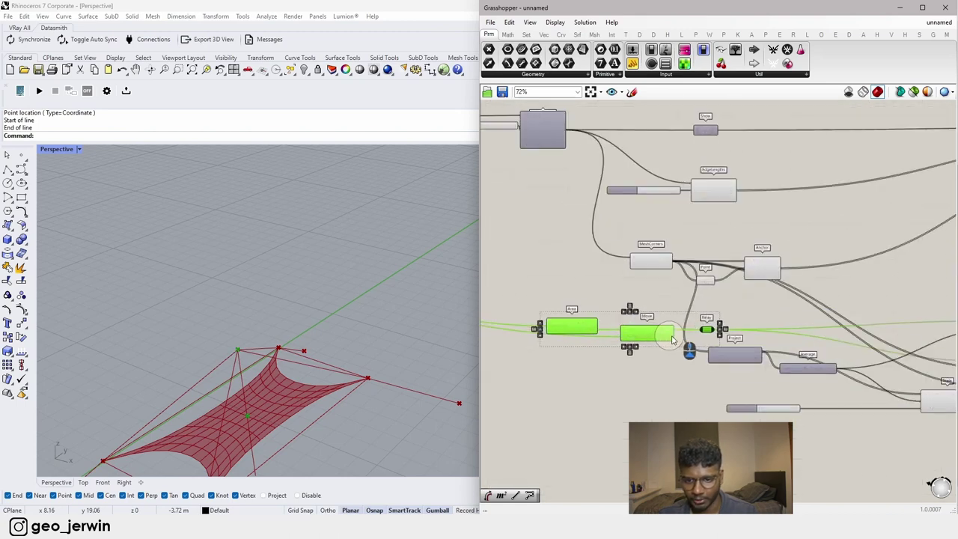
left_click_drag(660, 338, 831, 340)
left_click(879, 312)
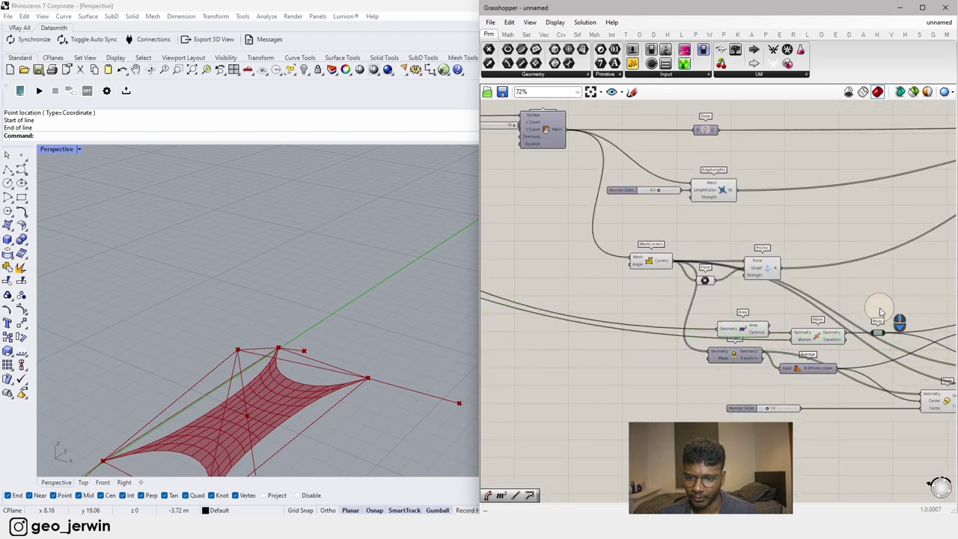
Step: Lower the central vertical Line component so it lines up with the relay and sits closer to the other Lines
scroll(879, 312, "down", 3)
right_click_drag(878, 312, 696, 314)
scroll(779, 311, "up", 4)
left_click_drag(782, 343, 783, 360)
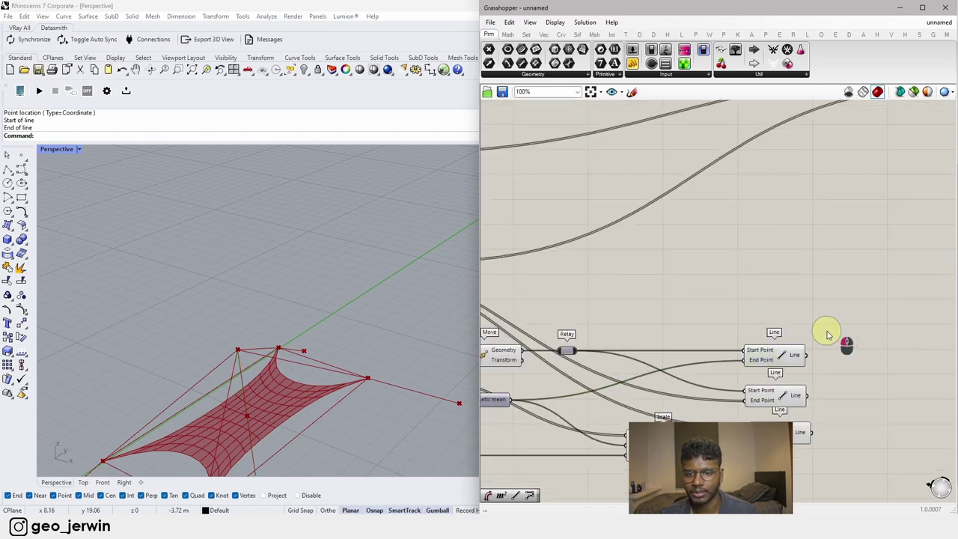
Step: Group the Area, Move, relay, Project, Average, Scale, factor slider and three Line components
scroll(793, 337, "down", 3)
left_click_drag(521, 316, 895, 420)
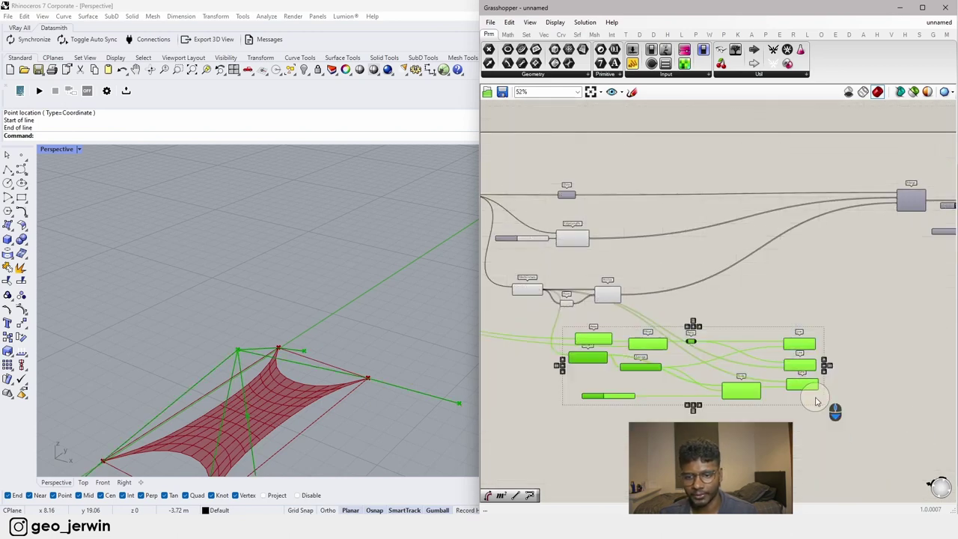
scroll(701, 402, "down", 4)
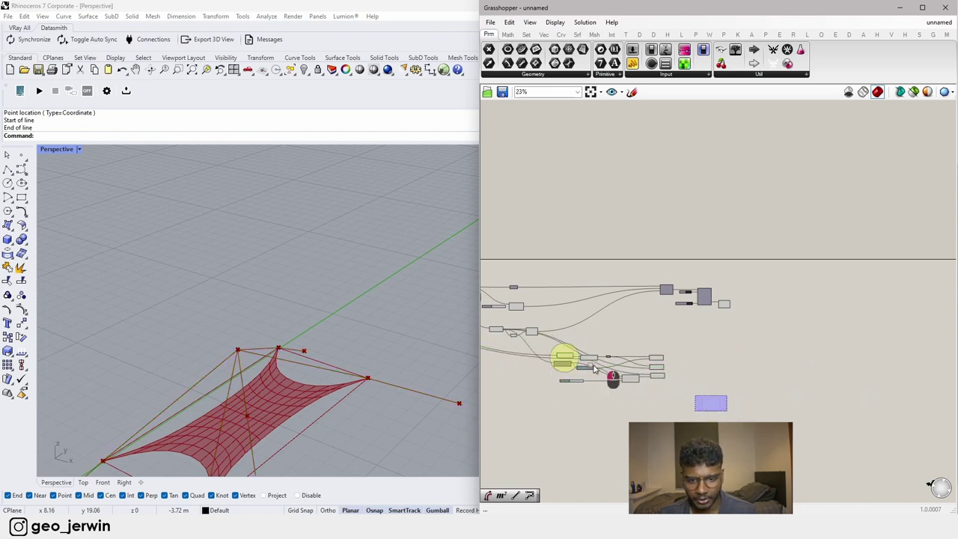
left_click_drag(543, 349, 543, 349)
key("g")
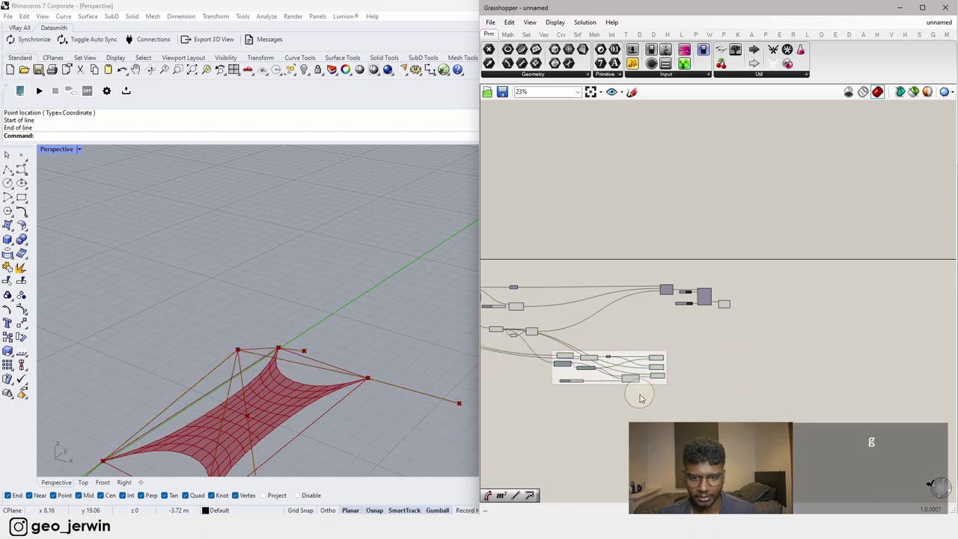
Step: Shift the new group slightly right, and move the Merge, button, toggle, BouncySolver and list component farther right
scroll(586, 386, "up", 2)
scroll(738, 396, "down", 3)
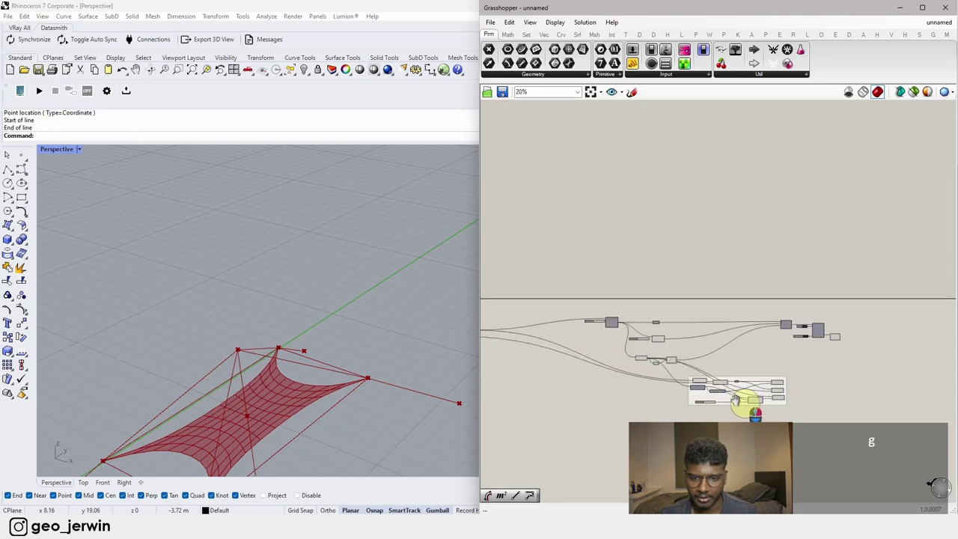
right_click_drag(695, 365, 682, 378)
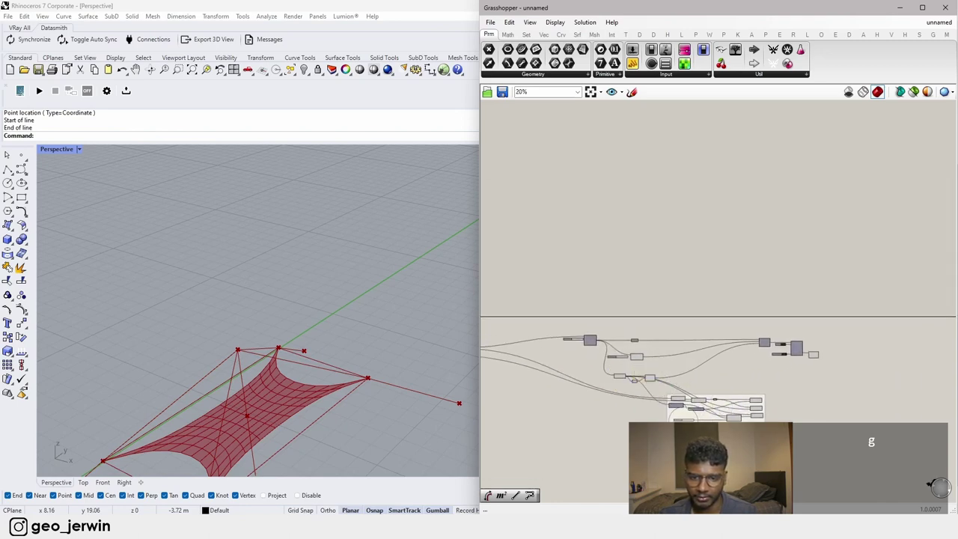
left_click_drag(675, 418, 716, 417)
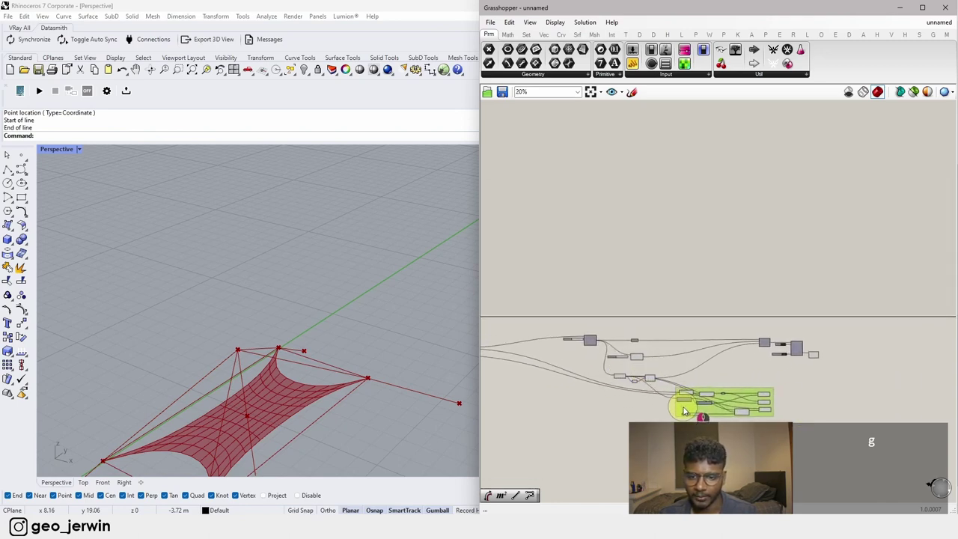
right_click_drag(799, 376, 727, 389)
left_click_drag(791, 388, 679, 335)
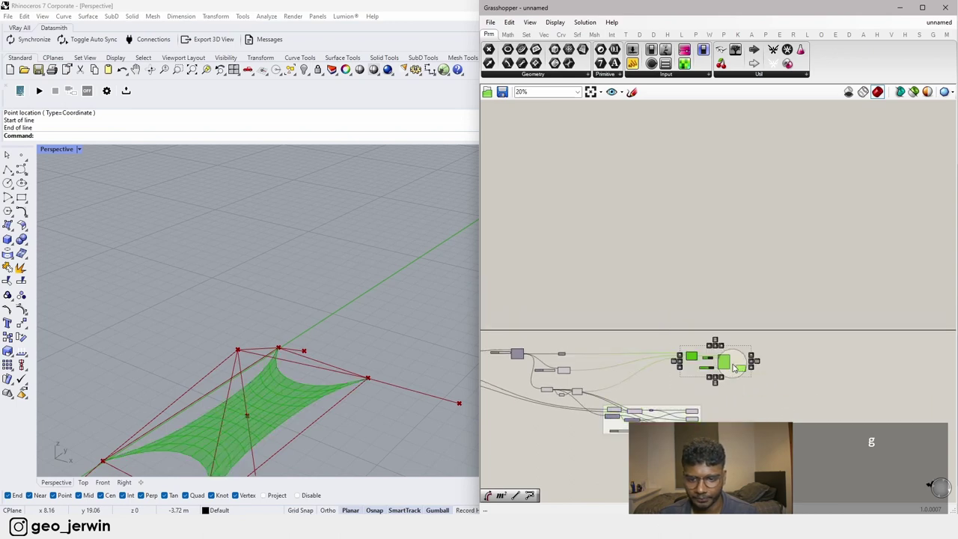
left_click_drag(729, 366, 788, 367)
left_click(745, 401)
Step: Move the group of line components farther right so it sits clear of the Anchor component
scroll(678, 428, "up", 3)
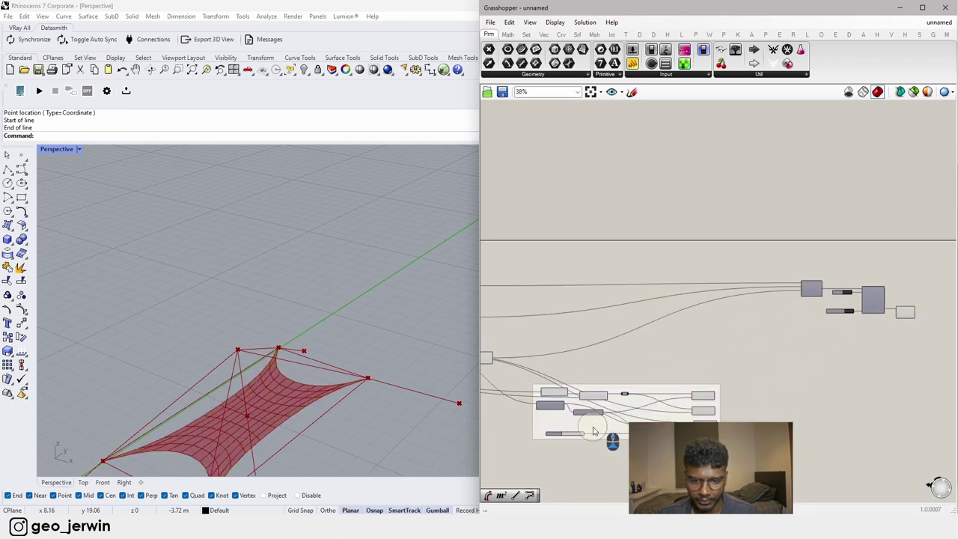
left_click_drag(593, 430, 652, 427)
left_click(725, 327)
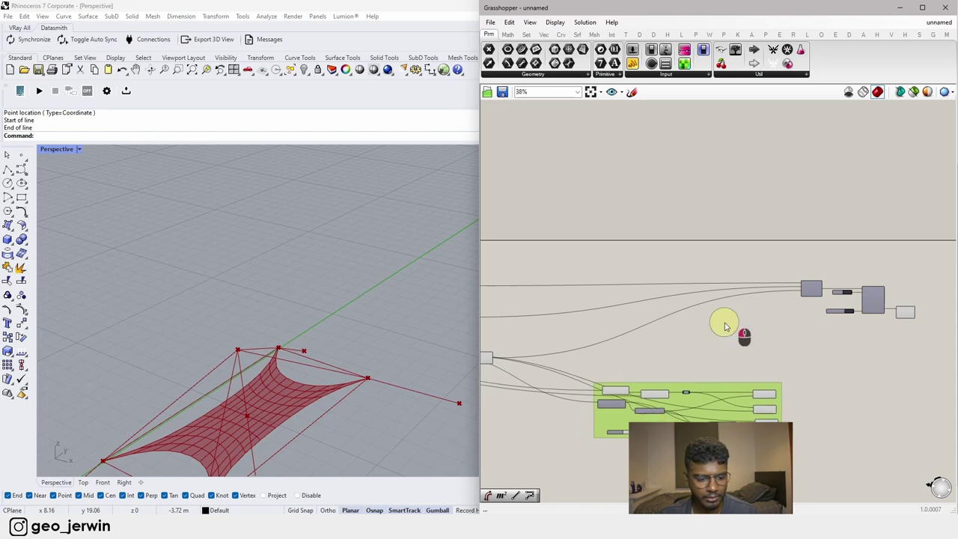
right_click_drag(647, 360, 750, 361)
right_click_drag(692, 378, 778, 365)
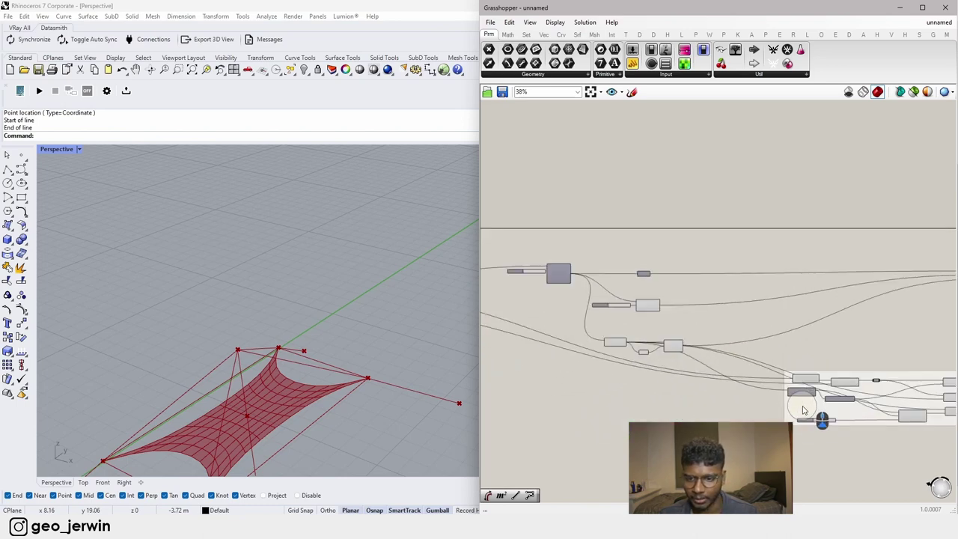
mouse_move(804, 416)
left_mouse_down()
mouse_move(830, 363)
mouse_move(810, 357)
mouse_move(791, 383)
mouse_move(788, 343)
mouse_move(809, 414)
left_mouse_up()
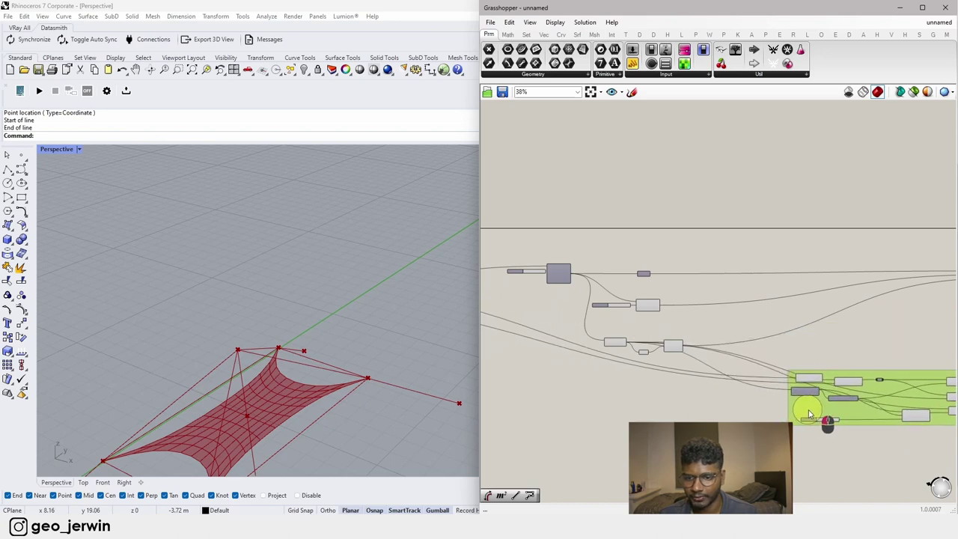
left_click(847, 347)
Step: Move the Merge, BouncySolver, its button and toggle, and the list component right again to leave space beyond the group
right_click_drag(847, 346, 728, 352)
right_click_drag(914, 338, 721, 338)
left_click_drag(855, 338, 652, 252)
left_click_drag(751, 295, 781, 298)
left_click(785, 330)
Step: Disable the preview of the group's Area, Move, relay, Project, Average and Scale components, leaving the Lines shown
right_click_drag(661, 404, 871, 367)
scroll(746, 396, "up", 3)
left_click_drag(815, 435, 552, 292)
middle_click(575, 331)
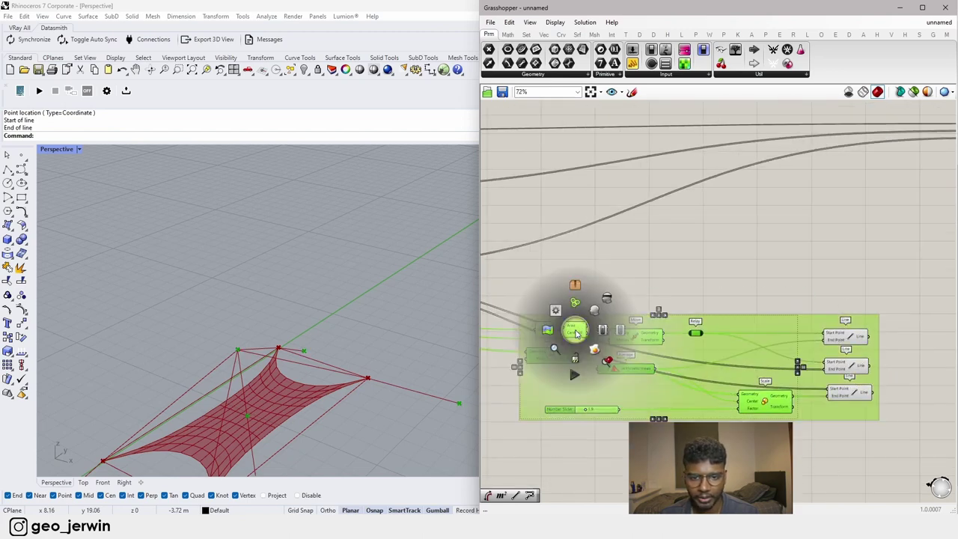
left_click(608, 301)
left_click(666, 277)
scroll(348, 335, "down", 7)
right_click_drag(352, 301, 351, 295)
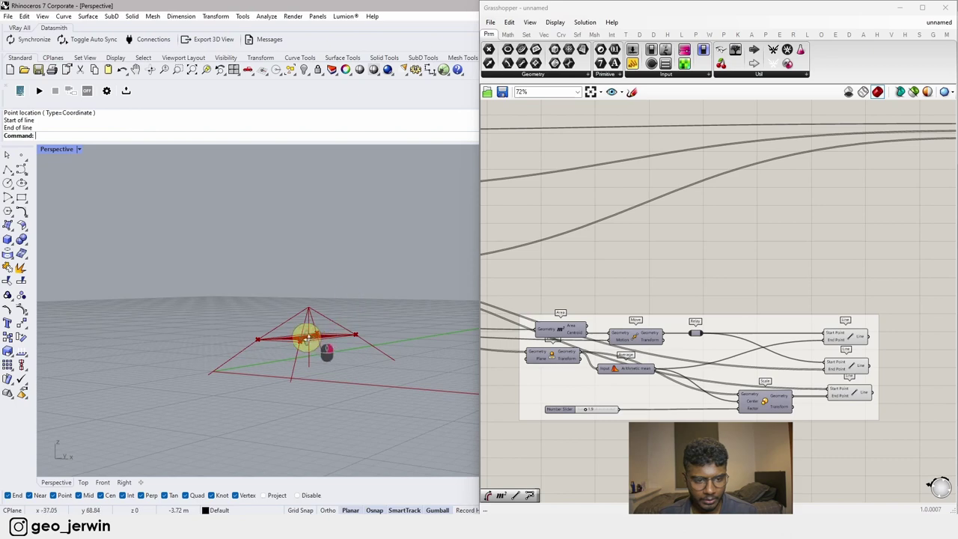
right_click_drag(306, 338, 300, 338)
scroll(251, 342, "up", 2)
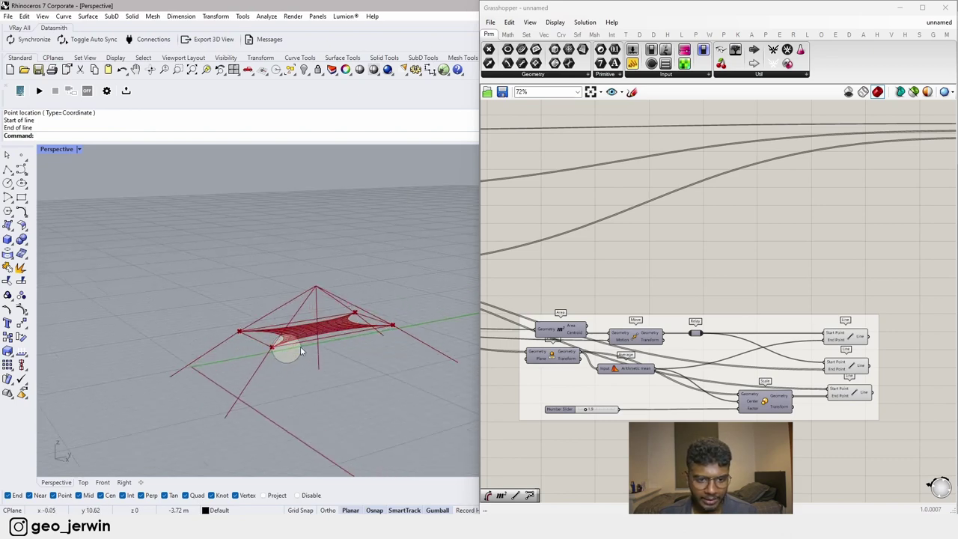
Step: Disable the preview of the Move component that raises the rectangle along Unit Z
scroll(654, 311, "down", 4)
right_click_drag(633, 288, 835, 310)
scroll(645, 272, "up", 5)
scroll(764, 302, "down", 5)
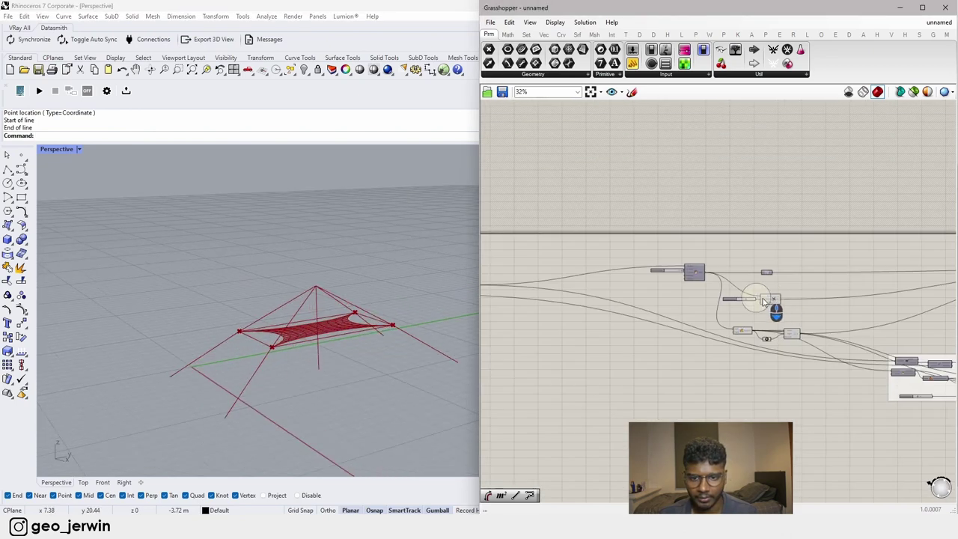
scroll(763, 300, "up", 7)
left_click(700, 337)
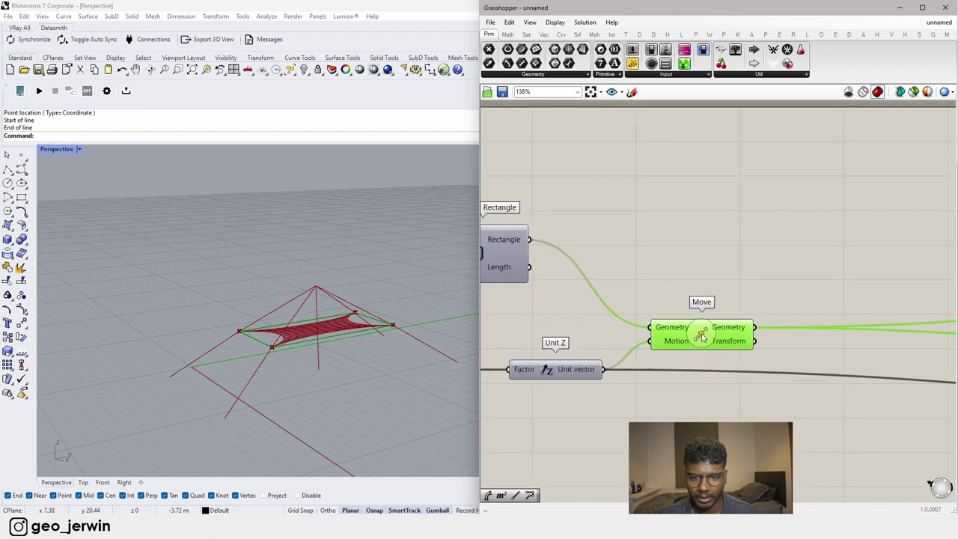
scroll(712, 328, "down", 1)
middle_click(712, 328)
left_click(742, 299)
left_click(764, 279)
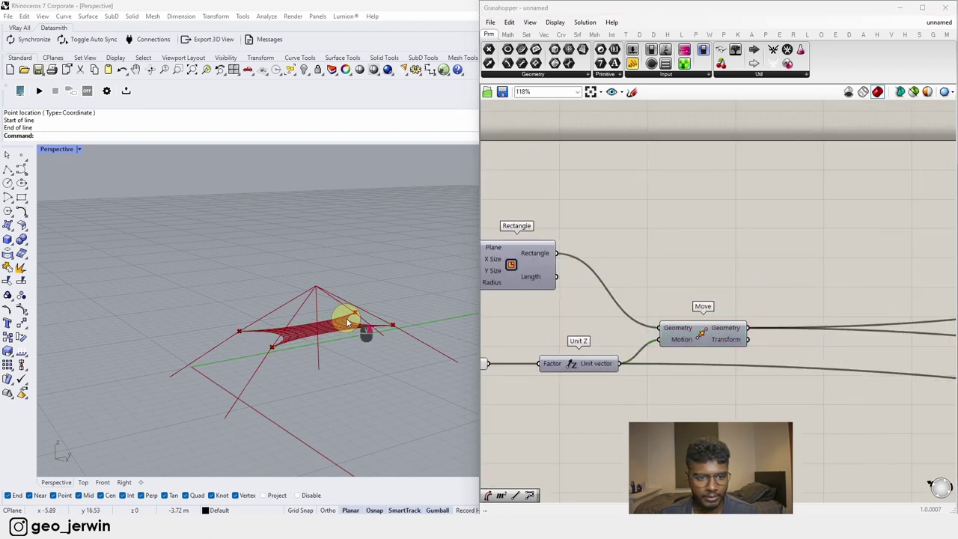
Step: Examine the canopy mesh, its corners and the connecting lines from several angles in the perspective view
right_click_drag(349, 320, 269, 333)
scroll(330, 303, "up", 10)
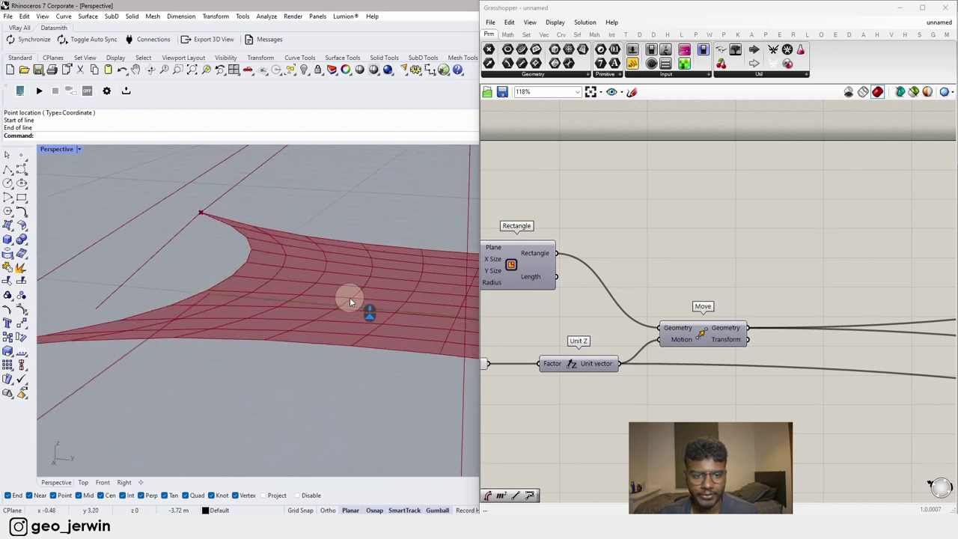
scroll(331, 314, "down", 3)
right_click_drag(331, 317, 264, 305)
scroll(264, 303, "down", 5)
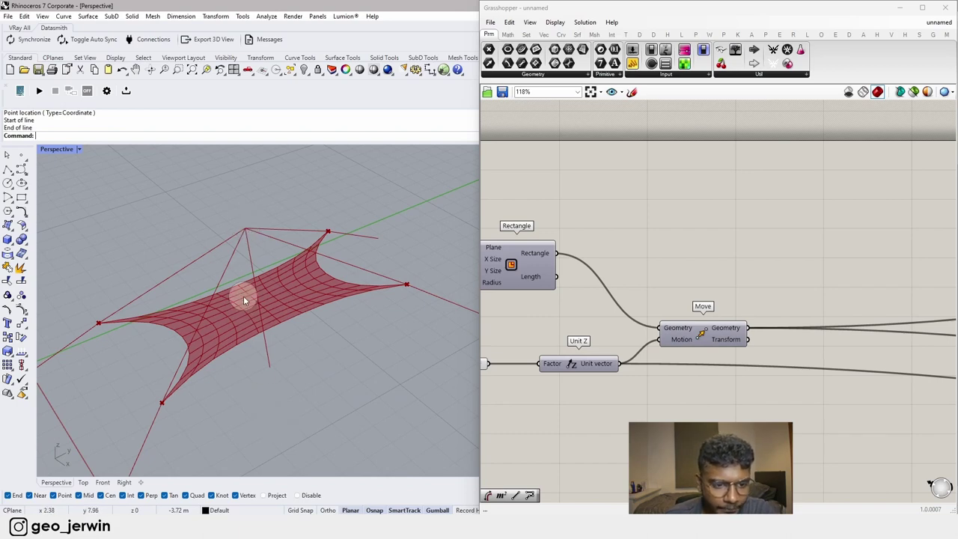
scroll(254, 303, "up", 5)
scroll(331, 347, "down", 5)
right_click_drag(349, 348, 404, 345)
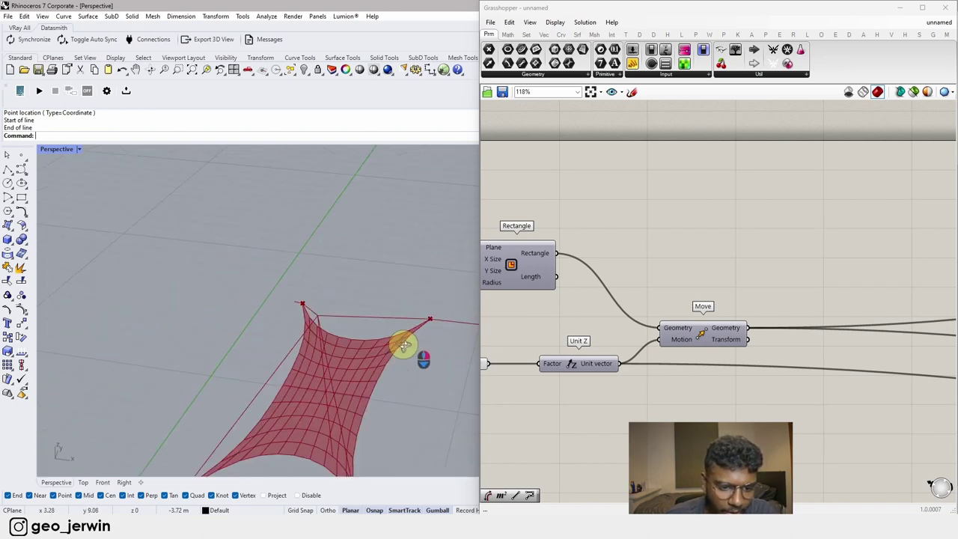
scroll(316, 406, "up", 5)
scroll(361, 369, "down", 8)
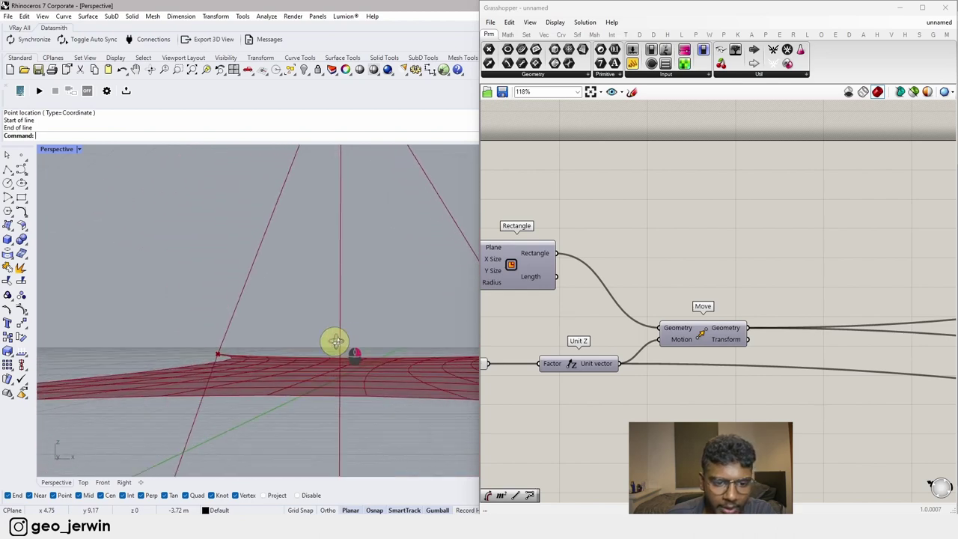
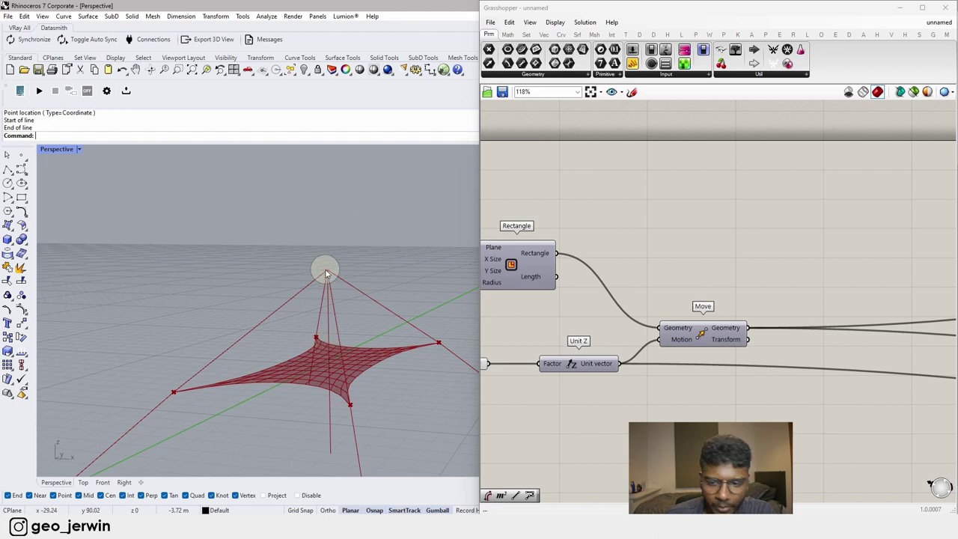
Step: Shift the Anchor component right to make room between it and the Point and MeshCorners components
scroll(689, 278, "down", 10)
right_click_drag(827, 331, 763, 334)
scroll(712, 321, "up", 7)
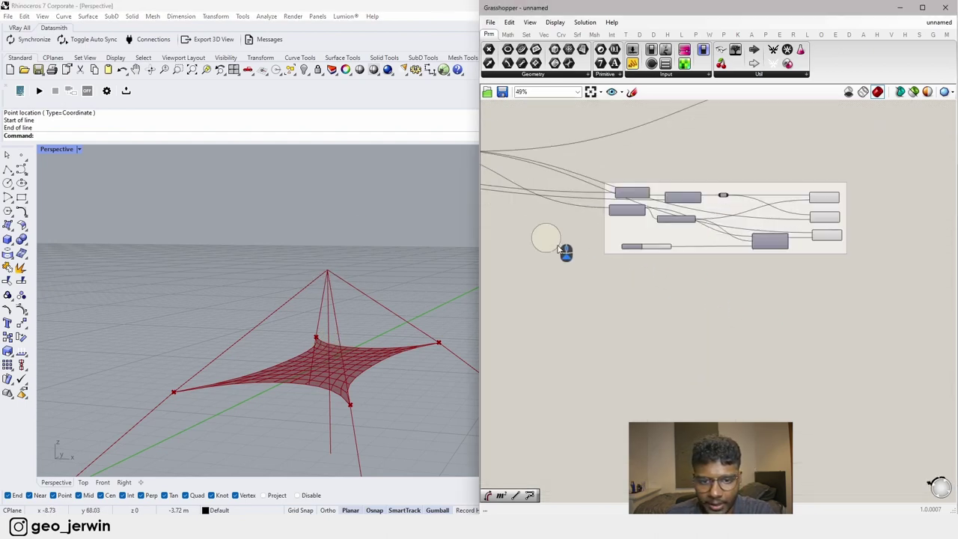
scroll(562, 251, "up", 7)
left_click(596, 280)
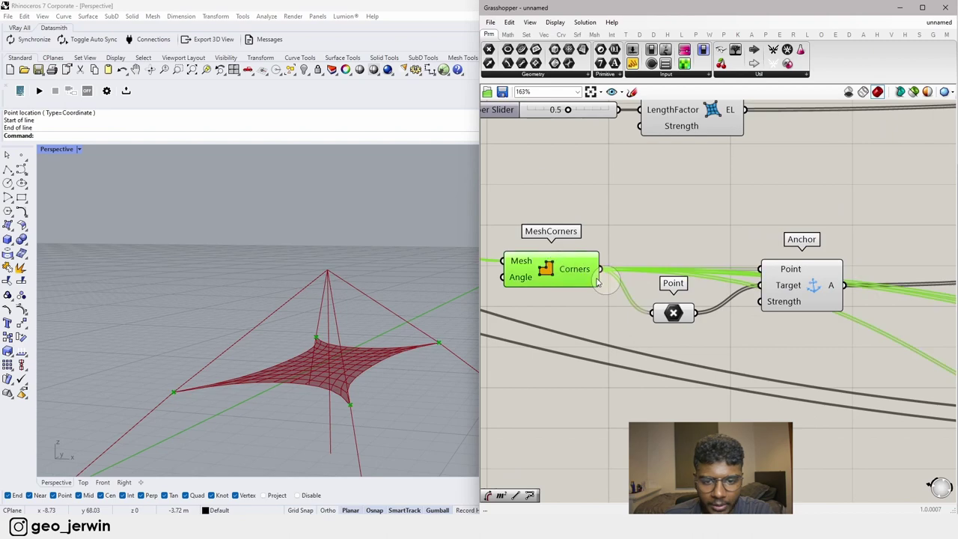
scroll(785, 290, "down", 5)
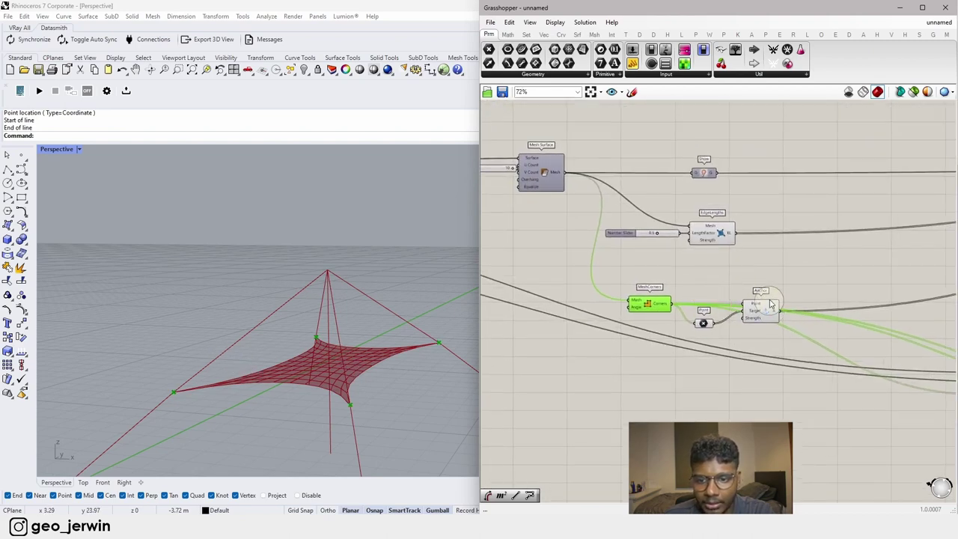
scroll(630, 235, "up", 3)
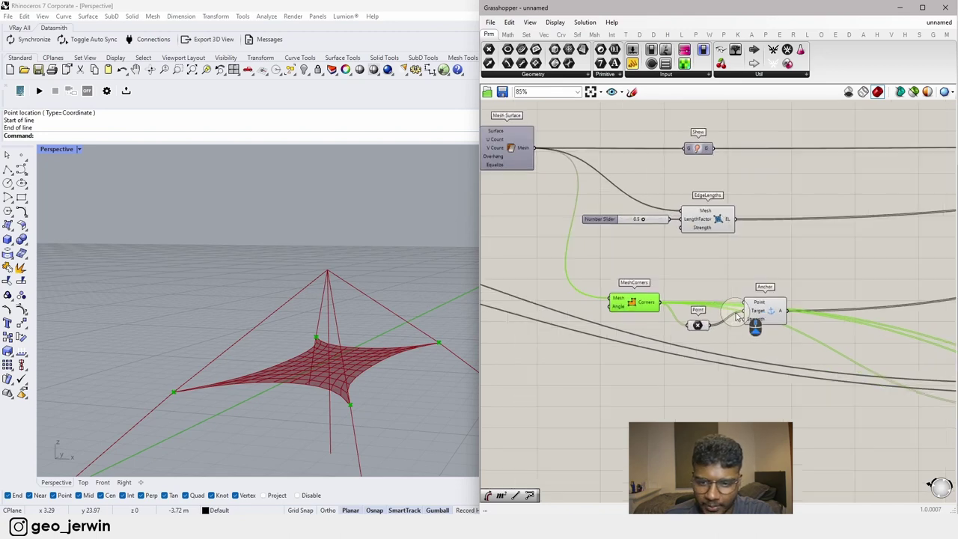
scroll(360, 361, "up", 2)
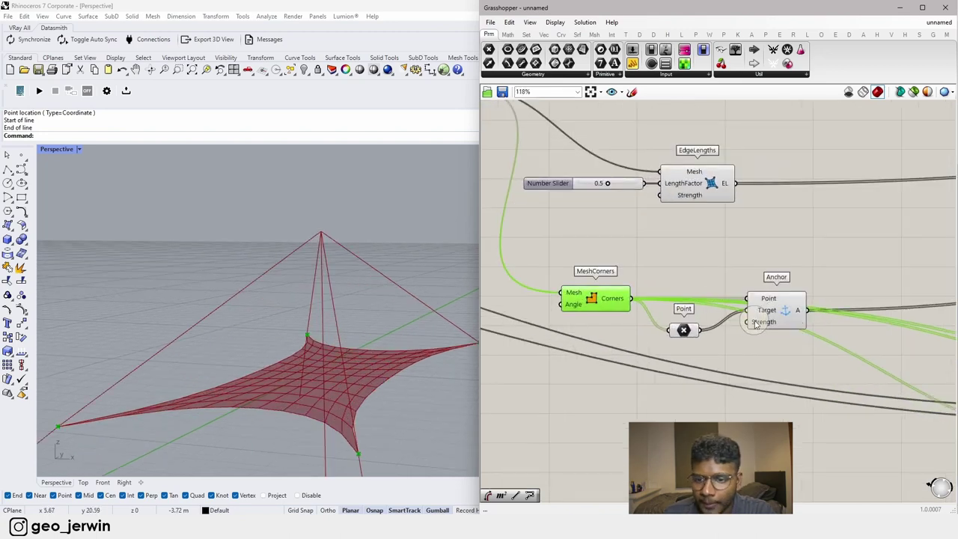
left_click_drag(756, 323, 836, 321)
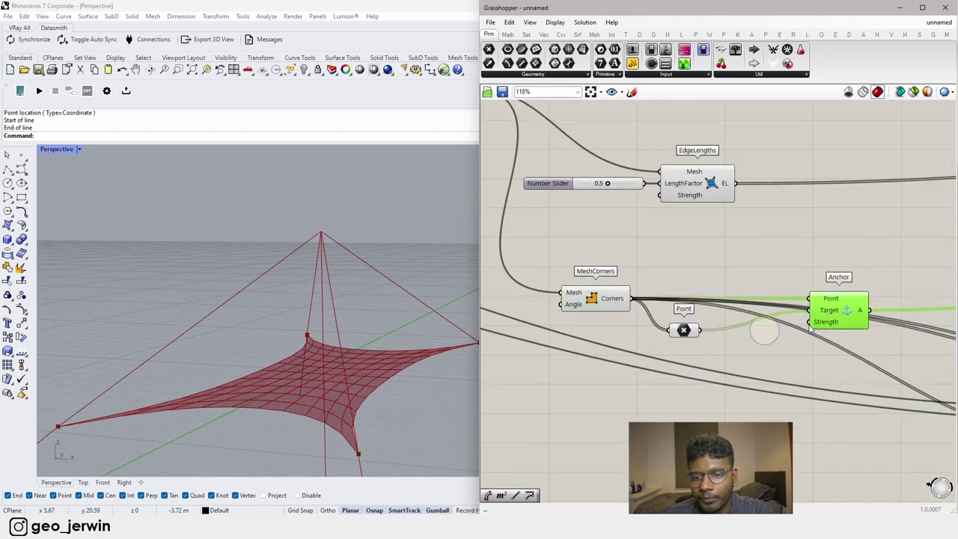
scroll(716, 341, "down", 4)
double_click(710, 416)
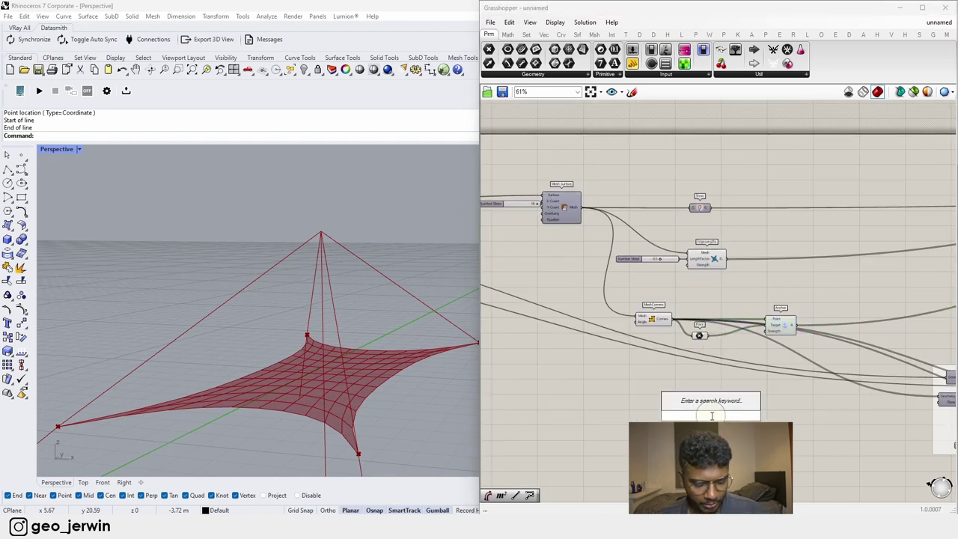
type("a")
key("Escape")
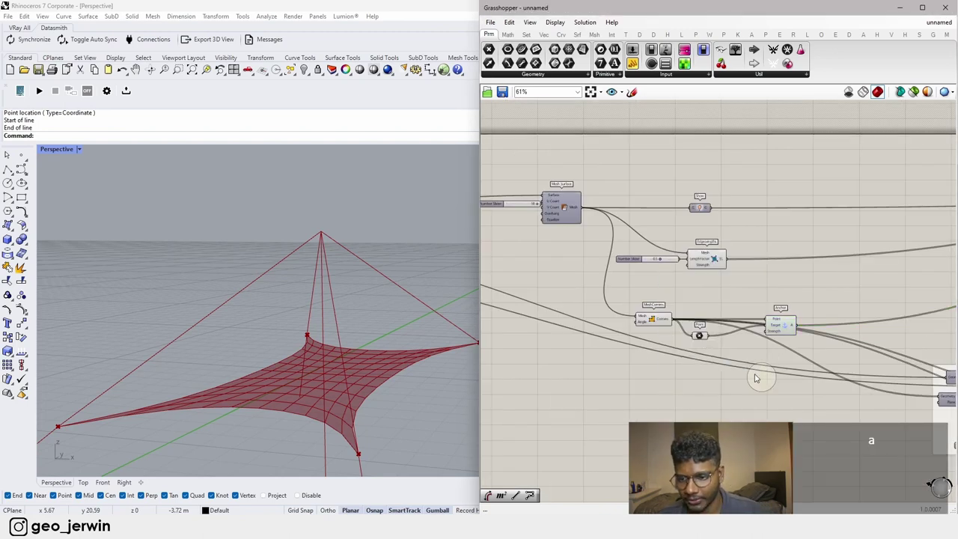
Step: Add an Area component in the empty canvas space below the MeshCorners and Point components
right_click_drag(795, 393, 688, 366)
double_click(616, 368)
type("are")
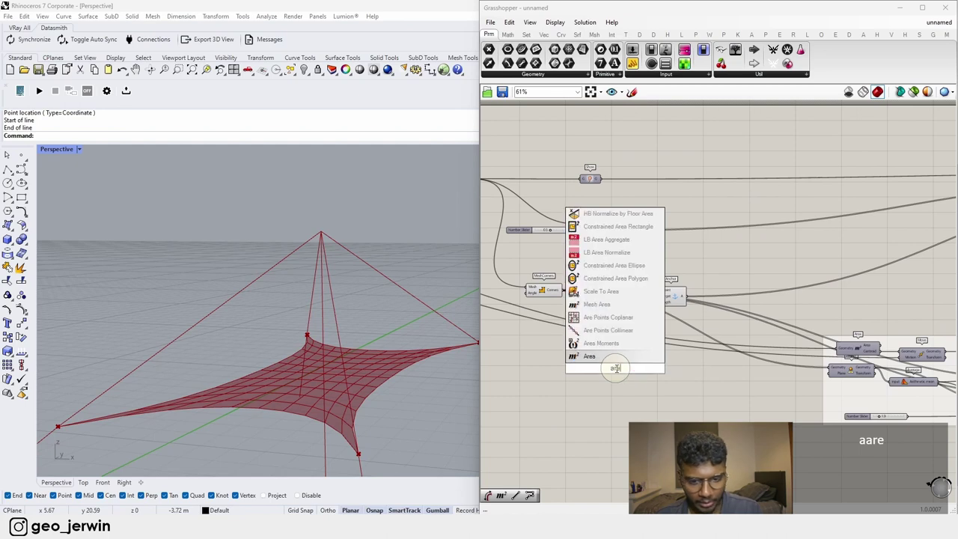
type("a")
key("Return")
Step: Connect the Mesh Surface's Mesh output to the new Area component's Geometry input and position Area below MeshCorners
right_click_drag(567, 355, 622, 327)
scroll(481, 304, "down", 2)
scroll(788, 349, "up", 5)
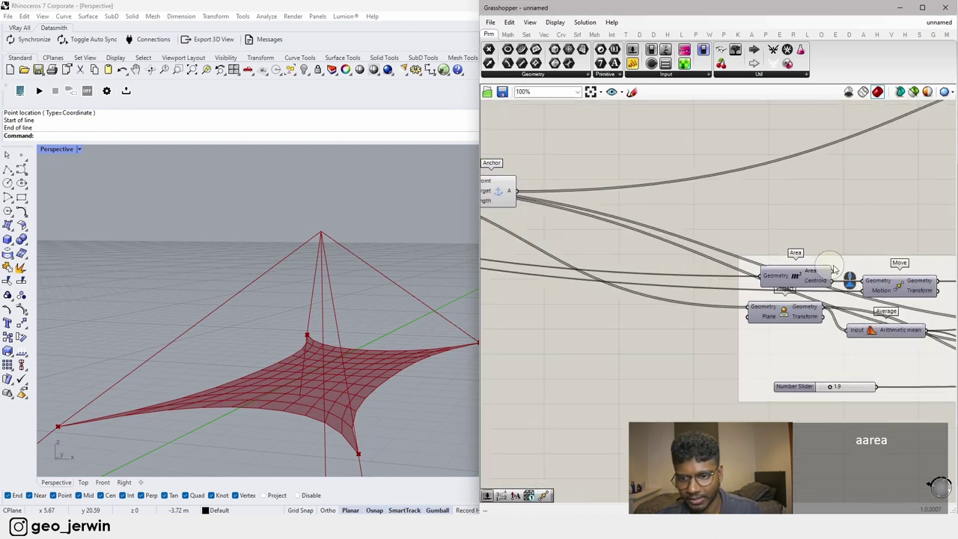
right_click_drag(599, 278, 842, 316)
right_click_drag(606, 253, 707, 314)
right_click_drag(567, 163, 595, 217)
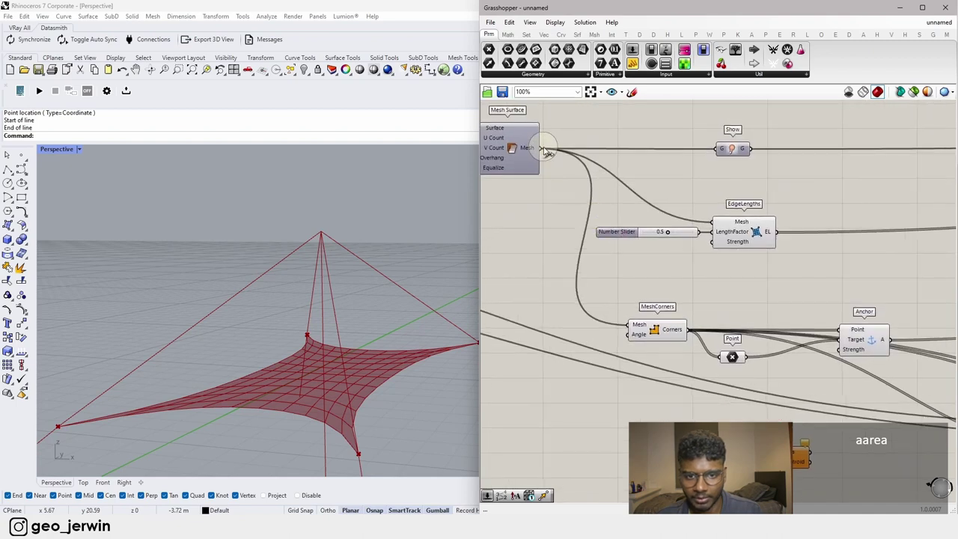
left_click_drag(549, 152, 684, 411)
left_click_drag(724, 441, 662, 452)
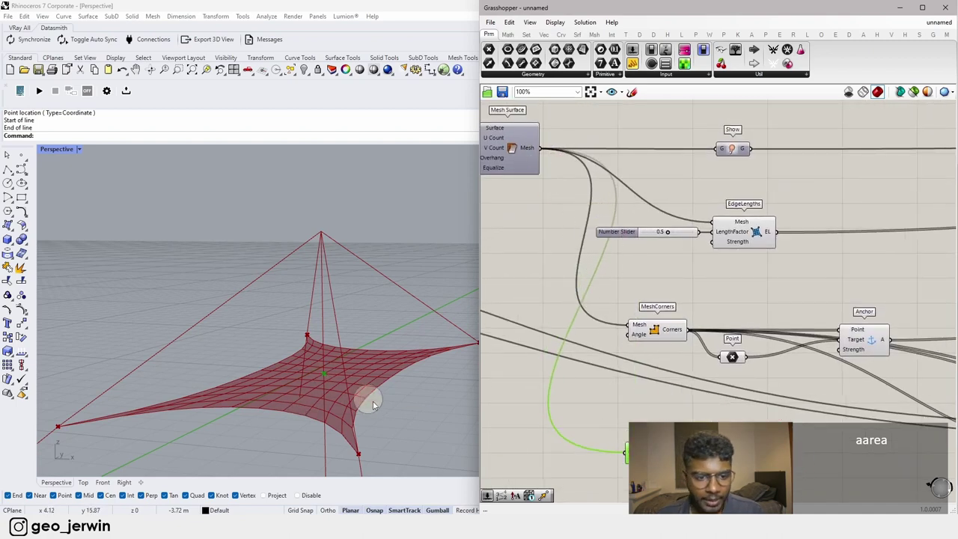
Step: Add a second Anchor component beside the new Area and feed the mesh centroid into its Point input
scroll(280, 349, "up", 10)
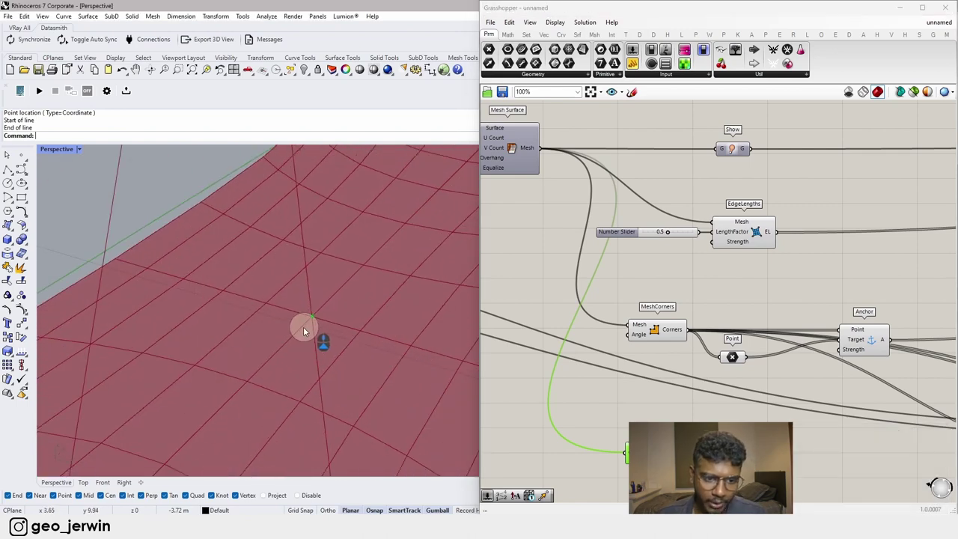
scroll(320, 320, "down", 10)
right_click_drag(336, 336, 321, 393)
scroll(331, 308, "up", 9)
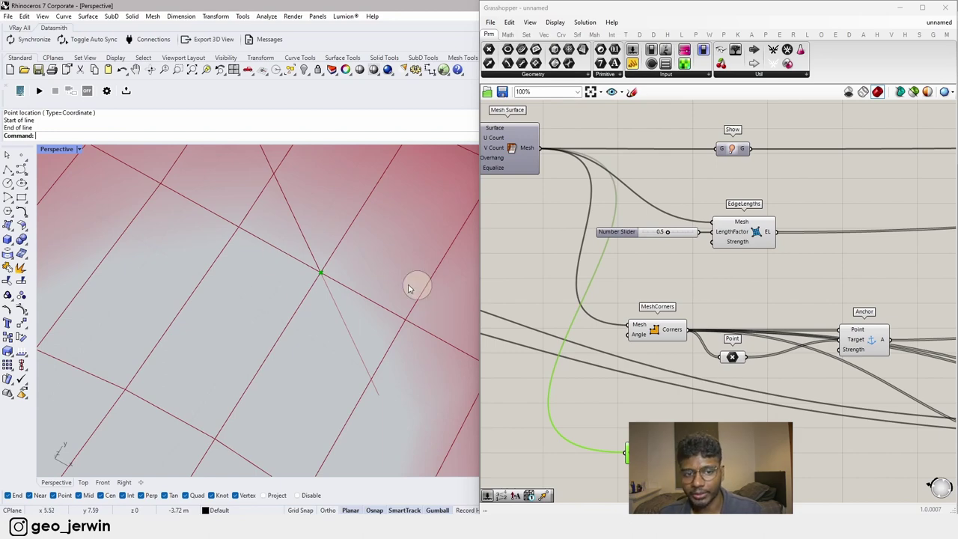
scroll(804, 451, "down", 3)
right_click_drag(713, 427, 571, 417)
scroll(734, 401, "up", 2)
double_click(703, 451)
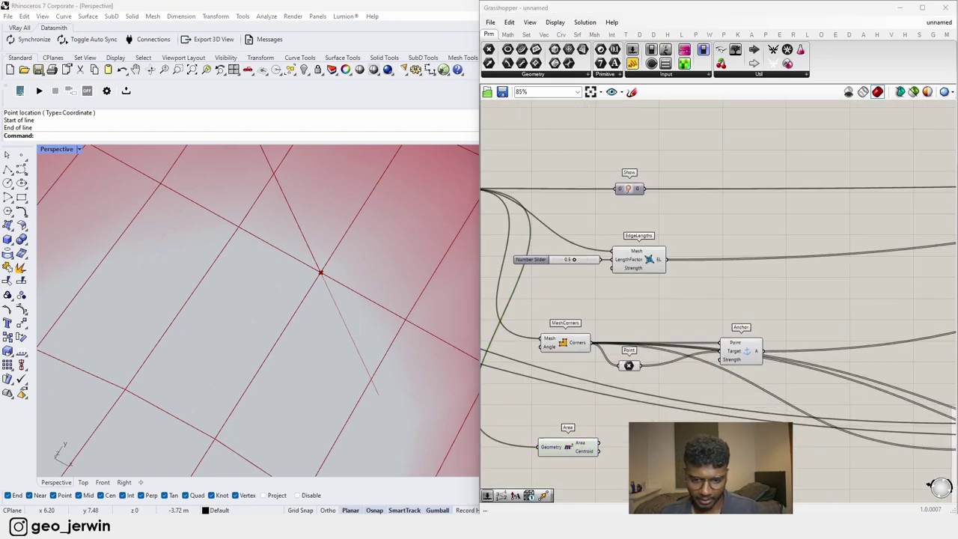
double_click(648, 300)
type("anvhor")
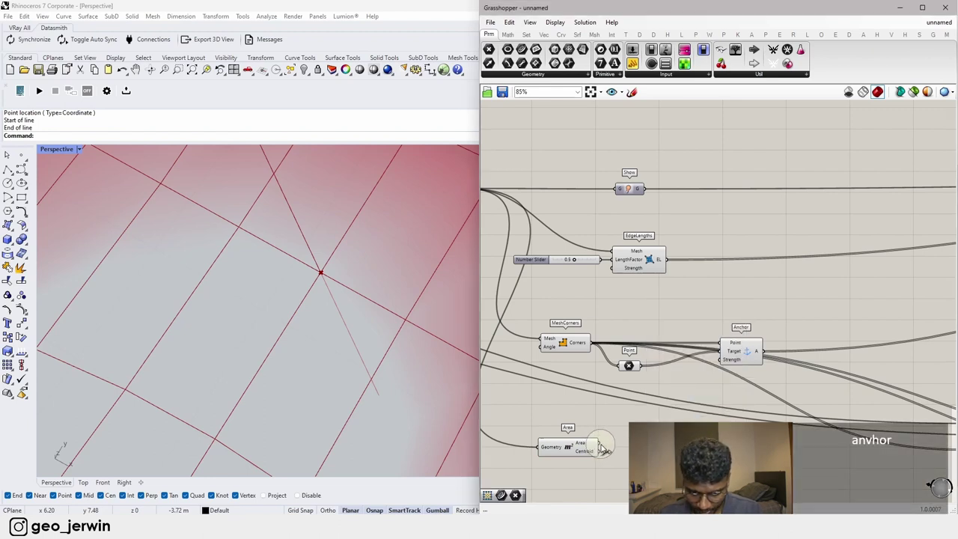
Step: Enable the preview of the group's Move component that raises the rectangle's centroid to the apex
scroll(737, 452, "down", 5)
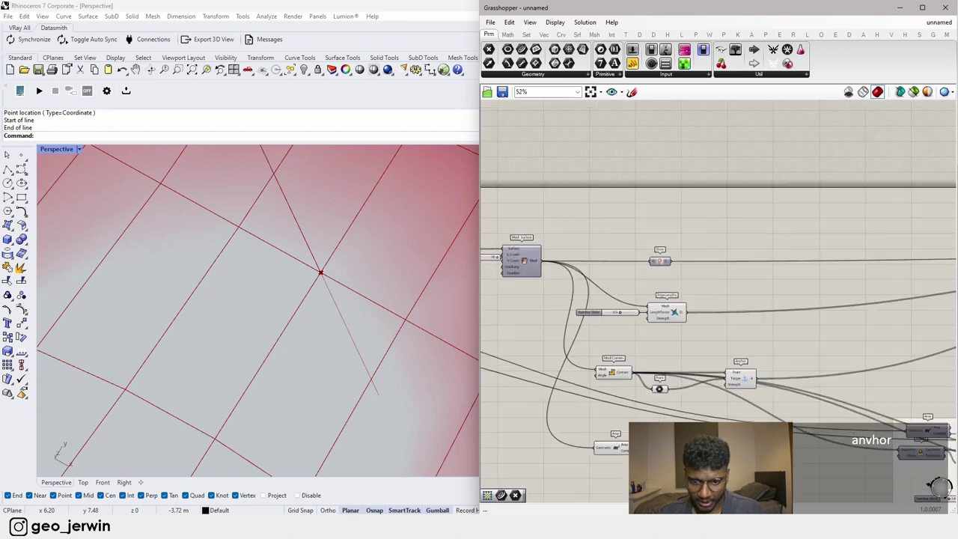
right_click_drag(588, 414, 575, 386)
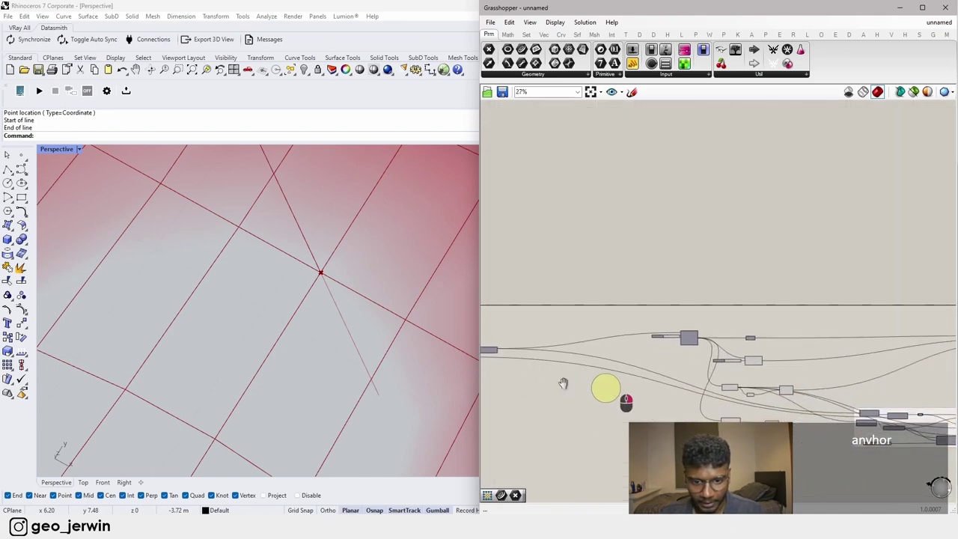
scroll(612, 370, "up", 5)
middle_click(609, 325)
right_click_drag(269, 374, 355, 315)
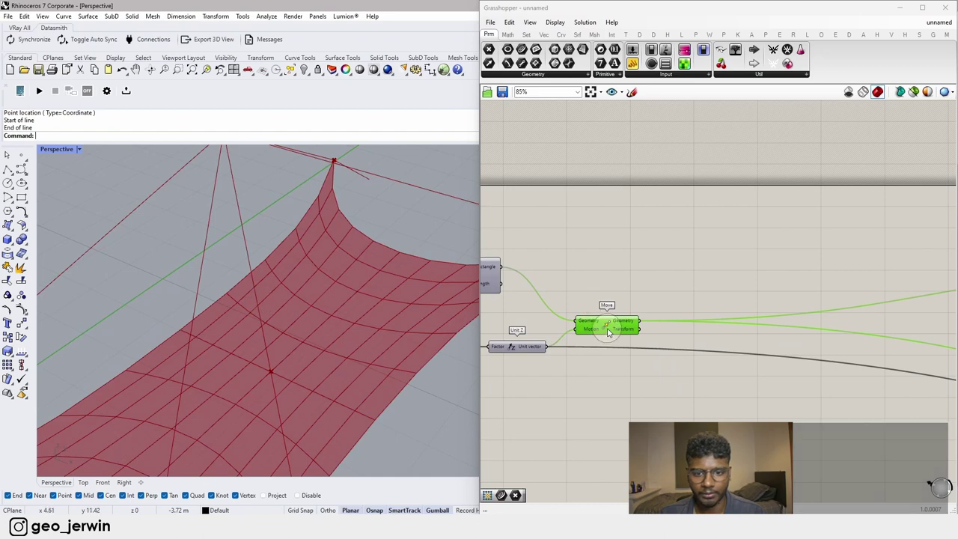
scroll(609, 333, "down", 3)
scroll(778, 379, "up", 5)
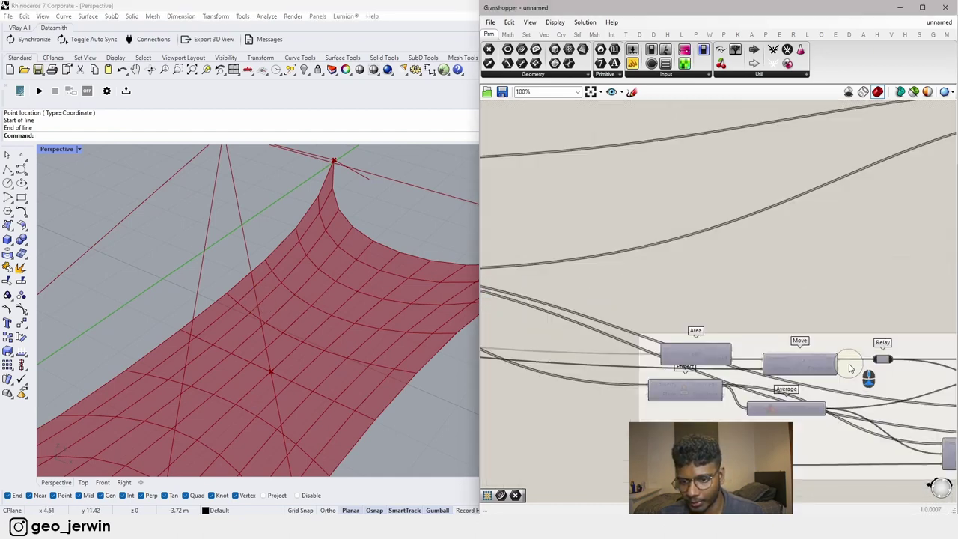
middle_click(798, 364)
left_click(818, 352)
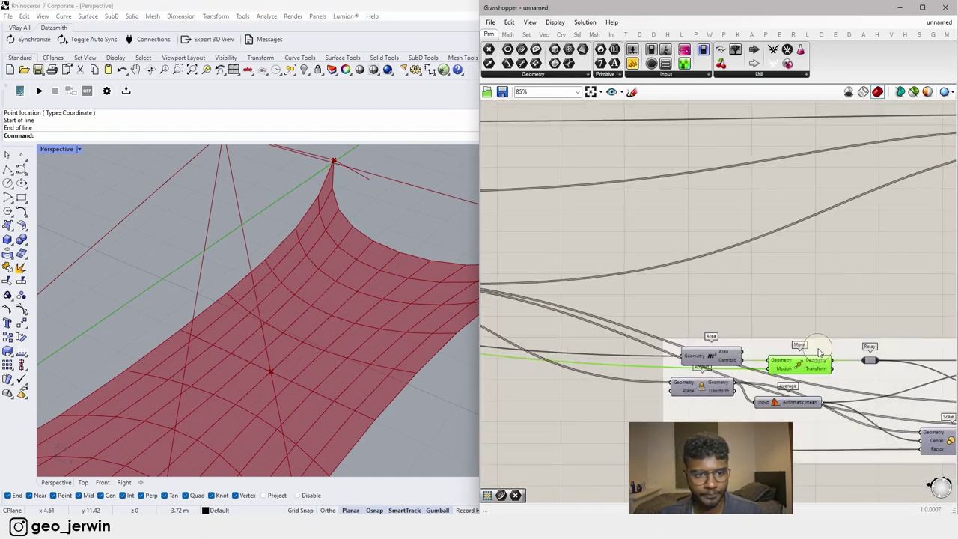
scroll(299, 357, "down", 6)
scroll(803, 364, "down", 3)
right_click(802, 364)
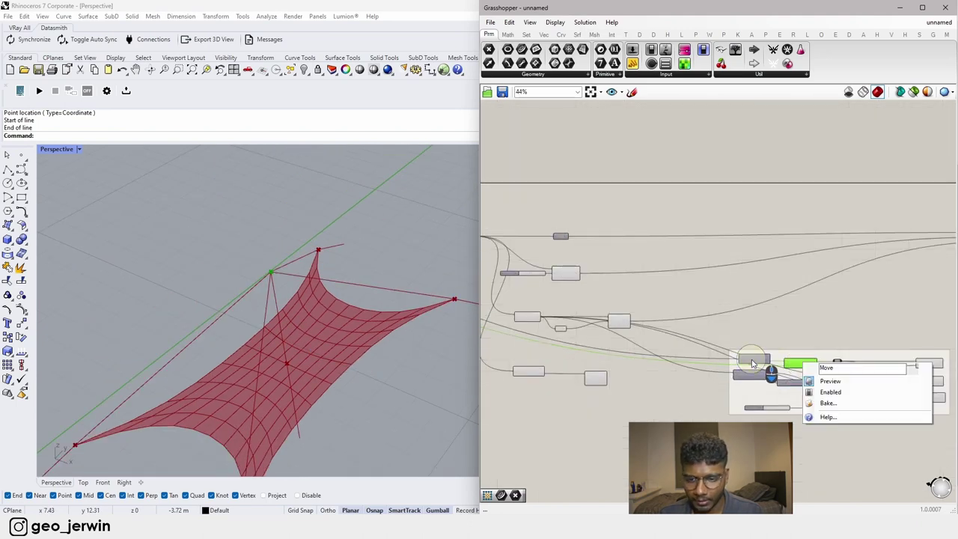
Step: Shift the group's Area and Move components left and lower the whole group, clearing space for the new Anchor
left_click_drag(801, 363, 660, 360)
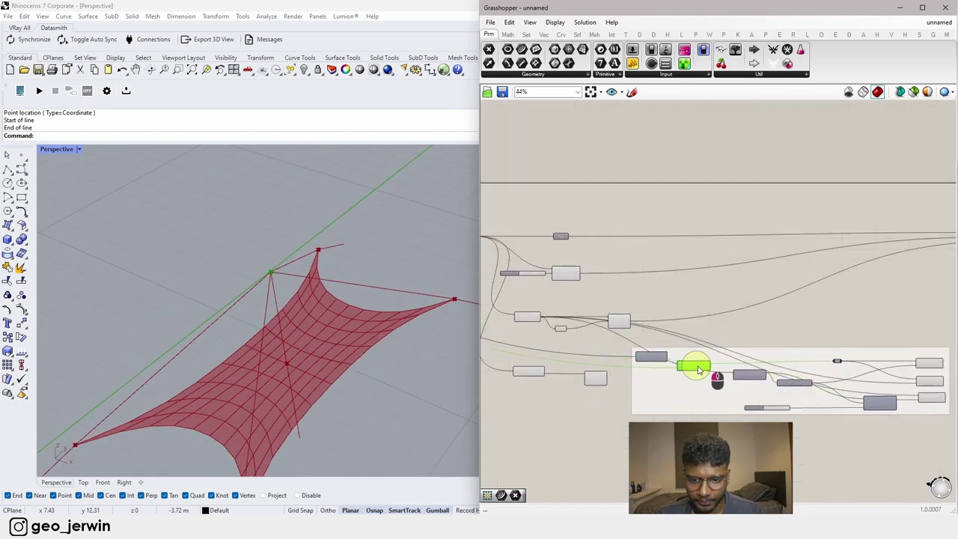
scroll(636, 363, "up", 2)
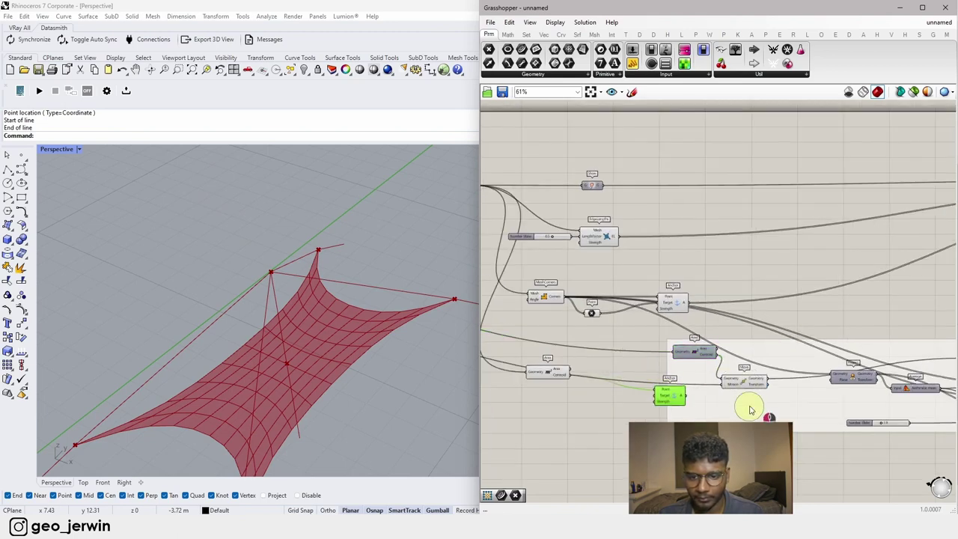
left_click_drag(750, 409, 695, 497)
left_click(717, 398)
left_click_drag(671, 400, 715, 386)
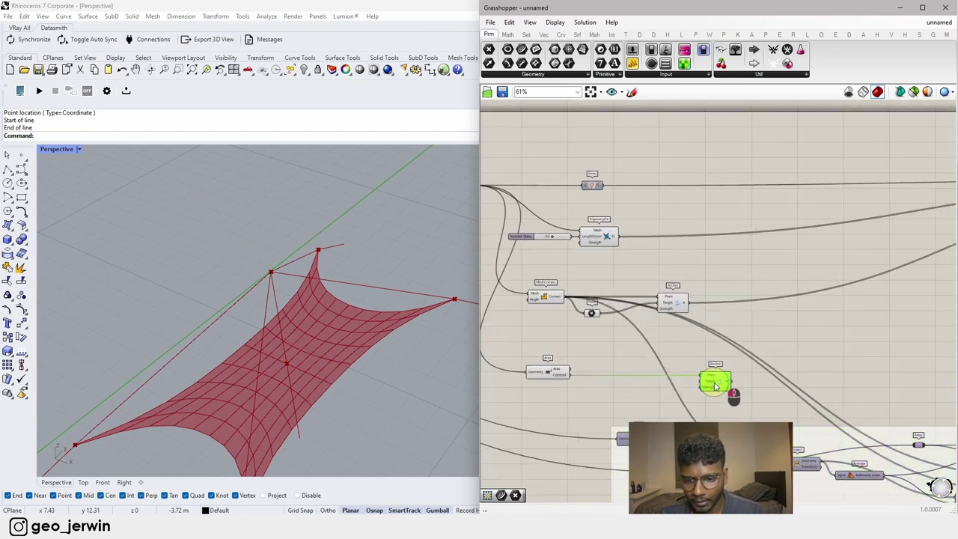
Step: Feed the apex point from the group's Move component into the new Anchor's Target input and shift the Anchor right
scroll(714, 386, "up", 3)
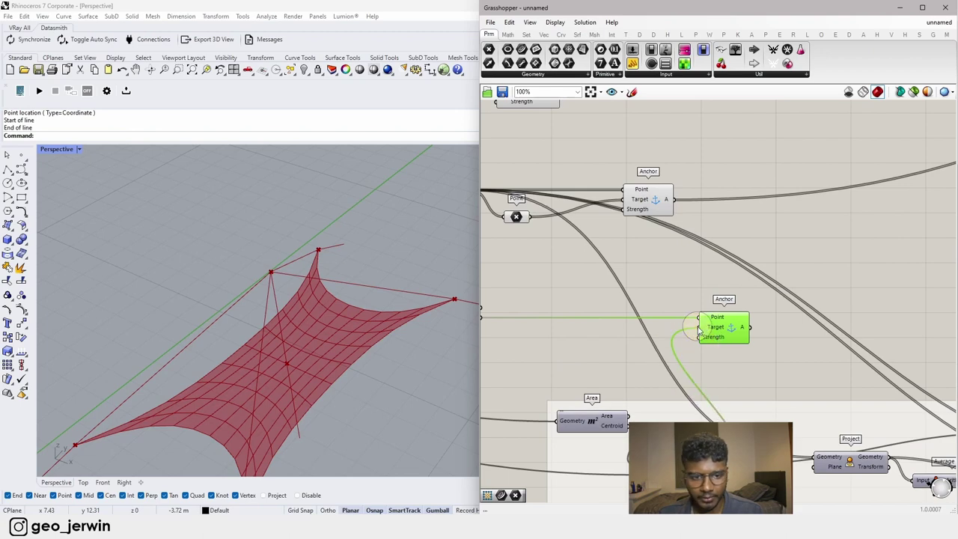
left_click_drag(700, 332, 766, 337)
right_click_drag(808, 348, 662, 401)
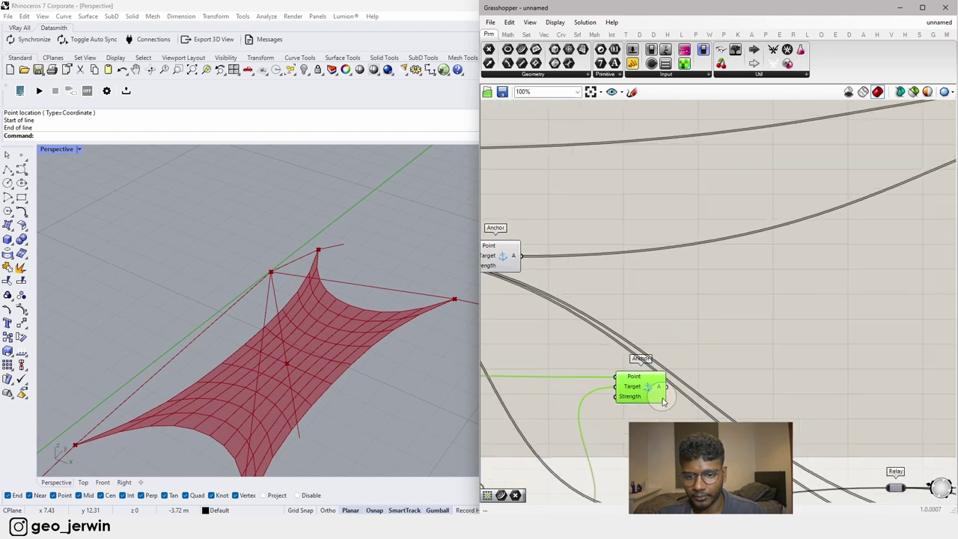
Step: Connect the new Anchor's output to the D4 input of the Merge component
scroll(721, 365, "down", 8)
left_click_drag(720, 366, 898, 296)
scroll(797, 310, "up", 5)
scroll(897, 311, "down", 2)
scroll(839, 326, "up", 4)
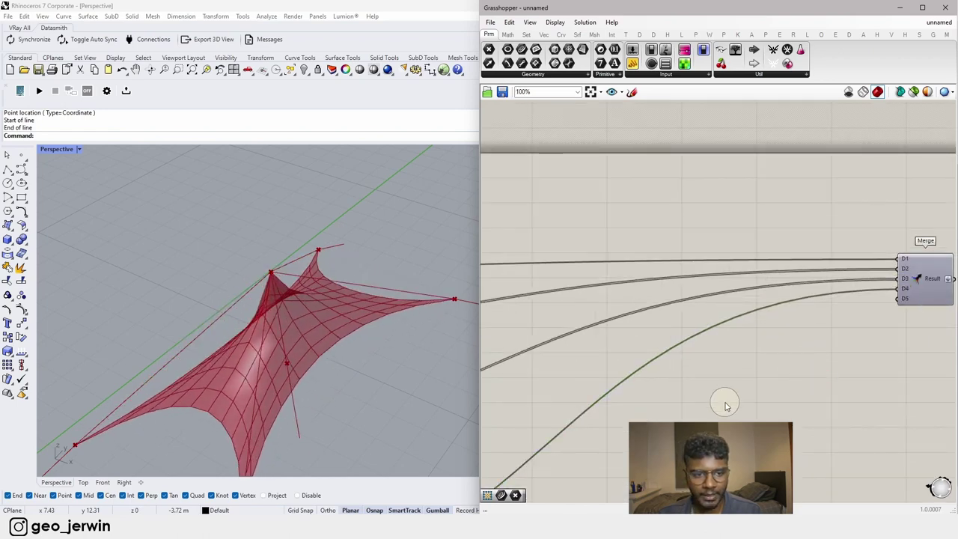
Step: Disable the preview of the group's Move component and place the group's Area component directly beside it
scroll(787, 311, "up", 2)
scroll(656, 370, "down", 2)
mouse_move(787, 312)
right_mouse_down()
mouse_move(666, 341)
mouse_move(771, 307)
right_mouse_up()
scroll(656, 370, "down", 4)
scroll(559, 378, "up", 5)
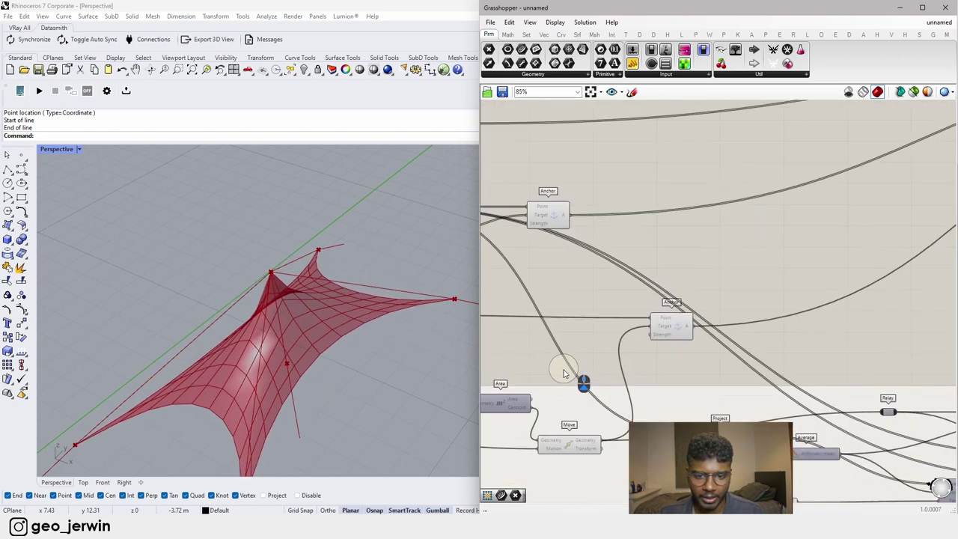
right_click_drag(562, 372, 718, 355)
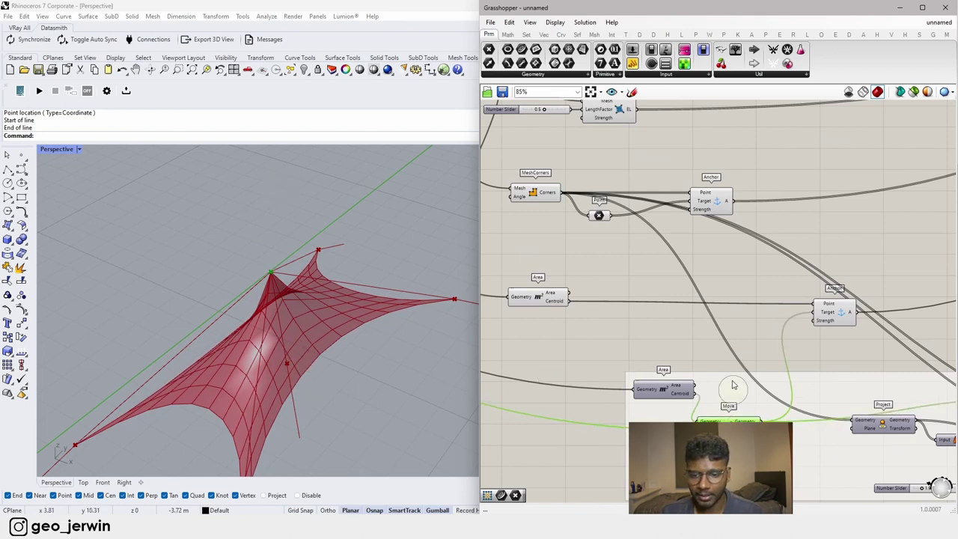
middle_click(730, 406)
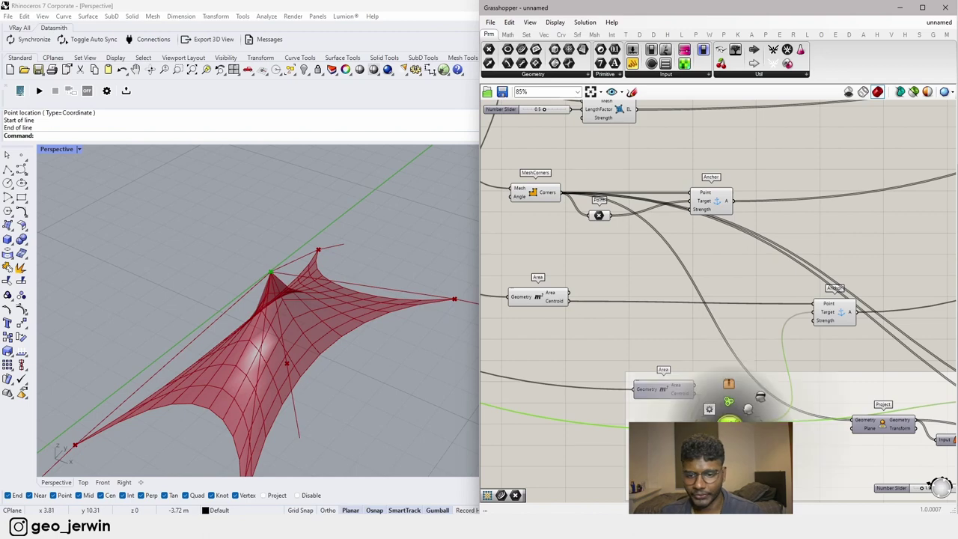
left_click(761, 397)
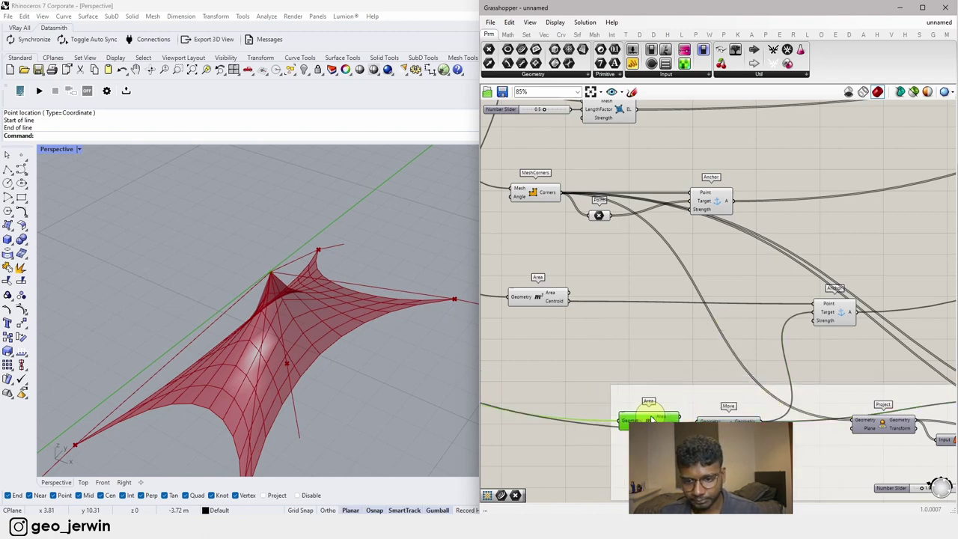
scroll(671, 411, "up", 4)
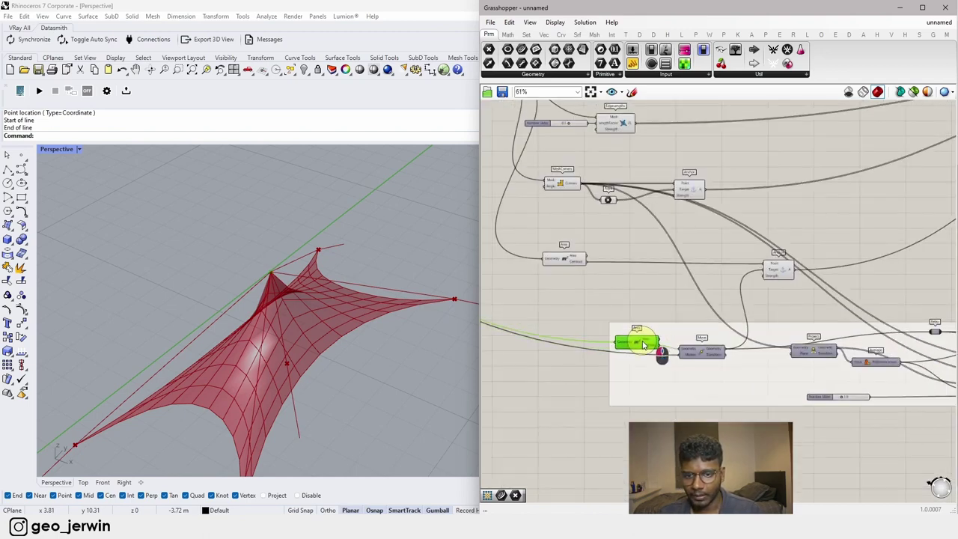
scroll(684, 354, "down", 4)
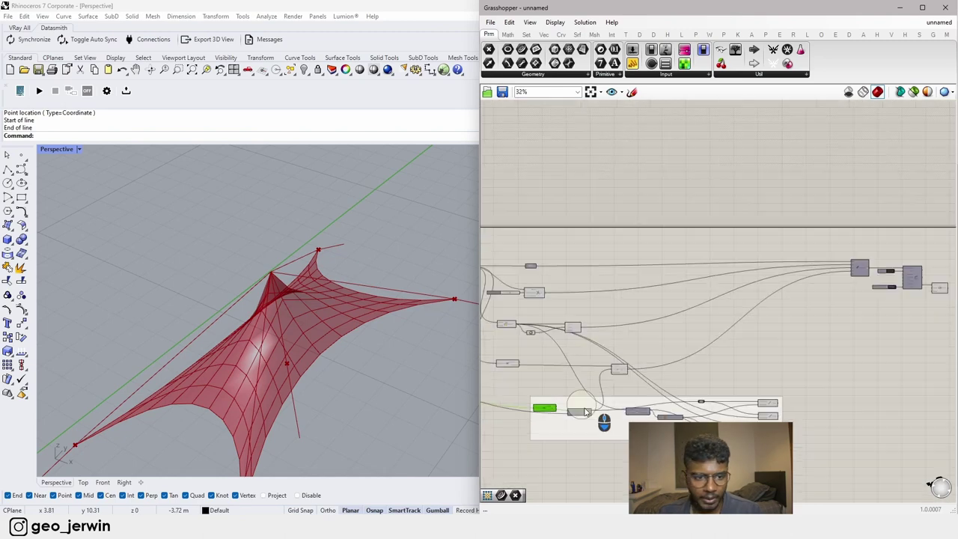
Step: Set the rectangle's X Size slider to 7.2 and its Y Size slider to 7.6
left_click(384, 347)
right_click_drag(413, 324, 339, 417)
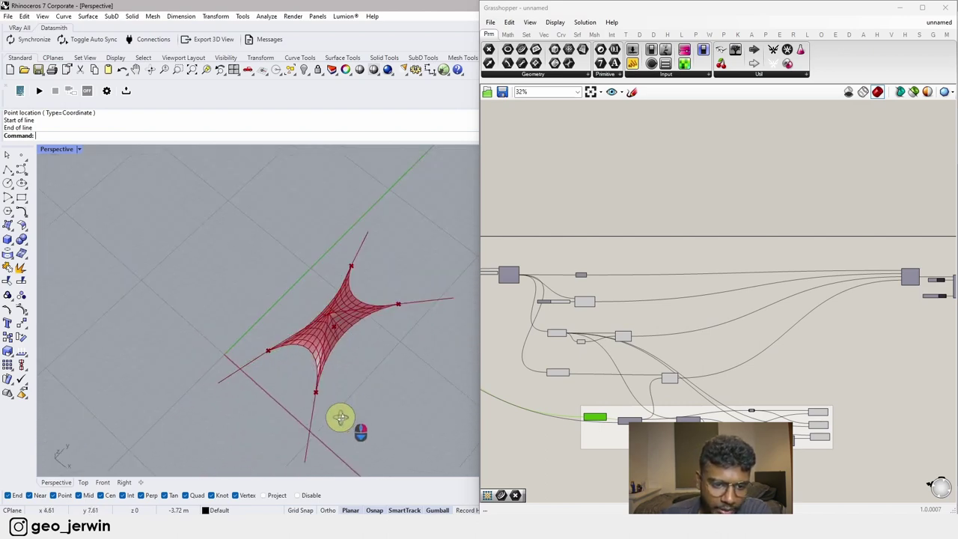
scroll(656, 404, "down", 3)
right_click_drag(659, 404, 787, 403)
scroll(496, 329, "up", 10)
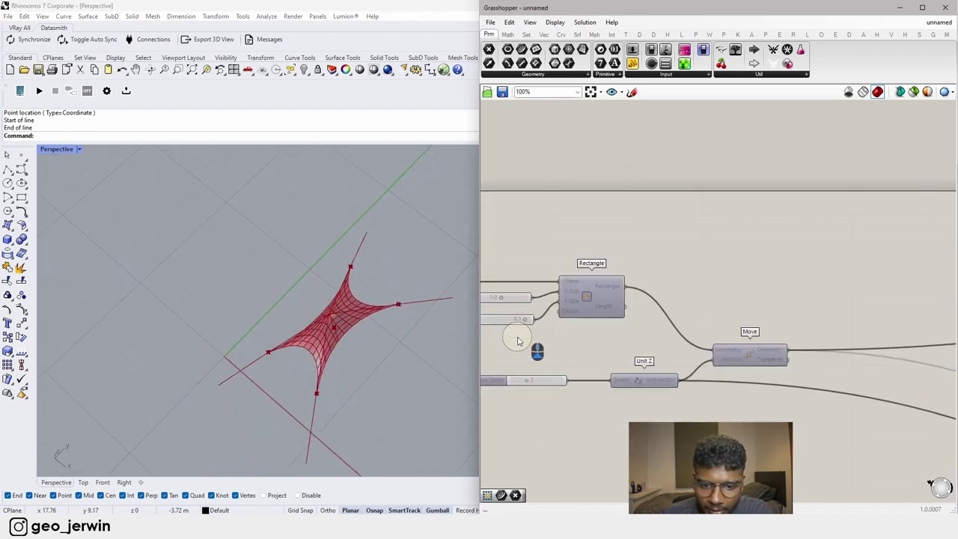
left_click_drag(642, 313, 665, 326)
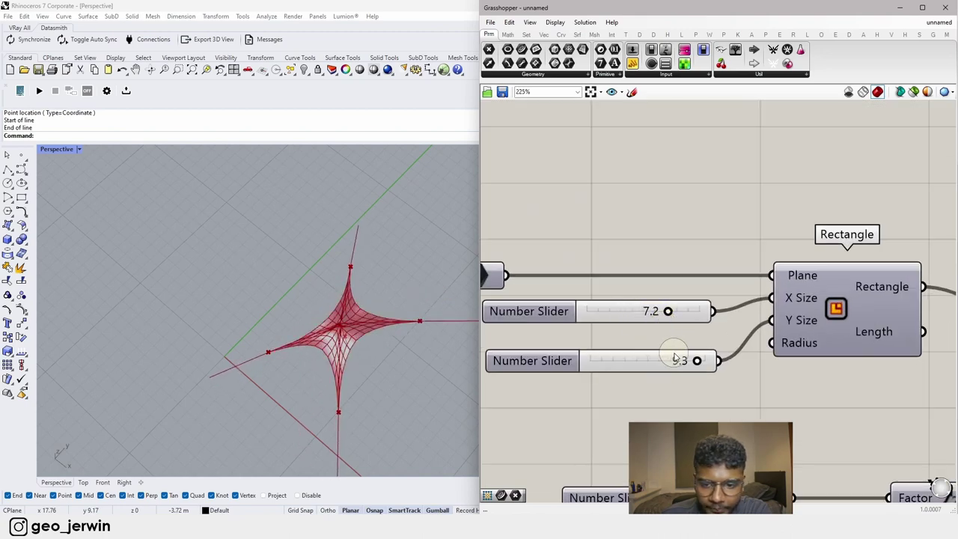
left_click_drag(696, 361, 676, 360)
Step: Shift the slider feeding the U and V counts left, away from the Mesh Surface component
scroll(366, 352, "up", 3)
right_click_drag(366, 352, 359, 404)
scroll(793, 318, "down", 5)
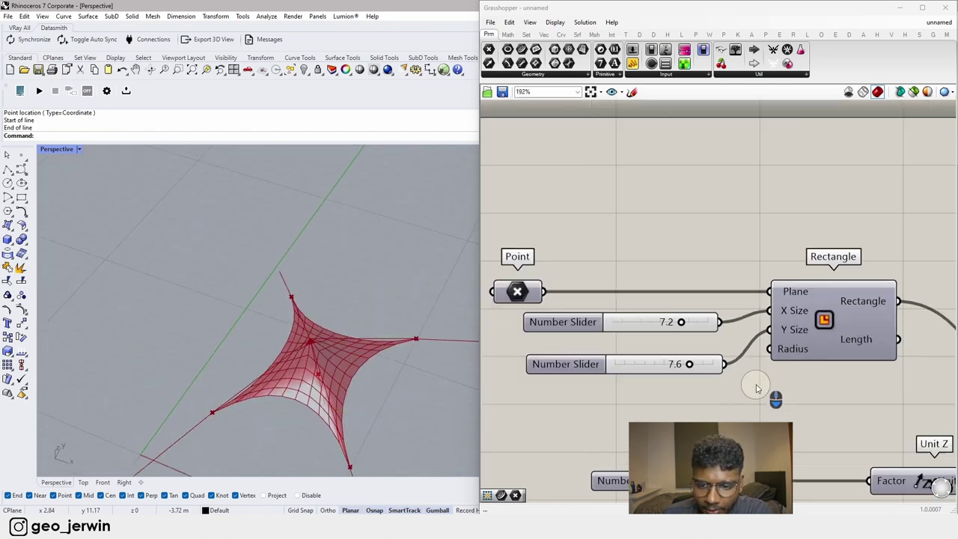
scroll(726, 402, "down", 3)
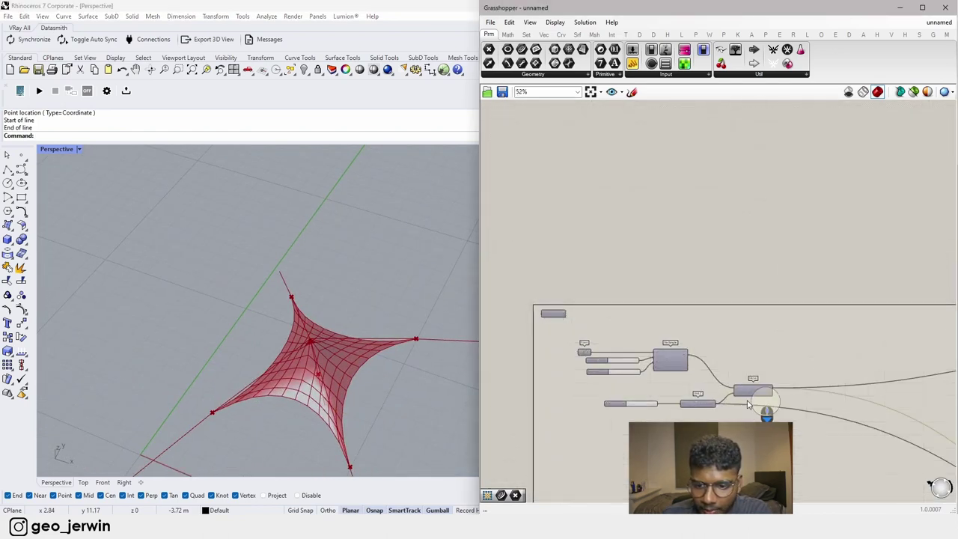
right_click_drag(779, 406, 591, 389)
right_click_drag(787, 384, 600, 374)
scroll(722, 333, "up", 1)
scroll(722, 335, "up", 5)
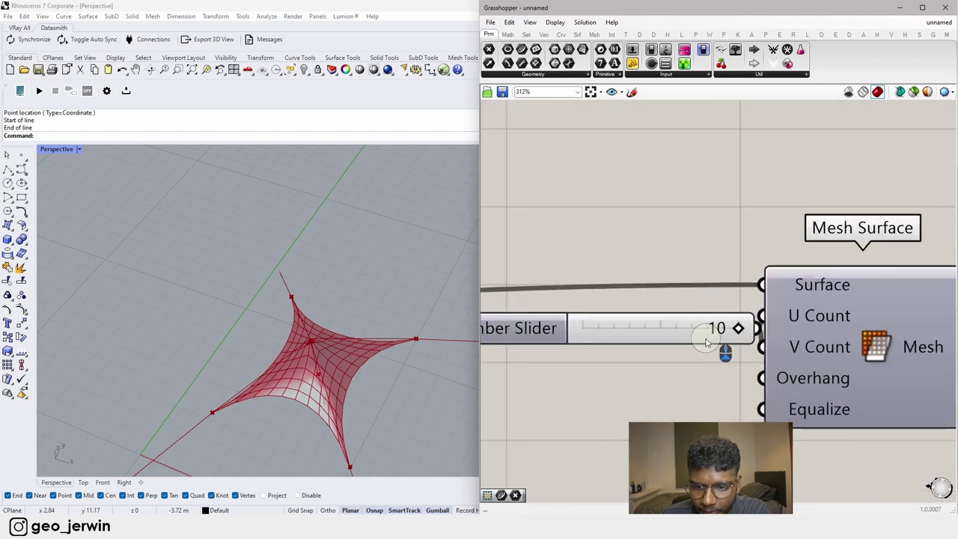
left_click_drag(718, 342, 588, 336)
scroll(582, 341, "up", 2)
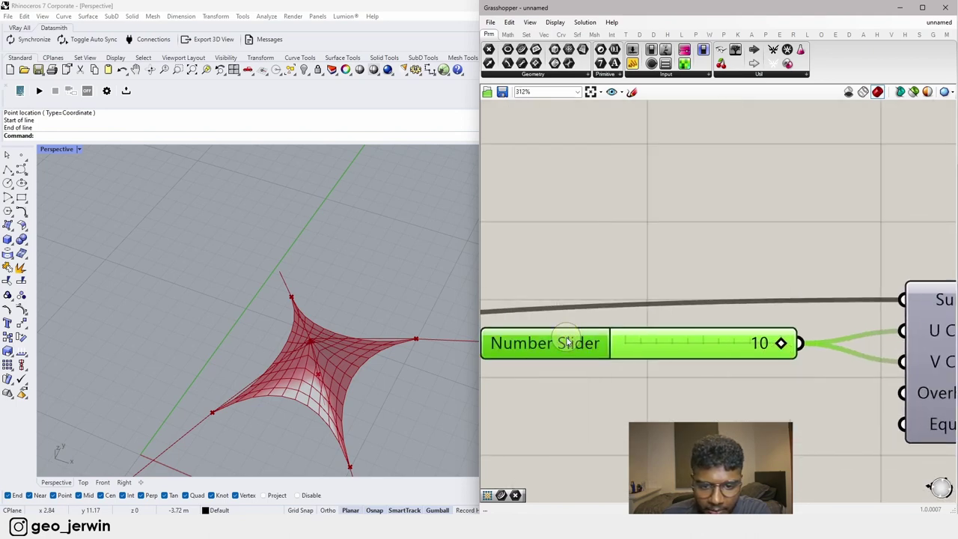
Step: Raise the maximum of the slider feeding the U and V counts to 15 and set its value to 11
double_click(574, 347)
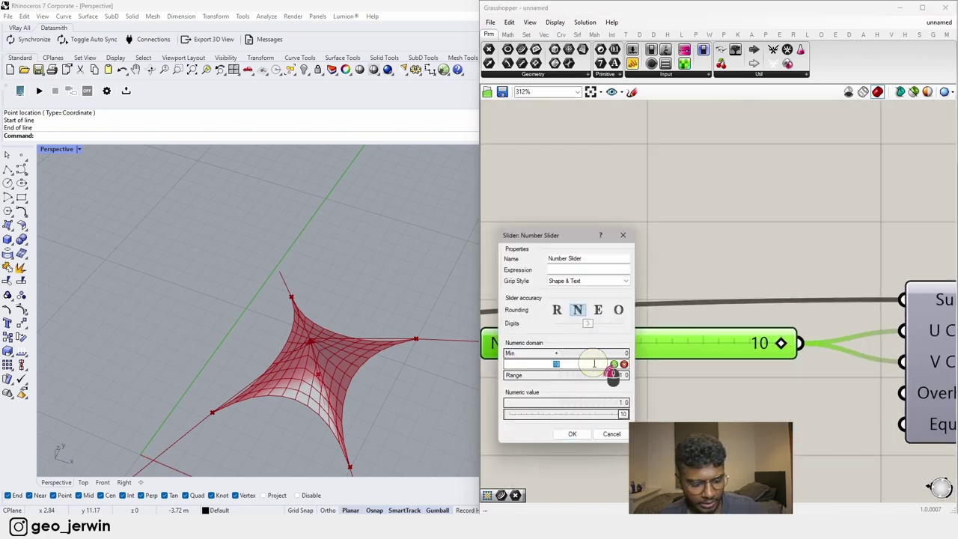
type("15")
key("Return")
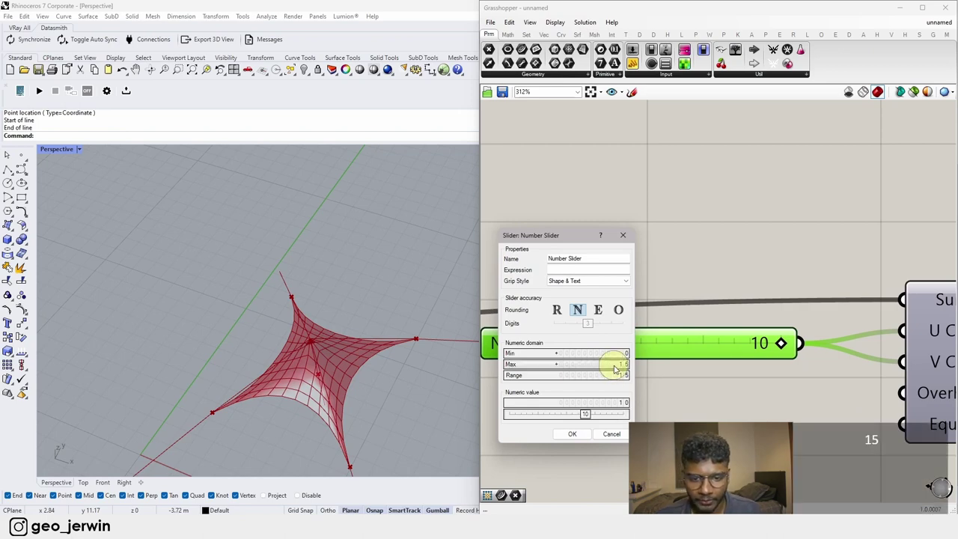
left_click(576, 434)
scroll(738, 352, "up", 3)
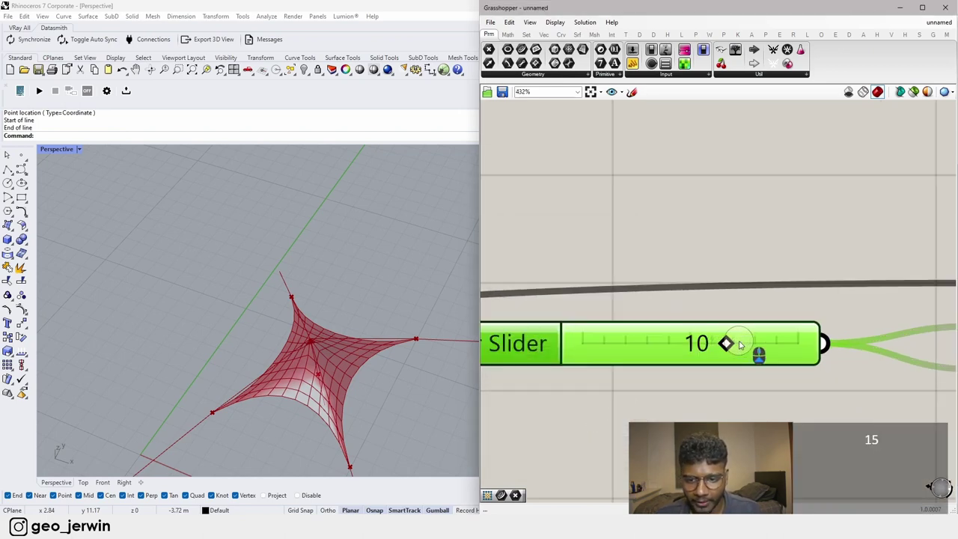
left_click_drag(726, 344, 738, 343)
scroll(329, 359, "up", 3)
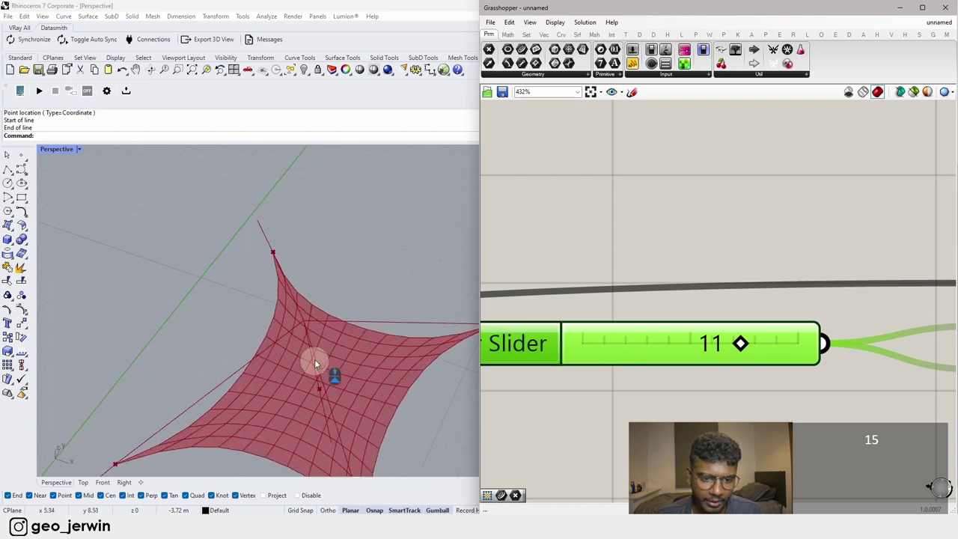
left_click(334, 345)
right_click_drag(335, 345, 349, 320)
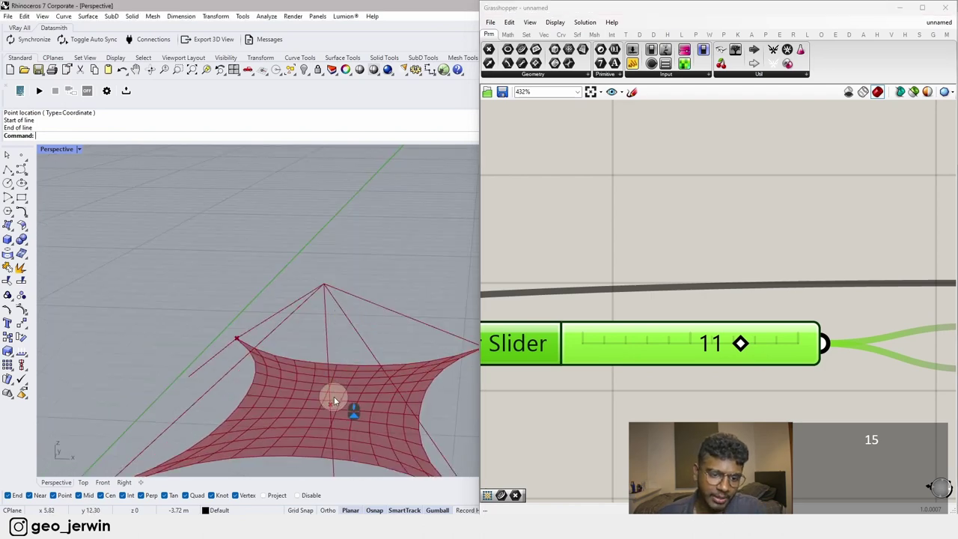
scroll(334, 401, "up", 6)
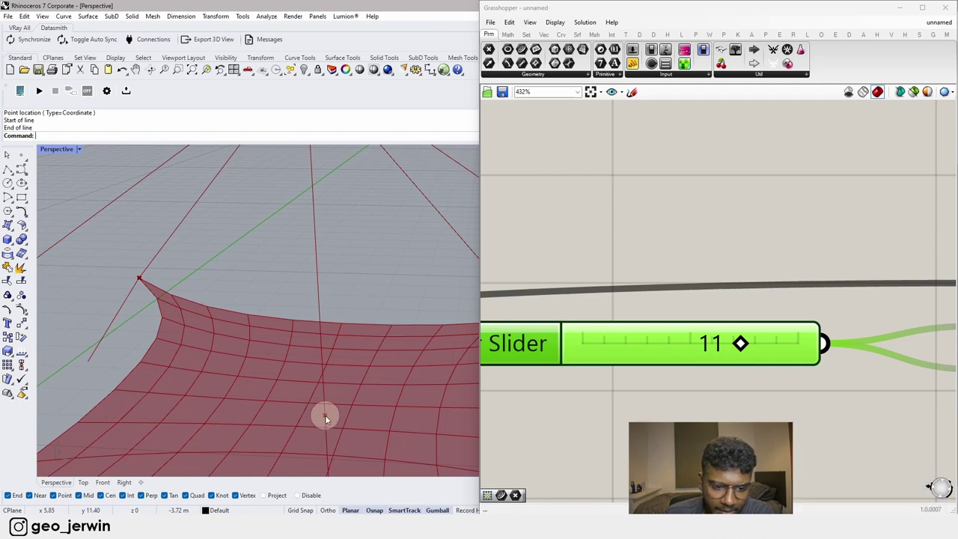
left_click(325, 414)
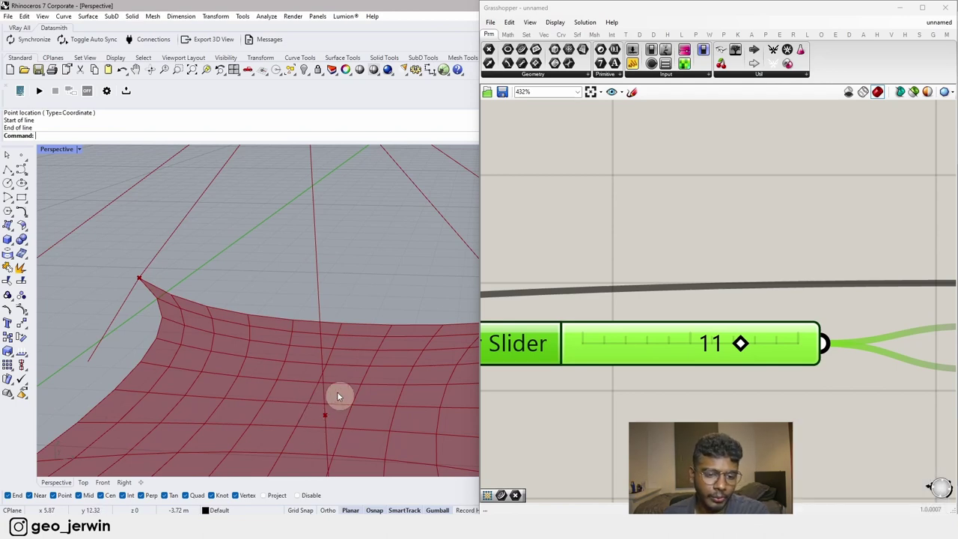
Step: Add a Closest Point component between the mesh's Area component and the apex Anchor
scroll(635, 325, "down", 9)
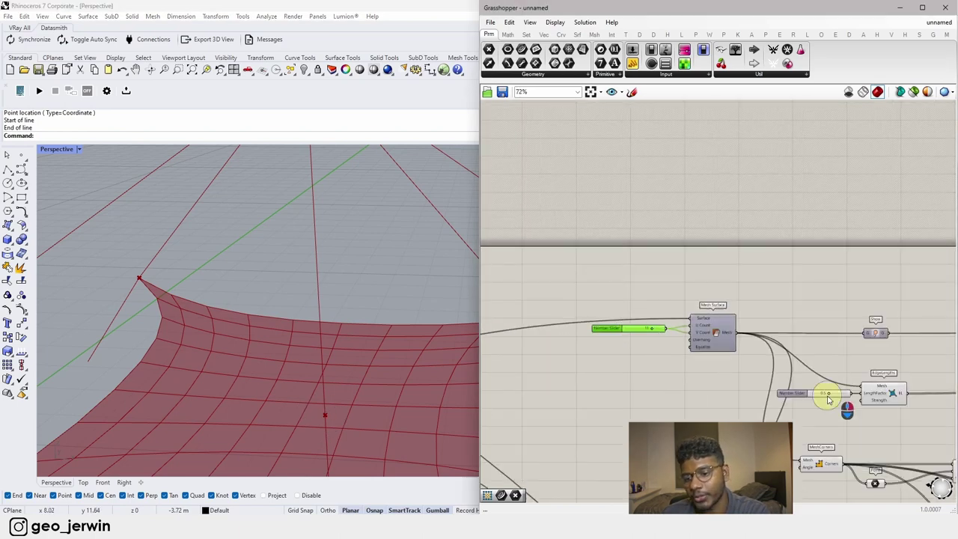
right_click_drag(829, 396, 730, 272)
scroll(729, 273, "down", 7)
scroll(778, 361, "up", 6)
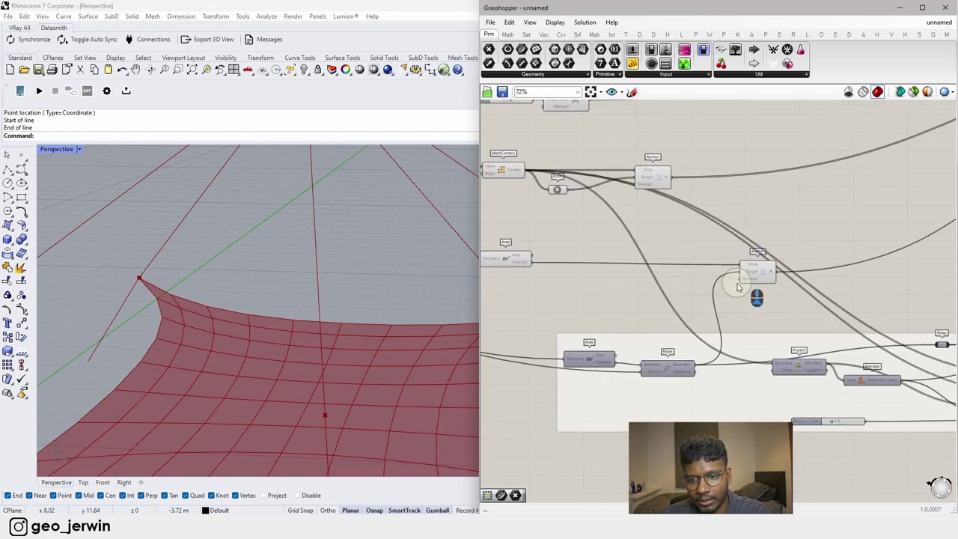
double_click(727, 313)
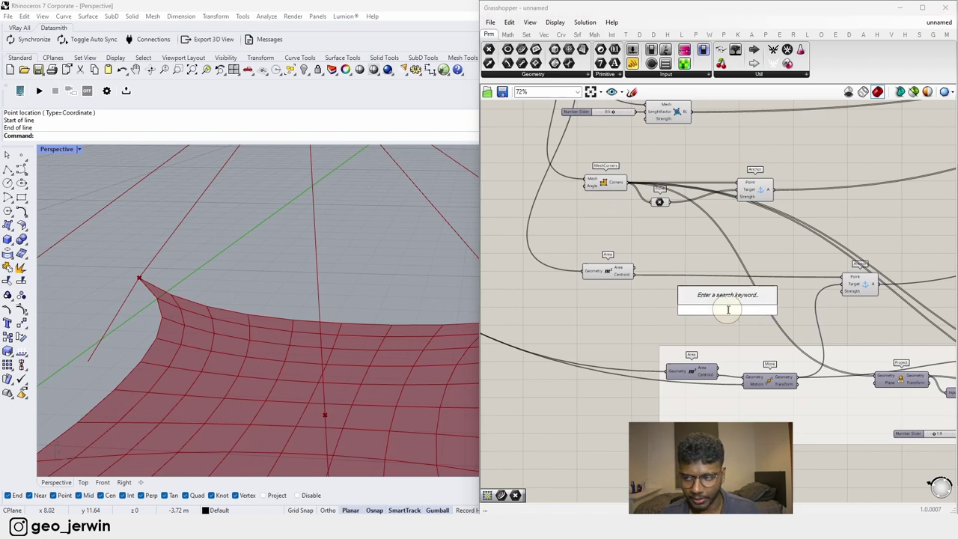
type("c")
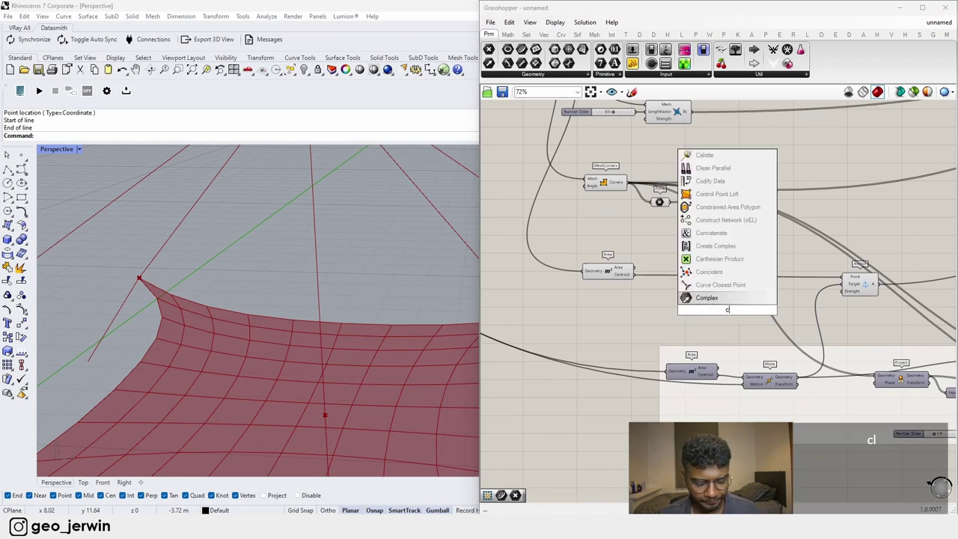
type("losest point")
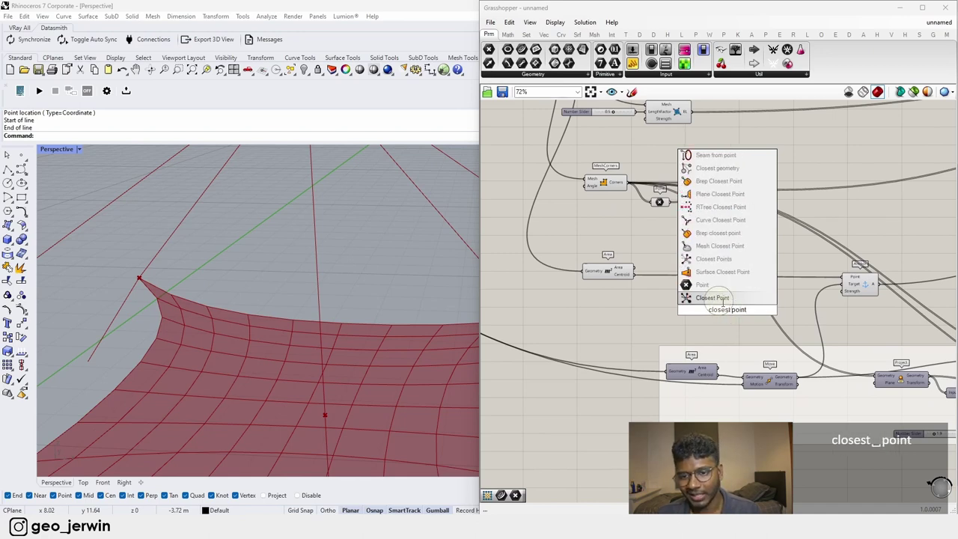
left_click(720, 297)
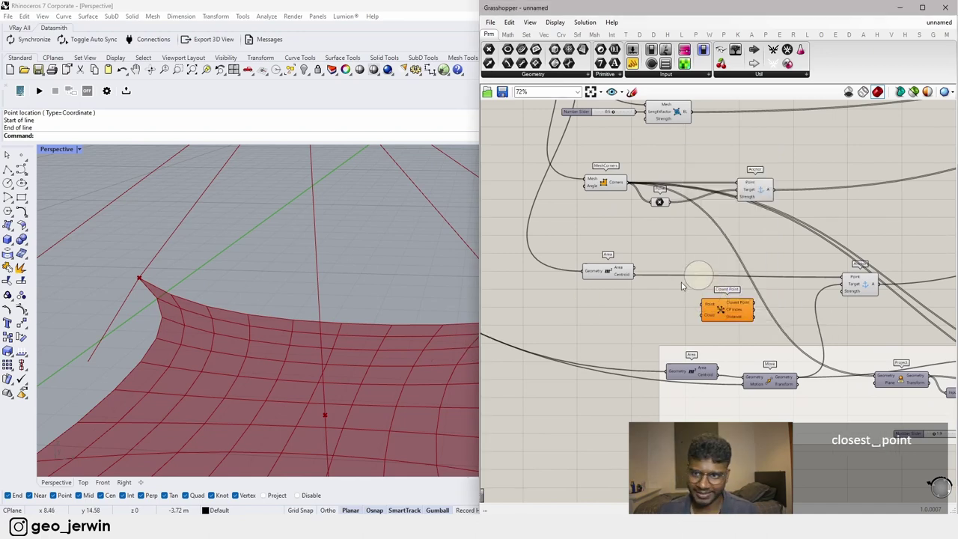
scroll(736, 317, "up", 2)
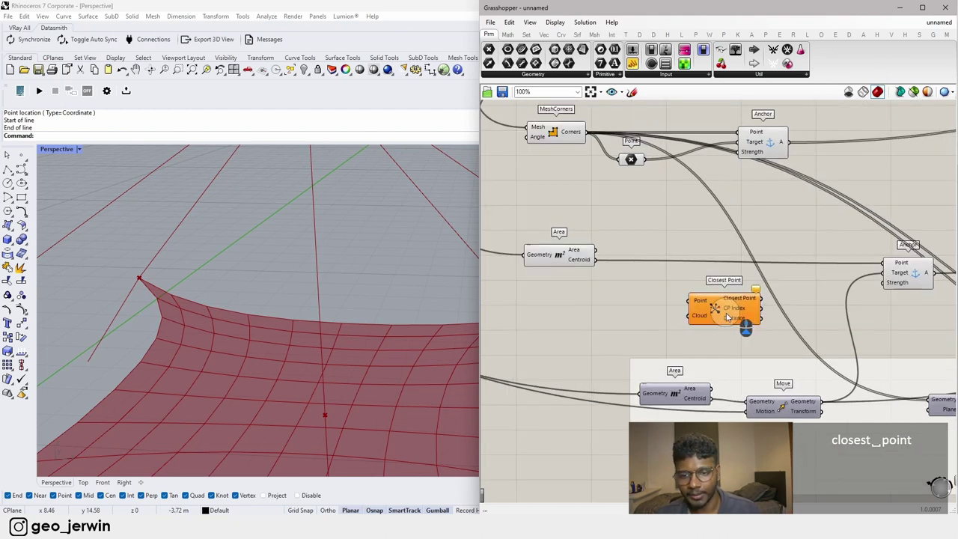
left_click(748, 314)
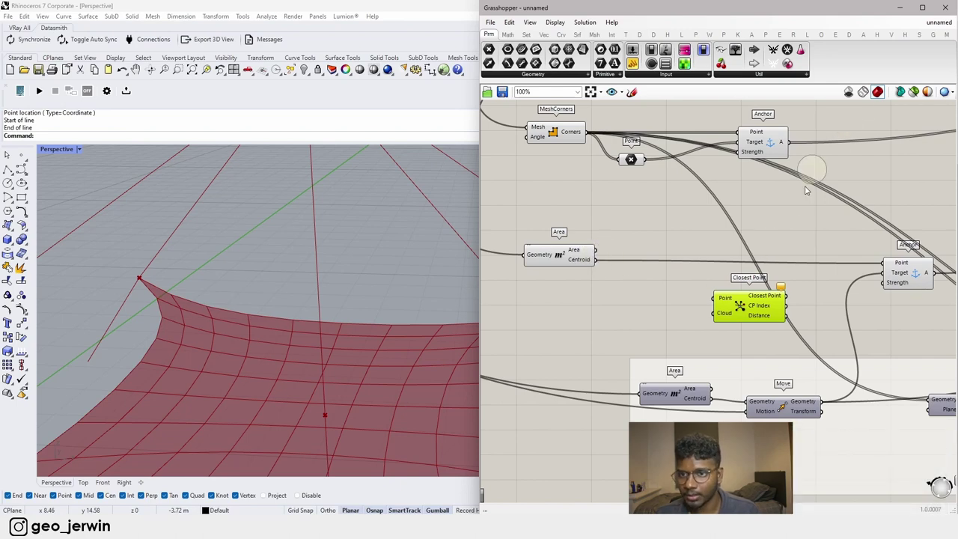
Step: Add Kangaroo's NakedVertices component below the mesh's Area component, beside Closest Point
left_click(738, 35)
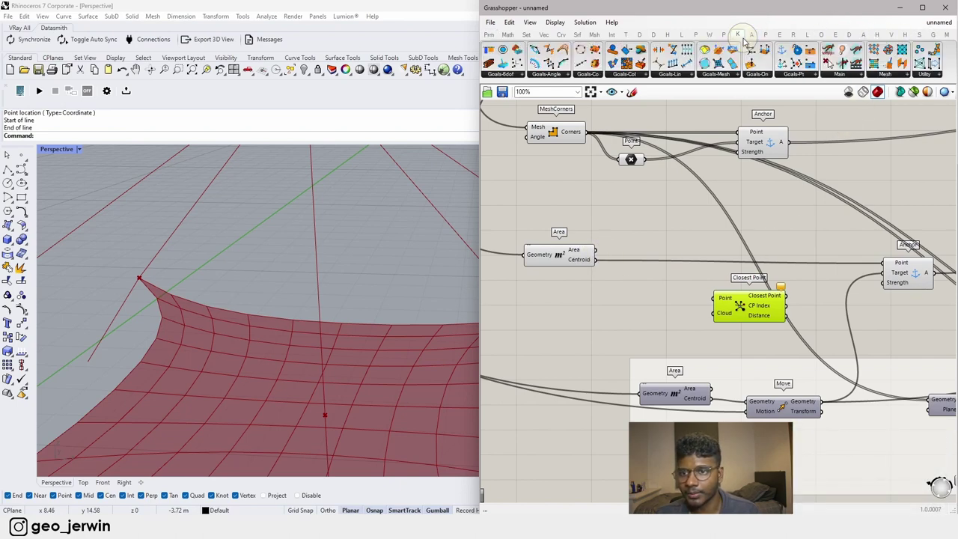
left_click(882, 76)
left_click_drag(852, 170, 597, 343)
Step: Connect the Mesh Surface output to the Mesh input of NakedVertices and check its points on the canopy
scroll(603, 224, "down", 4)
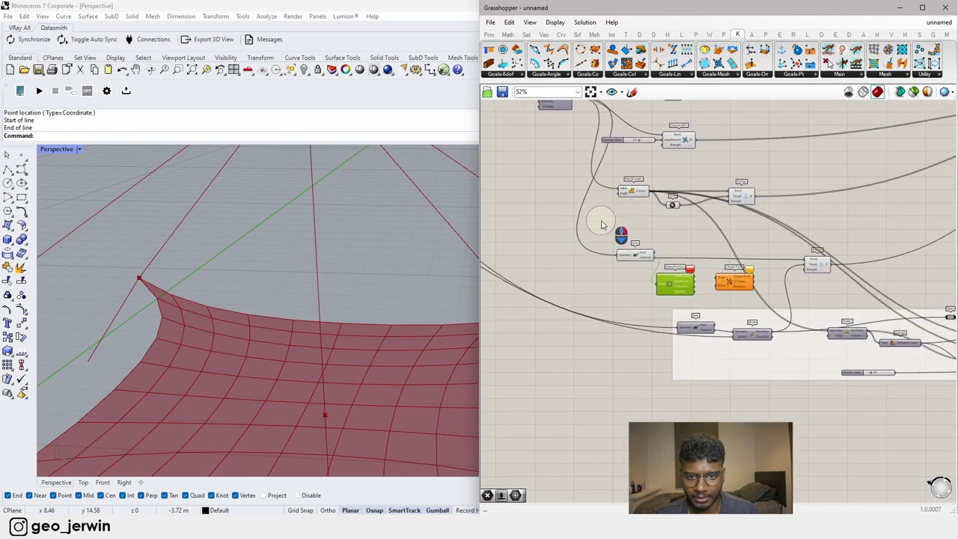
right_click_drag(602, 224, 640, 274)
scroll(606, 139, "up", 4)
left_click_drag(614, 154, 727, 461)
scroll(718, 431, "down", 6)
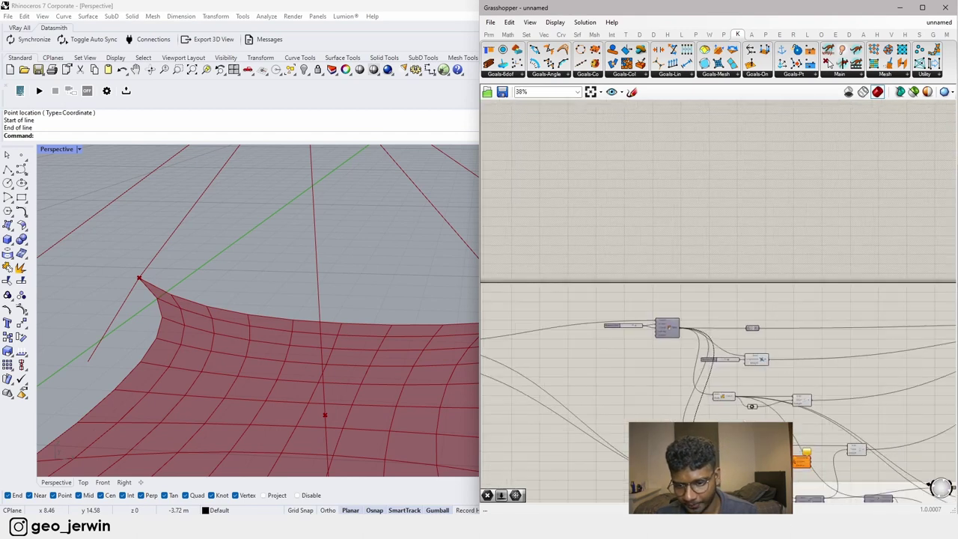
scroll(745, 458, "up", 5)
scroll(798, 456, "up", 4)
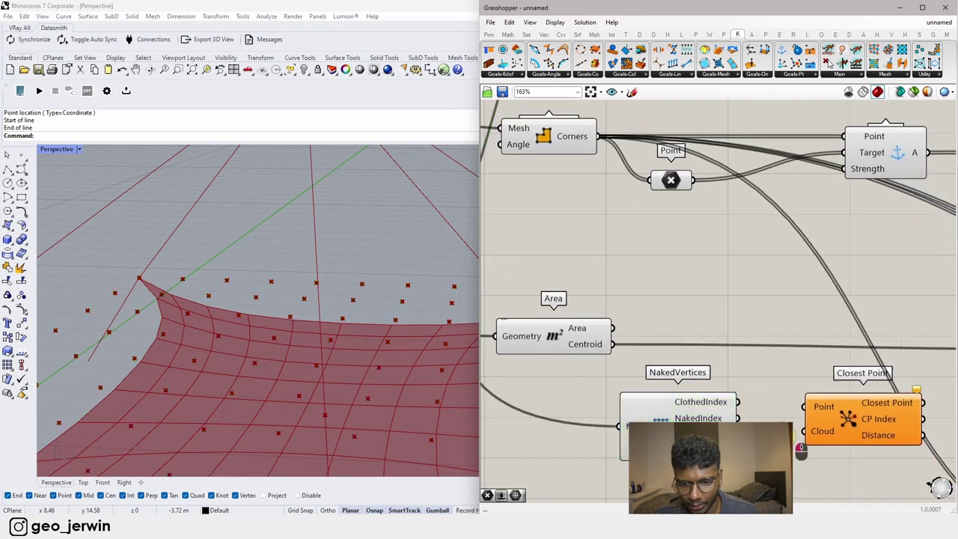
scroll(258, 344, "down", 6)
right_click_drag(258, 344, 250, 334)
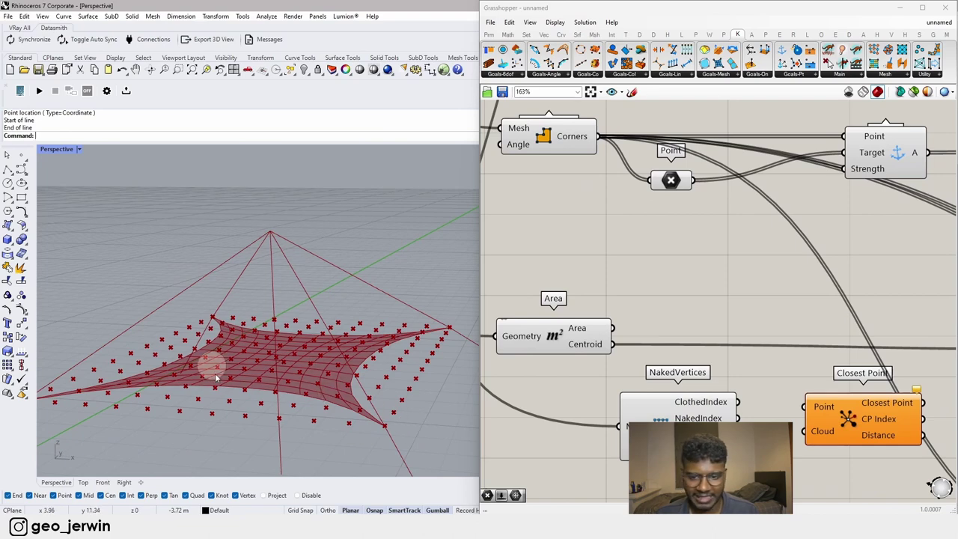
left_click(654, 428)
right_click_drag(748, 436, 678, 428)
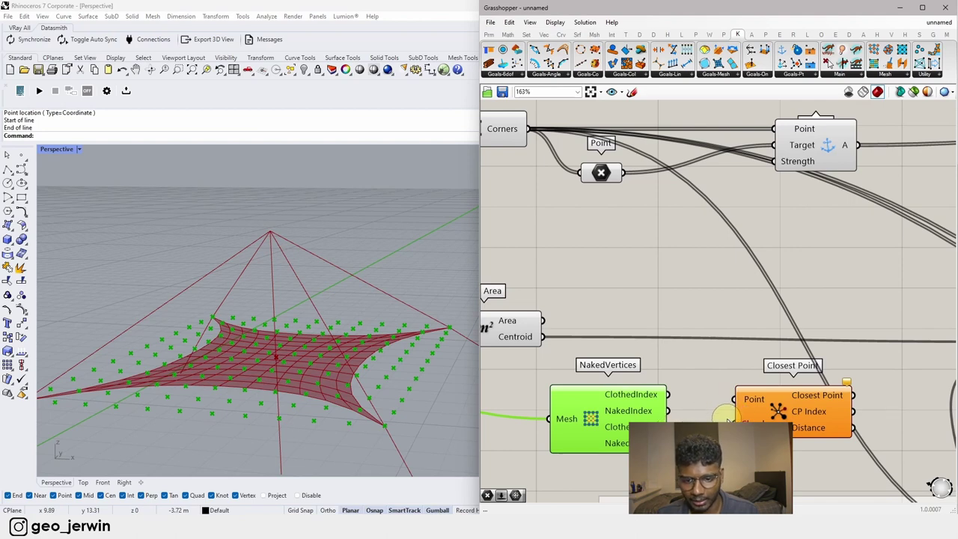
Step: Feed the Area's Centroid into Closest Point's Point input and the NakedVertices ClothedPts into its Cloud input
left_click_drag(775, 413, 776, 416)
left_click(526, 342)
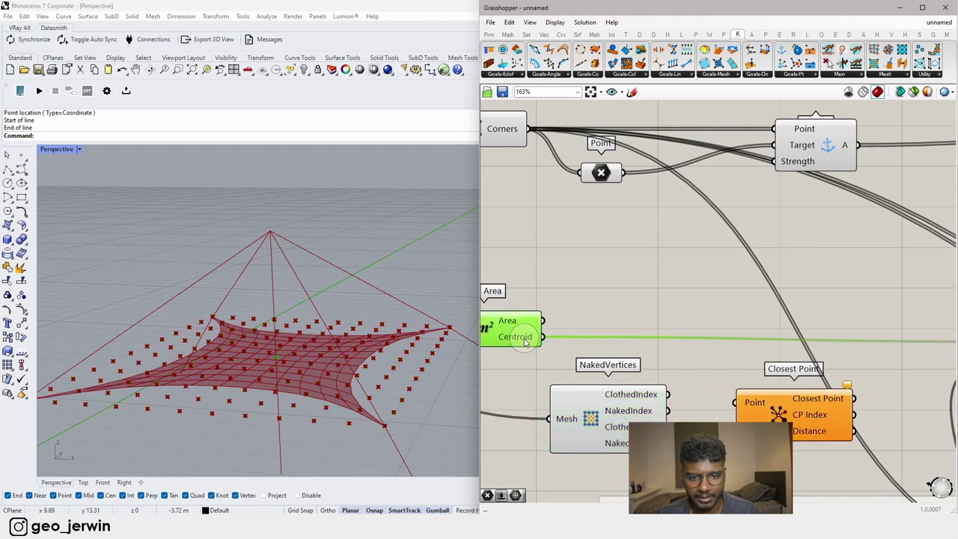
left_click_drag(549, 336, 677, 363)
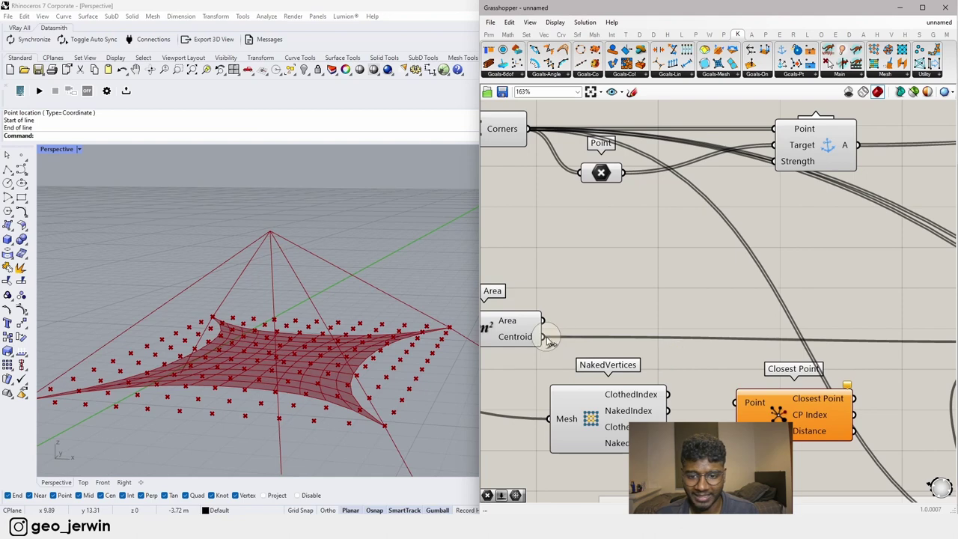
left_click(781, 416)
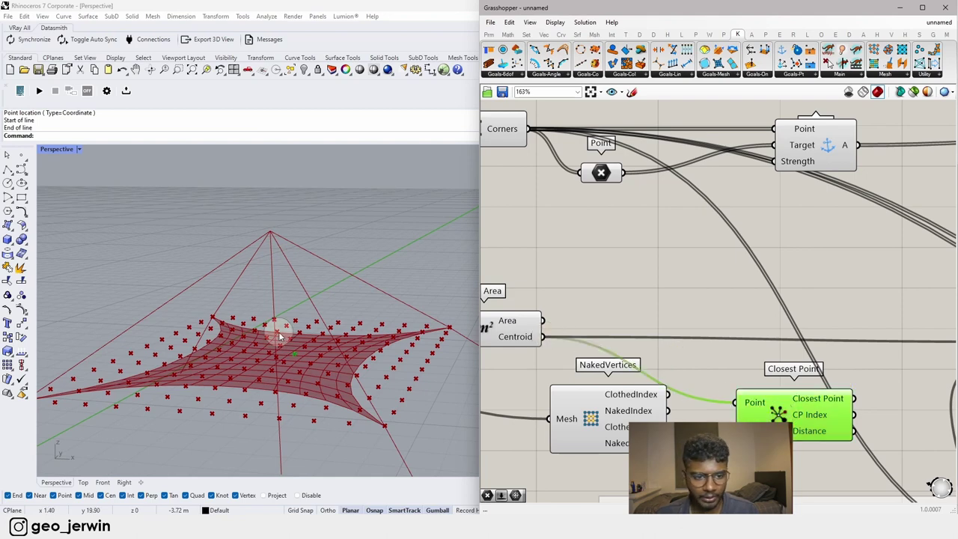
scroll(278, 336, "up", 5)
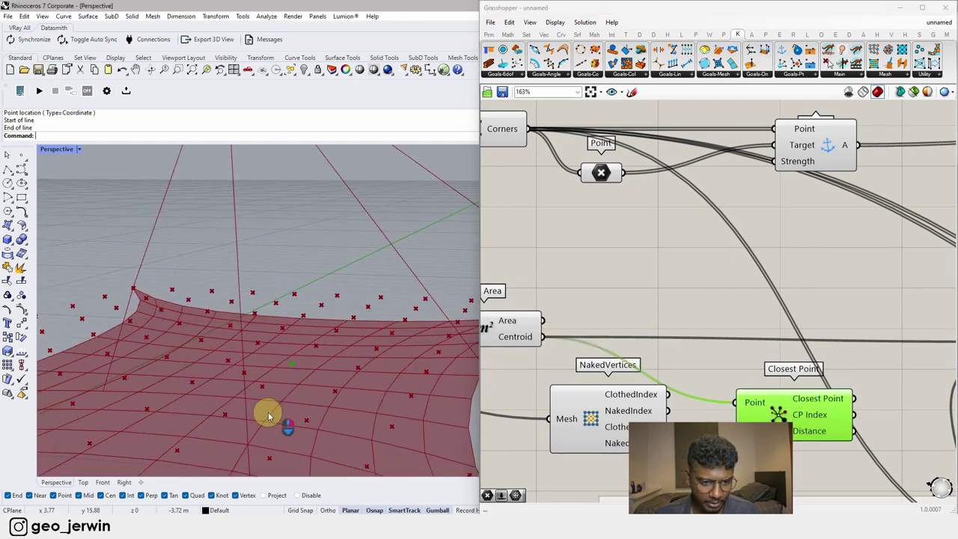
right_click_drag(268, 416, 278, 395)
scroll(275, 379, "down", 5)
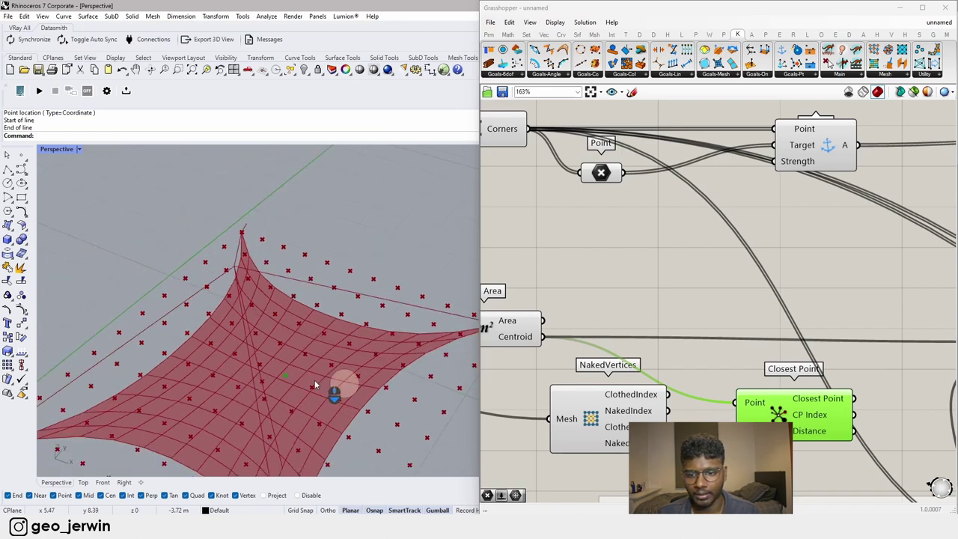
scroll(696, 415, "down", 4)
right_click_drag(797, 436, 737, 410)
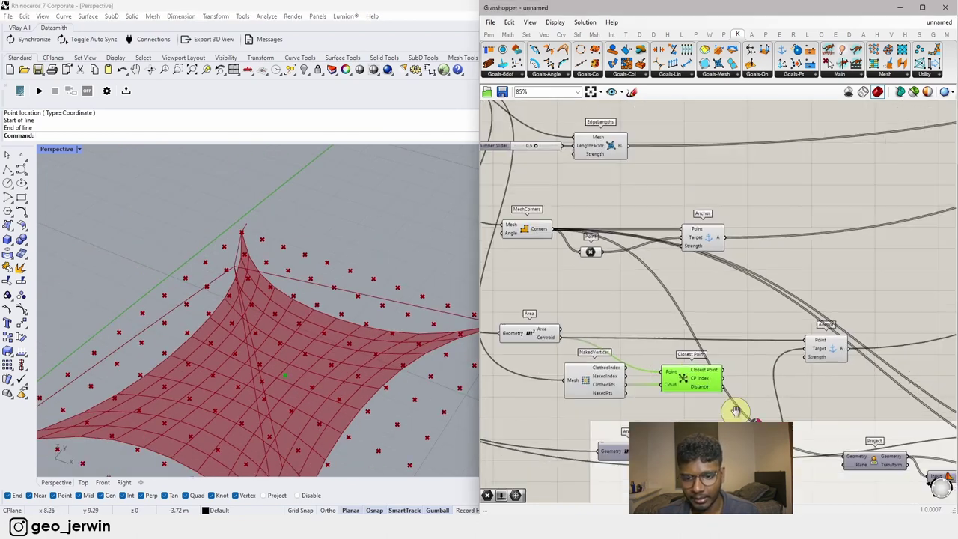
Step: Replace the apex Anchor's Point input with the Closest Point output and inspect the raised canopy
scroll(726, 389, "up", 2)
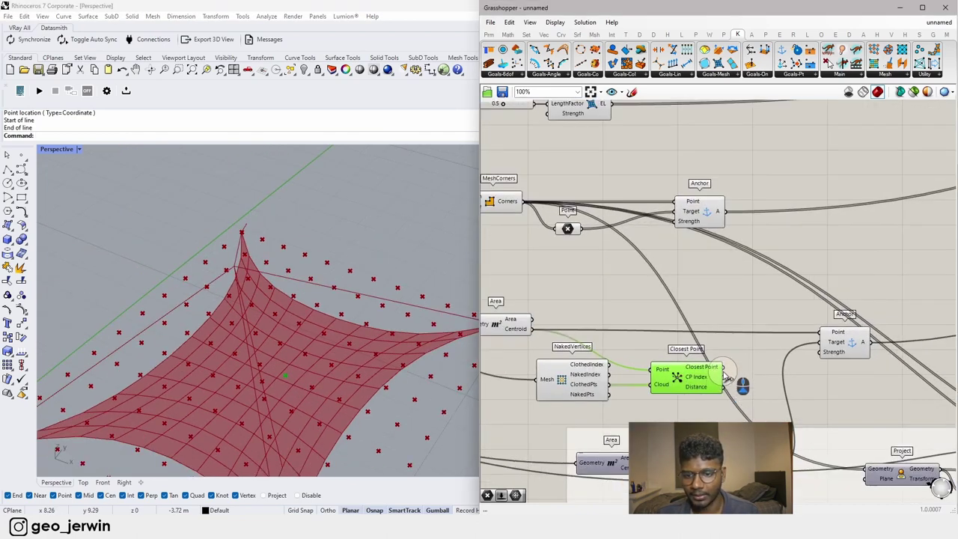
left_click_drag(723, 367, 820, 332)
left_click(755, 324)
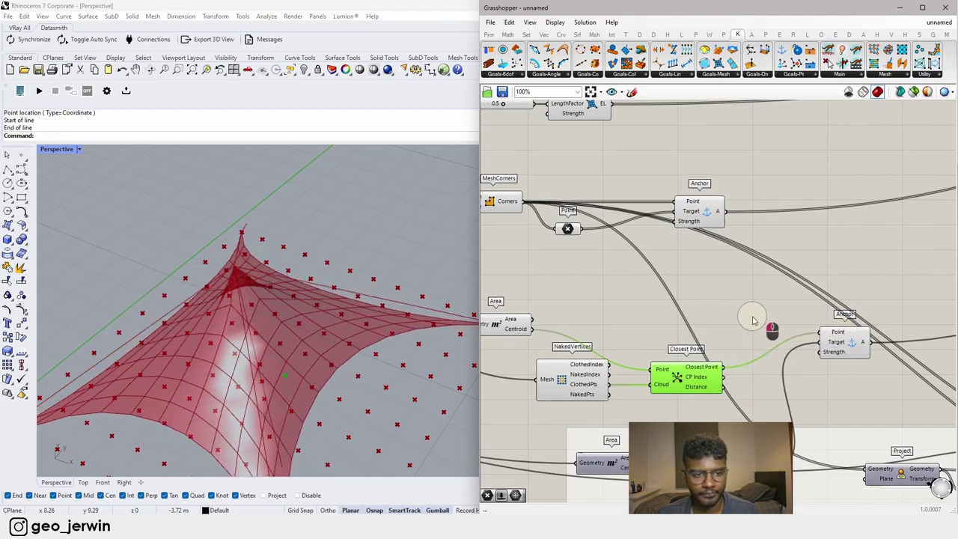
right_click_drag(291, 367, 350, 256)
scroll(310, 334, "down", 2)
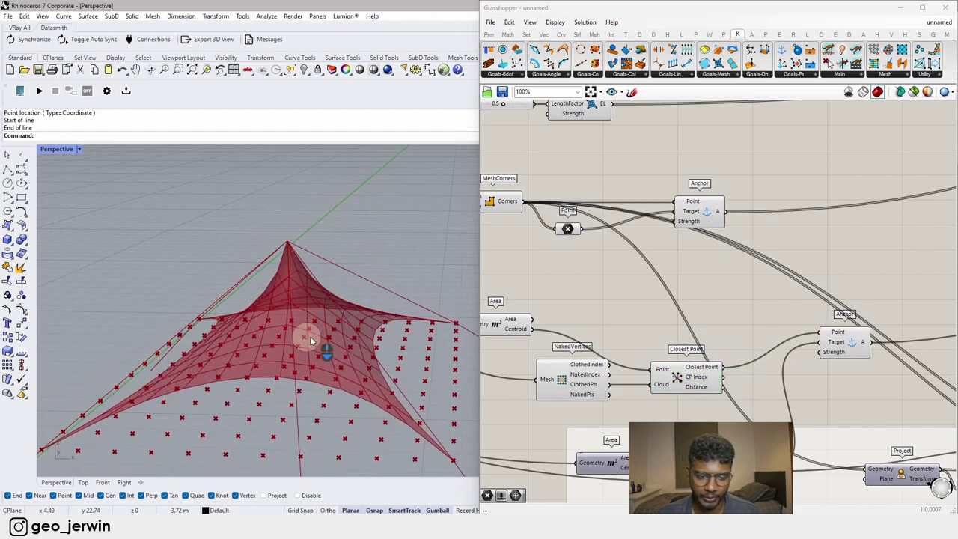
Step: Disable the preview of the mesh's Area, NakedVertices and Closest Point components
scroll(696, 382, "down", 5)
scroll(645, 376, "up", 3)
left_click_drag(515, 314, 765, 416)
left_click_drag(729, 381, 741, 364)
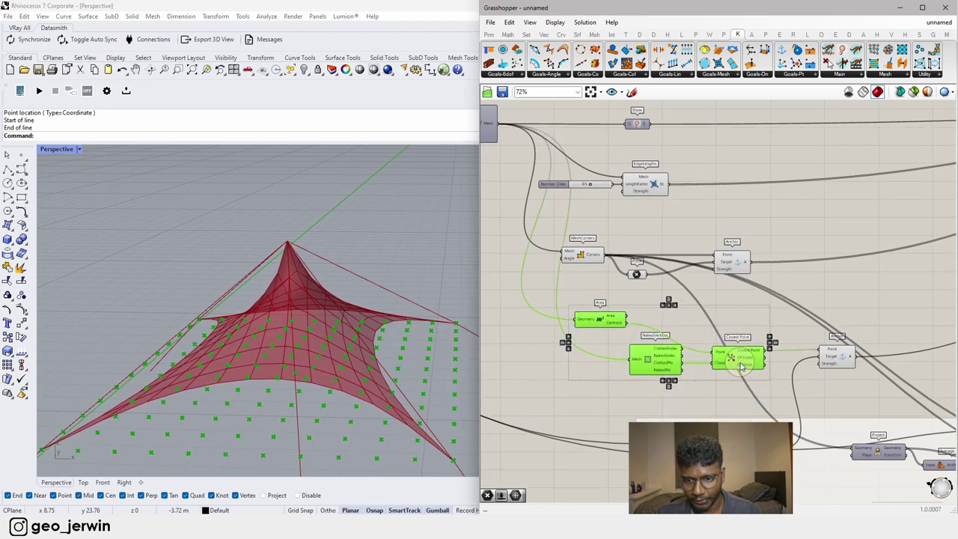
middle_click(742, 363)
left_click(769, 332)
Step: Set the slider feeding Mesh Surface's U and V counts to 12
scroll(835, 361, "down", 7)
right_click_drag(614, 309, 597, 331)
scroll(742, 331, "up", 7)
right_click_drag(856, 348, 579, 342)
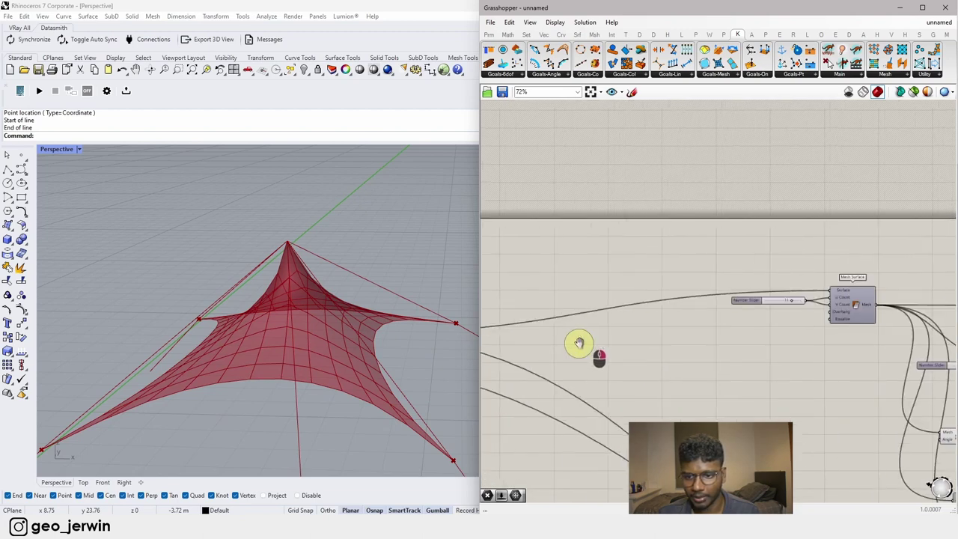
scroll(819, 305, "up", 9)
right_click_drag(329, 318, 313, 327)
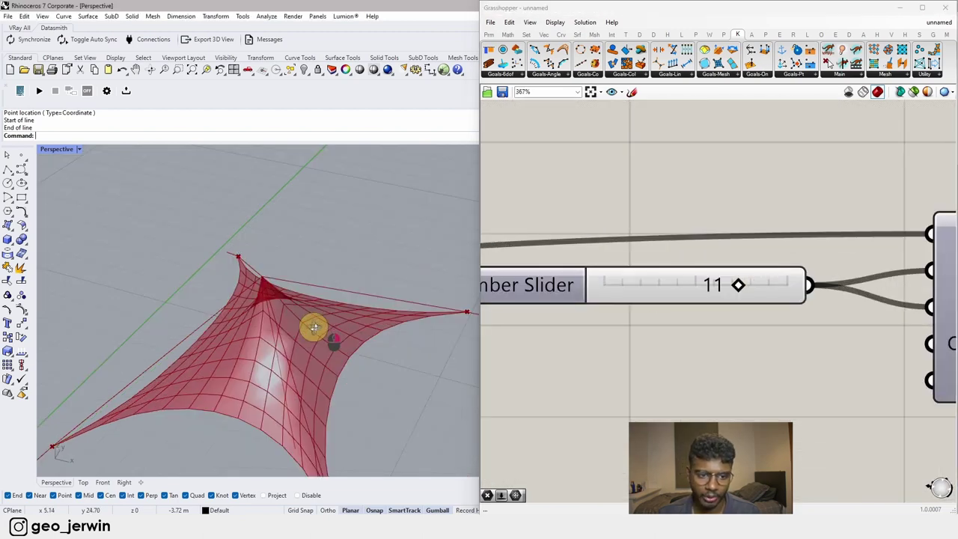
left_click_drag(737, 285, 757, 291)
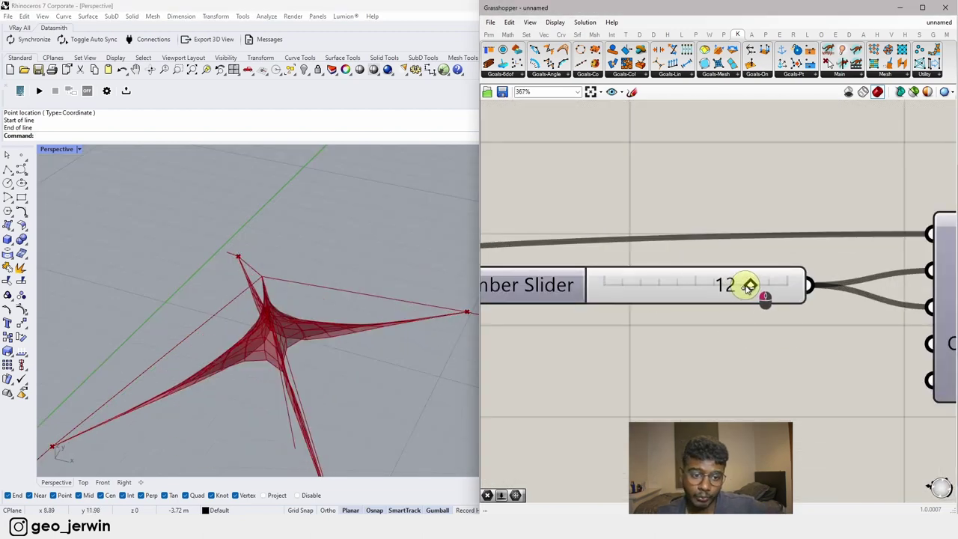
scroll(701, 357, "down", 7)
right_click_drag(815, 403, 592, 246)
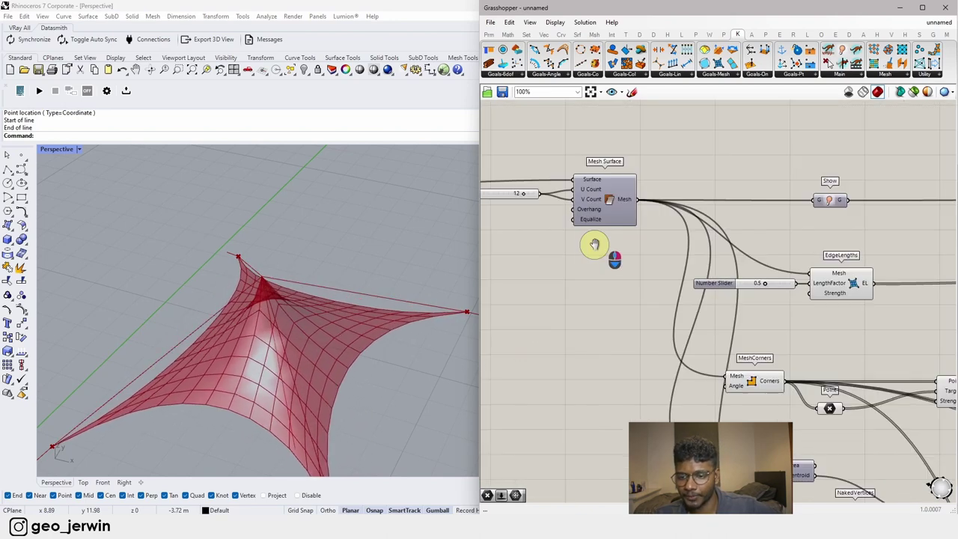
Step: Inspect the remeshed canopy from above and from ground level
scroll(632, 271, "up", 6)
right_click_drag(315, 350, 296, 356)
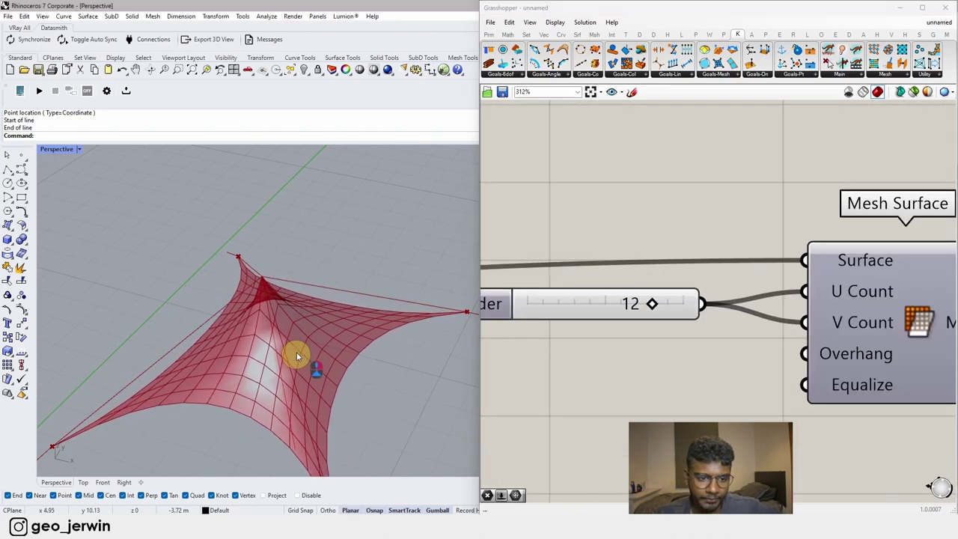
right_click_drag(289, 388, 306, 304)
scroll(335, 329, "down", 7)
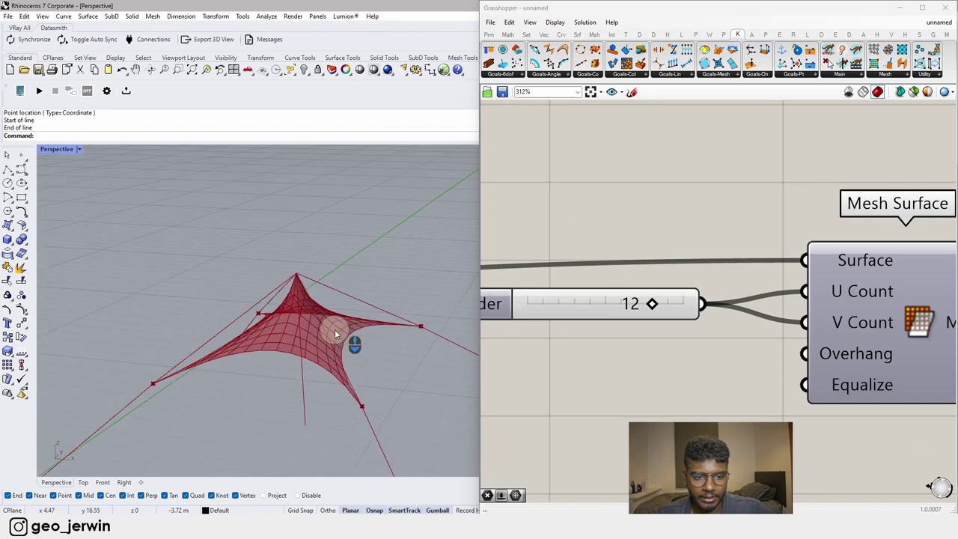
scroll(658, 376, "down", 7)
right_click_drag(353, 366, 346, 329)
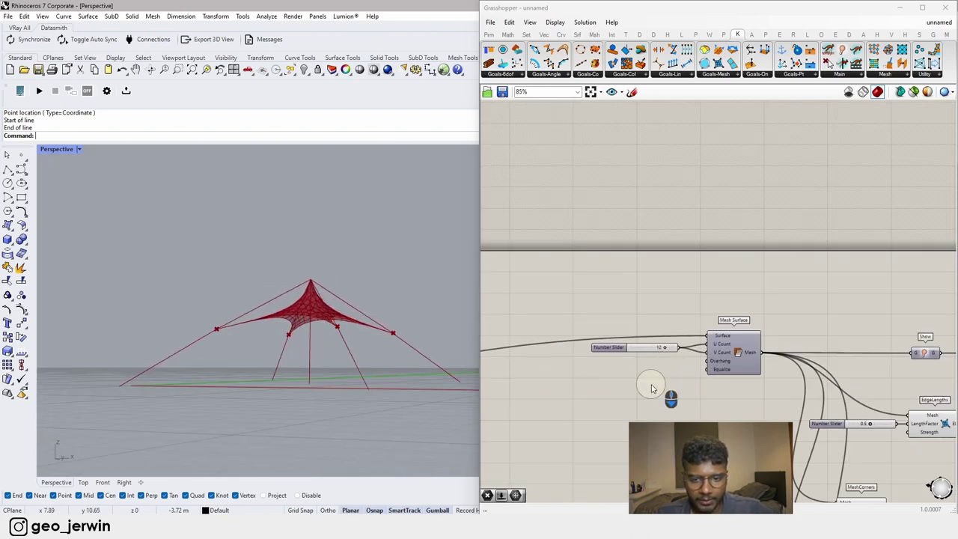
Step: Give the slider feeding Unit Z floating-point rounding with two decimals and lower its value to 1.73
scroll(652, 387, "down", 5)
right_click_drag(574, 384, 740, 394)
scroll(565, 421, "up", 7)
right_click_drag(590, 393, 677, 389)
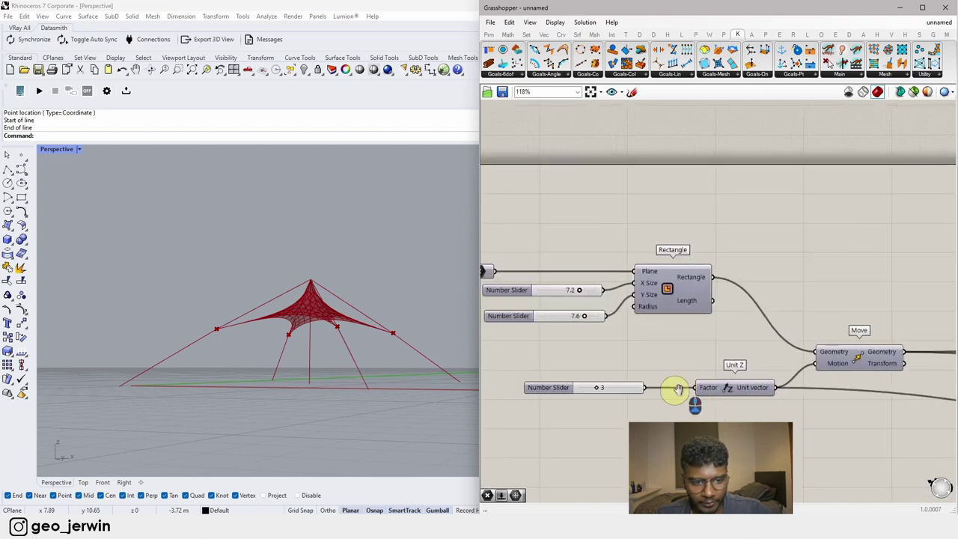
double_click(544, 389)
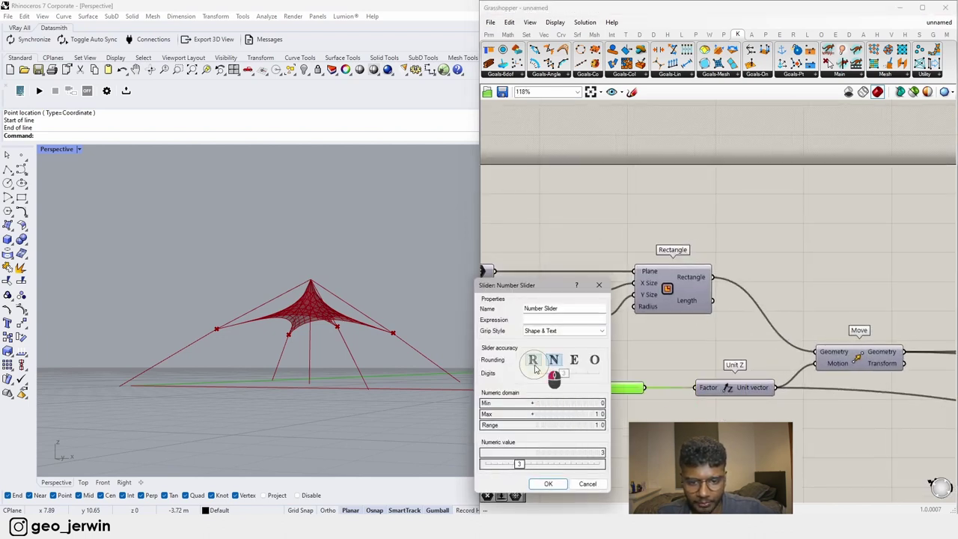
left_click_drag(562, 373, 538, 374)
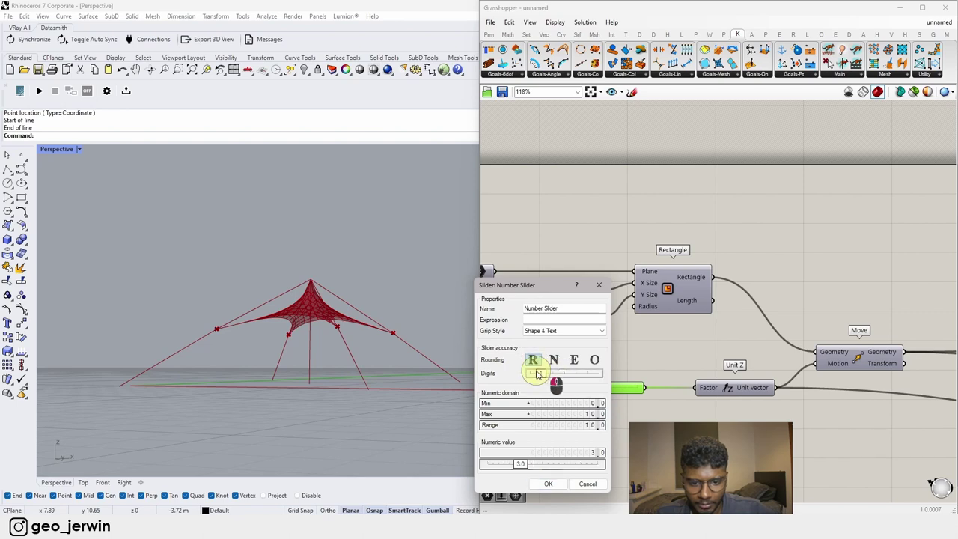
left_click(550, 484)
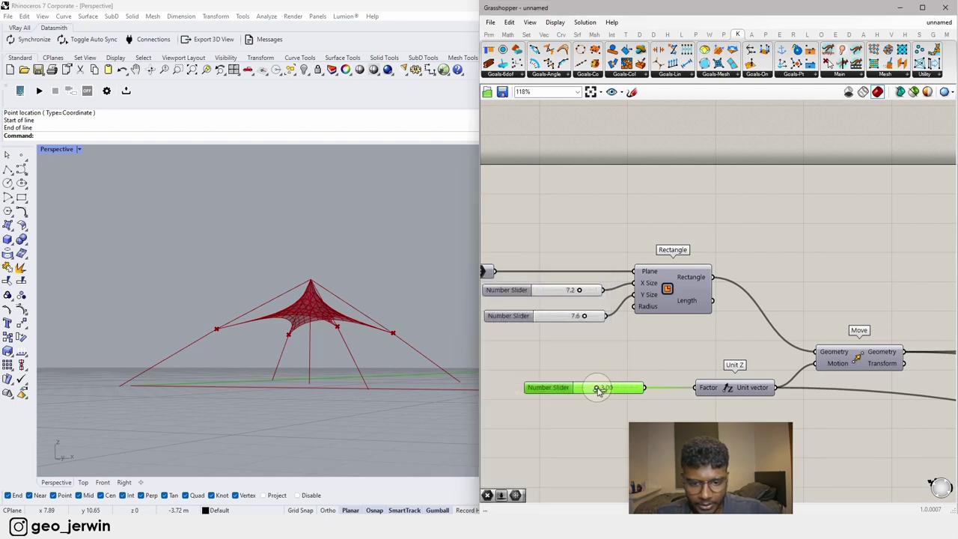
left_click_drag(595, 389, 588, 390)
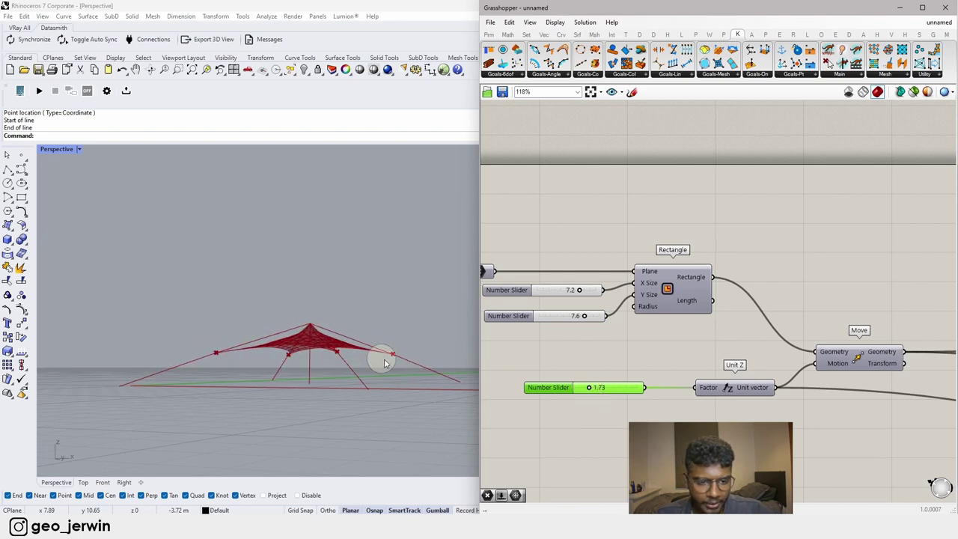
scroll(323, 351, "up", 2)
right_click_drag(324, 350, 318, 408)
Step: Shift the goals Merge, BouncySolver with its Button and Boolean Toggle, and List Item together slightly down the canvas
scroll(678, 386, "down", 10)
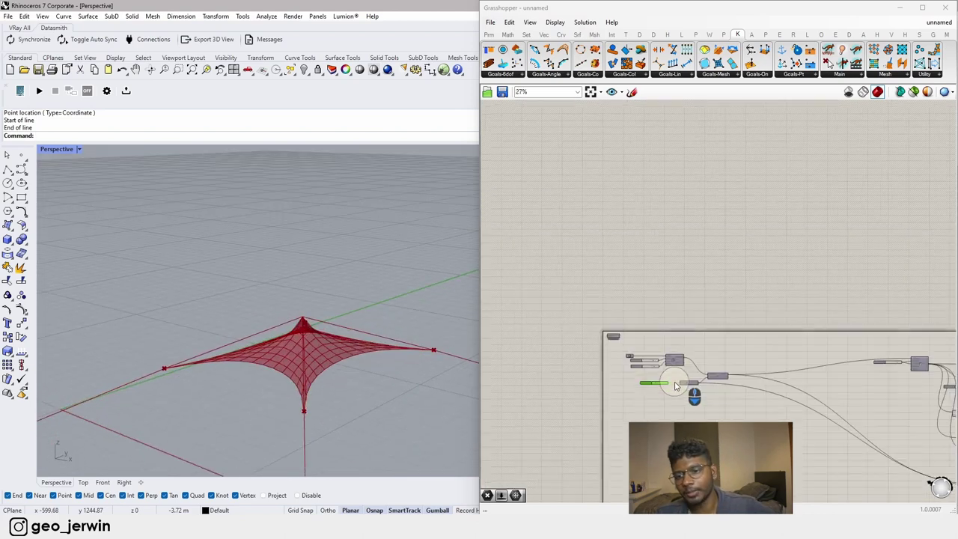
scroll(891, 426, "up", 7)
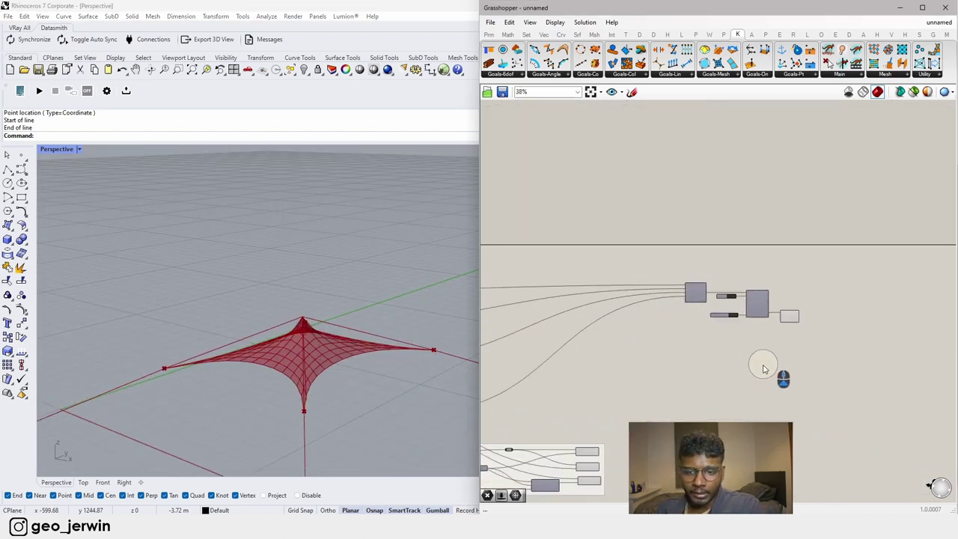
left_click_drag(841, 357, 659, 251)
left_click_drag(694, 293, 690, 304)
left_click(682, 276)
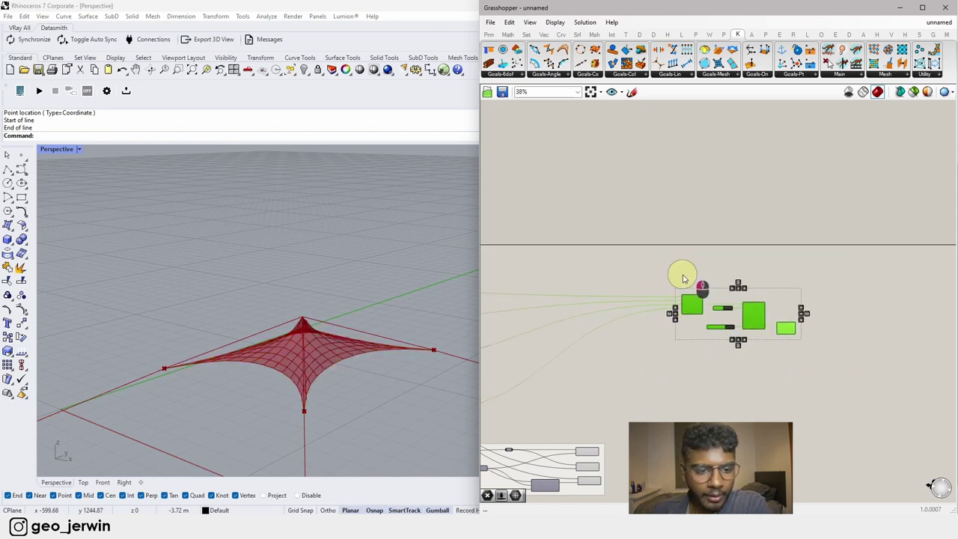
Step: Examine the lowered canopy and its support lines from several angles and distances
right_click_drag(342, 371, 376, 340)
right_click_drag(376, 340, 283, 384)
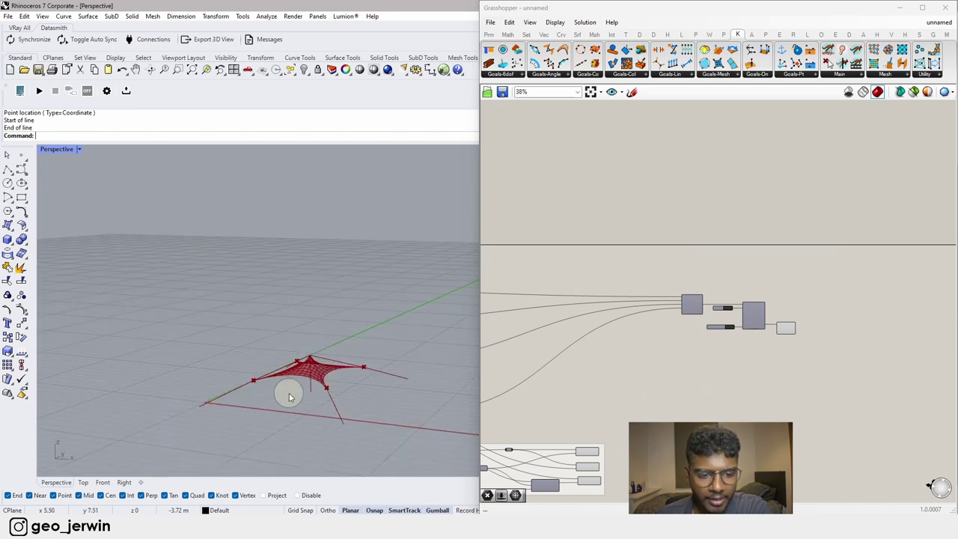
scroll(292, 382, "up", 5)
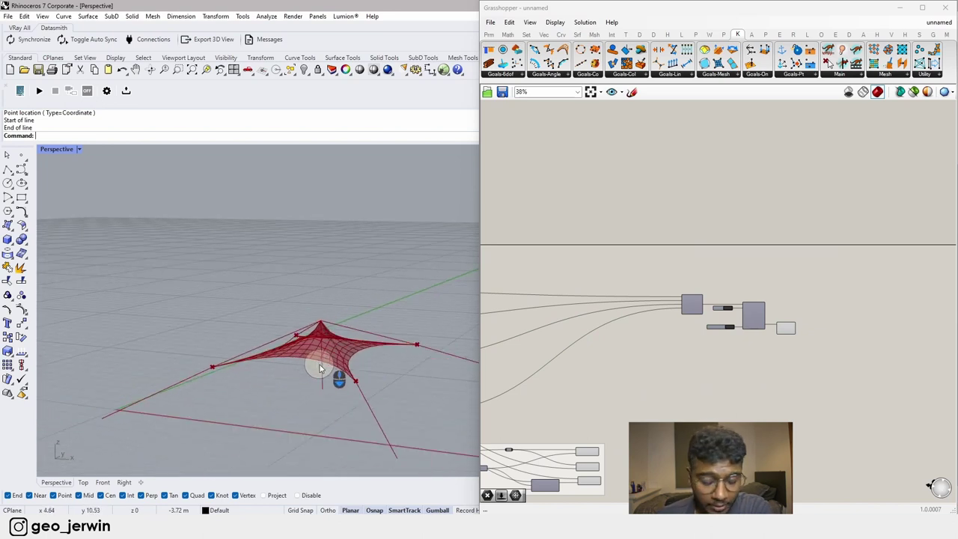
scroll(291, 347, "up", 8)
right_click_drag(354, 350, 315, 353)
scroll(761, 326, "up", 5)
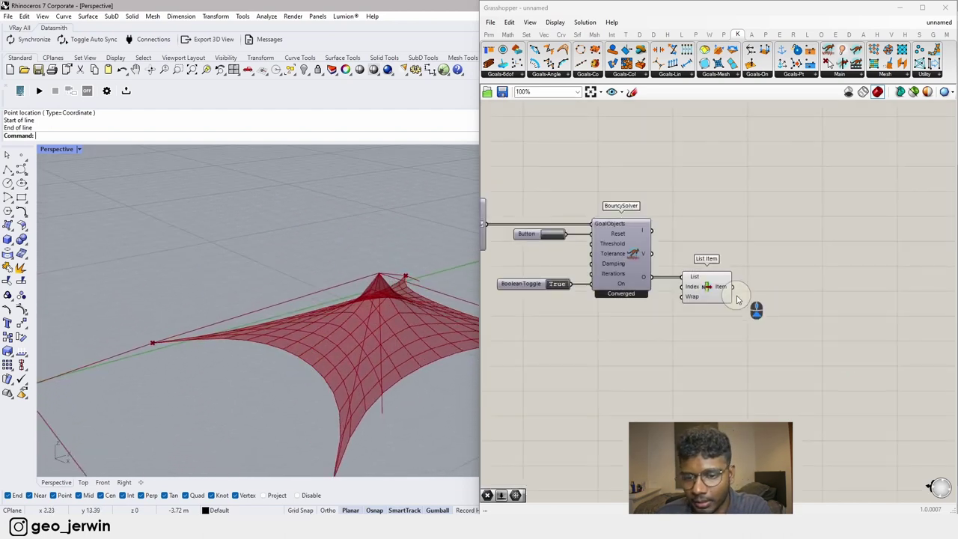
Step: Add a MultiPipe component to the canvas below the List Item
scroll(737, 341, "down", 3)
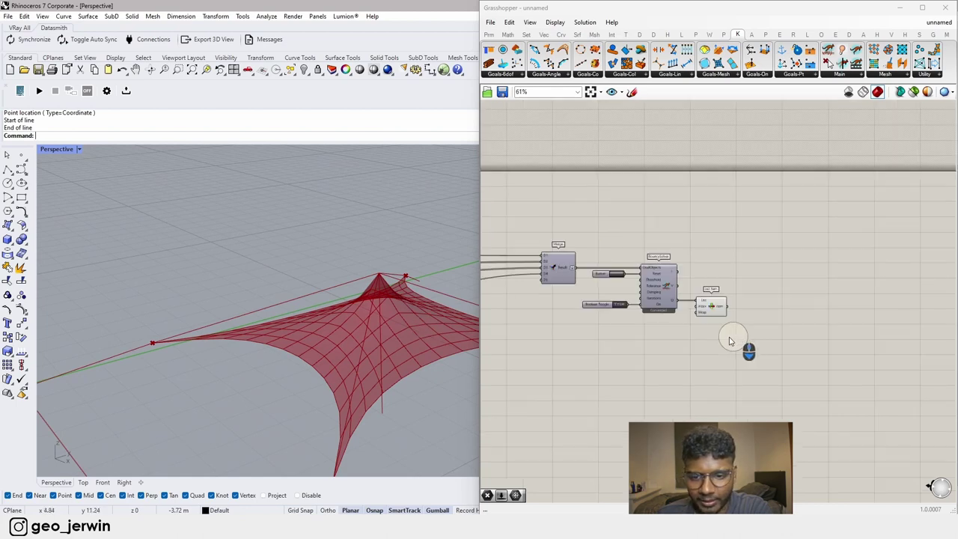
right_click_drag(832, 345, 845, 279)
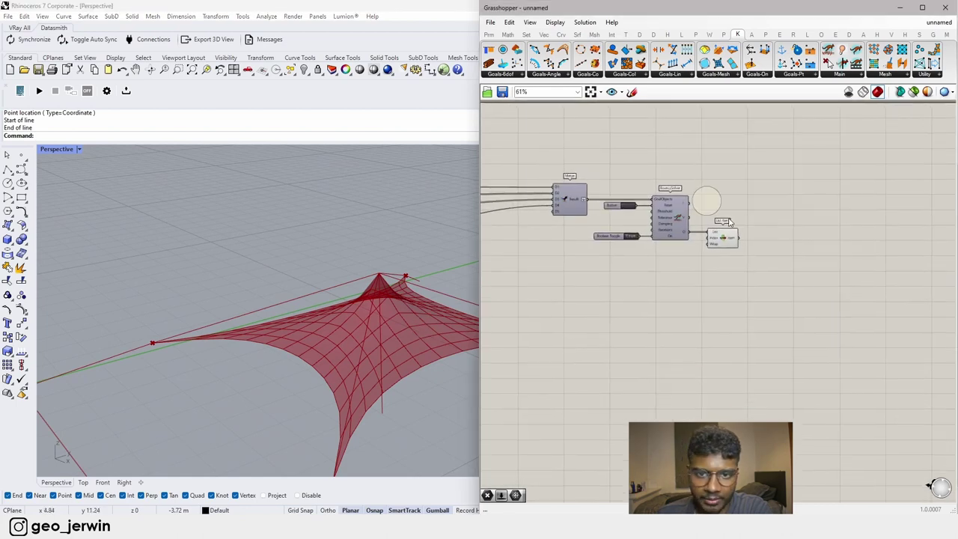
left_click(579, 35)
left_click_drag(695, 51, 754, 329)
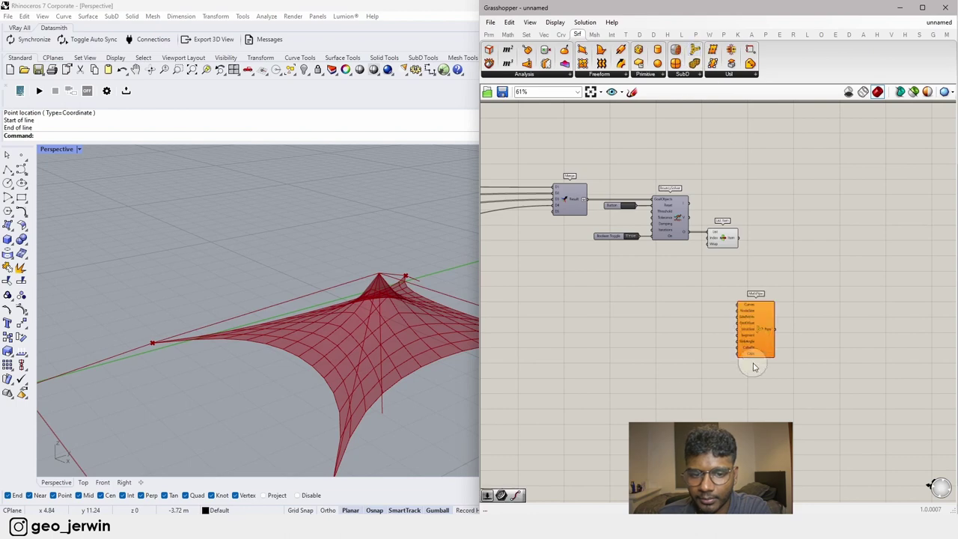
Step: Add a Merge component beside the grouped Line components and feed all three Line outputs into separate Data inputs
right_click_drag(662, 395, 771, 332)
scroll(142, 366, "down", 3)
right_click_drag(244, 387, 180, 455)
right_click_drag(242, 320, 274, 352)
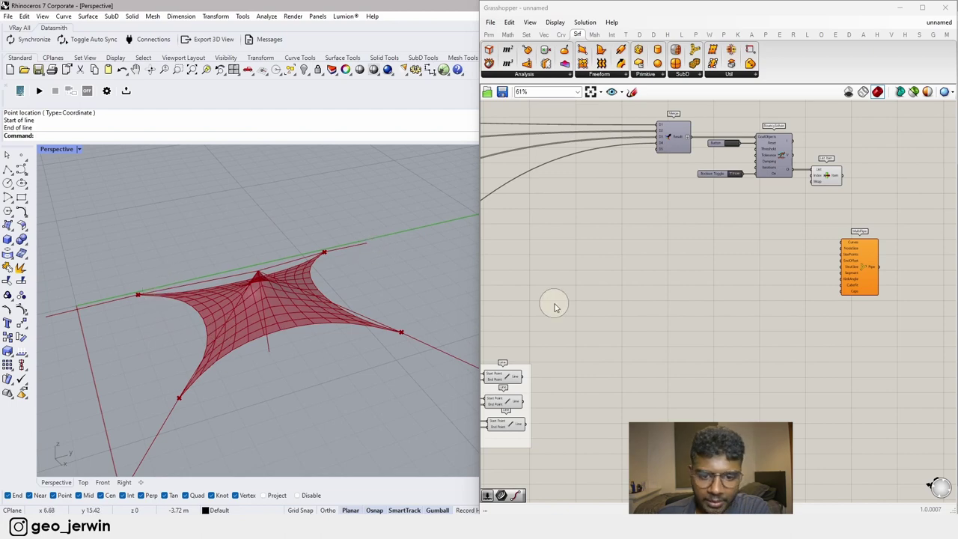
scroll(646, 249, "up", 5)
double_click(728, 364)
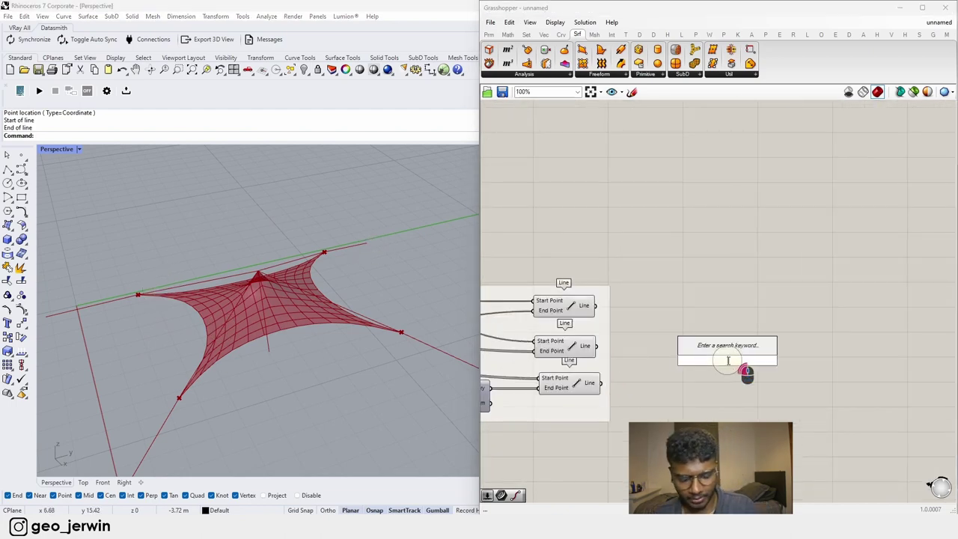
type("merge")
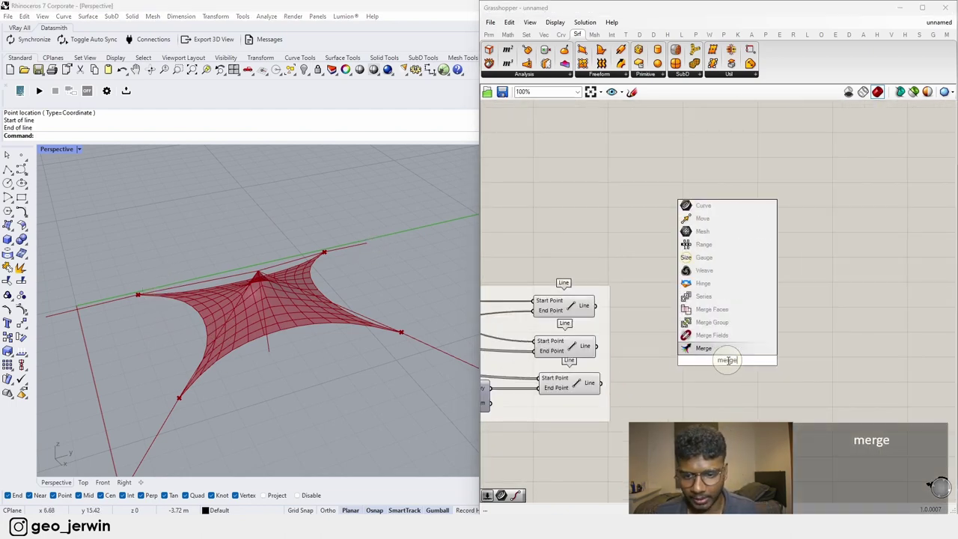
key("Return")
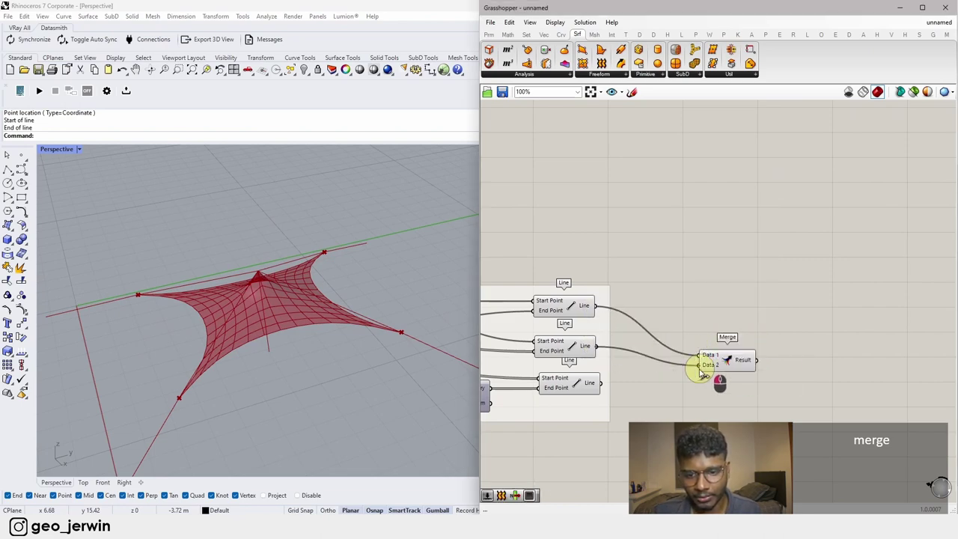
left_click_drag(701, 372, 714, 370)
Step: Disable the preview of the three Line components
left_click_drag(517, 244, 607, 407)
middle_click(588, 388)
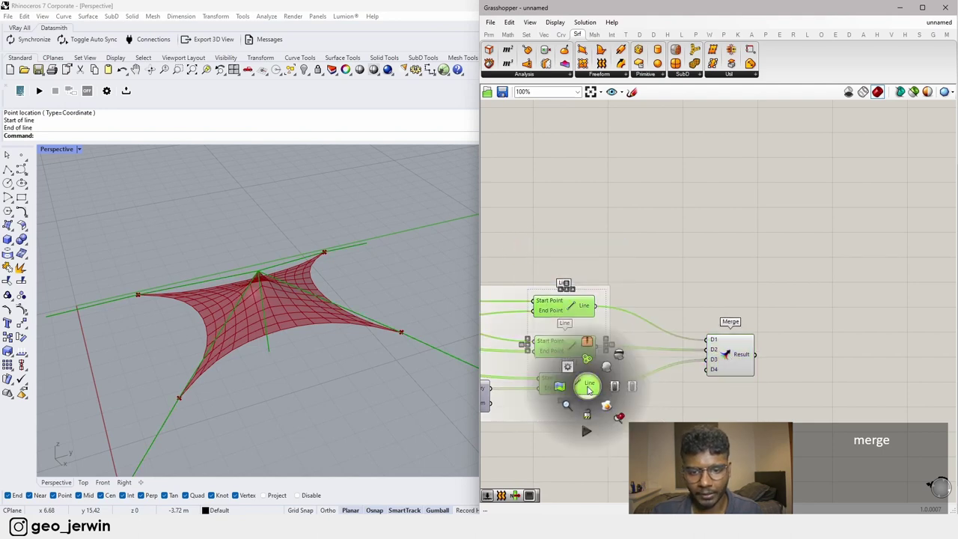
left_click(621, 358)
Step: Place MultiPipe beside the line Merge and connect the Merge Result to MultiPipe's Curves input
scroll(800, 357, "down", 5)
right_click_drag(800, 357, 716, 339)
left_click_drag(840, 257, 743, 338)
scroll(743, 342, "up", 6)
left_click_drag(627, 344, 785, 274)
left_click_drag(853, 337, 808, 410)
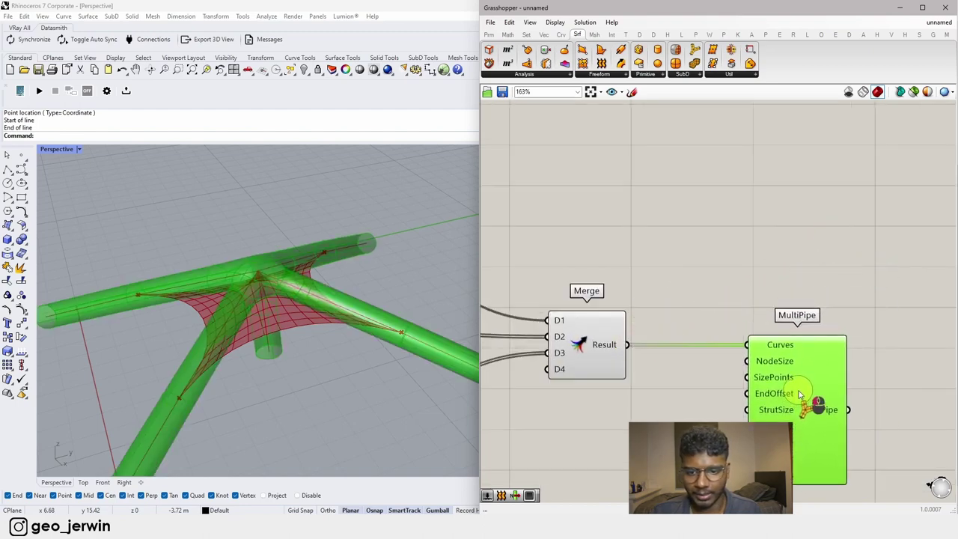
right_click_drag(940, 406, 909, 345)
left_click(823, 375)
Step: Add a 0.05 number slider, connect it to MultiPipe's NodeSize input and check the thinner pipes
double_click(600, 354)
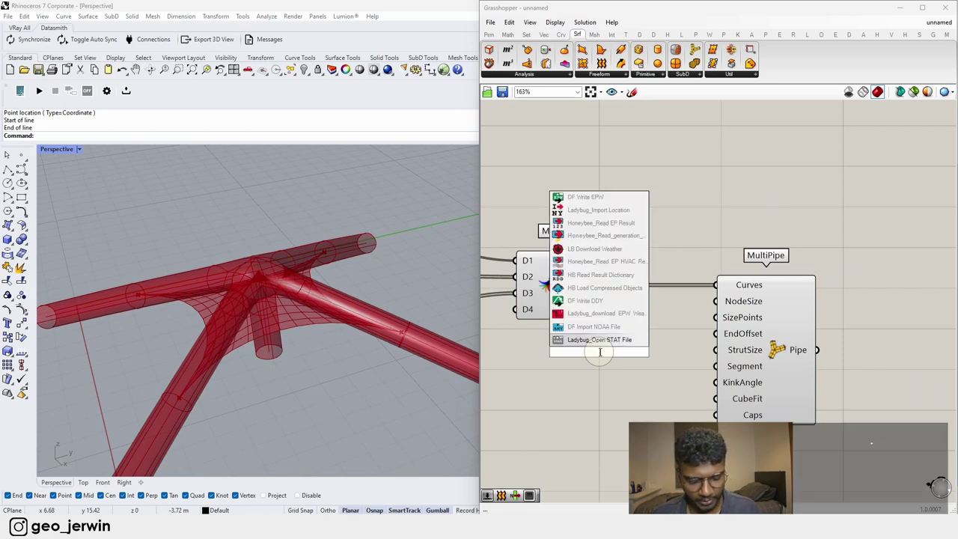
type(".05")
key("Return")
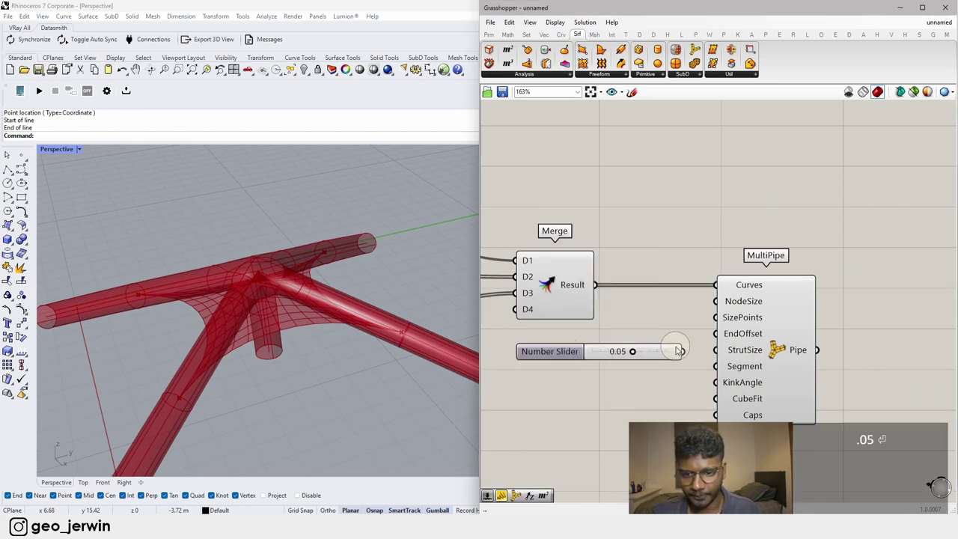
left_click_drag(713, 299, 716, 301)
left_click_drag(783, 337, 794, 337)
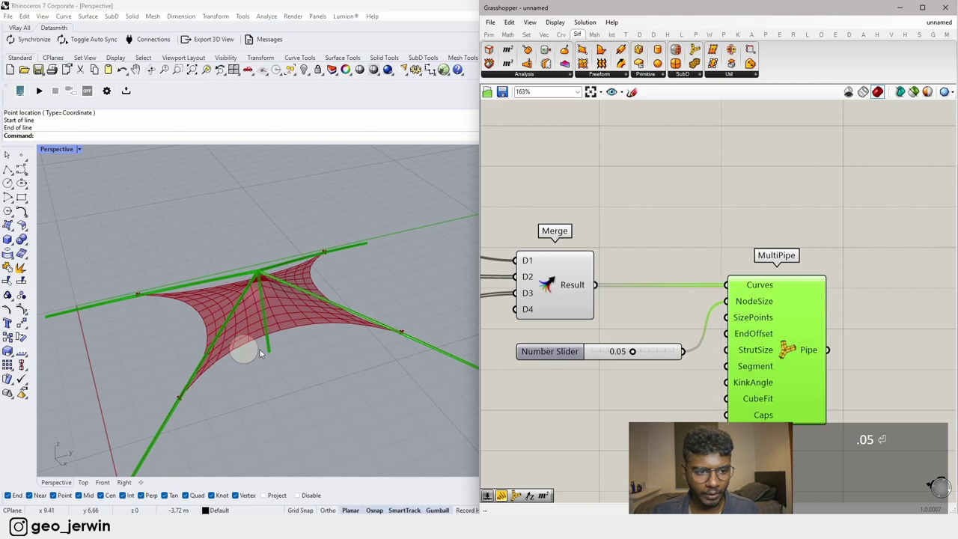
left_click(364, 387)
left_click(518, 380)
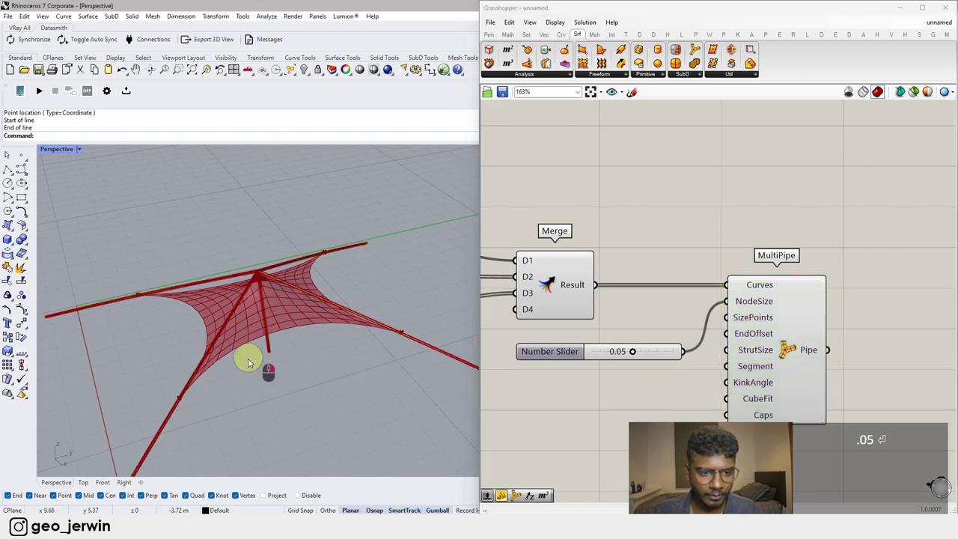
right_click_drag(272, 384, 256, 357)
Step: Add a 0.5 number slider and connect it to MultiPipe's StrutSize input
left_click_drag(658, 352, 646, 387, "alt")
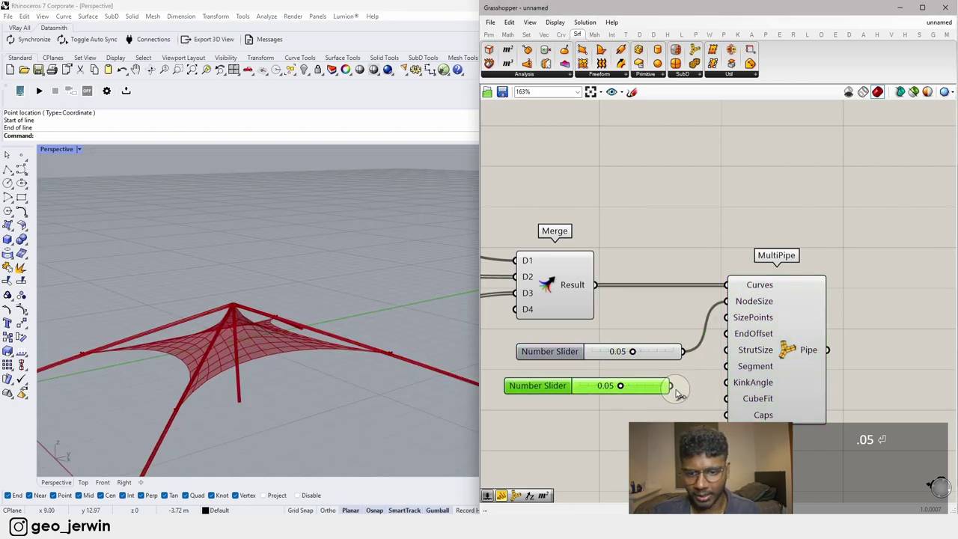
key("Delete")
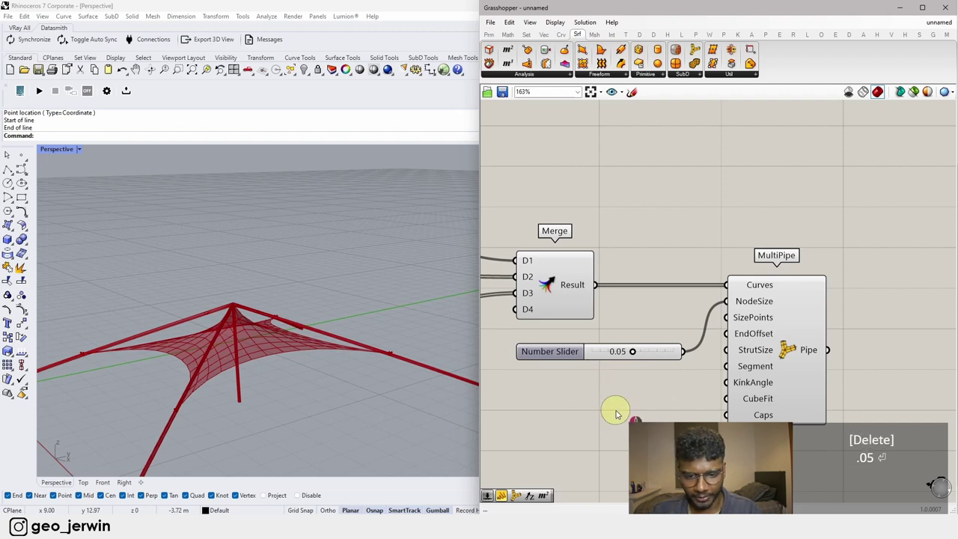
double_click(617, 410)
type(".5")
key("Return")
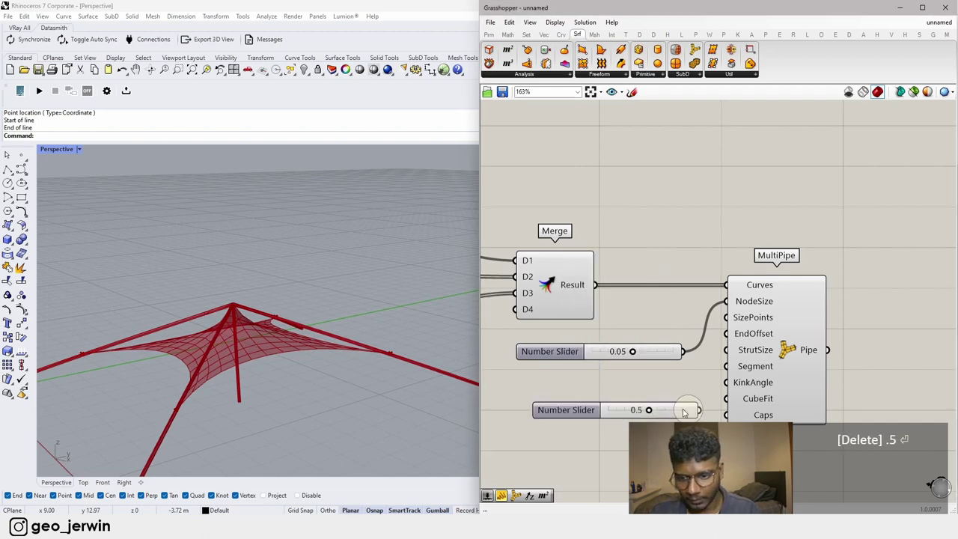
left_click_drag(719, 356, 762, 370)
scroll(247, 337, "up", 5)
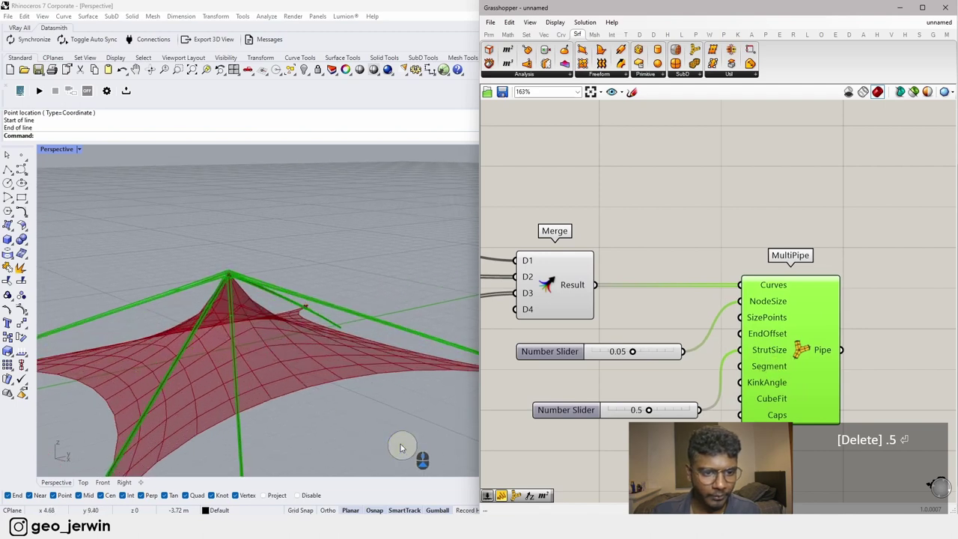
left_click(616, 445)
Step: Examine the piped struts, their apex joint and the canopy underside from several angles and distances
scroll(311, 412, "down", 5)
scroll(332, 340, "down", 5)
right_click_drag(340, 277, 341, 273)
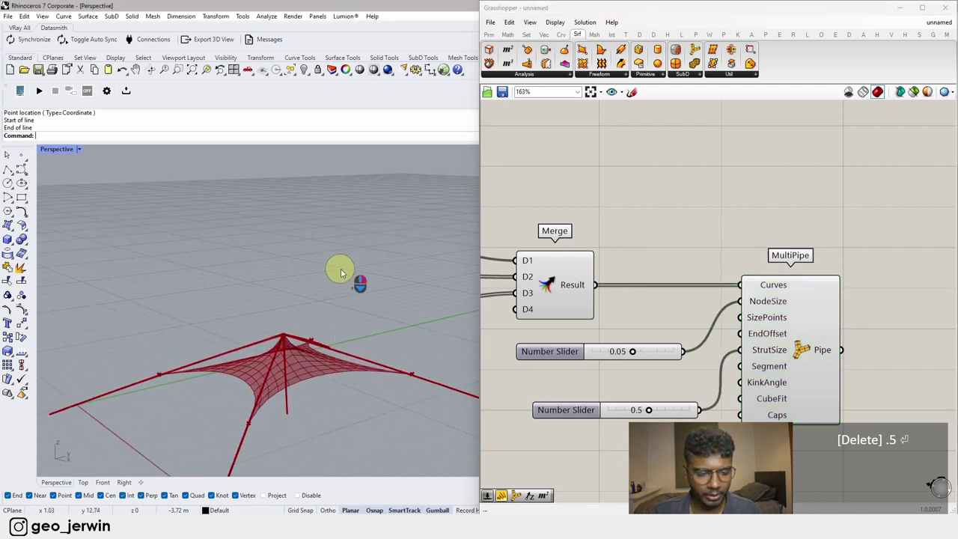
right_click_drag(210, 379, 299, 192)
scroll(316, 384, "up", 5)
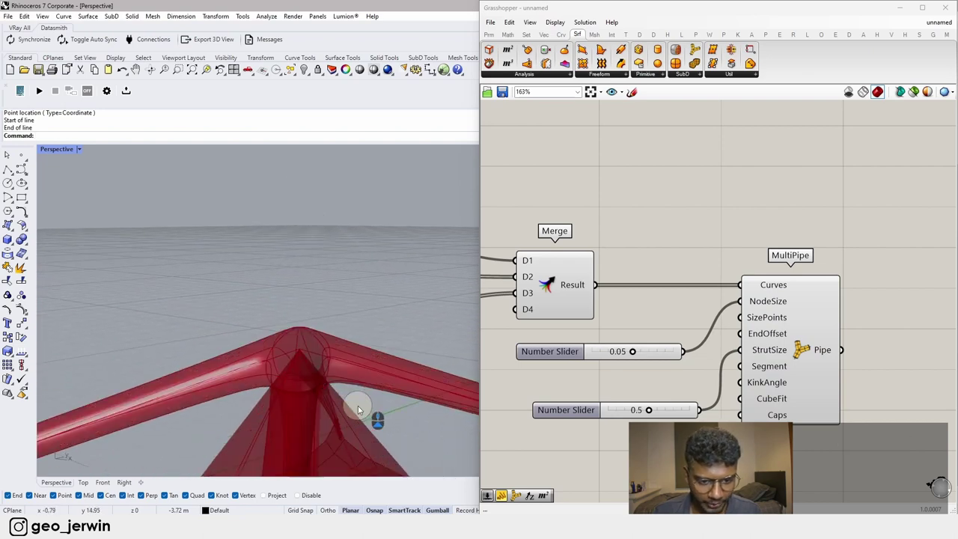
scroll(329, 391, "up", 2)
scroll(330, 391, "down", 10)
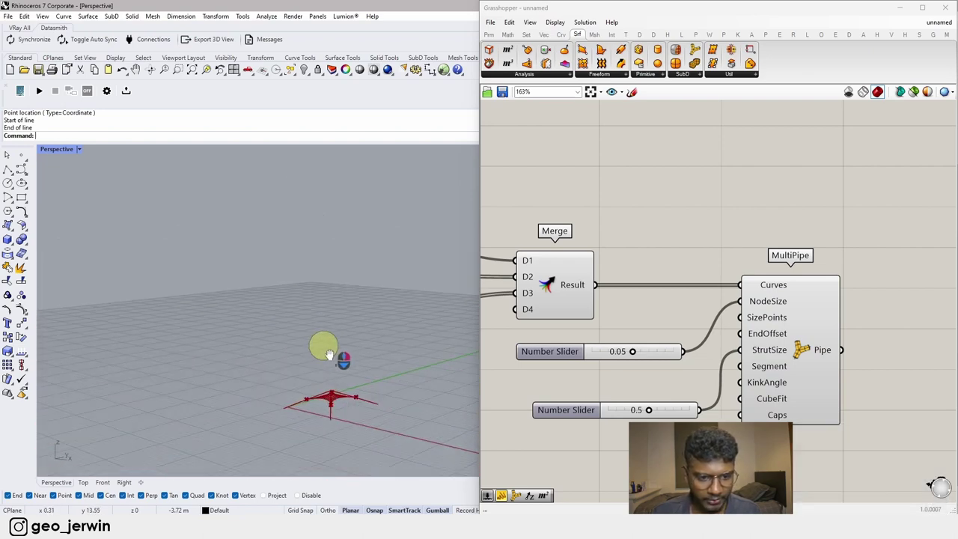
scroll(329, 354, "up", 5)
right_click_drag(321, 342, 313, 248)
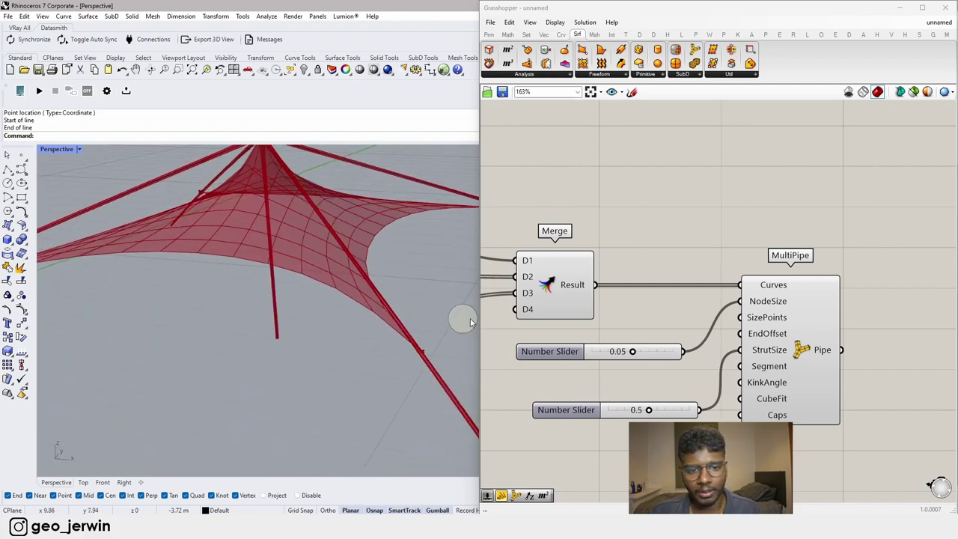
Step: Turn off the preview of the line Merge component that feeds MultiPipe
scroll(353, 321, "down", 10)
right_click_drag(355, 322, 316, 319)
scroll(877, 359, "down", 5)
scroll(797, 343, "down", 2)
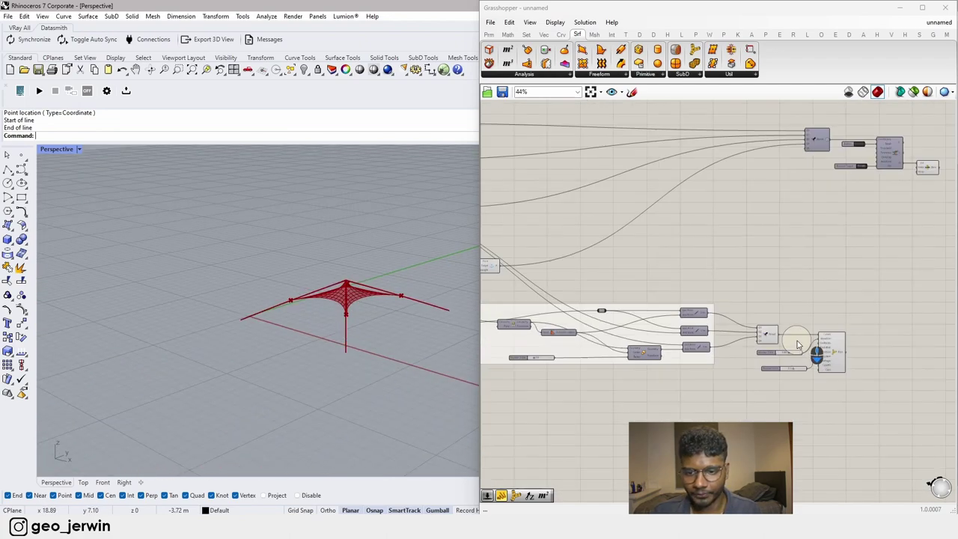
left_click_drag(798, 342, 753, 319)
middle_click(770, 332)
left_click(802, 303)
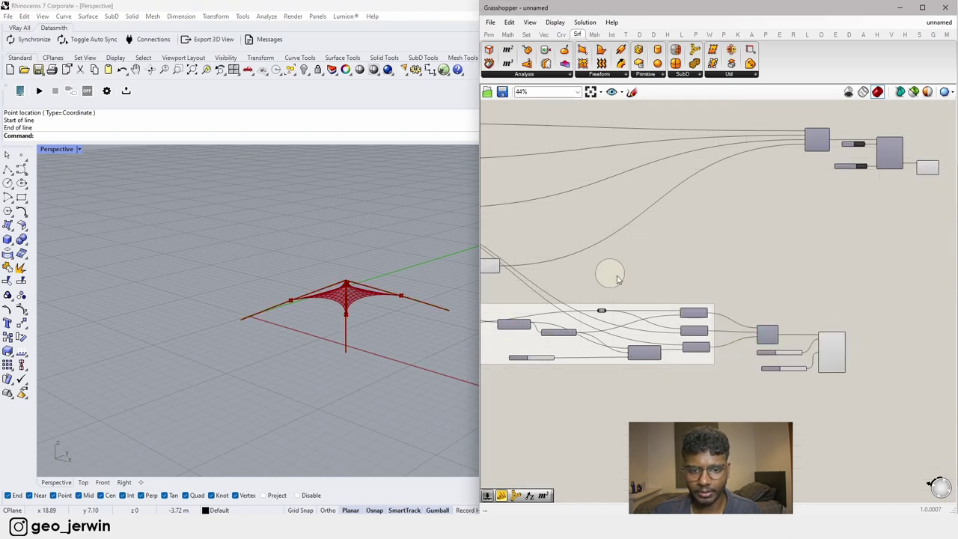
Step: Hide the preview of the upstream point and line components in the middle of the definition and check the canopy
scroll(801, 412, "down", 6)
left_click_drag(818, 461, 686, 294)
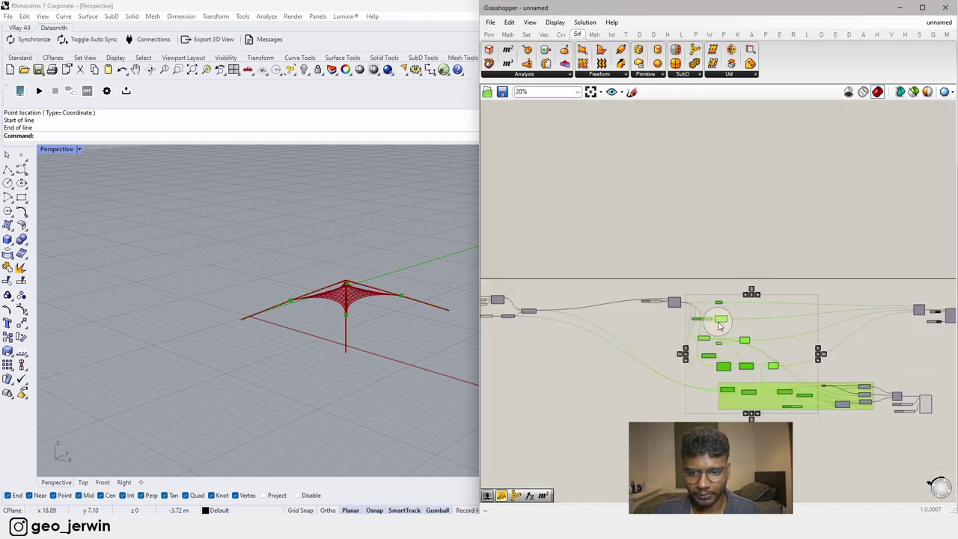
middle_click(721, 319)
left_click(754, 292)
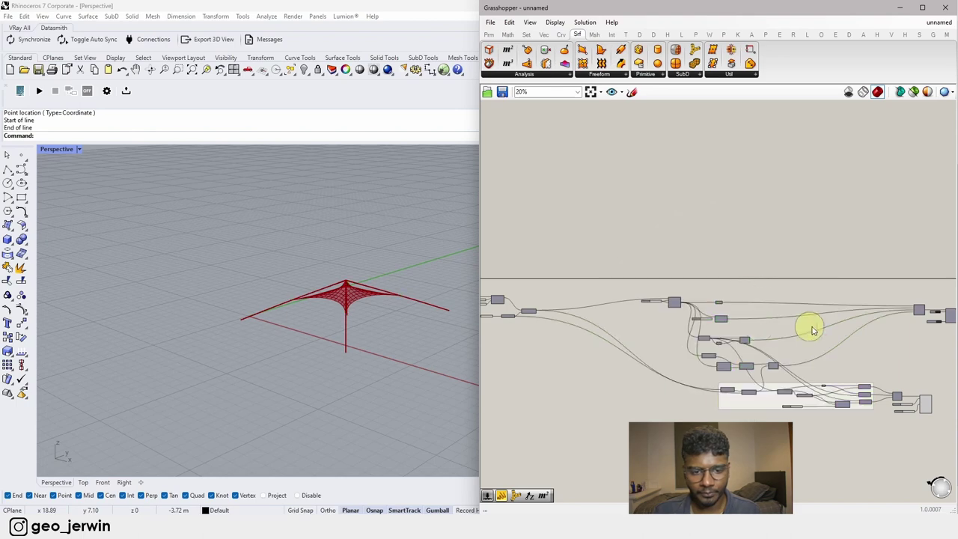
scroll(327, 300, "up", 8)
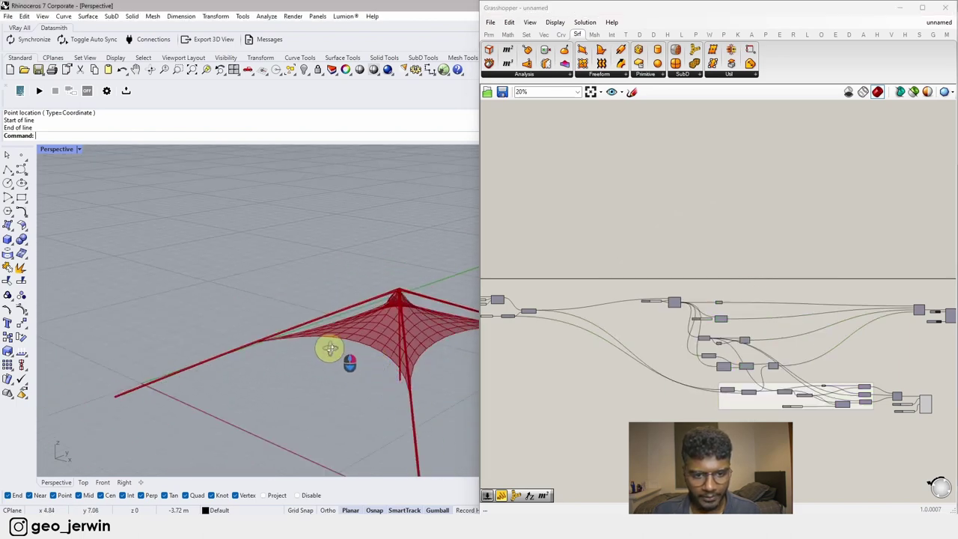
scroll(327, 346, "down", 5)
scroll(870, 427, "down", 4)
Step: Place a Custom Preview component beside MultiPipe and connect the Pipe output to its Geometry input
scroll(656, 408, "up", 10)
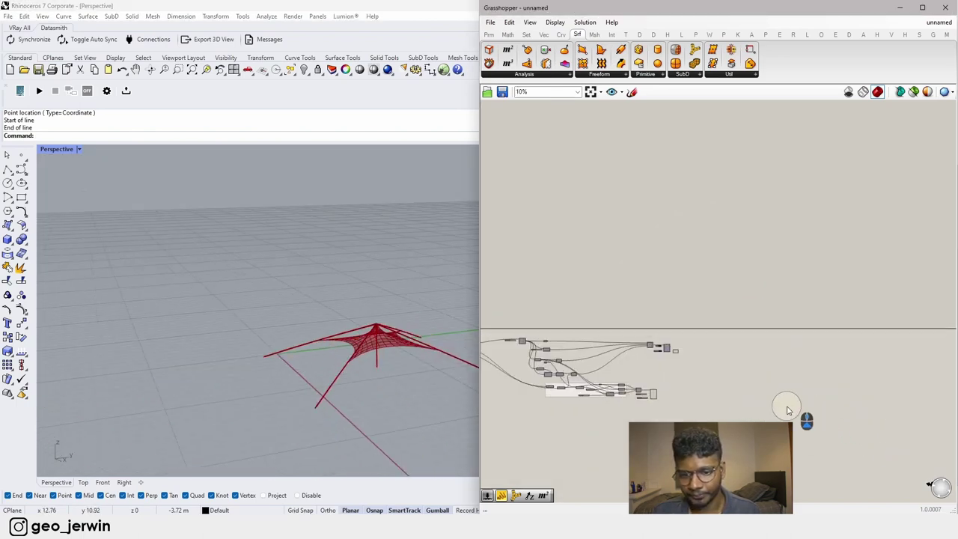
double_click(669, 354)
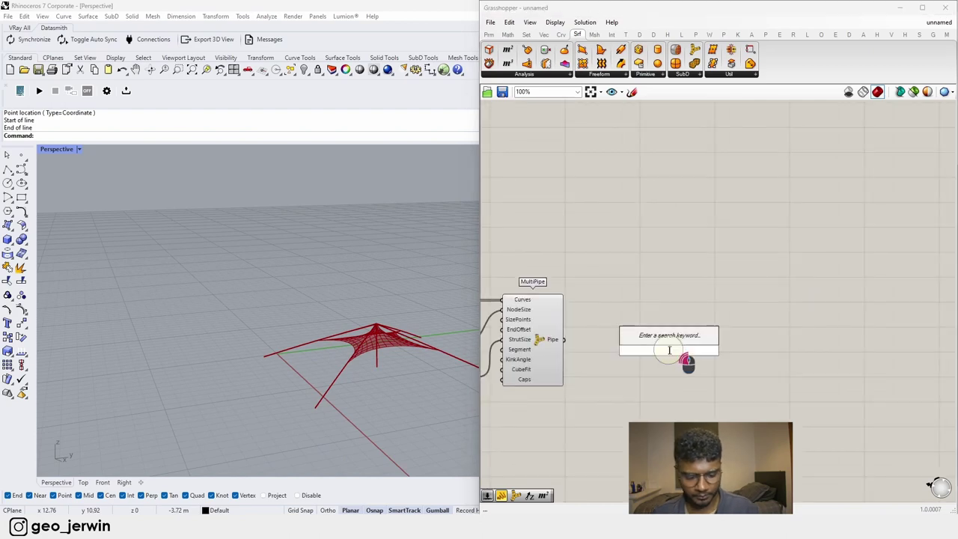
type("prev")
left_click(660, 339)
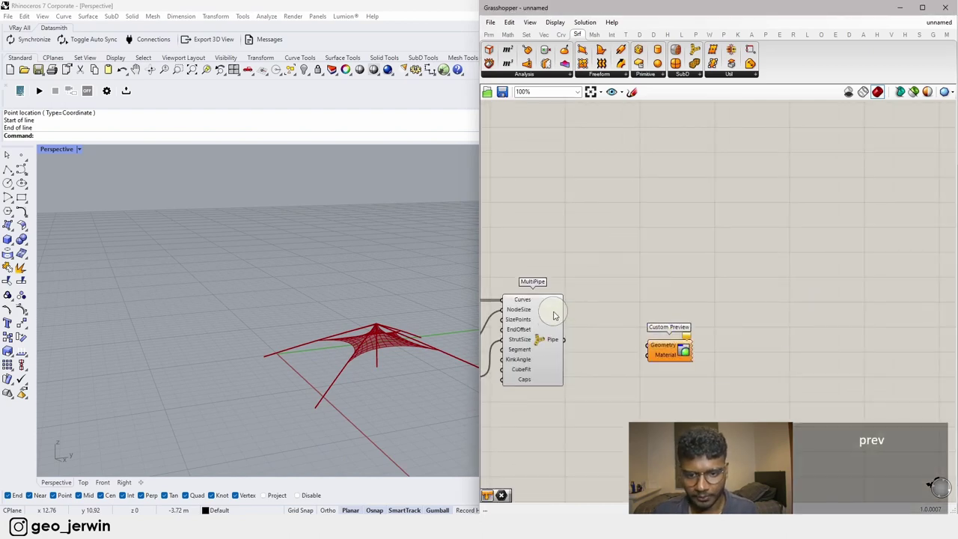
left_click_drag(650, 346, 651, 348)
left_click_drag(667, 352, 707, 347)
left_click(671, 363)
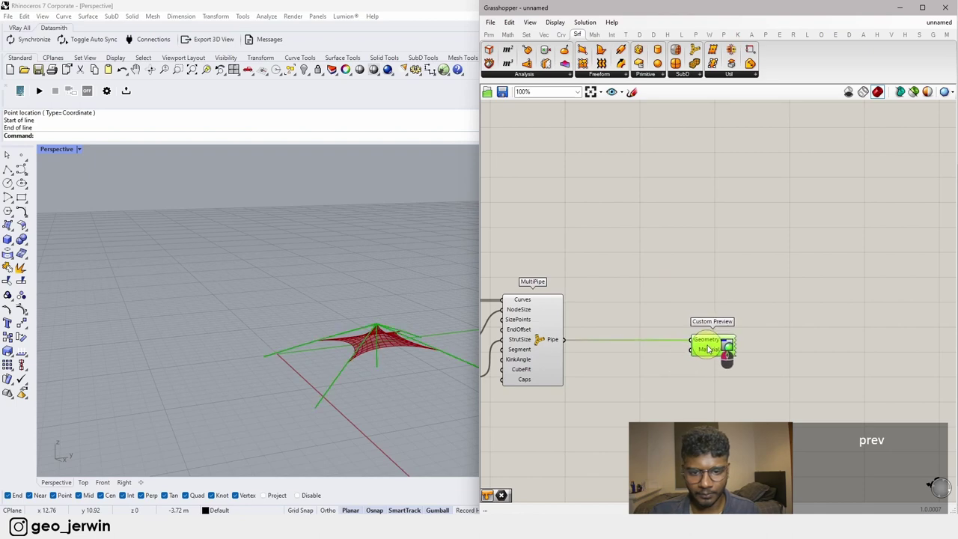
Step: Add a Colour Swatch between MultiPipe and Custom Preview and connect it to the Material input
double_click(628, 378)
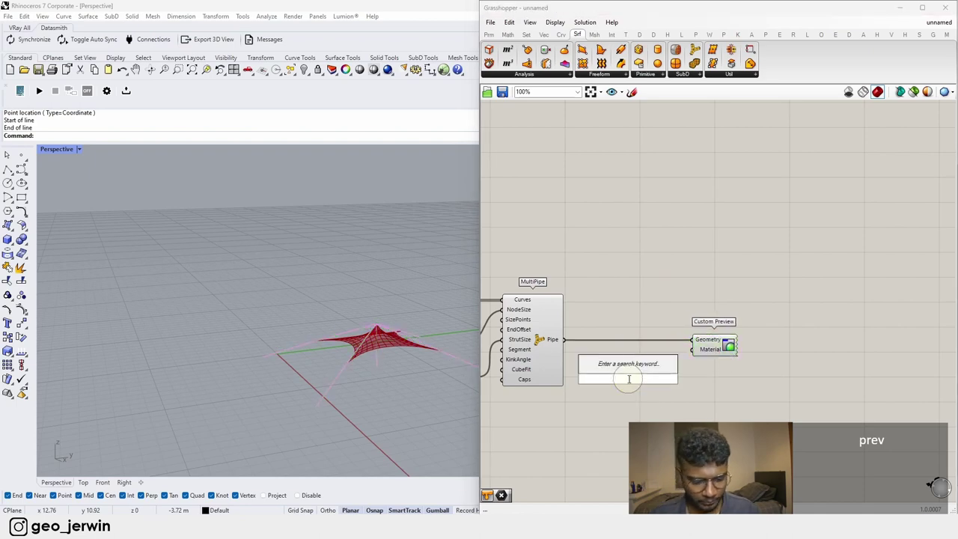
type("sw")
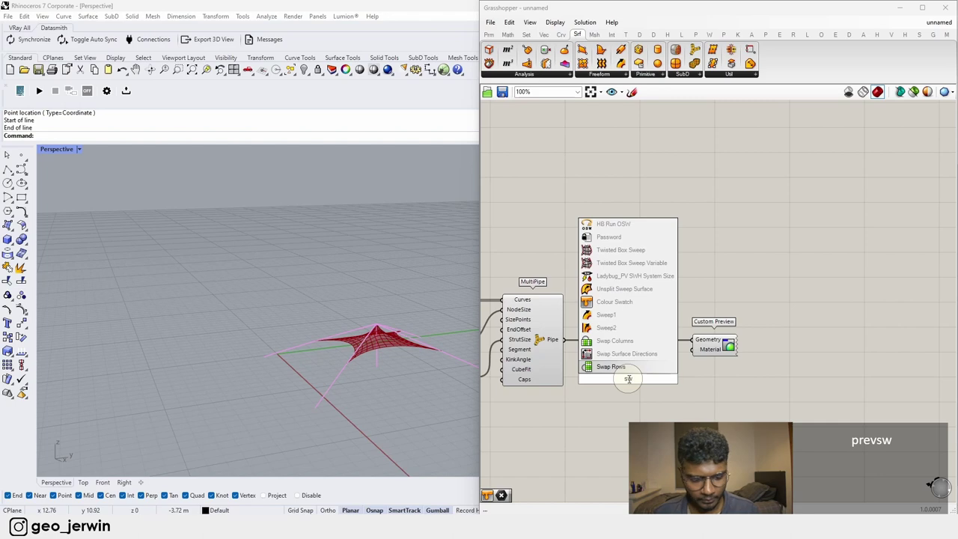
type("a")
left_click(618, 329)
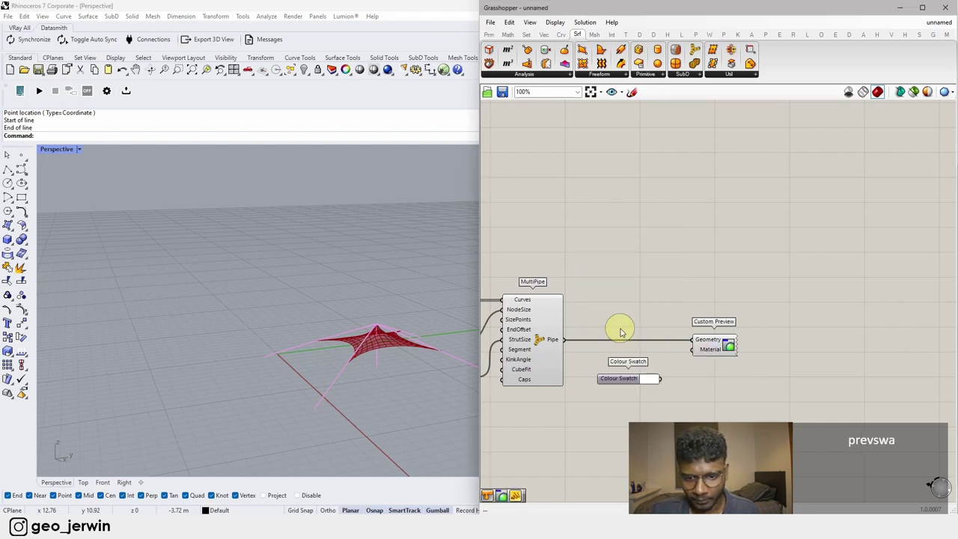
scroll(677, 390, "up", 4)
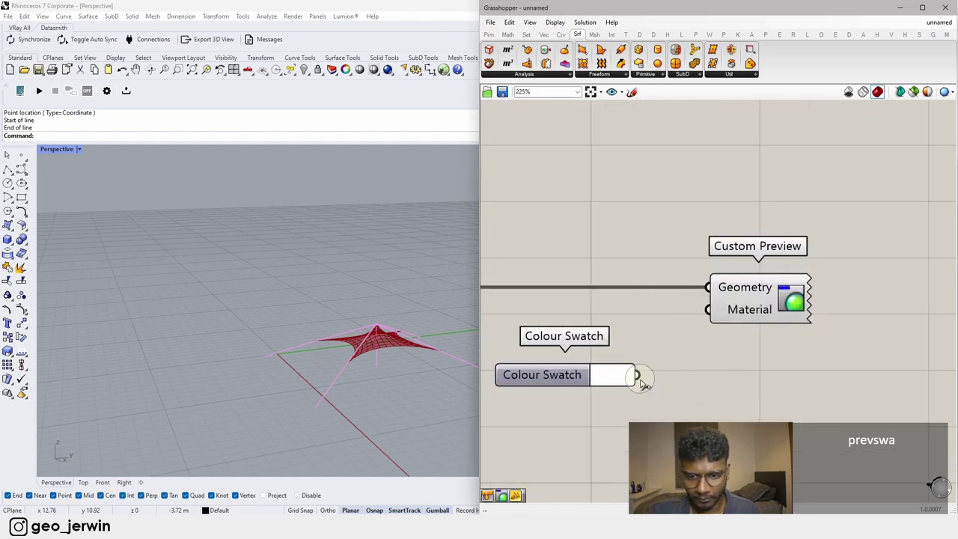
scroll(609, 380, "up", 3)
Step: Set the Colour Swatch to dark grey and check the recoloured struts in the model
left_click(617, 376)
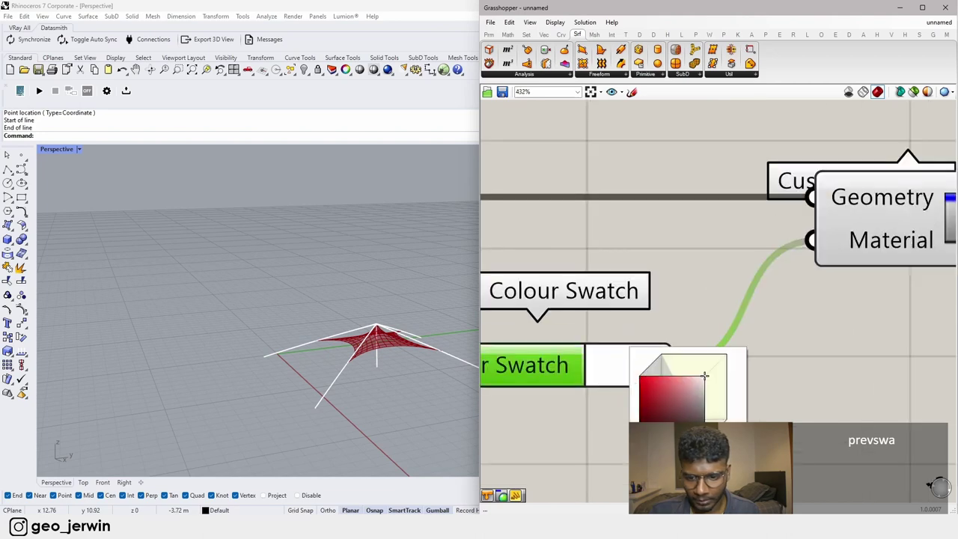
left_click_drag(703, 375, 703, 426)
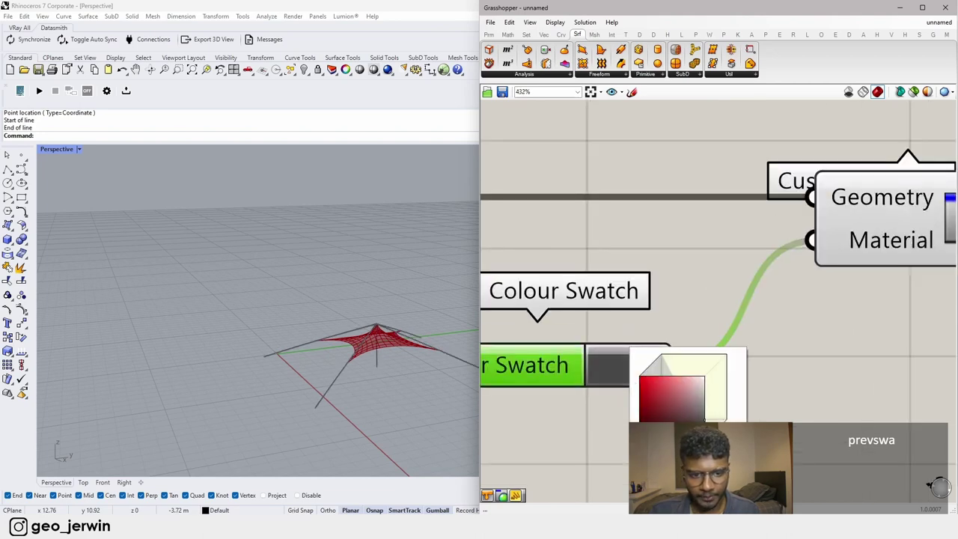
left_click(651, 249)
scroll(644, 252, "down", 3)
scroll(380, 364, "up", 5)
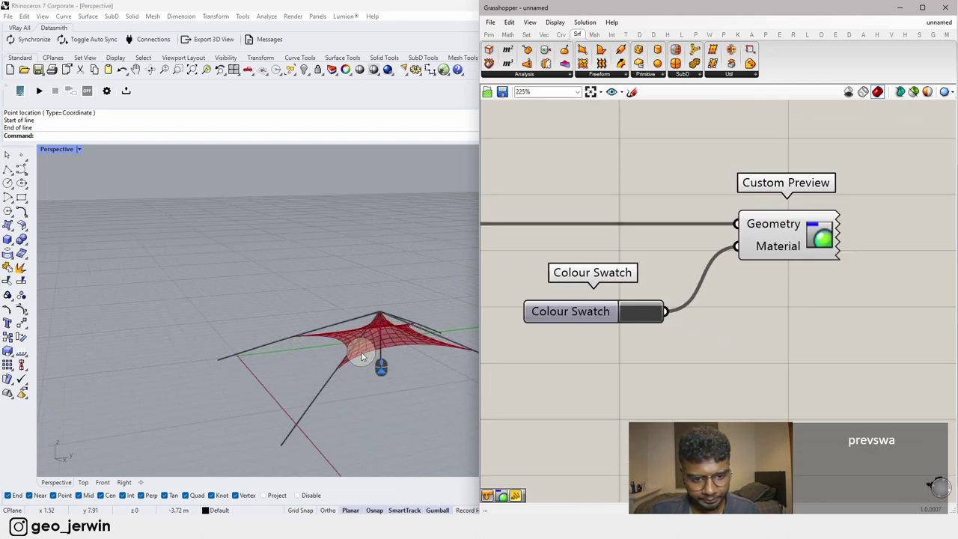
right_click_drag(404, 348, 304, 306)
scroll(855, 324, "down", 4)
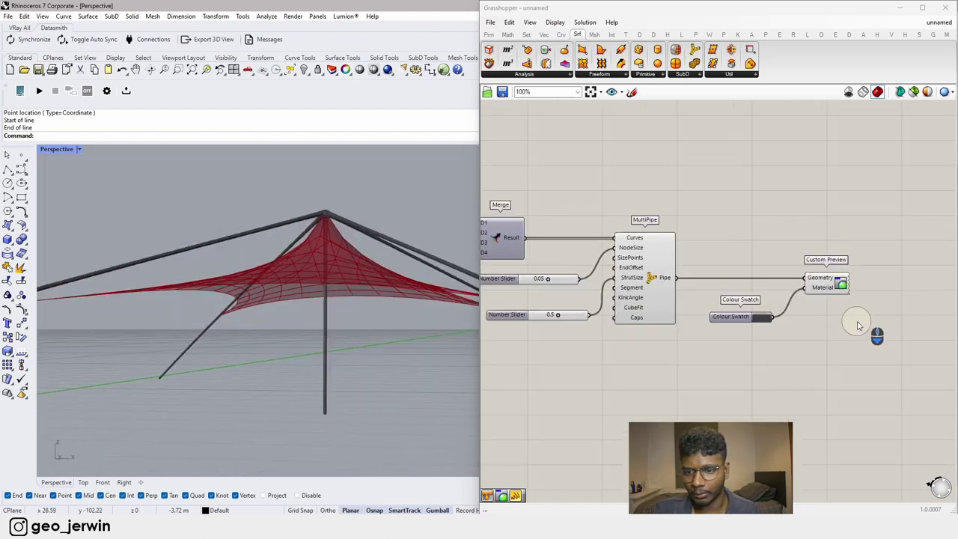
Step: Turn off MultiPipe's own preview so the struts show only through Custom Preview, and inspect them
right_click_drag(696, 359, 759, 353)
left_click(607, 318)
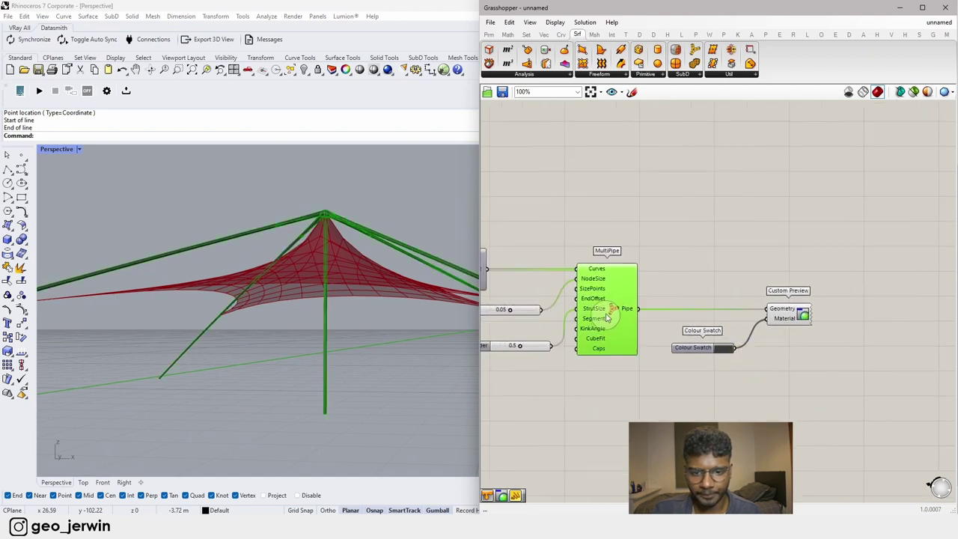
middle_click(620, 309)
left_click(655, 280)
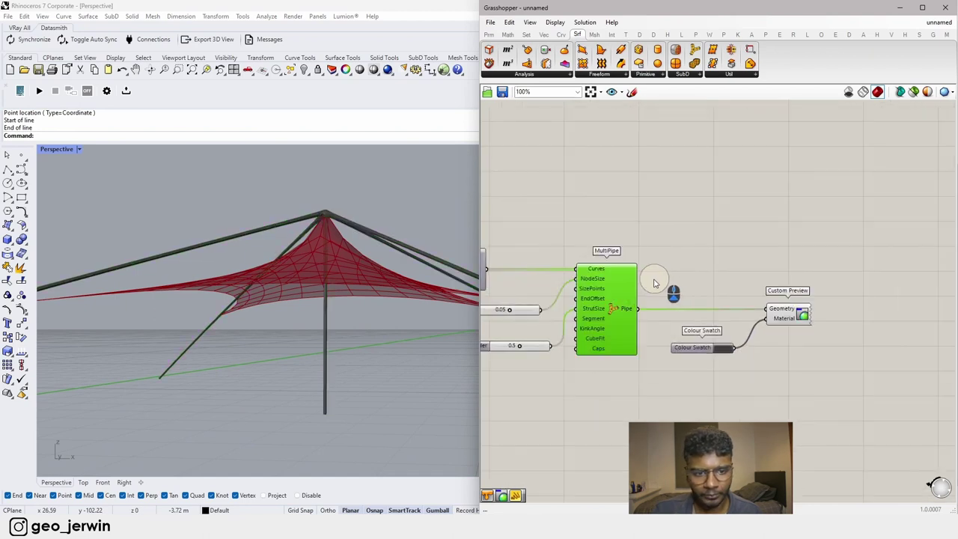
left_click(705, 265)
scroll(735, 284, "down", 2)
scroll(816, 309, "up", 3)
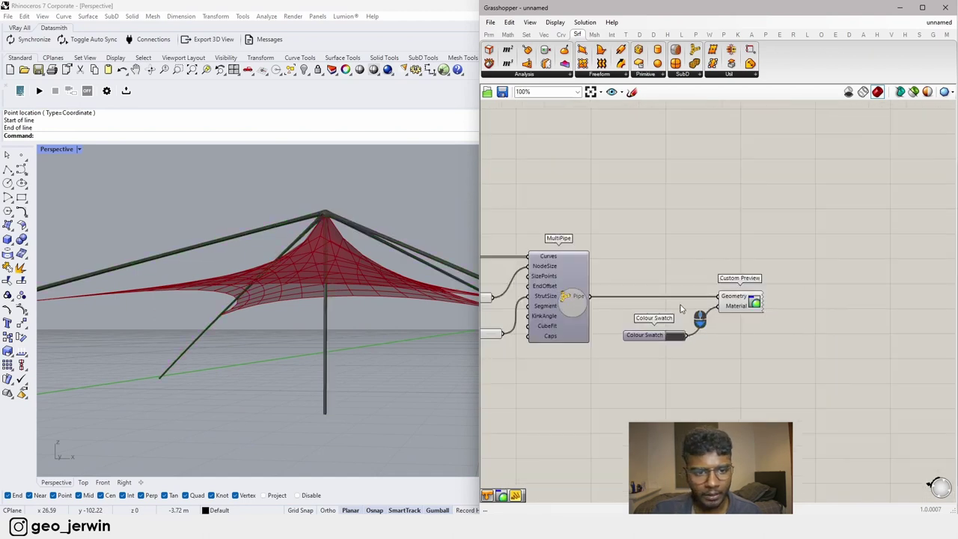
scroll(699, 317, "down", 1)
mouse_move(357, 310)
right_mouse_down()
mouse_move(336, 319)
mouse_move(352, 321)
mouse_move(293, 314)
mouse_move(319, 302)
mouse_move(373, 299)
mouse_move(340, 307)
mouse_move(350, 293)
right_mouse_up()
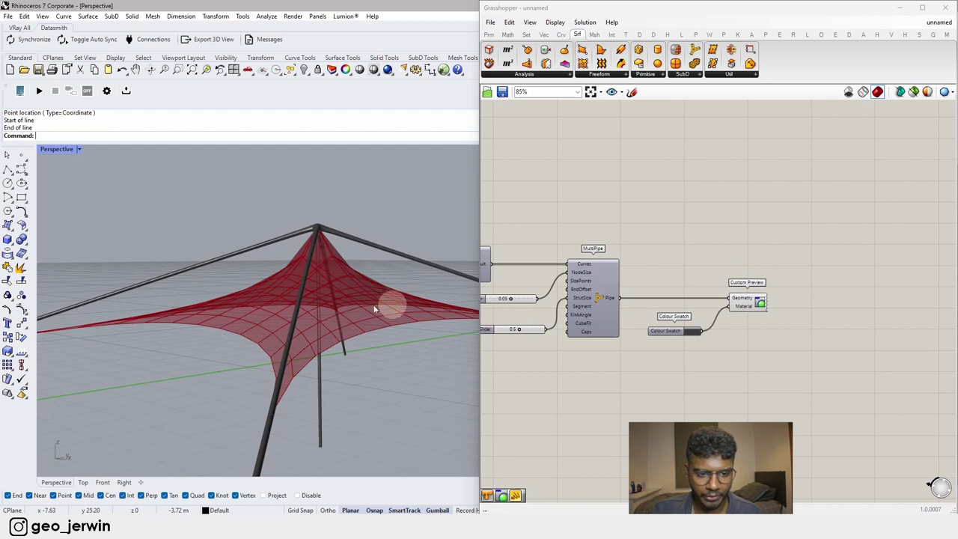
Step: Place a Mesh Edges component beside the BouncySolver's List Item and connect the Item output to its Mesh input
scroll(858, 271, "down", 4)
right_click_drag(858, 271, 710, 344)
scroll(677, 218, "up", 5)
left_click(664, 182)
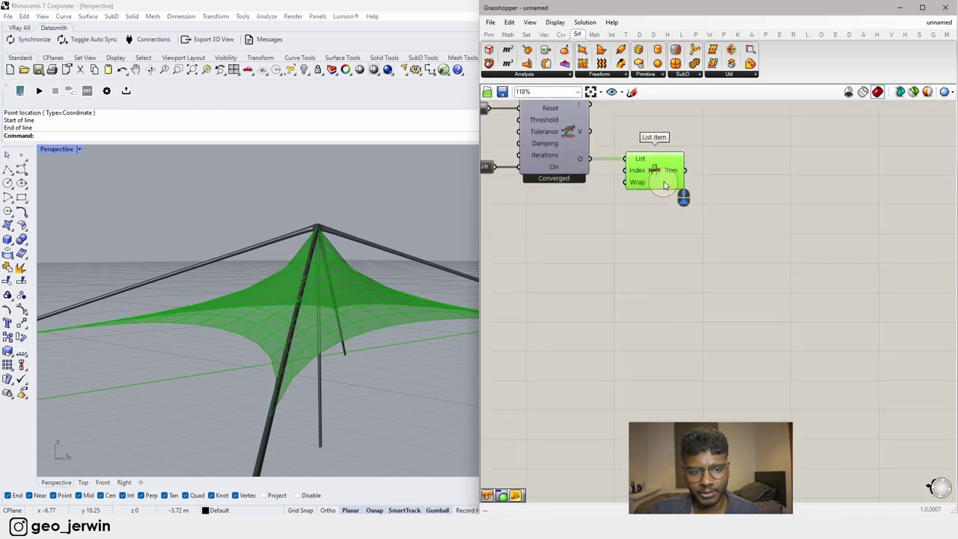
right_click_drag(778, 220, 727, 320)
left_click(733, 314)
double_click(739, 303)
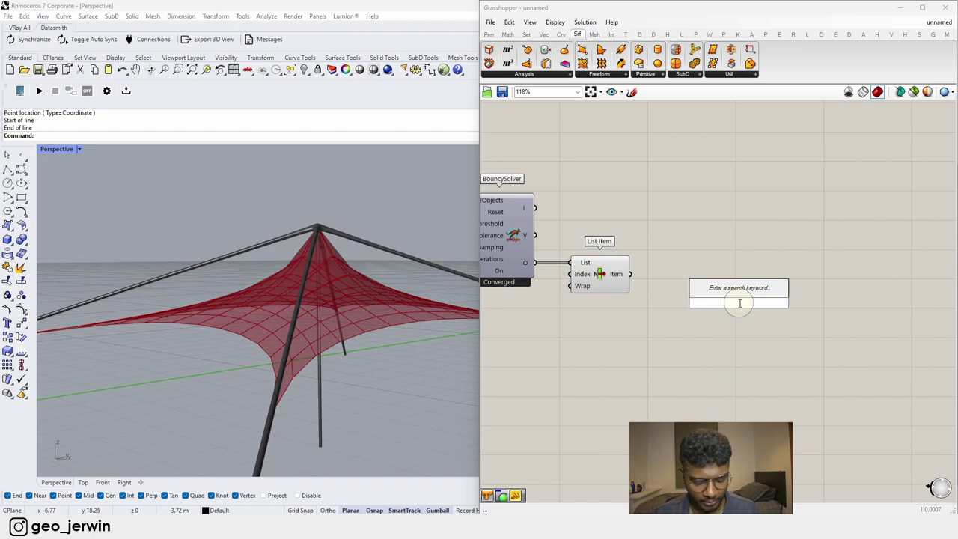
type("mesh edge")
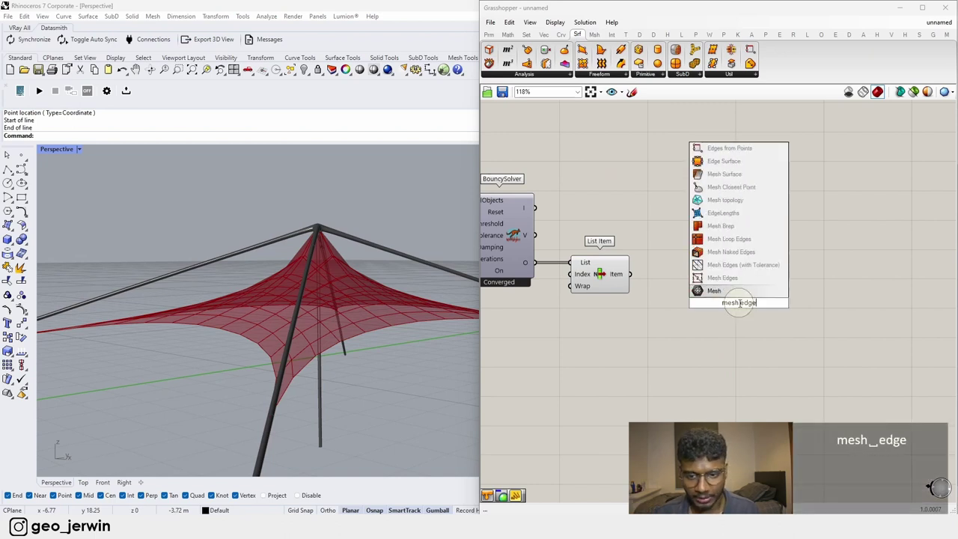
type("s")
key("Return")
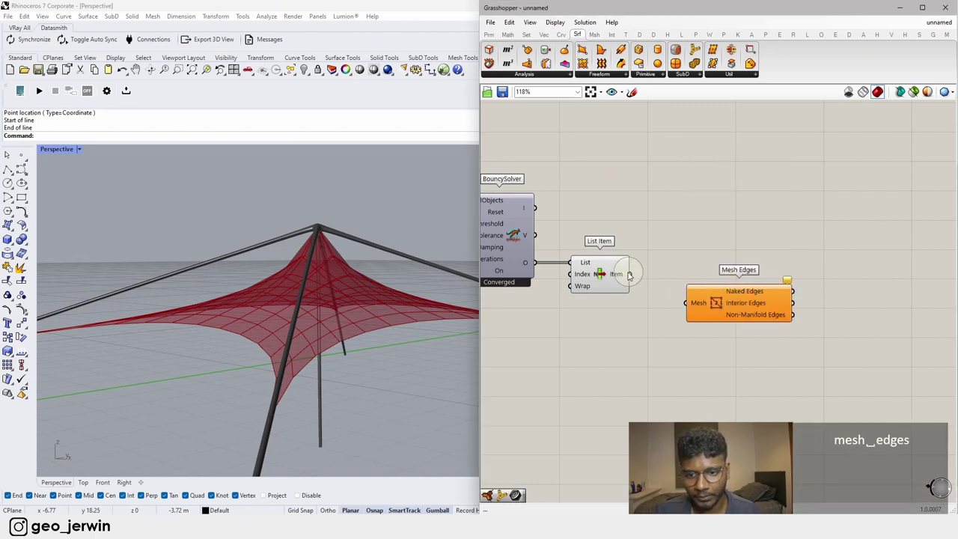
left_click_drag(629, 273, 721, 276)
Step: Turn off the List Item's mesh preview and move the Mesh Edges component slightly higher
left_click_drag(610, 331, 587, 265)
middle_click(596, 275)
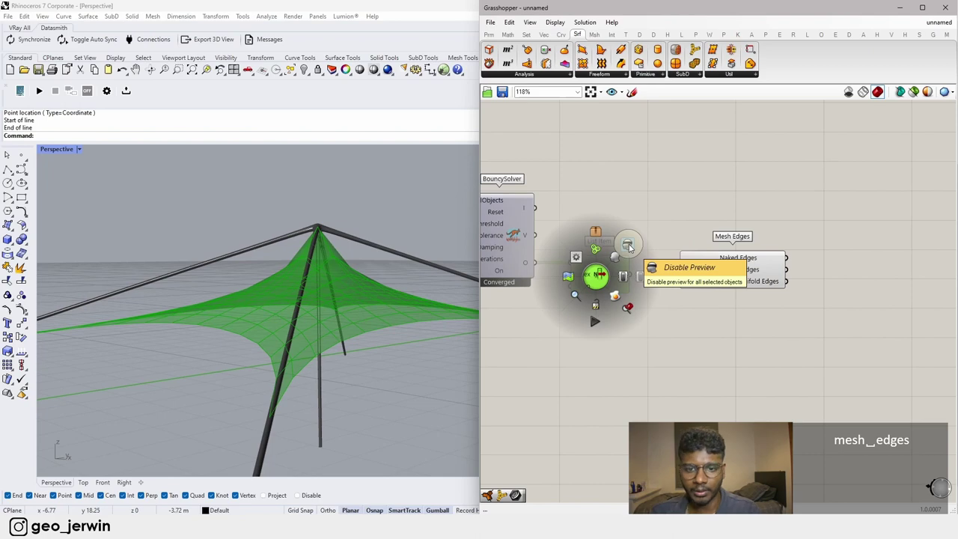
left_click(628, 245)
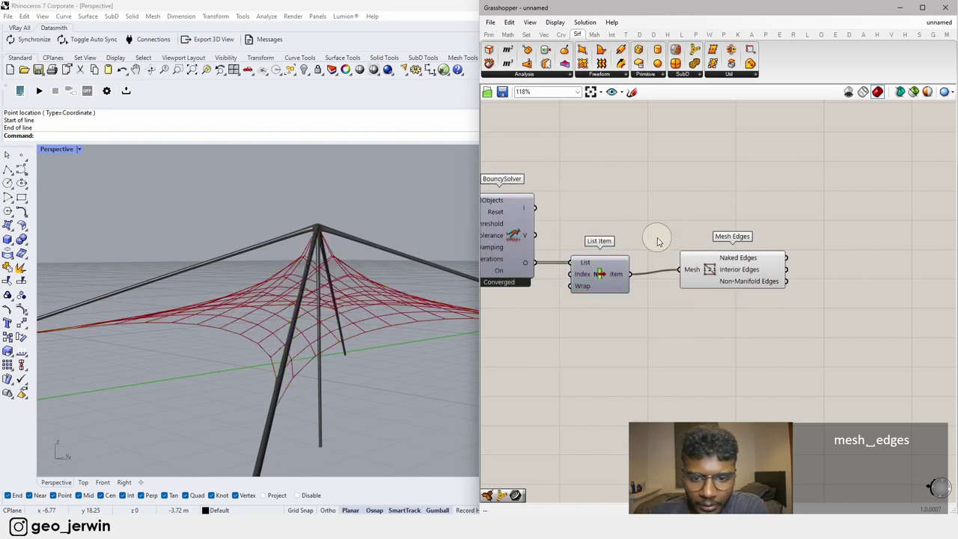
left_click_drag(726, 270, 740, 232)
left_click(857, 280)
Step: Place a second MultiPipe beside Mesh Edges and connect both Naked Edges and Interior Edges to its Curves input
right_click_drag(856, 279, 670, 324)
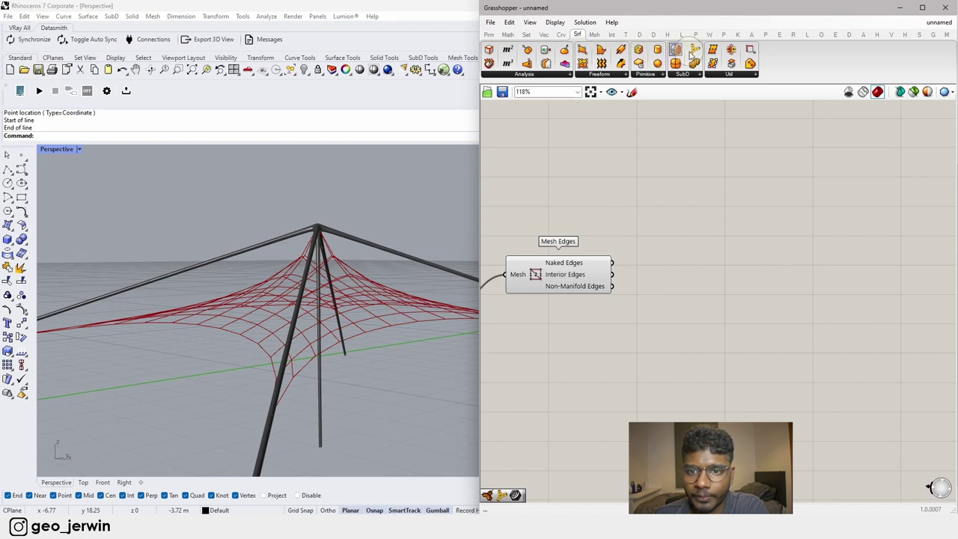
left_click_drag(694, 53, 761, 265)
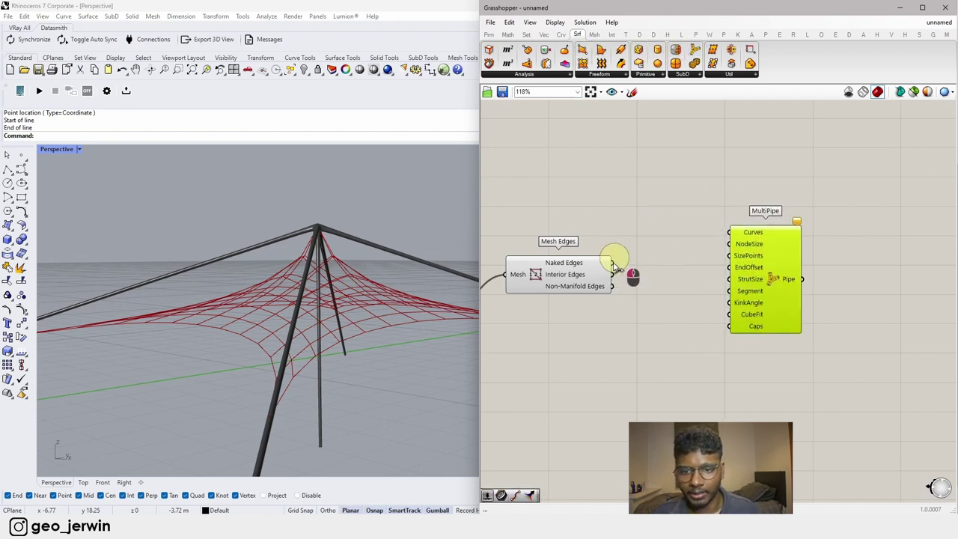
left_click_drag(725, 237, 730, 231)
left_click(655, 224)
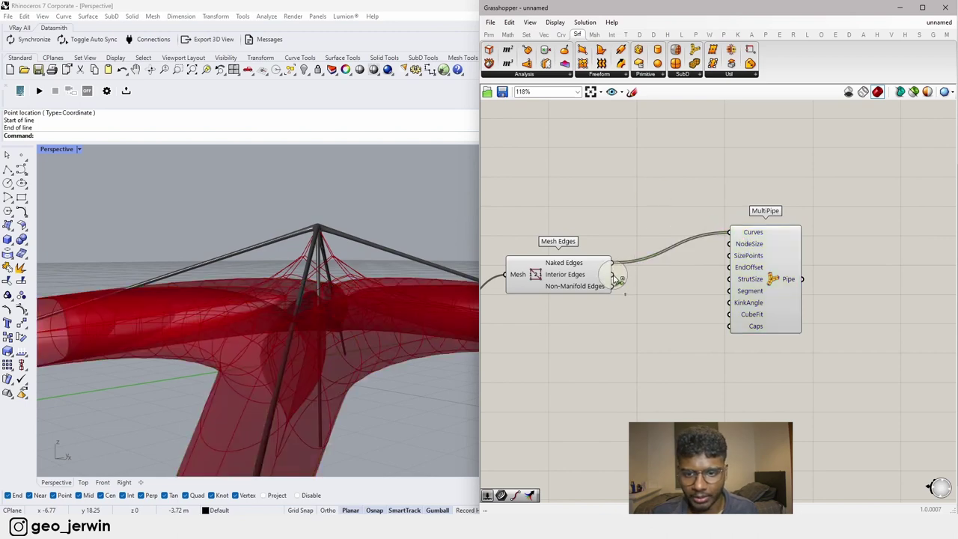
left_click_drag(763, 271, 860, 302)
Step: Add a 0.025 number slider, connect it to the new MultiPipe's NodeSize input and lower it to 0.013
left_click(642, 344)
double_click(642, 344)
type(".025")
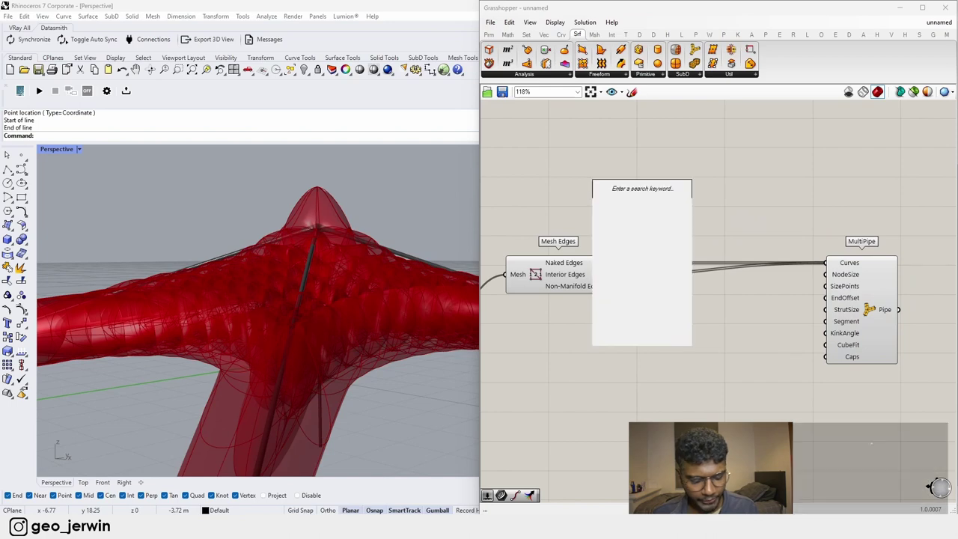
key("Return")
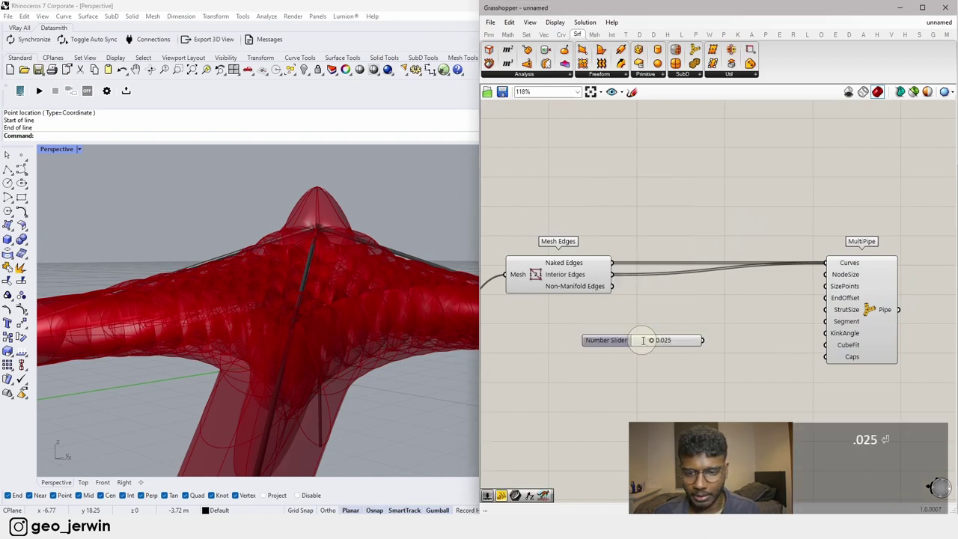
left_click_drag(787, 274, 826, 274)
left_click_drag(685, 346, 720, 281)
Step: Add a 0.5 number slider, connect it to the mesh-edge MultiPipe's StrutSize input and align it beside the component
double_click(693, 327)
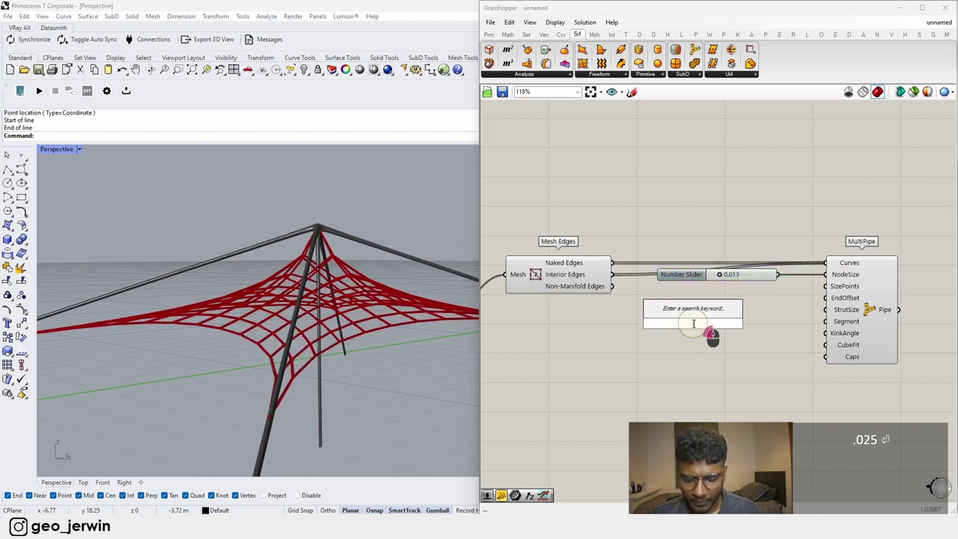
type(".5")
key("Return")
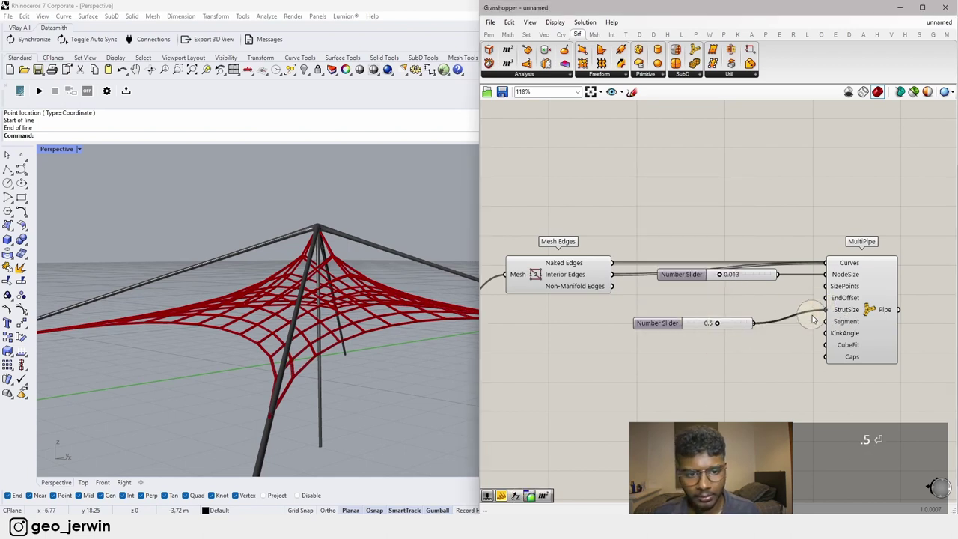
left_click_drag(813, 318, 820, 313)
left_click_drag(741, 327, 774, 315)
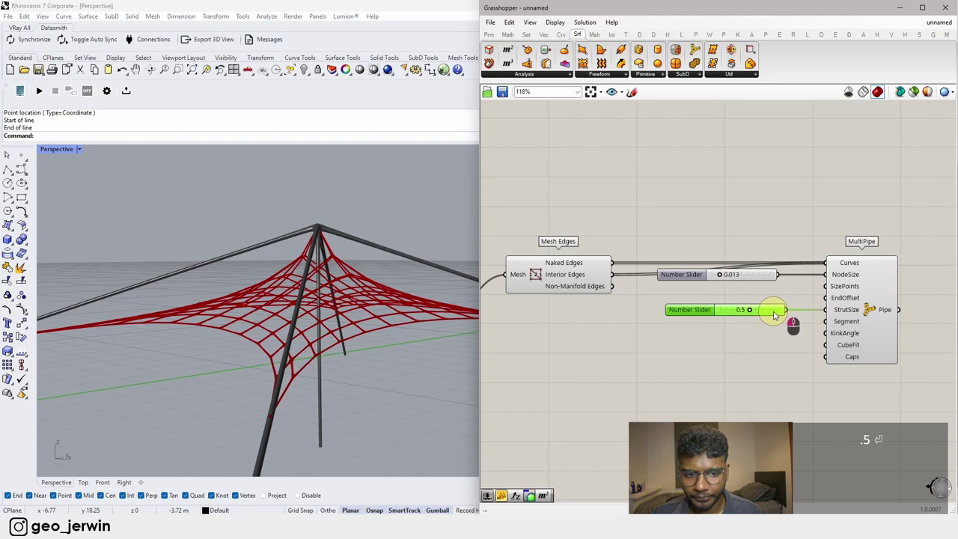
Step: Place a Custom Preview component beside the mesh-edge MultiPipe and connect the Pipe output to its Geometry input
left_click(760, 349)
scroll(760, 349, "down", 5)
right_click_drag(716, 346, 557, 334)
scroll(654, 316, "up", 5)
double_click(774, 332)
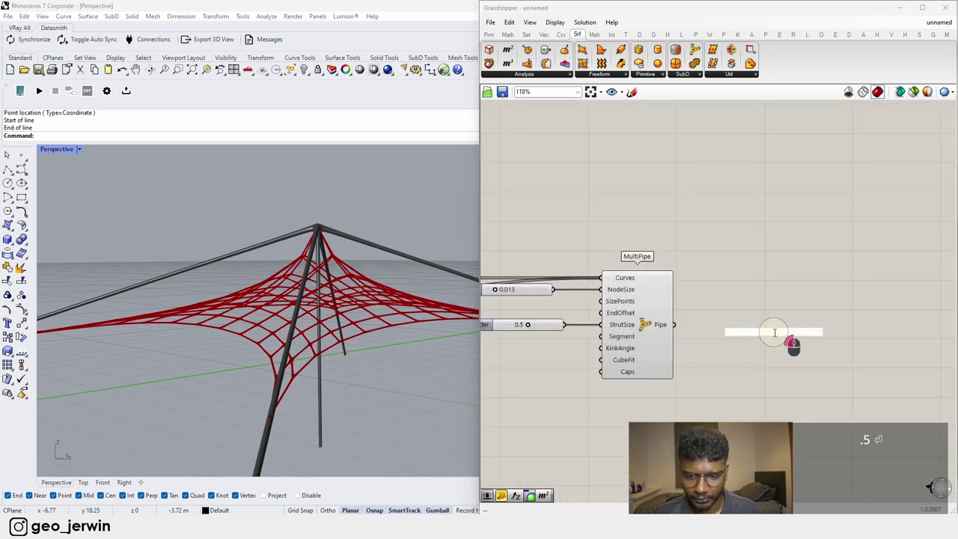
type("prev")
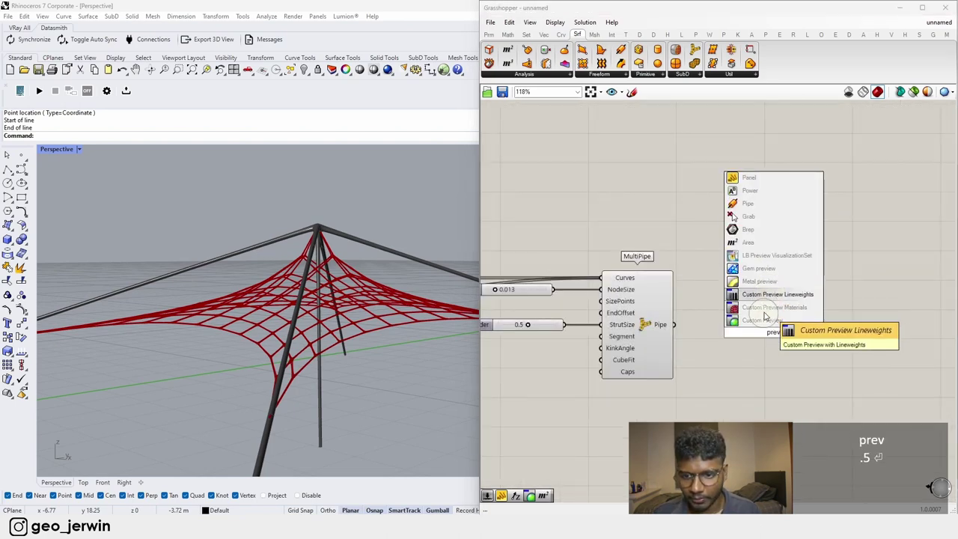
left_click(765, 319)
left_click_drag(740, 327, 817, 329)
Step: Add a Colour Swatch and connect it to the new Custom Preview's Material input
double_click(749, 356)
type("swa")
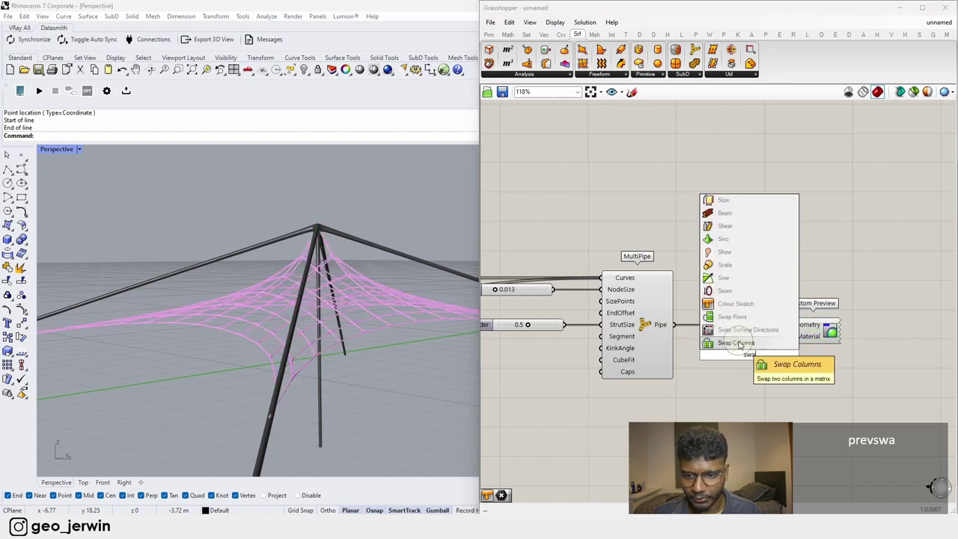
left_click(736, 303)
left_click_drag(794, 338, 795, 336)
Step: Set the cable net's Colour Swatch to a muted olive with hue 62° and saturation 21
left_click(773, 355)
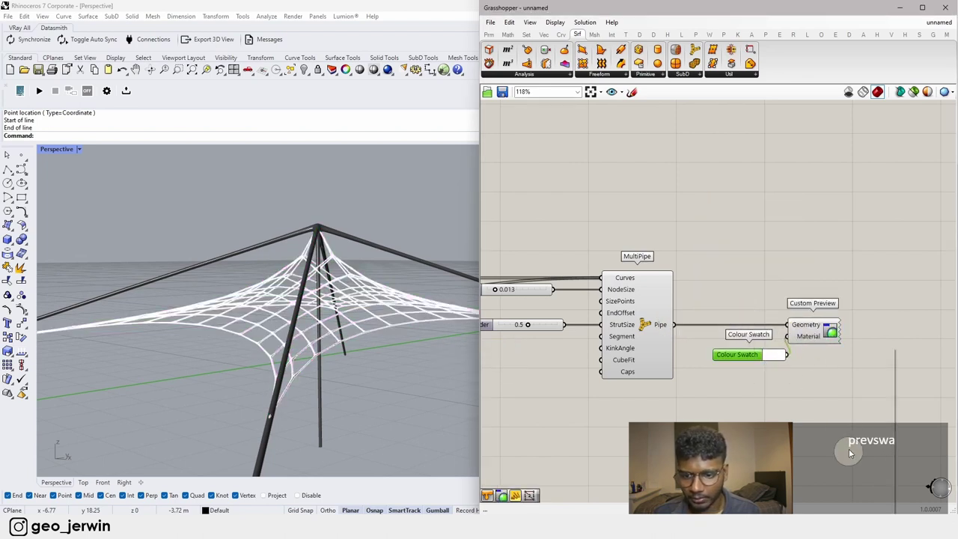
mouse_move(817, 464)
left_mouse_down()
mouse_move(838, 471)
mouse_move(820, 456)
left_mouse_up()
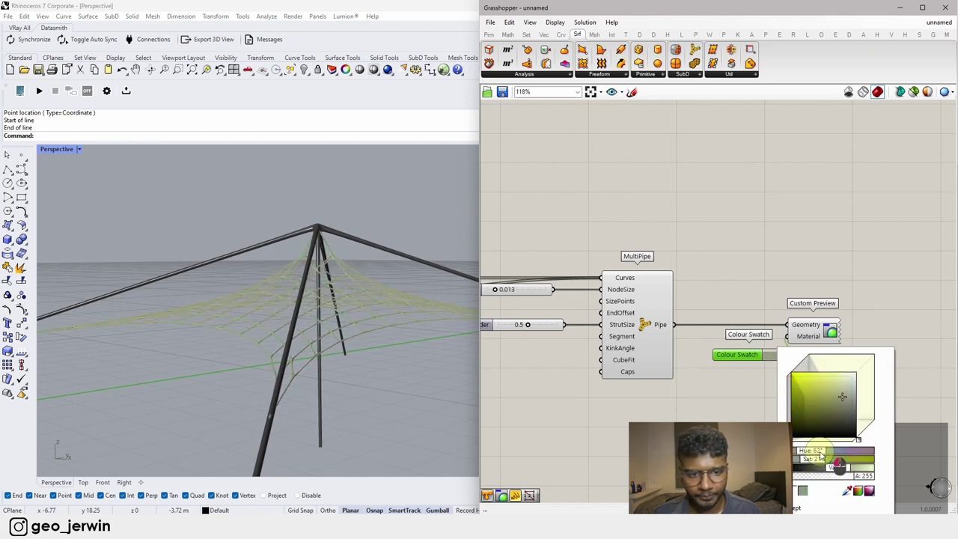
left_click(760, 276)
left_click(772, 357)
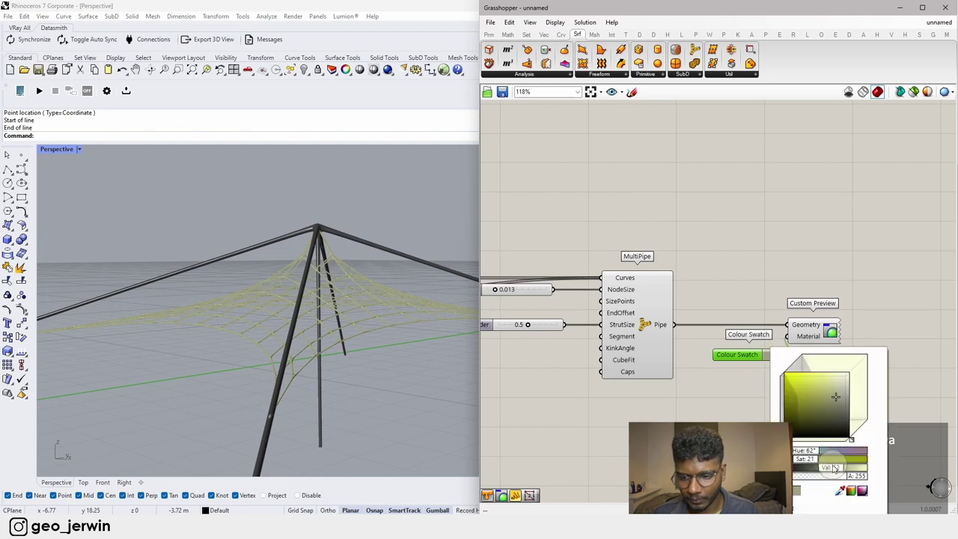
left_click_drag(825, 468, 824, 465)
left_click(820, 195)
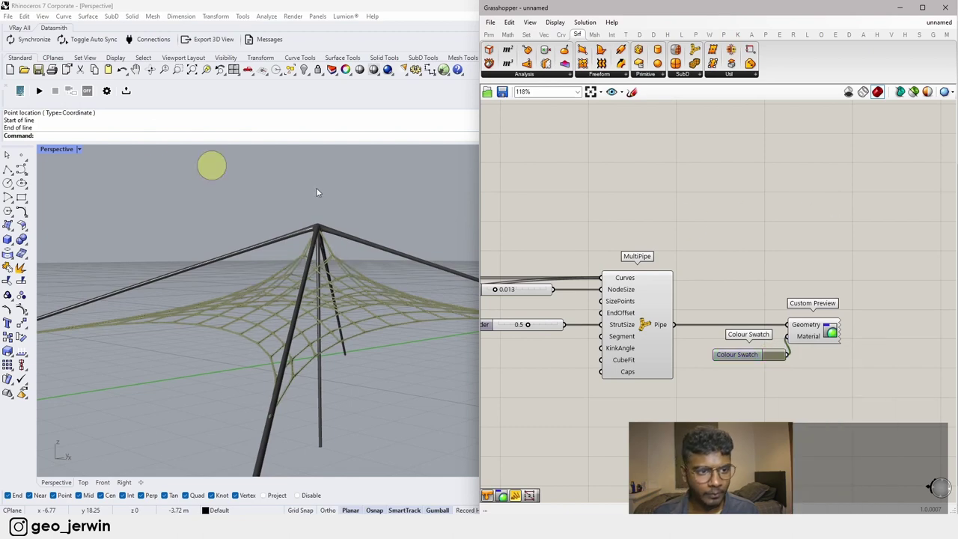
Step: Set the Perspective viewport's display mode to Rendered and look at the coloured canopy
left_click(80, 152)
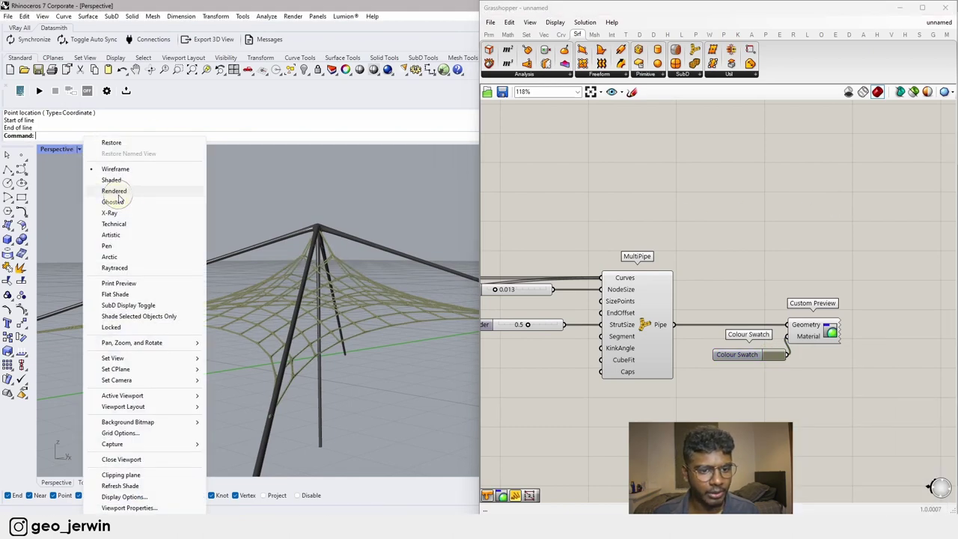
left_click(119, 196)
right_click_drag(267, 293, 288, 329)
Step: Turn off the previews of the mesh-edge MultiPipe and the Mesh Edges component
left_click(623, 313)
left_click(658, 282)
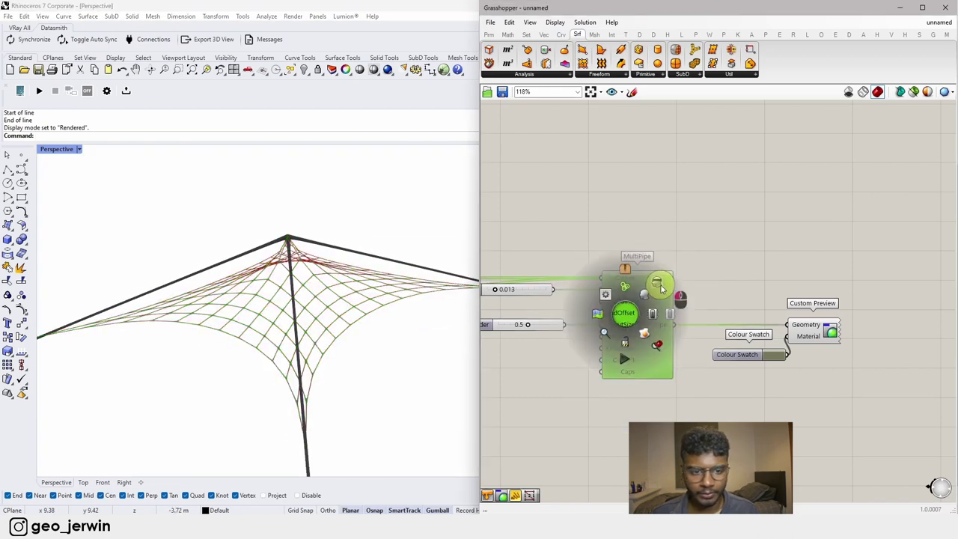
left_click(704, 248)
right_click_drag(321, 304, 327, 272)
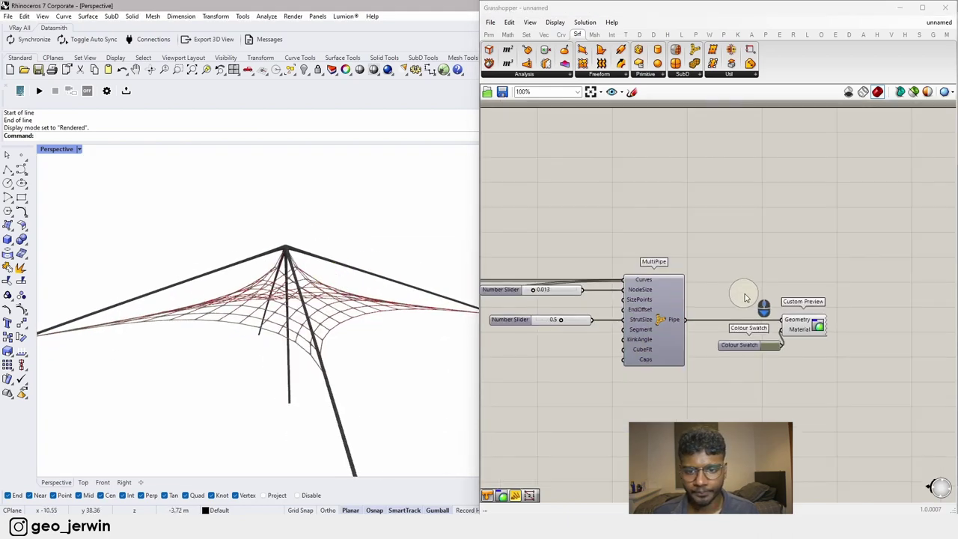
scroll(744, 295, "down", 4)
middle_click(667, 283)
left_click(683, 297)
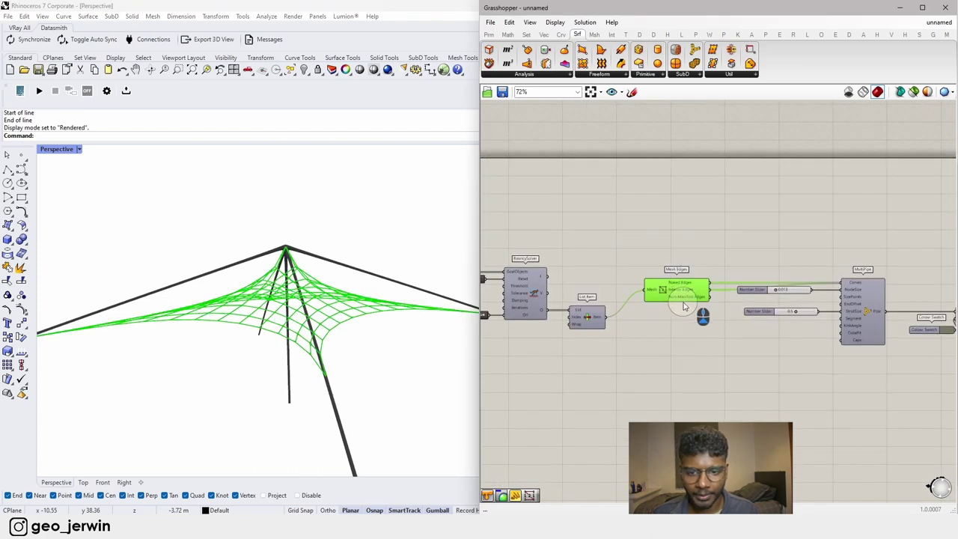
middle_click(684, 295)
scroll(684, 290, "down", 1)
left_click(715, 267)
Step: Set the Perspective viewport's display mode to Shaded and inspect the canopy from several angles
right_click_drag(302, 289, 58, 501)
scroll(299, 288, "up", 8)
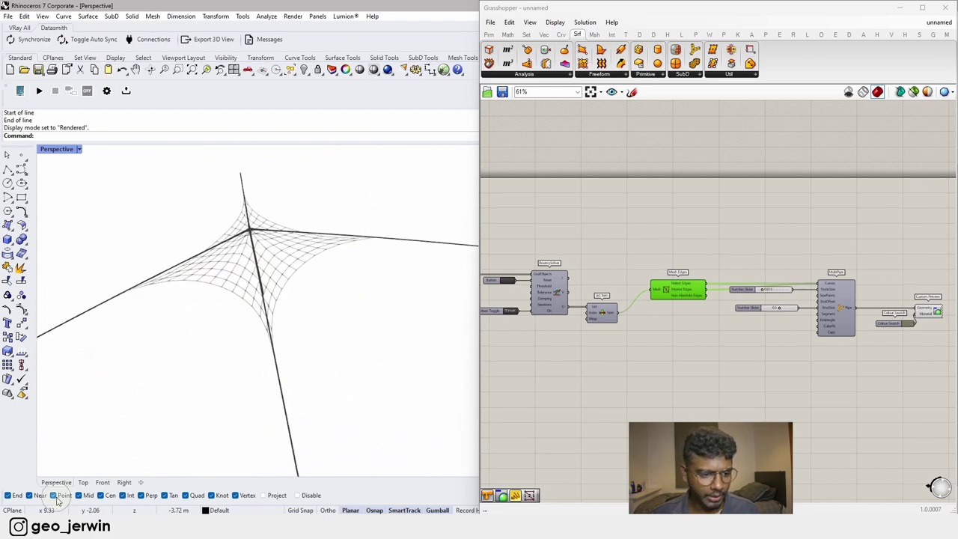
left_click(80, 150)
left_click(120, 177)
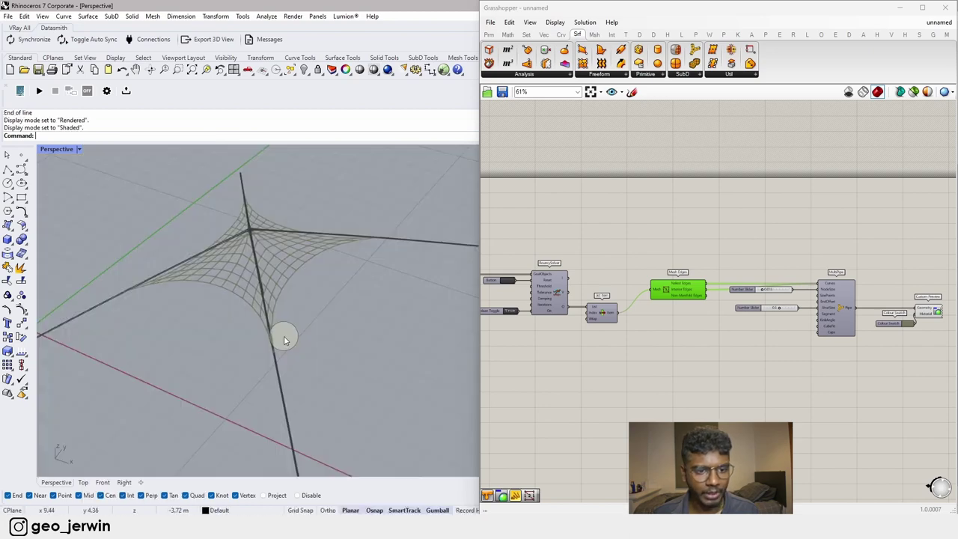
left_click(344, 361)
right_click_drag(344, 361, 255, 381)
scroll(222, 324, "up", 2)
scroll(270, 327, "up", 4)
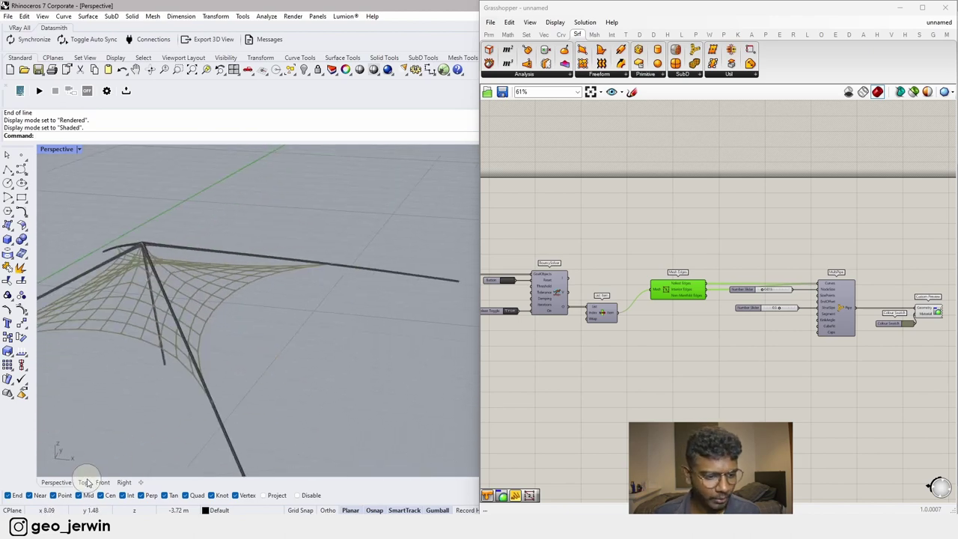
Step: Switch to the Top view and make free drawing space beside the canopy
left_click(83, 482)
scroll(359, 317, "up", 4)
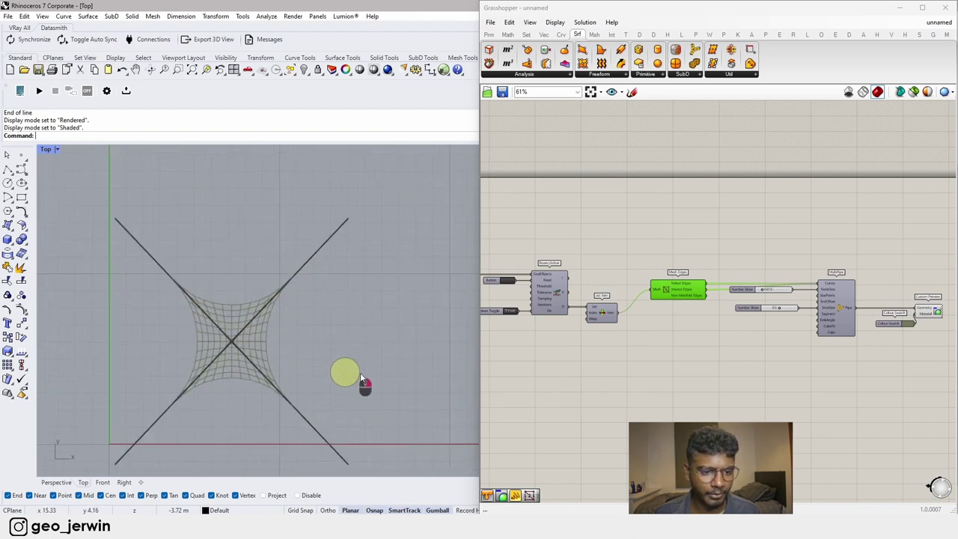
right_click_drag(344, 372, 313, 372)
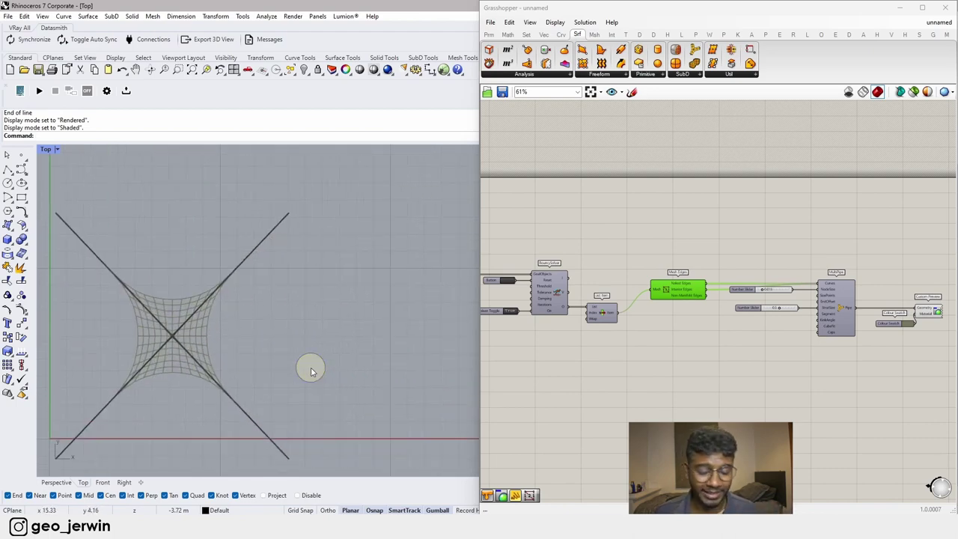
right_click_drag(334, 299, 297, 300)
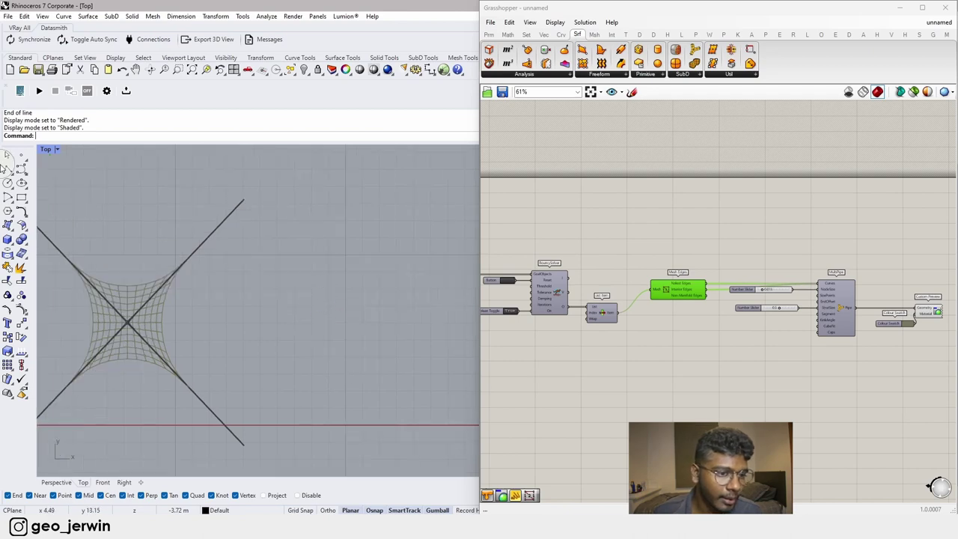
left_click(14, 230)
left_click(22, 244)
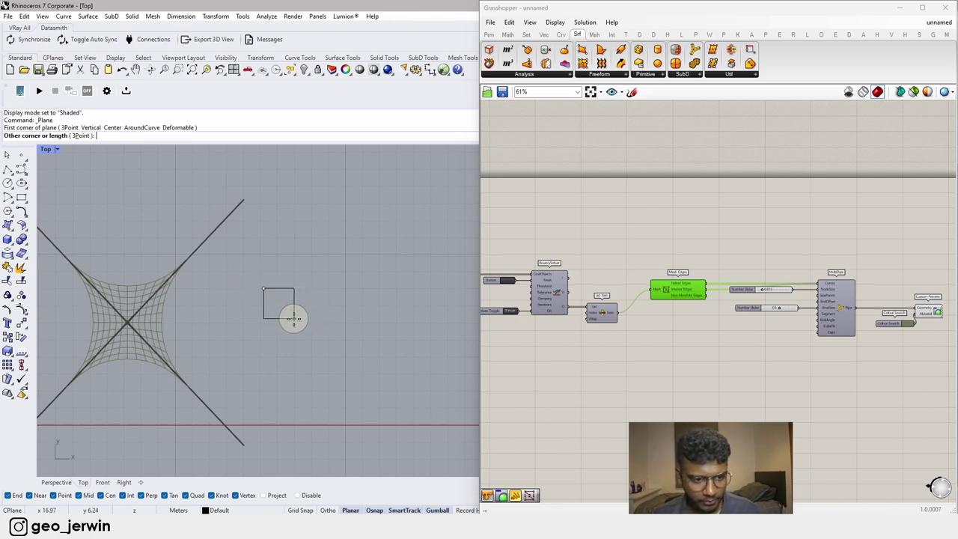
left_click(294, 315)
scroll(274, 293, "up", 8)
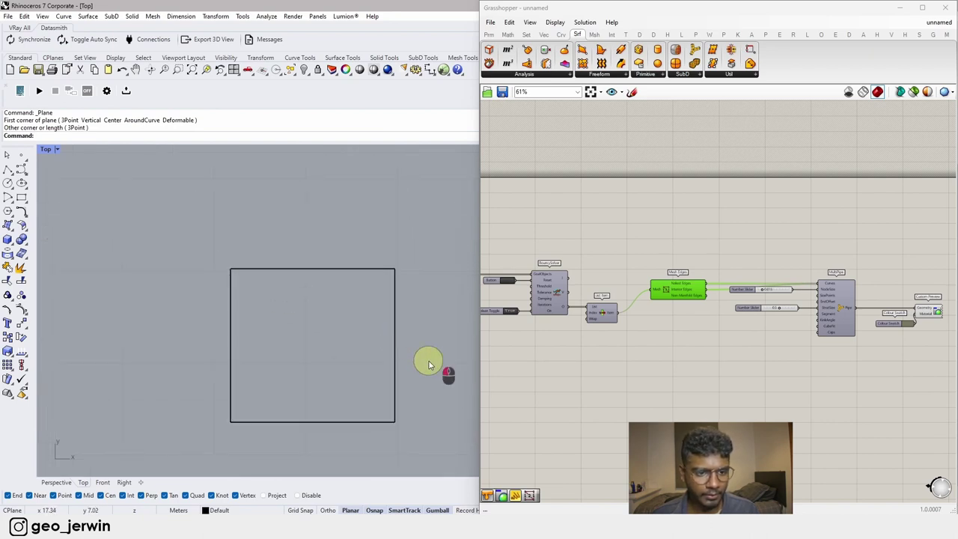
left_click_drag(429, 365, 344, 323)
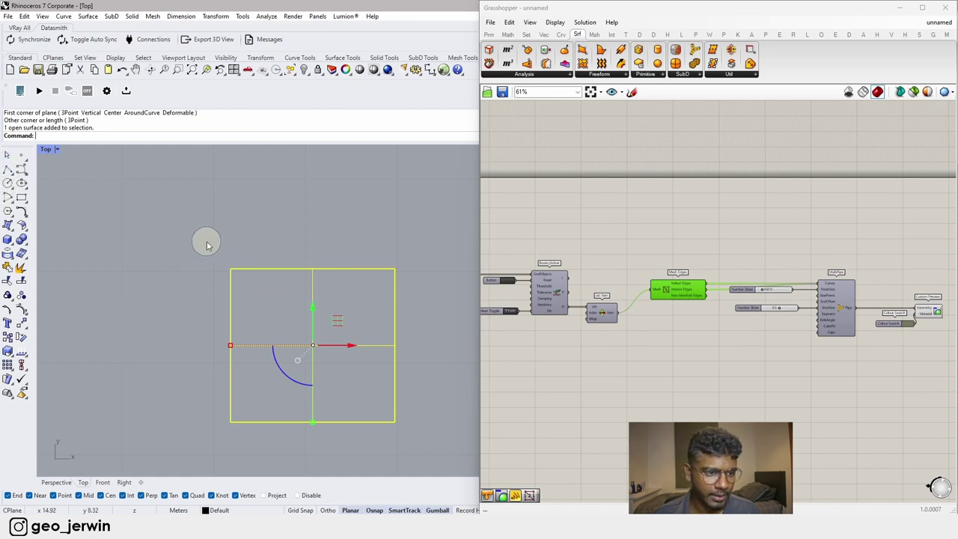
left_click(231, 316)
key("Delete")
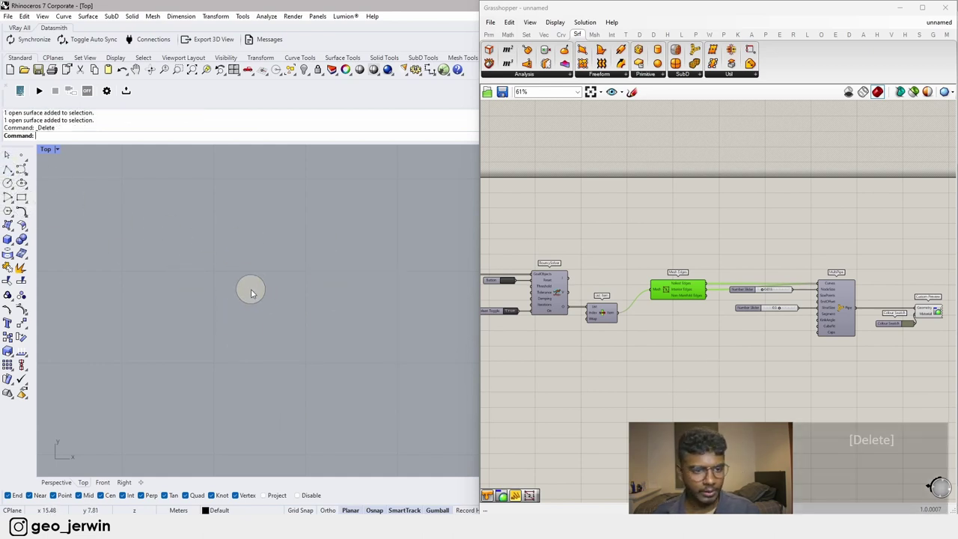
Step: Draw a square guide rectangle with sides of about 1.67 m in the empty area beside the canopy
left_click(20, 197)
left_click(203, 222)
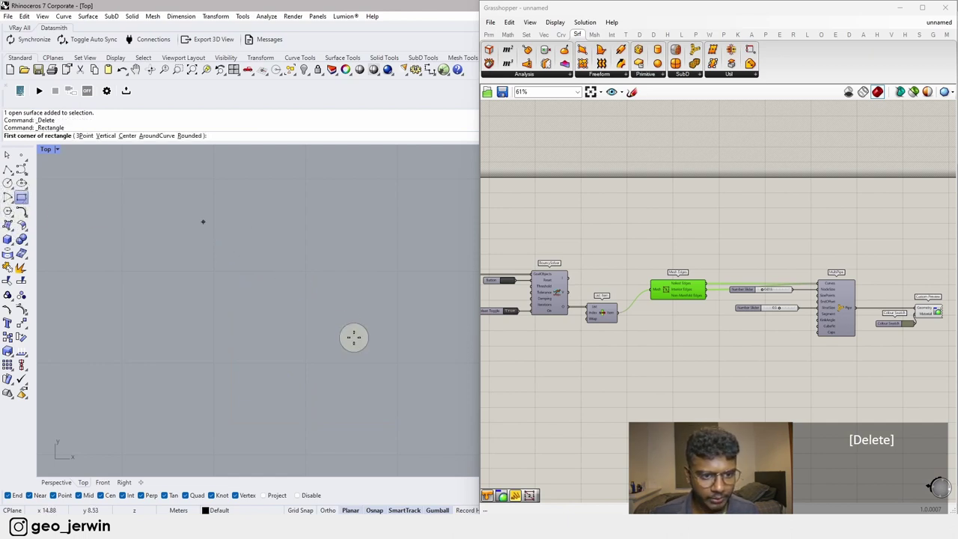
left_click(356, 345)
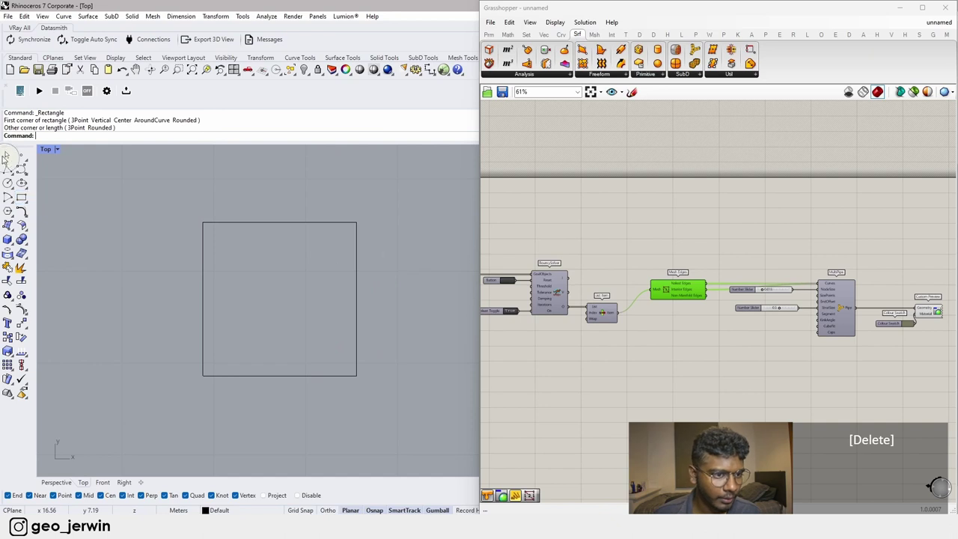
Step: Draw an arc between the square's upper-left and lower-right corners, bowed slightly toward its lower-left corner
left_click(15, 175)
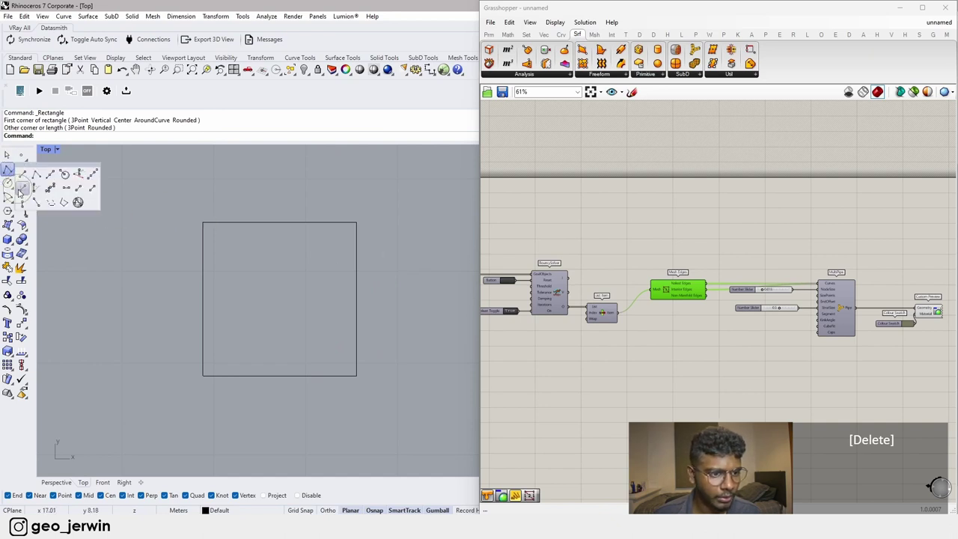
key("Escape")
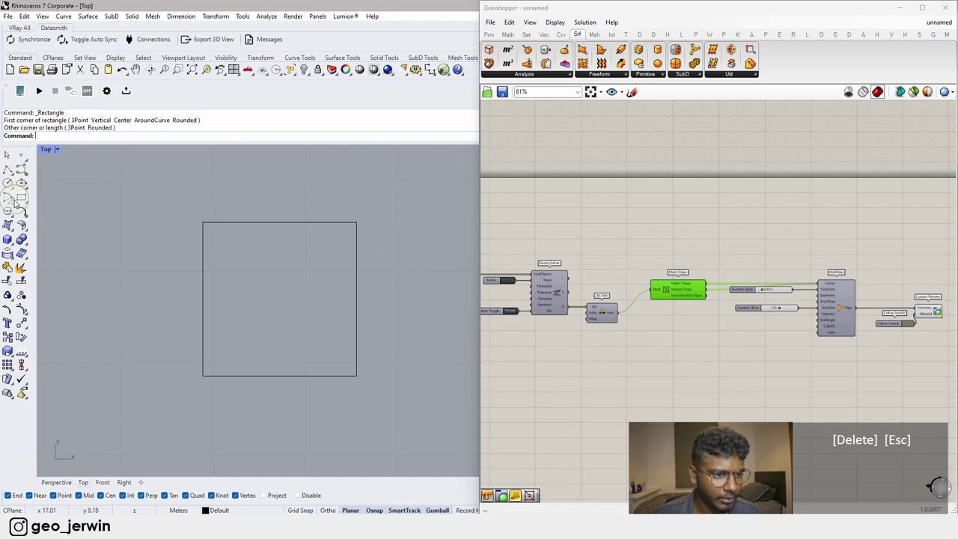
left_click(202, 223)
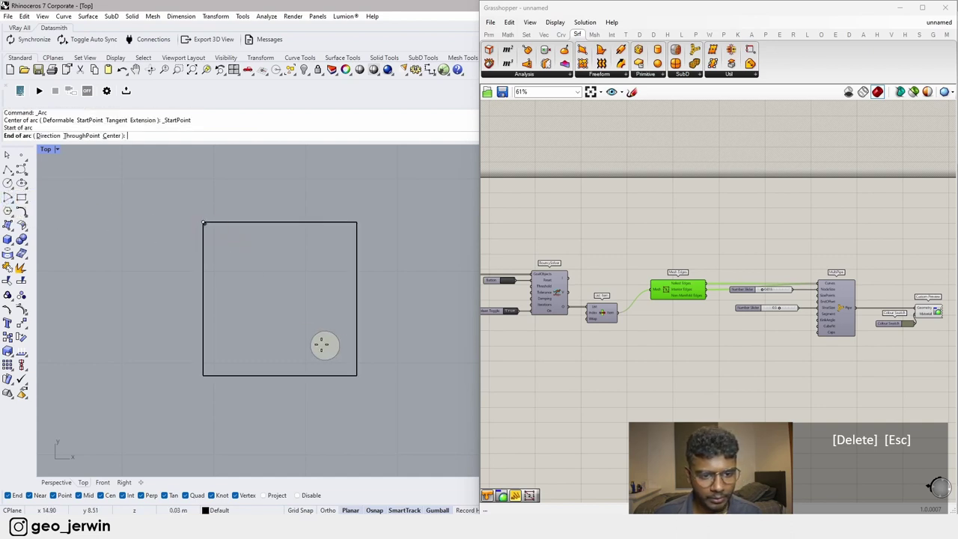
left_click(357, 375)
left_click(299, 341)
Step: Draw an arc between the square's two lower corners, bowed slightly inward from the lower edge
right_click(319, 314)
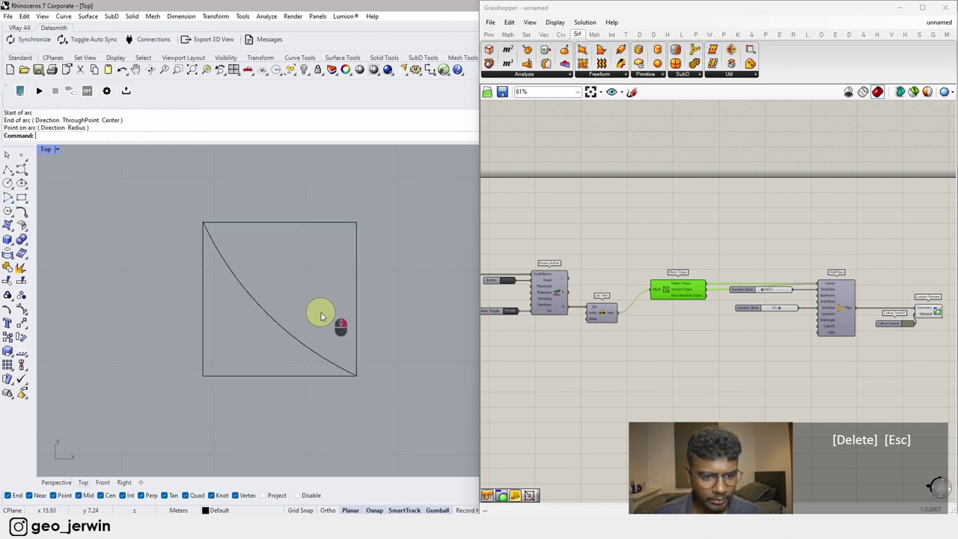
left_click(203, 375)
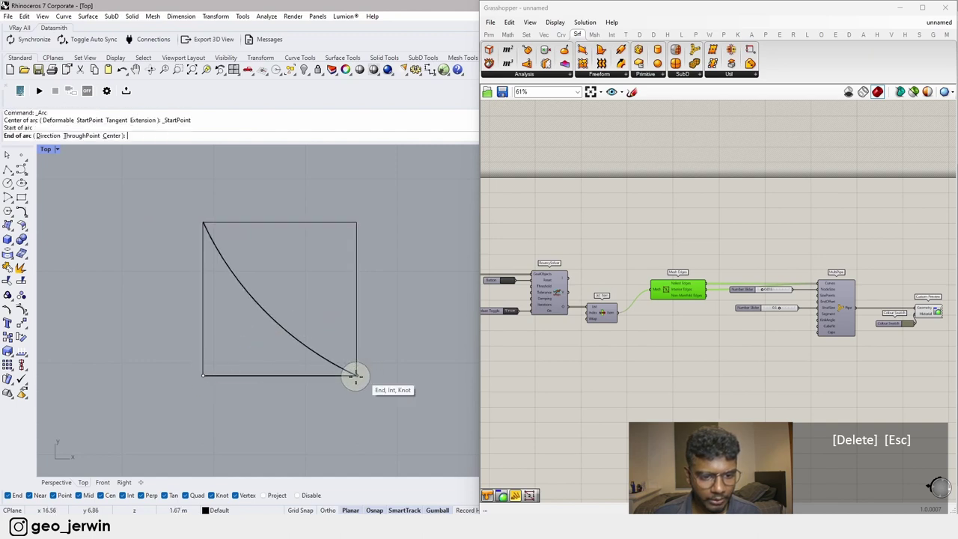
left_click(357, 374)
left_click(278, 366)
Step: Draw an arc between the square's upper-left and lower-left corners, bowed slightly inward from that edge
right_click(236, 335)
left_click(234, 335)
right_click(199, 253)
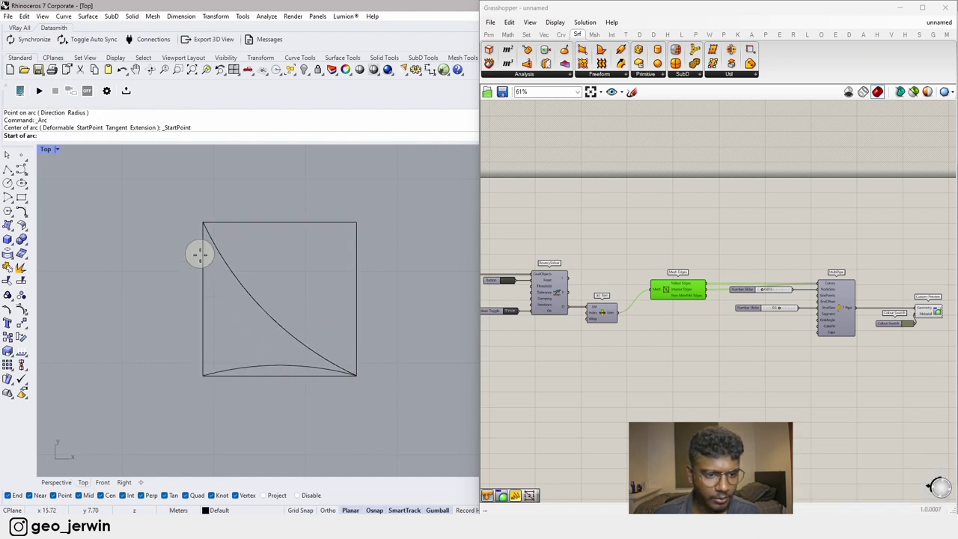
left_click(203, 222)
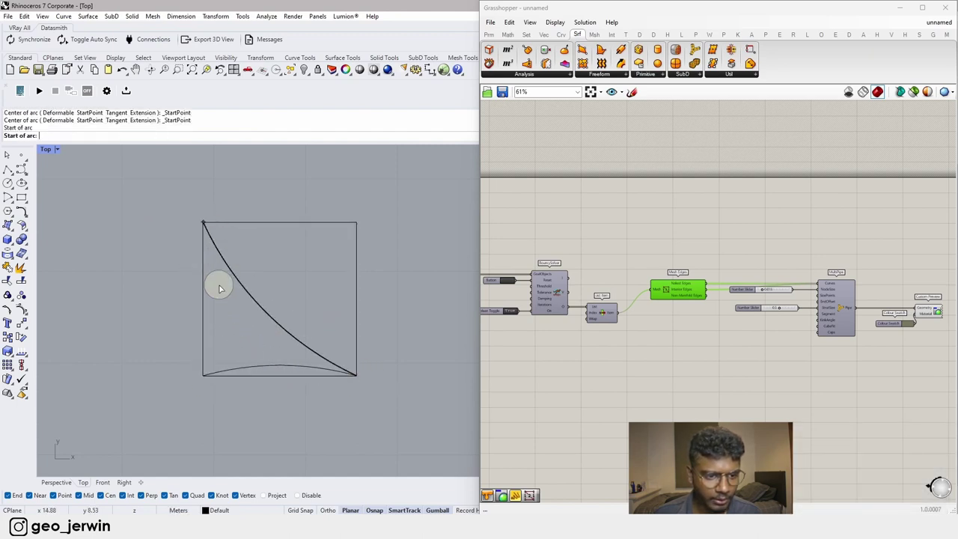
left_click(203, 375)
left_click(211, 337)
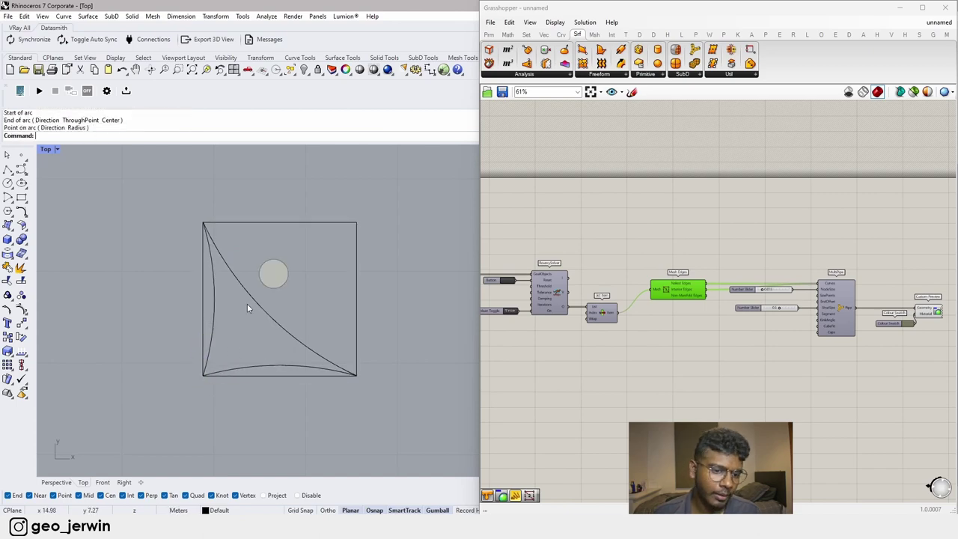
key("Escape")
key("Escape")
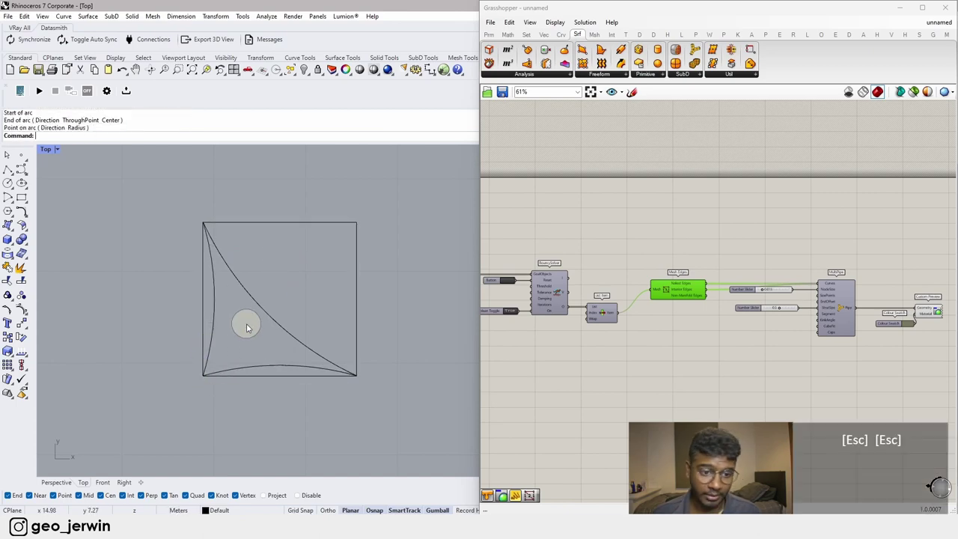
Step: Show the control points of the three arcs inside the square and view them in perspective
left_click(241, 369)
left_click(261, 309, "shift")
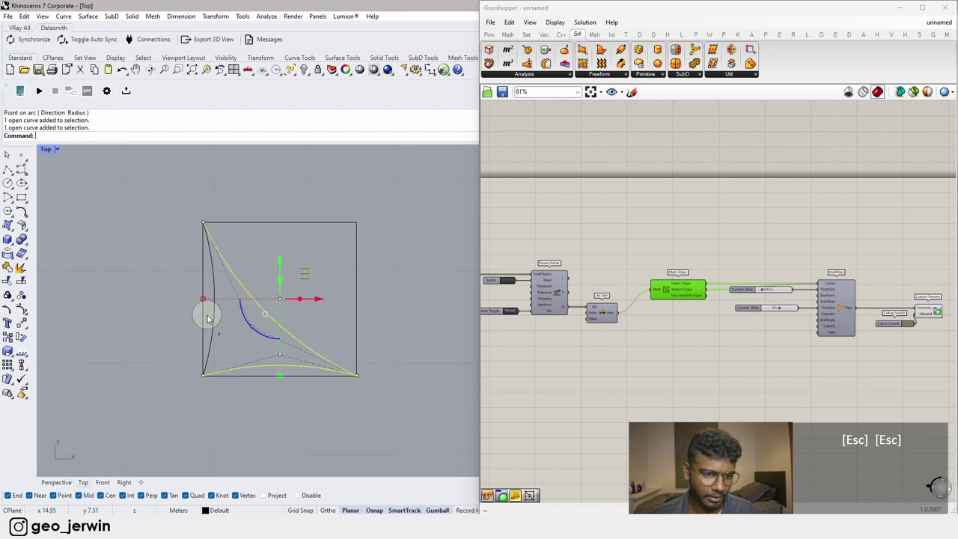
left_click(214, 317, "shift")
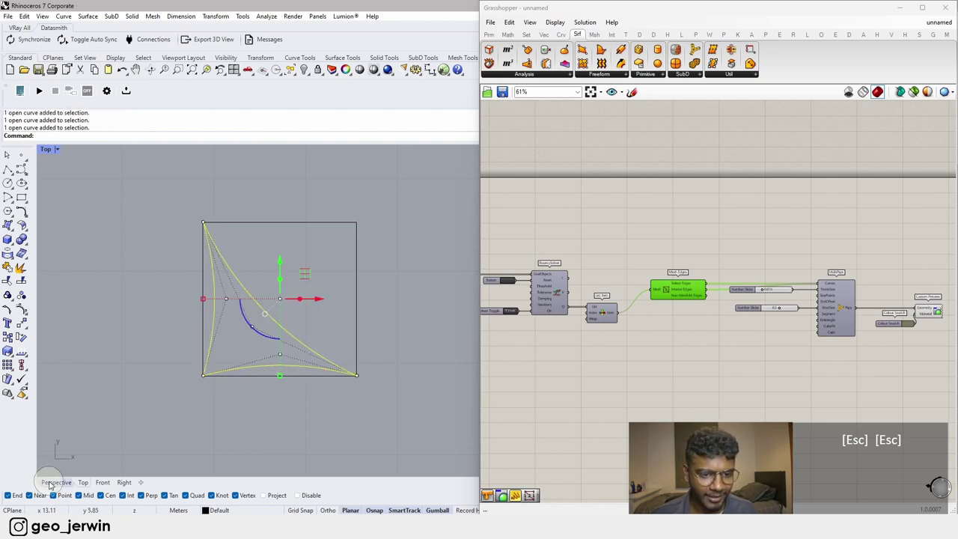
left_click(50, 485)
scroll(202, 372, "down", 7)
scroll(342, 361, "up", 6)
scroll(157, 365, "up", 6)
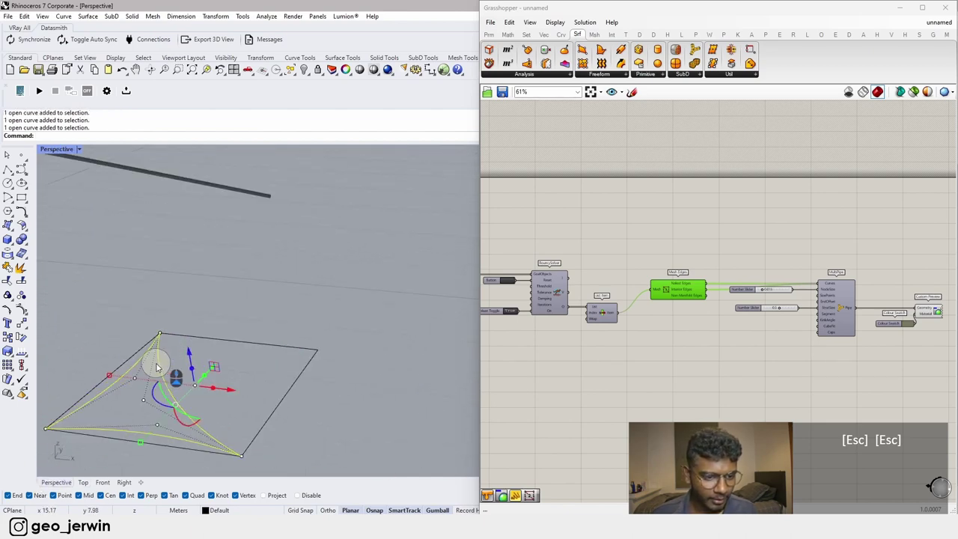
Step: Raise the middle control points of all three arcs together vertically so the arcs bow upward from the square
scroll(229, 348, "up", 5)
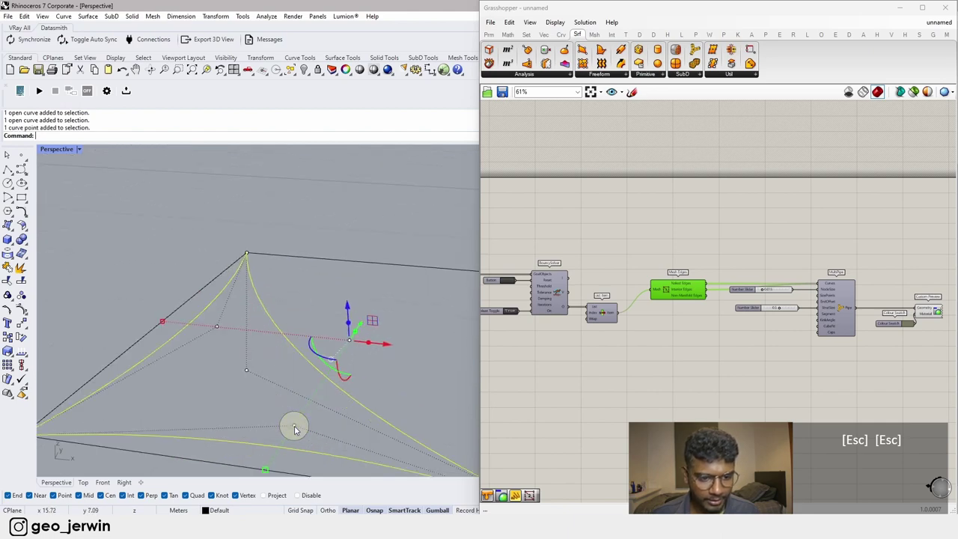
key("Escape")
key("Escape")
left_click(299, 349)
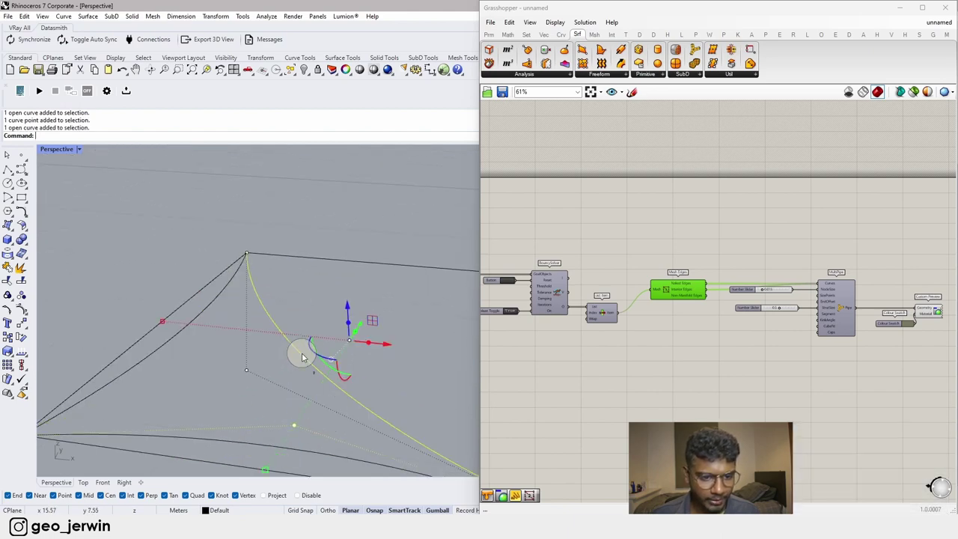
left_click(185, 331, "shift")
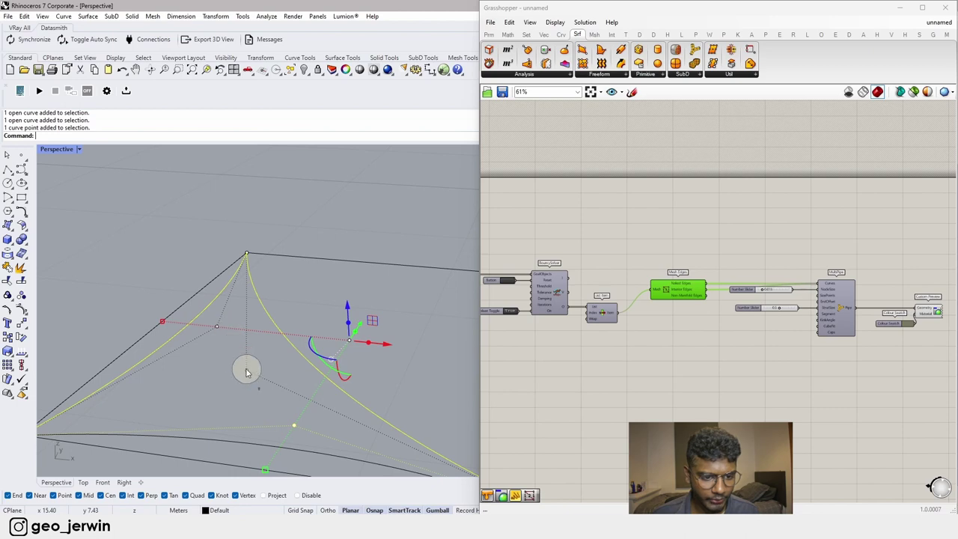
scroll(216, 331, "up", 5)
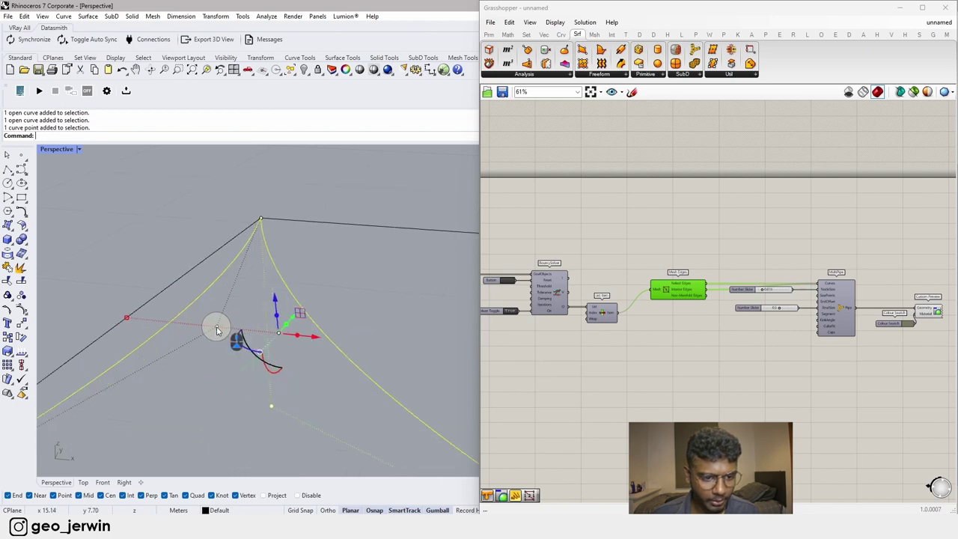
scroll(227, 331, "down", 10)
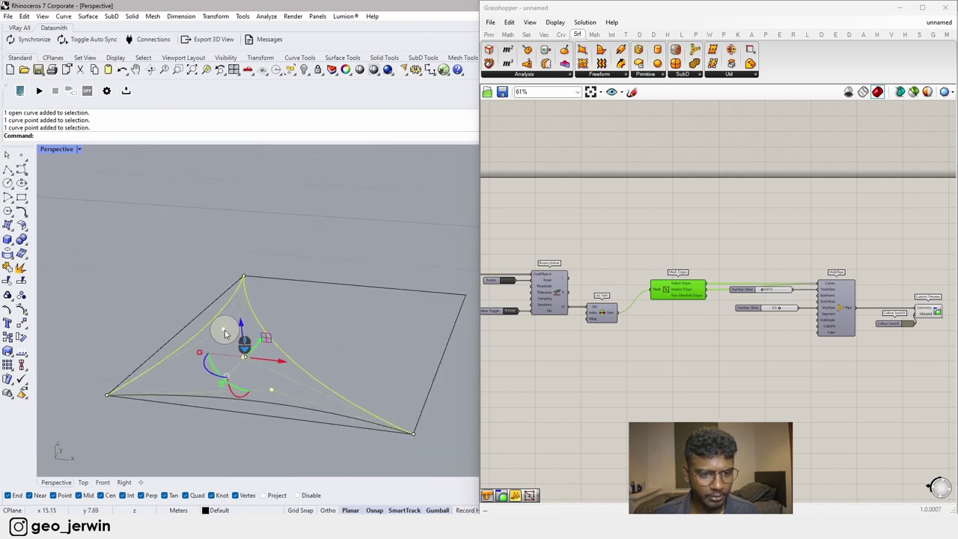
left_click_drag(241, 326, 247, 240)
left_click(289, 289)
right_click_drag(289, 289, 211, 329)
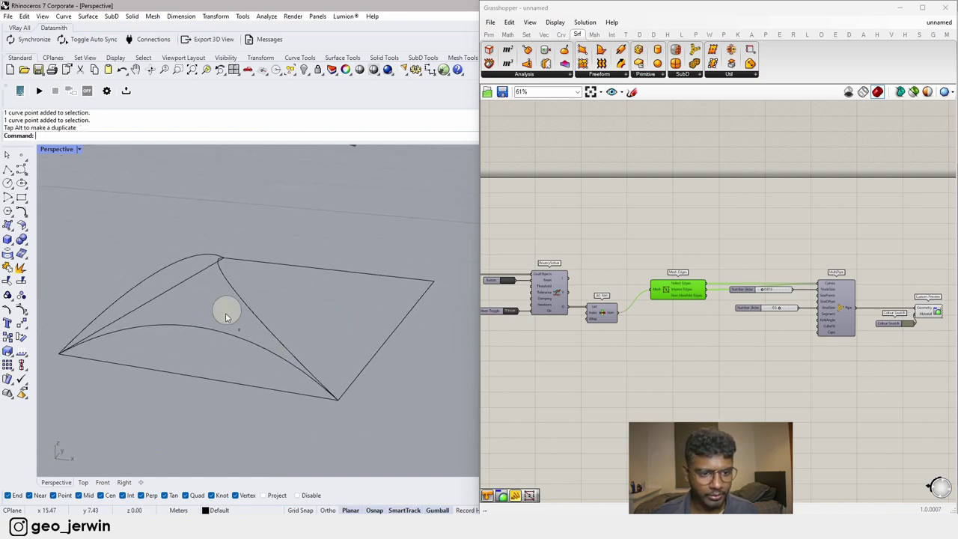
Step: Create a Patch surface bounded by the three raised arcs
left_click(217, 331)
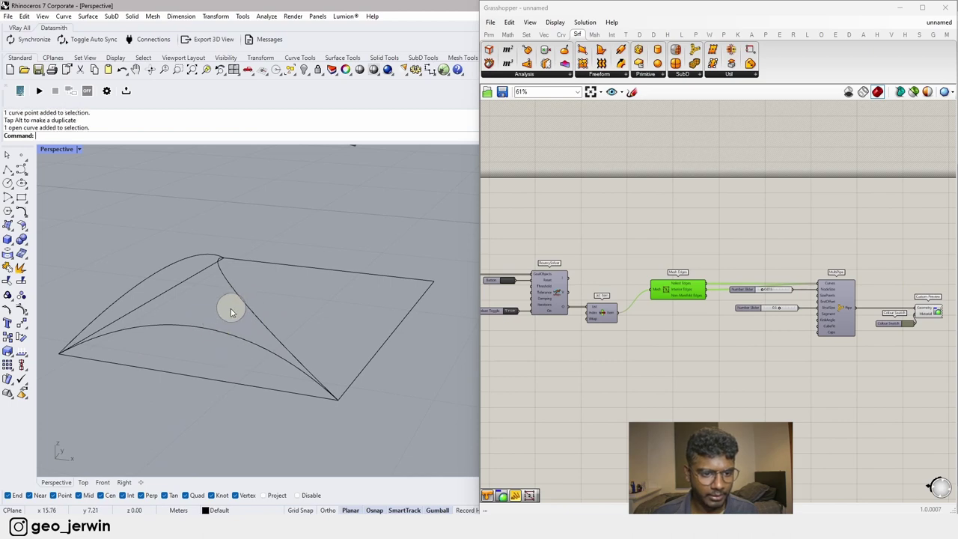
left_click(243, 302, "shift")
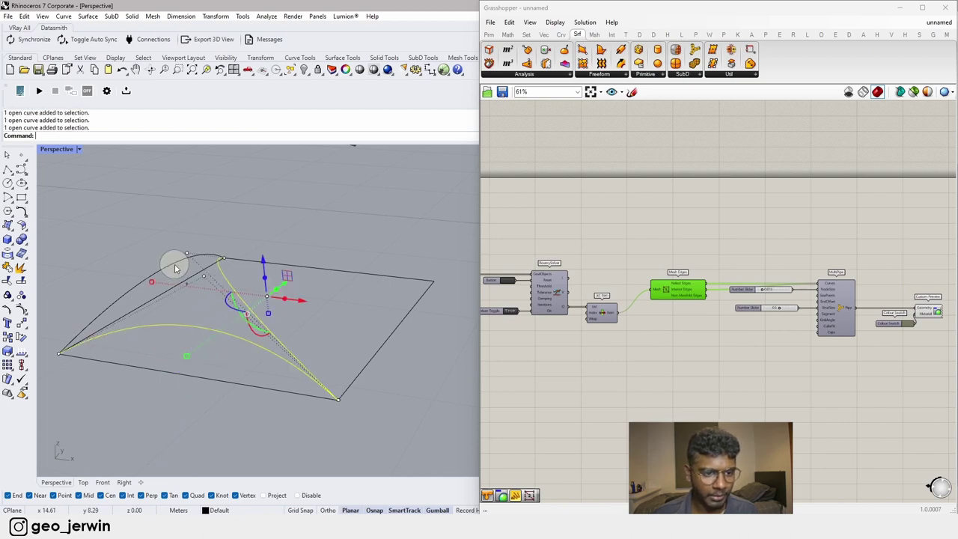
left_click(176, 268, "shift")
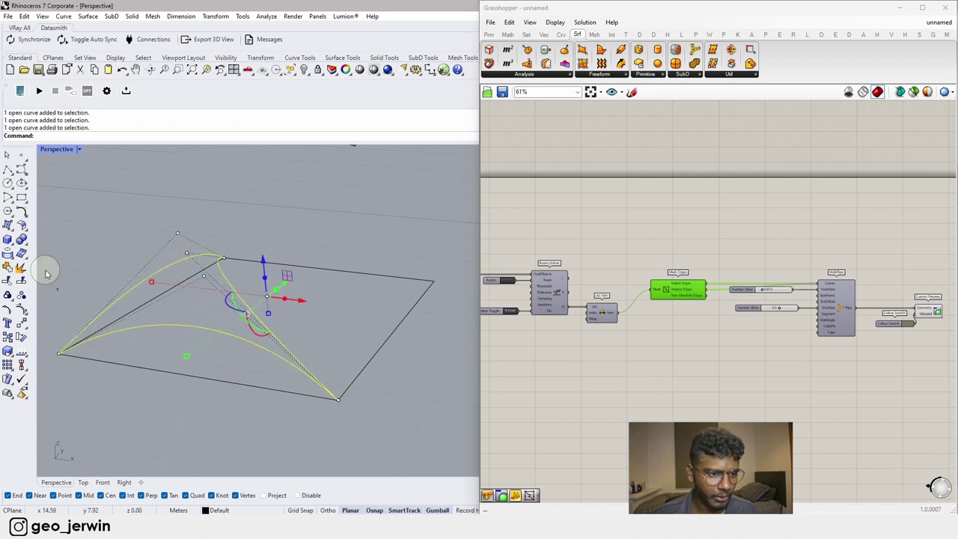
left_click(12, 231)
left_click(92, 231)
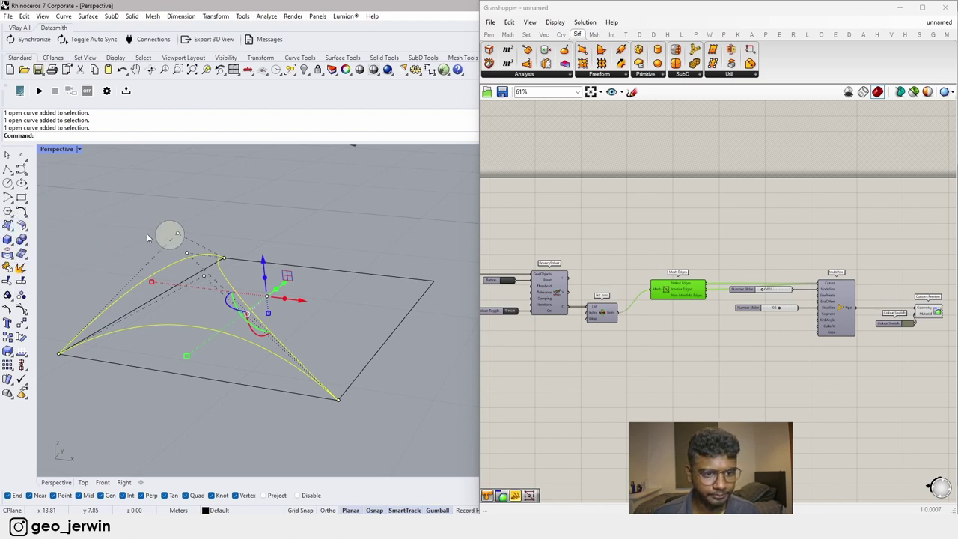
left_click(120, 319)
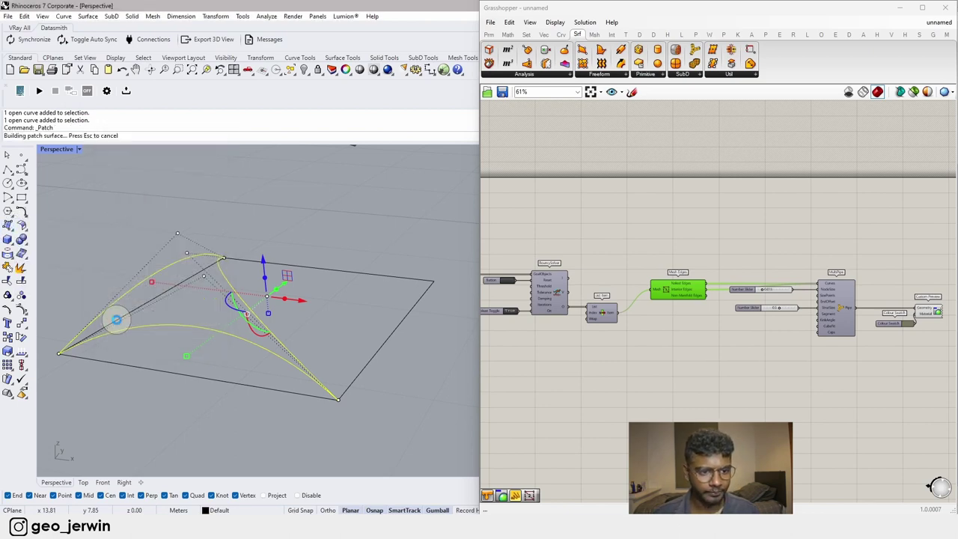
right_click_drag(223, 281, 238, 378)
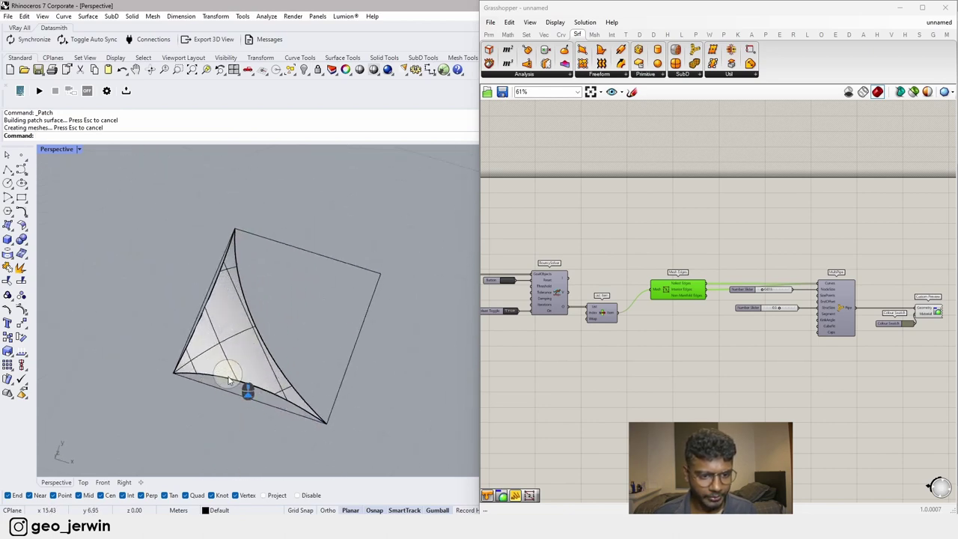
Step: Mirror a copy of the patch surface across the square's diagonal, between the two ends of the diagonal arc
left_click(235, 337)
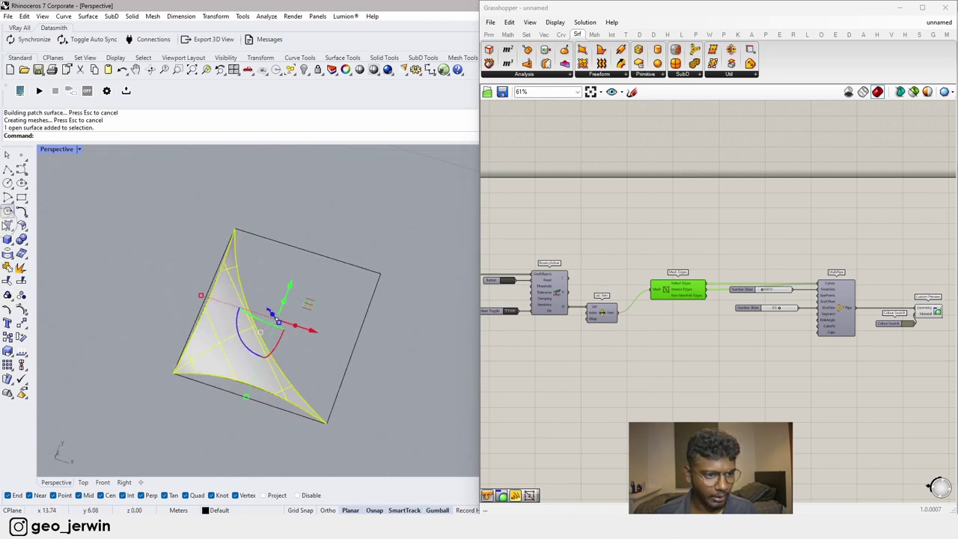
left_click(28, 328)
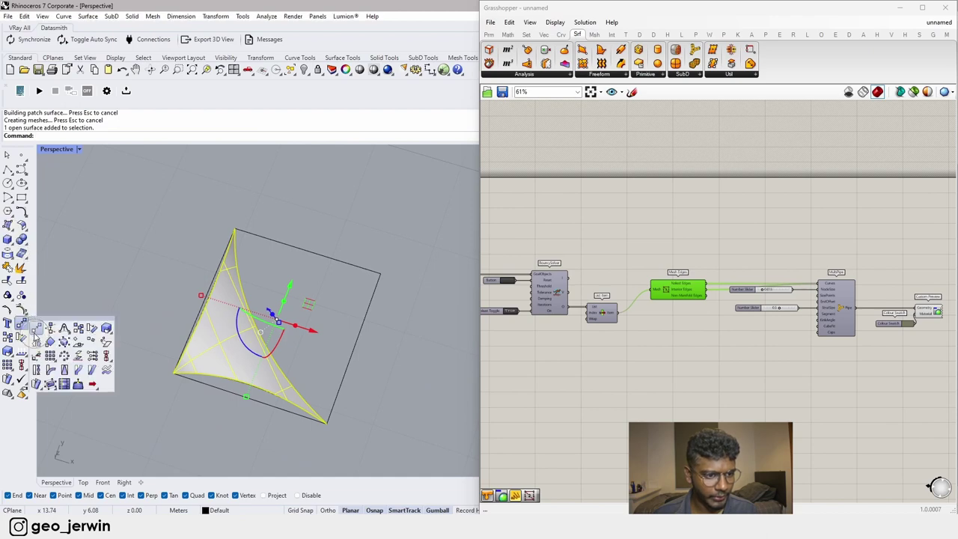
left_click(37, 342)
left_click(235, 229)
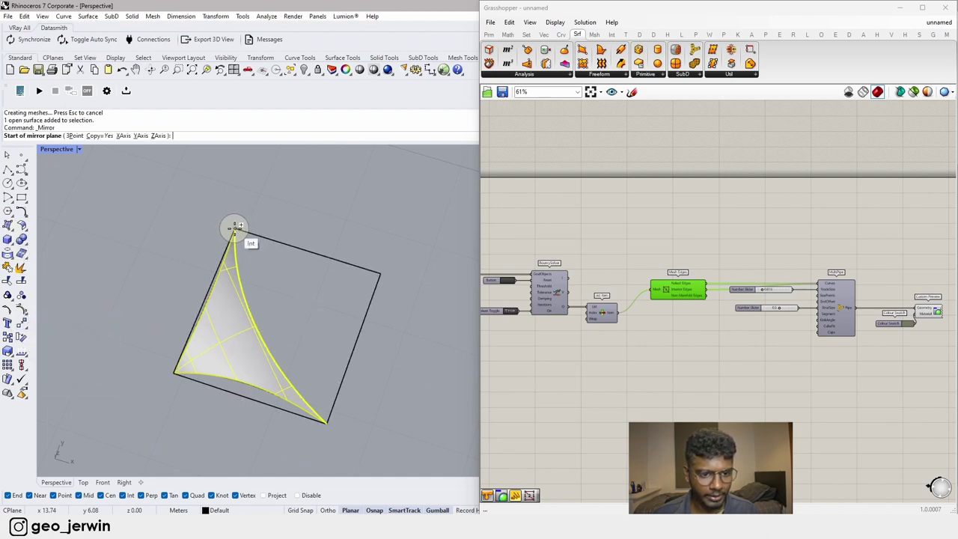
left_click(329, 423)
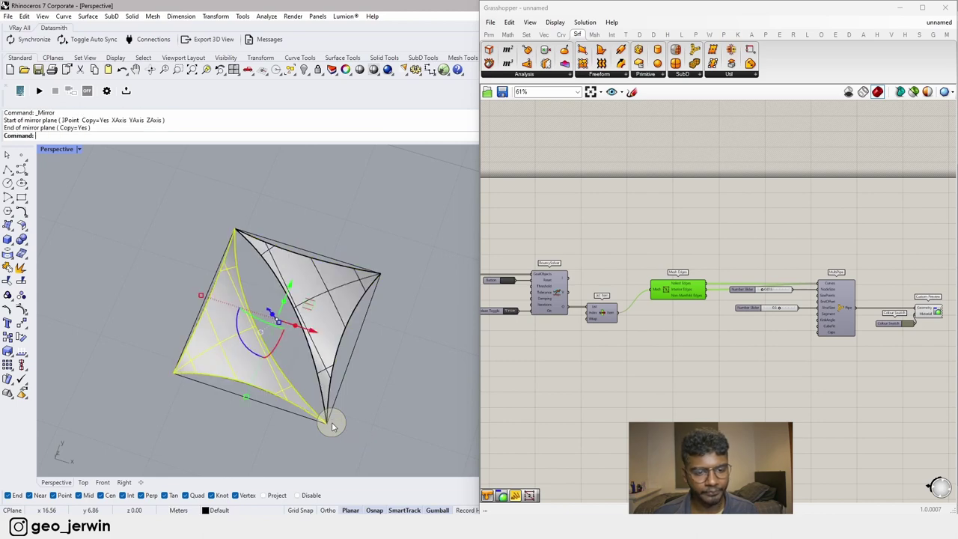
left_click(417, 378)
left_click(253, 359)
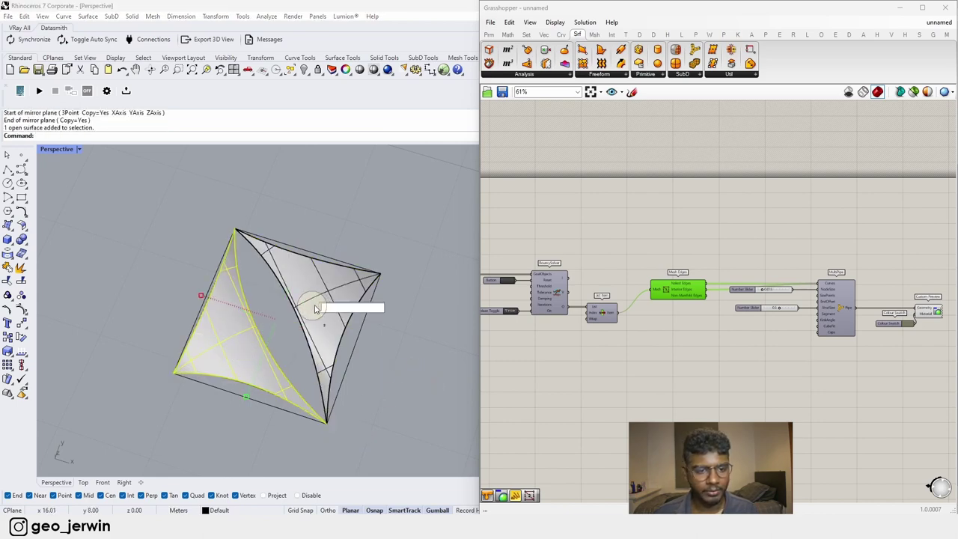
left_click(350, 205)
Step: Reference both curved panels, the original and its mirrored copy, in a new Grasshopper Brep parameter on the empty canvas above the sliders
left_click(227, 336)
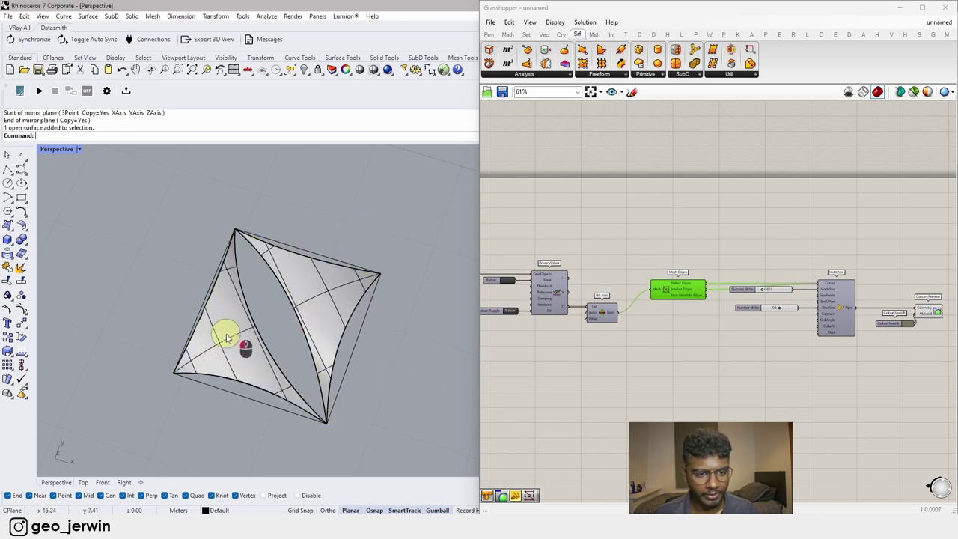
left_click(337, 284, "shift")
scroll(194, 262, "down", 15)
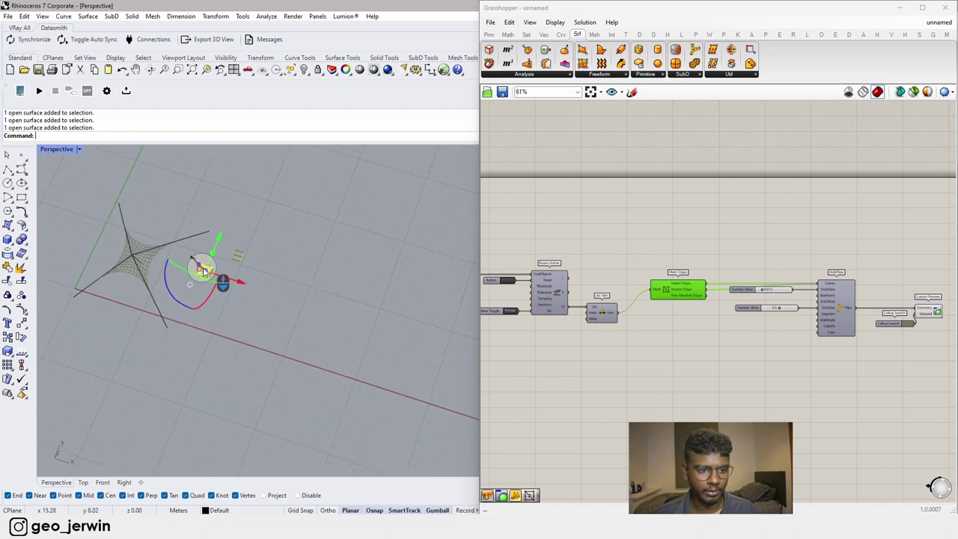
scroll(149, 269, "up", 8)
scroll(101, 294, "up", 2)
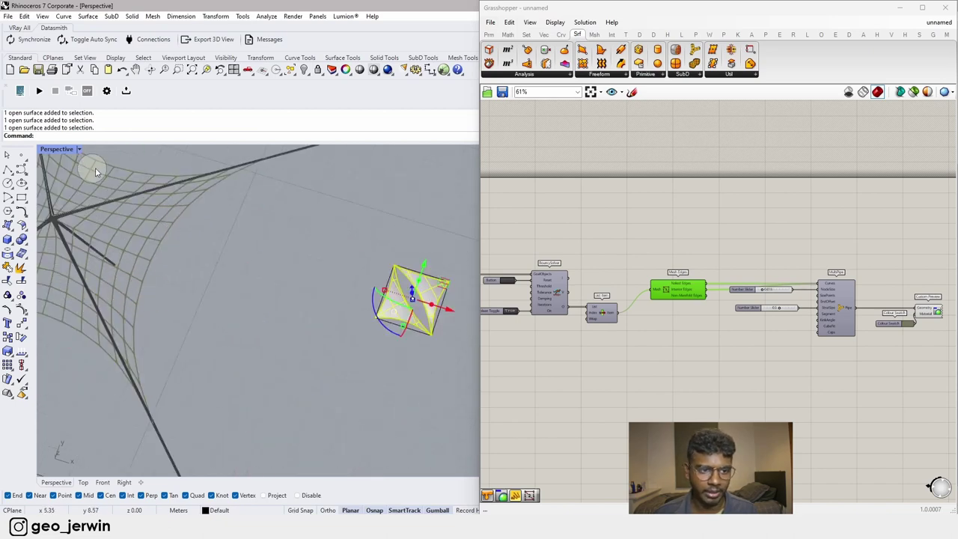
scroll(352, 307, "down", 3)
scroll(318, 310, "up", 6)
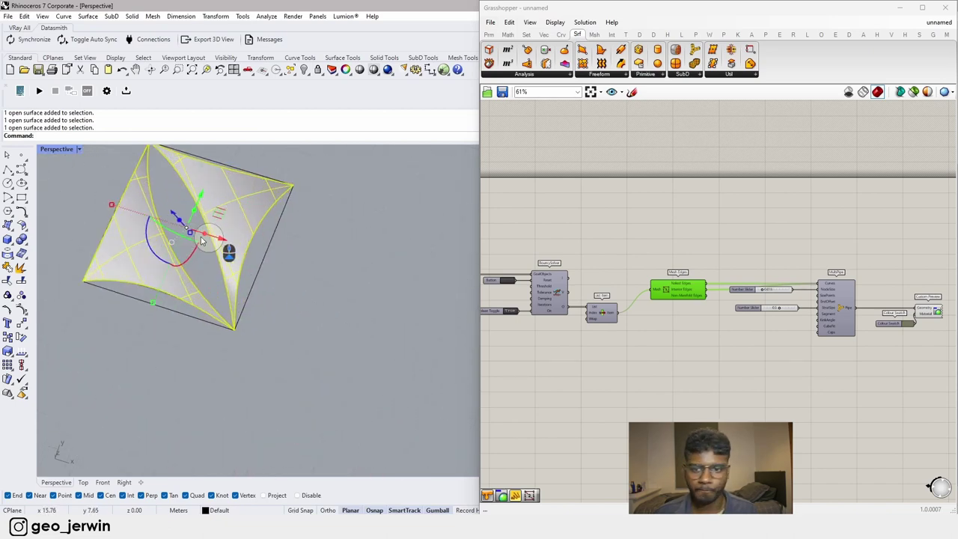
left_click(488, 34)
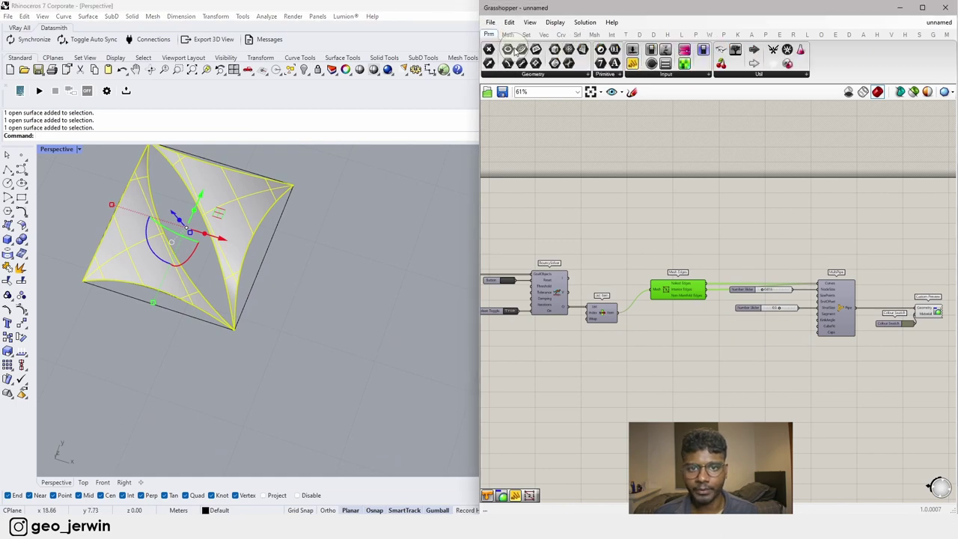
left_click_drag(554, 69, 744, 233)
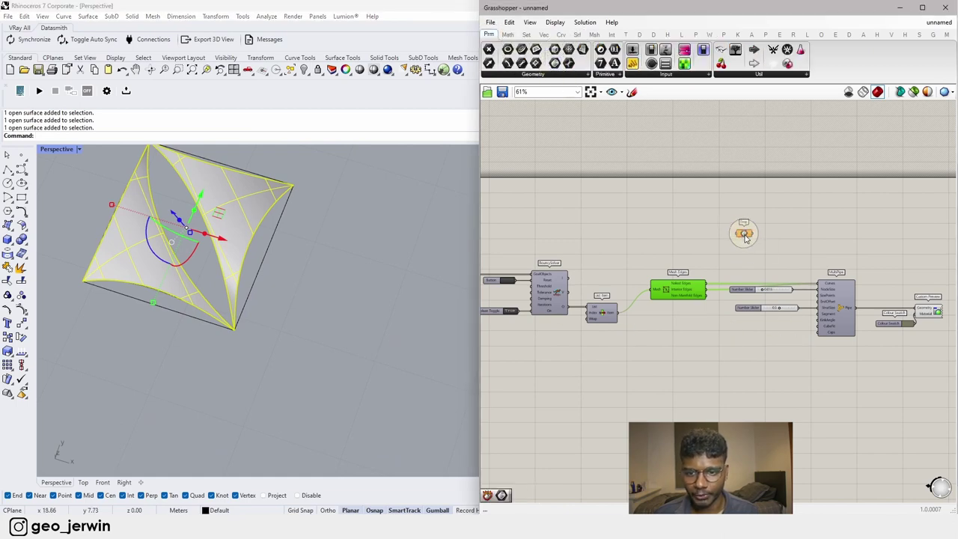
right_click(743, 233)
left_click(791, 369)
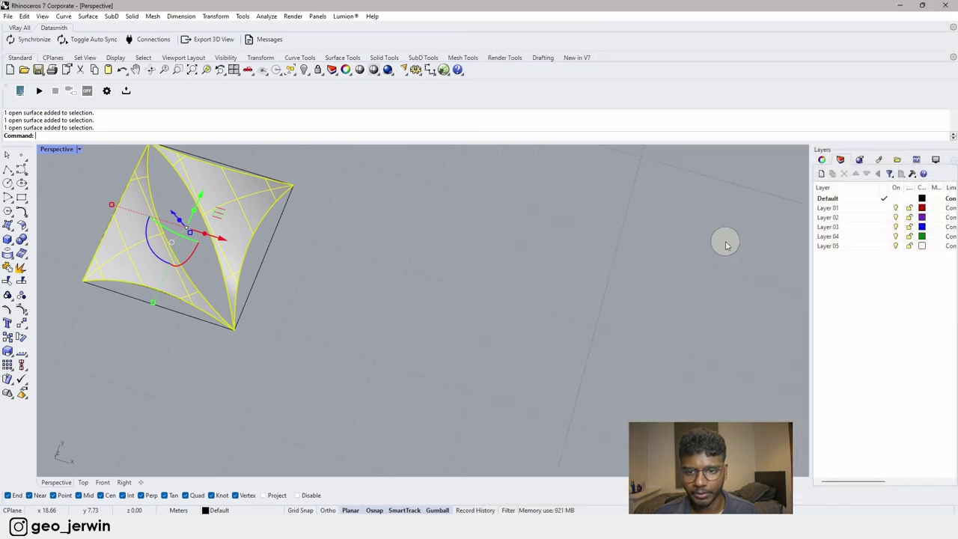
right_click(385, 237)
Step: Make Layer 02 the current layer and hide the Default layer so that only the Grasshopper previews show
left_click(721, 214)
left_click_drag(955, 251, 829, 252)
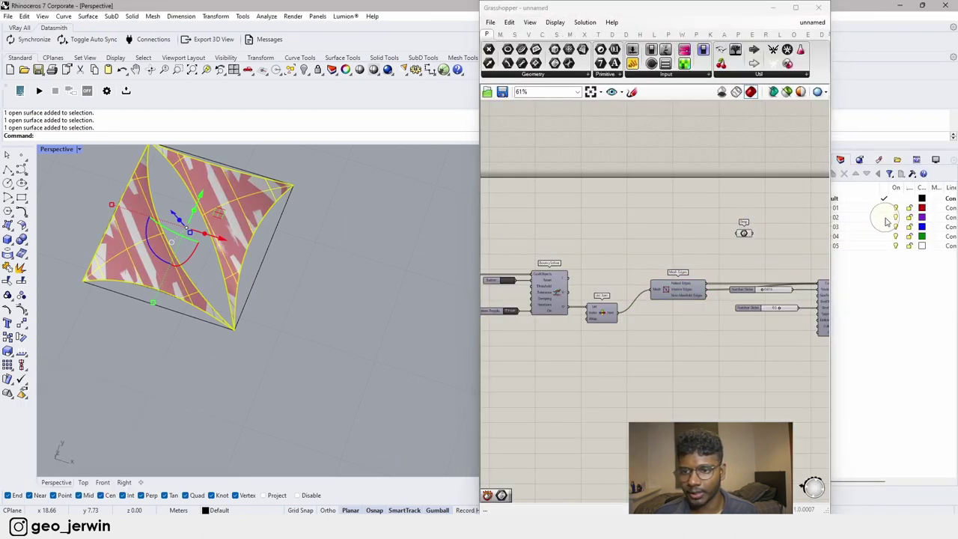
left_click(887, 217)
left_click(258, 302)
scroll(259, 302, "down", 10)
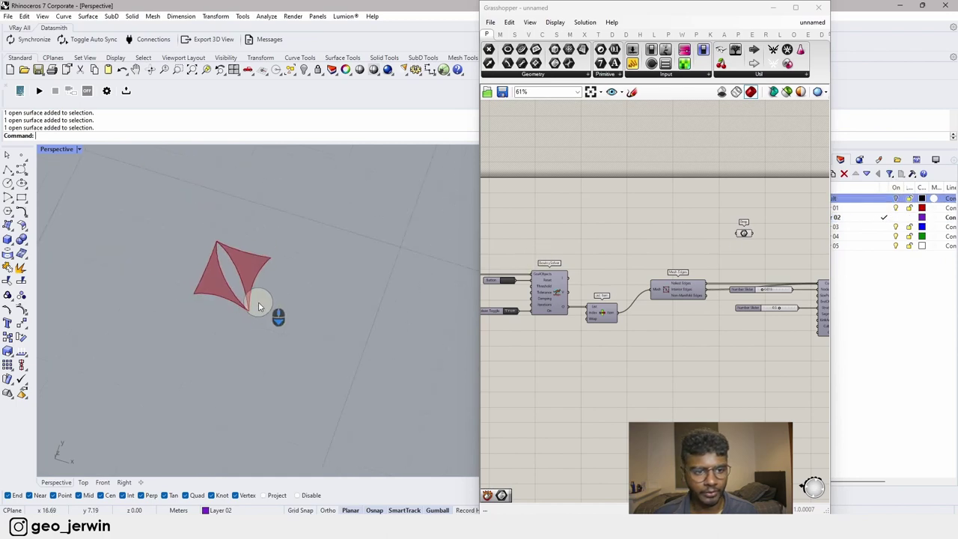
right_click_drag(362, 357, 363, 323)
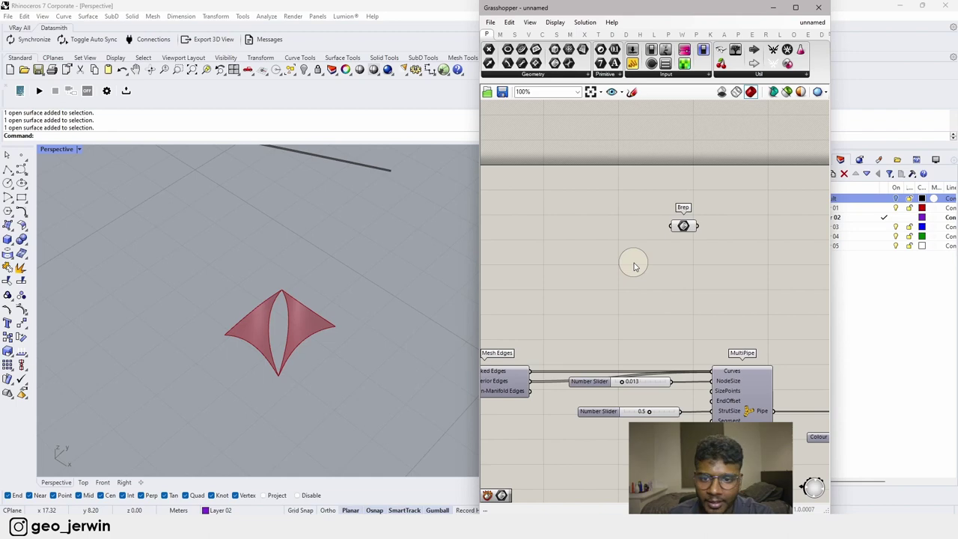
Step: Move the Brep parameter to the clear canvas area directly above the NodeSize slider
left_click_drag(670, 226, 605, 231)
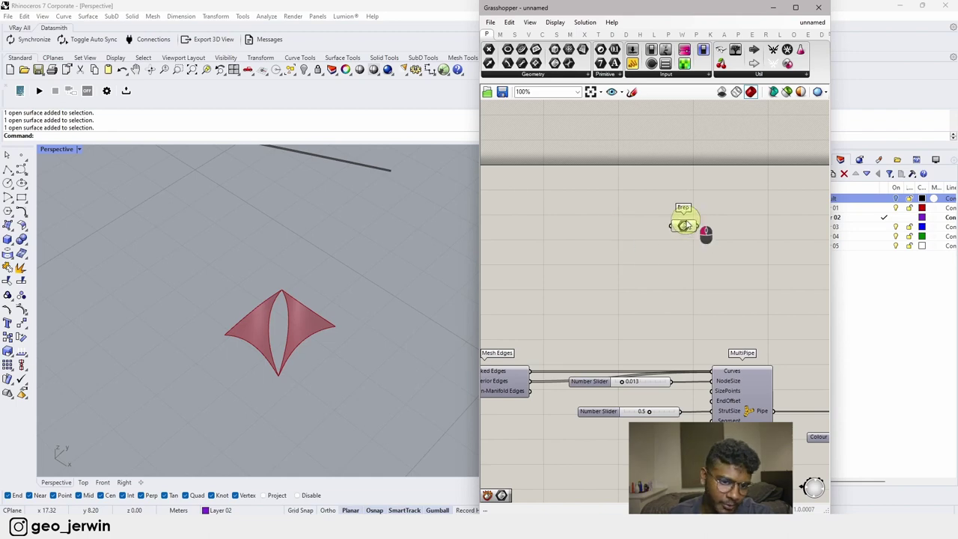
left_click_drag(687, 224, 629, 247)
scroll(343, 328, "down", 12)
scroll(261, 288, "up", 6)
scroll(575, 318, "down", 5)
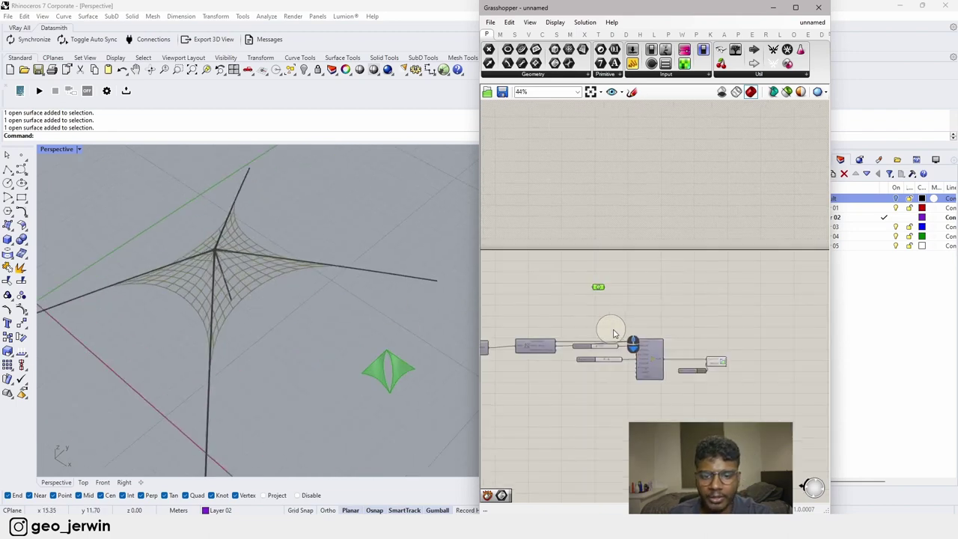
scroll(613, 333, "up", 4)
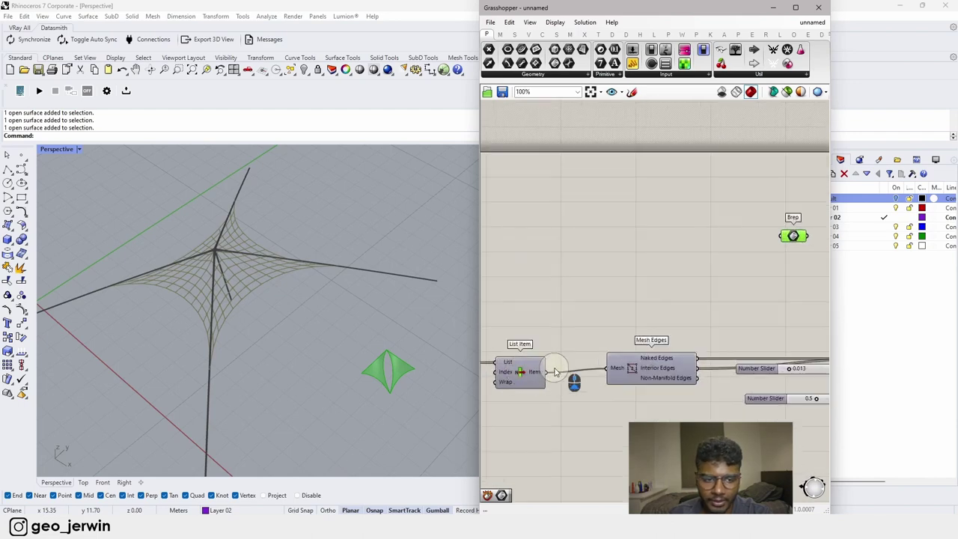
Step: Preview the canopy mesh from the List Item component and hide that preview again
left_click(511, 373)
middle_click(508, 372)
left_click(532, 348)
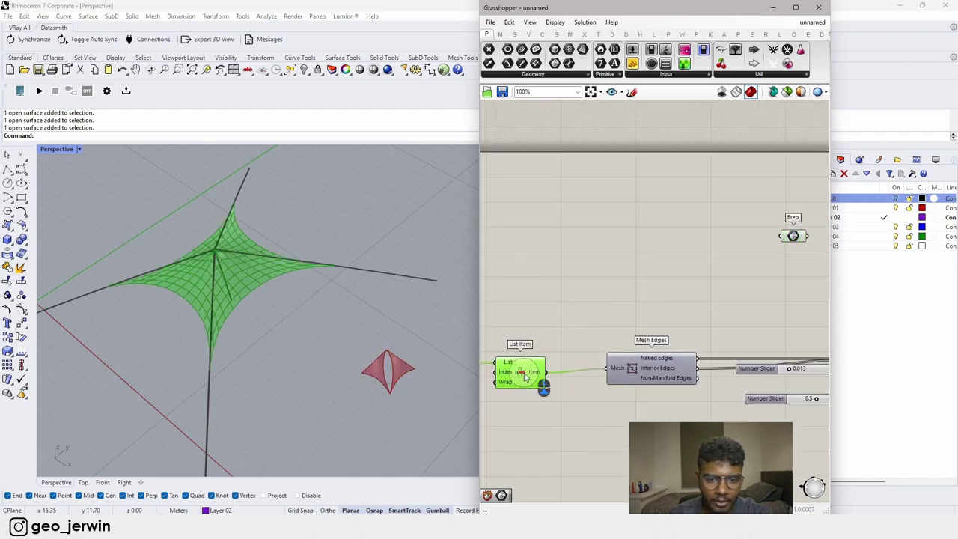
middle_click(524, 375)
left_click(547, 353)
scroll(548, 343, "down", 6)
scroll(612, 343, "up", 5)
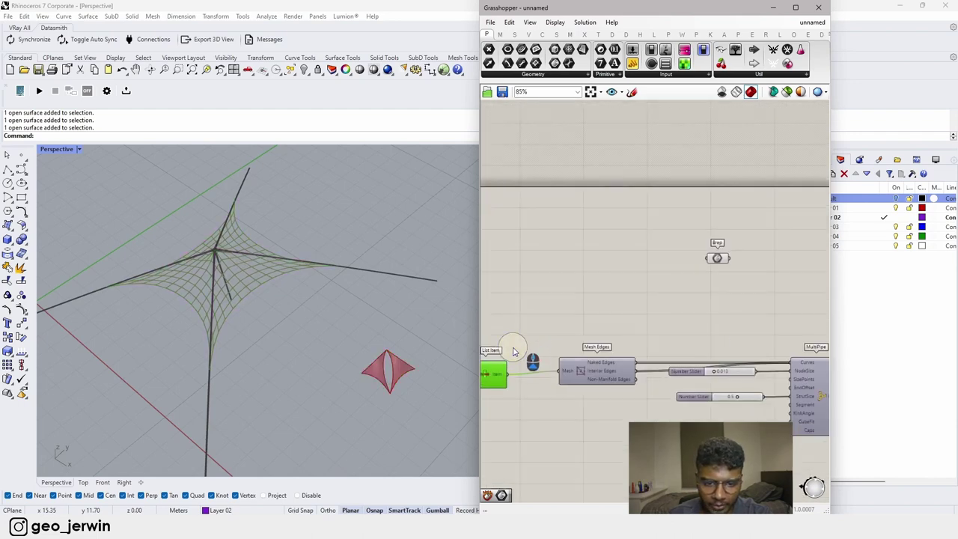
Step: Add a Mesh To Polysurface component in the empty canvas area above the List Item and Mesh Edges components
right_click_drag(513, 352, 608, 348)
double_click(636, 306)
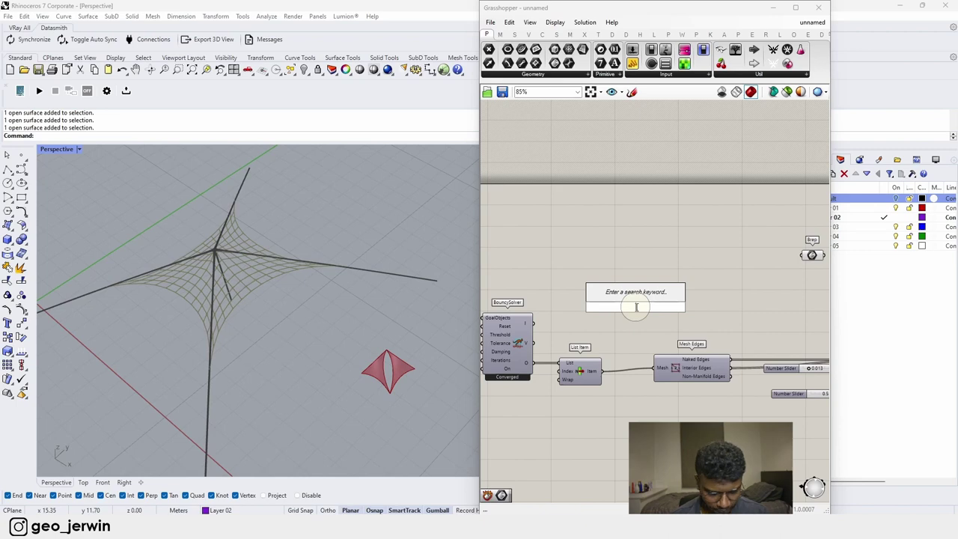
type("mesh to")
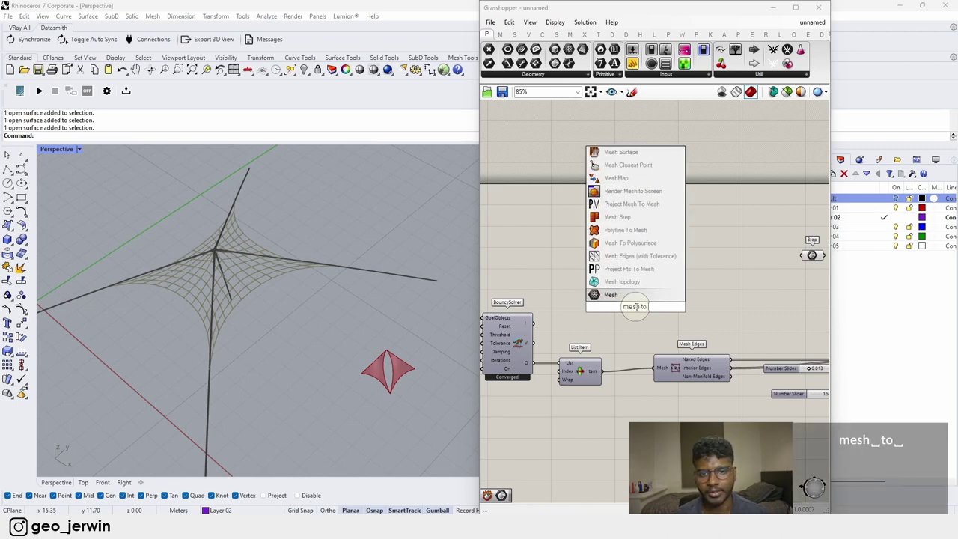
left_click(609, 243)
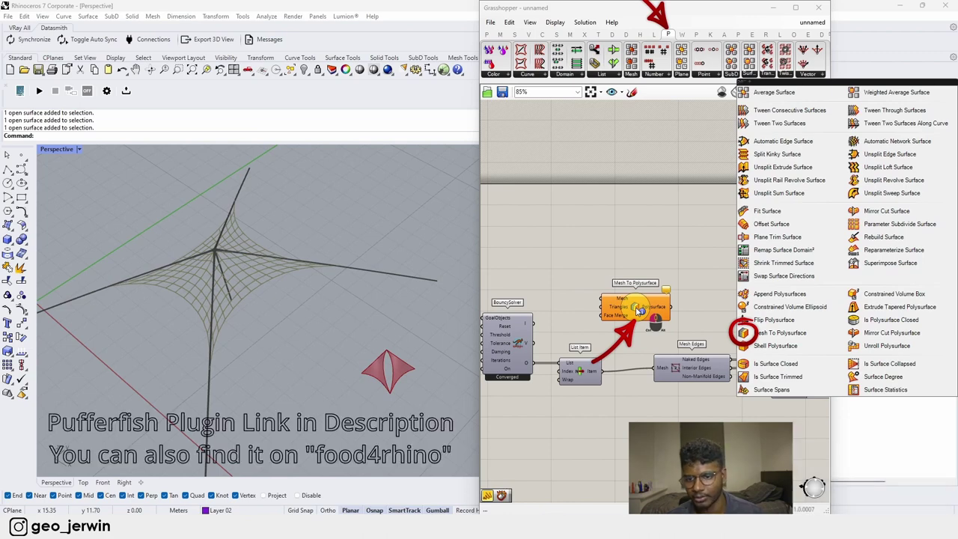
Step: Connect the List Item output to the Mesh input of Mesh To Polysurface and shift the component clear of the wire
scroll(644, 310, "up", 3)
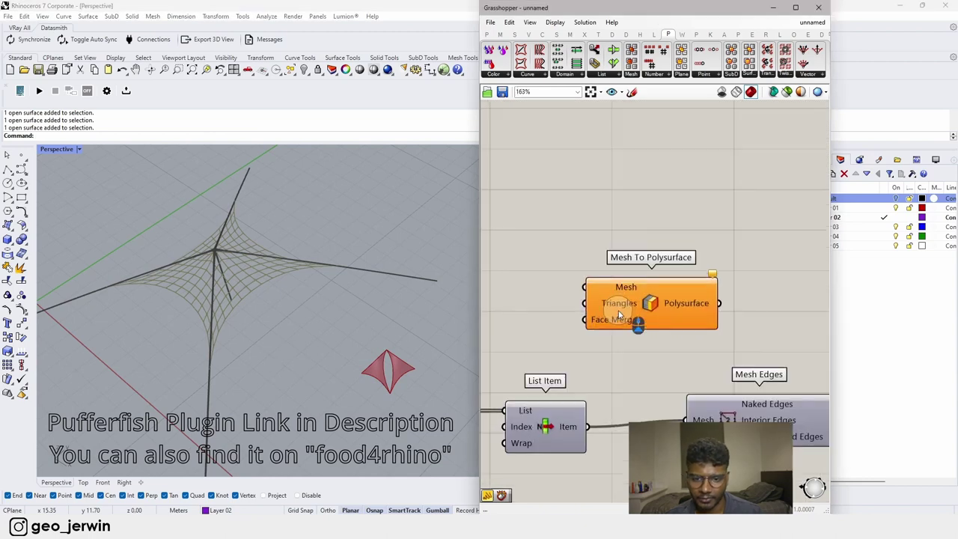
left_click_drag(654, 311, 687, 309)
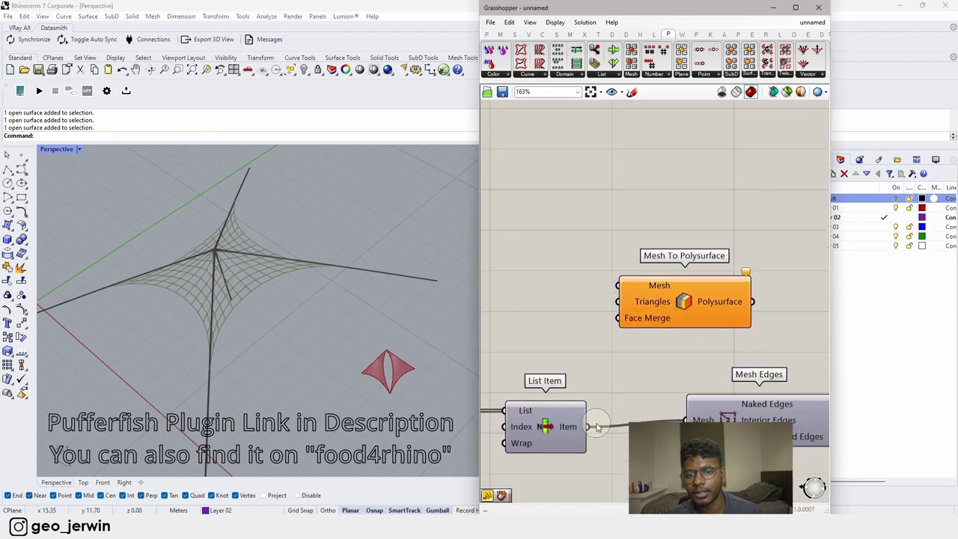
left_click_drag(587, 426, 619, 285)
left_click_drag(678, 315, 710, 300)
scroll(161, 299, "up", 8)
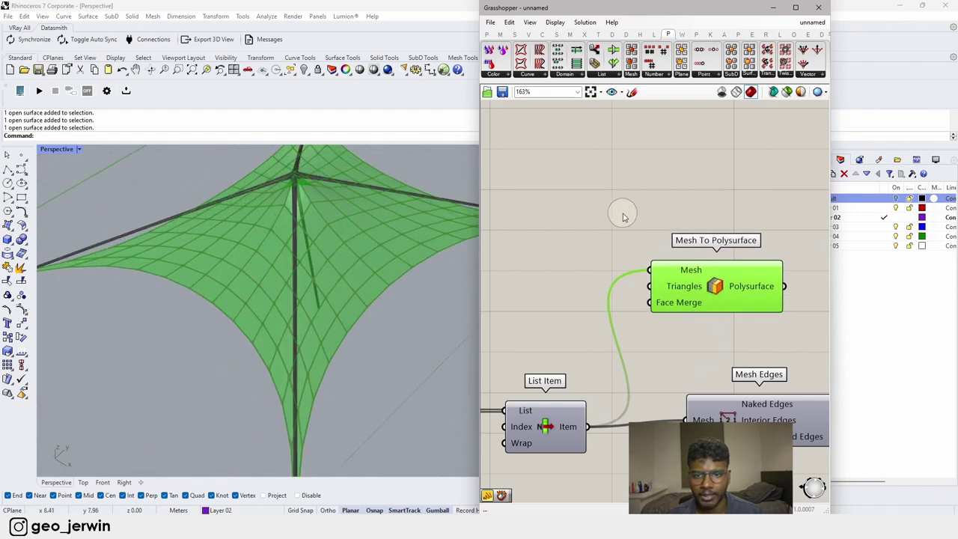
left_click(701, 210)
Step: Inspect the Polysurface output of Mesh To Polysurface in a temporary Panel and delete the Panel
right_click_drag(704, 210, 553, 239)
left_click(488, 36)
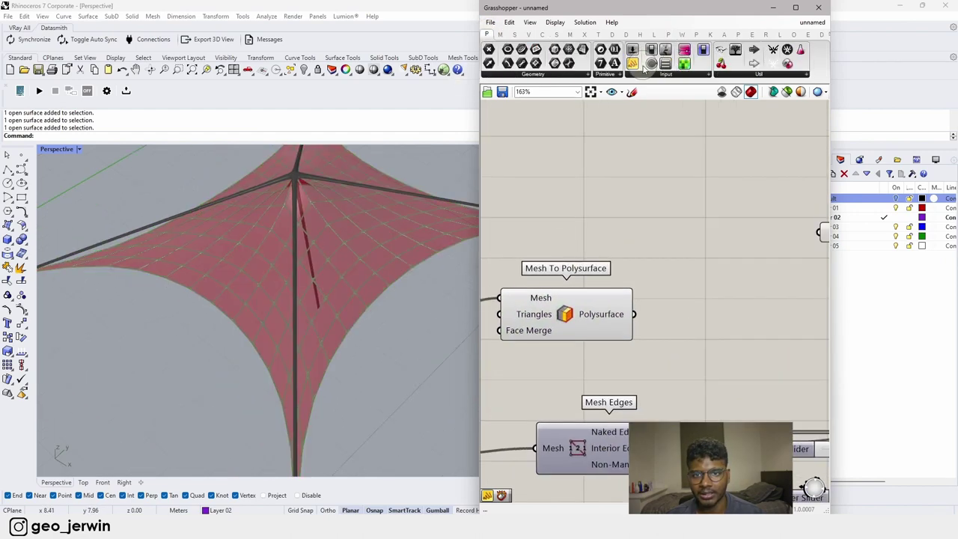
left_click_drag(633, 63, 778, 291)
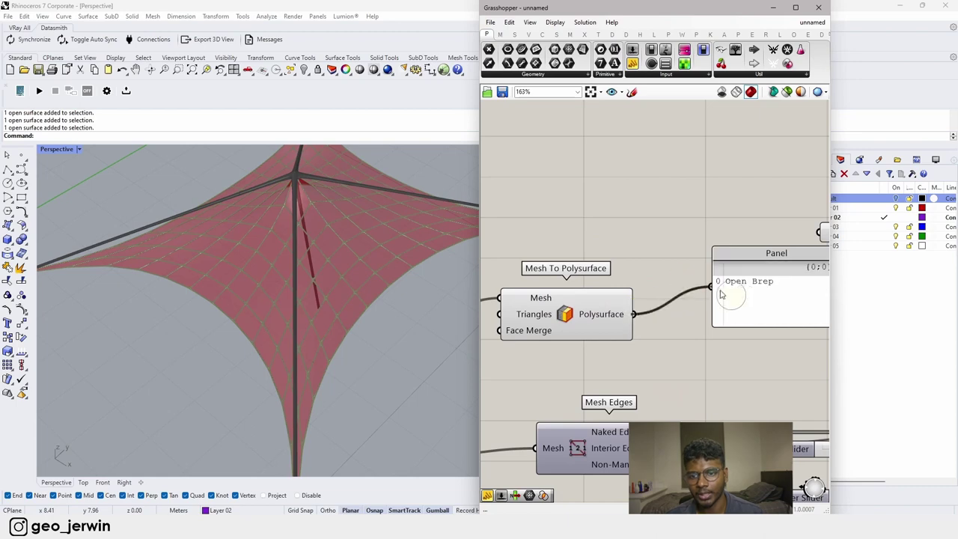
left_click_drag(779, 310, 722, 337)
left_click(723, 319)
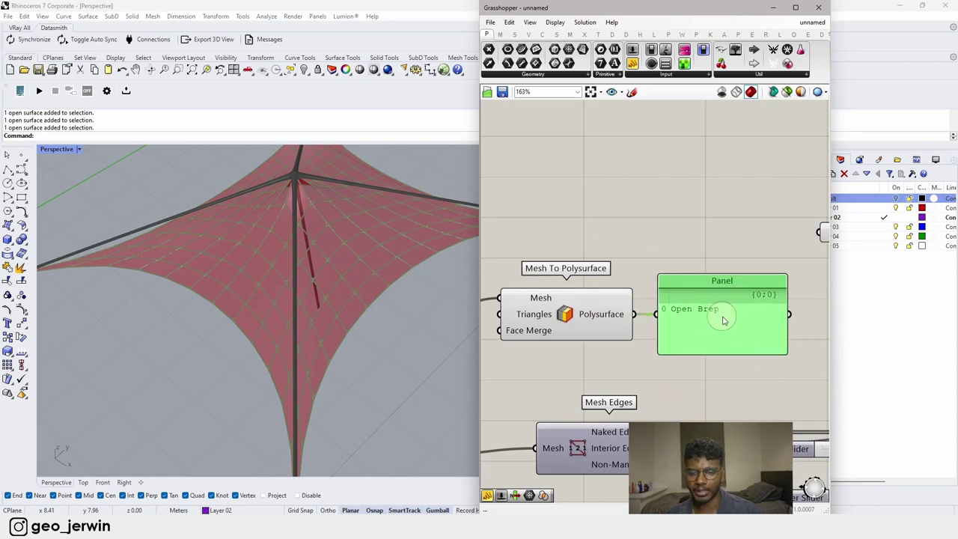
key("ctrl+Delete")
Step: Add a Deconstruct Brep component beside Mesh To Polysurface and feed the Polysurface output into its Brep input
double_click(679, 268)
type("decon")
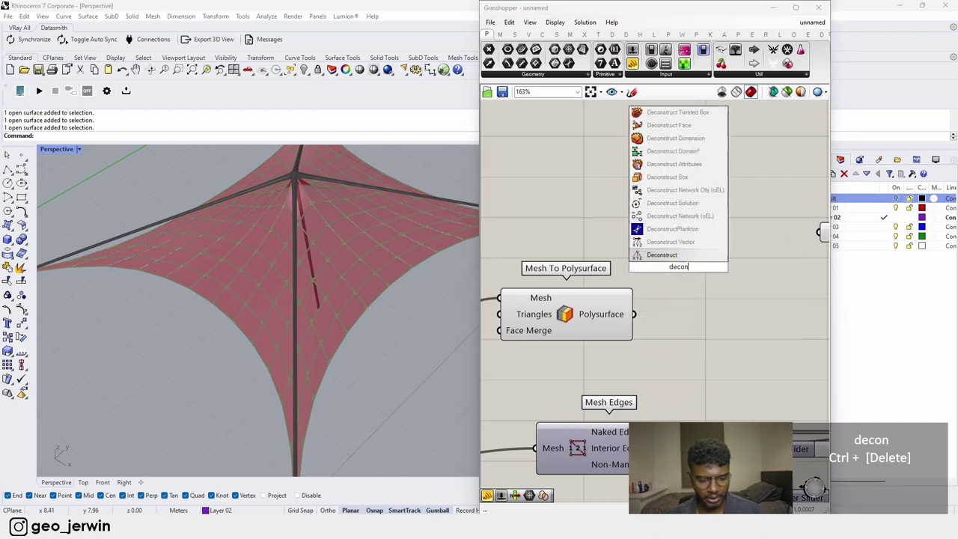
type("s")
left_click(650, 151)
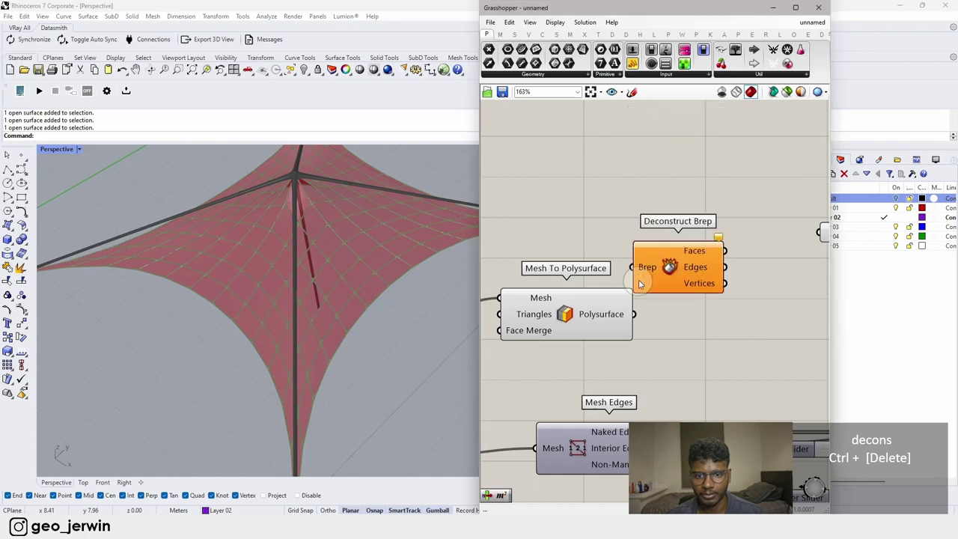
left_click_drag(631, 280, 572, 299)
Step: Hide the previews of Mesh To Polysurface and Deconstruct Brep, and place Deconstruct Brep level with the Polysurface output
left_click(684, 260)
middle_click(574, 304)
left_click(601, 284)
left_click(633, 224)
left_click_drag(686, 317, 692, 314)
Step: Inspect the Faces output of Deconstruct Brep in a temporary Panel and delete the Panel
right_click_drag(731, 194, 640, 187)
left_click(640, 187)
left_click_drag(632, 67, 752, 271)
left_click_drag(708, 295, 710, 297)
left_click_drag(738, 312, 717, 296)
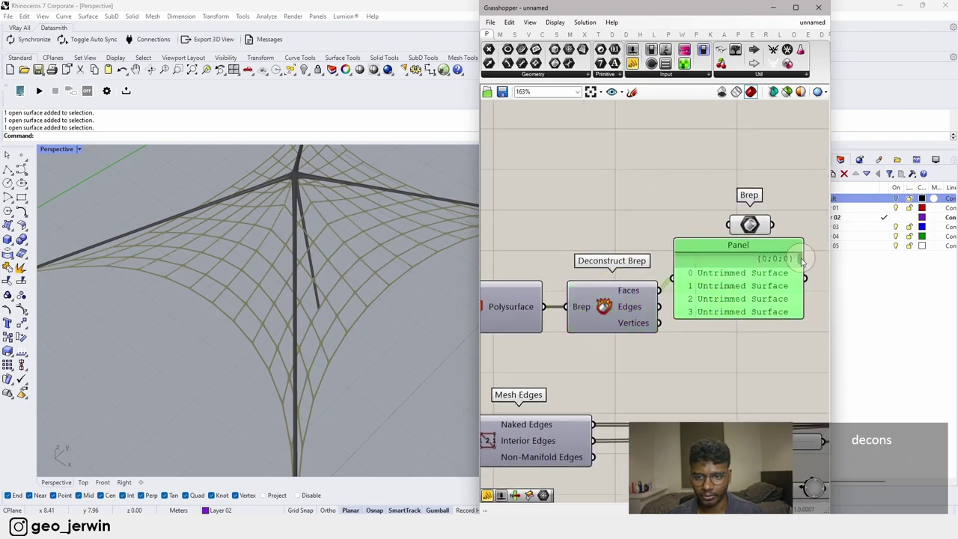
left_click_drag(800, 258, 779, 336)
key("Delete")
Step: Move the referenced Brep parameter to the clear canvas area above the Deconstruct Brep component
right_click_drag(751, 306, 654, 288)
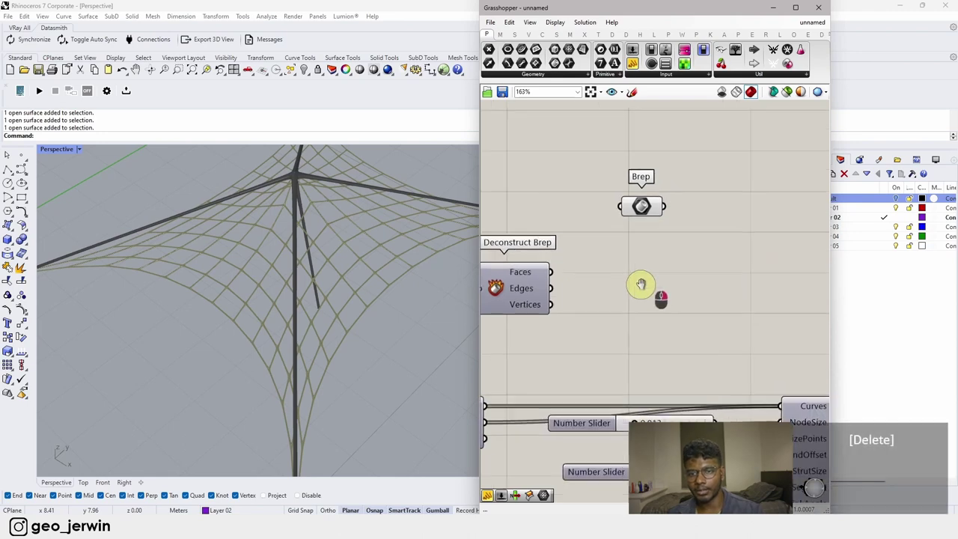
left_click_drag(647, 207, 566, 162)
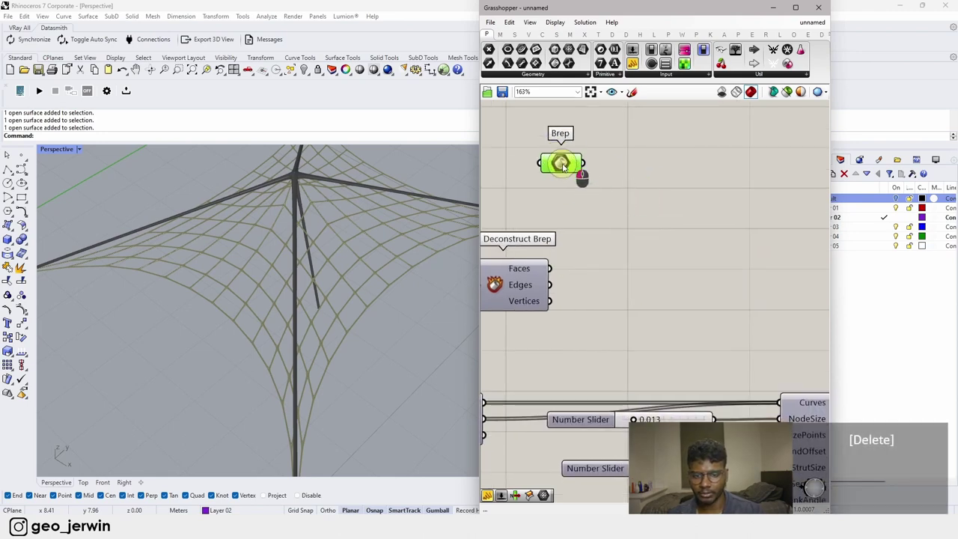
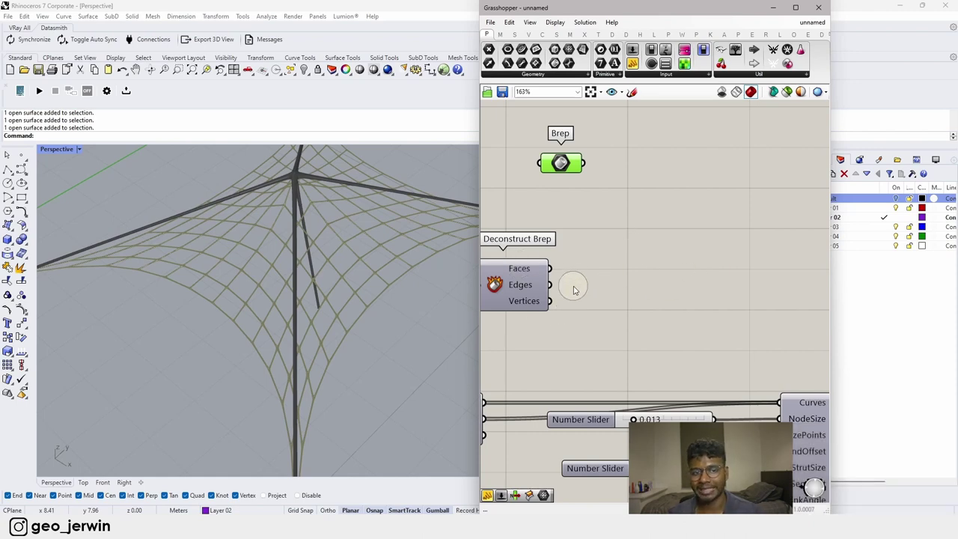
Step: Add a Divide Domain² component and feed both its U Count and V Count from a panel containing 1
double_click(718, 259)
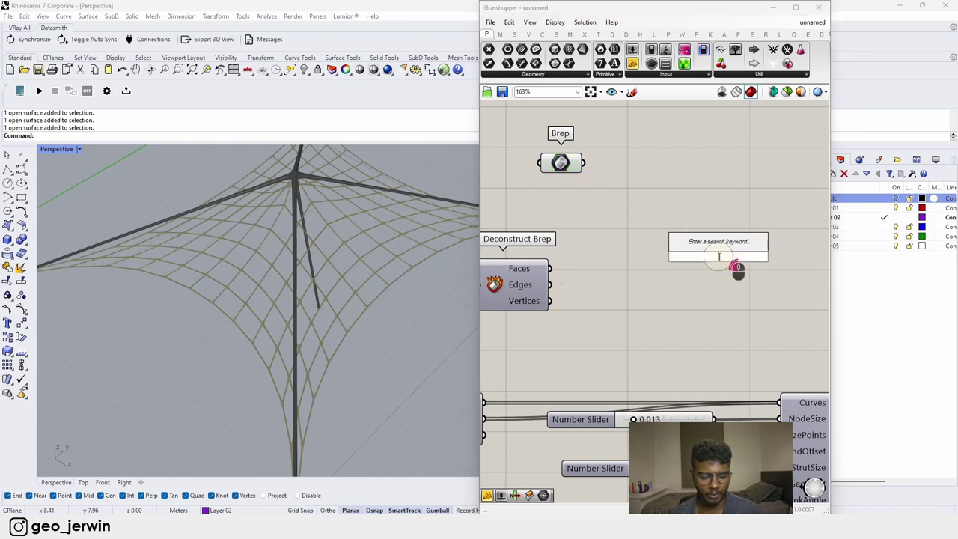
type("divide")
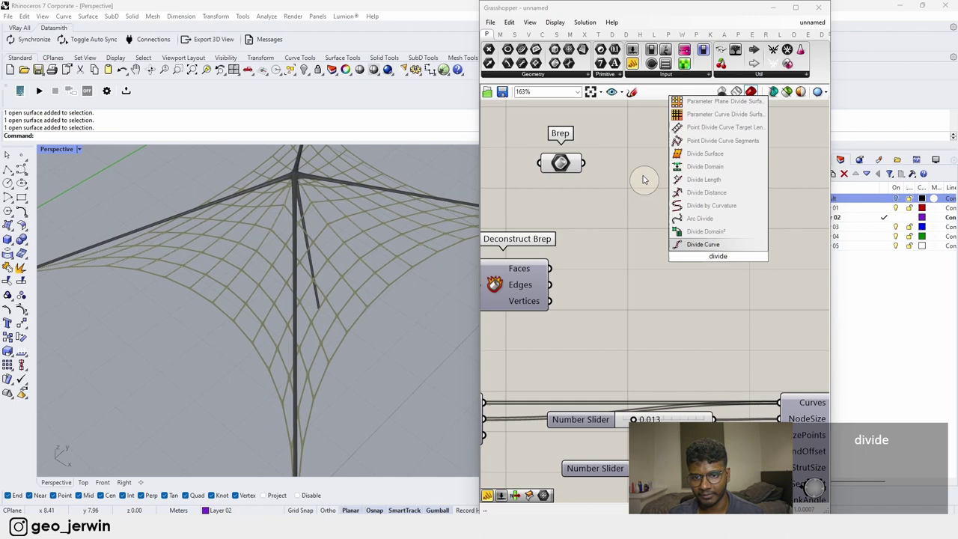
left_click(705, 232)
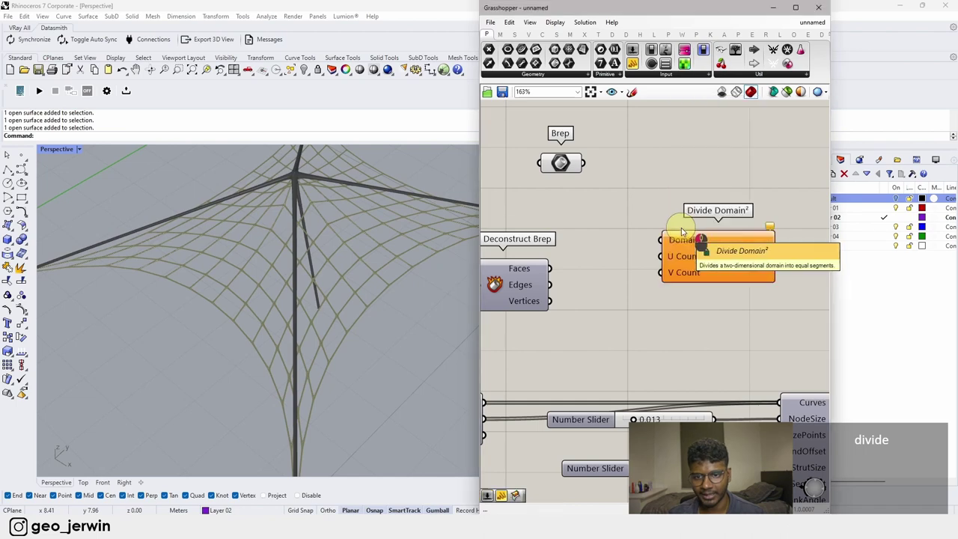
double_click(598, 327)
type("//1")
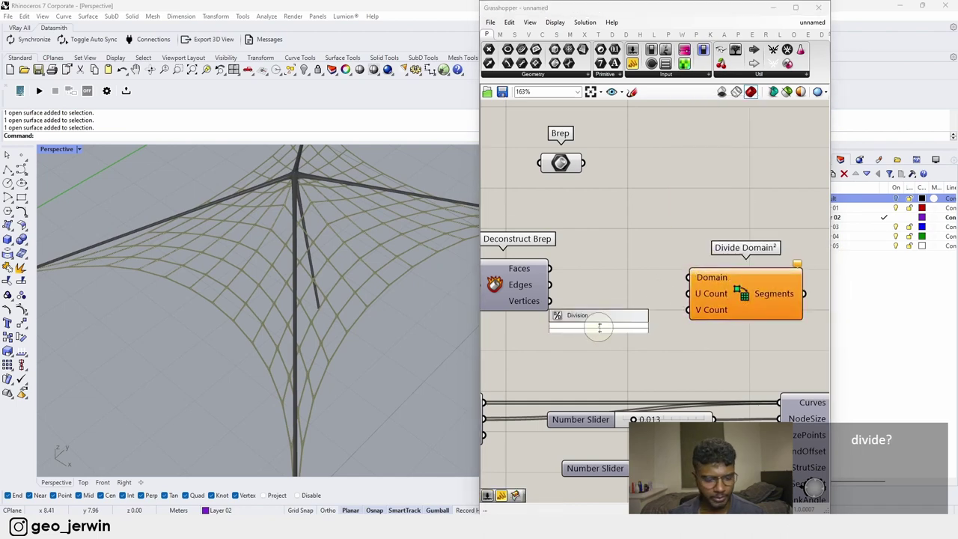
key("Return")
left_click_drag(612, 327, 689, 296)
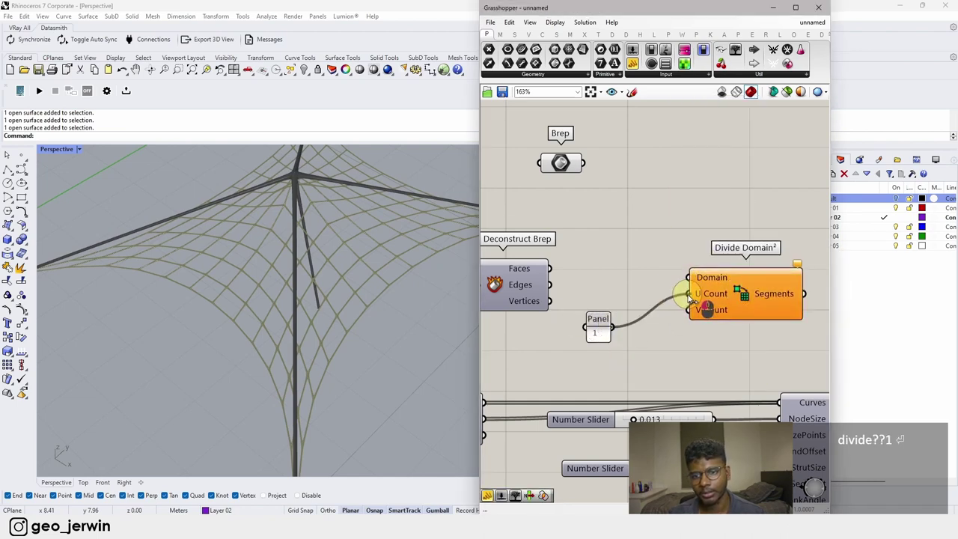
left_click_drag(613, 327, 689, 311)
left_click_drag(743, 294, 697, 318)
left_click(561, 369)
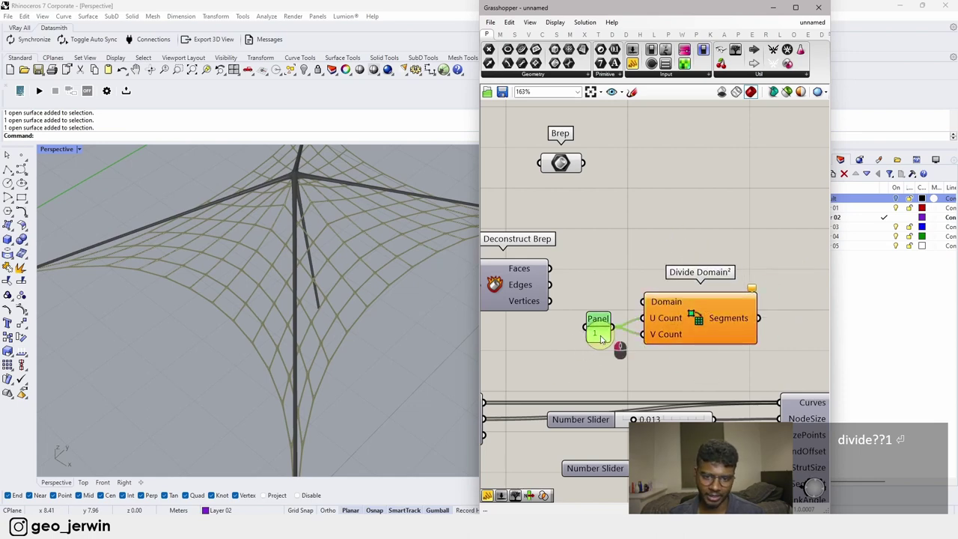
Step: Arrange the panel and Divide Domain² beside Deconstruct Brep and connect the Faces output to the Domain input
left_click_drag(597, 334, 594, 342)
left_click(596, 279)
left_click_drag(684, 324, 675, 331)
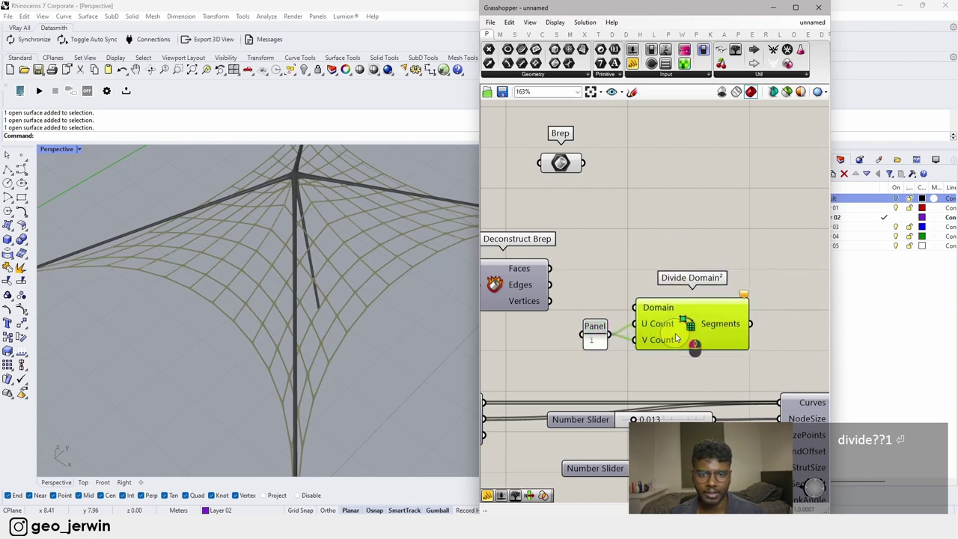
left_click(616, 280)
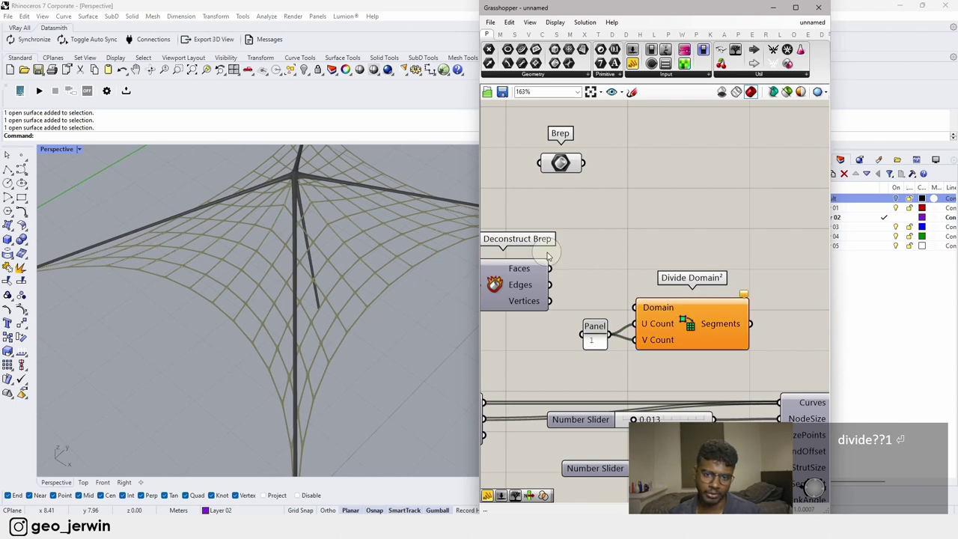
left_click_drag(718, 374, 571, 315)
left_click_drag(707, 307, 707, 328)
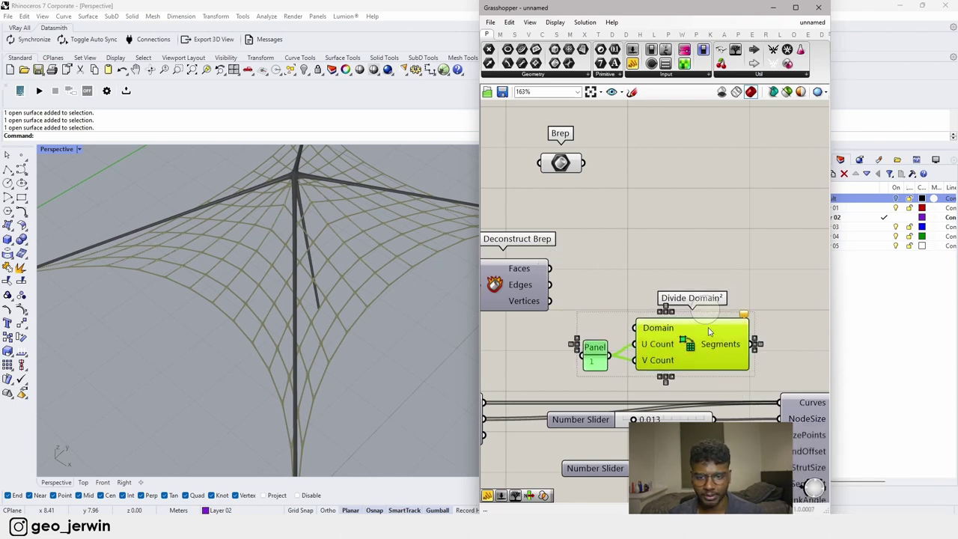
left_click(585, 279)
left_click_drag(554, 269, 732, 322)
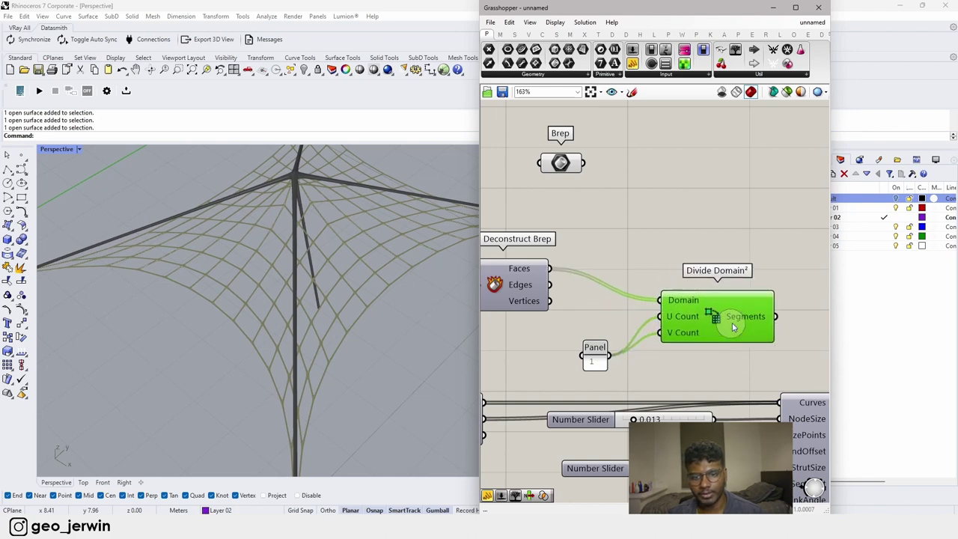
left_click_drag(591, 366, 607, 344)
left_click(677, 222)
Step: Add a Surface Box component, connecting Deconstruct Brep's Faces to Surface and Divide Domain²'s Segments to Domain
right_click_drag(676, 214, 594, 203)
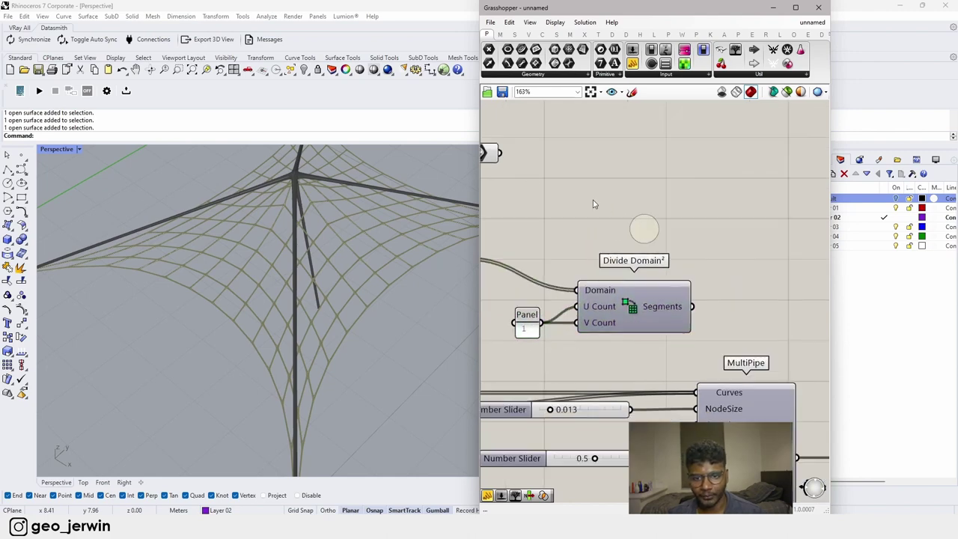
scroll(671, 248, "down", 3)
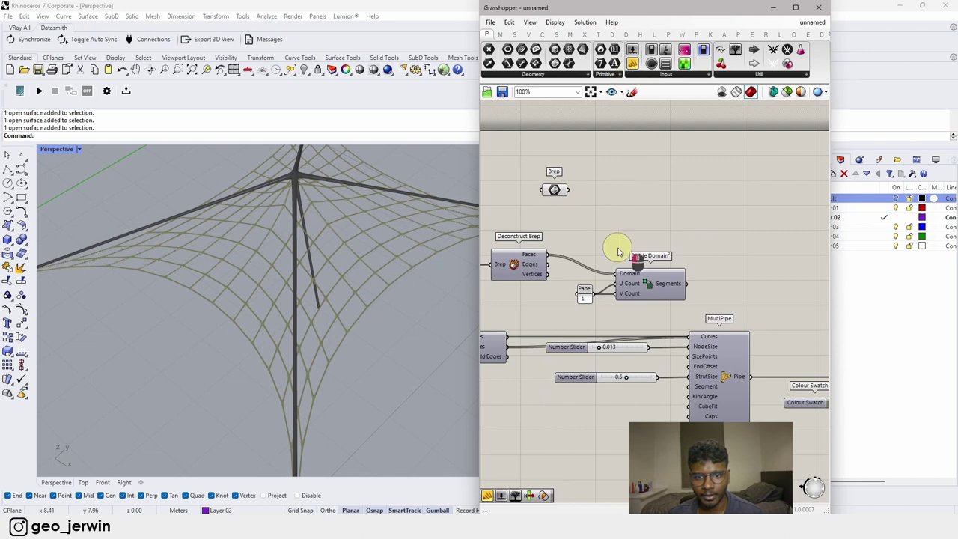
double_click(753, 257)
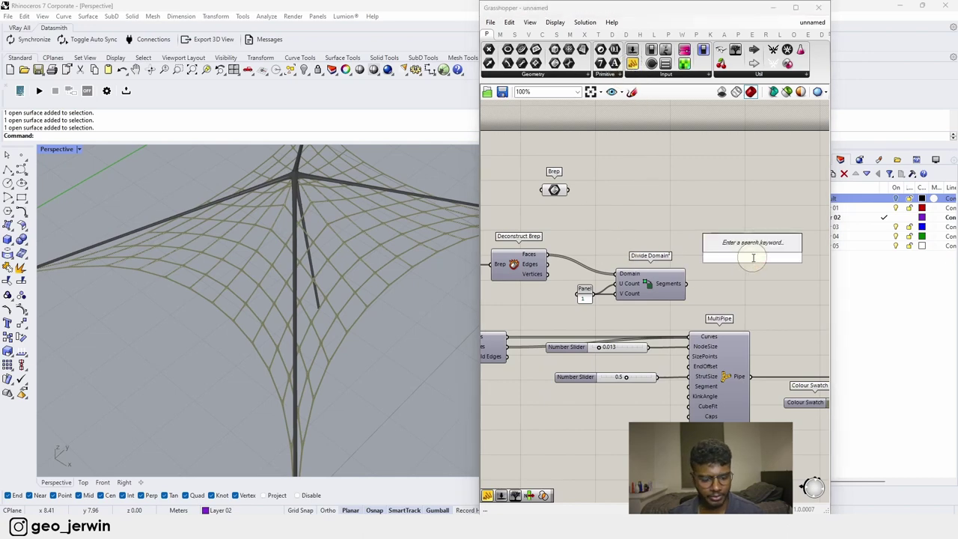
type("surface")
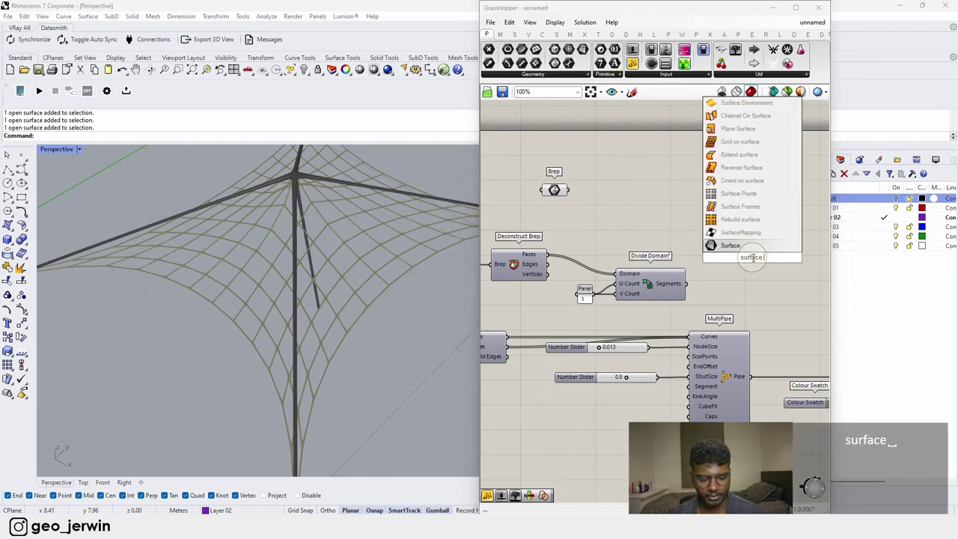
type(" box")
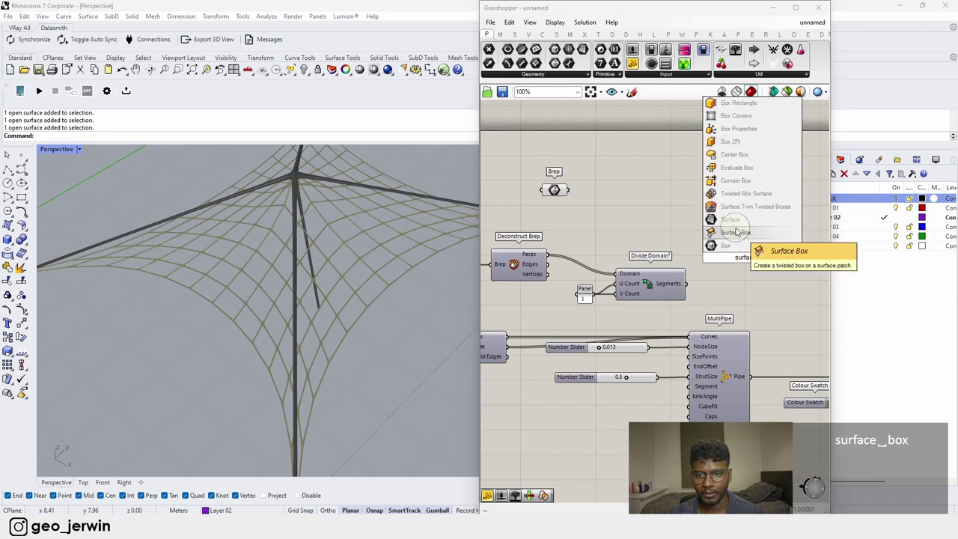
key("Return")
left_click_drag(587, 252, 732, 249)
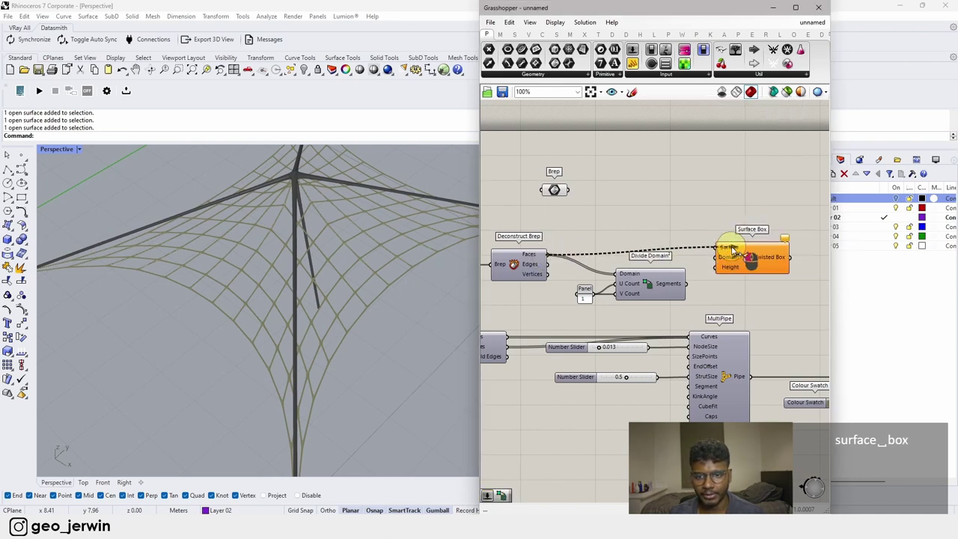
left_click_drag(687, 284, 719, 260)
left_click_drag(749, 263, 762, 277)
left_click(723, 236)
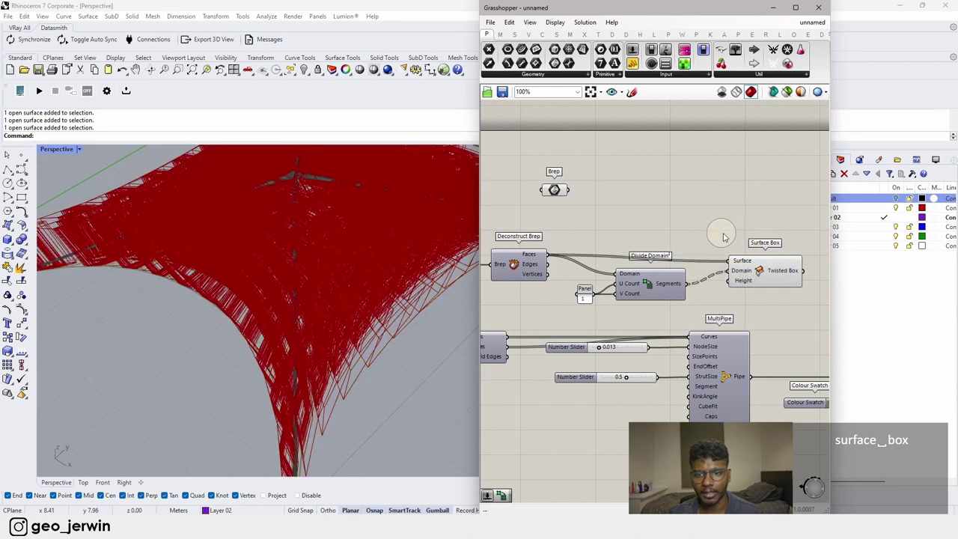
Step: Connect a new 0.3 number slider to the Surface Box Height input and lower the slider to 0.0
double_click(696, 207)
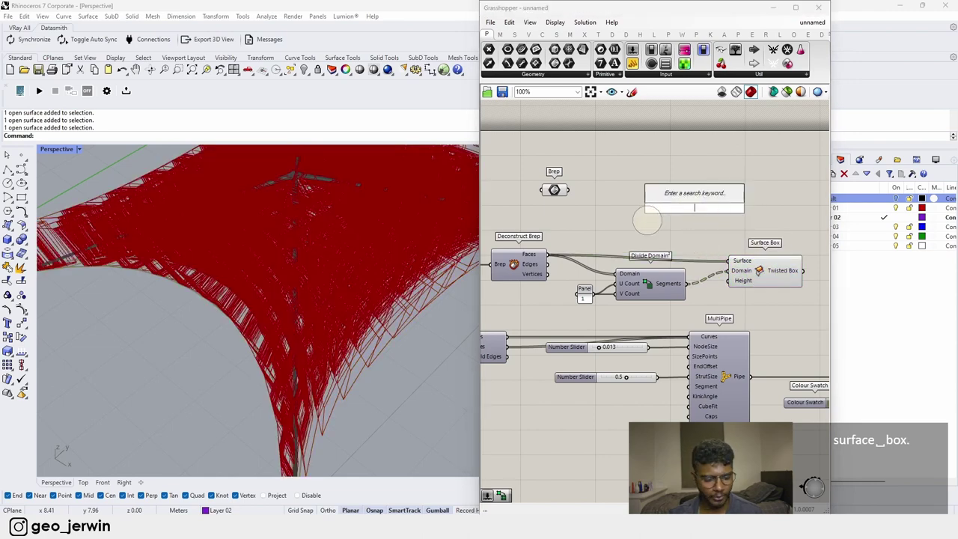
type(".3")
key("Return")
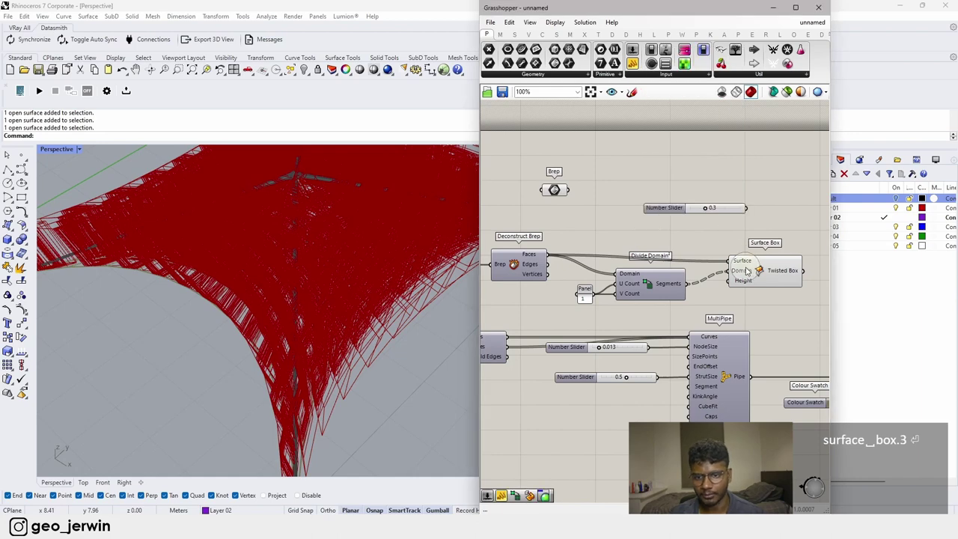
left_click_drag(745, 271, 795, 265)
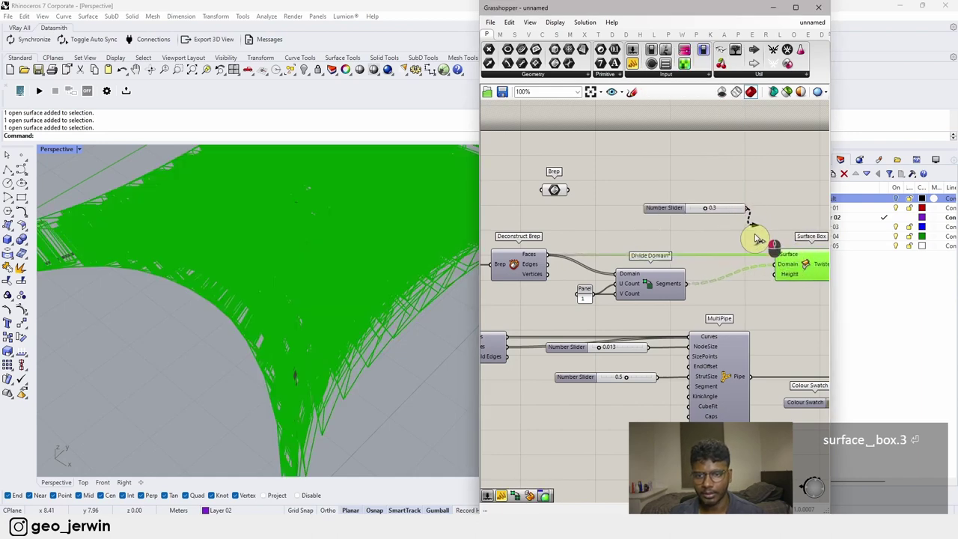
left_click_drag(756, 237, 775, 275)
left_click(764, 173)
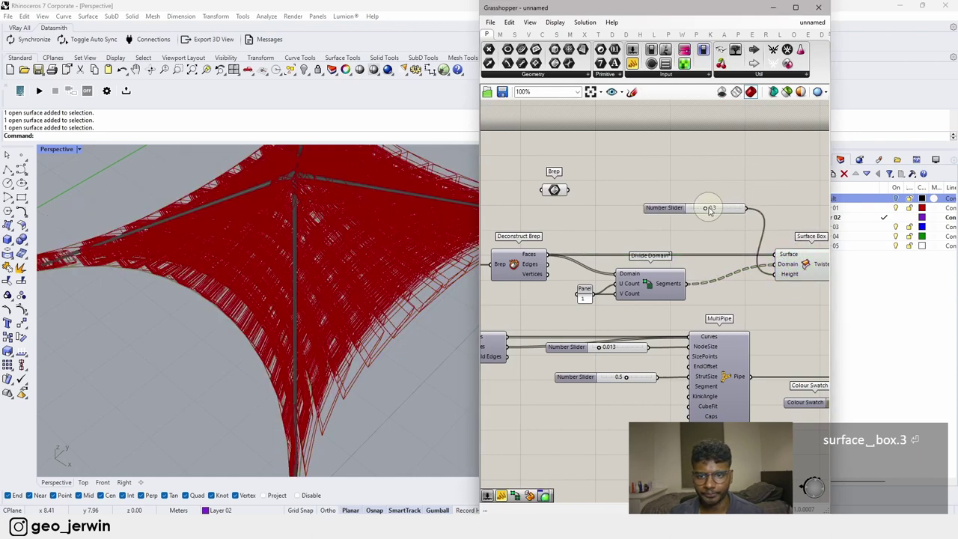
left_click_drag(704, 212, 689, 211)
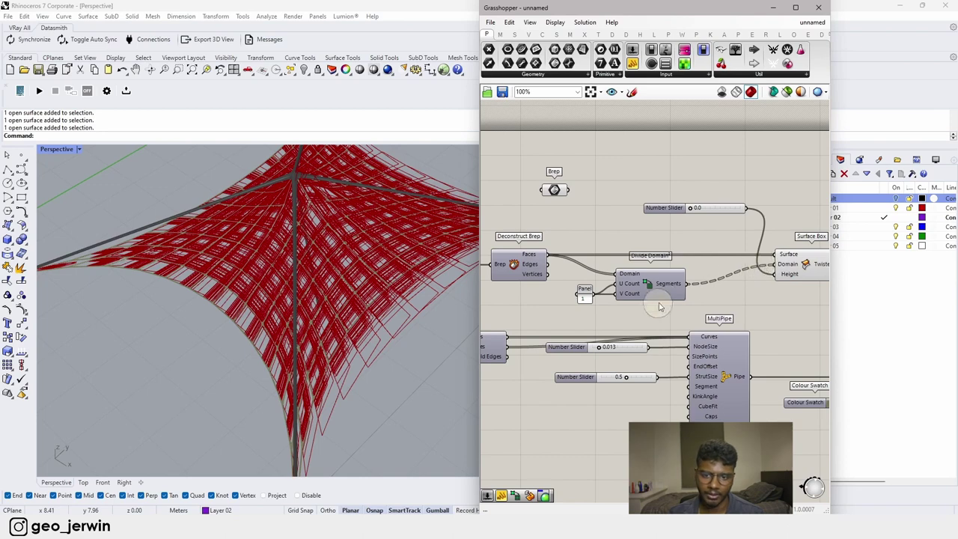
left_click(540, 262)
right_click(544, 257)
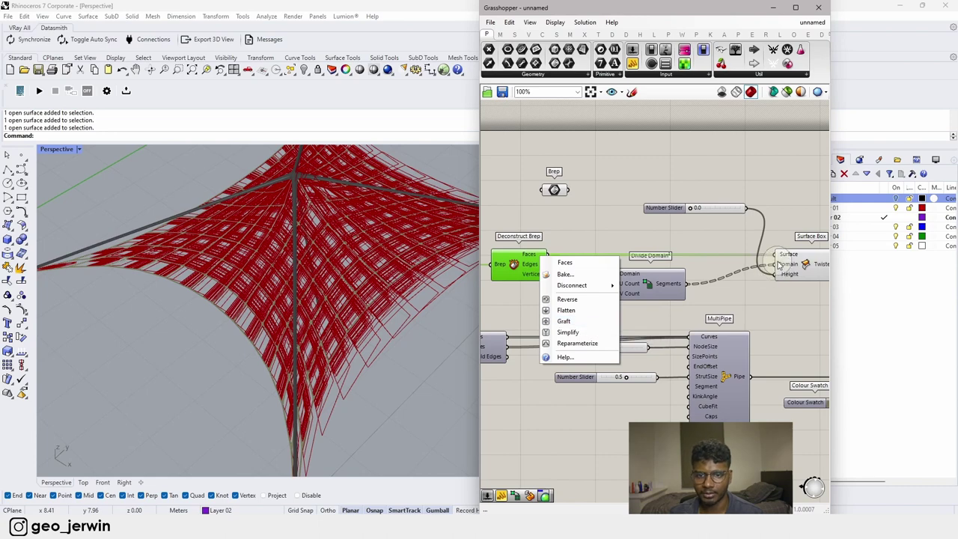
left_click(547, 240)
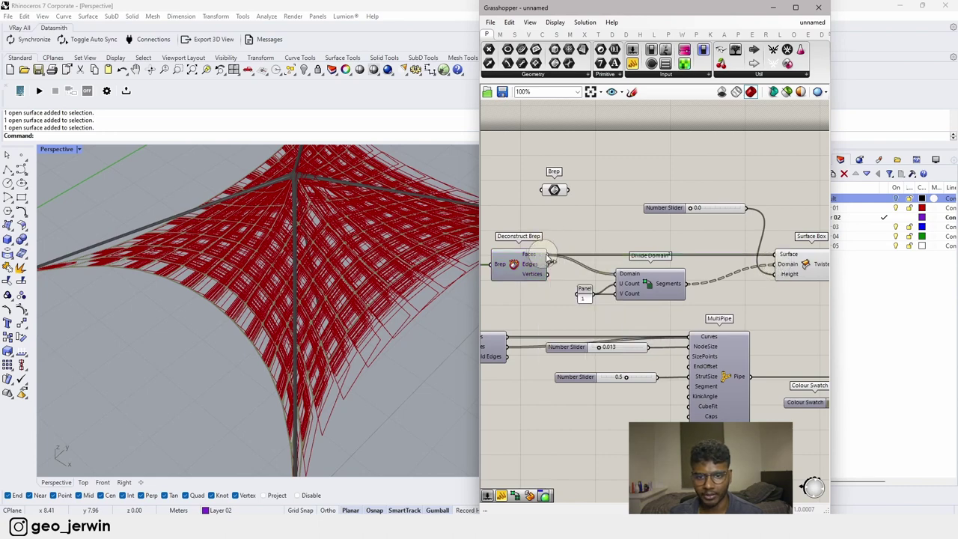
Step: Graft the Surface input of Surface Box and set its Height slider to 0.3
right_click(782, 258)
left_click(809, 341)
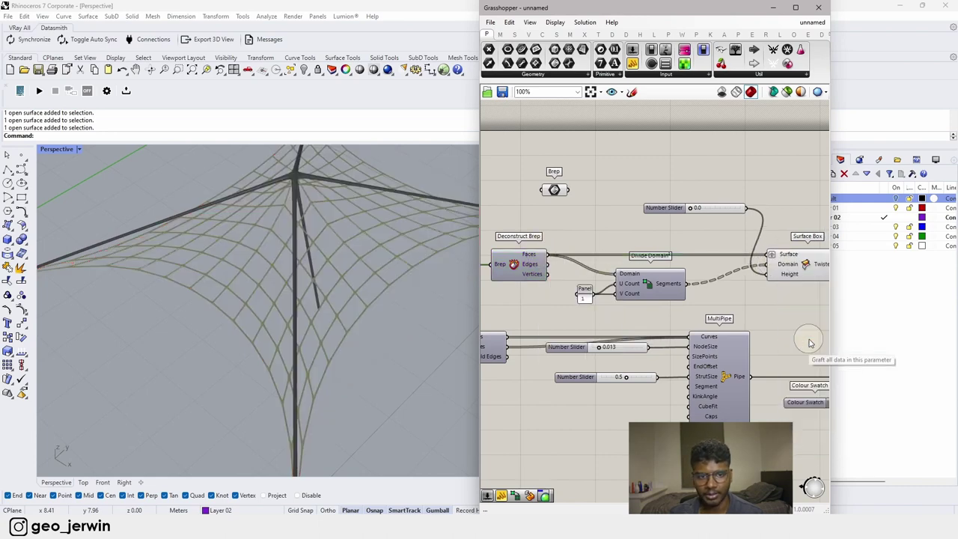
right_click_drag(791, 242, 748, 243)
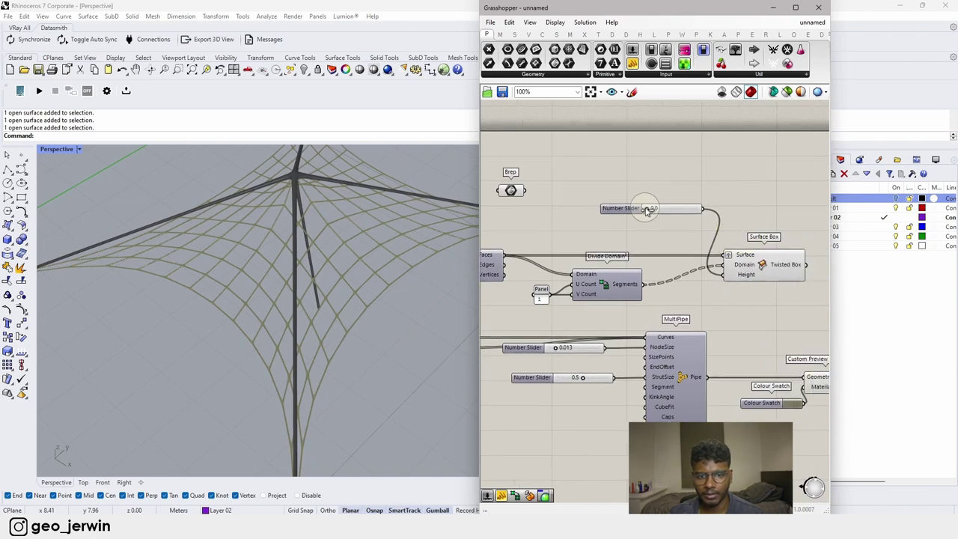
left_click_drag(648, 211, 662, 216)
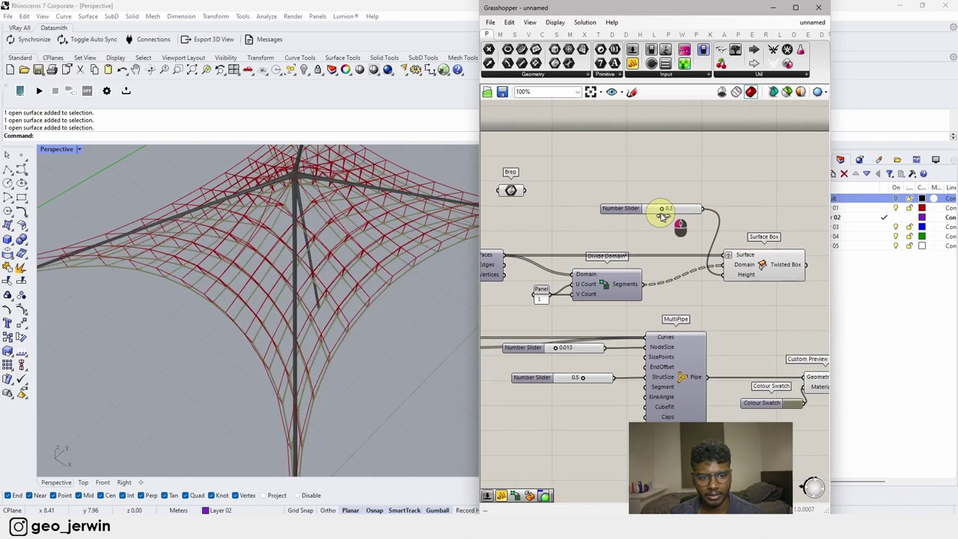
Step: Reduce the Surface Box Height slider to 0.2 and place the slider above Divide Domain²
right_click_drag(303, 298, 331, 253)
scroll(358, 218, "up", 5)
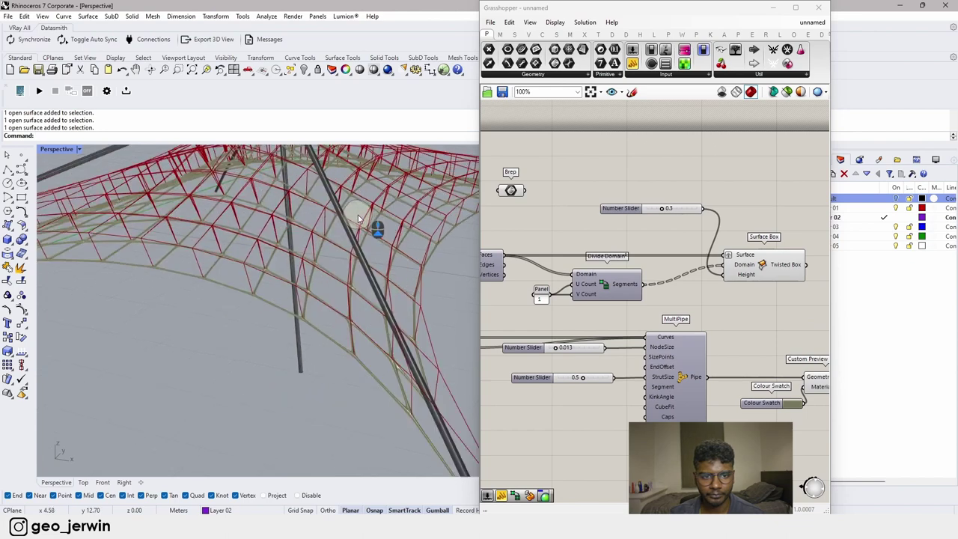
scroll(661, 209, "up", 3)
left_click_drag(658, 210, 657, 233)
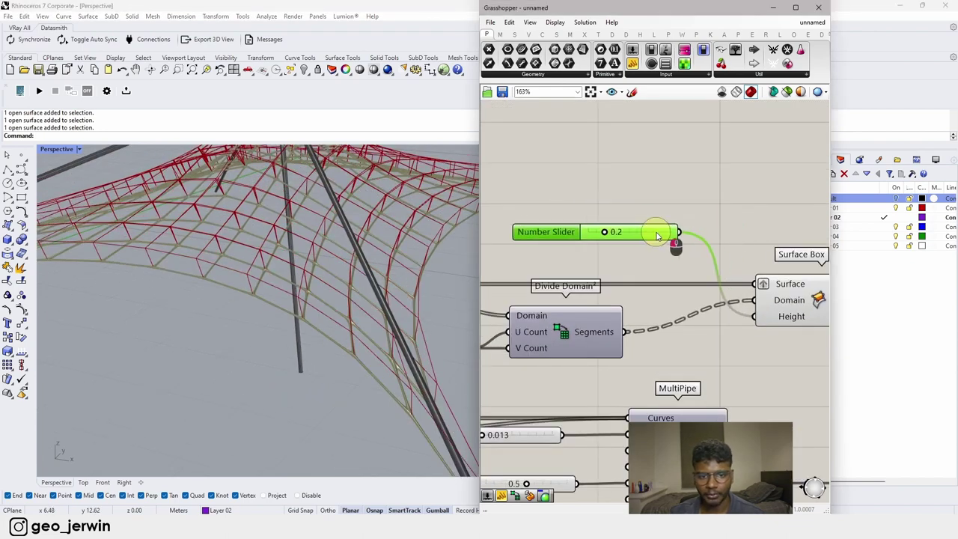
Step: Give the Height slider two decimal places, set it to 0.17 and check the box grid on the canopy
scroll(239, 280, "down", 6)
right_click_drag(227, 277, 258, 254)
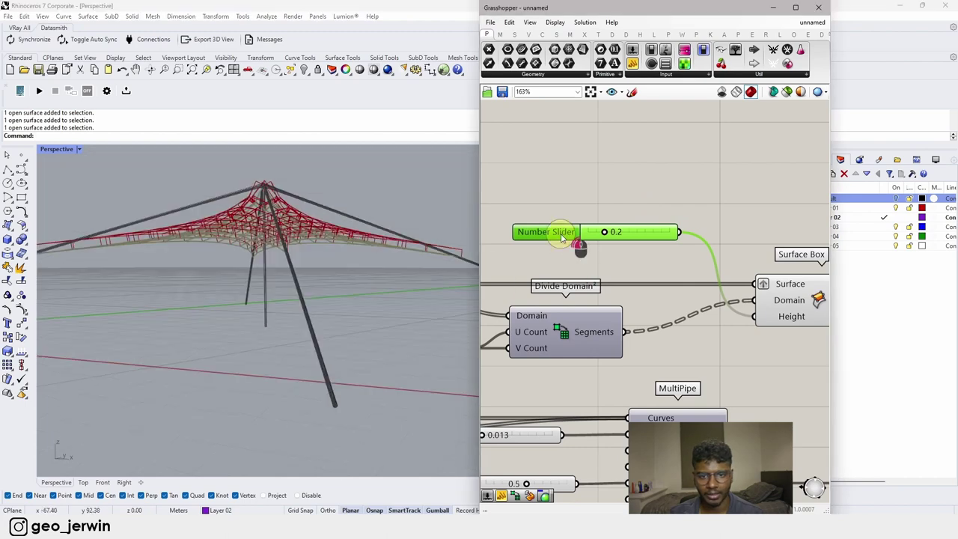
double_click(566, 234)
left_click_drag(559, 221, 599, 232)
left_click(572, 330)
scroll(280, 286, "up", 6)
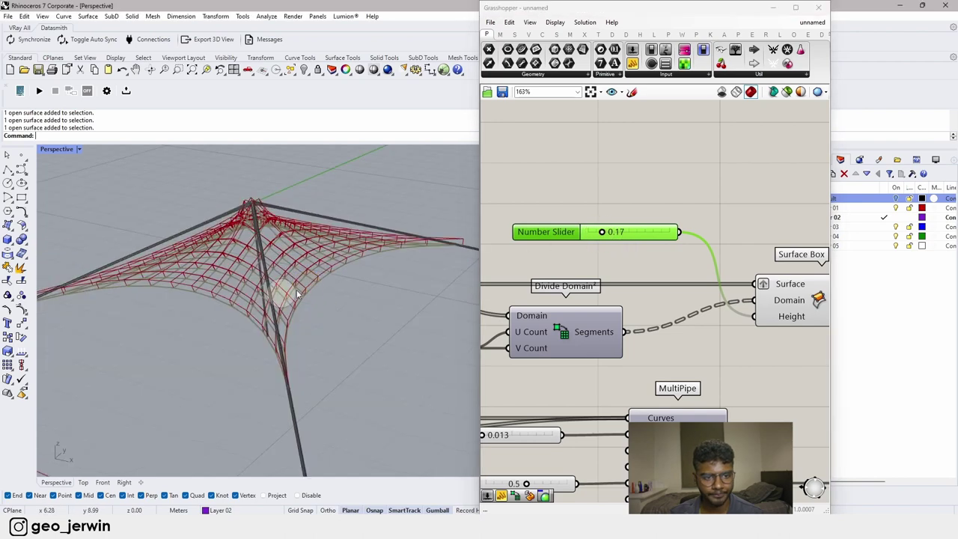
scroll(253, 295, "down", 8)
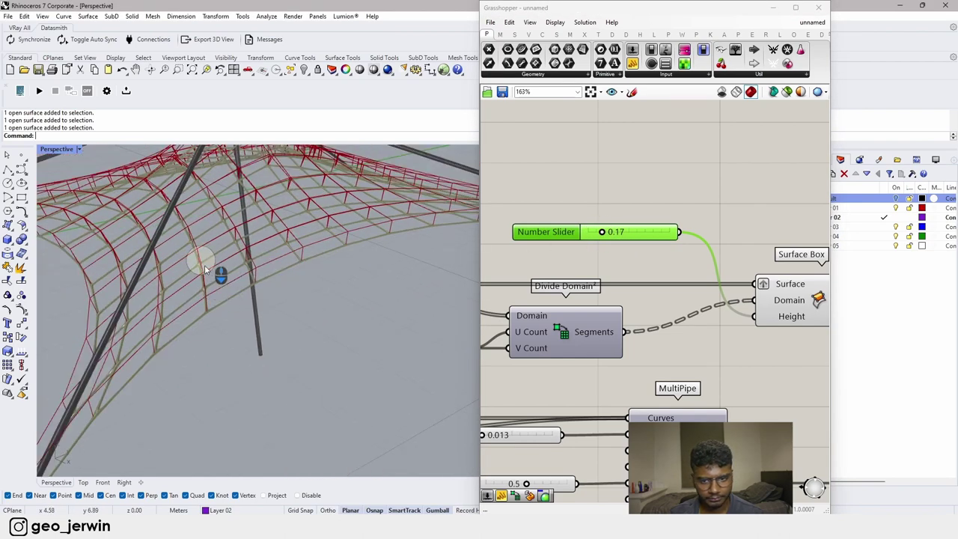
scroll(666, 259, "down", 3)
Step: Add a Box Morph component beside the Twisted Box output of Surface Box
right_click_drag(826, 280, 684, 300)
scroll(692, 302, "down", 1)
double_click(722, 306)
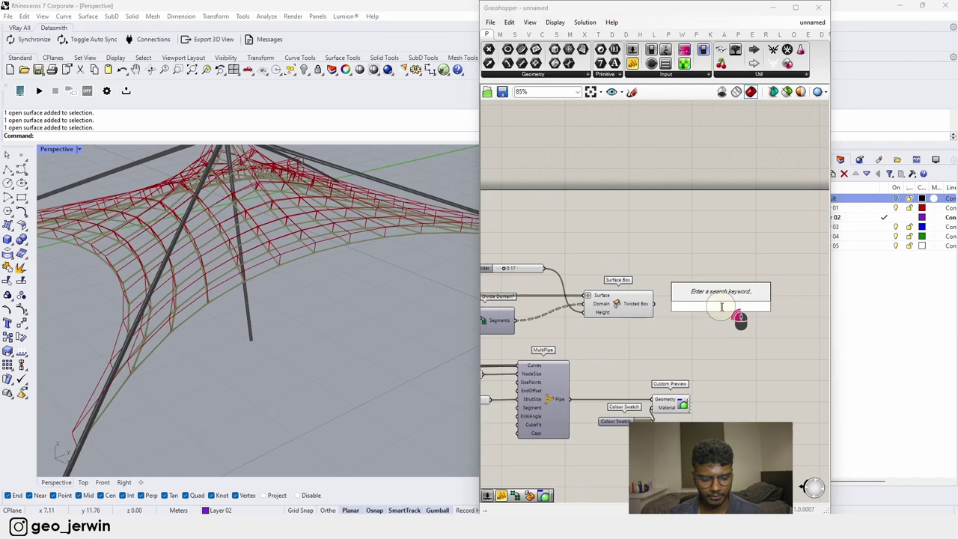
type("box mor")
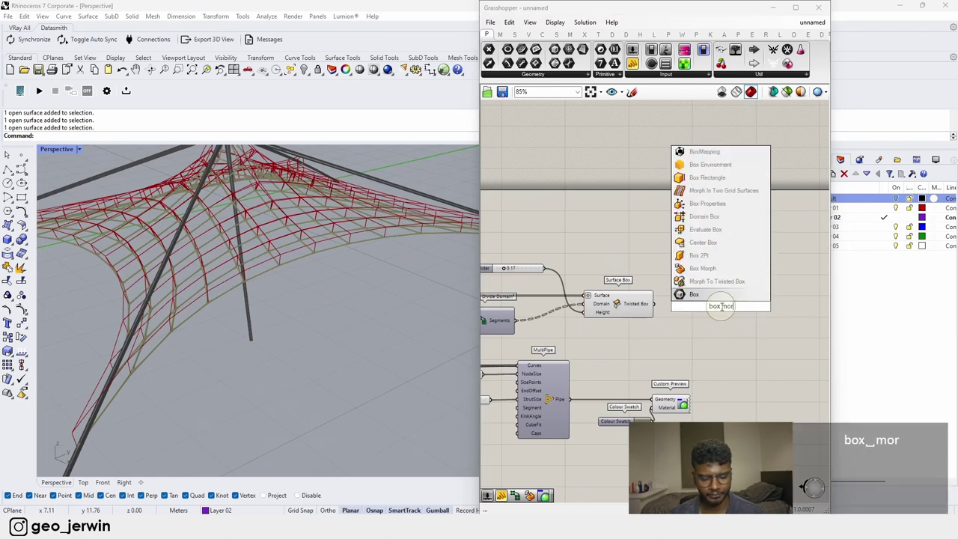
type("ph")
key("Return")
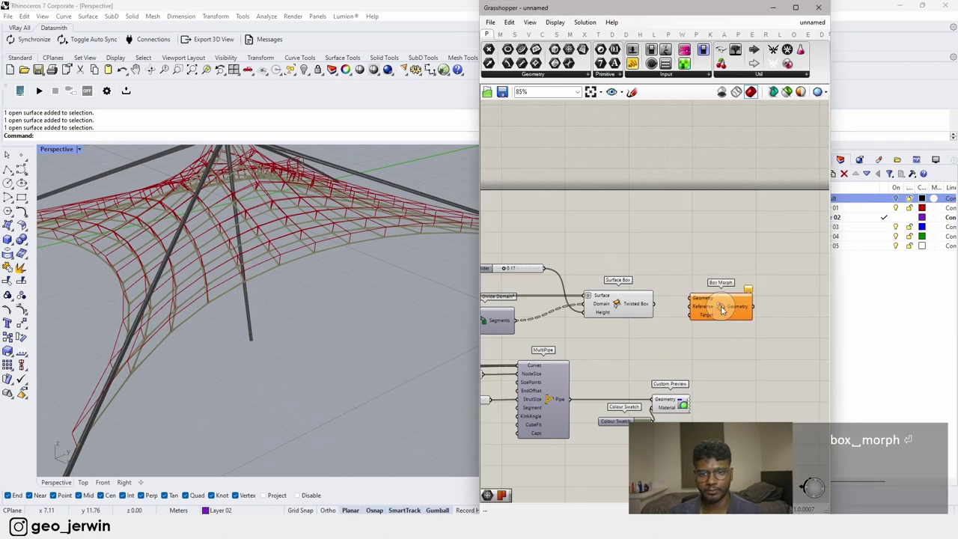
Step: Connect the Brep holding the module to the Geometry input of Box Morph and check the module in the viewport
left_click(646, 313)
right_click_drag(583, 284, 685, 285)
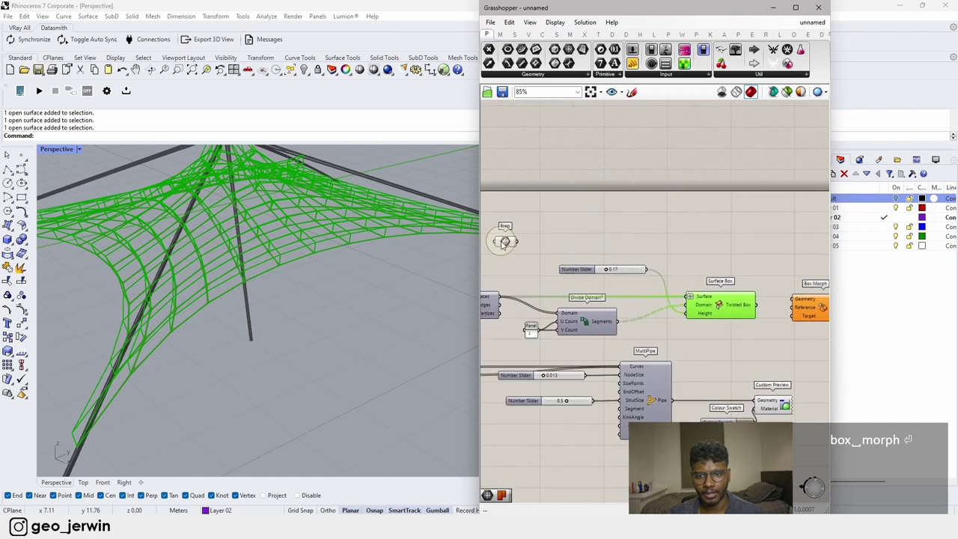
left_click_drag(504, 244, 752, 323)
scroll(687, 276, "up", 4)
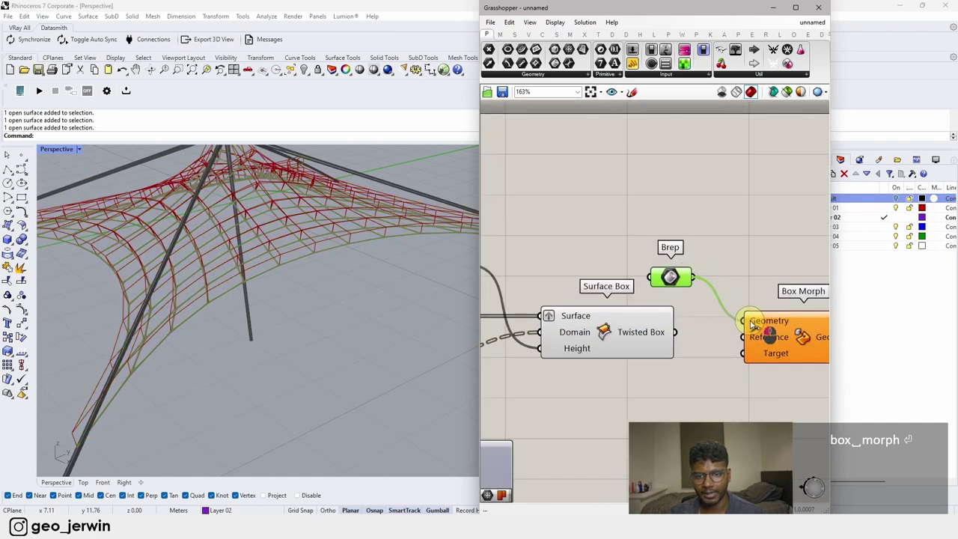
scroll(366, 334, "down", 6)
scroll(241, 382, "down", 3)
scroll(371, 381, "up", 7)
scroll(203, 377, "down", 5)
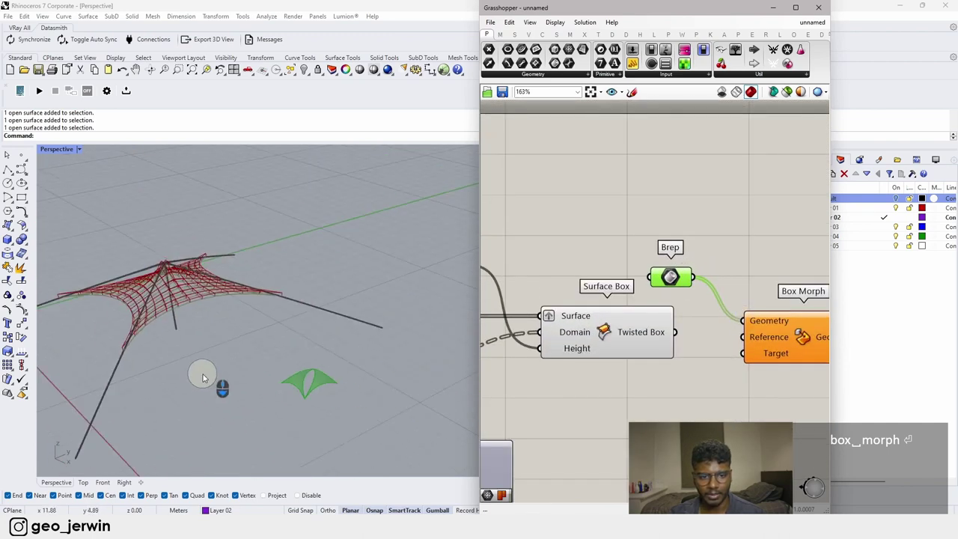
scroll(210, 378, "up", 4)
scroll(236, 404, "down", 3)
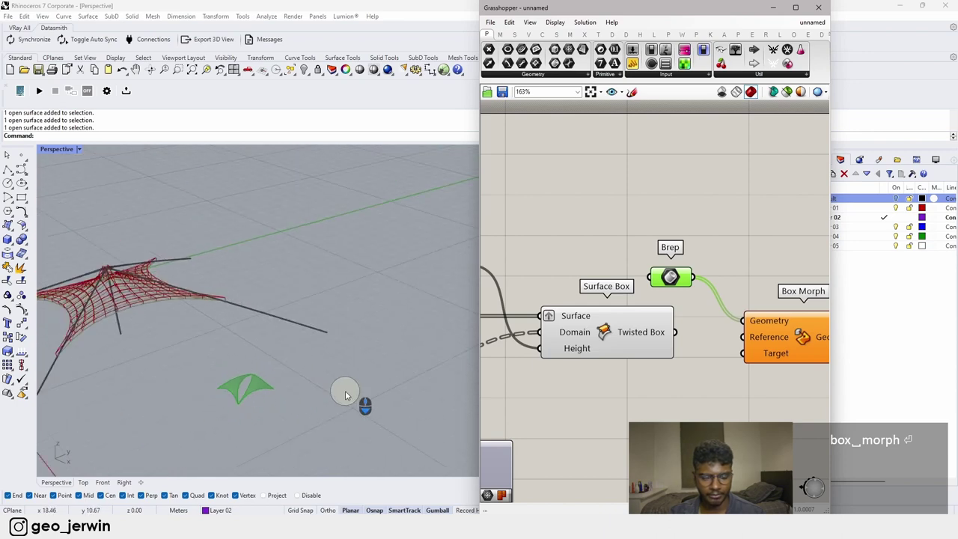
Step: Arrange the Brep and Box Morph above Surface Box and also connect the Brep to Box Morph's Reference input
left_click_drag(794, 346, 769, 303)
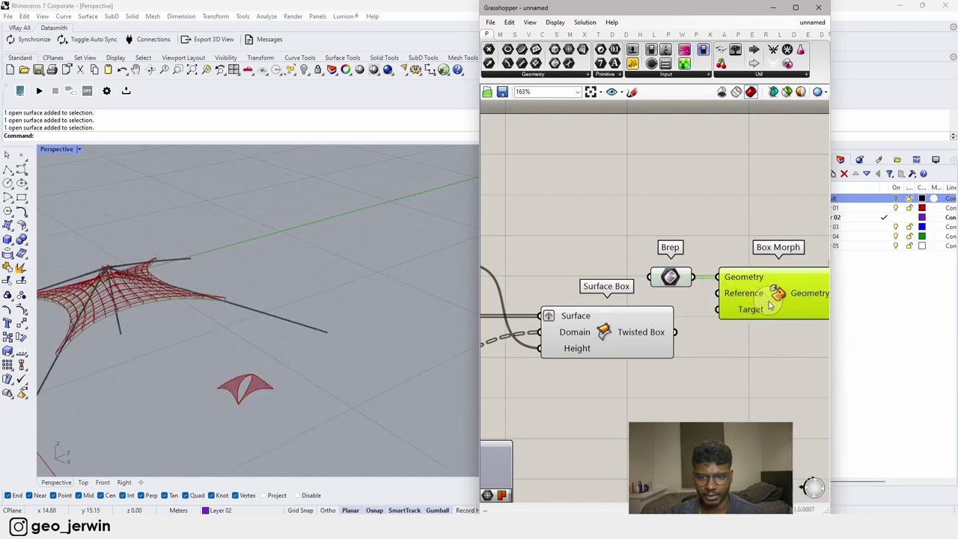
right_click_drag(803, 339, 770, 338)
left_click_drag(772, 342, 640, 253)
left_click_drag(728, 280, 739, 217)
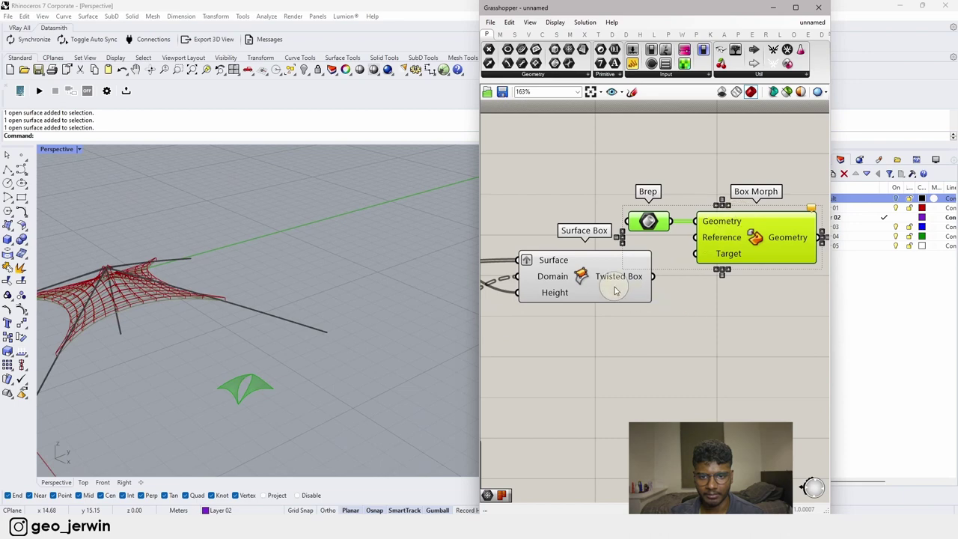
left_click_drag(615, 290, 610, 323)
left_click(713, 325)
left_click_drag(671, 221, 696, 238)
right_click_drag(738, 260, 680, 289)
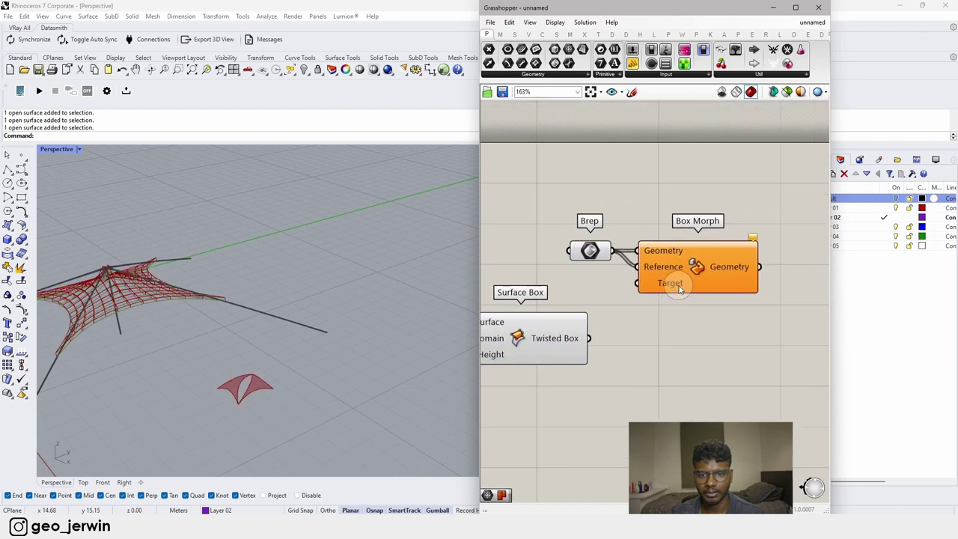
left_click_drag(697, 288, 767, 286)
left_click(717, 328)
Step: Connect Surface Box's Twisted Box output to Box Morph's Target input and inspect the morphed panels on the canopy
right_click_drag(717, 328, 810, 330)
left_click(674, 350)
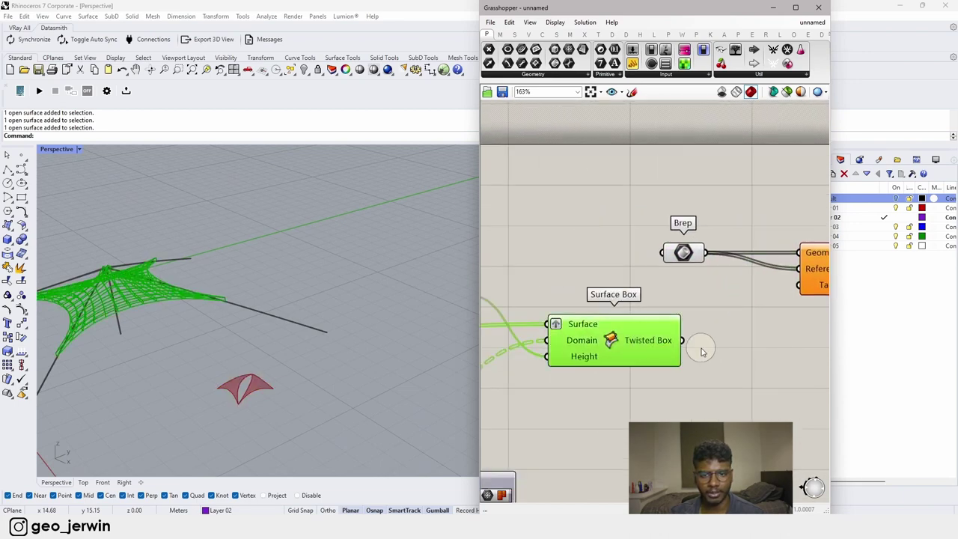
left_click_drag(695, 338, 799, 285)
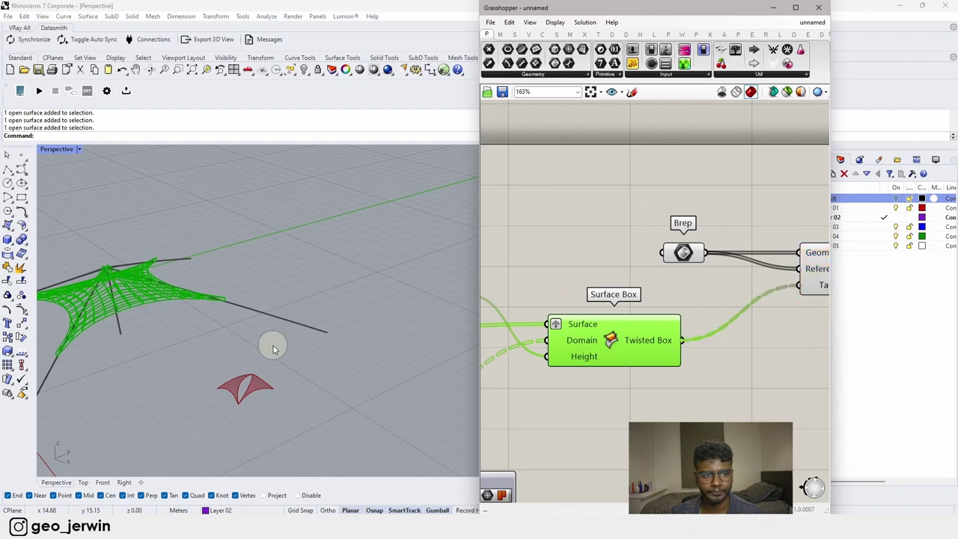
left_click(764, 295)
scroll(764, 295, "down", 3)
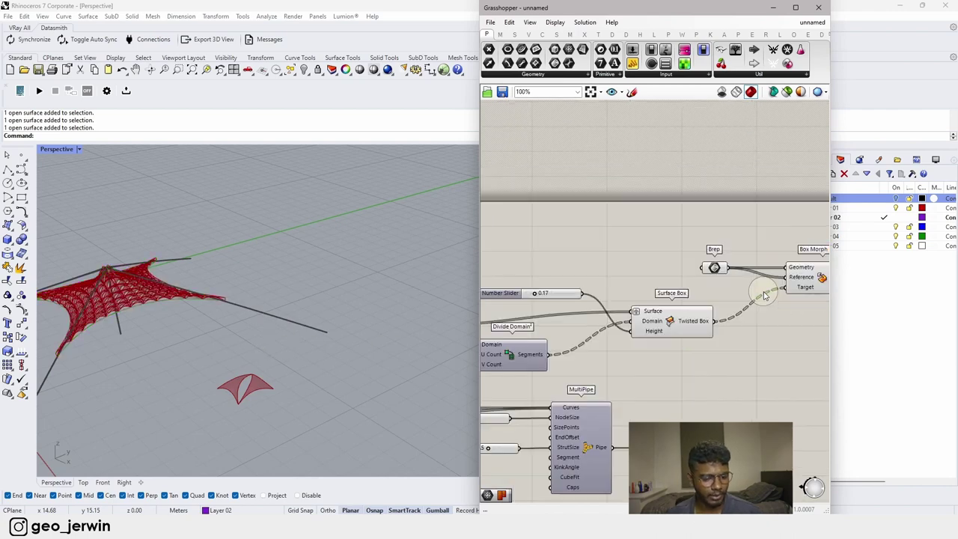
scroll(67, 312, "up", 10)
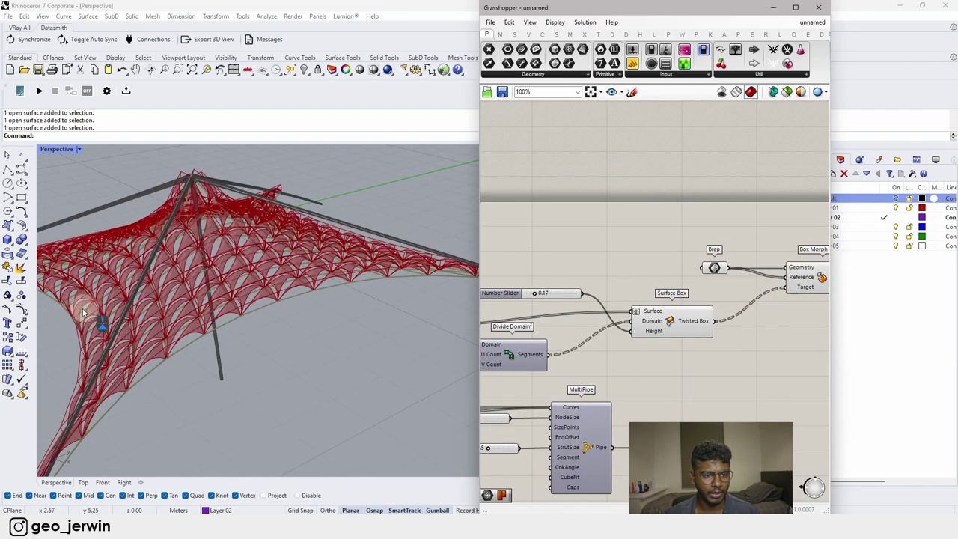
scroll(210, 286, "up", 8)
scroll(214, 291, "down", 10)
right_click_drag(214, 292, 234, 307)
Step: Disconnect the Twisted Box output from Box Morph's Target input
left_click(752, 315)
scroll(684, 325, "up", 3)
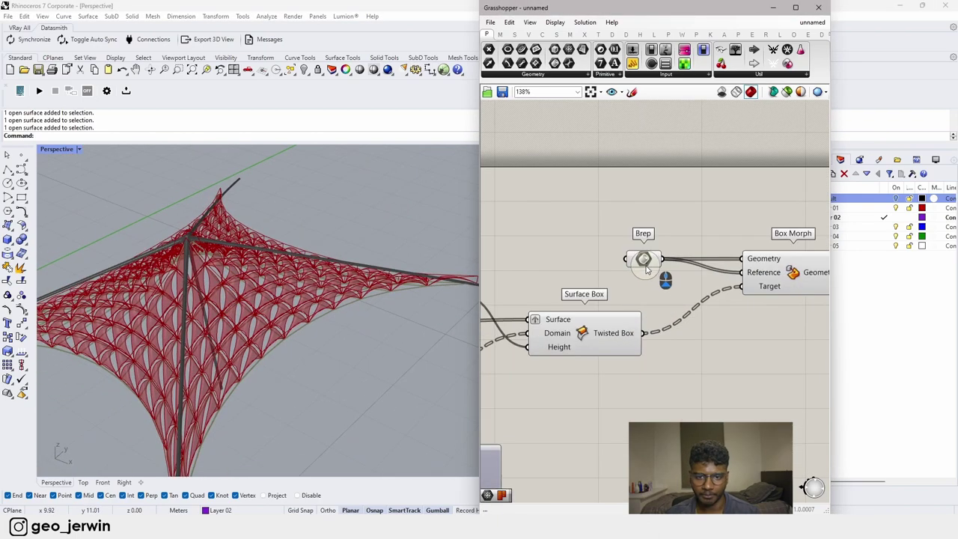
left_click_drag(650, 336, 708, 331)
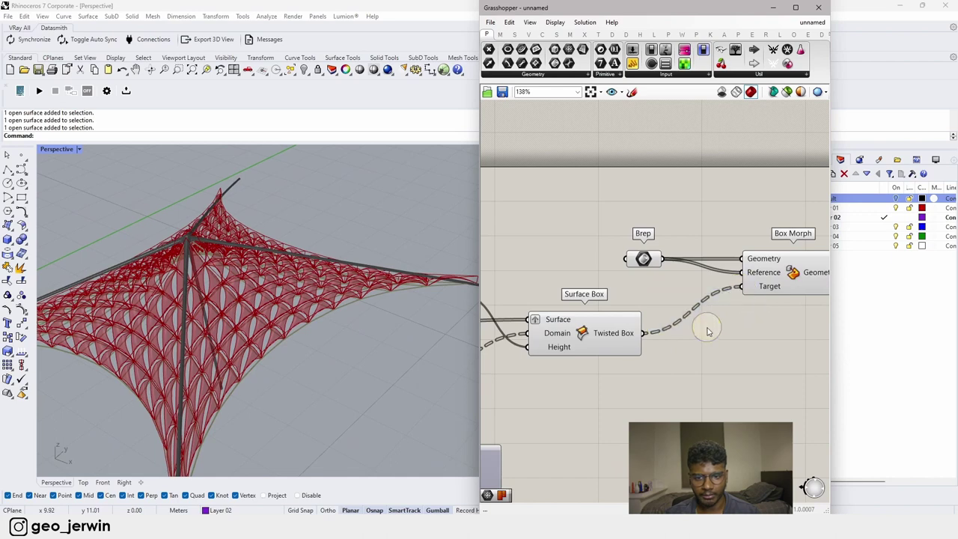
left_click_drag(643, 334, 739, 288, "ctrl")
Step: Insert a Mesh Brep component between the Brep and Box Morph, feeding its Mesh output to Geometry and Reference
left_click_drag(648, 260, 583, 261)
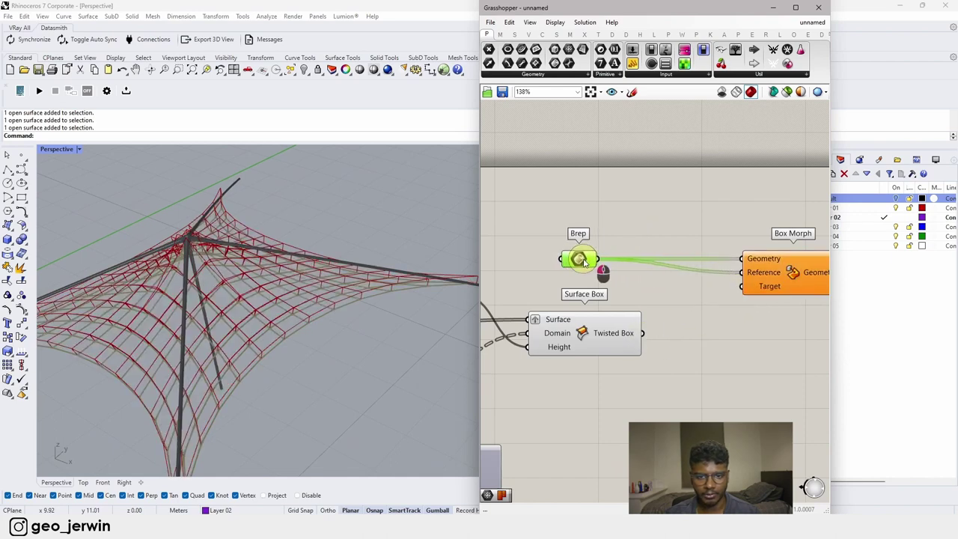
left_click(625, 223)
double_click(626, 226)
type("brep")
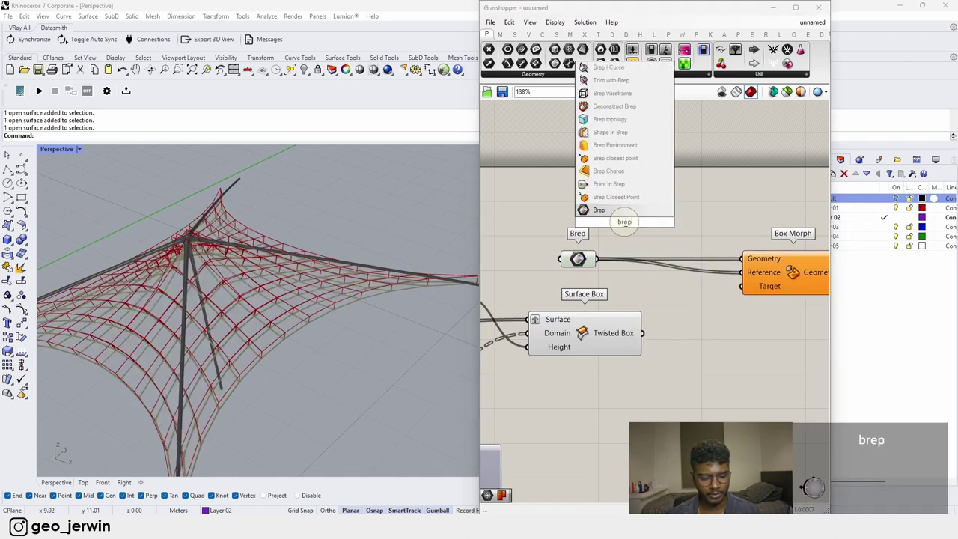
type("_mesh")
key("Return")
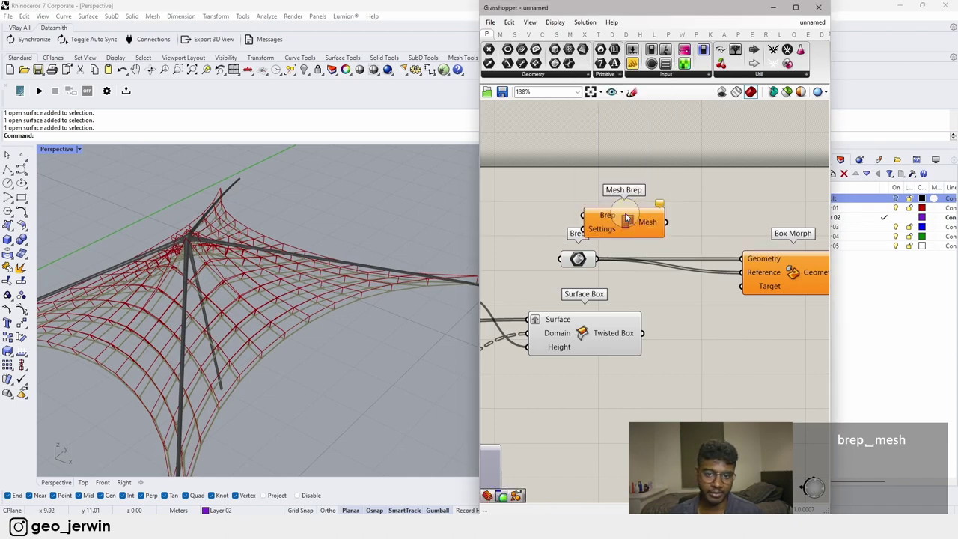
left_click_drag(597, 262, 663, 223, "ctrl+shift")
left_click_drag(632, 225, 666, 261)
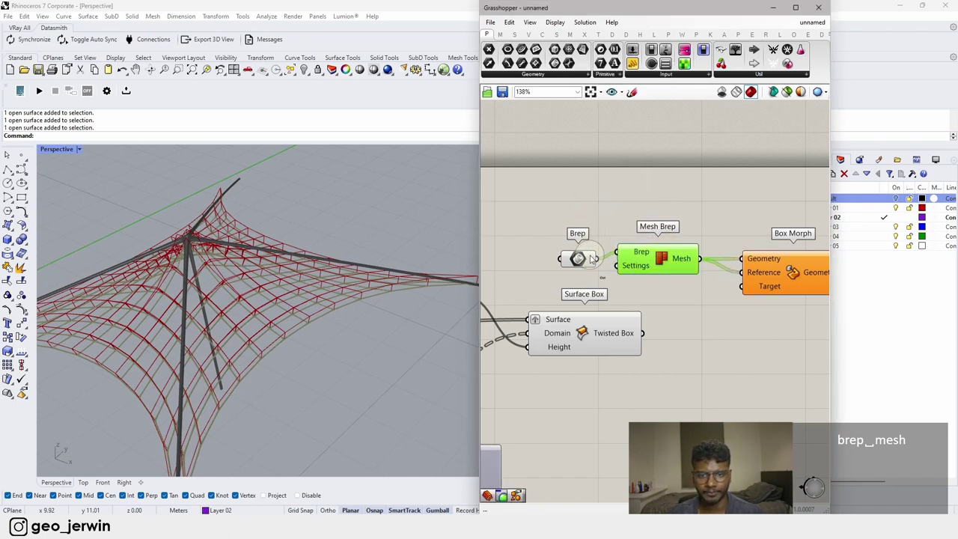
left_click_drag(578, 259, 578, 251)
Step: Move the Brep, Mesh Brep and Box Morph together farther along the canvas, clear of Surface Box
left_click(672, 235)
right_click_drag(672, 235, 627, 234)
scroll(770, 262, "down", 2)
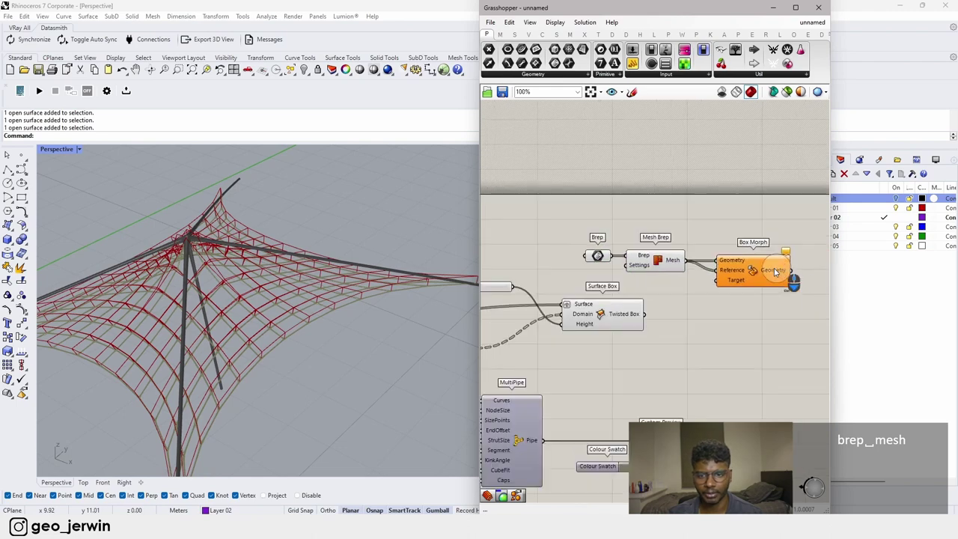
left_click_drag(813, 270, 572, 225)
left_click_drag(763, 275, 825, 260)
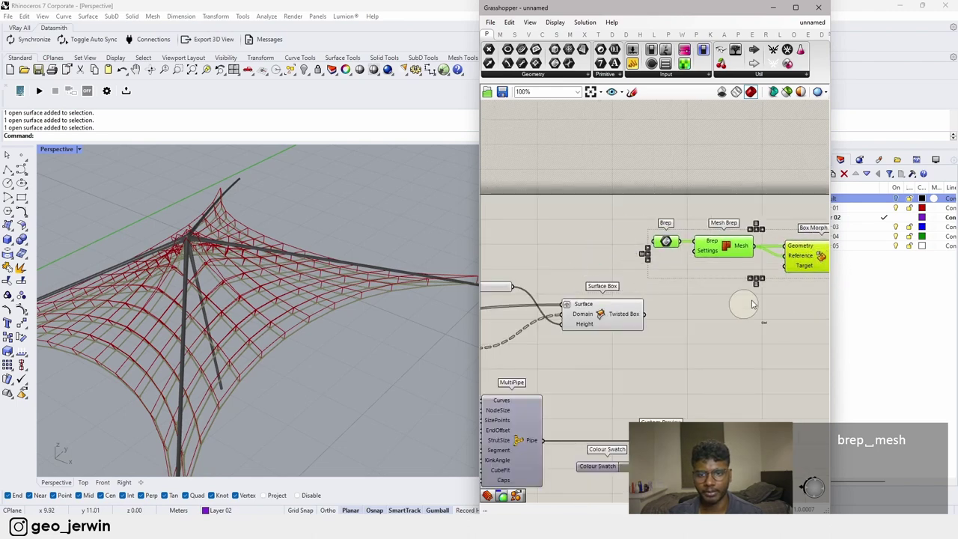
left_click(743, 307)
scroll(680, 269, "up", 4)
scroll(734, 276, "down", 4)
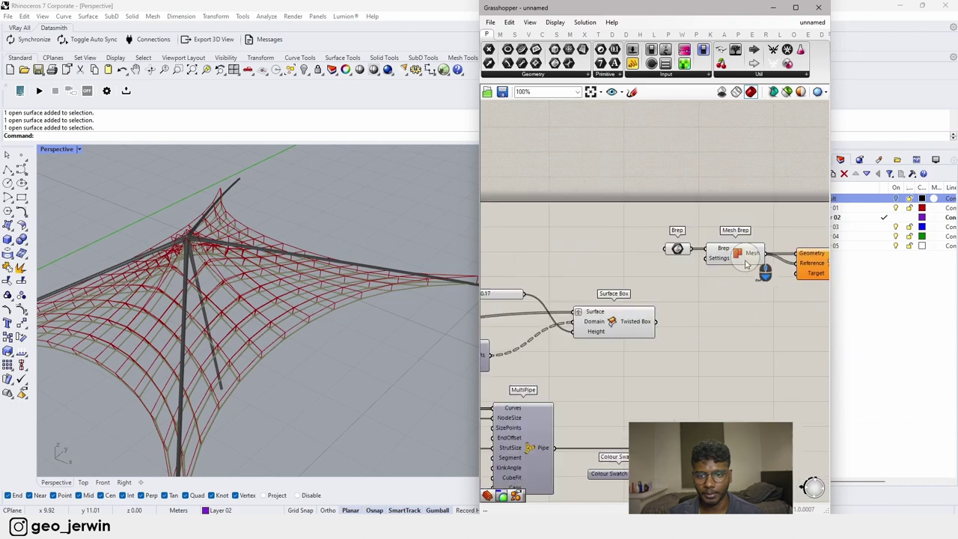
Step: Zoom to the meshed module and disable the preview of the Brep and Mesh Brep components
middle_click(734, 255)
left_click(764, 286)
scroll(220, 317, "down", 5)
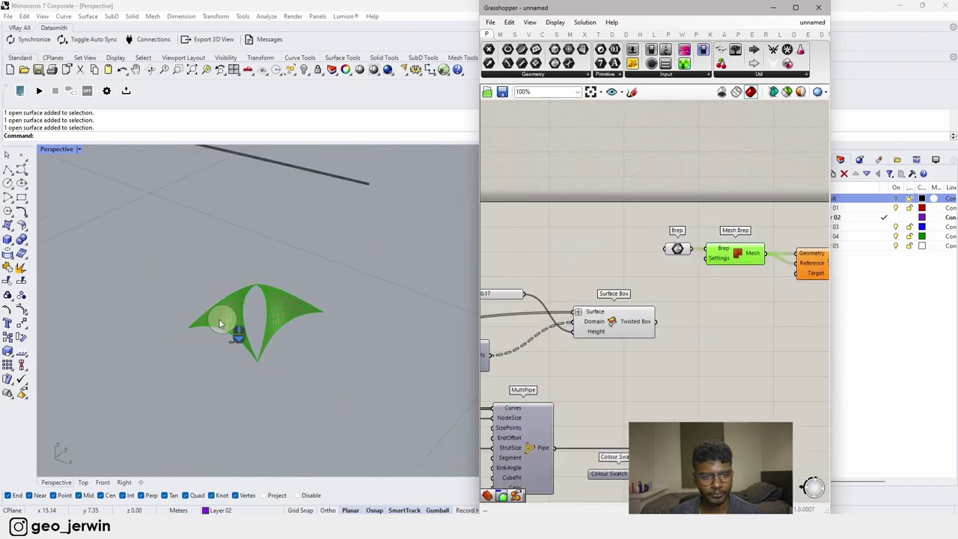
scroll(224, 318, "up", 4)
mouse_move(259, 318)
right_mouse_down()
mouse_move(251, 354)
mouse_move(256, 309)
right_mouse_up()
left_click_drag(754, 278, 661, 240)
middle_click(726, 254)
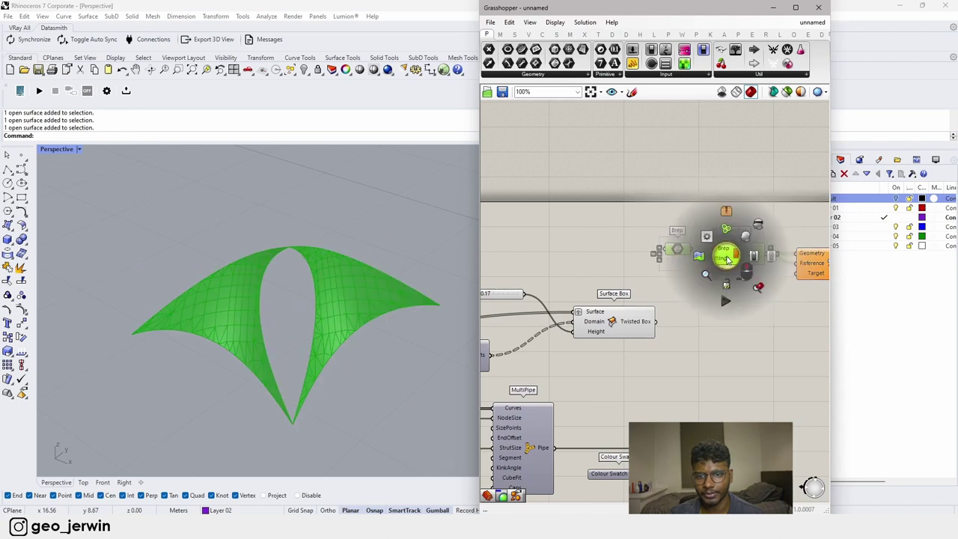
left_click(763, 228)
left_click(746, 301)
Step: Connect Twisted Box to Box Morph's Target, zoom the viewport to the Box Morph result and inspect the meshed panels
scroll(744, 301, "down", 1)
left_click_drag(671, 320, 788, 278)
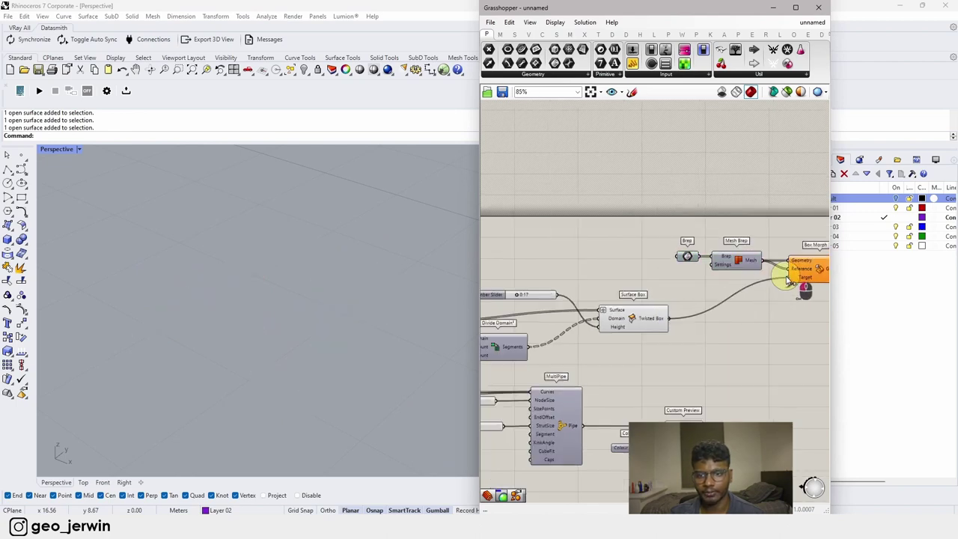
right_click_drag(782, 281, 704, 292)
left_click(739, 279)
middle_click(741, 280)
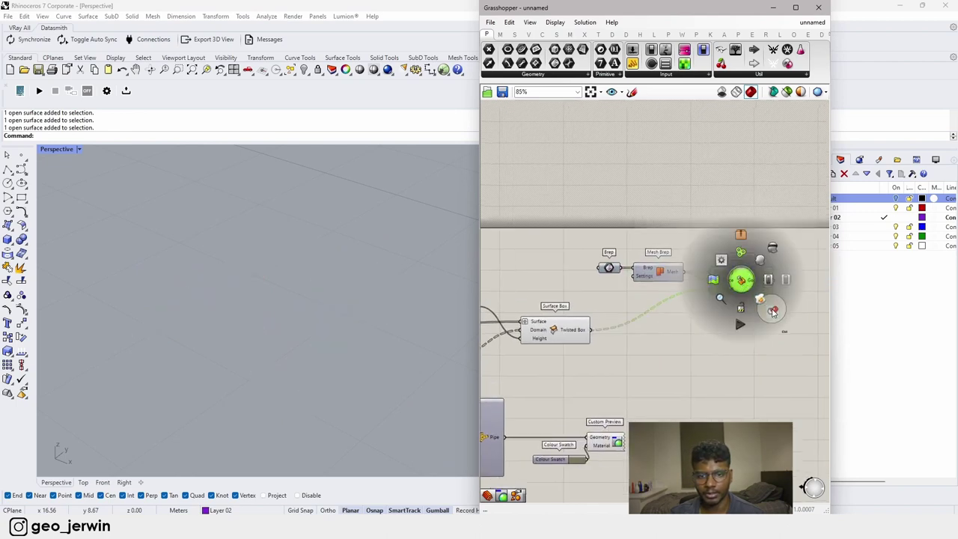
left_click(773, 311)
left_click(739, 342)
right_click_drag(372, 340, 334, 317)
scroll(413, 354, "up", 5)
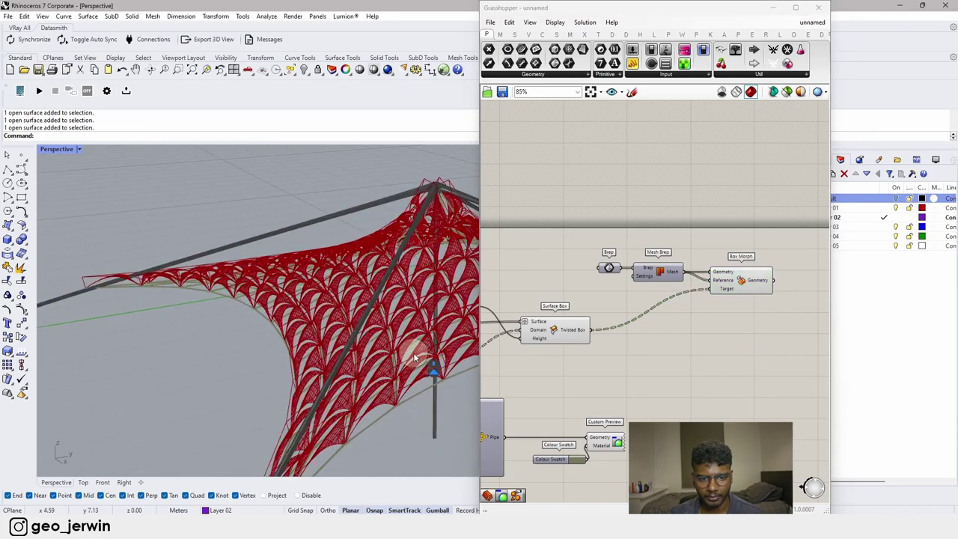
scroll(415, 357, "up", 6)
scroll(366, 350, "down", 4)
right_click_drag(366, 348, 381, 318)
Step: Turn off the preview of mesh edges and check the panels across the canopy
left_click(691, 351)
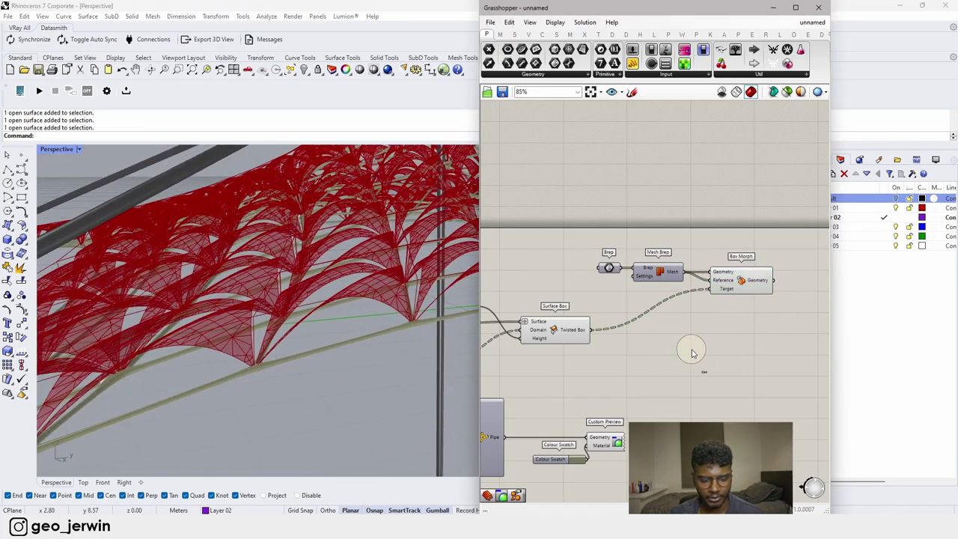
key("ctrl+m")
right_click_drag(324, 315, 301, 323)
scroll(301, 323, "down", 5)
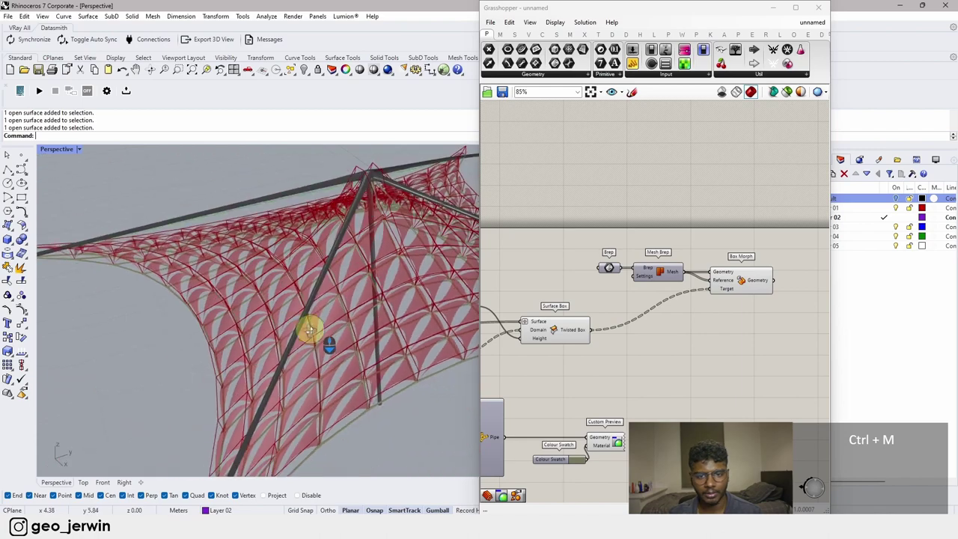
scroll(641, 326, "down", 5)
scroll(644, 336, "up", 2)
Step: Disable the preview of Surface Box so only the morphed panels show, and look over the rest of the definition
left_click_drag(639, 340, 545, 290)
middle_click(605, 321)
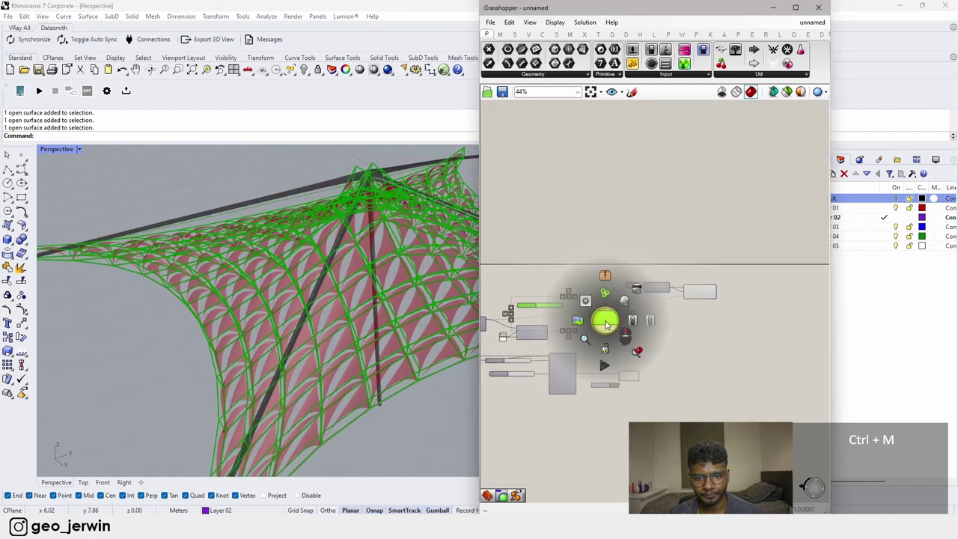
left_click(636, 292)
right_click_drag(333, 264, 220, 272)
scroll(614, 308, "down", 4)
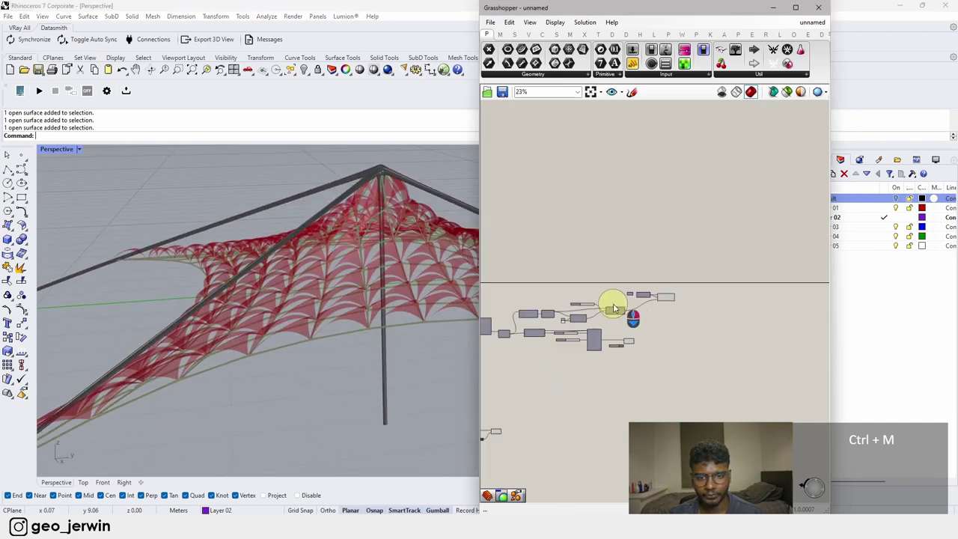
scroll(614, 308, "up", 5)
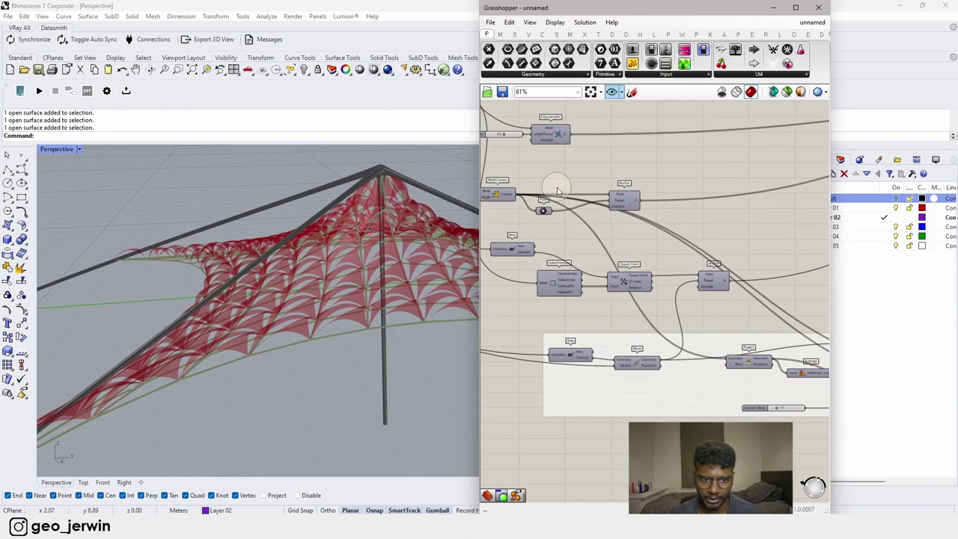
Step: Add a Load component on the empty canvas below the group containing Area and Move
left_click(709, 35)
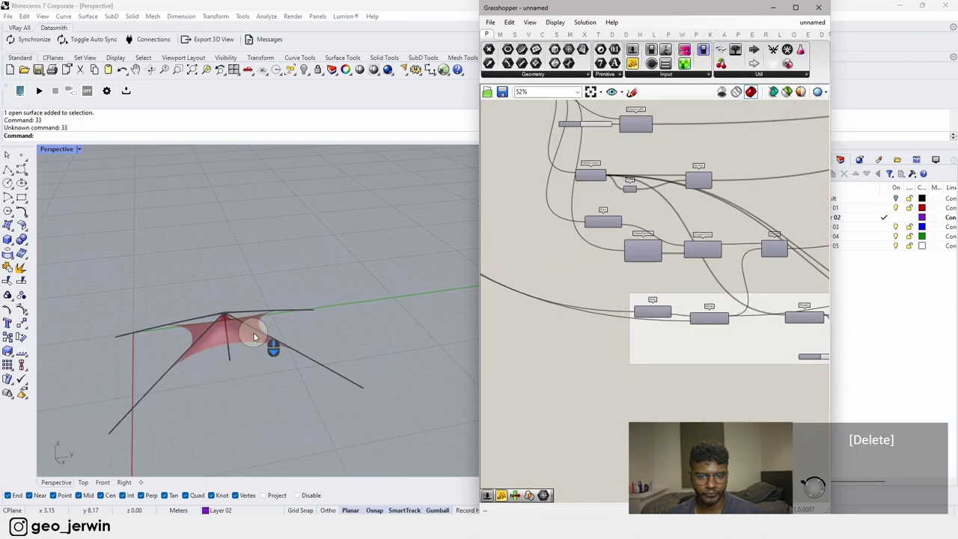
scroll(675, 363, "down", 3)
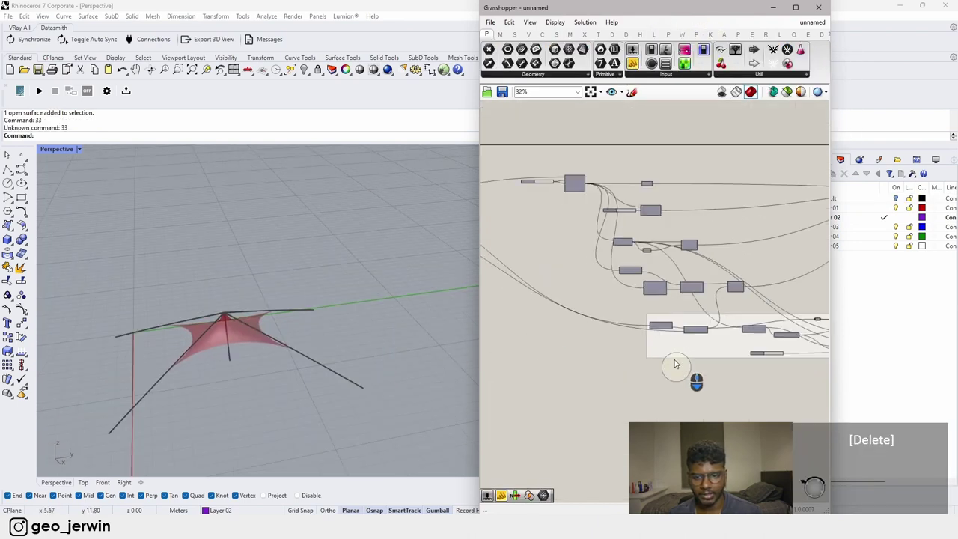
double_click(669, 400)
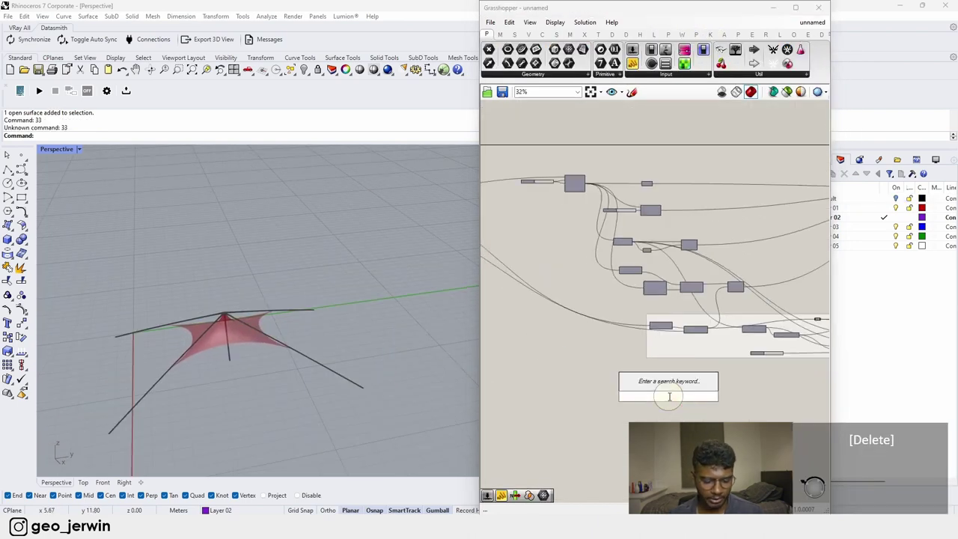
type("load")
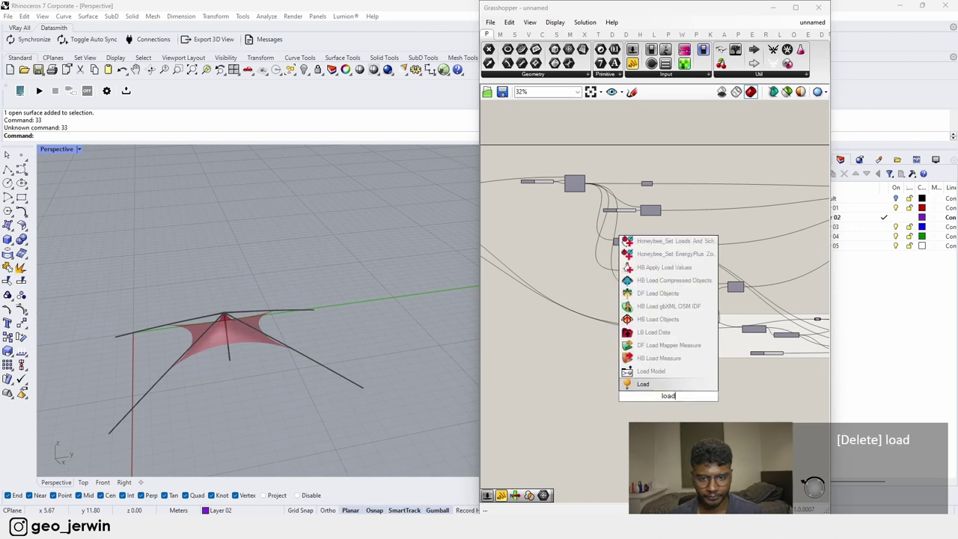
left_click(662, 386)
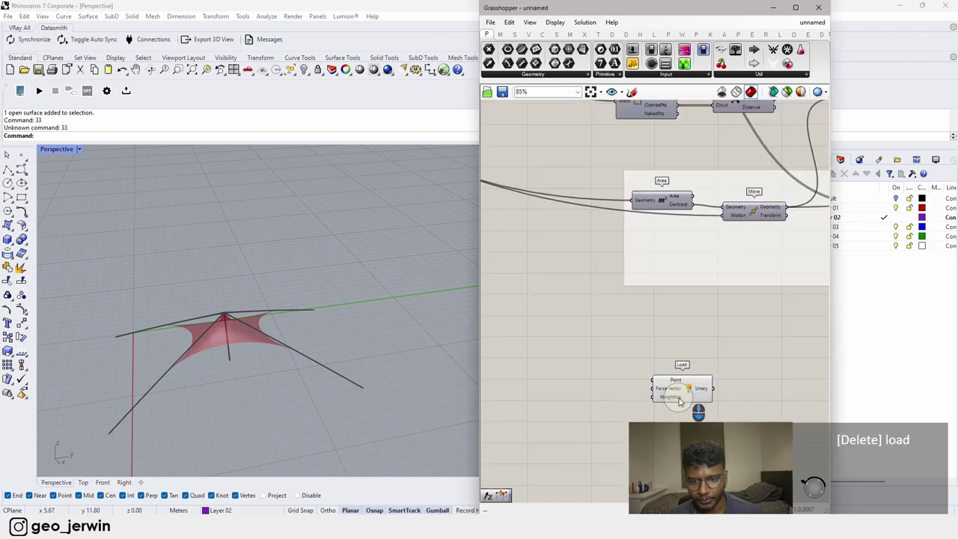
Step: Connect the naked-vertices component's ClothedPts output to Load's Point input and shift Load to make room for its other inputs
scroll(677, 402, "up", 3)
scroll(639, 397, "down", 4)
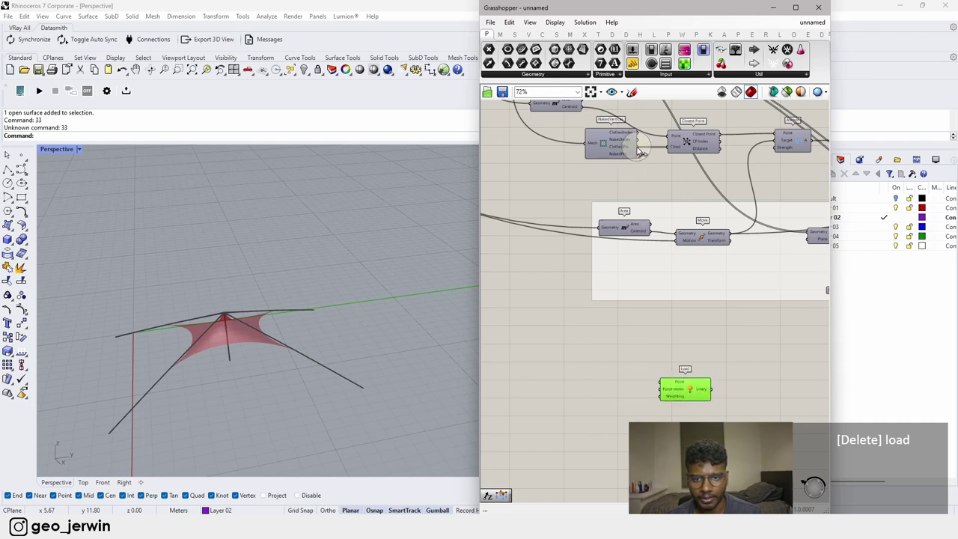
left_click_drag(639, 365, 758, 383)
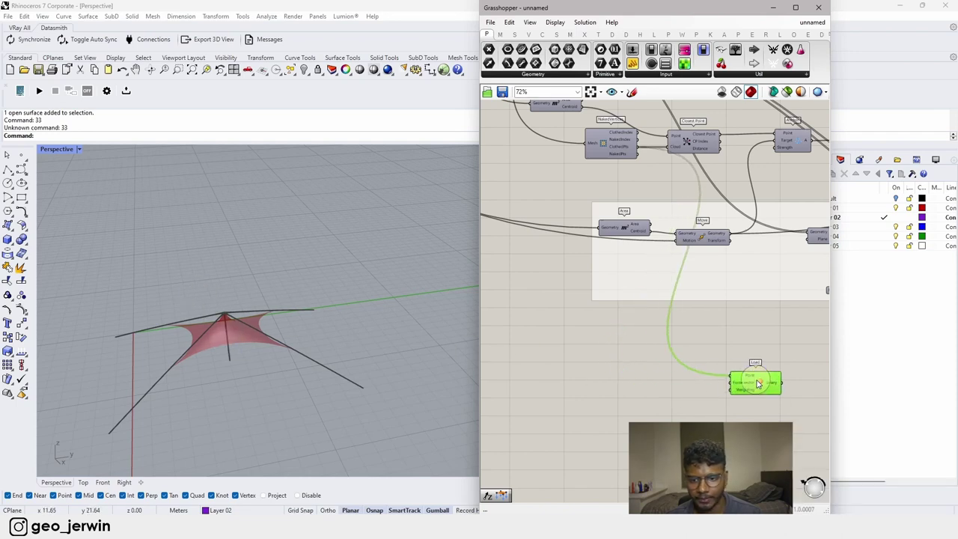
Step: Add a Unit Z component beside Load, connect its vector to Force vector and align the two components
scroll(758, 384, "up", 2)
double_click(612, 386)
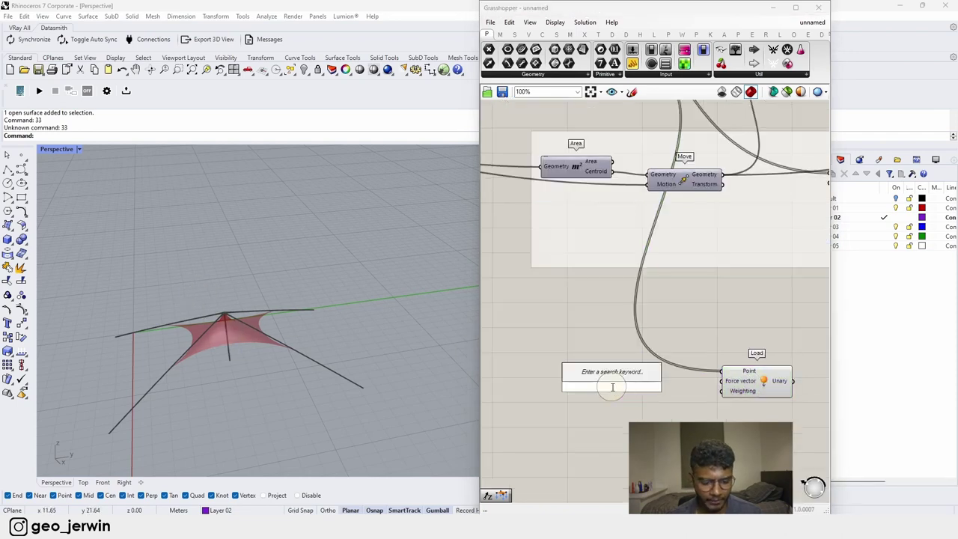
type("z")
key("Return")
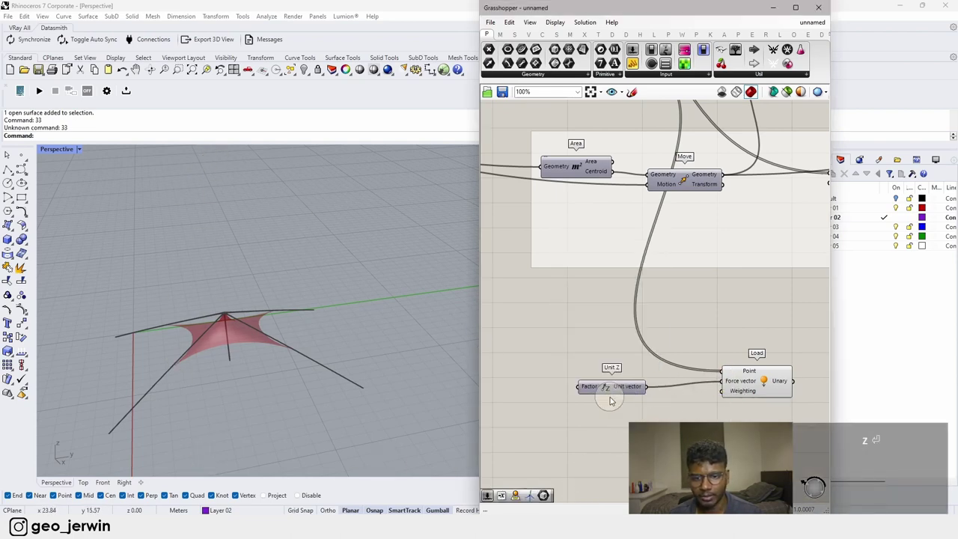
left_click_drag(608, 390, 623, 385)
Step: Insert a Negative component between Unit Z and Load's Force vector so the load acts downward
double_click(548, 394)
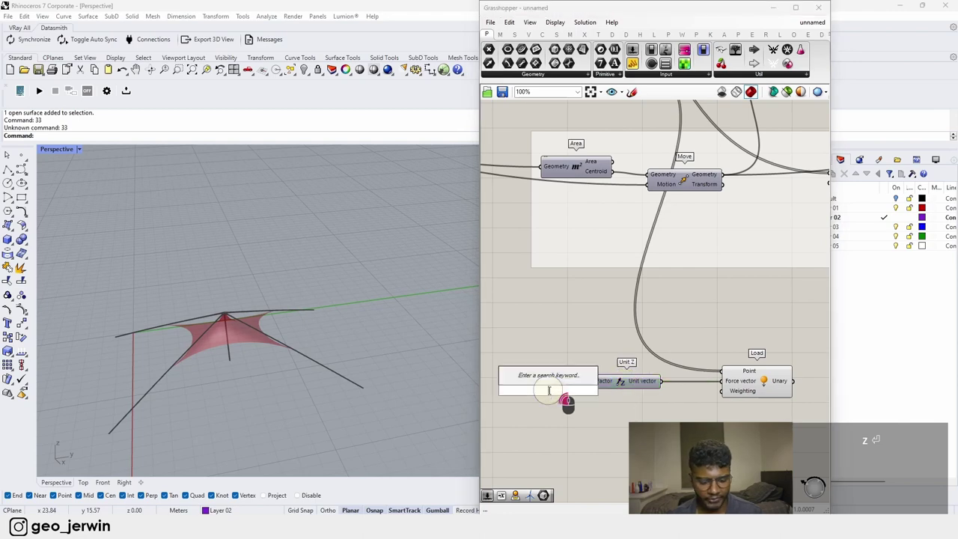
type("neg")
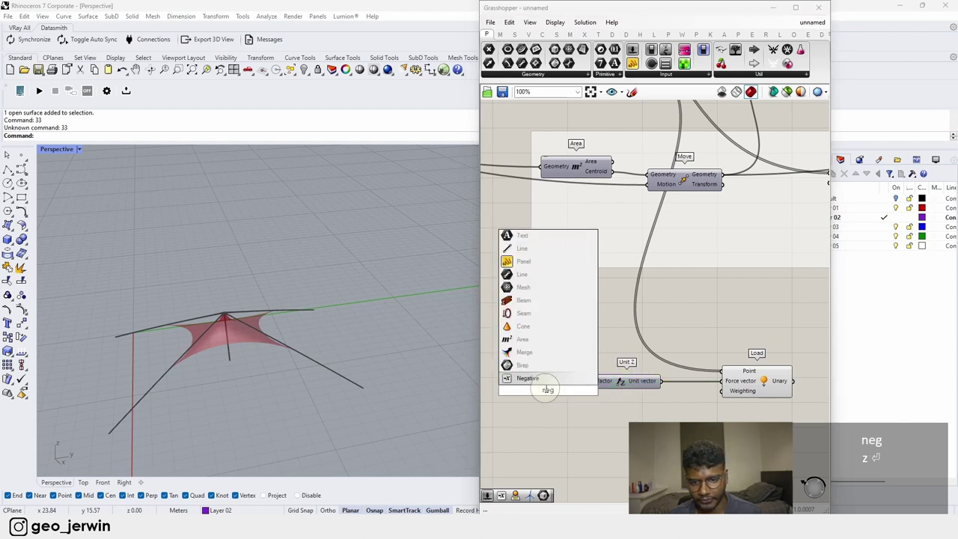
left_click(526, 377)
left_click_drag(545, 388, 613, 387)
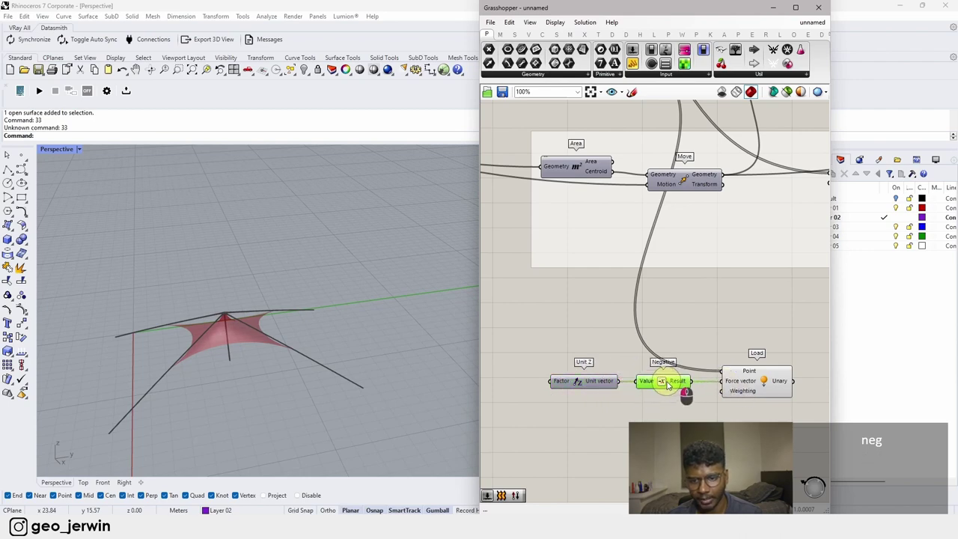
Step: Add a number slider with value 0.5 below Negative and connect it to Load's Weighting
double_click(638, 419)
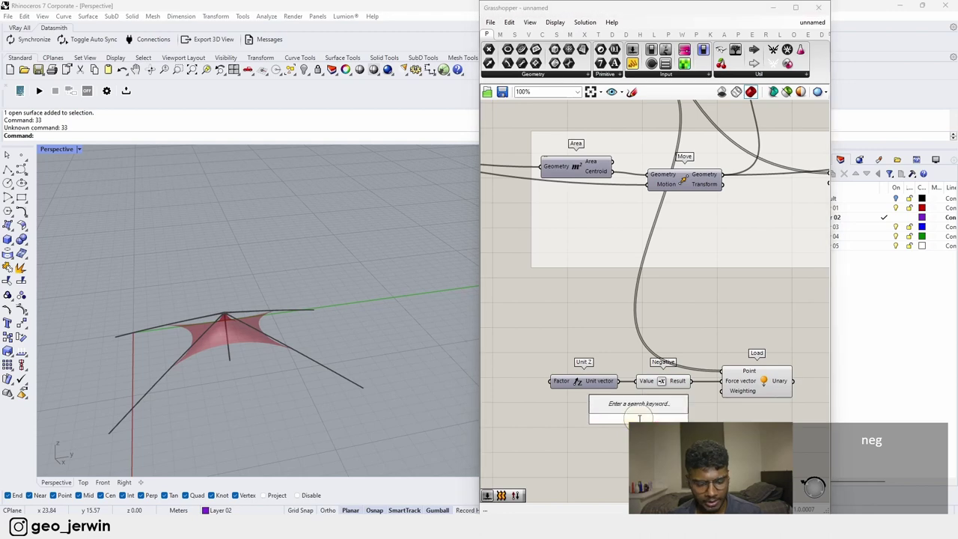
type(".5")
key("Return")
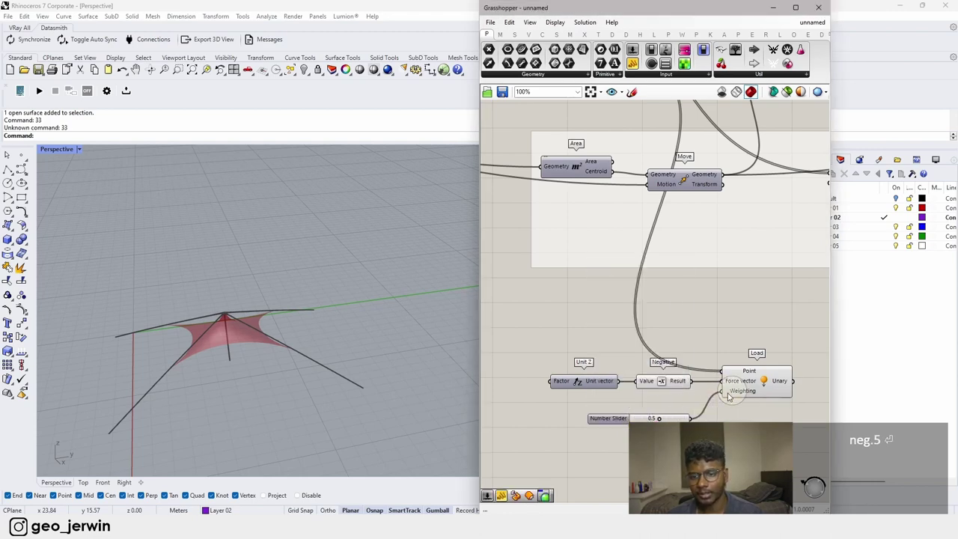
Step: Connect Load's Unary output to the free input of the Merge that feeds BouncySolver
right_click_drag(729, 396, 629, 418)
scroll(667, 403, "down", 6)
left_click_drag(677, 407, 653, 262)
scroll(711, 302, "up", 3)
scroll(707, 292, "up", 1)
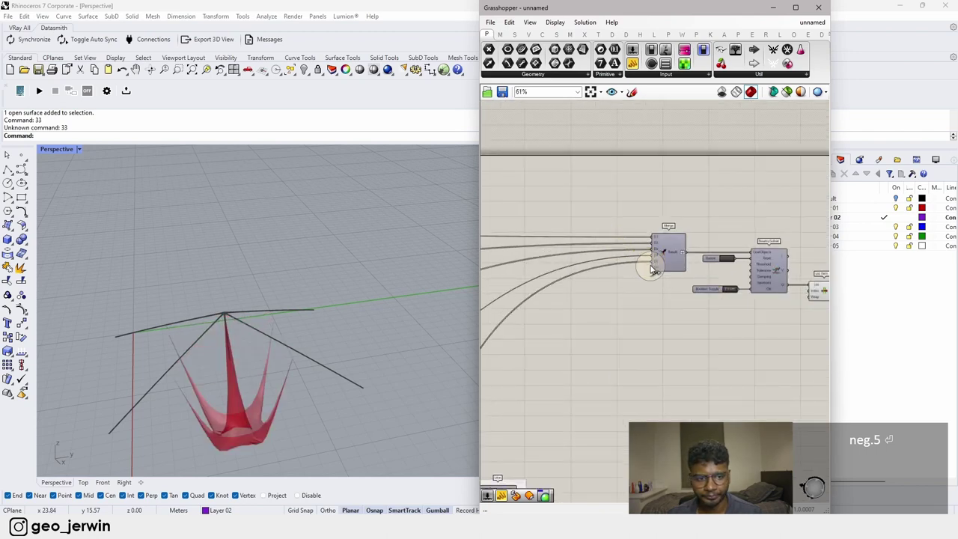
Step: Lower the slider feeding Load's Weighting to 0.0
scroll(674, 339, "down", 5)
scroll(674, 338, "up", 4)
scroll(598, 385, "up", 5)
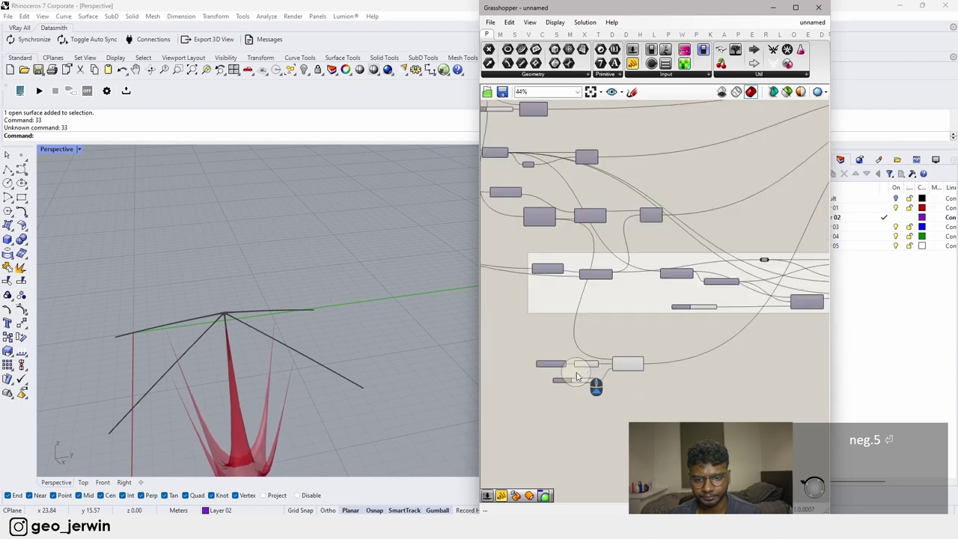
left_click_drag(591, 390, 552, 392)
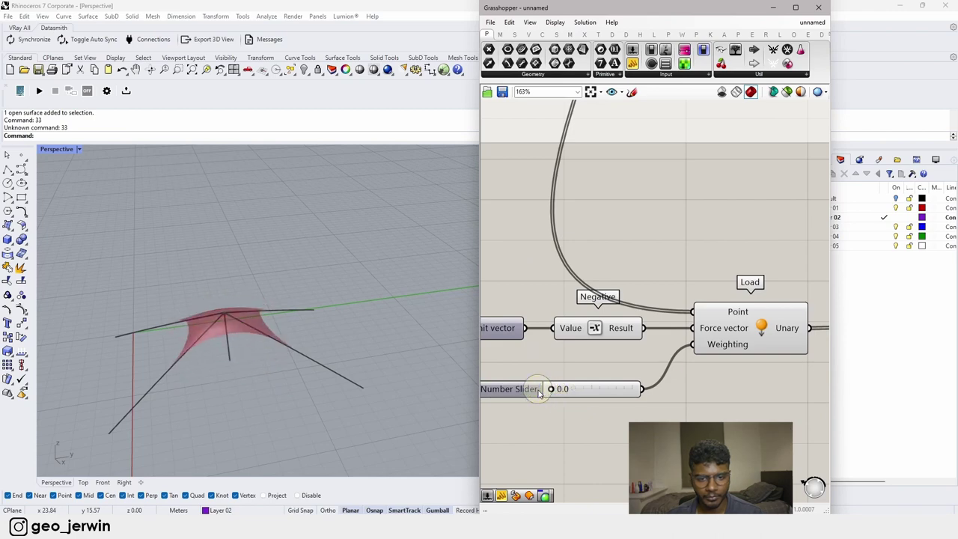
Step: Give Load's Weighting slider two decimal digits, set it to 0.04 and view the canopy up close
double_click(537, 390)
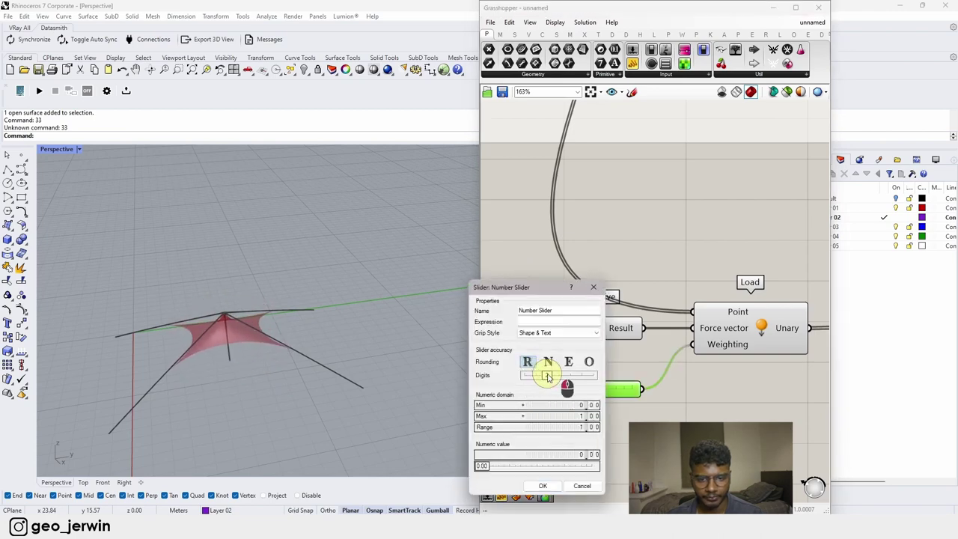
left_click(542, 486)
scroll(562, 400, "up", 3)
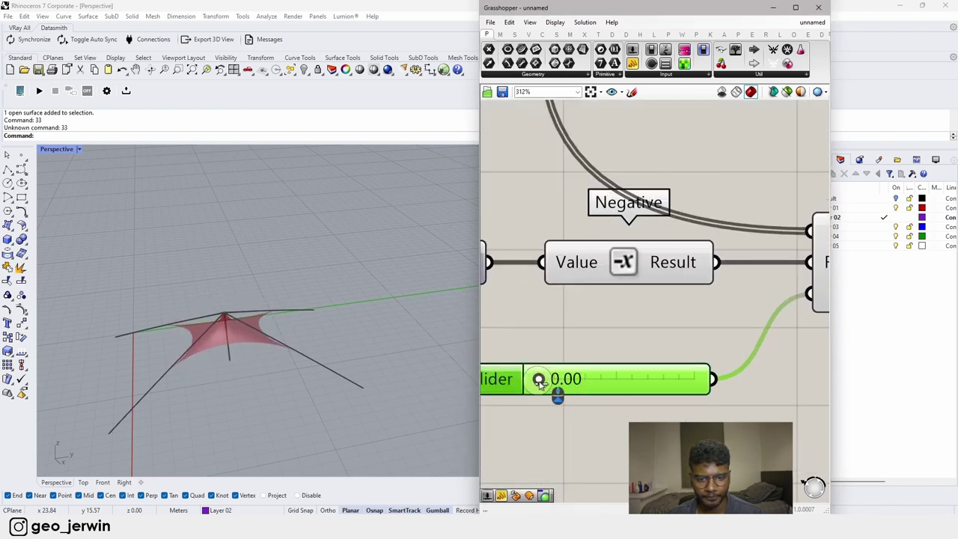
left_click_drag(540, 378, 545, 381)
left_click(242, 363)
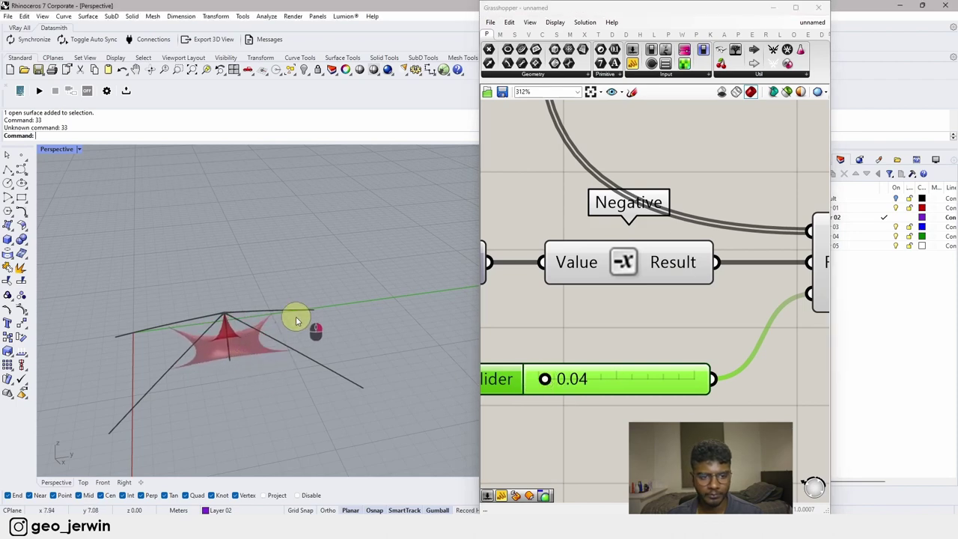
right_click_drag(296, 320, 299, 327)
scroll(261, 334, "up", 5)
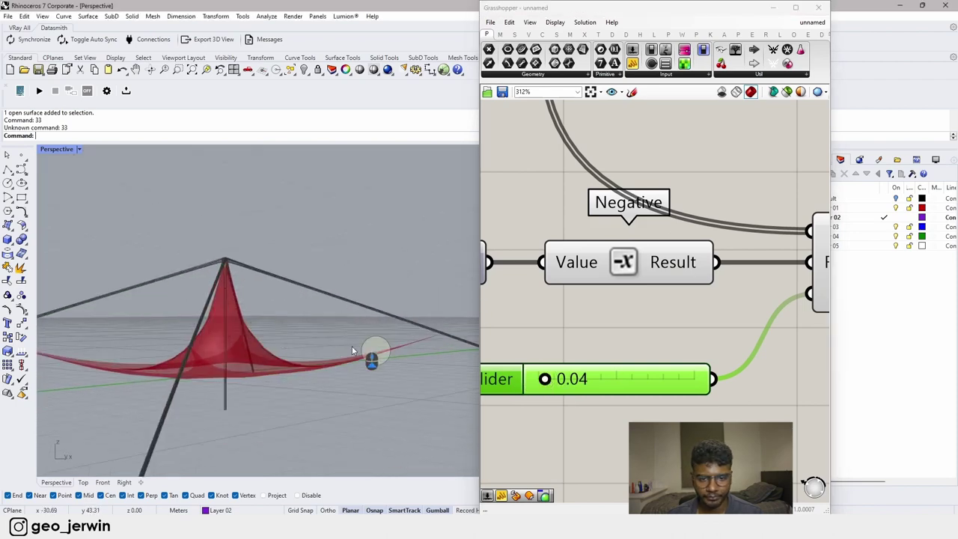
Step: Set Load's Weighting slider to 0.03 and check the canopy's sag from several low side views
left_click_drag(545, 379, 543, 379)
scroll(239, 367, "down", 5)
right_click_drag(239, 368, 170, 353)
scroll(231, 346, "up", 4)
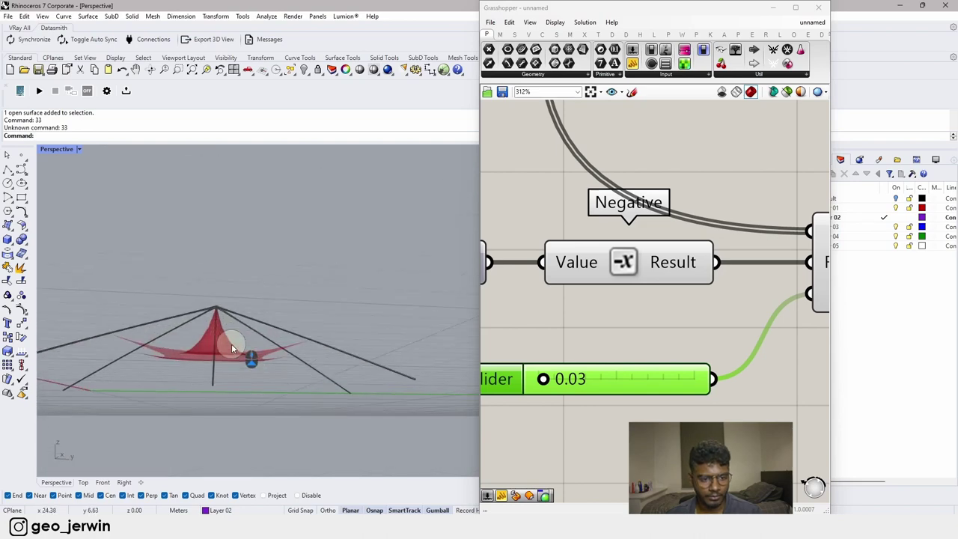
right_click_drag(230, 362, 249, 361)
scroll(624, 325, "down", 5)
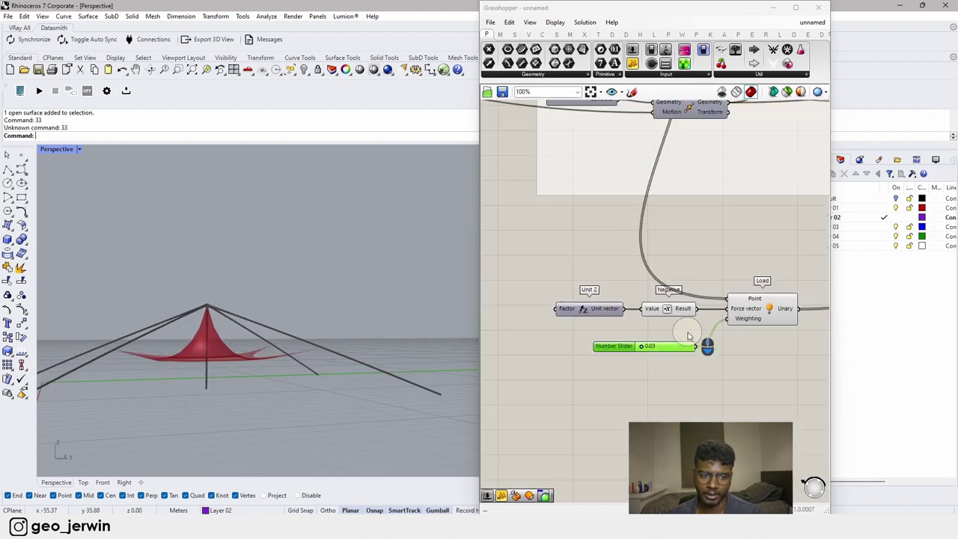
Step: Set Load's Weighting slider to 0.02
scroll(645, 355, "up", 4)
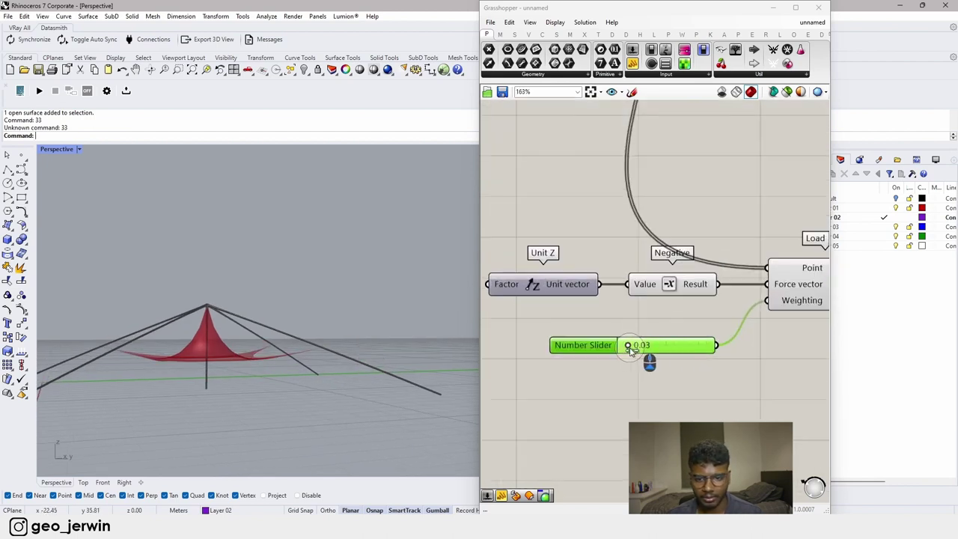
mouse_move(633, 349)
left_mouse_down()
mouse_move(641, 350)
mouse_move(627, 345)
left_mouse_up()
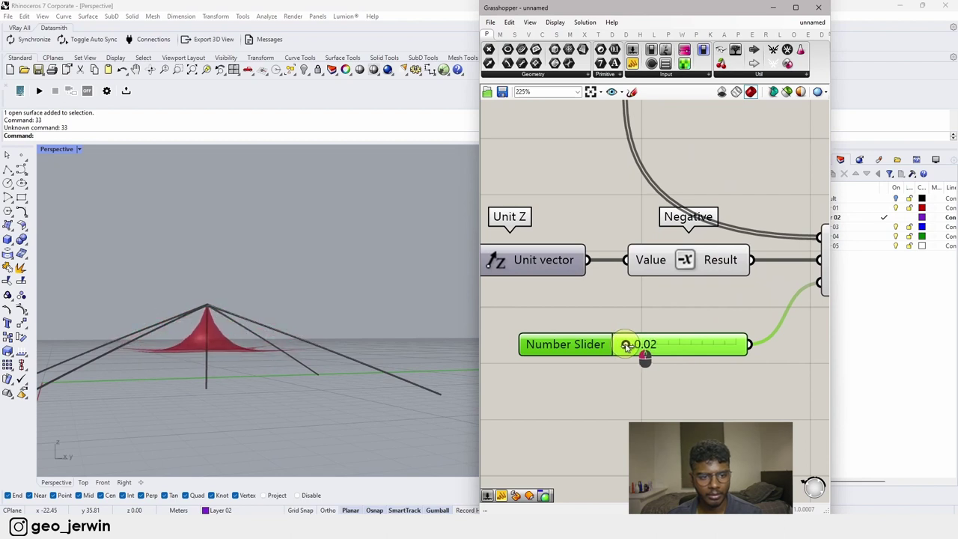
Step: Enable the Mesh To Polysurface and Mesh Edges components after List Item
scroll(718, 323, "down", 7)
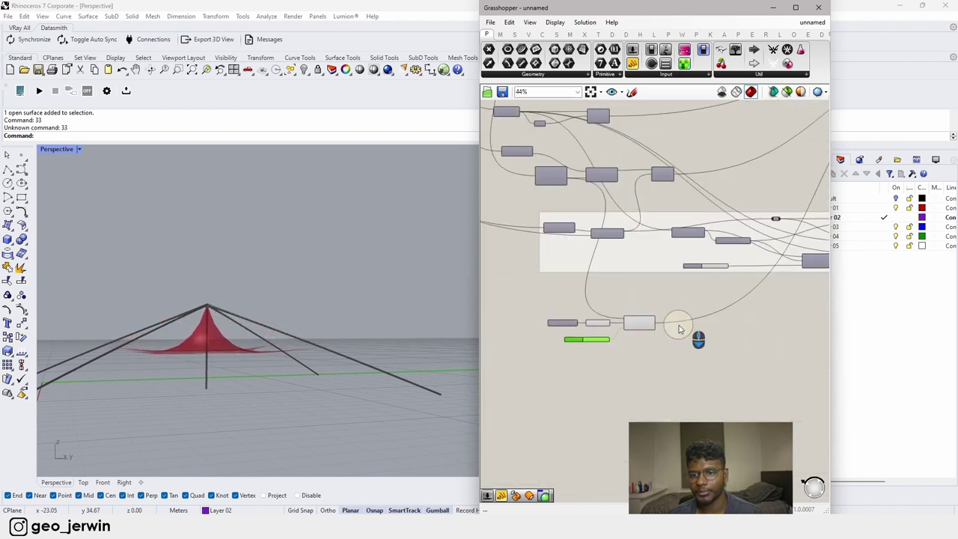
scroll(680, 329, "down", 4)
right_click_drag(689, 319, 561, 358)
scroll(668, 297, "up", 7)
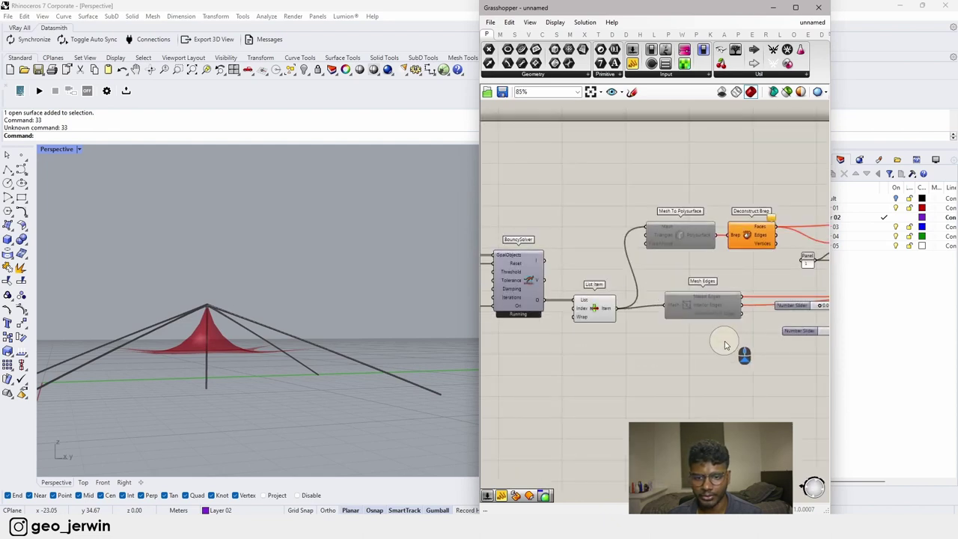
scroll(724, 344, "down", 3)
left_click_drag(620, 384, 578, 300)
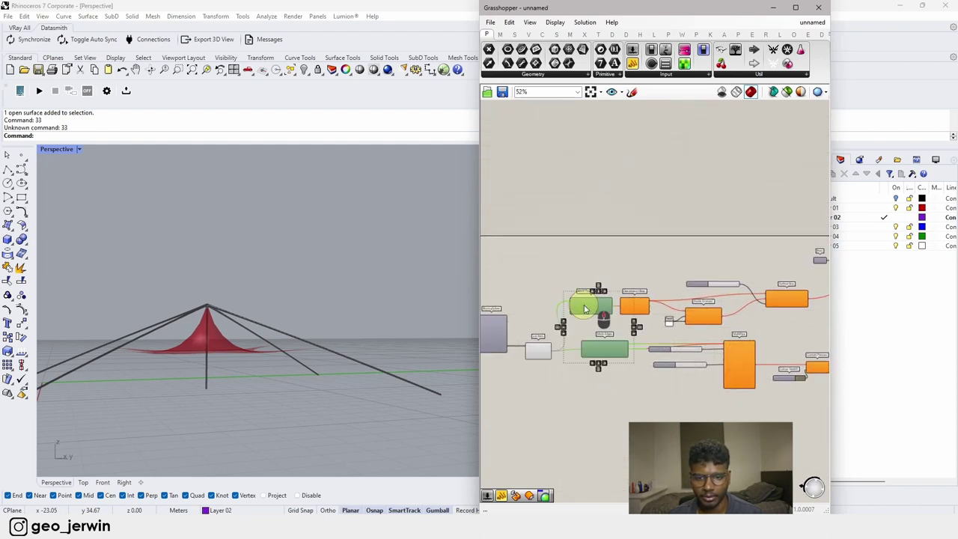
middle_click(585, 307)
left_click(612, 308)
left_click(631, 259)
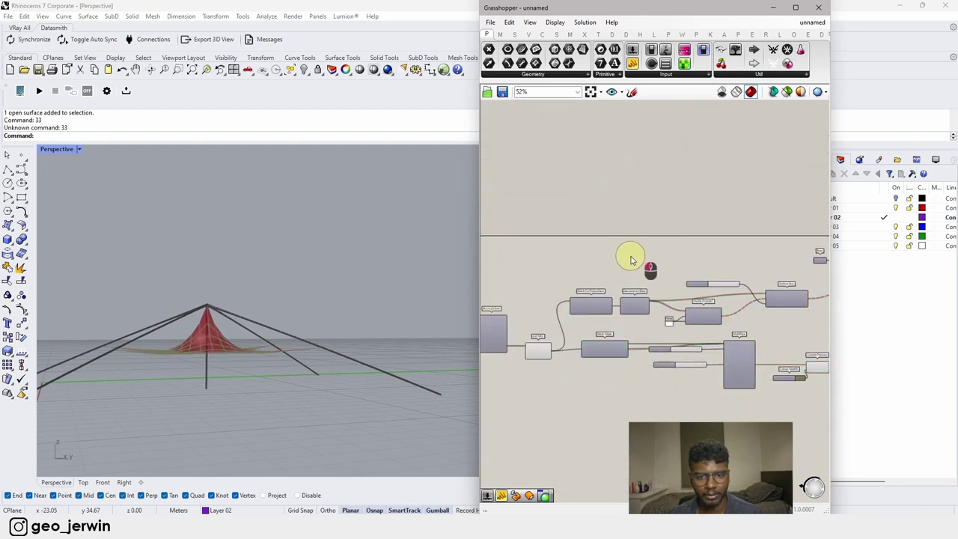
Step: Enable the Box Morph component at the end of the definition
scroll(704, 304, "down", 4)
right_click_drag(710, 301, 632, 323)
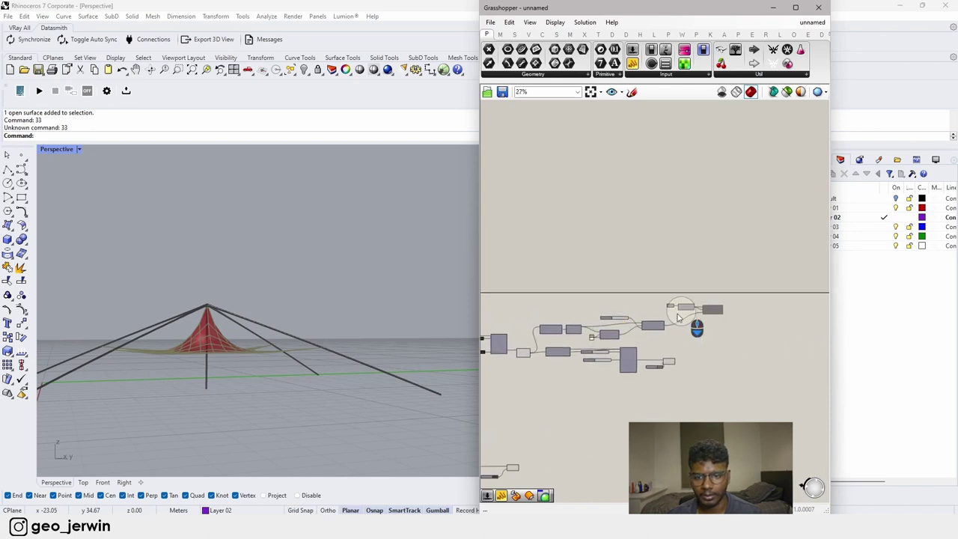
scroll(699, 307, "up", 6)
left_click(743, 313)
scroll(746, 320, "down", 1)
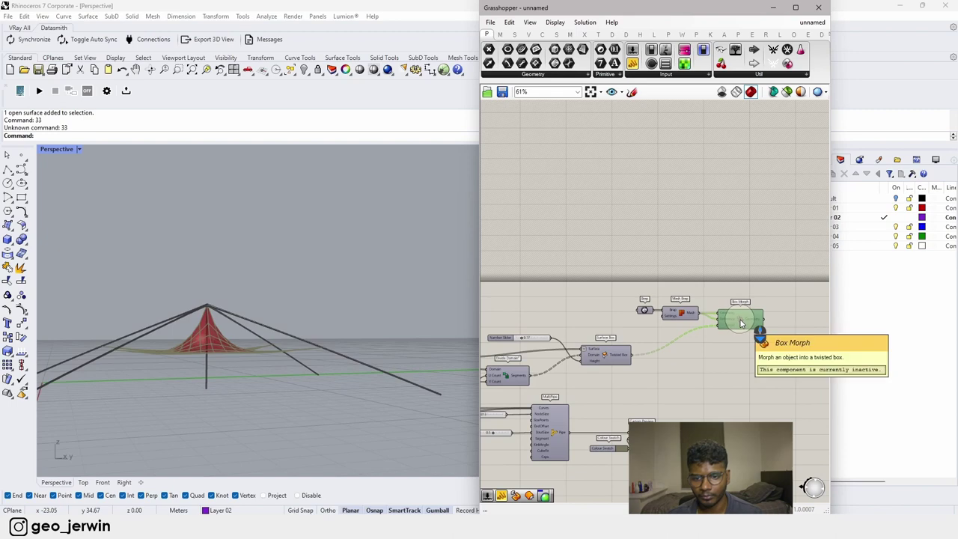
scroll(741, 383, "down", 1)
scroll(738, 329, "up", 5)
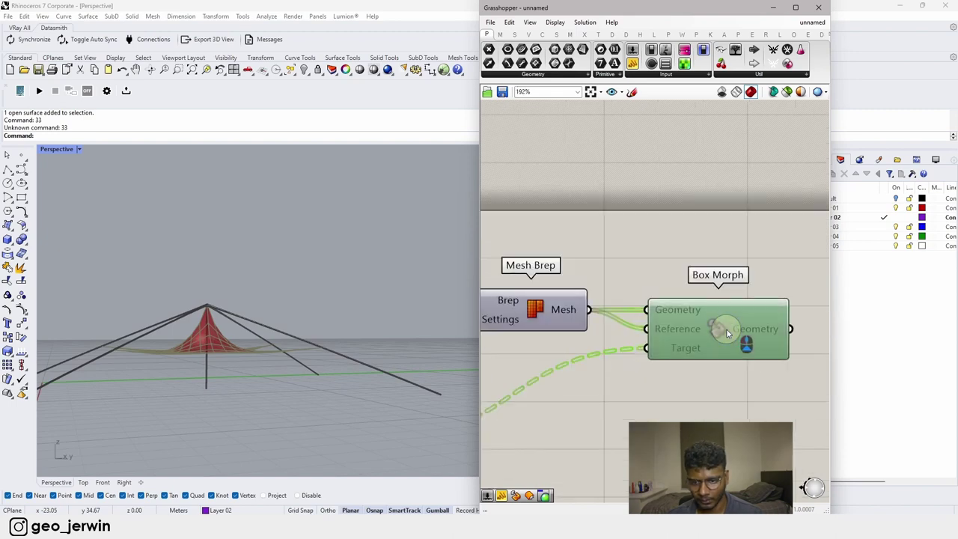
middle_click(715, 332)
left_click(741, 331)
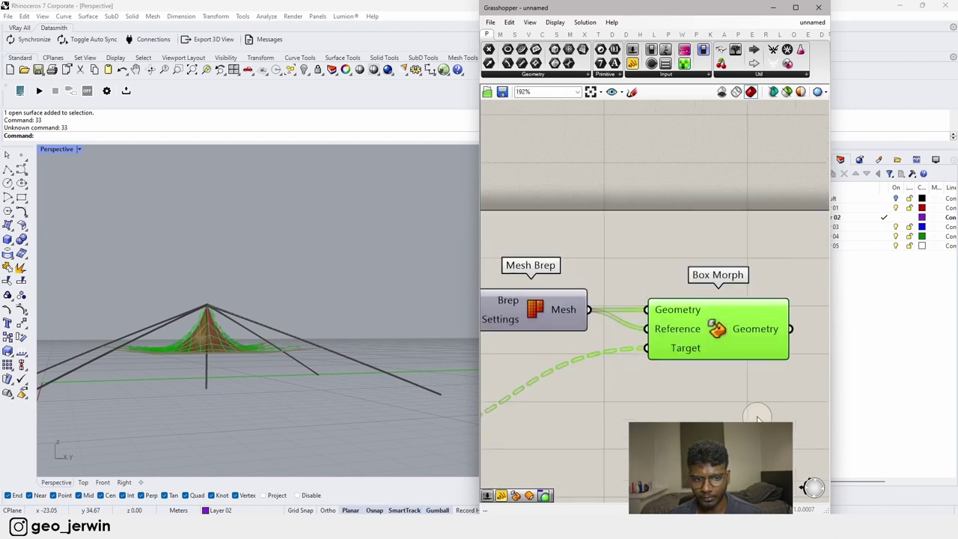
left_click(758, 415)
Step: Turn off the preview of the List Item that follows BouncySolver, hiding the base canopy mesh
scroll(704, 399, "down", 7)
right_click_drag(605, 424, 715, 389)
right_click_drag(529, 417, 574, 401)
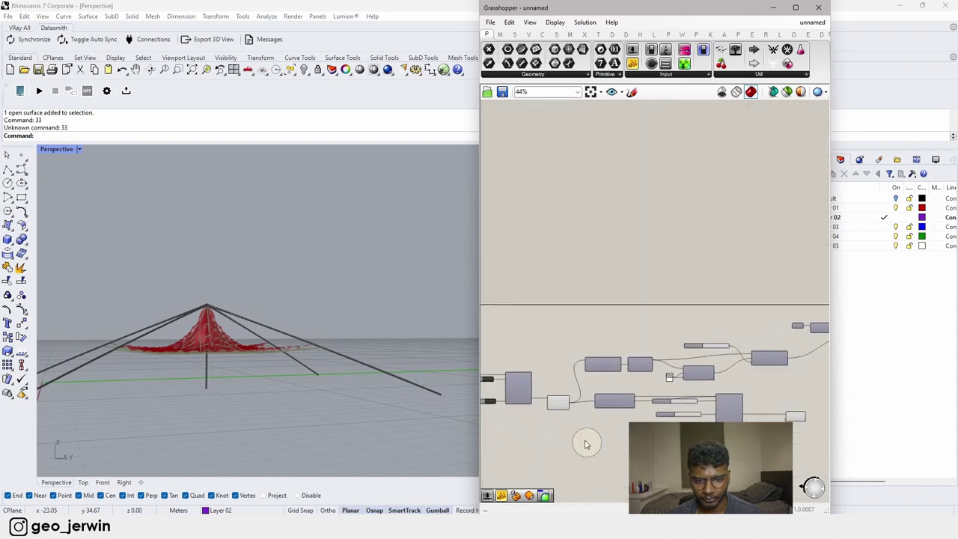
left_click(566, 405)
scroll(562, 404, "down", 1)
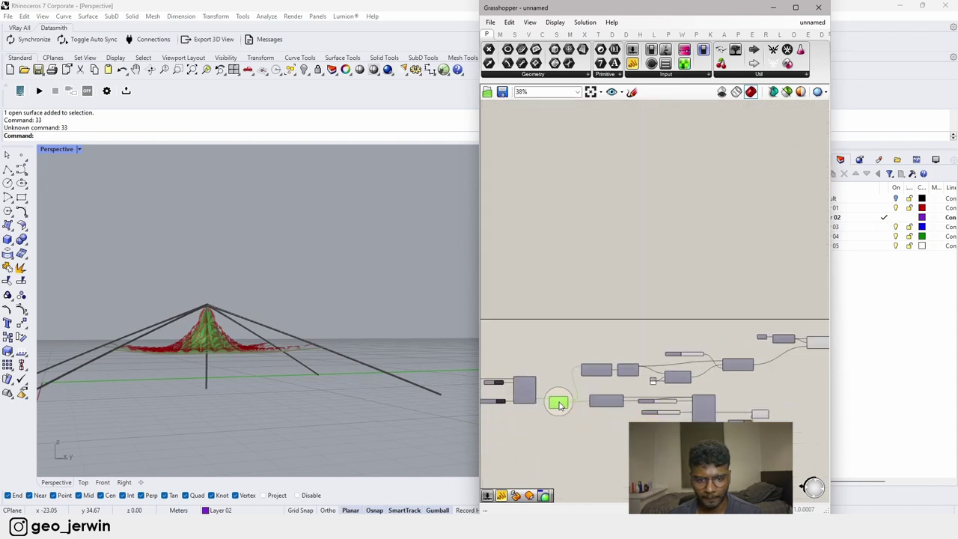
scroll(559, 403, "up", 8)
middle_click(556, 382)
left_click(579, 358)
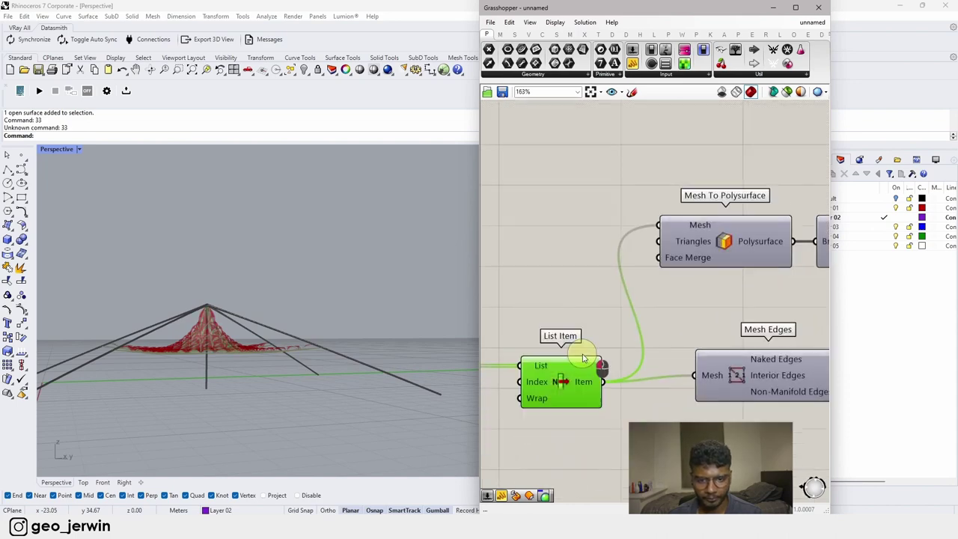
left_click(569, 285)
Step: Examine the morphed panels and edge pipes across the loaded canopy from close up and below
scroll(568, 285, "down", 8)
scroll(684, 292, "down", 2)
right_click_drag(683, 292, 575, 328)
scroll(662, 303, "up", 6)
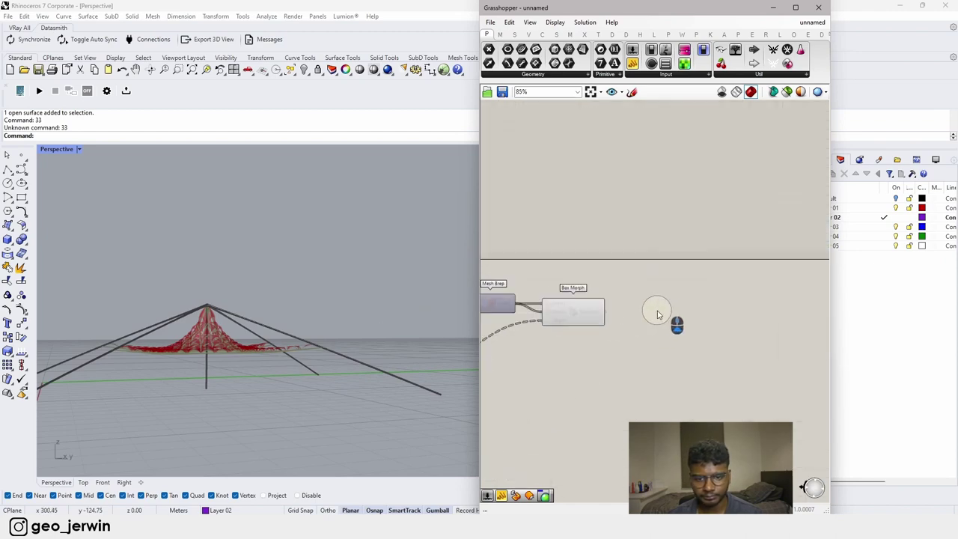
right_click_drag(219, 373, 232, 341)
scroll(214, 378, "up", 7)
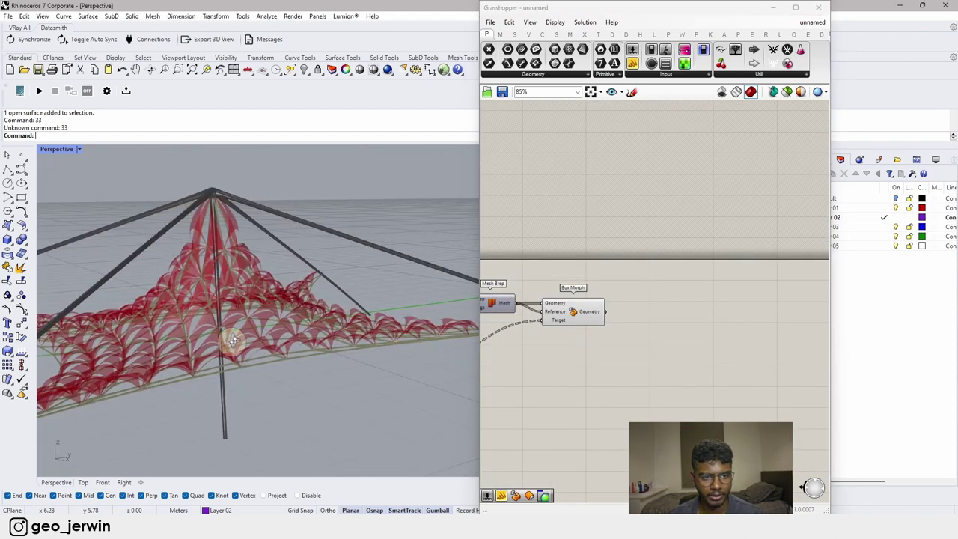
right_click_drag(135, 302, 265, 350)
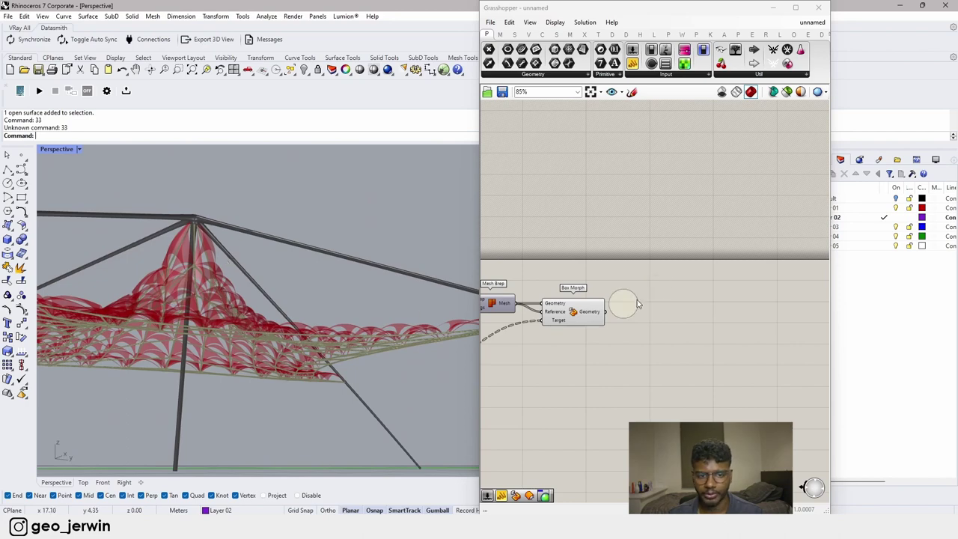
Step: Add a Negative component between the 0.17 number slider and the Surface Box component
scroll(638, 303, "down", 7)
right_click_drag(570, 329, 655, 312)
scroll(582, 326, "up", 8)
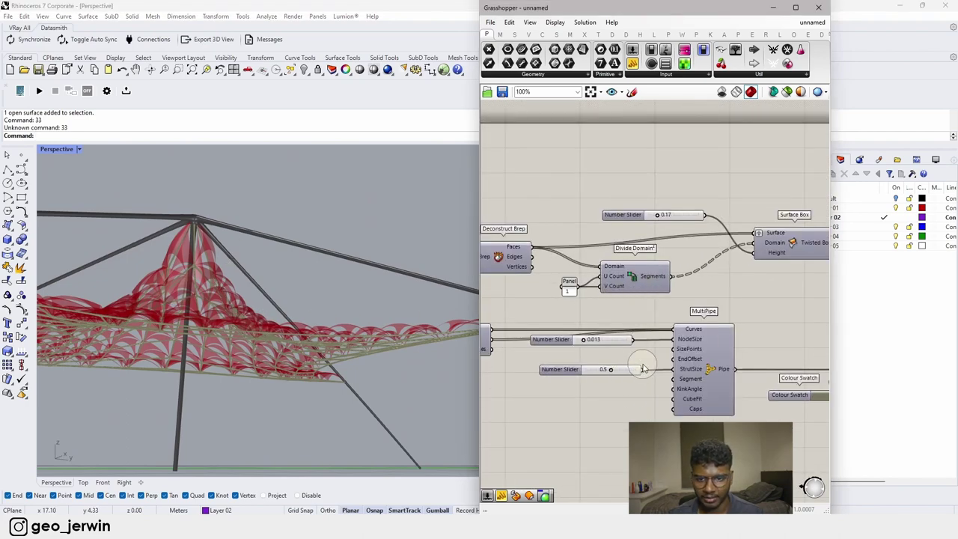
right_click_drag(699, 291, 643, 348)
scroll(608, 313, "up", 2)
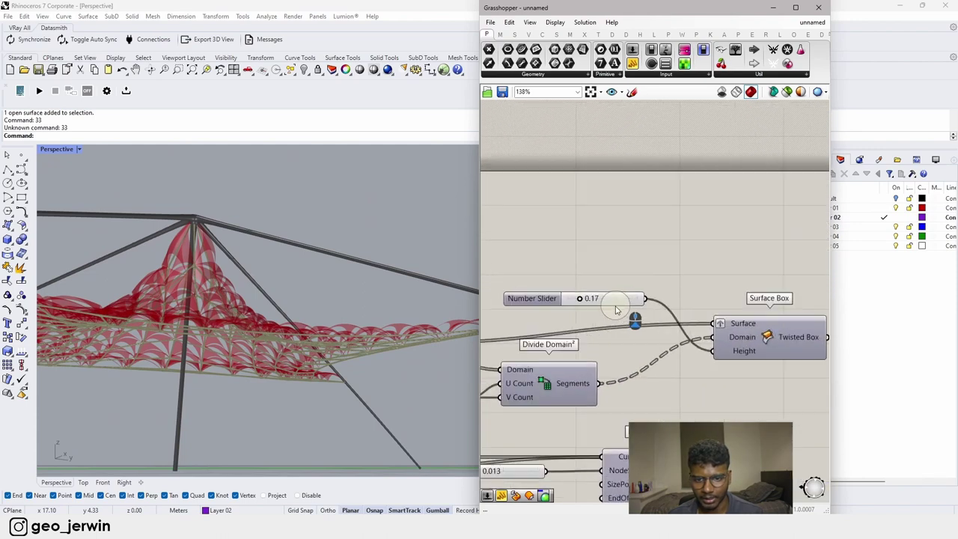
left_click_drag(621, 303, 514, 277)
double_click(624, 256)
type("neg")
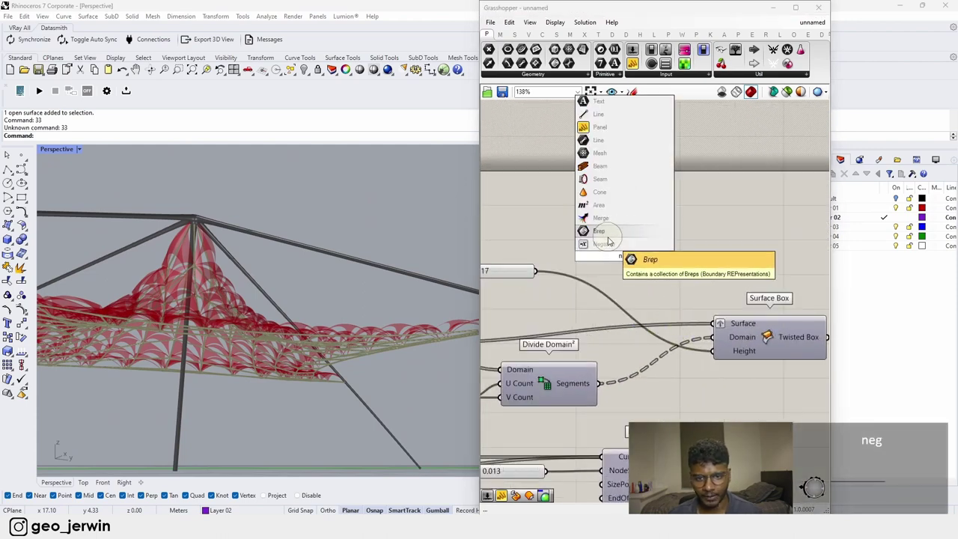
left_click(603, 244)
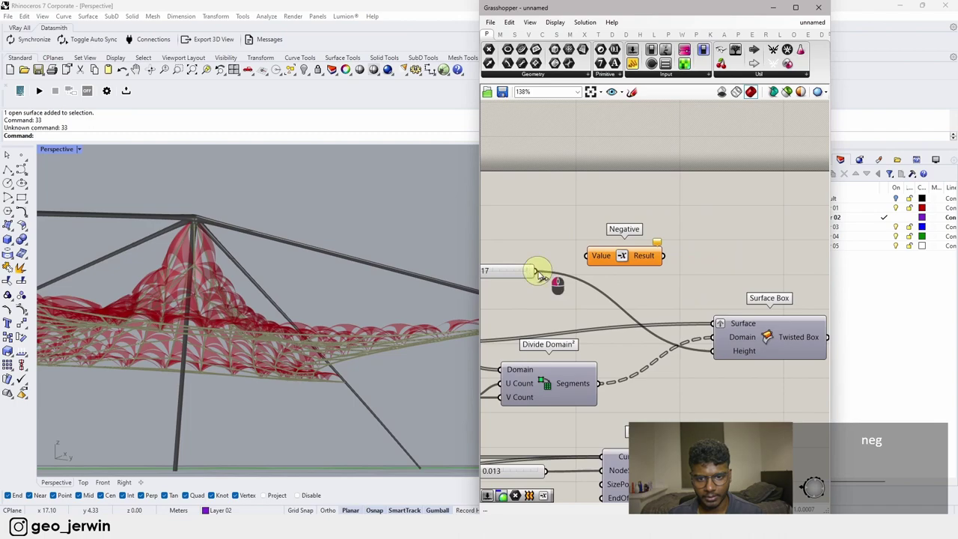
Step: Route the 0.17 slider through Negative into the Surface Box Height input, and check the flipped panels on the canopy
left_click(663, 256)
left_click_drag(708, 367, 713, 351)
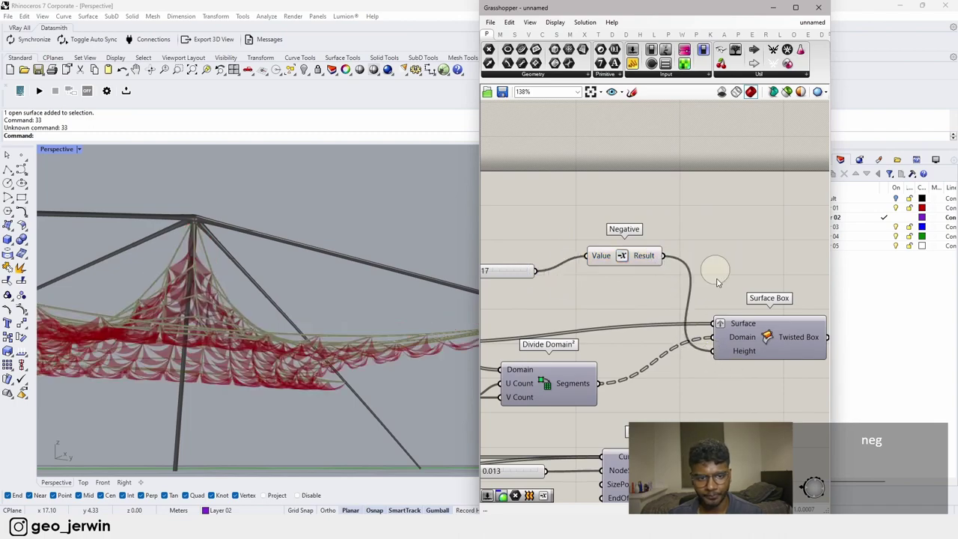
right_click_drag(266, 351, 247, 359)
left_click_drag(641, 261, 618, 279)
right_click_drag(149, 337, 196, 313)
scroll(172, 349, "up", 8)
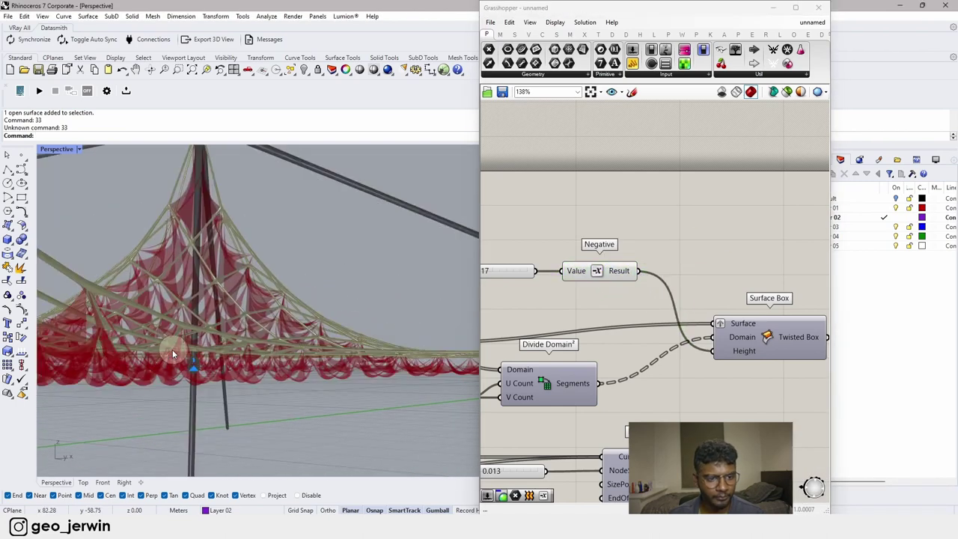
scroll(282, 353, "down", 8)
right_click_drag(282, 353, 242, 367)
Step: Add a Custom Preview component after Box Morph and connect the morphed geometry to its Geometry input
scroll(649, 253, "down", 5)
scroll(648, 253, "down", 1)
right_click_drag(688, 260, 517, 293)
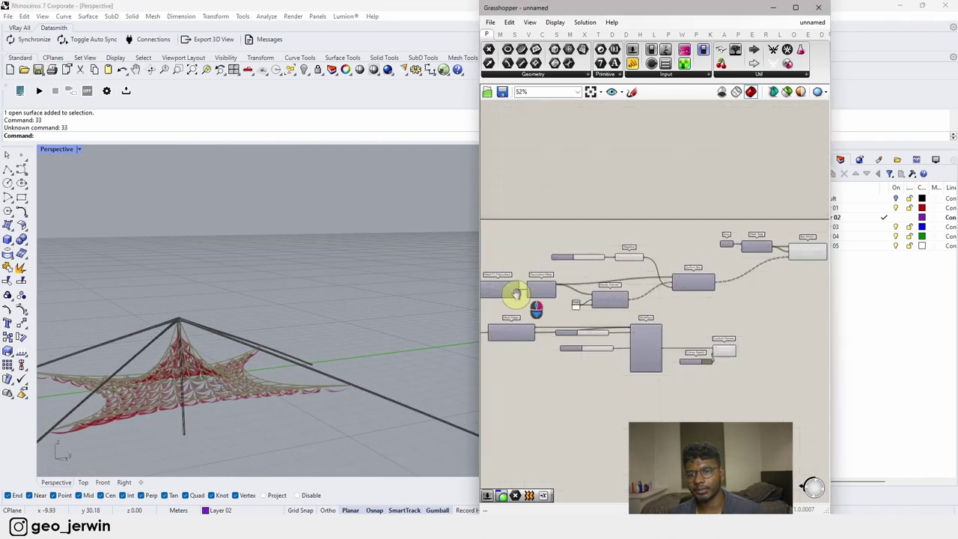
scroll(650, 285, "up", 4)
left_click(646, 286)
left_click(729, 295)
double_click(729, 295)
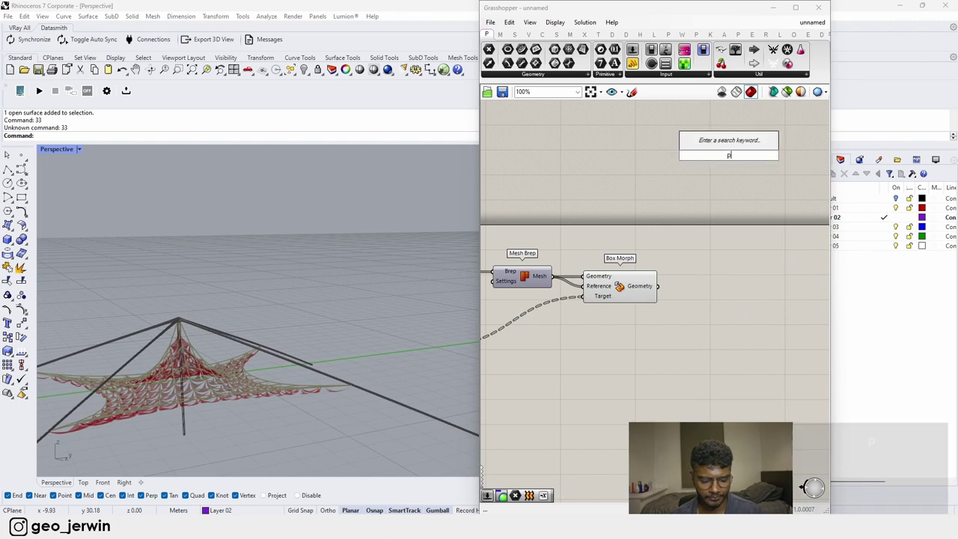
type("prev")
left_click(682, 282)
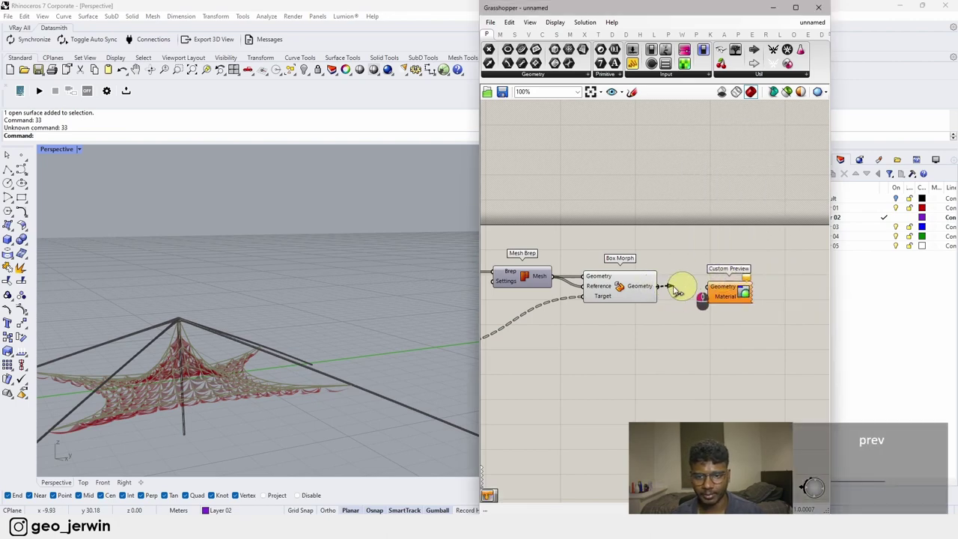
left_click_drag(705, 290, 707, 289)
left_click_drag(729, 296, 740, 297)
Step: Turn off the preview of the Box Morph component
left_click_drag(668, 342, 608, 276)
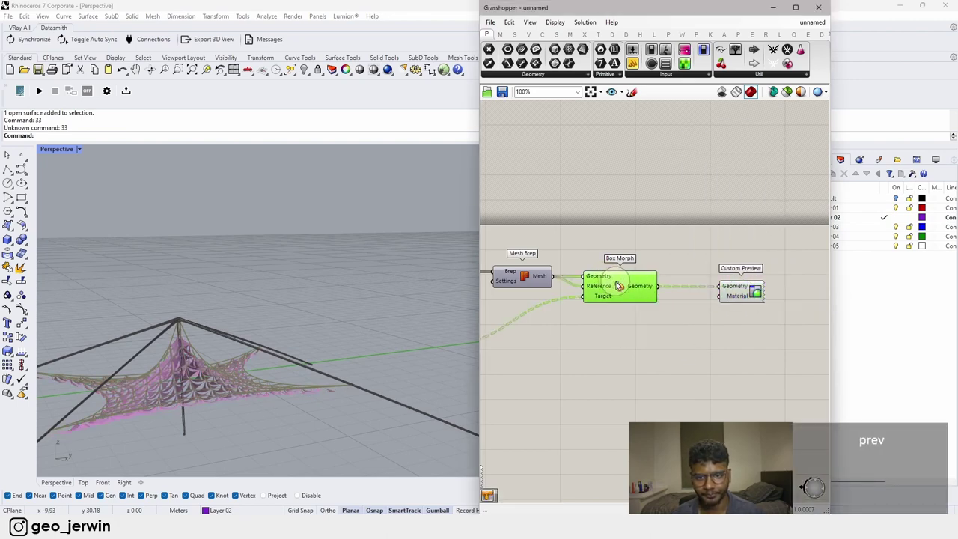
scroll(618, 287, "down", 1)
middle_click(620, 290)
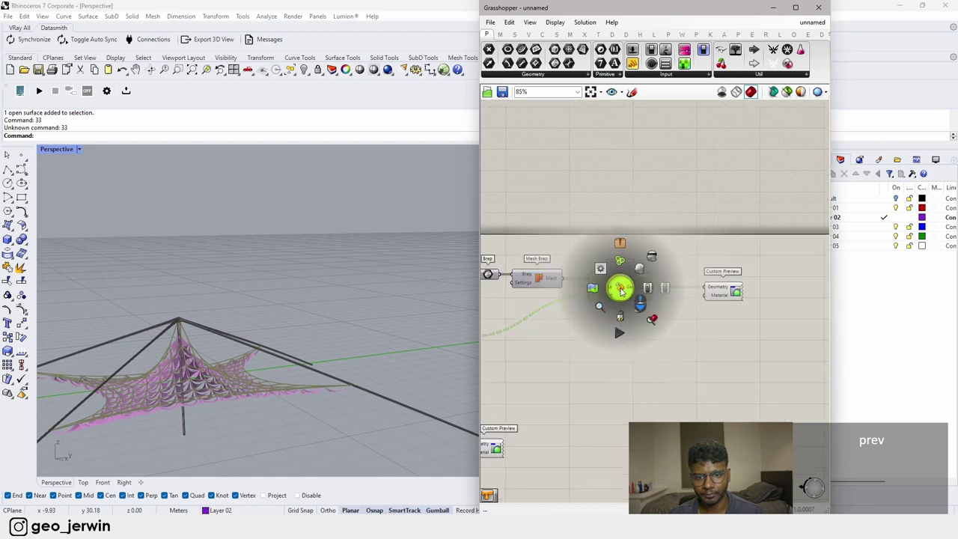
left_click(682, 323)
Step: Add a Colour Swatch beside the new Custom Preview and set it to a semi-transparent white
double_click(683, 324)
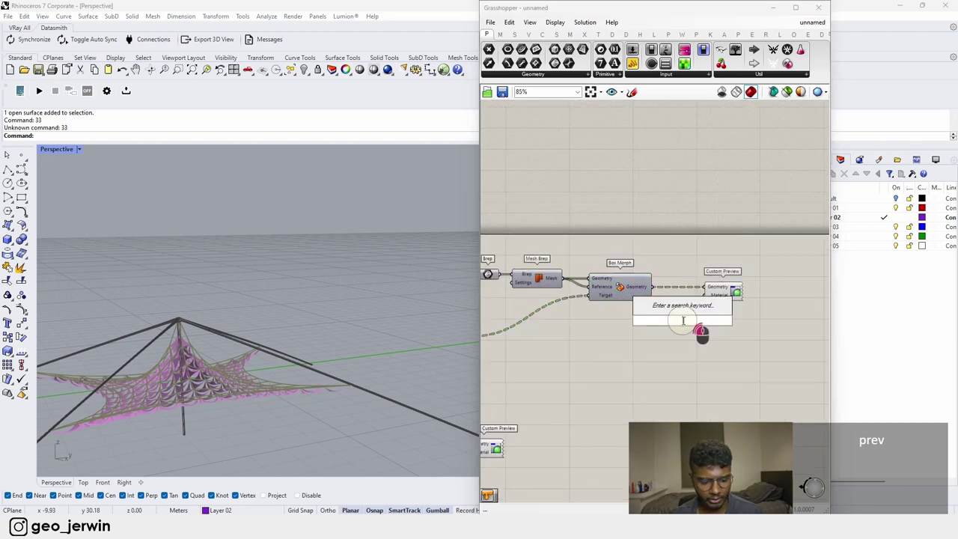
type("swa")
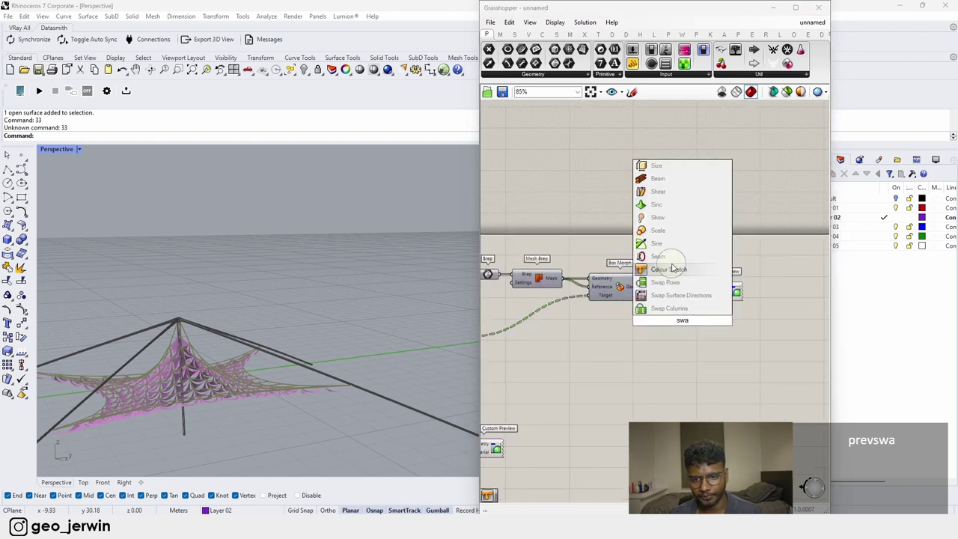
left_click(672, 269)
scroll(706, 324, "up", 2)
left_click(698, 317)
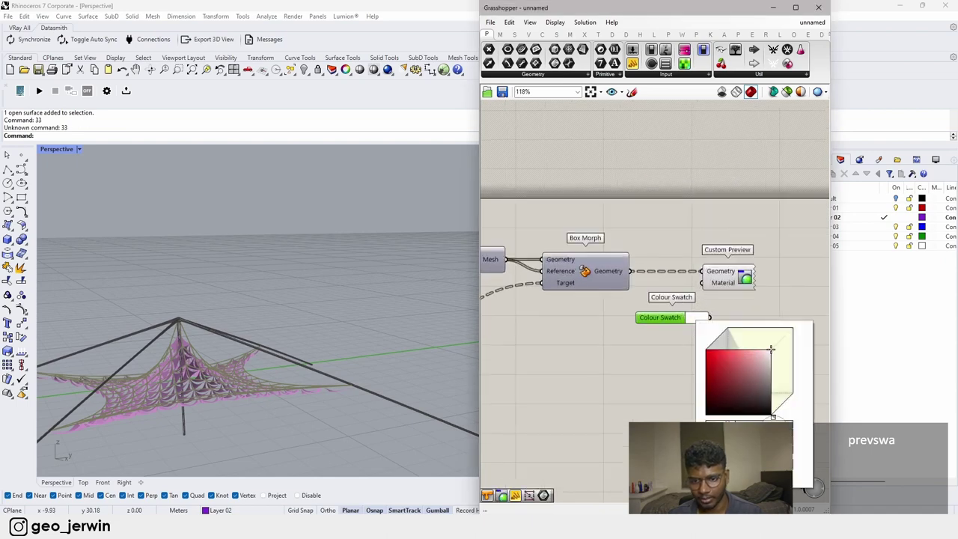
left_click_drag(789, 463, 771, 463)
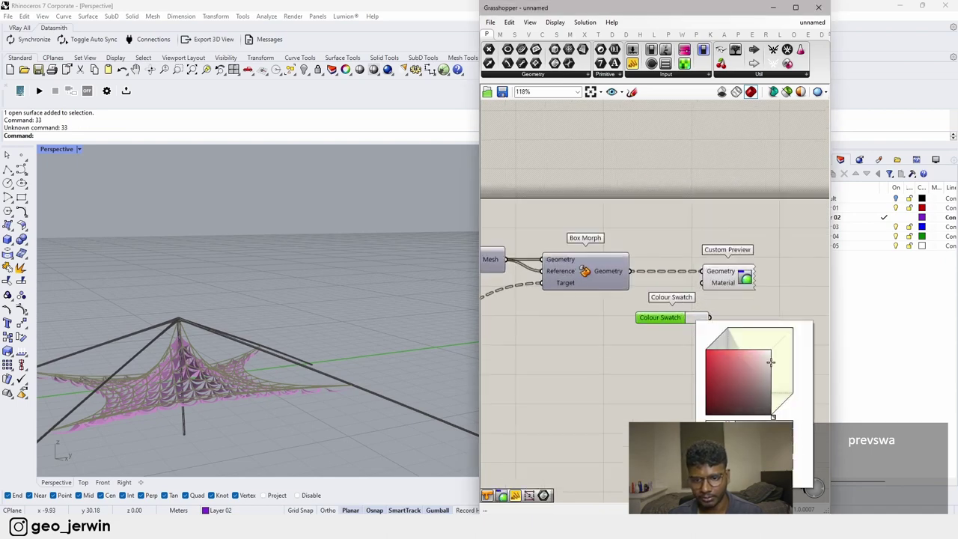
Step: Place the Colour Swatch below Box Morph and connect it to the Custom Preview's Material input
left_click_drag(675, 319, 615, 337)
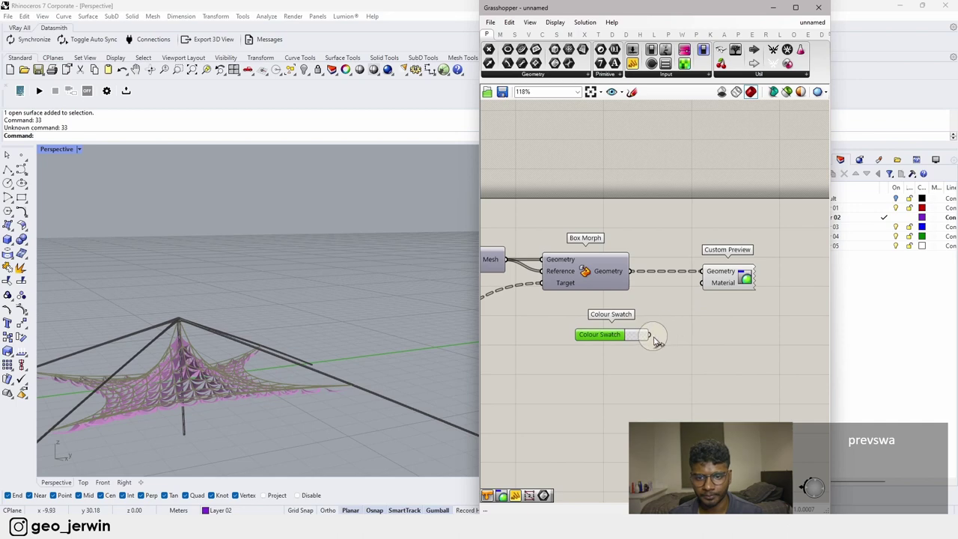
left_click_drag(704, 287, 704, 285)
left_click(720, 311)
Step: Set the Perspective viewport's display mode to Rendered and view the canopy from another side
scroll(133, 417, "up", 6)
mouse_move(139, 414)
right_mouse_down()
mouse_move(177, 391)
mouse_move(170, 376)
mouse_move(127, 408)
right_mouse_up()
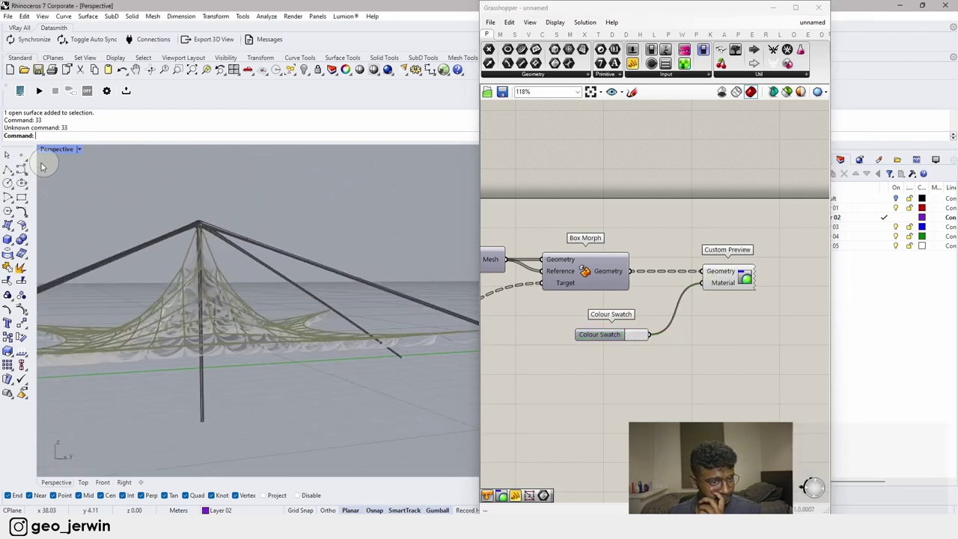
left_click(79, 150)
left_click(105, 195)
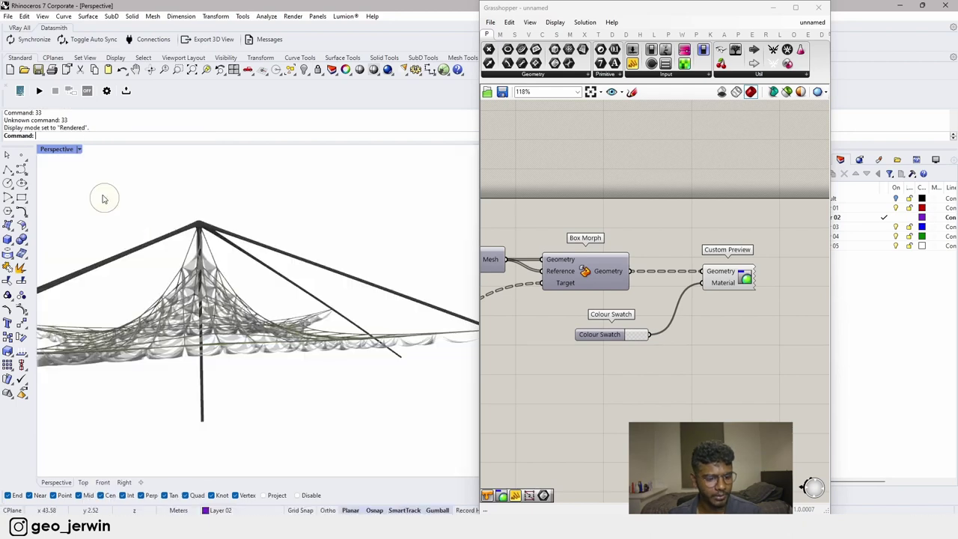
mouse_move(247, 315)
right_mouse_down()
mouse_move(257, 321)
mouse_move(203, 325)
mouse_move(191, 358)
mouse_move(118, 318)
right_mouse_up()
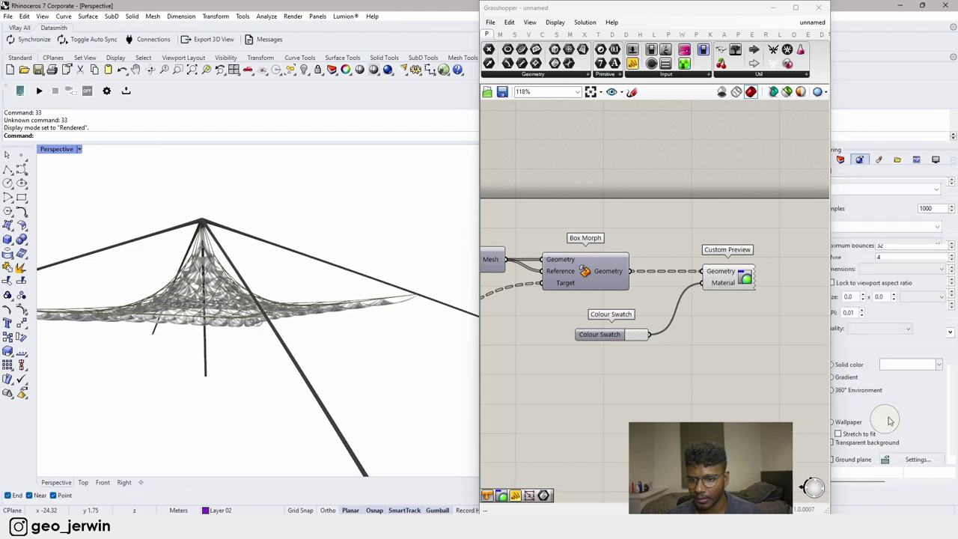
Step: Enable the ground plane in the rendering settings and view the canopy with its shadow on the ground
left_click(833, 420)
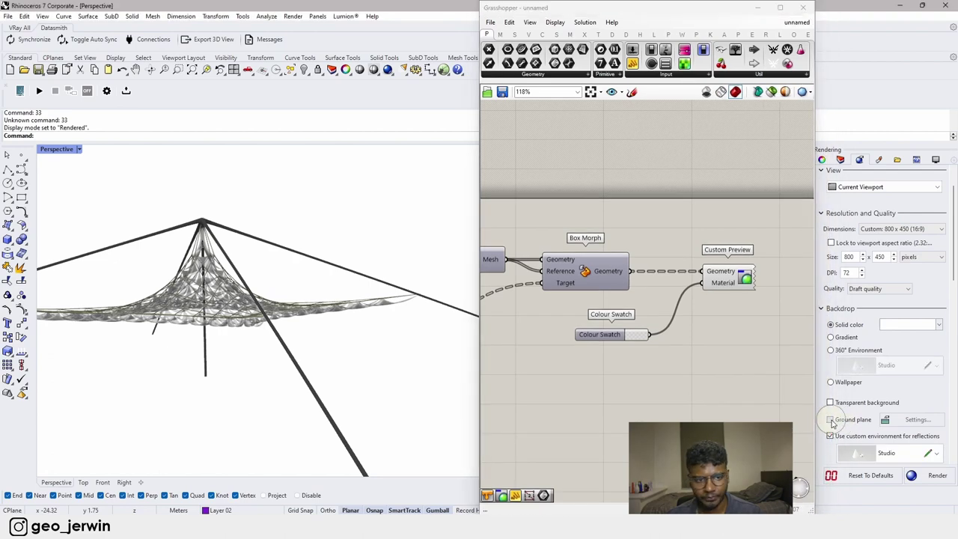
scroll(315, 354, "down", 3)
right_click_drag(351, 358, 282, 283)
scroll(252, 289, "up", 5)
scroll(252, 289, "down", 4)
scroll(254, 280, "down", 5)
Step: Pause the BouncySolver by setting its Boolean Toggle to False, and view the whole canopy structure
scroll(578, 287, "down", 4)
right_click_drag(578, 289, 684, 293)
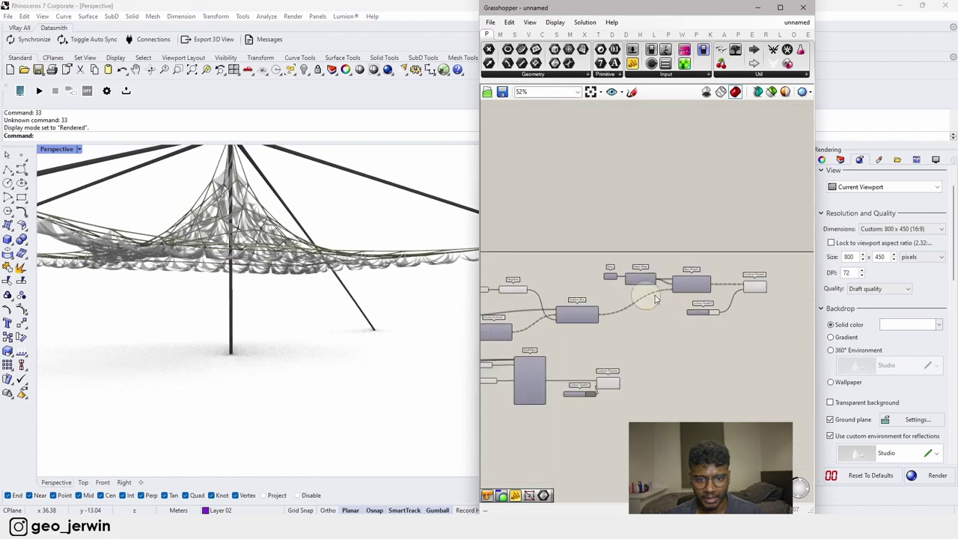
scroll(531, 323, "up", 4)
right_click_drag(532, 326, 756, 327)
right_click_drag(494, 331, 753, 321)
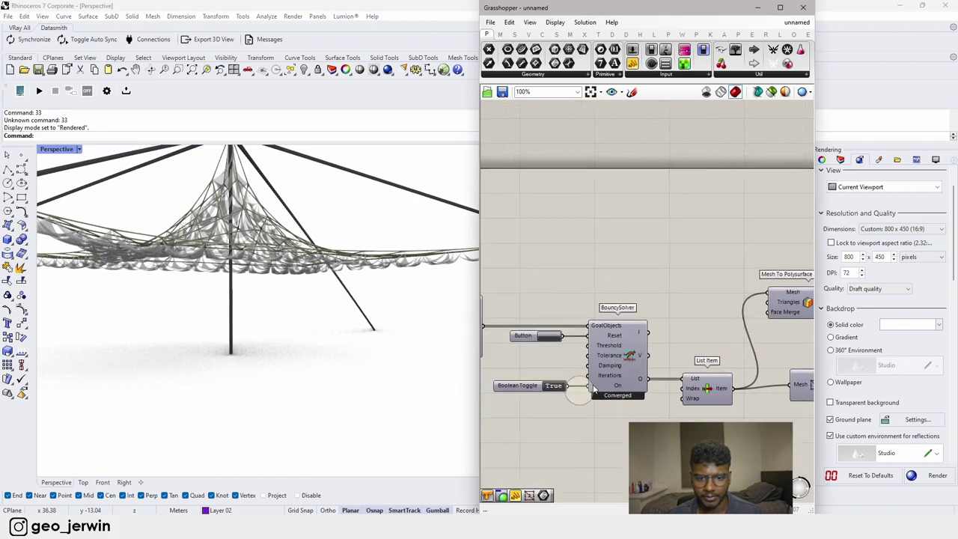
scroll(549, 393, "up", 1)
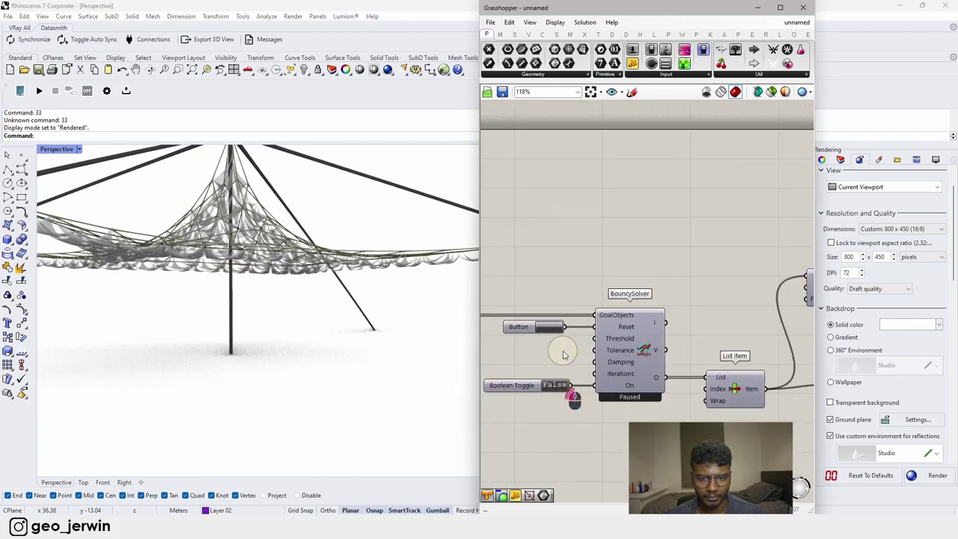
scroll(364, 293, "down", 6)
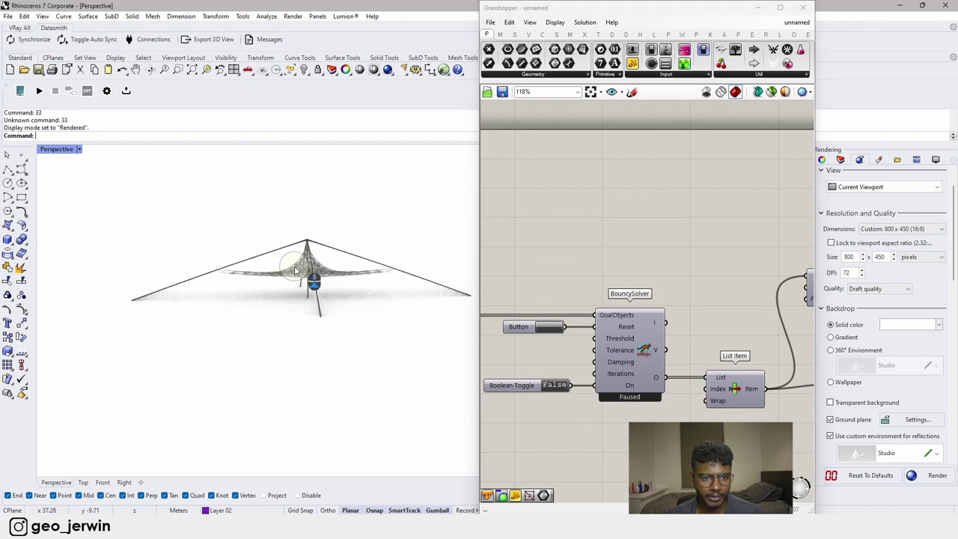
right_click_drag(296, 270, 367, 267)
Step: Restart the BouncySolver by setting its Boolean Toggle to True
right_click_drag(606, 284, 661, 275)
scroll(665, 351, "up", 2)
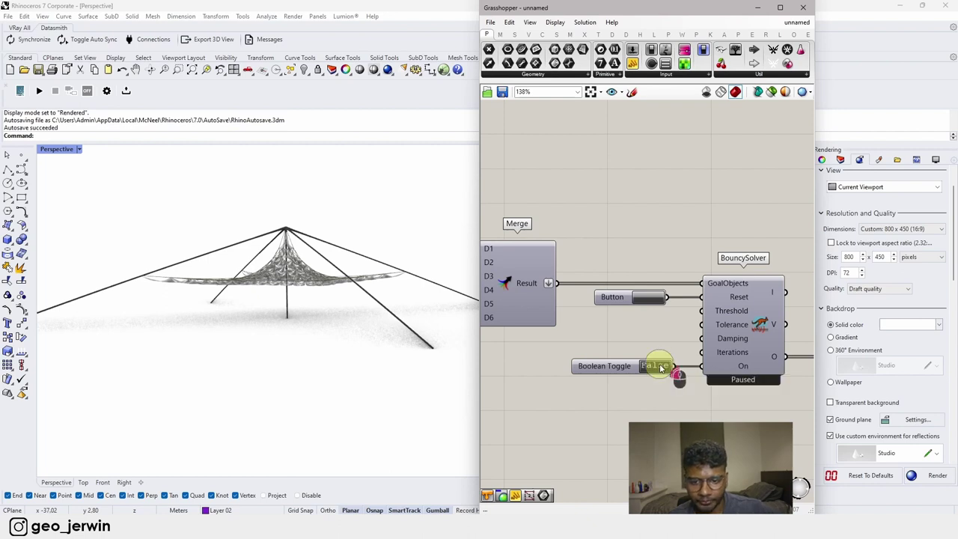
double_click(660, 365)
Step: Disable the List Item component that follows BouncySolver
scroll(684, 400, "down", 2)
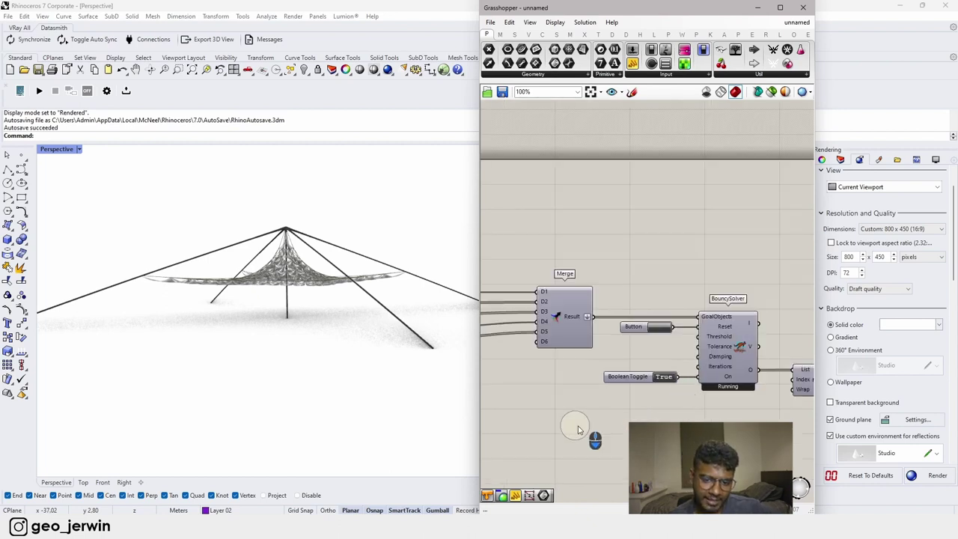
scroll(566, 427, "down", 5)
right_click_drag(647, 398, 766, 381)
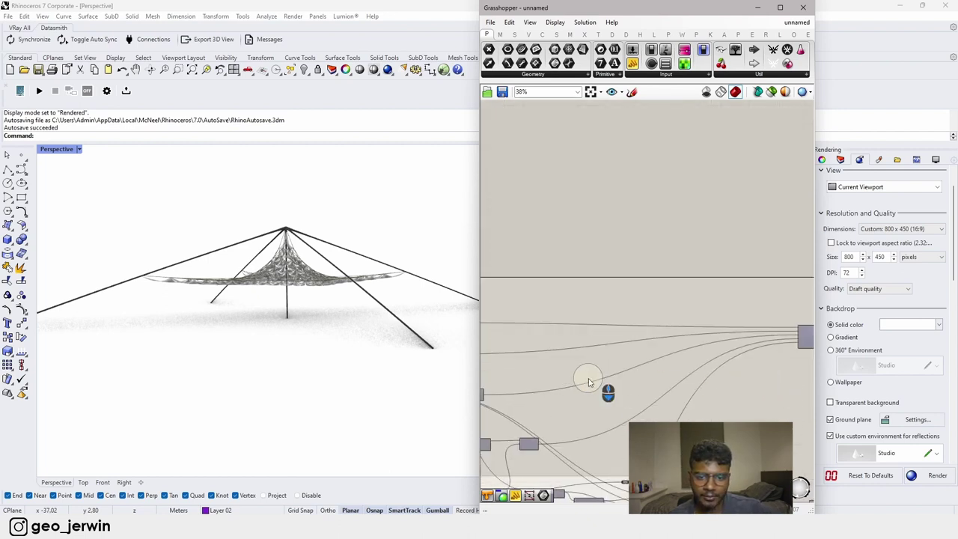
scroll(588, 382, "down", 4)
right_click_drag(622, 379, 554, 383)
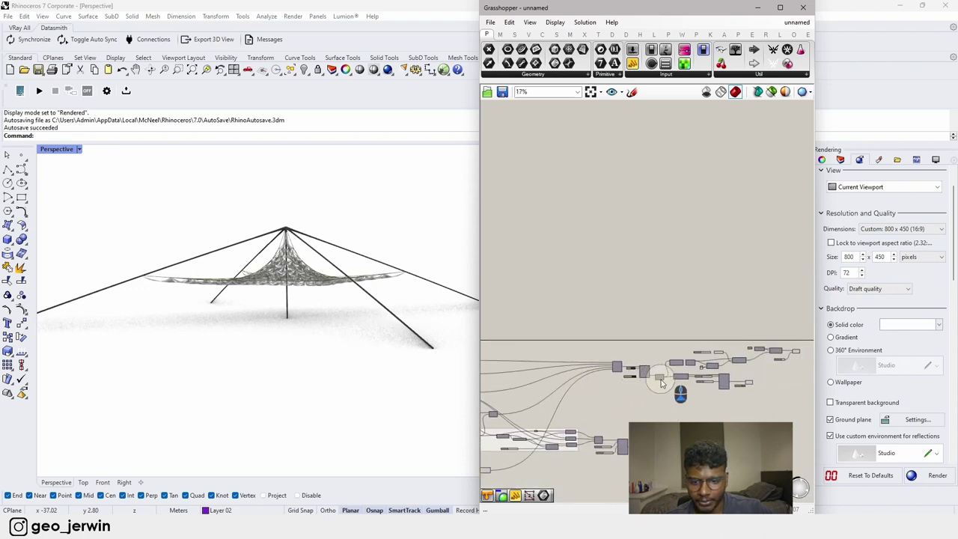
scroll(662, 382, "up", 12)
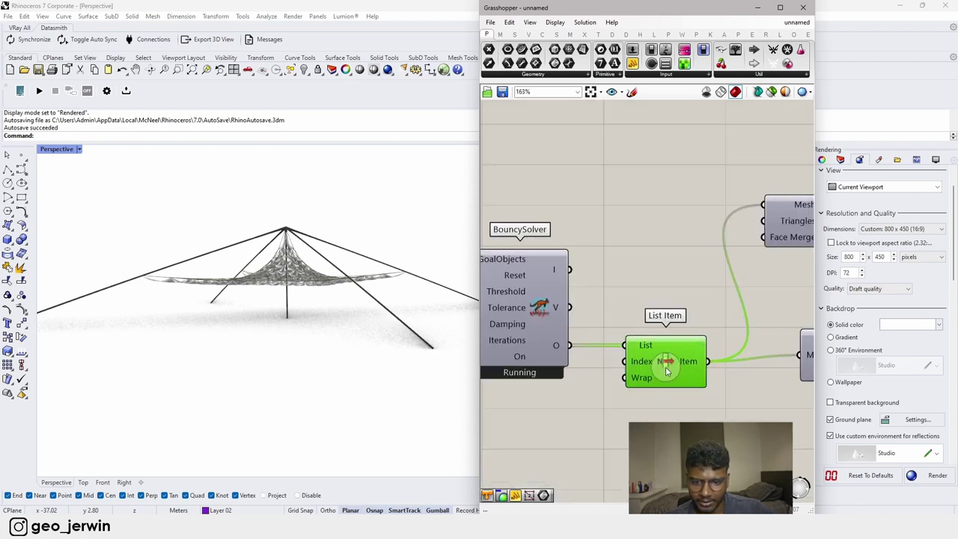
scroll(665, 363, "down", 1)
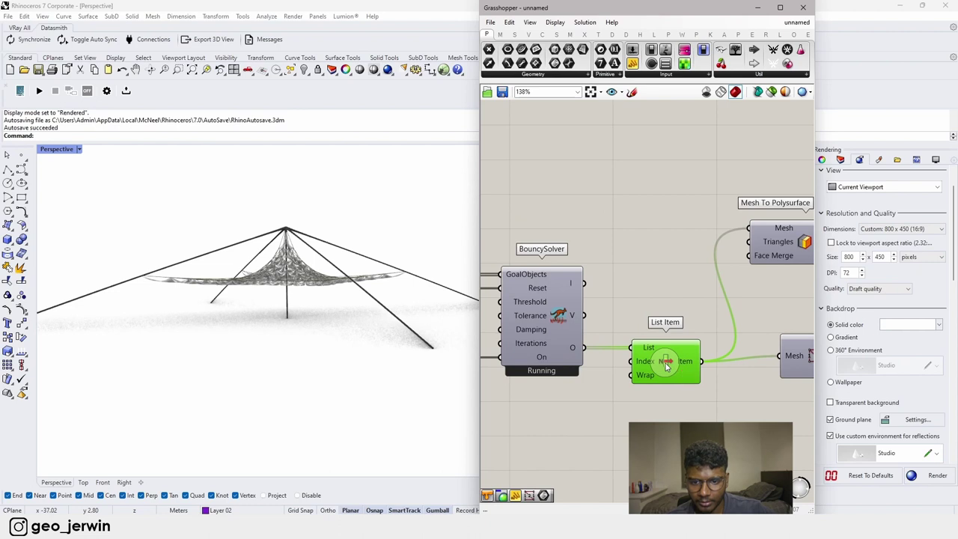
middle_click(665, 363)
left_click(687, 309)
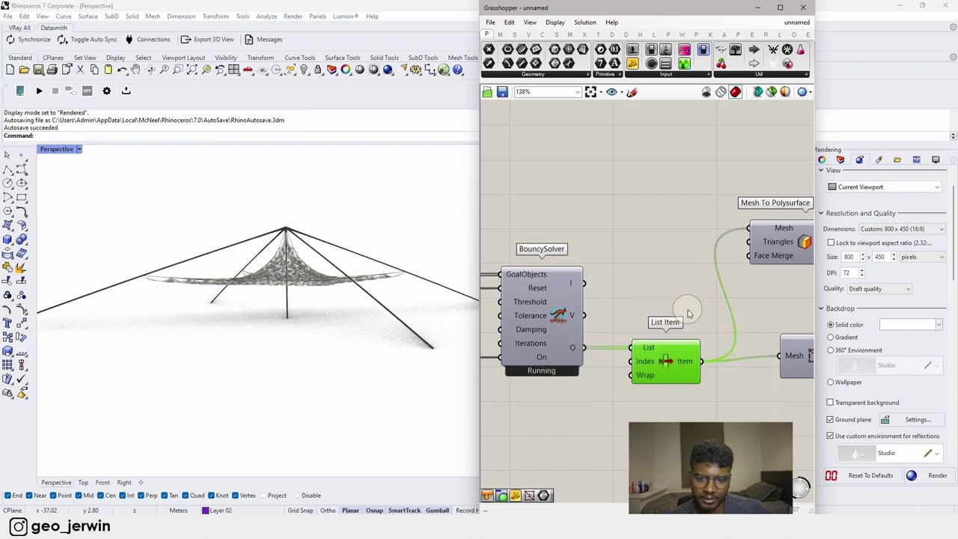
middle_click(668, 371)
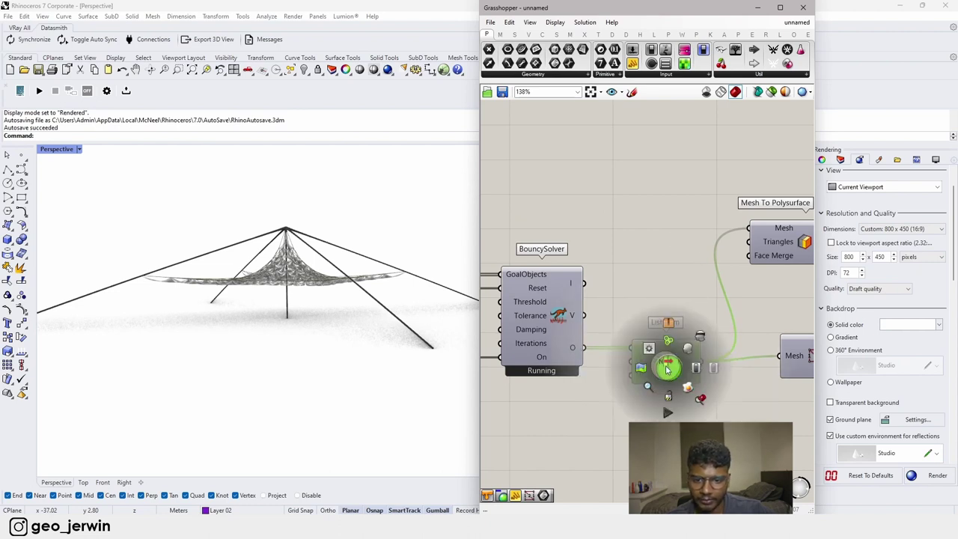
left_click(713, 370)
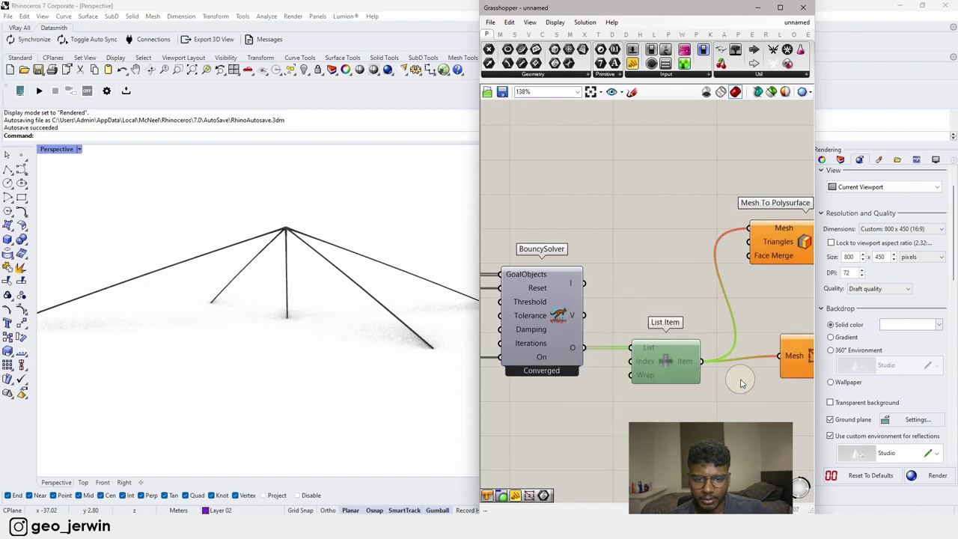
Step: Turn on the preview of the BouncySolver component
left_click(560, 317)
scroll(561, 320, "down", 1)
middle_click(554, 318)
left_click(570, 303)
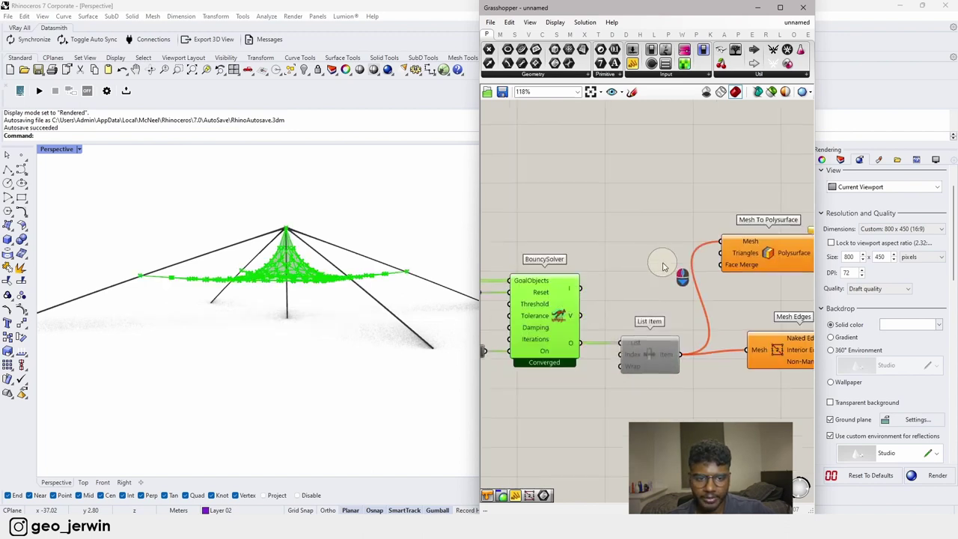
scroll(663, 263, "down", 6)
scroll(709, 292, "up", 8)
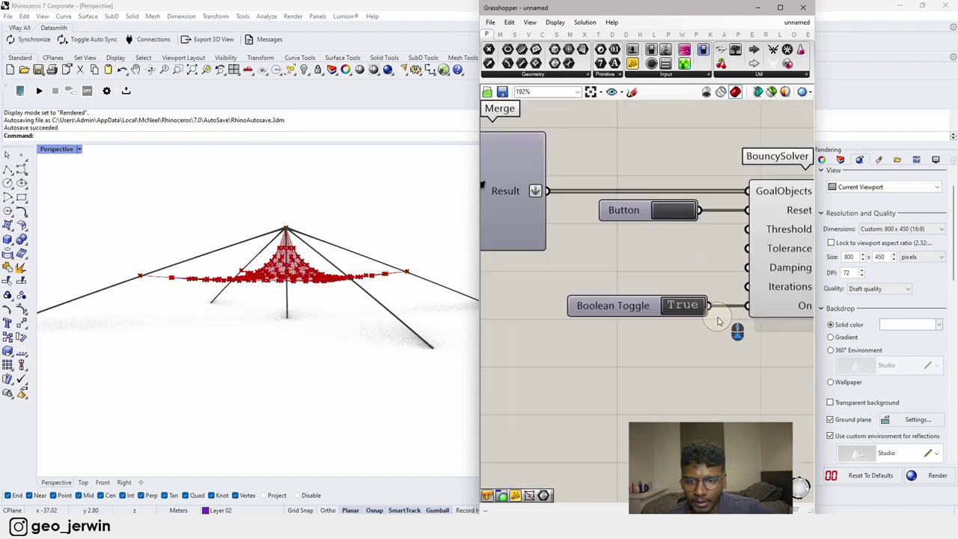
Step: Set the Number Slider feeding the LengthFactor of EdgeLengths to 1.0 and view the relaxed canopy
scroll(719, 322, "down", 3)
right_click_drag(542, 333, 733, 338)
scroll(733, 338, "down", 5)
scroll(615, 364, "up", 6)
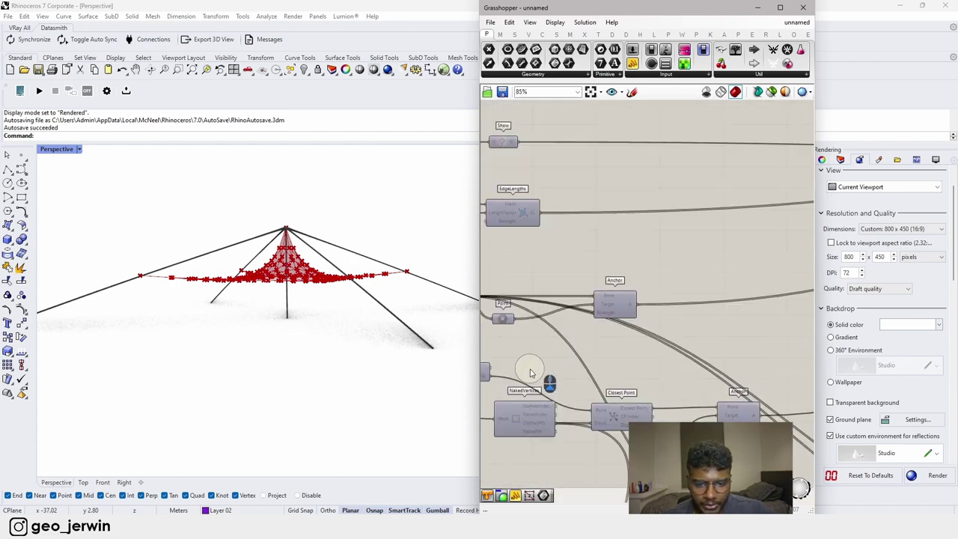
right_click_drag(627, 338, 640, 396)
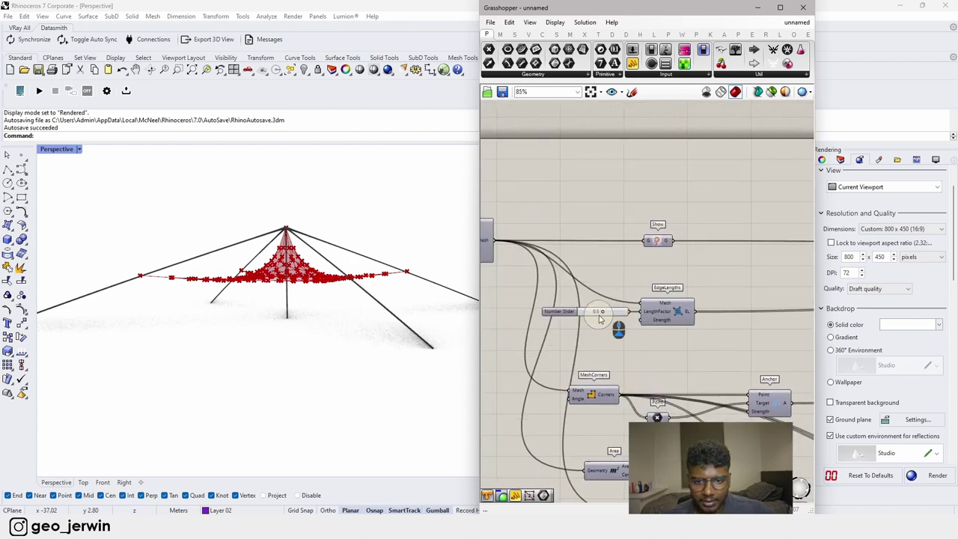
scroll(602, 313, "up", 4)
left_click_drag(628, 311, 665, 323)
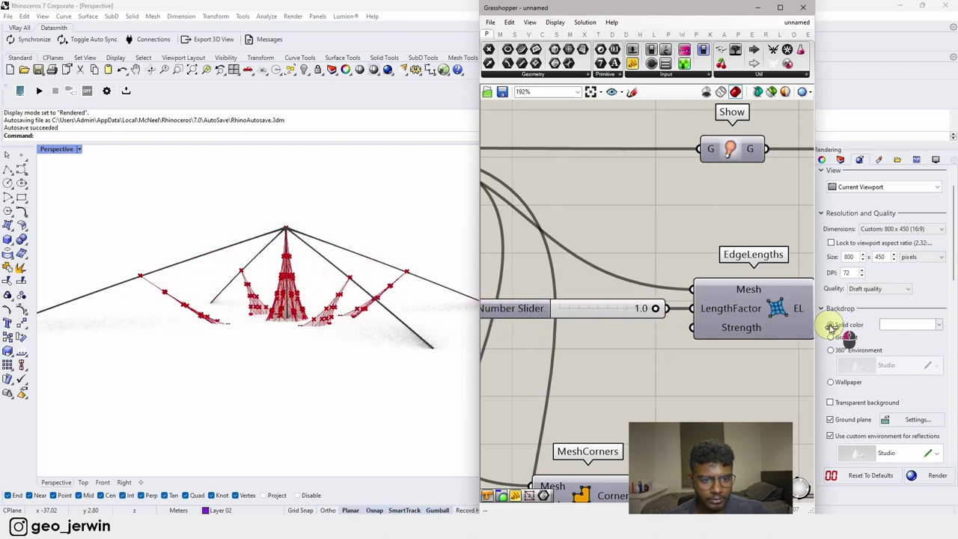
right_click_drag(250, 292, 337, 274)
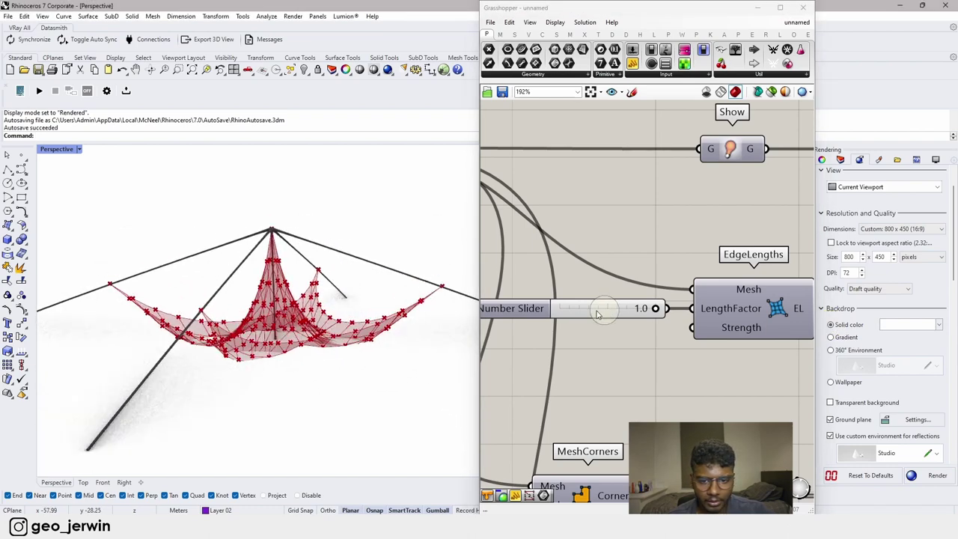
left_click_drag(656, 309, 810, 308)
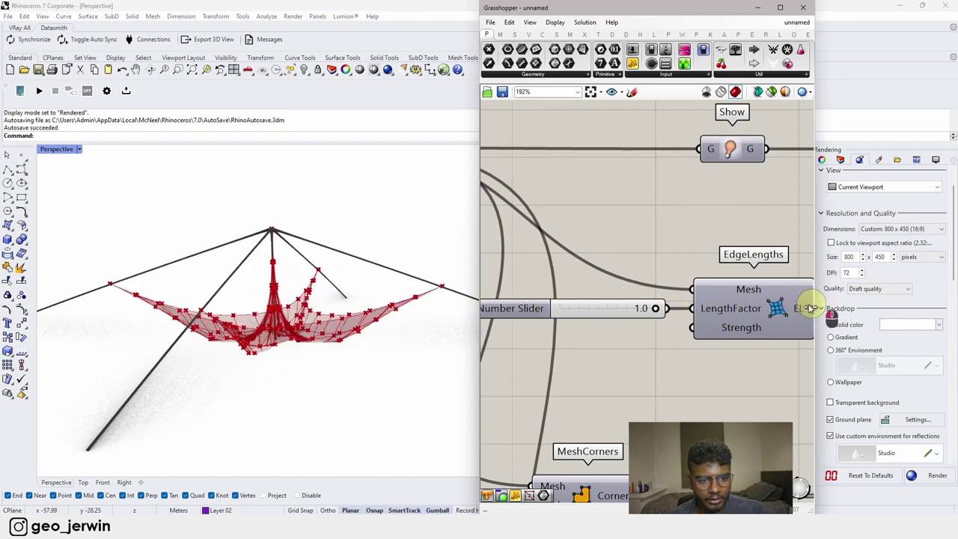
Step: Try LengthFactor values of 0.8, 0.0 and 0.6 on the EdgeLengths slider and compare the canopy shapes
mouse_move(655, 309)
left_mouse_down()
mouse_move(588, 310)
mouse_move(647, 311)
left_mouse_up()
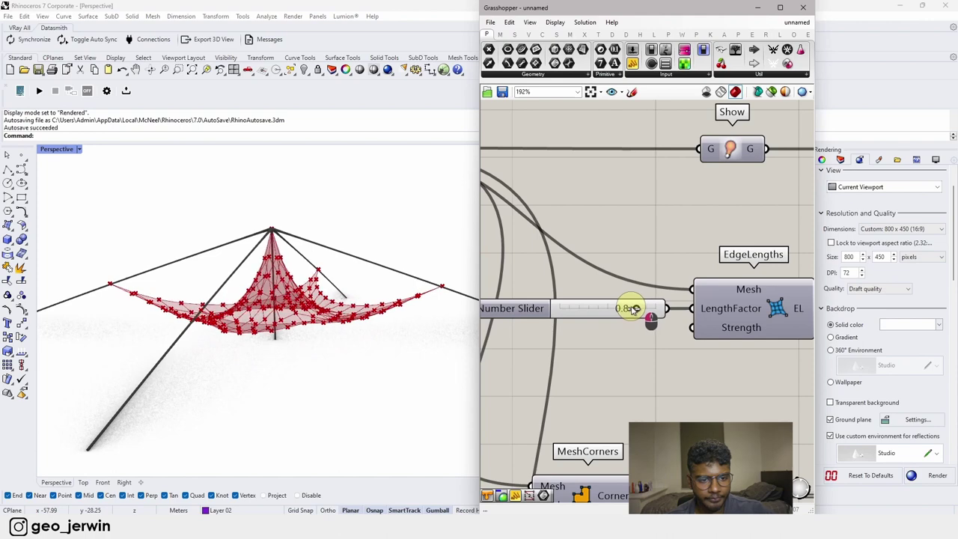
left_click_drag(579, 309, 527, 309)
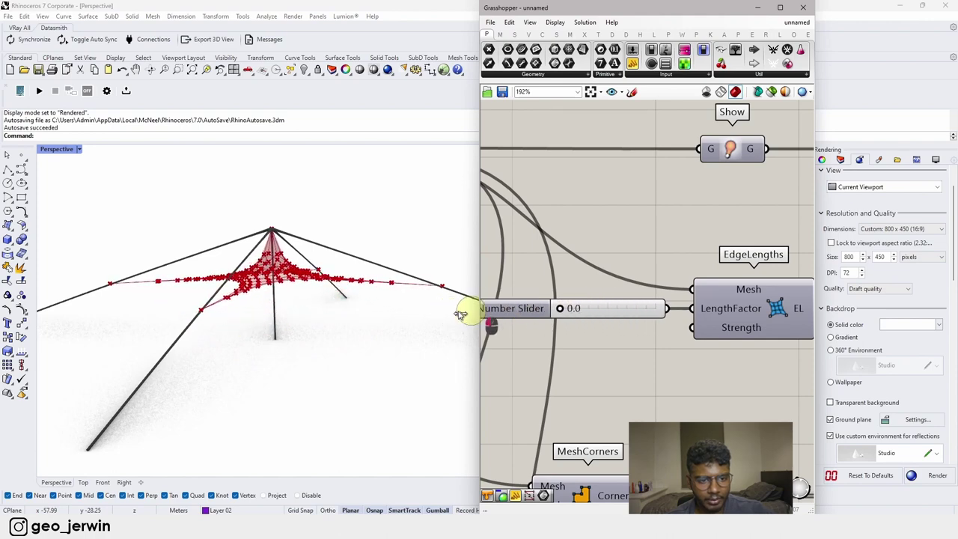
mouse_move(603, 310)
left_mouse_down()
mouse_move(669, 308)
mouse_move(615, 315)
left_mouse_up()
left_click(304, 342)
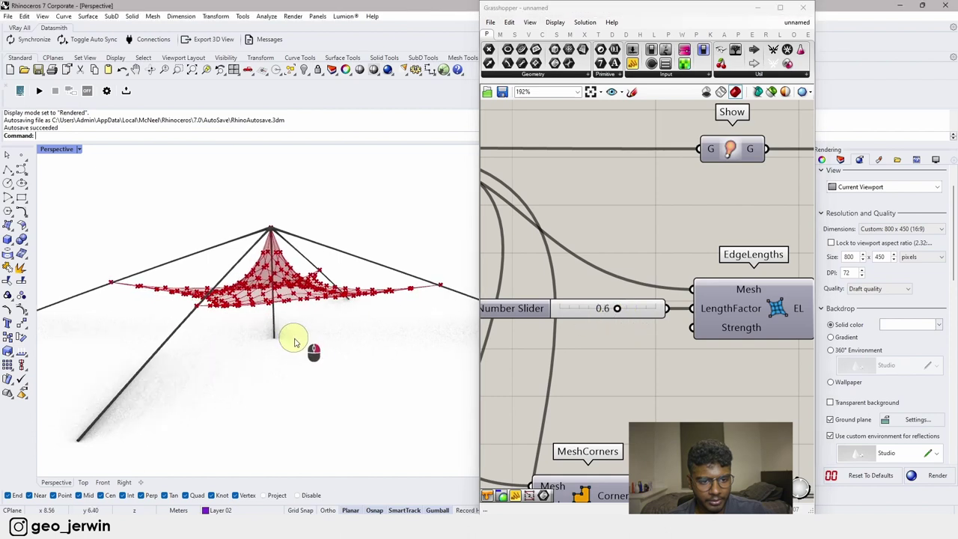
right_click_drag(270, 322, 278, 299)
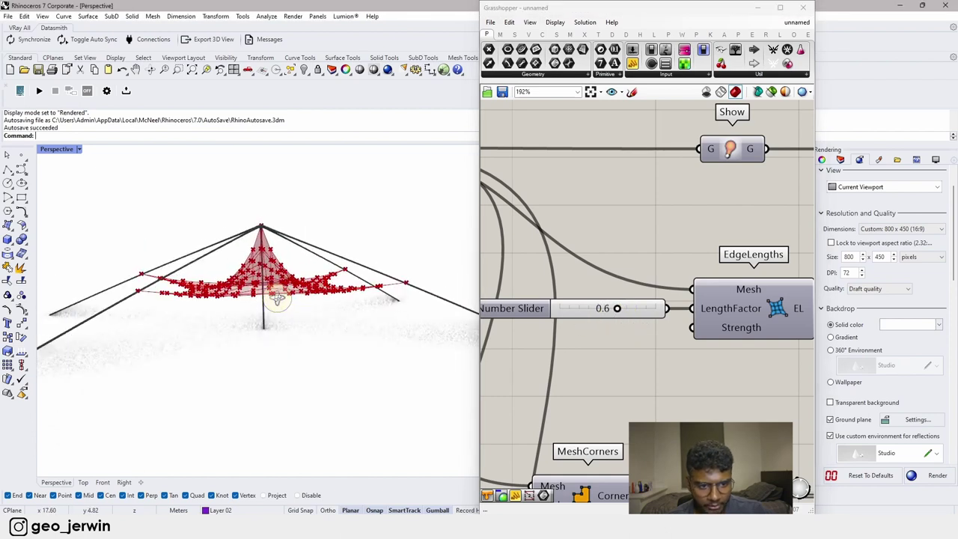
Step: Set the LengthFactor slider of EdgeLengths to 0.8, and check the Load component's weighting slider
left_click_drag(616, 308, 627, 309)
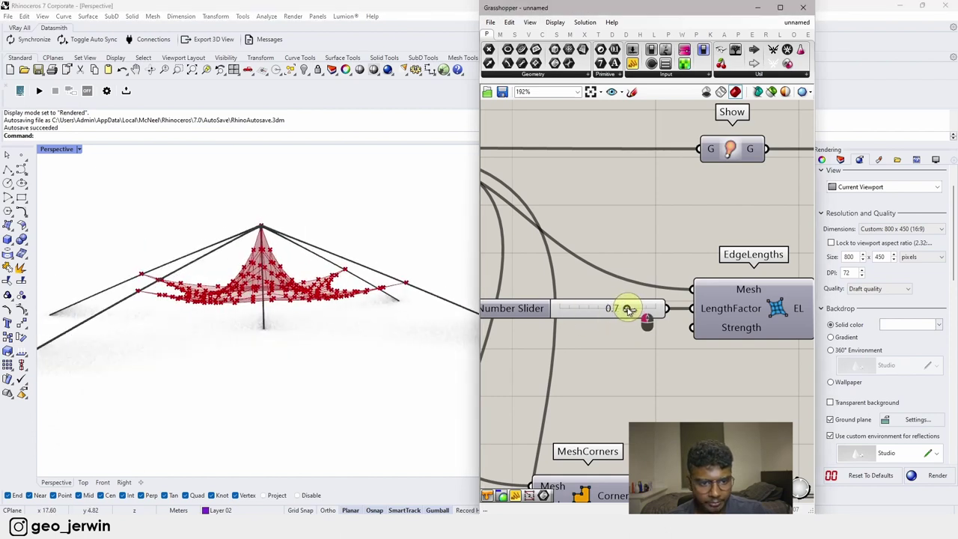
scroll(683, 367, "down", 6)
right_click_drag(697, 389, 644, 203)
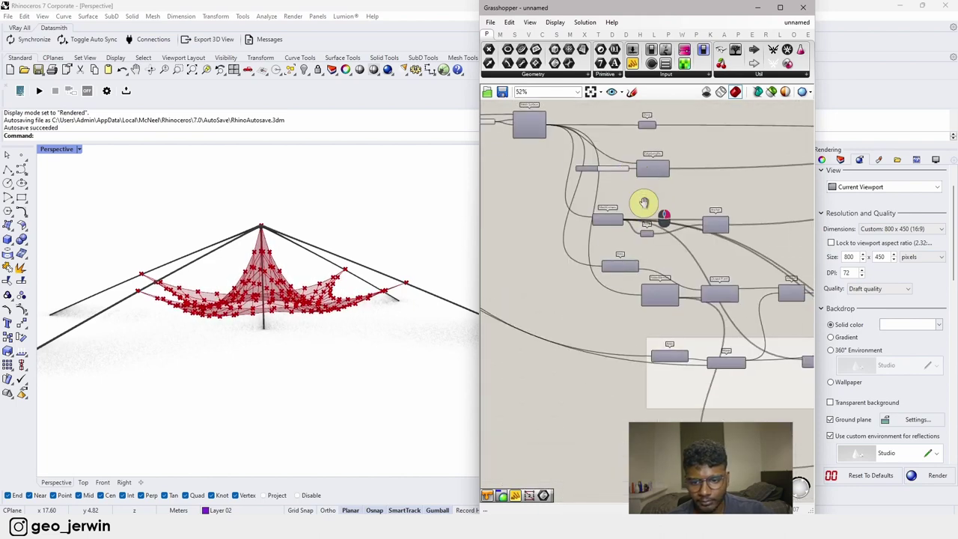
right_click_drag(653, 369, 585, 295)
scroll(661, 408, "up", 5)
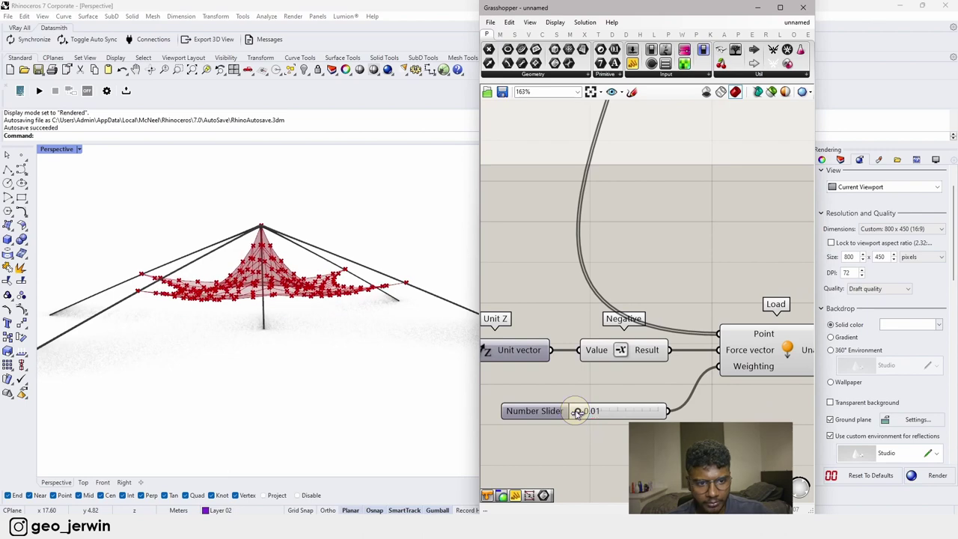
scroll(615, 324, "down", 5)
right_click_drag(604, 241, 594, 355)
right_click_drag(570, 223, 636, 413)
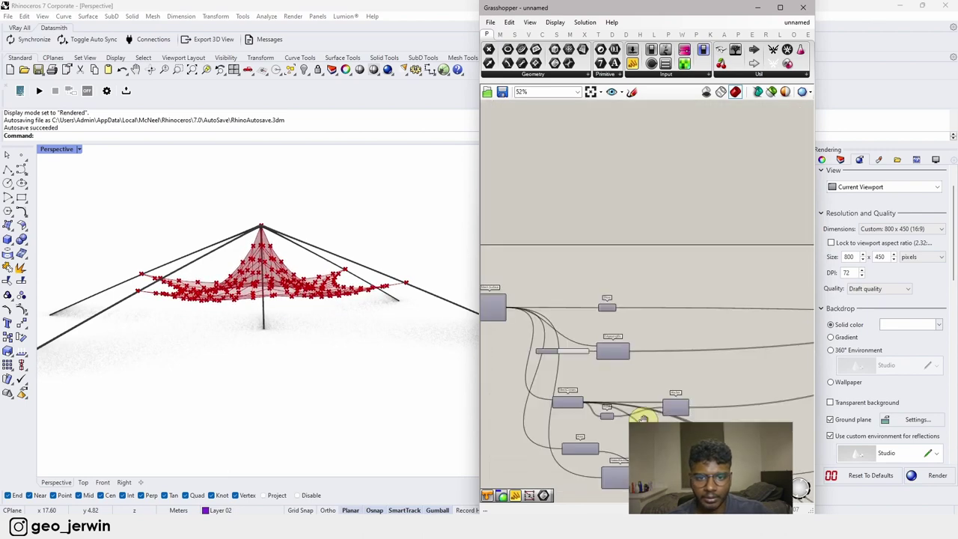
scroll(611, 349, "up", 5)
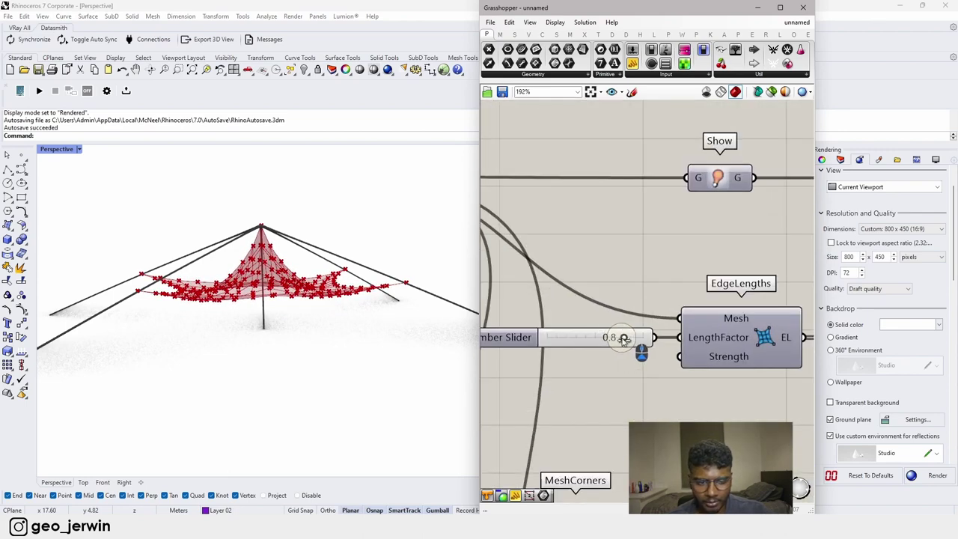
Step: Edit the LengthFactor slider to a maximum of 0.8 with two decimal digits, keeping its value at 0.80
mouse_move(292, 328)
right_mouse_down()
mouse_move(288, 315)
mouse_move(287, 342)
right_mouse_up()
right_click_drag(613, 350, 671, 374)
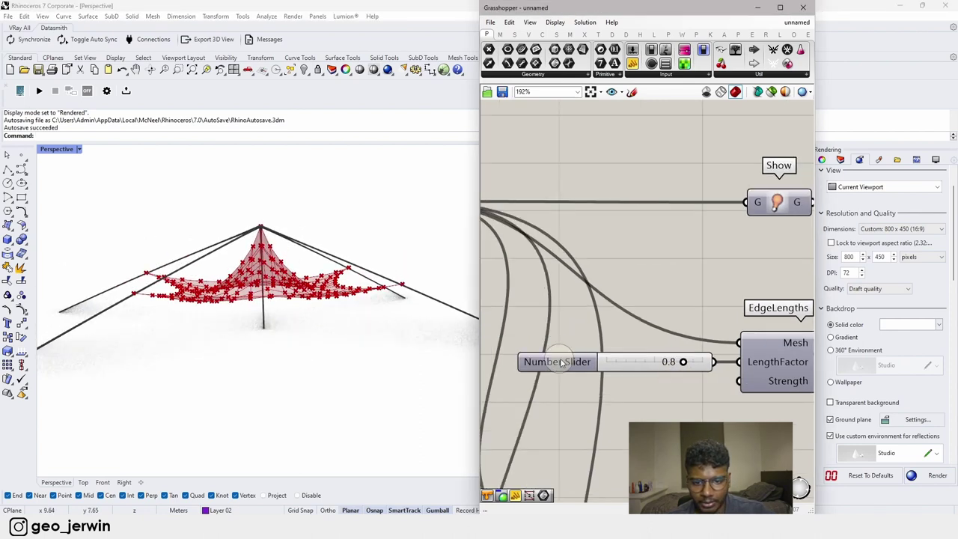
left_click(551, 364)
double_click(551, 363)
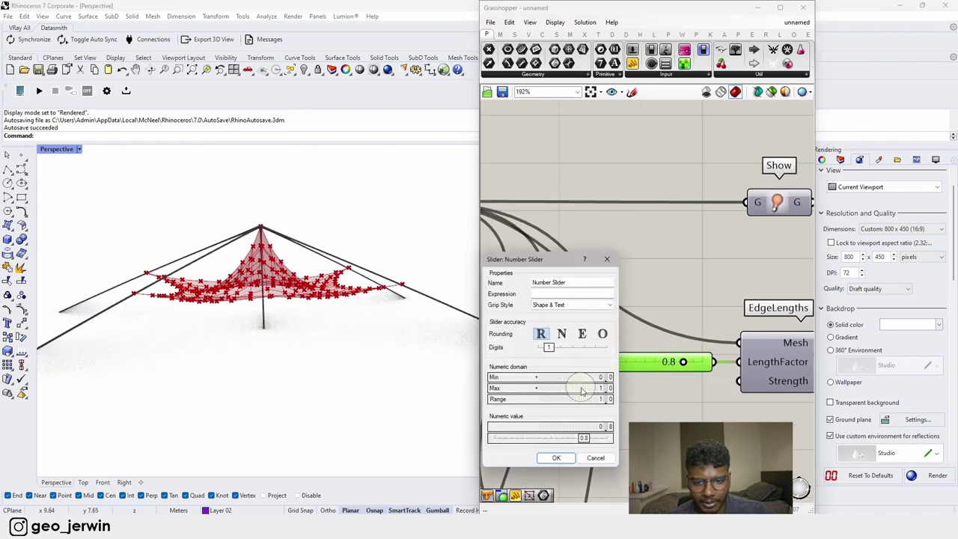
type("8")
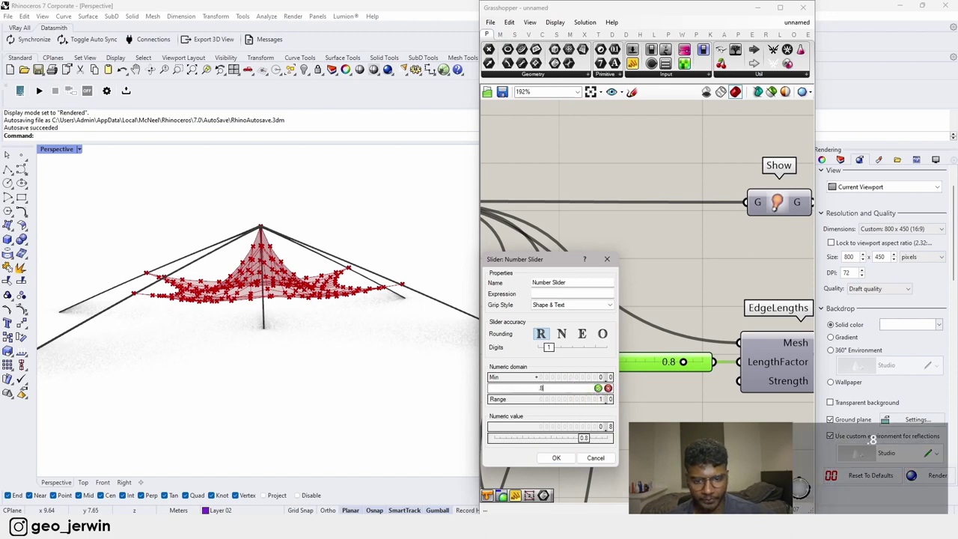
left_click_drag(547, 345, 563, 348)
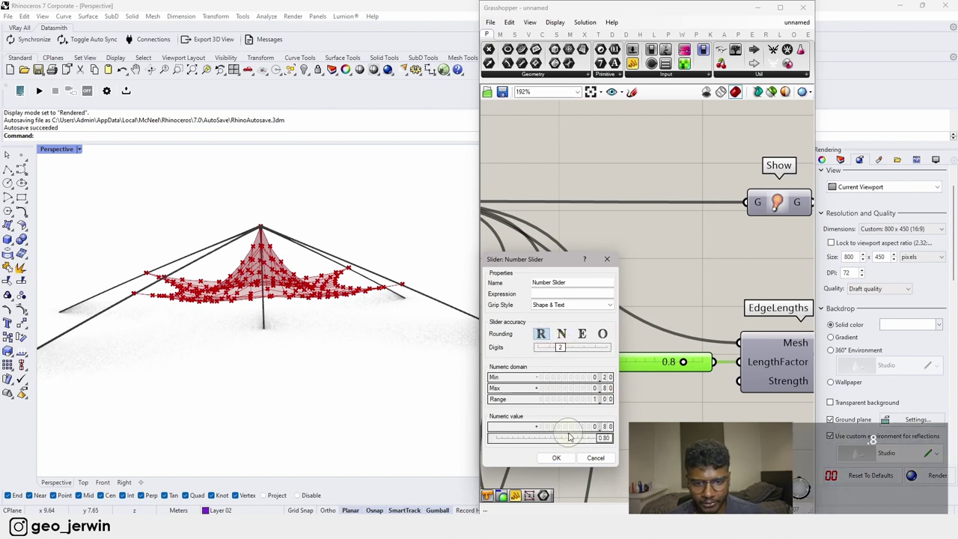
left_click(557, 458)
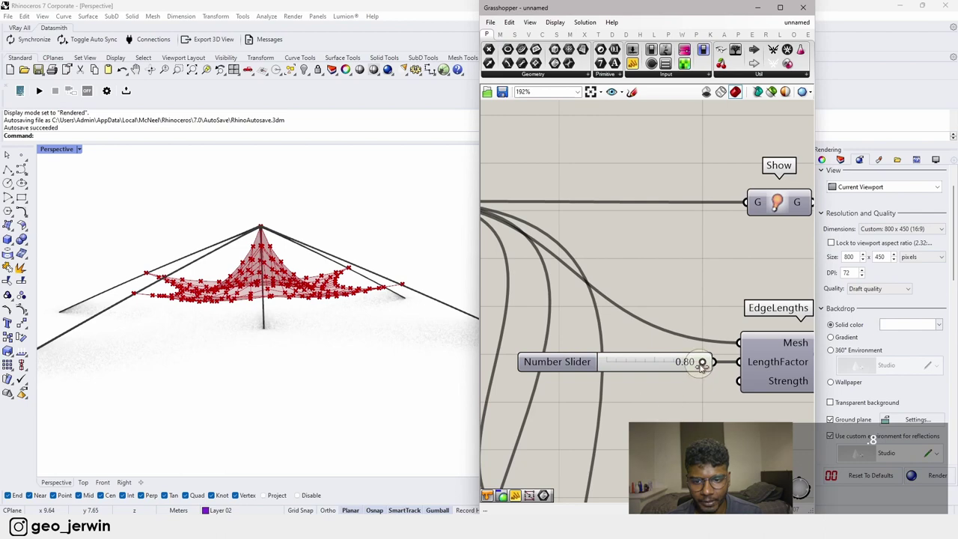
left_click_drag(655, 362, 783, 391)
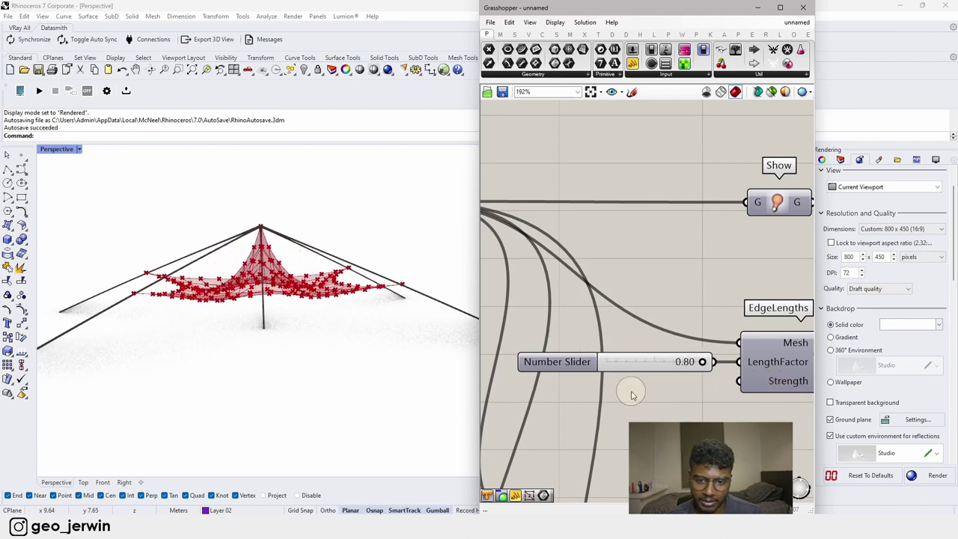
Step: Review the Load weighting slider and group the LengthFactor Number Slider of EdgeLengths
scroll(626, 389, "down", 5)
right_click_drag(680, 365, 678, 250)
scroll(645, 322, "up", 3)
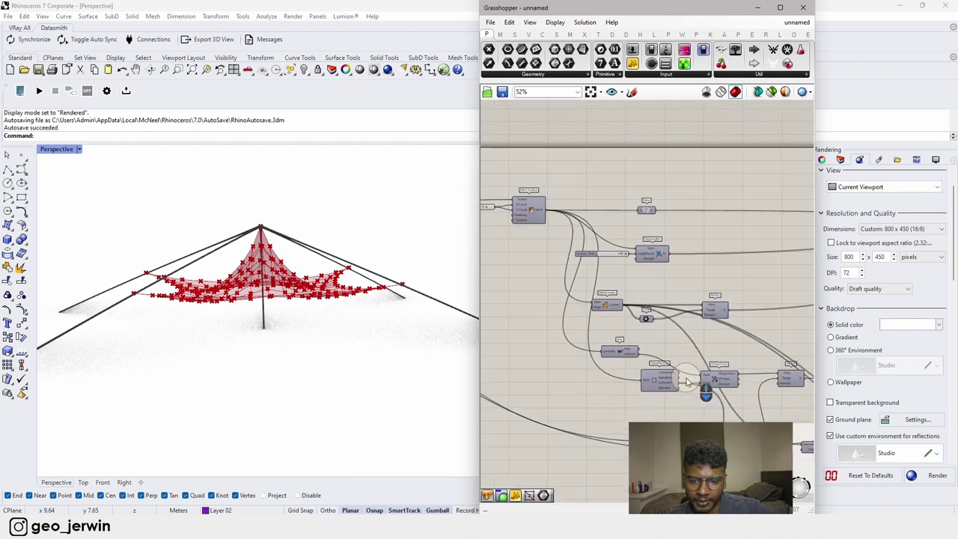
scroll(666, 472, "up", 2)
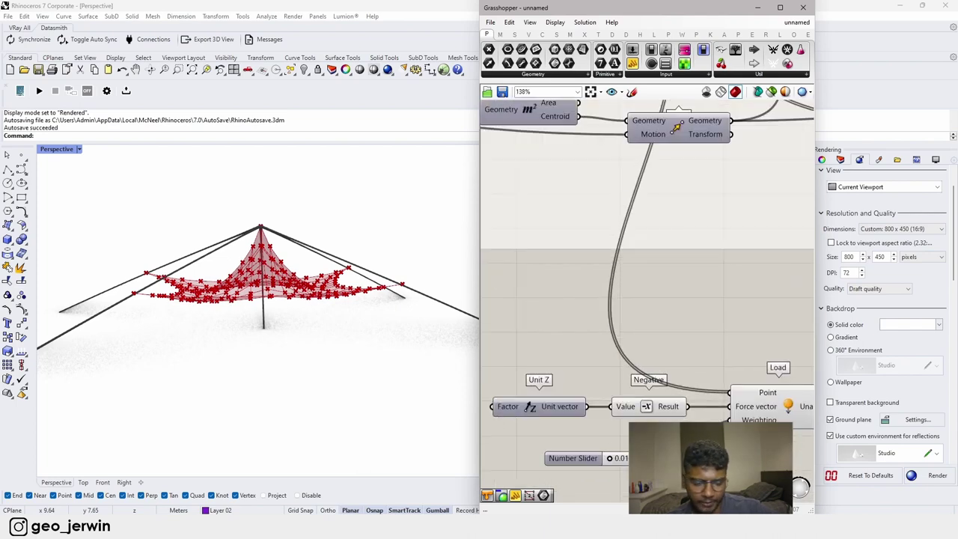
scroll(621, 275, "down", 4)
right_click_drag(630, 230, 675, 392)
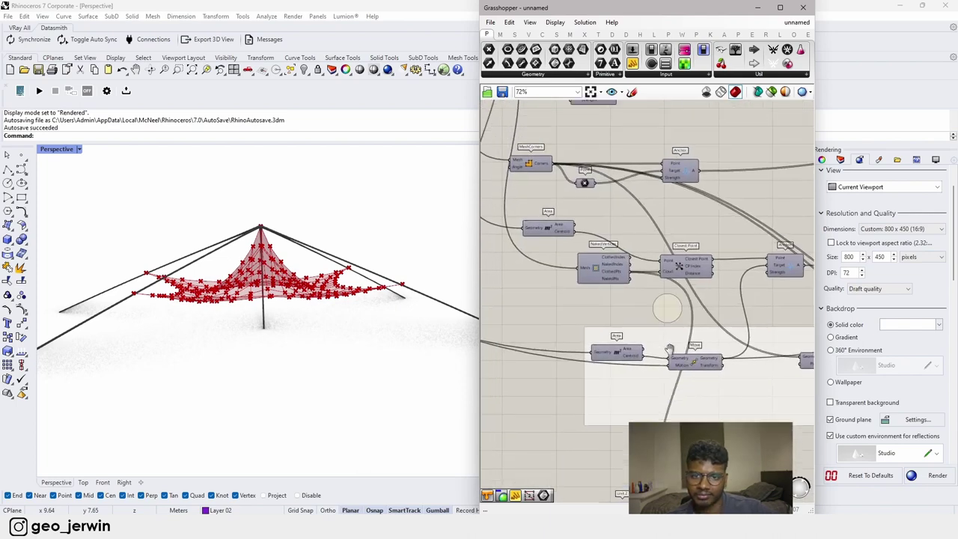
right_click_drag(656, 192, 661, 337)
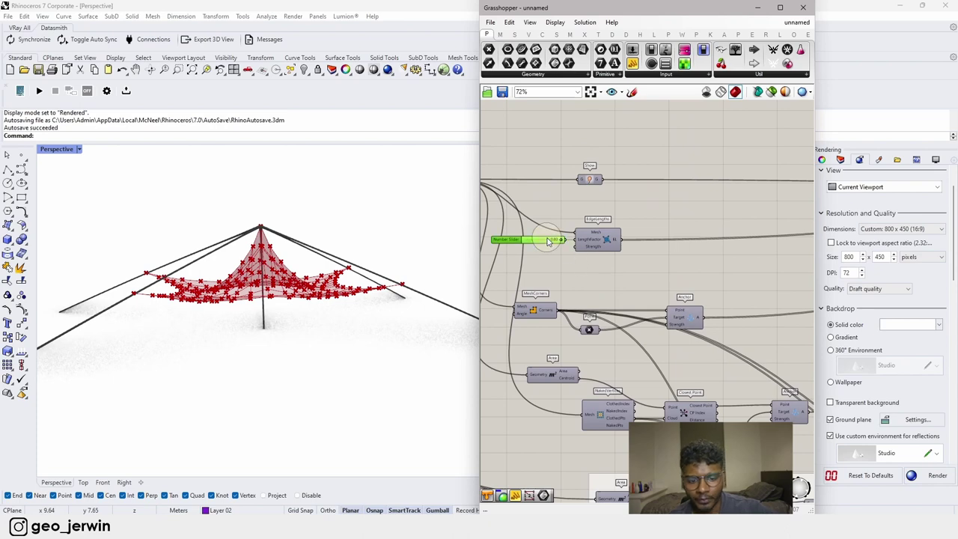
key("ctrl+g")
Step: Add a Kangaroo ZombieSolver component to the canvas directly above BouncySolver
scroll(638, 280, "down", 5)
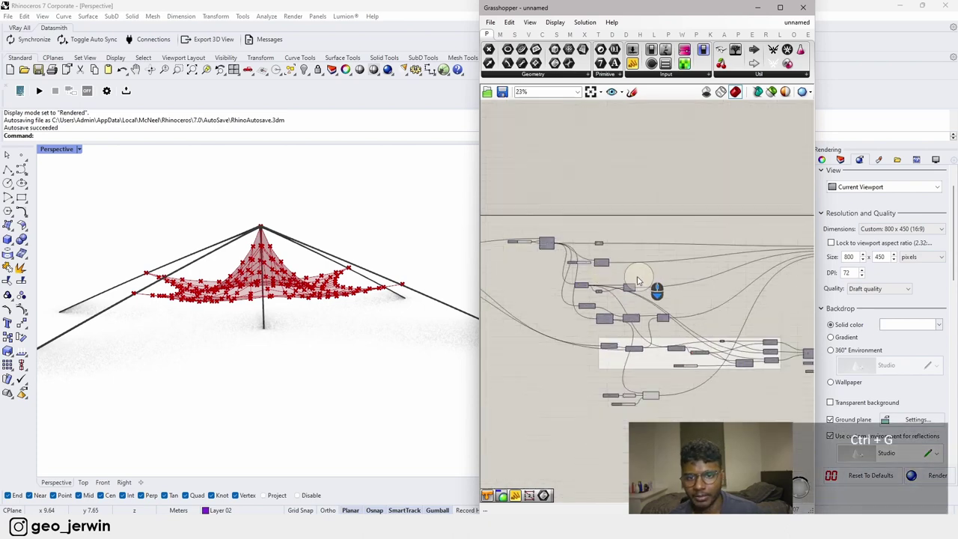
scroll(725, 285, "up", 6)
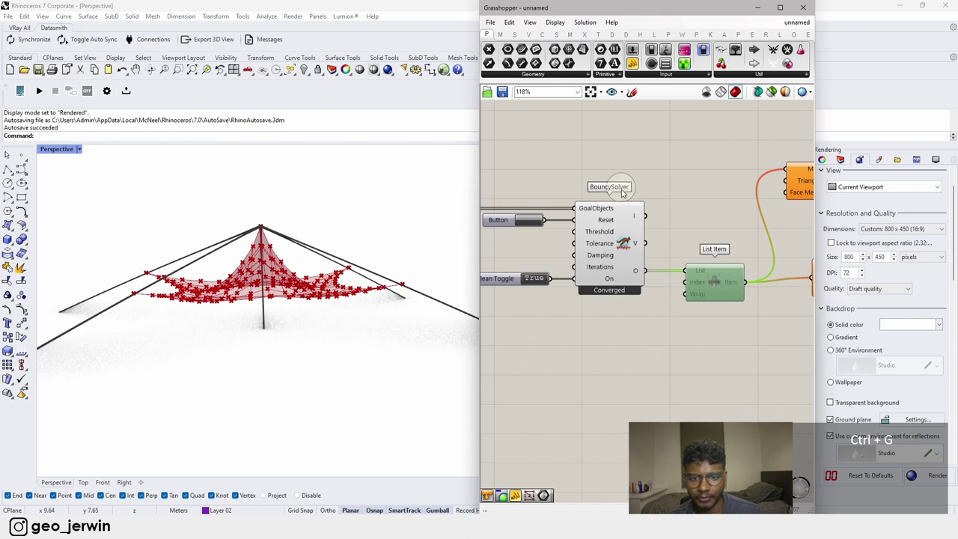
right_click_drag(610, 331, 705, 382)
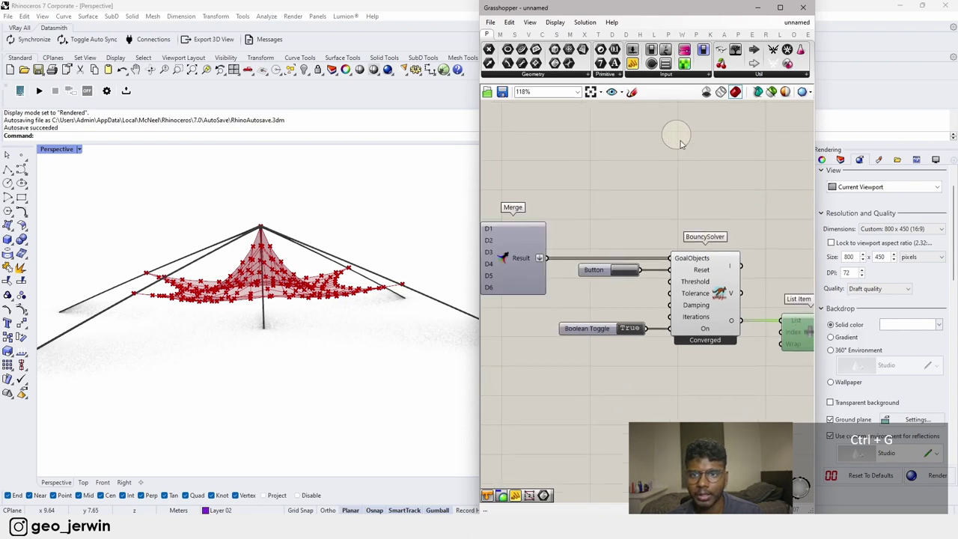
left_click(709, 35)
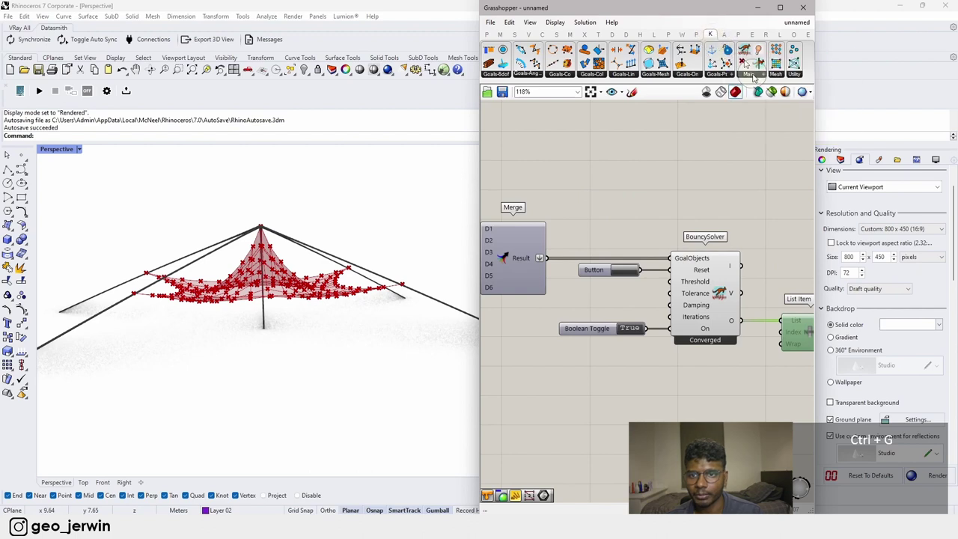
left_click(748, 74)
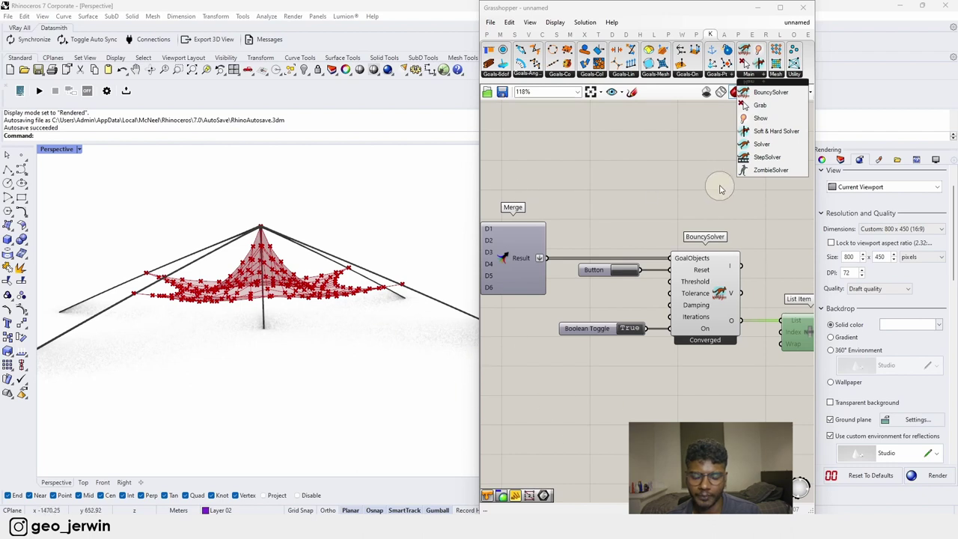
left_click(782, 170)
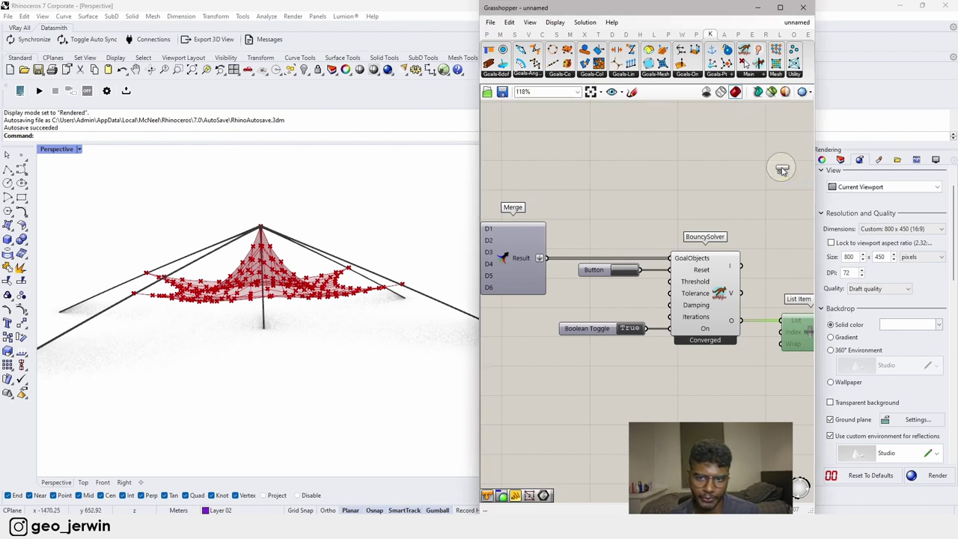
left_click(706, 188)
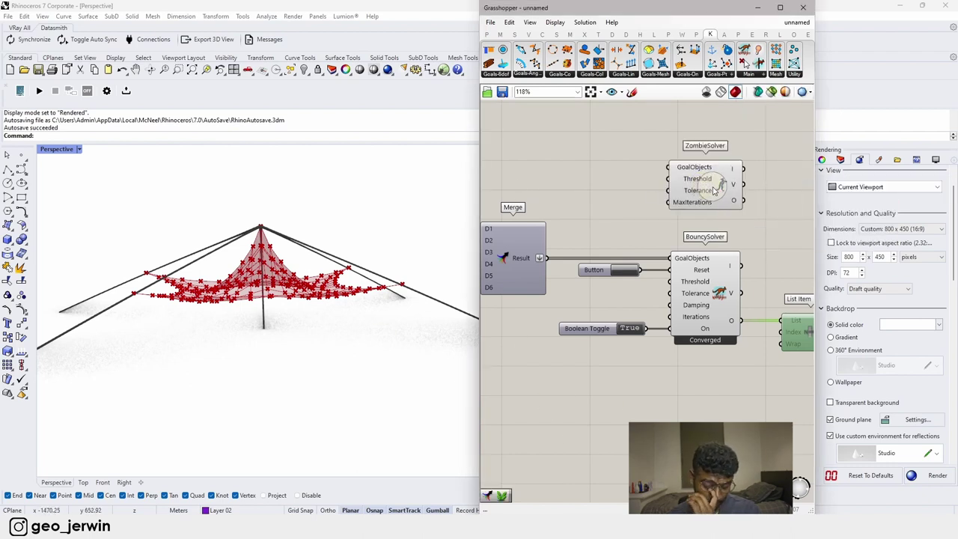
Step: Deselect everything and lock the Grasshopper solver before rewiring the definition
left_click(594, 191)
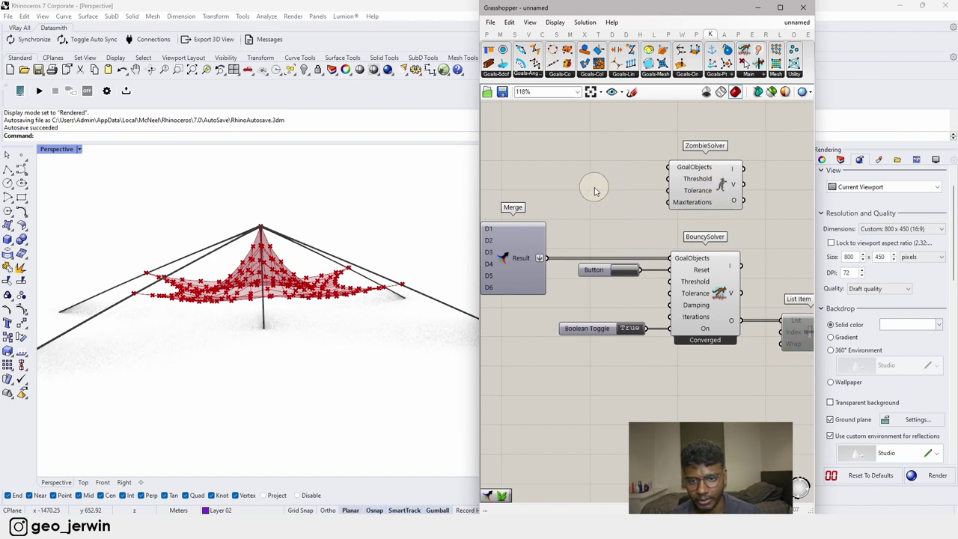
middle_click(594, 191)
left_click(594, 215)
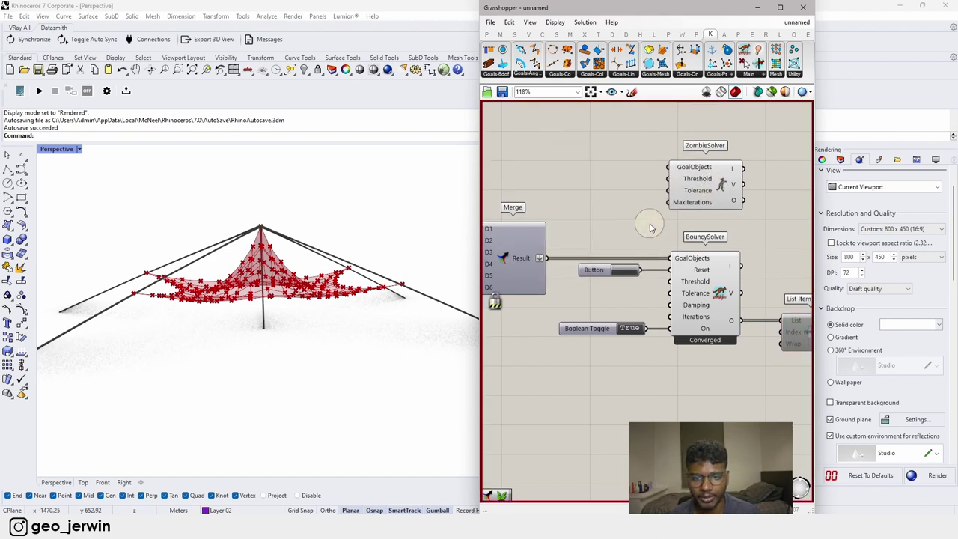
Step: Transfer the GoalObjects input wire and the O output wire to List Item from BouncySolver to ZombieSolver
left_click_drag(676, 262, 668, 167)
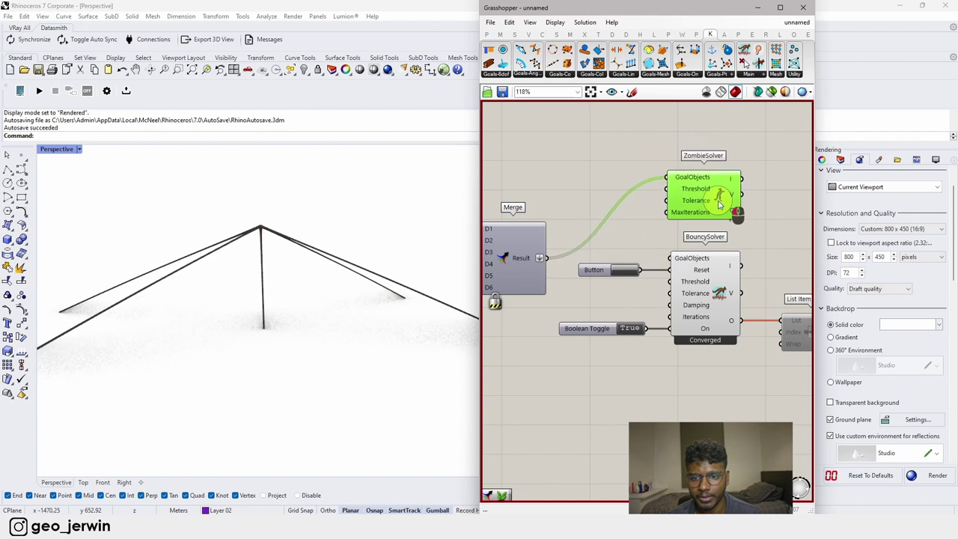
right_click_drag(744, 236, 675, 263)
left_click_drag(677, 350, 676, 238, "ctrl+shift")
Step: Delete BouncySolver together with its Button and Boolean Toggle, and enable the List Item component
left_click_drag(655, 413, 555, 286)
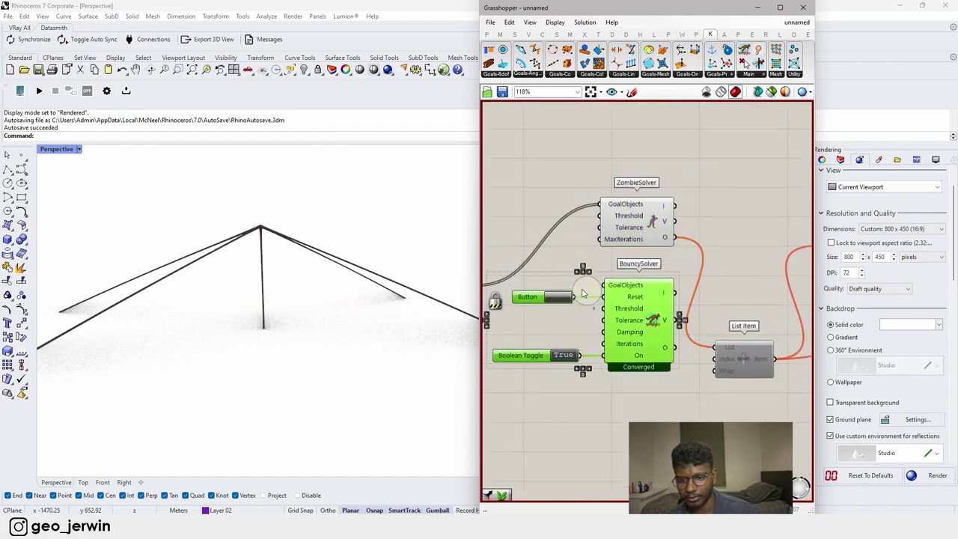
key("ctrl+Delete")
middle_click(745, 362)
left_click(759, 365)
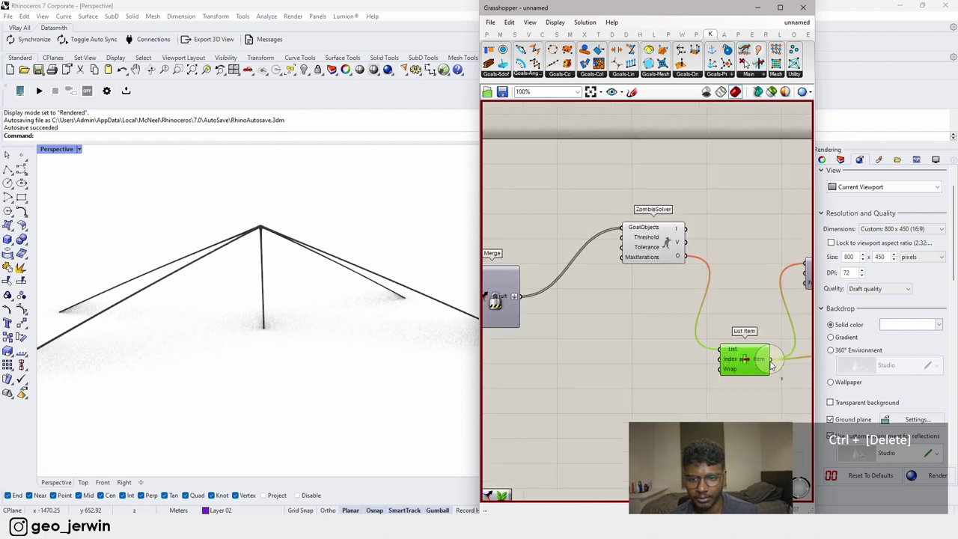
Step: Move ZombieSolver down so it sits between Merge and List Item, and turn off its preview
left_click_drag(648, 245, 643, 313)
scroll(647, 333, "down", 1)
middle_click(647, 333)
left_click(676, 305)
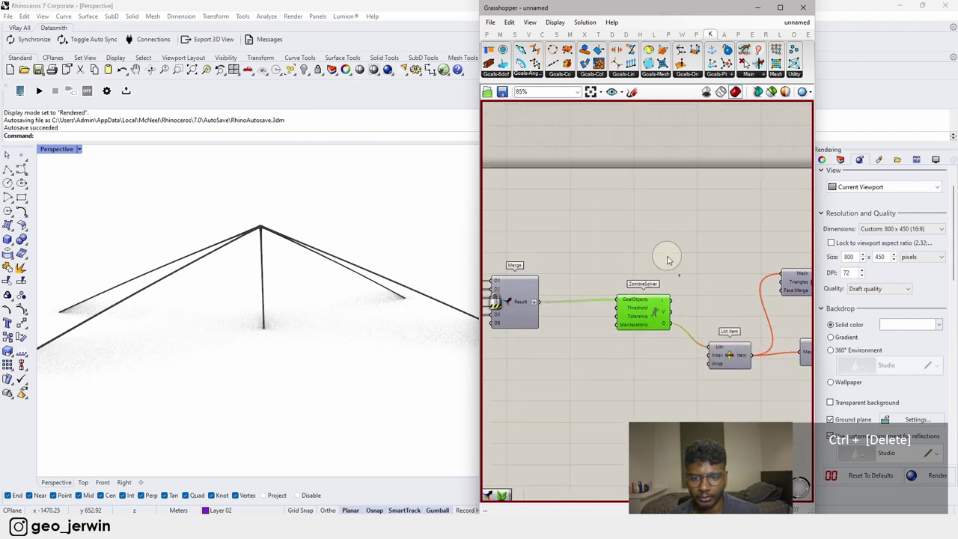
Step: Unlock the Grasshopper solver to recompute the rewired definition with ZombieSolver
middle_click(665, 255)
left_click(668, 285)
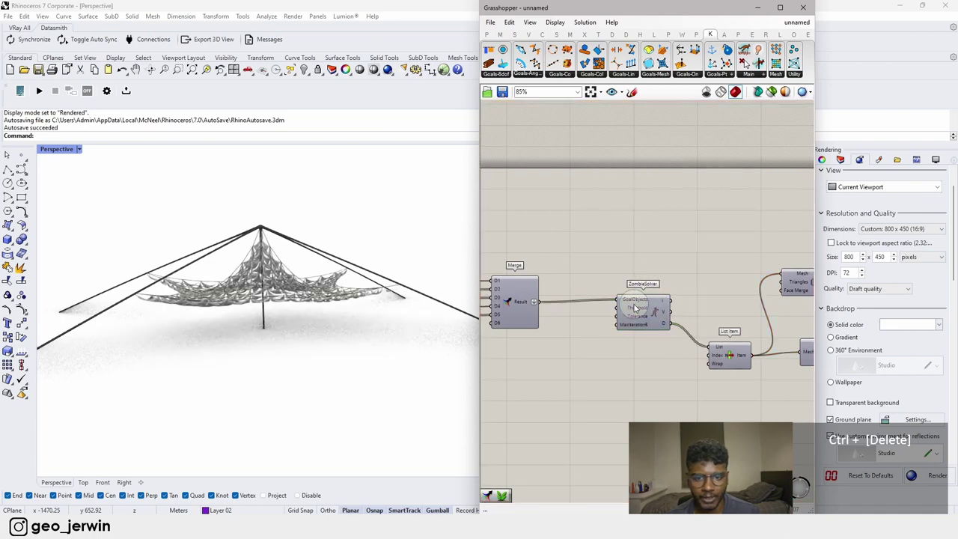
Step: Try the LengthFactor slider of EdgeLengths at -0.07 and return it to 0.80
scroll(673, 271, "down", 5)
scroll(673, 271, "up", 10)
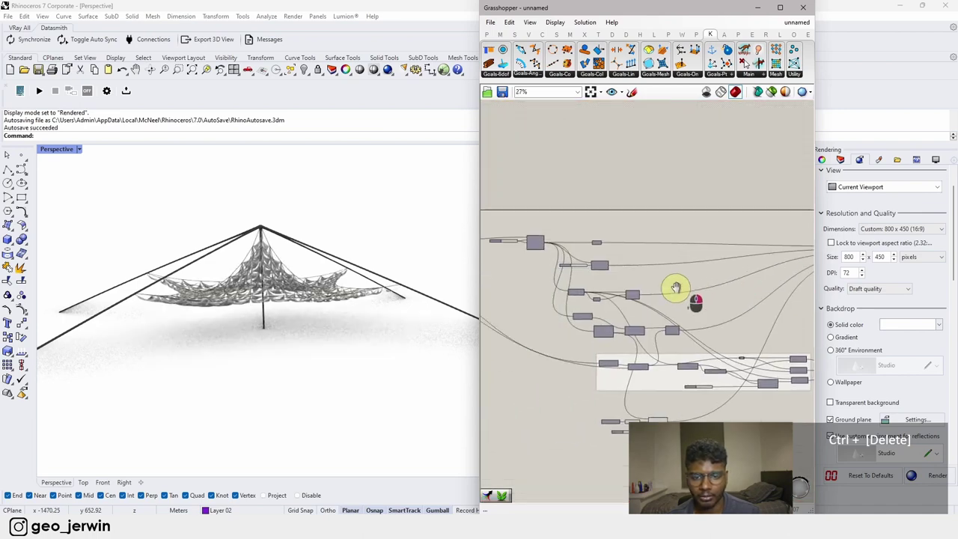
right_click_drag(744, 238, 628, 311)
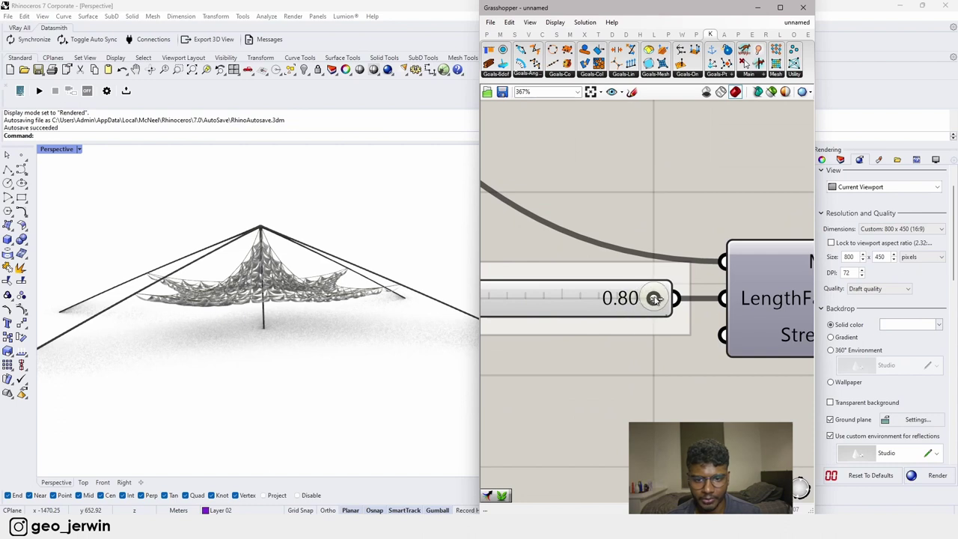
left_click_drag(645, 298, 399, 296)
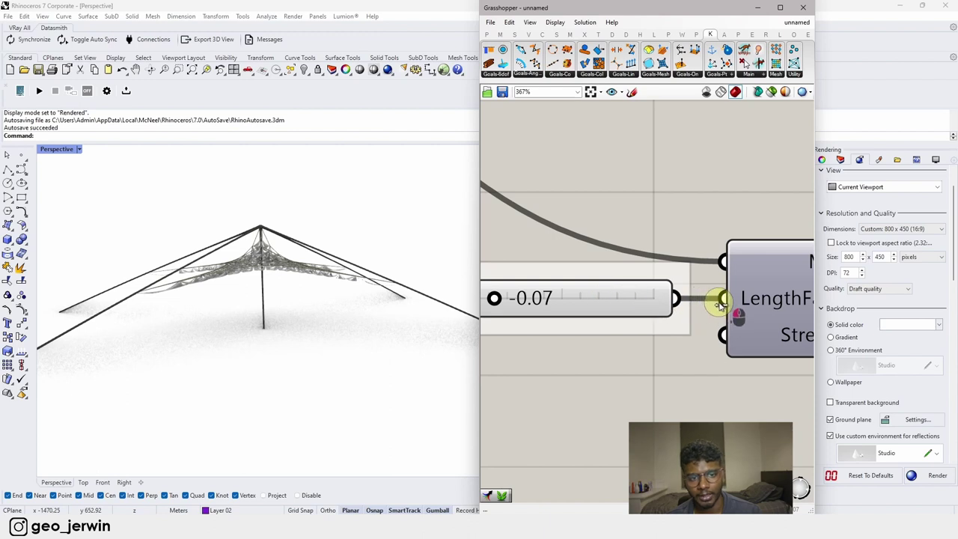
left_click_drag(659, 298, 644, 298)
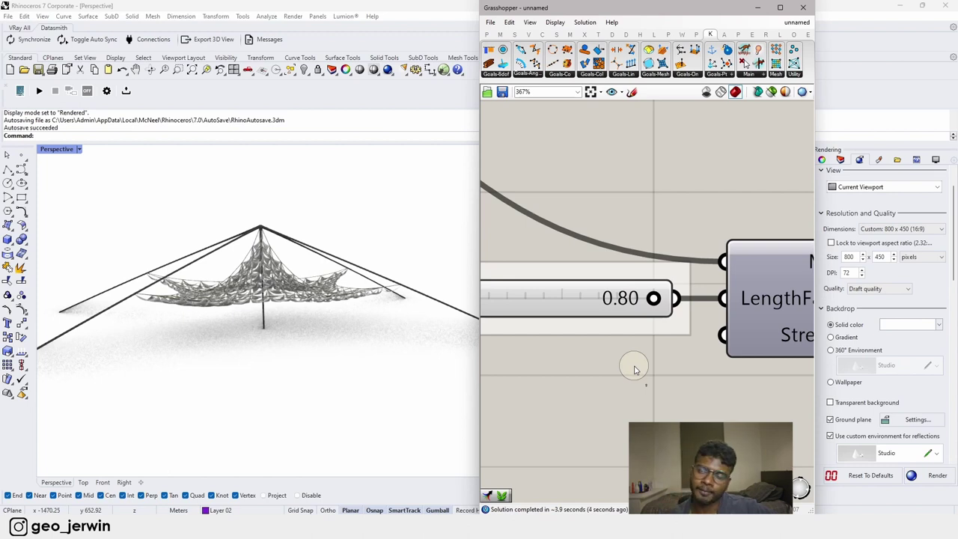
Step: Examine the goal wiring between EdgeLengths, Merge and ZombieSolver across the canvas
scroll(681, 254, "down", 5)
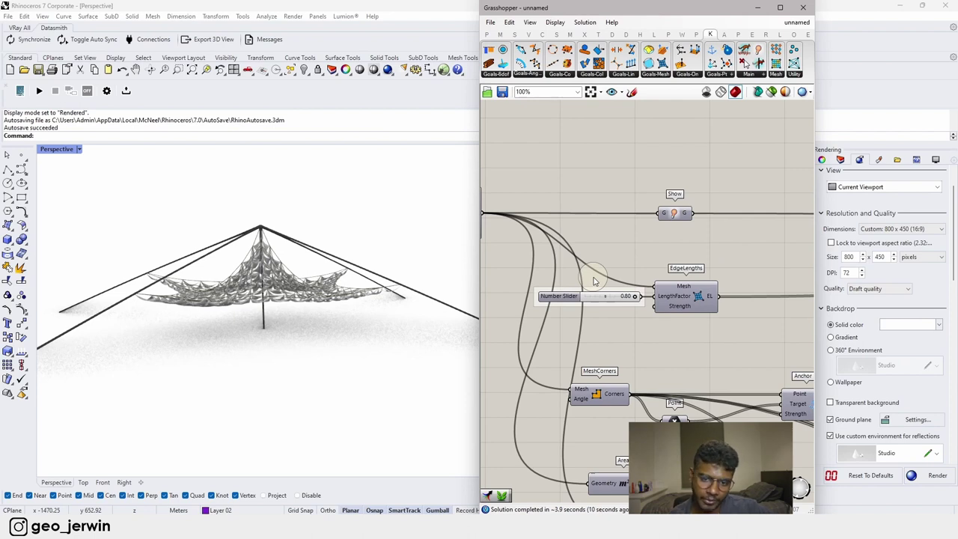
scroll(509, 329, "down", 5)
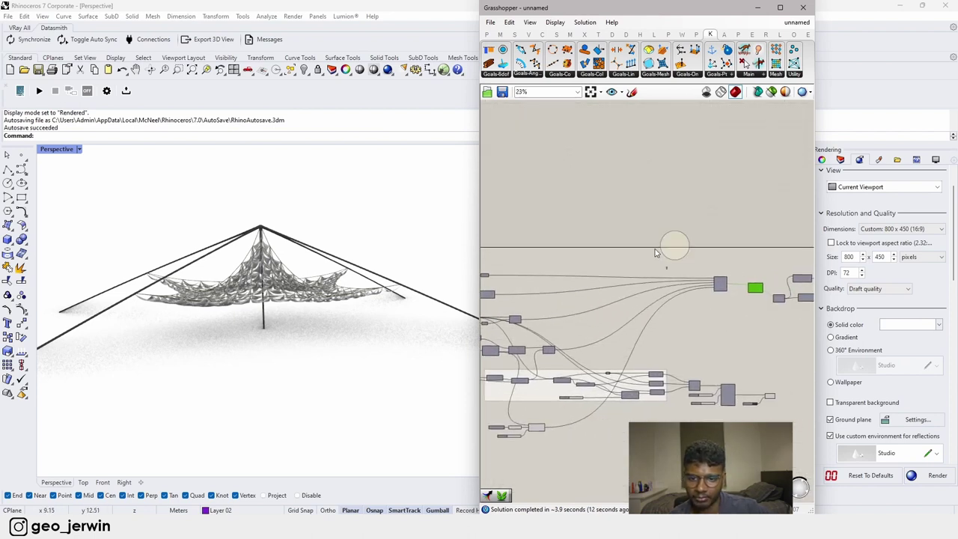
scroll(768, 289, "up", 4)
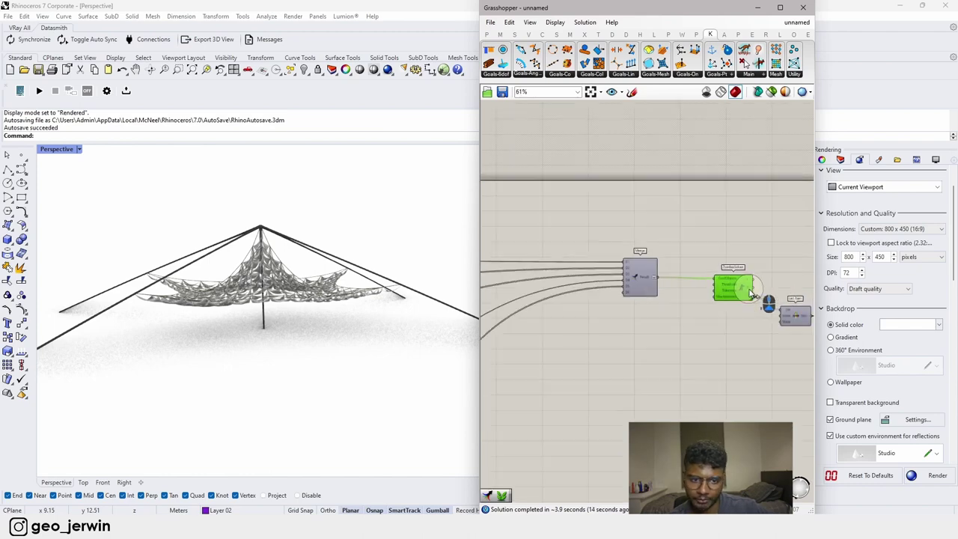
scroll(662, 285, "down", 5)
right_click_drag(653, 287, 679, 271)
scroll(677, 269, "up", 5)
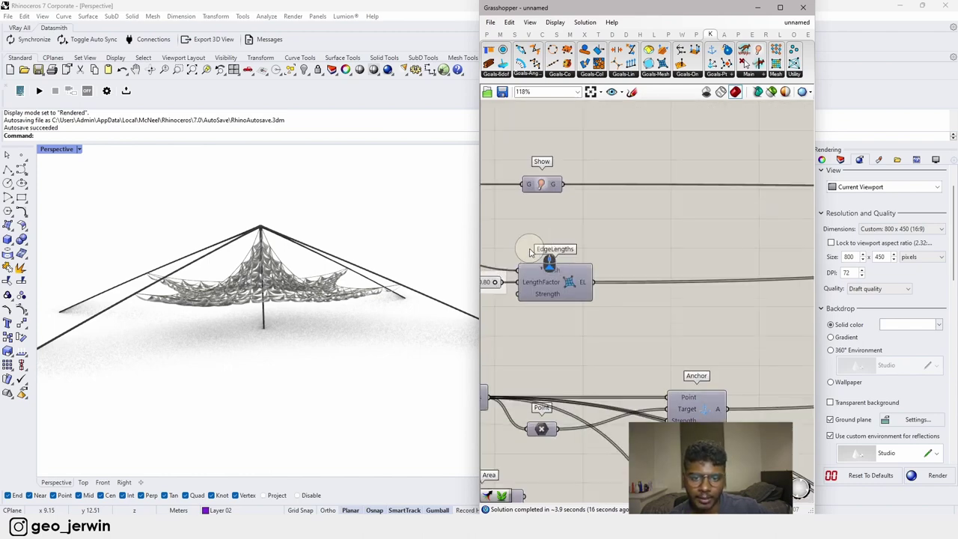
scroll(592, 285, "down", 4)
right_click_drag(651, 299, 534, 259)
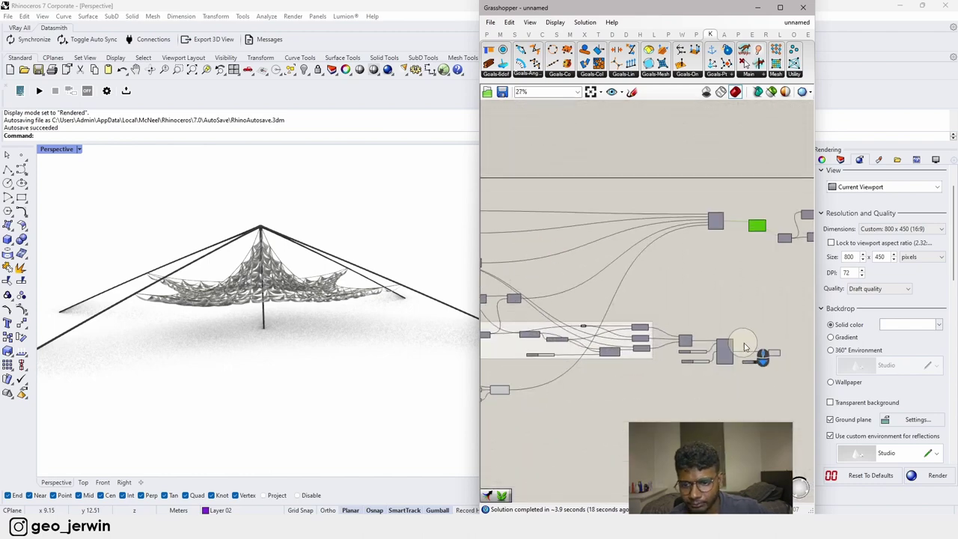
Step: Review the Load component's Weighting slider and the LengthFactor slider of EdgeLengths
scroll(744, 343, "up", 5)
right_click_drag(711, 334, 630, 325)
scroll(689, 336, "down", 3)
scroll(689, 336, "up", 4)
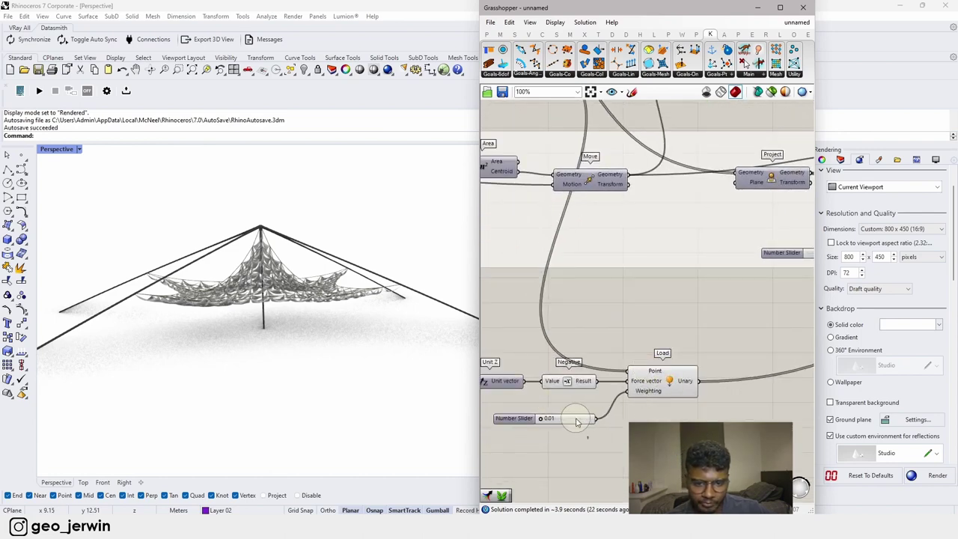
scroll(541, 424, "up", 4)
mouse_move(554, 421)
left_mouse_down()
mouse_move(564, 417)
mouse_move(543, 420)
left_mouse_up()
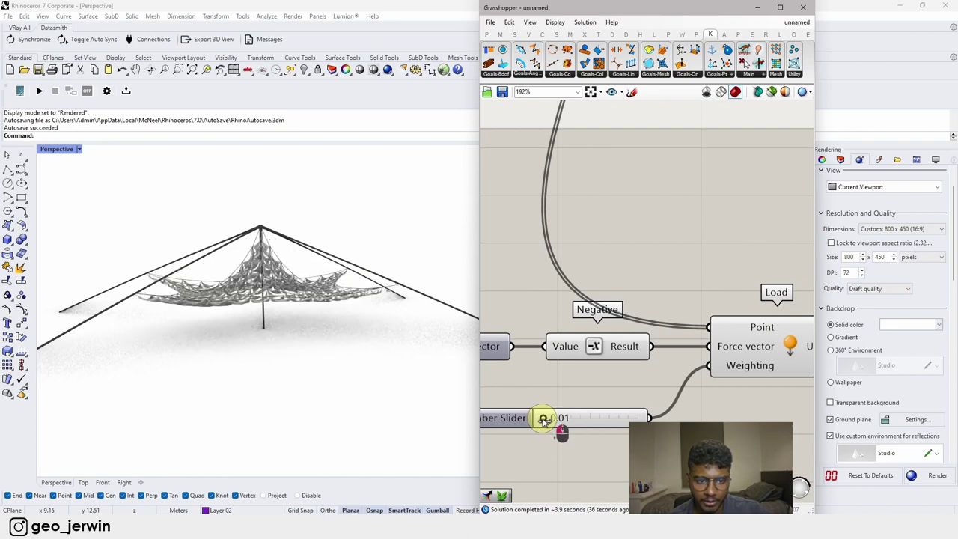
scroll(613, 234, "down", 8)
right_click_drag(615, 270, 627, 370)
scroll(587, 194, "up", 6)
scroll(586, 194, "up", 4)
scroll(621, 264, "down", 5)
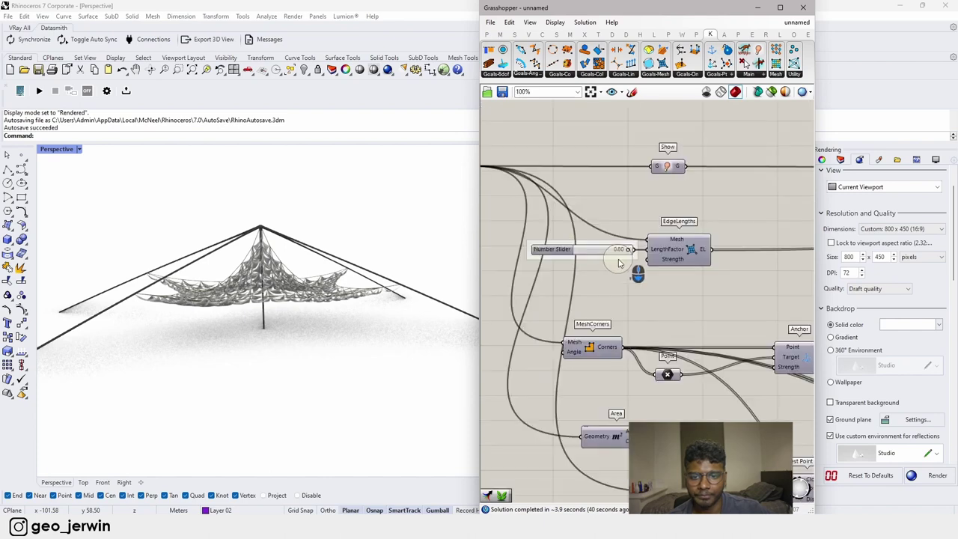
right_click_drag(674, 269, 673, 307)
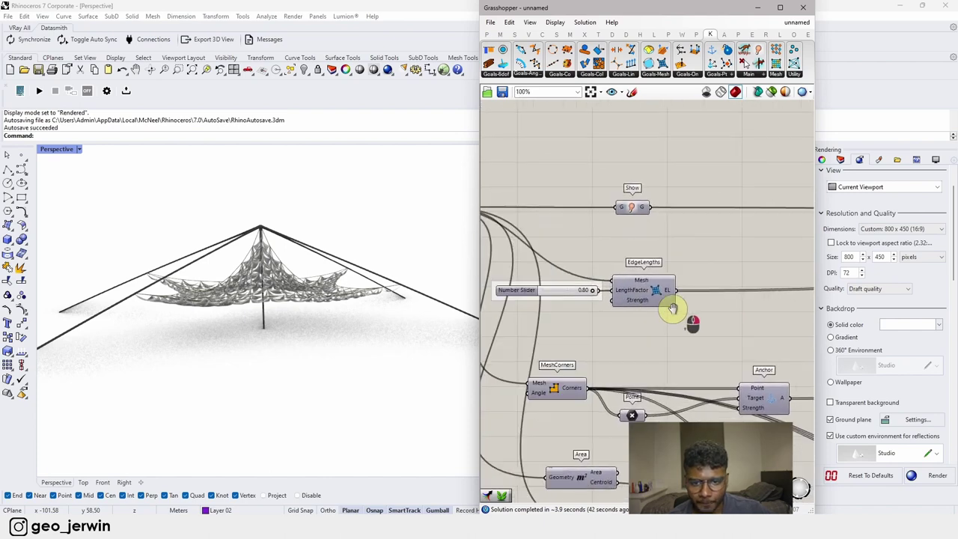
Step: Minimize Grasshopper and frame the whole canopy with its poles and cables in the Perspective viewport from a low angle
scroll(206, 247, "down", 3)
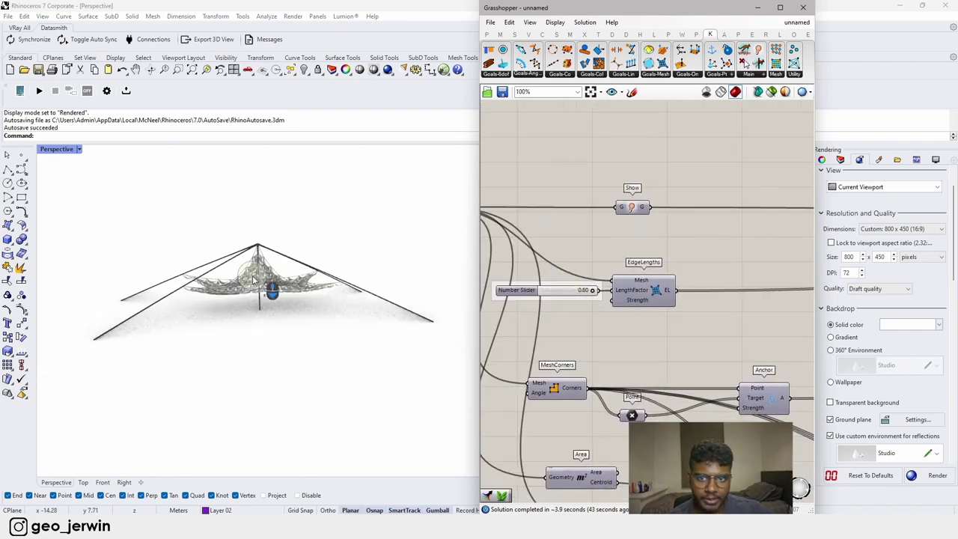
left_click(758, 9)
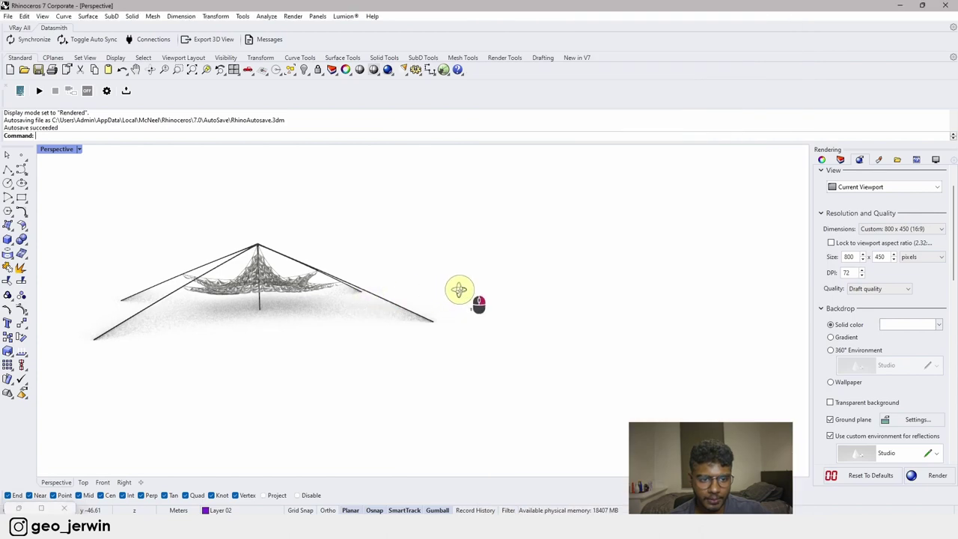
right_click_drag(459, 289, 559, 297)
scroll(541, 290, "up", 2)
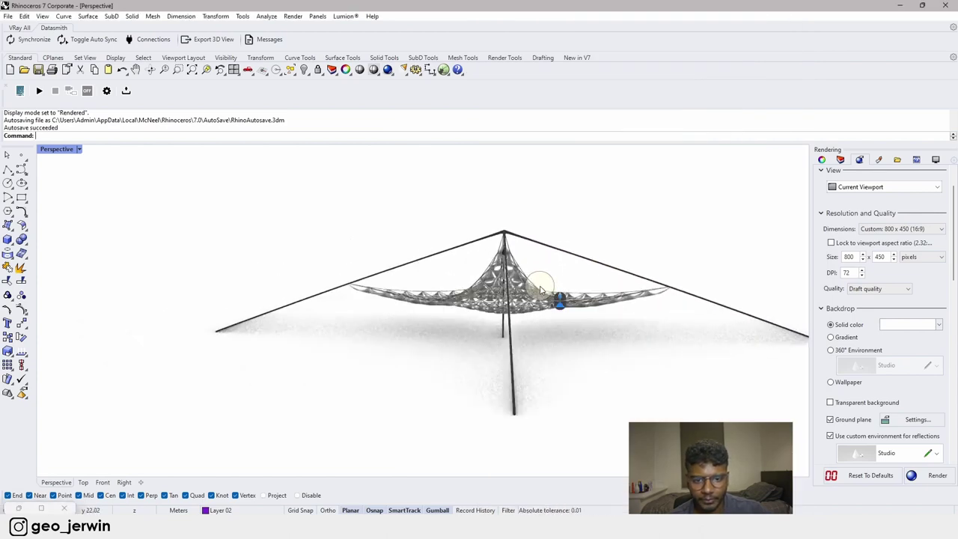
right_click_drag(533, 279, 446, 325)
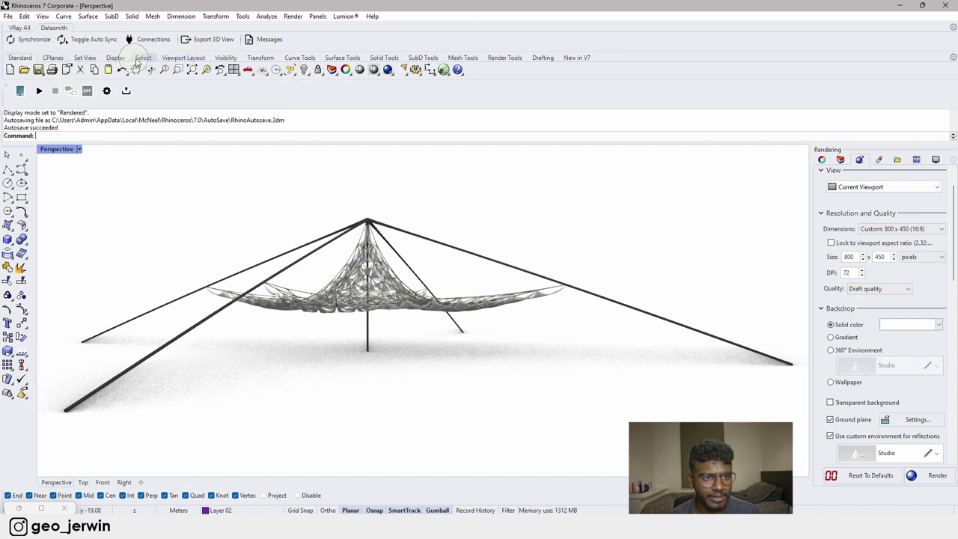
Step: Save the current viewport as a named view called "Animation" and close the Named Views window
left_click(85, 58)
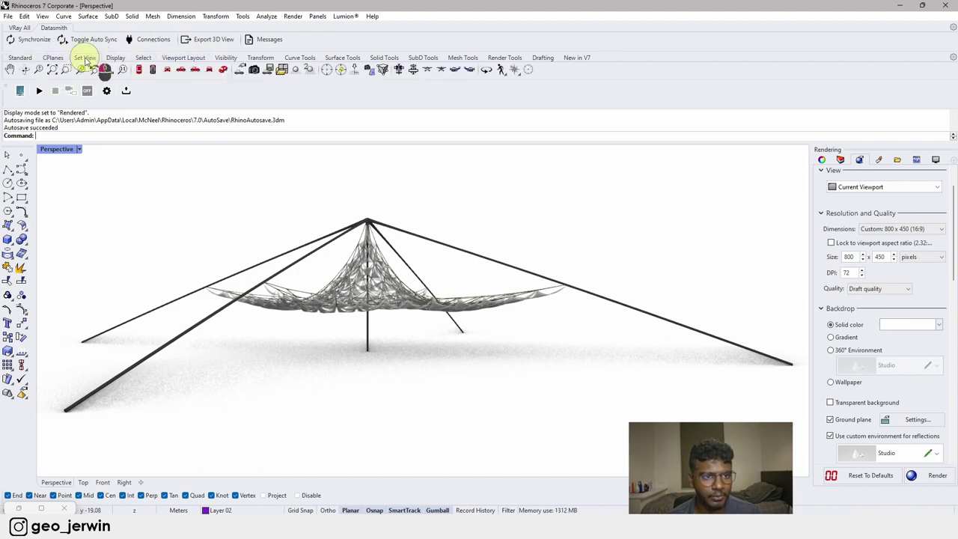
left_click(253, 69)
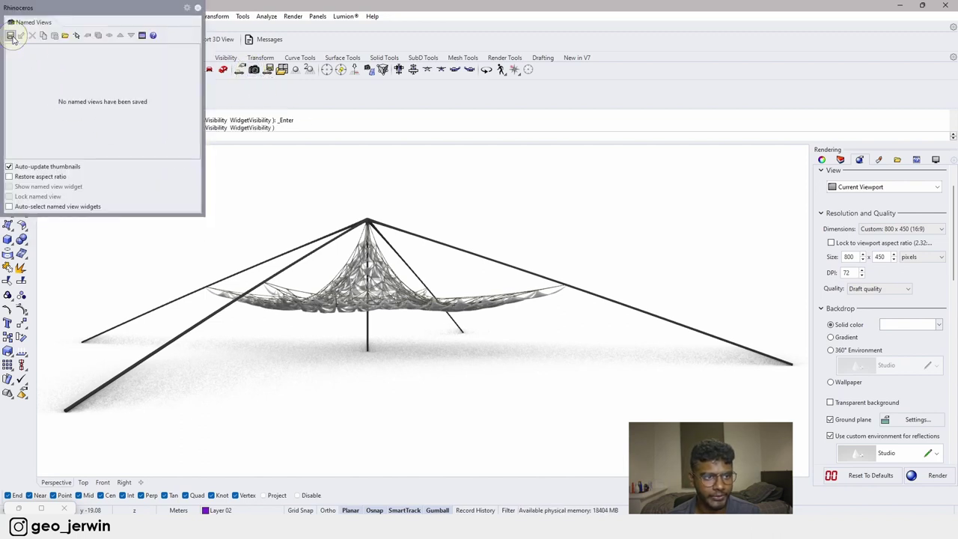
left_click(10, 36)
type("Animation")
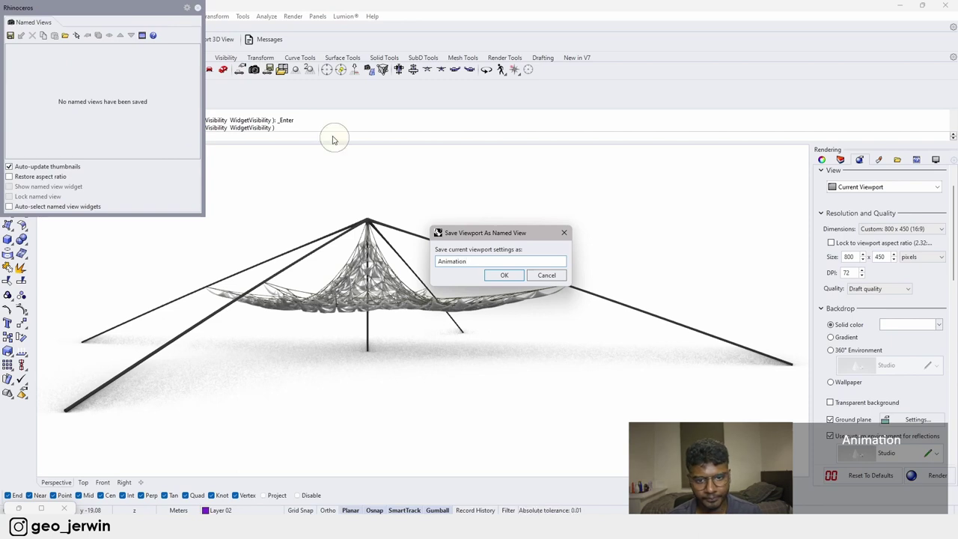
left_click(502, 276)
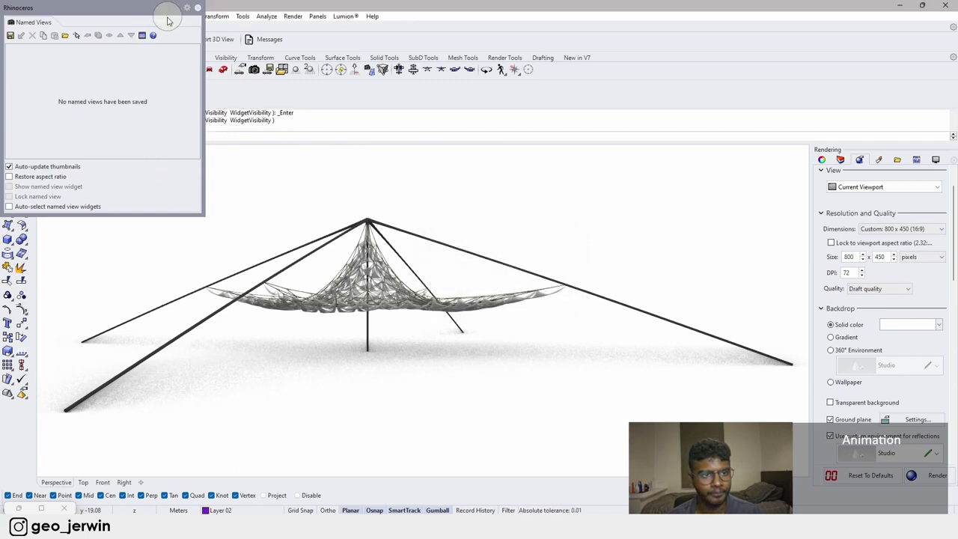
left_click(198, 10)
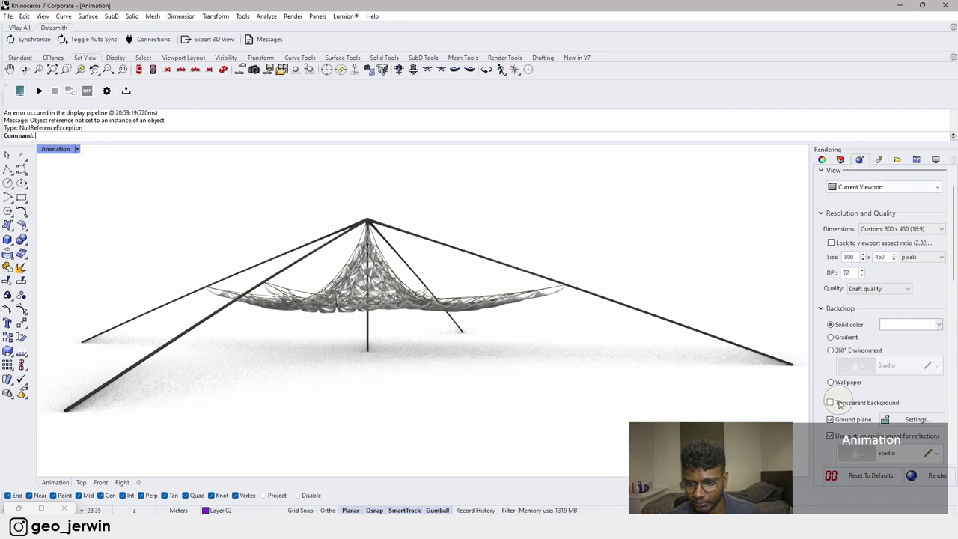
Step: Switch the render backdrop to Gradient and lock the Animation viewport
left_click(831, 337)
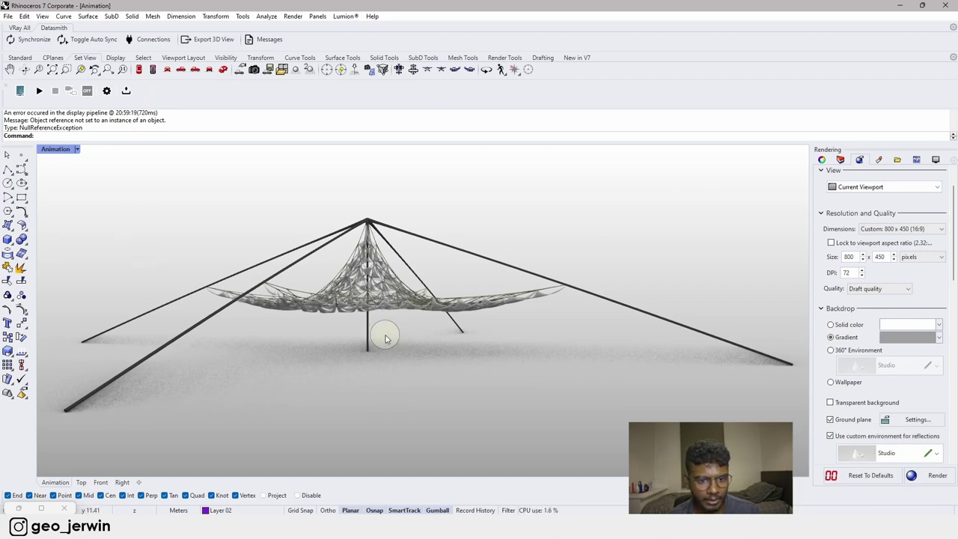
left_click(77, 149)
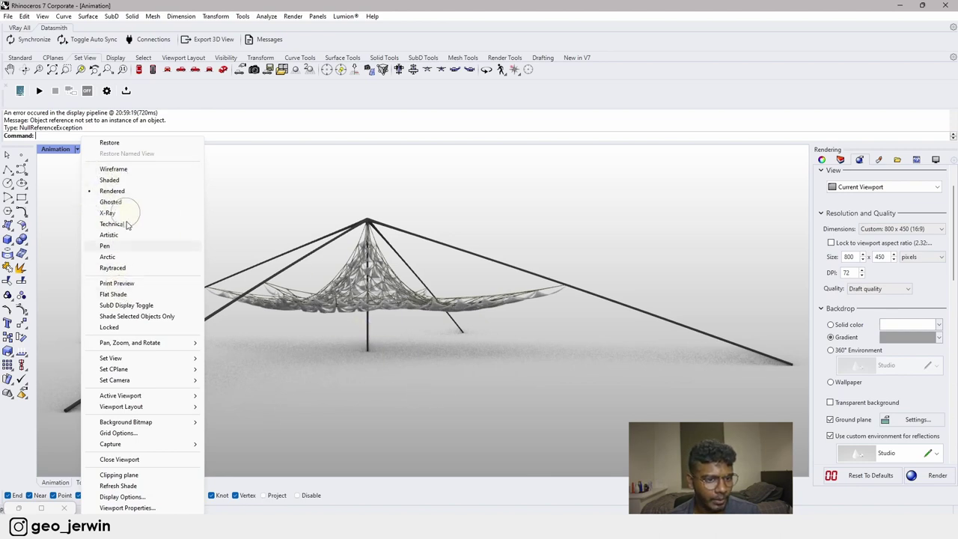
left_click(110, 327)
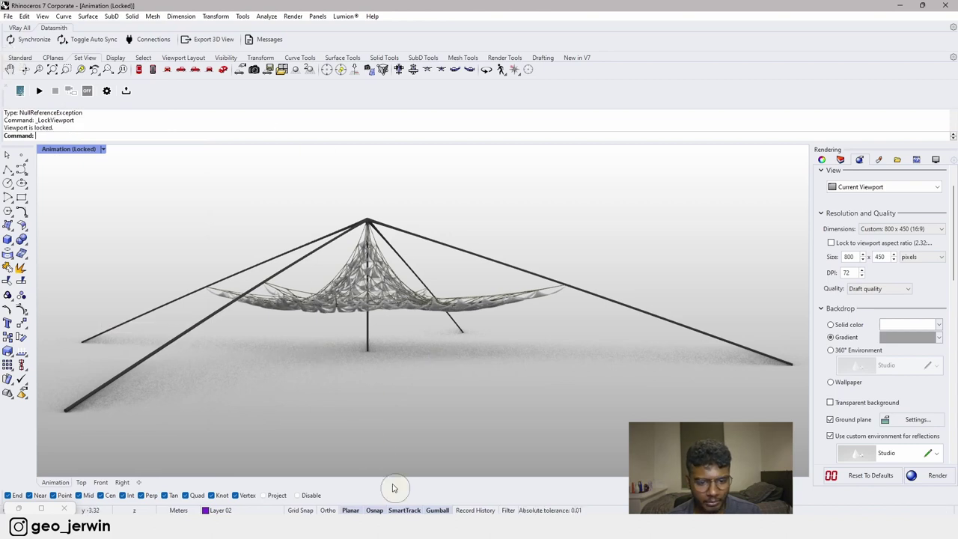
Step: Switch to 3D Warehouse and search its models for "low poly human"
key("super")
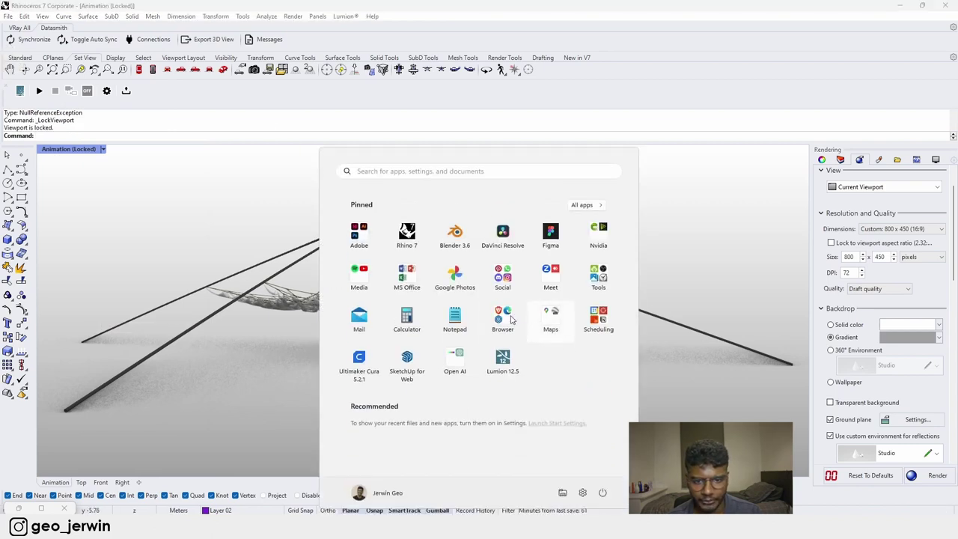
left_click(511, 336)
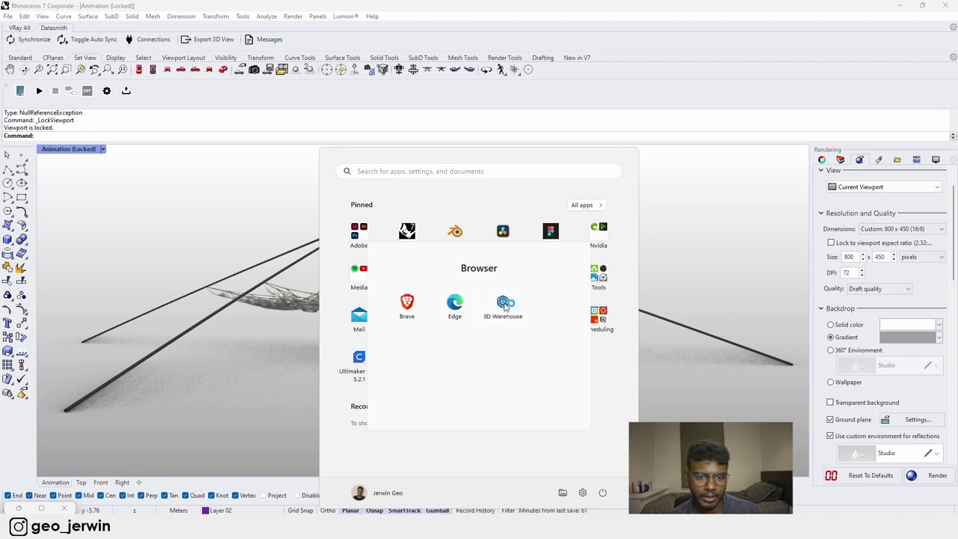
left_click(504, 304)
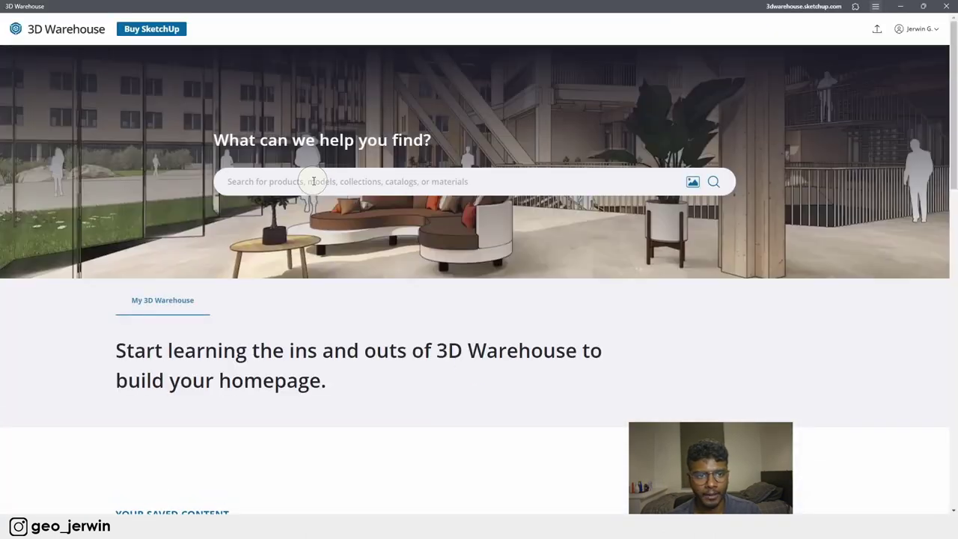
left_click(312, 181)
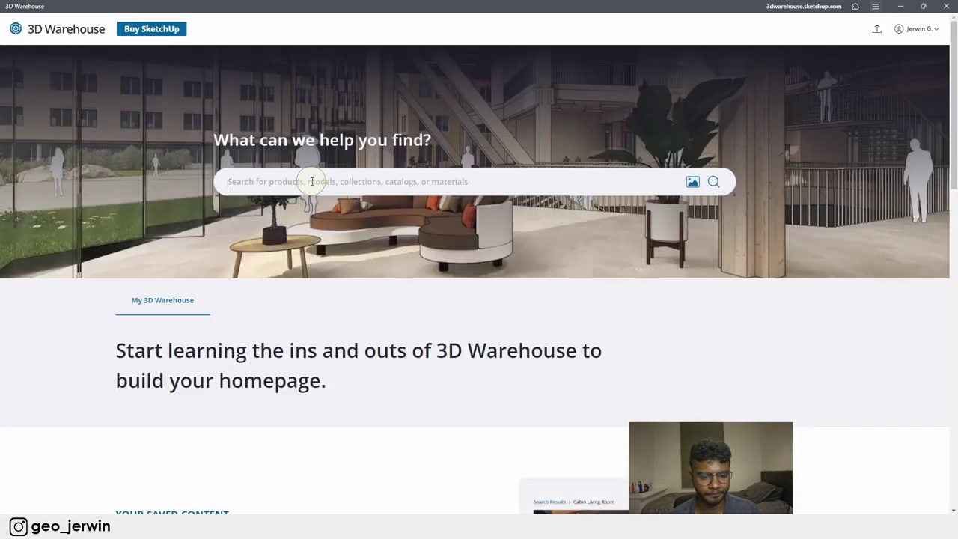
type("low")
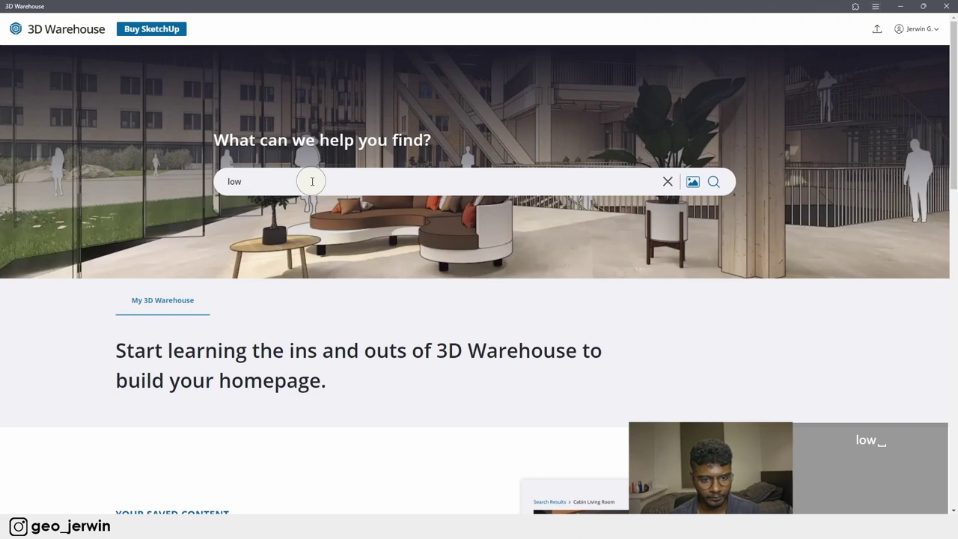
type(" poly human")
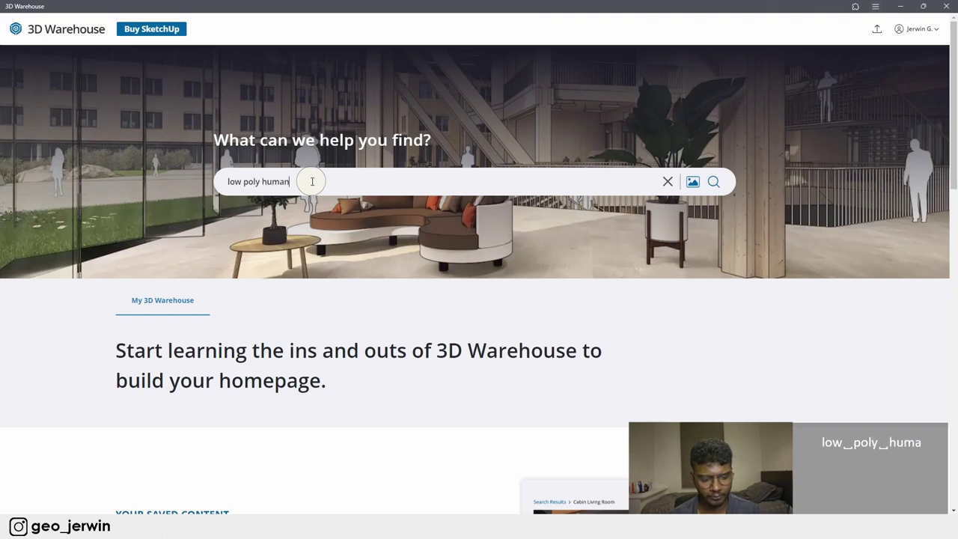
key("Return")
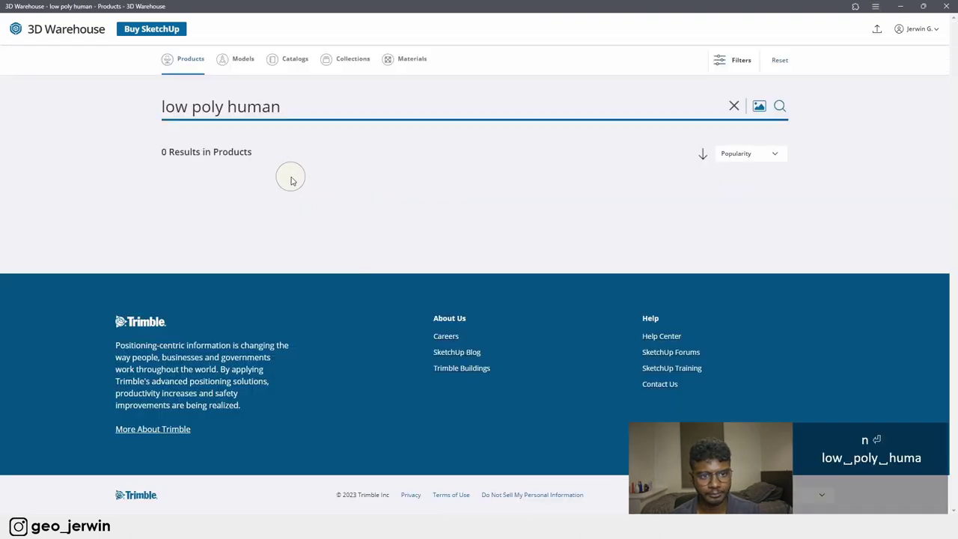
left_click(238, 62)
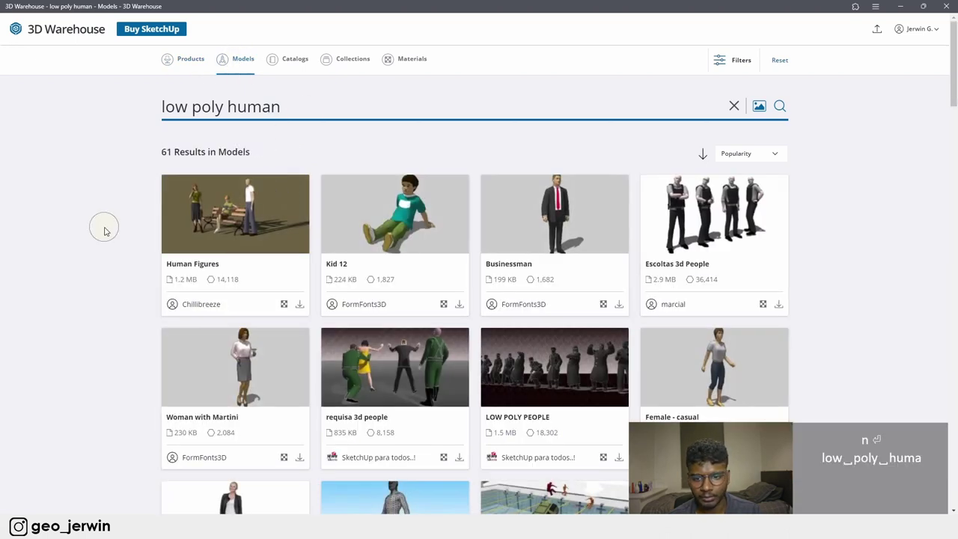
Step: Download the Lowpoly Man model by StudioOchi as LowPolyMan.skp into the Downloads folder
scroll(840, 256, "down", 1)
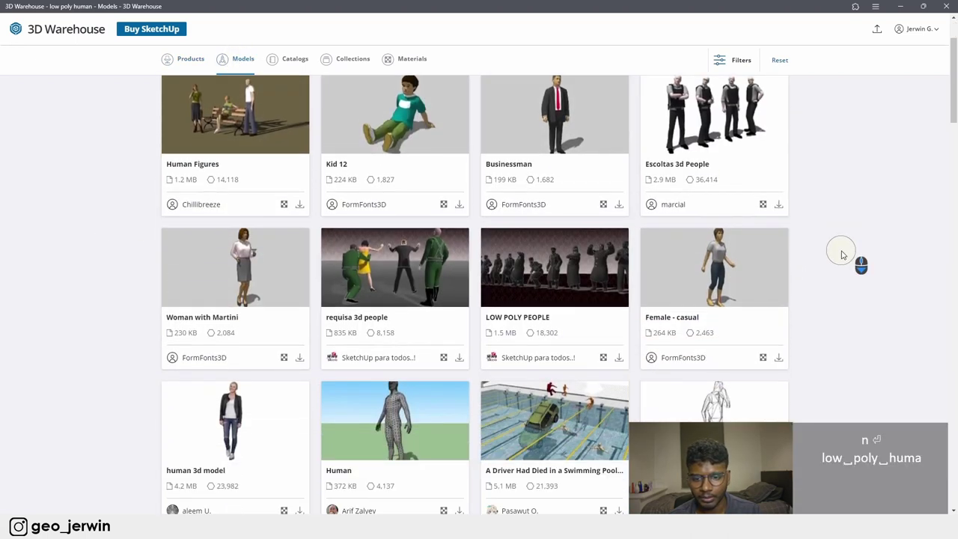
left_click(731, 411)
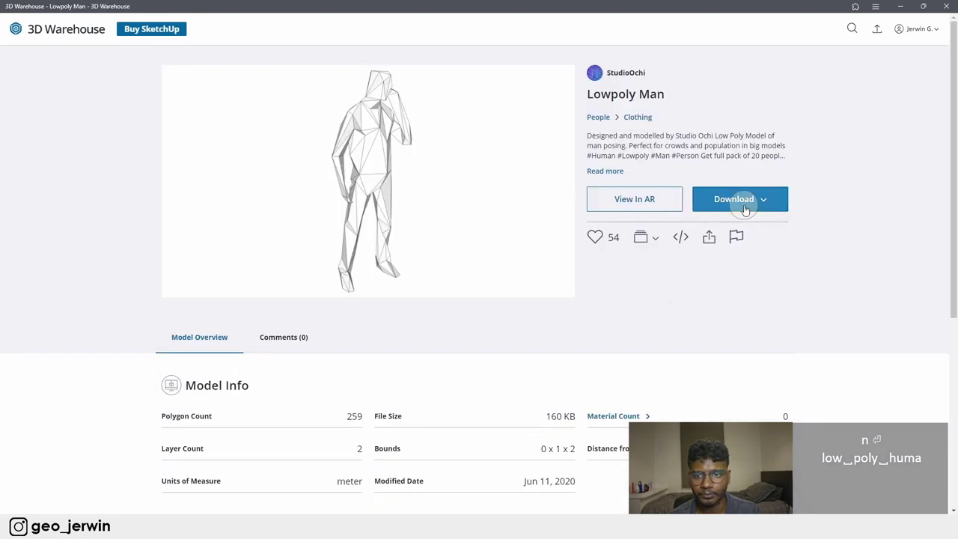
left_click(741, 200)
left_click(748, 249)
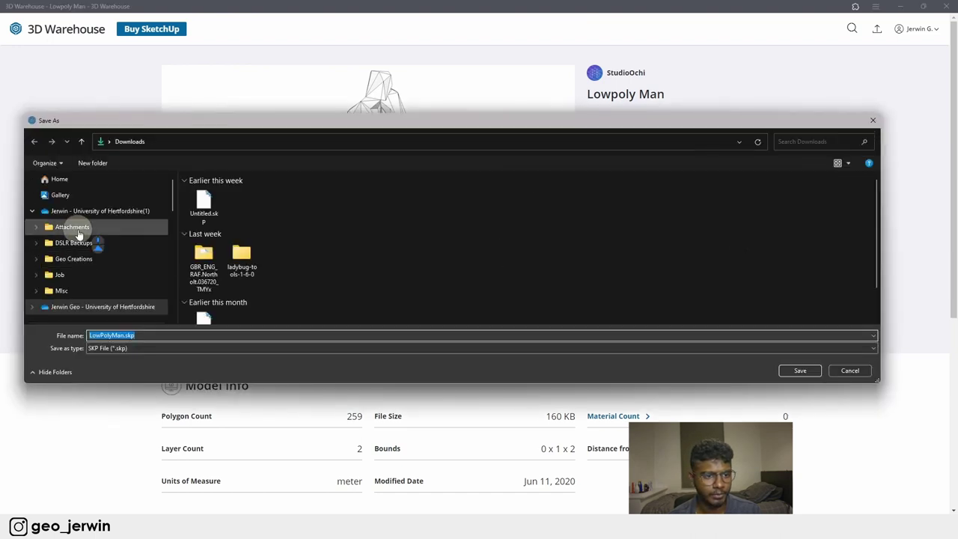
scroll(78, 234, "down", 3)
left_click(66, 306)
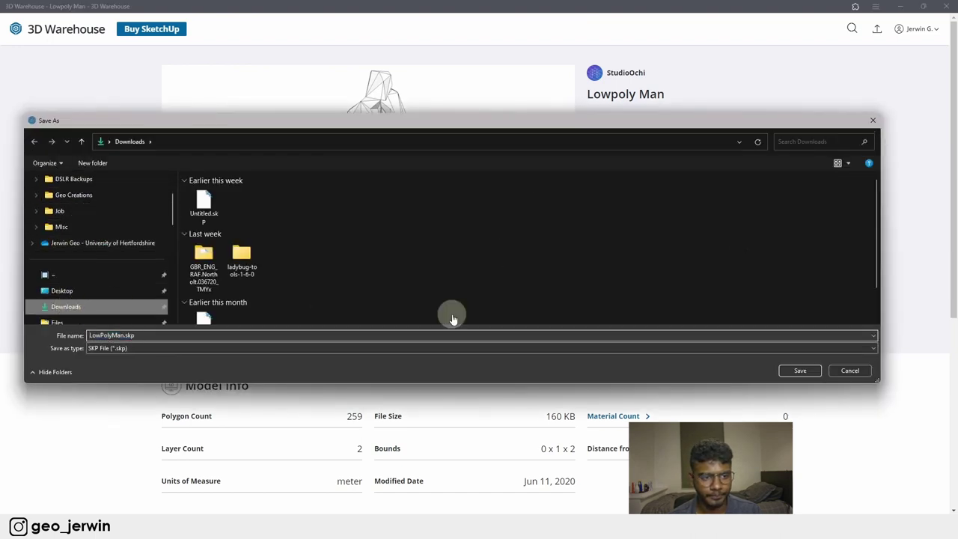
left_click(800, 371)
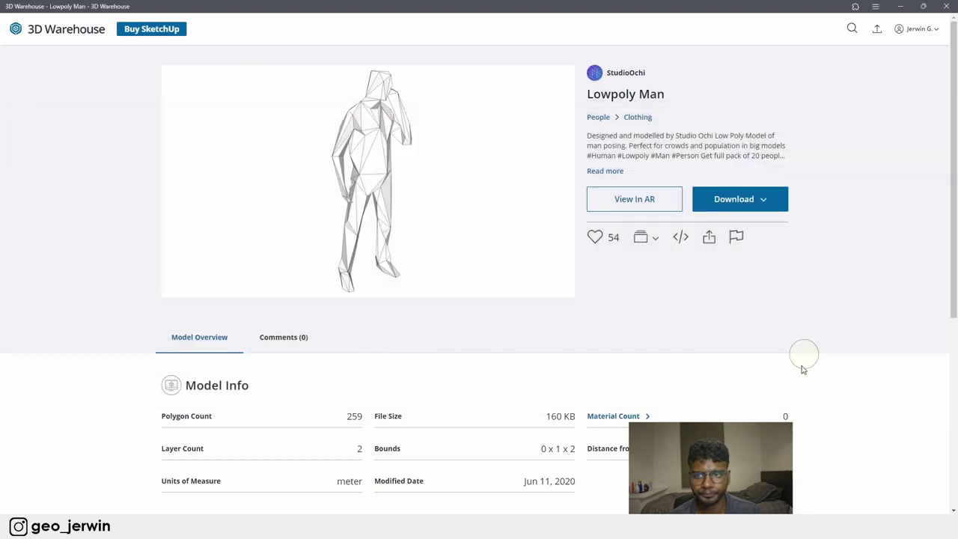
Step: Switch back to Rhino and import LowPolyMan.skp from Downloads with faces as mesh and the other SketchUp import options as offered
left_click(903, 7)
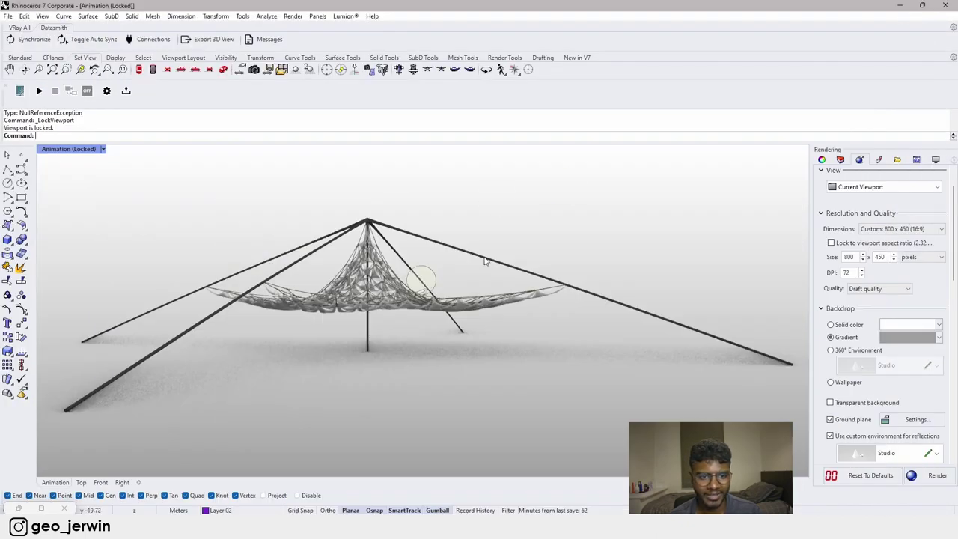
left_click(8, 16)
left_click(28, 135)
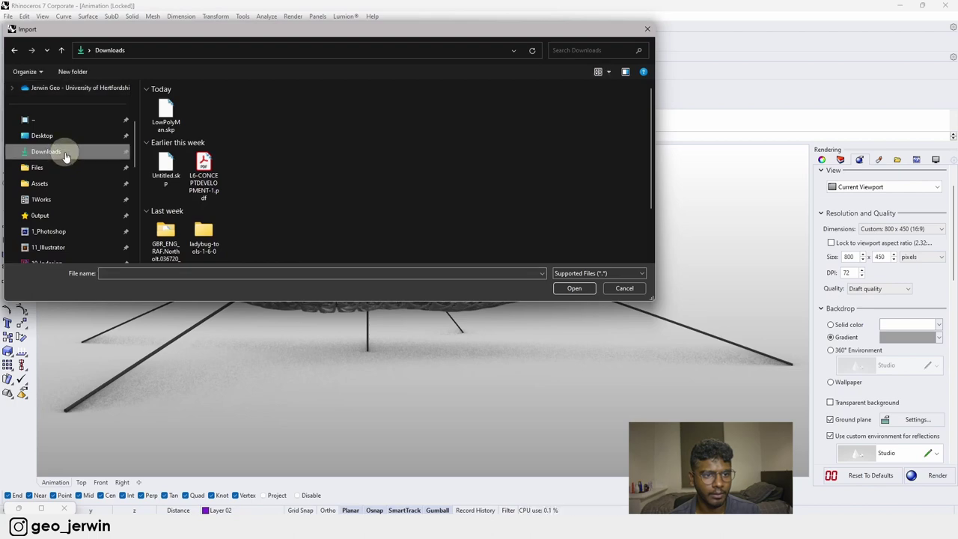
left_click(164, 119)
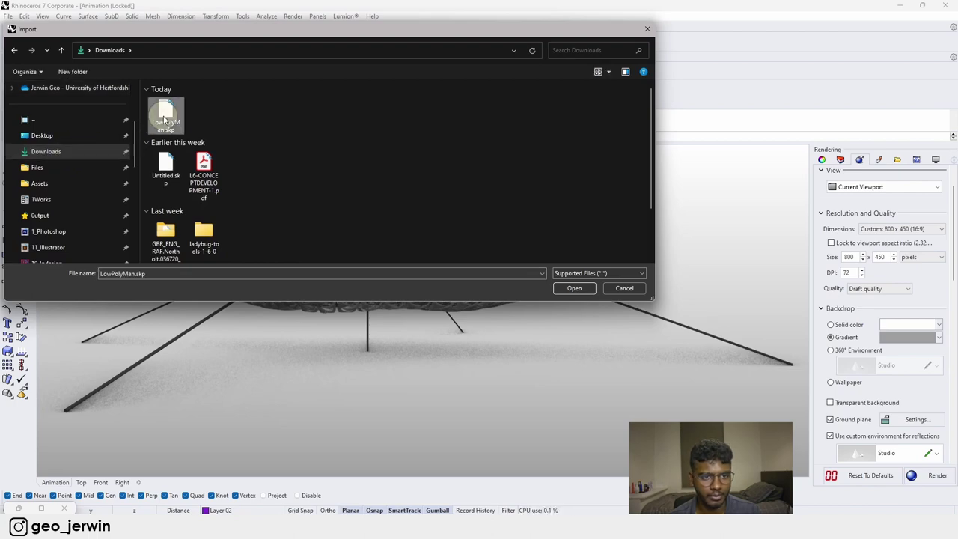
left_click(570, 287)
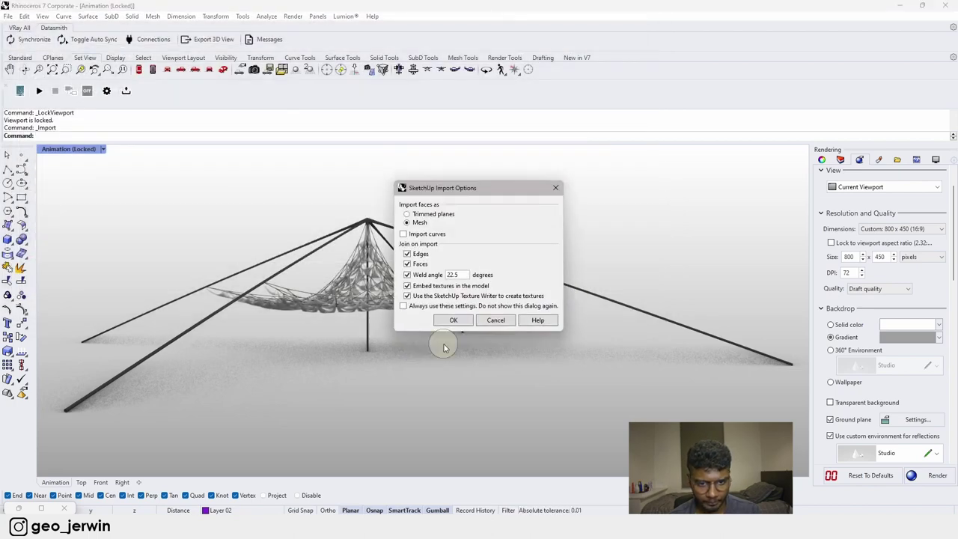
left_click(455, 321)
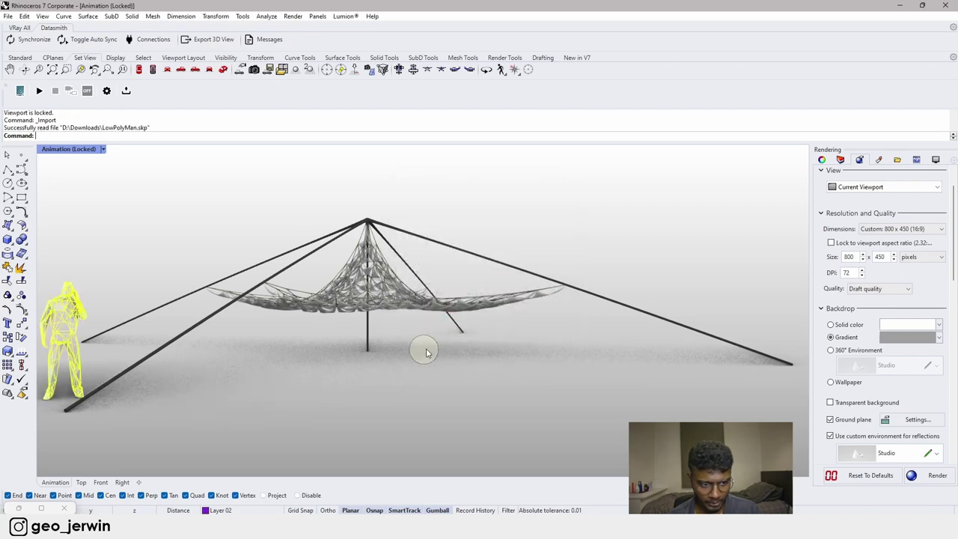
Step: Move the imported man in from the canopy's outer edge and use the Top view to place him beneath the membrane
left_click(142, 254)
left_click(71, 323)
left_click_drag(72, 324, 421, 340)
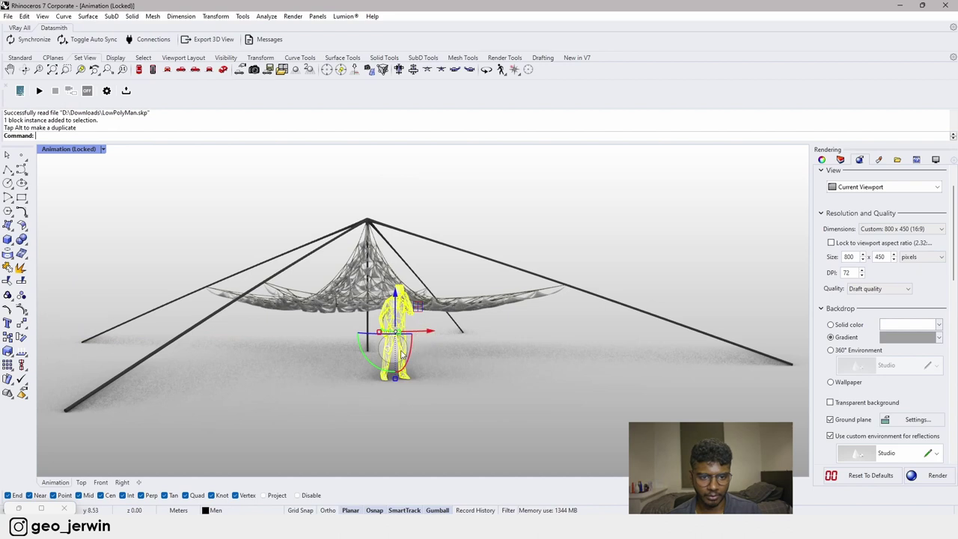
left_click(81, 482)
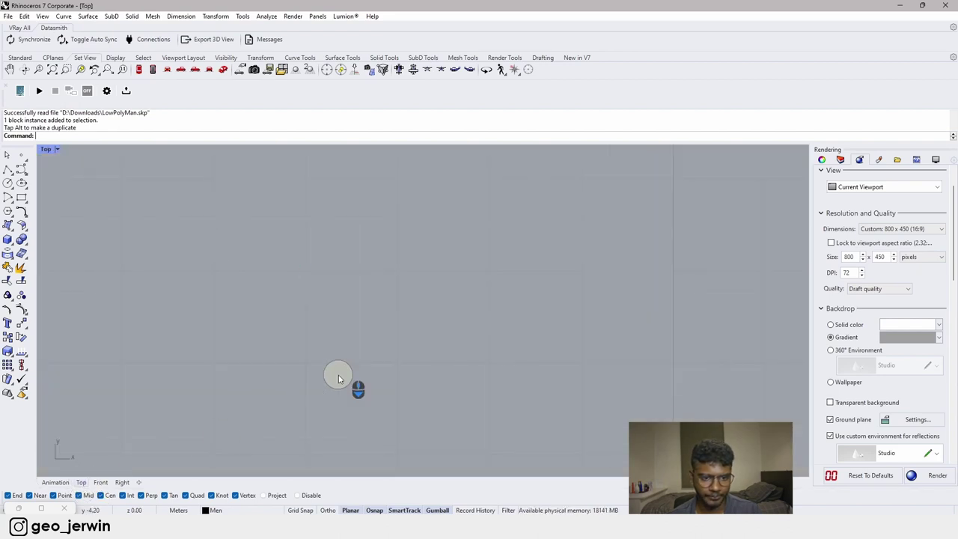
scroll(339, 375, "down", 20)
scroll(355, 368, "up", 14)
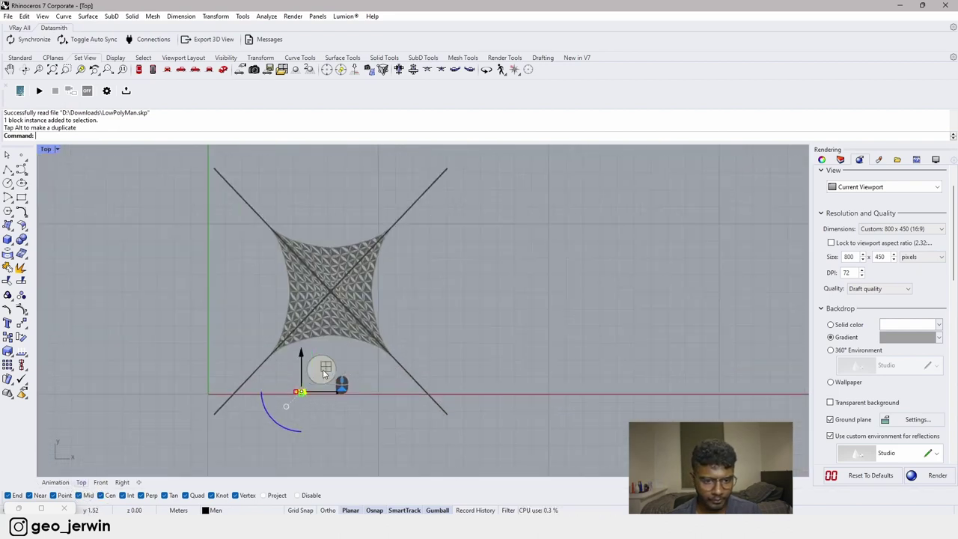
left_click_drag(326, 374, 305, 294)
scroll(306, 294, "up", 4)
Step: Check the man's ground contact in the Front view, relocate his gumball toward the feet, and deselect him
left_click(101, 482)
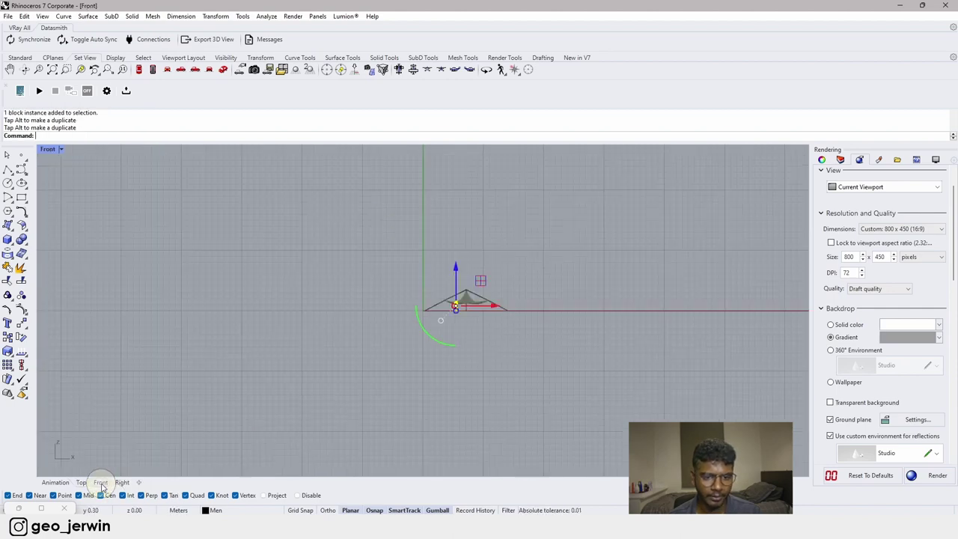
scroll(463, 299, "up", 10)
scroll(419, 292, "down", 6)
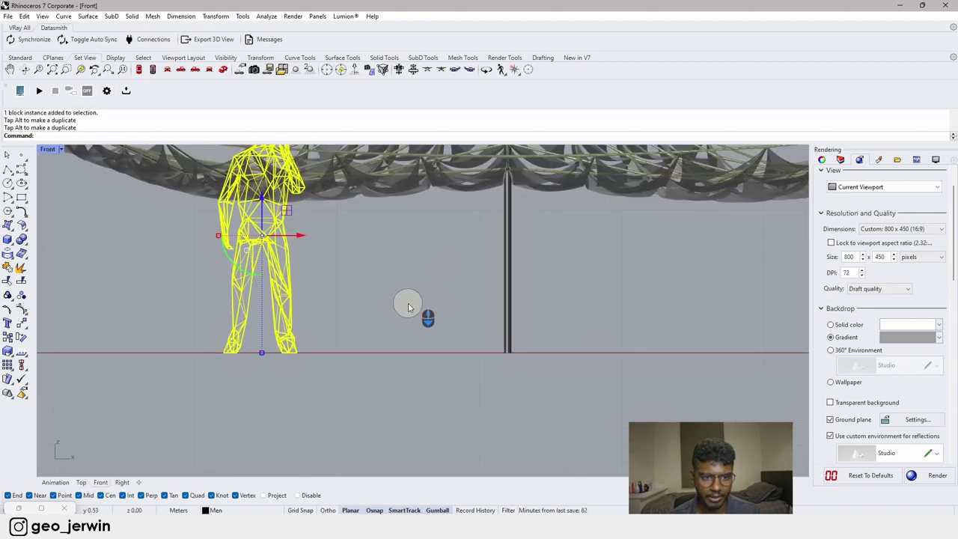
scroll(301, 255, "up", 3)
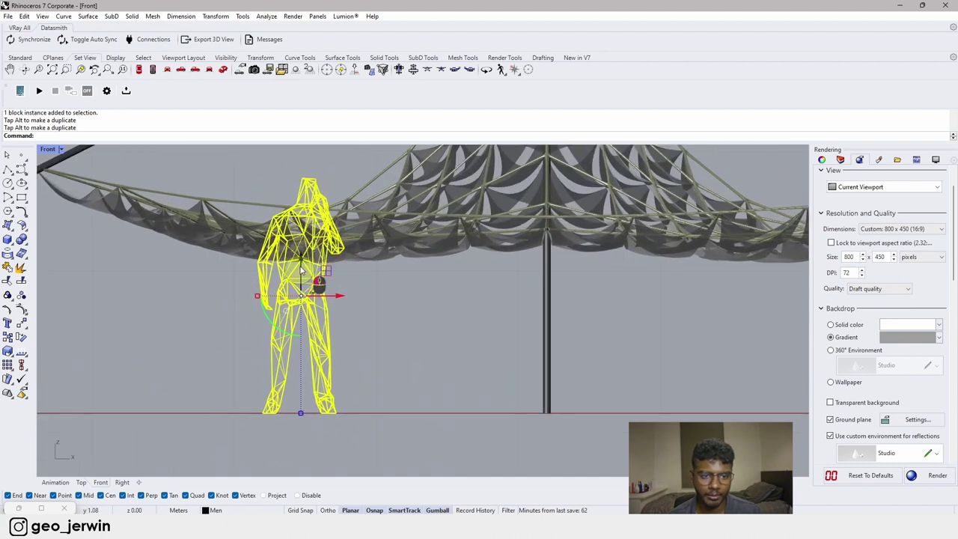
left_click_drag(300, 295, 331, 395, "ctrl")
left_click(388, 326)
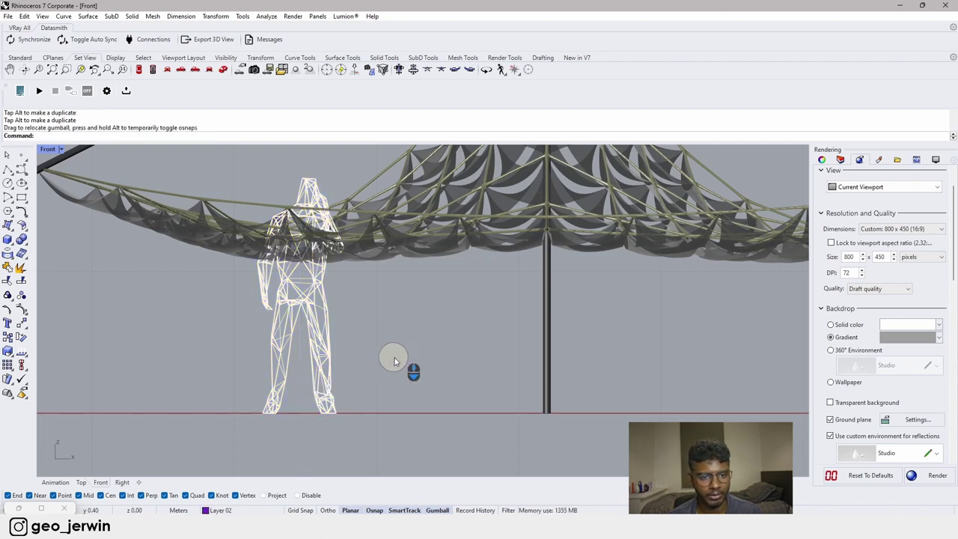
scroll(395, 362, "down", 4)
scroll(264, 357, "down", 2)
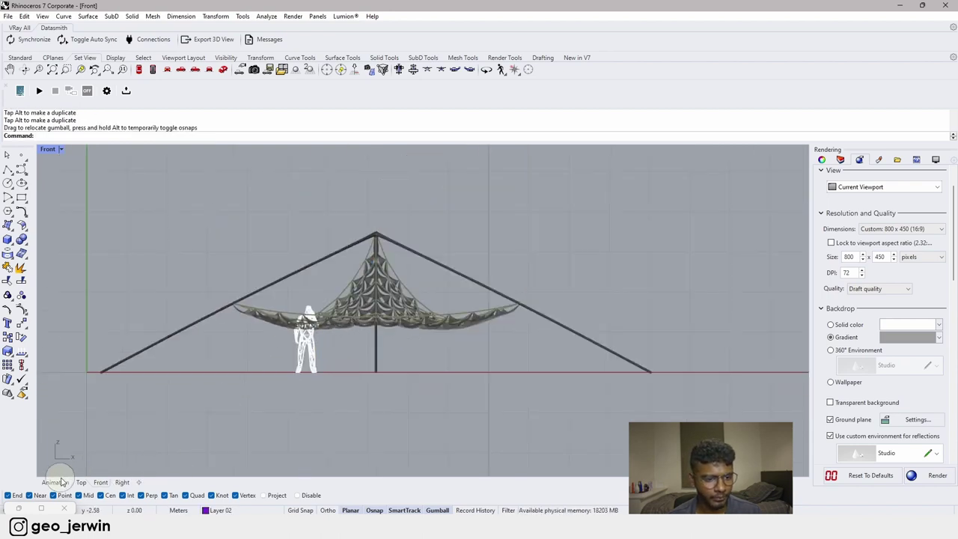
Step: Restore Grasshopper, dock it beside Rhino in a split-screen layout, and show the locked Animation viewport
double_click(35, 505)
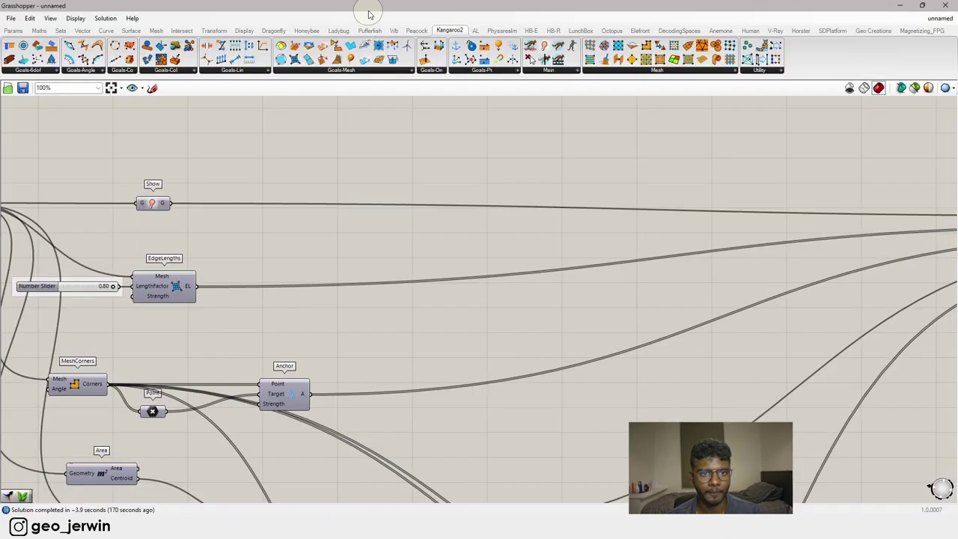
left_click_drag(370, 6, 957, 186)
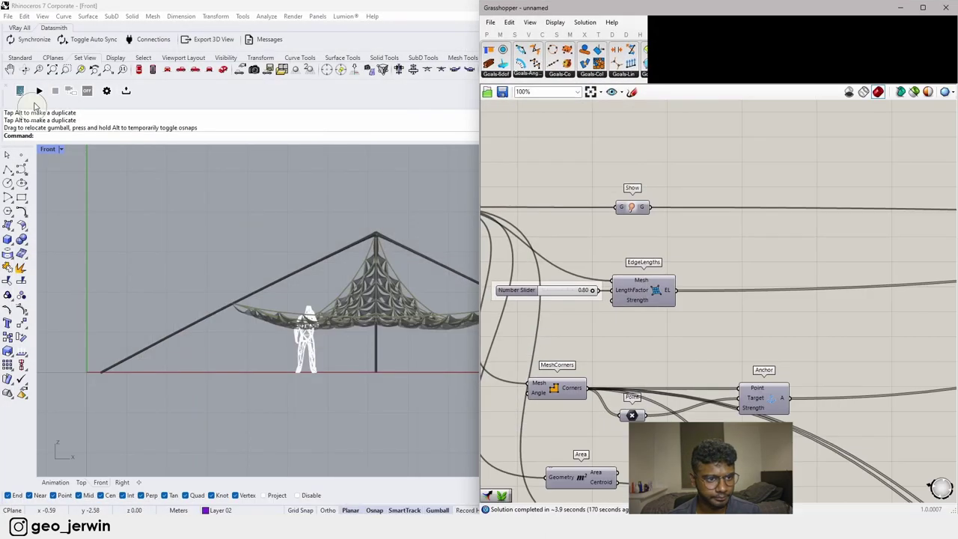
left_click(62, 151)
left_click(352, 189)
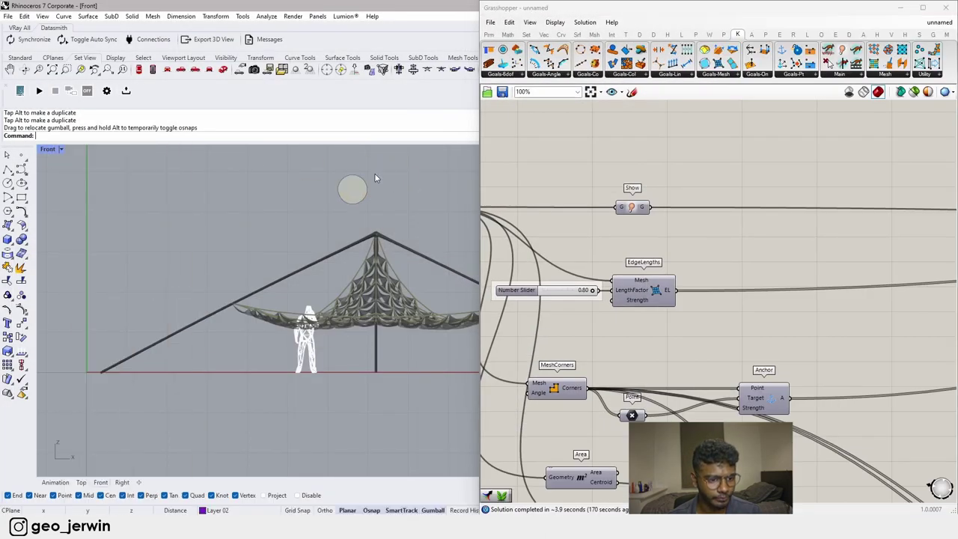
left_click(54, 483)
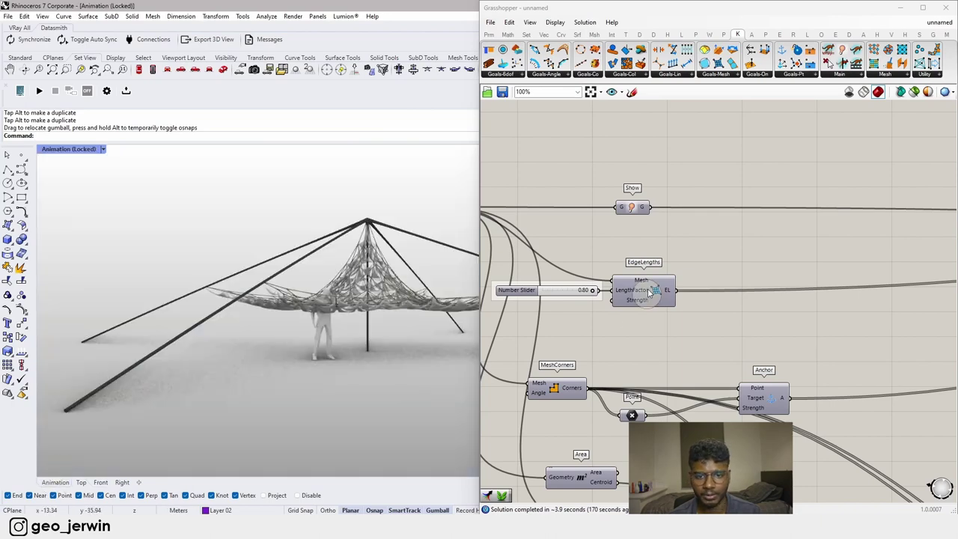
Step: Raise the canopy by setting the number slider feeding the Unit Z factor to 2.51
scroll(663, 329, "down", 5)
right_click_drag(739, 337, 940, 336)
right_click_drag(540, 321, 797, 323)
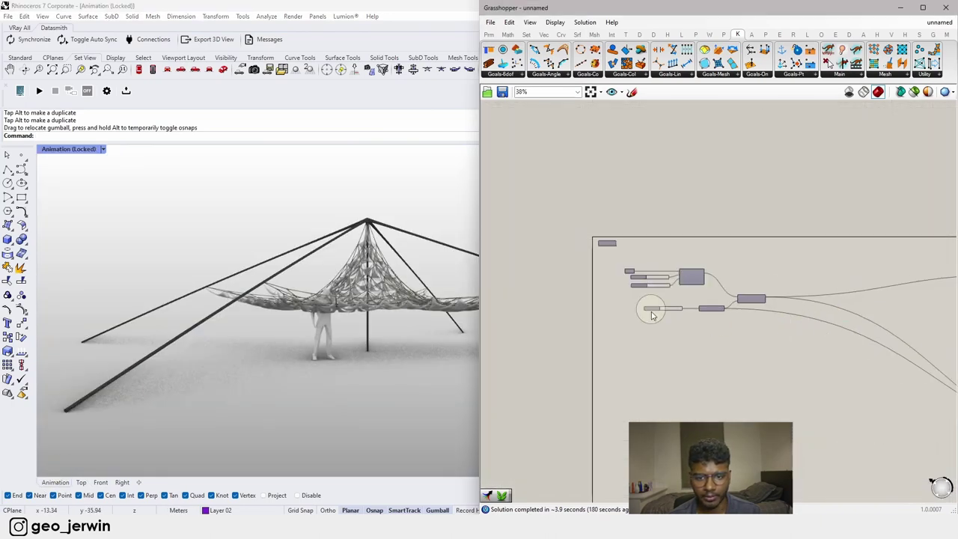
scroll(683, 294, "up", 8)
right_click_drag(716, 335, 640, 337)
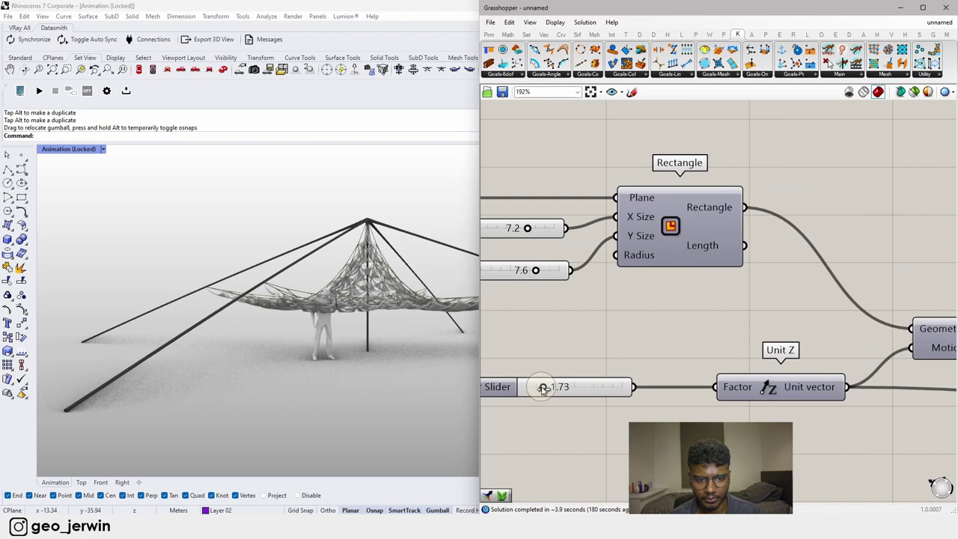
mouse_move(544, 389)
left_mouse_down()
mouse_move(558, 387)
mouse_move(550, 392)
left_mouse_up()
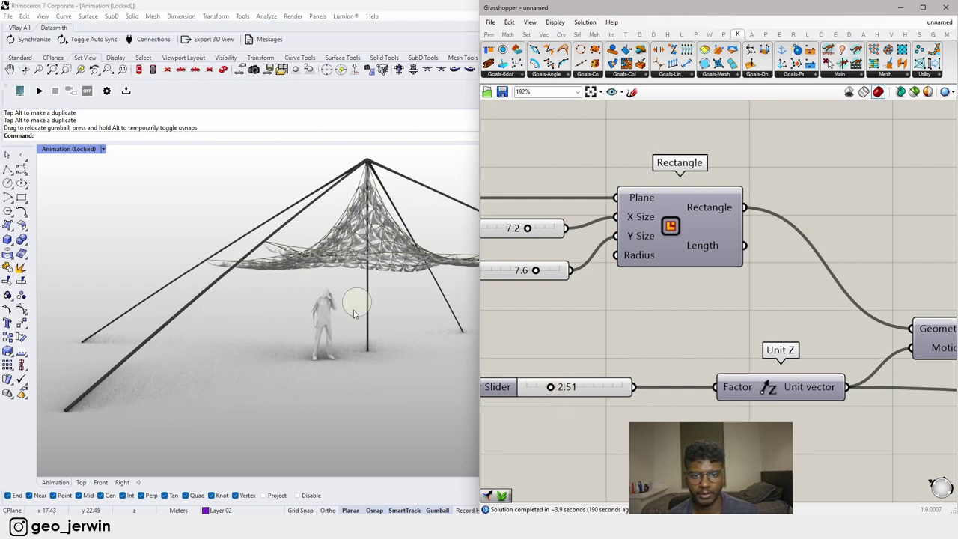
Step: Set the LengthFactor slider of the EdgeLengths goal to 0.17 to tighten the membrane
scroll(670, 305, "down", 5)
scroll(671, 305, "up", 5)
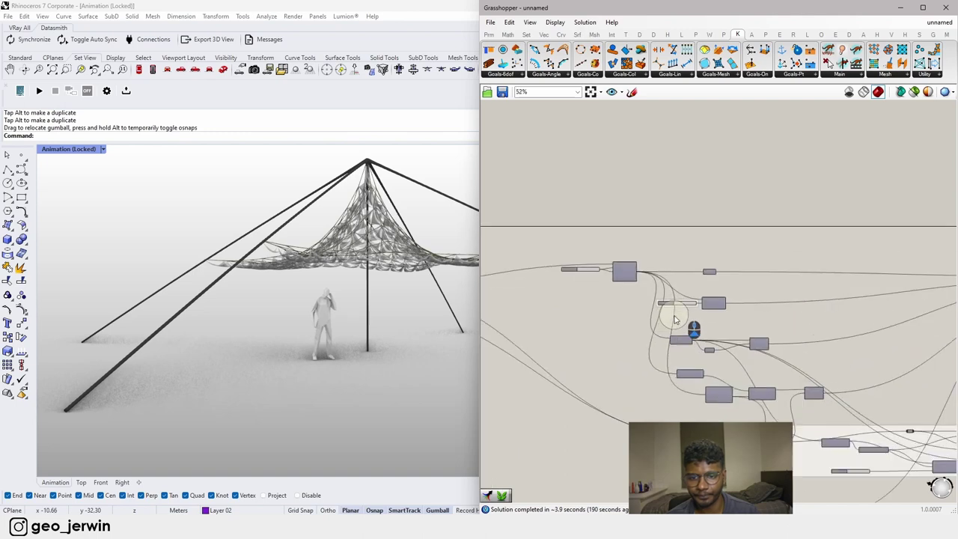
left_click_drag(721, 289, 580, 283)
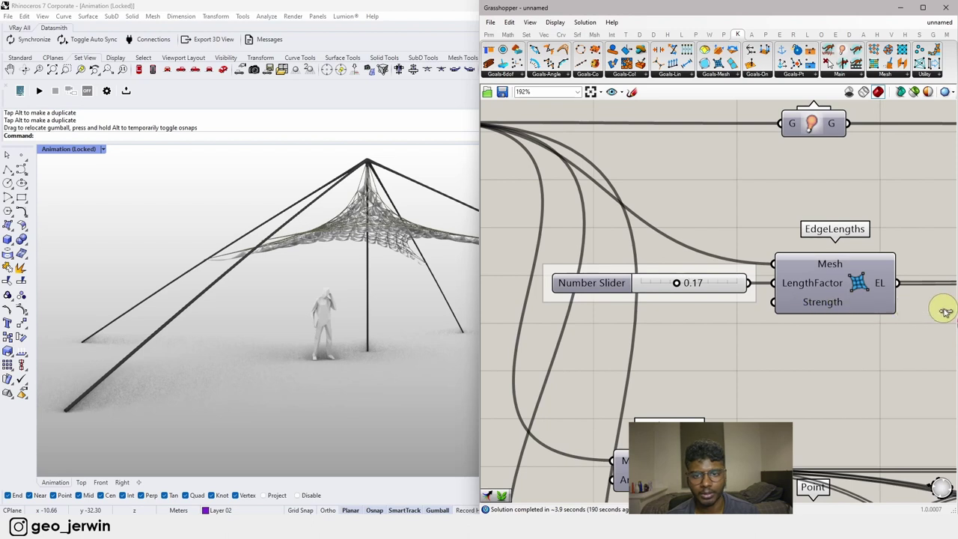
Step: Set the EdgeLengths LengthFactor slider to 0.80, and shrink Grasshopper to a small floating window framed on that slider
left_click_drag(676, 283, 736, 282)
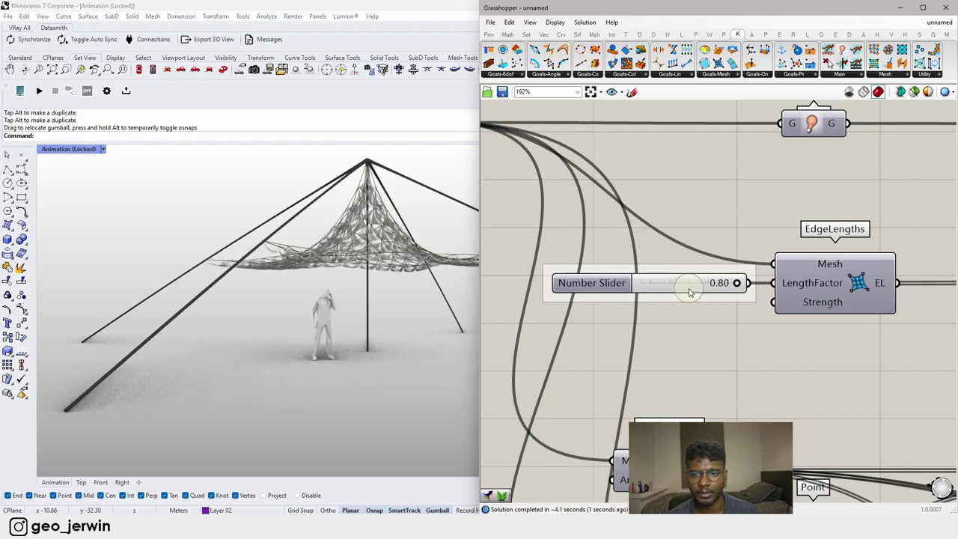
left_click_drag(831, 7, 588, 90)
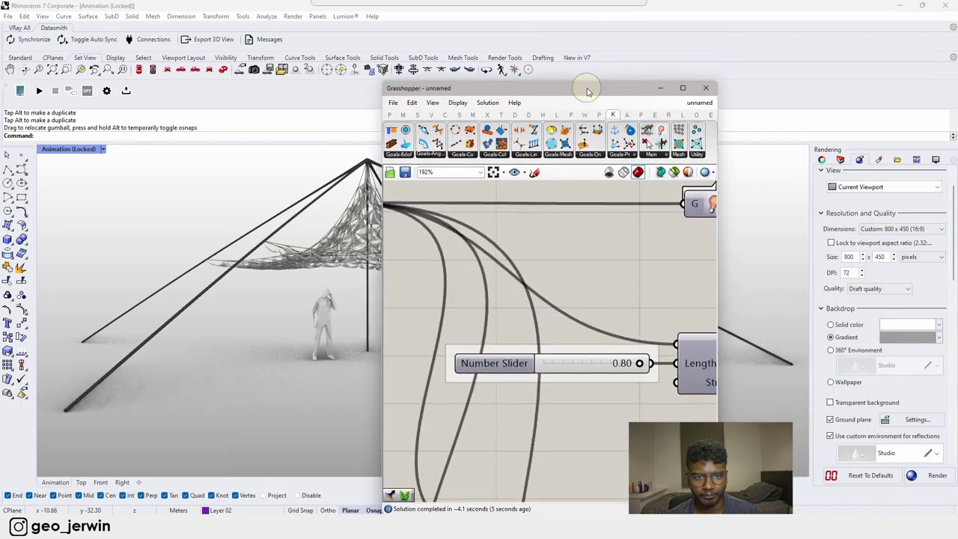
left_click_drag(383, 84, 421, 288)
left_click_drag(574, 294, 716, 165)
scroll(704, 314, "down", 5)
right_click_drag(738, 315, 697, 336)
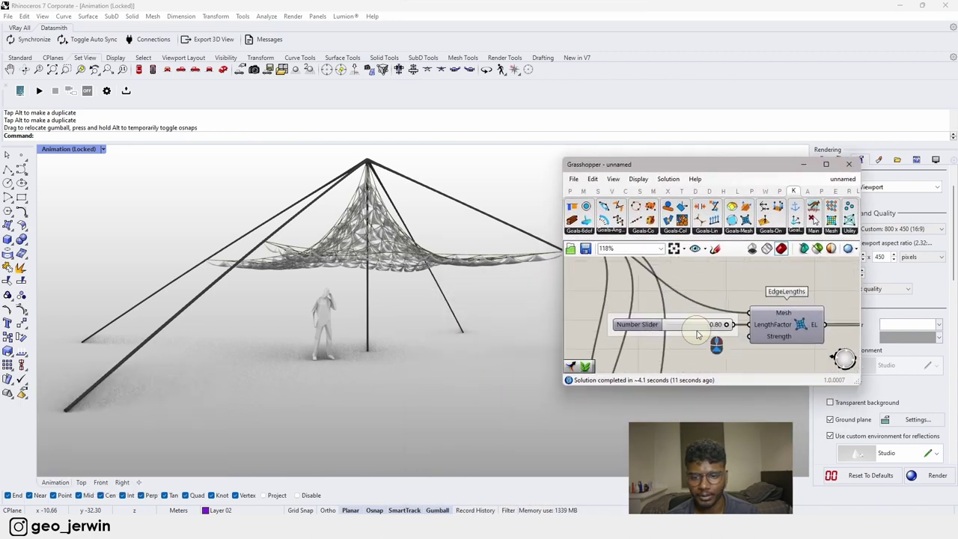
Step: Open the animation controls for the LengthFactor slider and create a new output folder named Animation Rhino 4
left_click(695, 326)
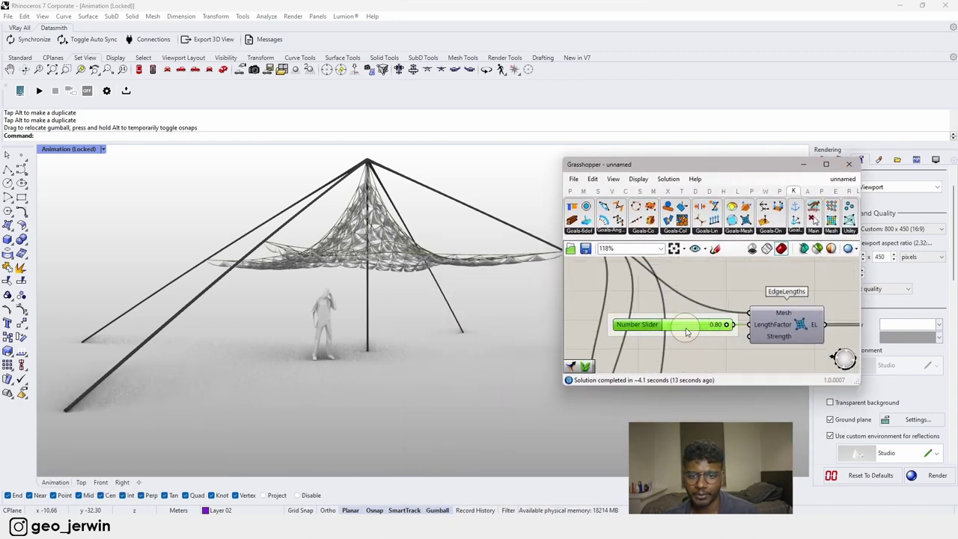
right_click(687, 330)
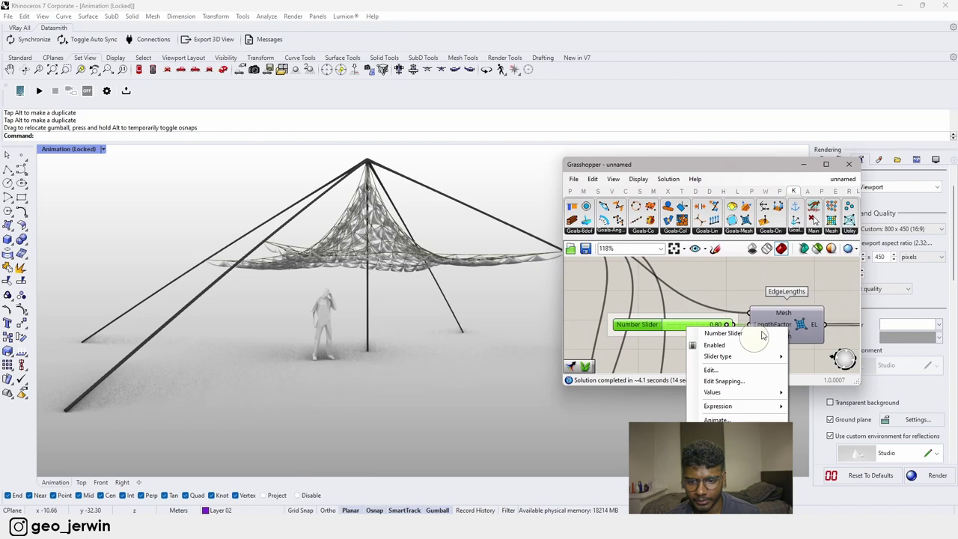
left_click(723, 419)
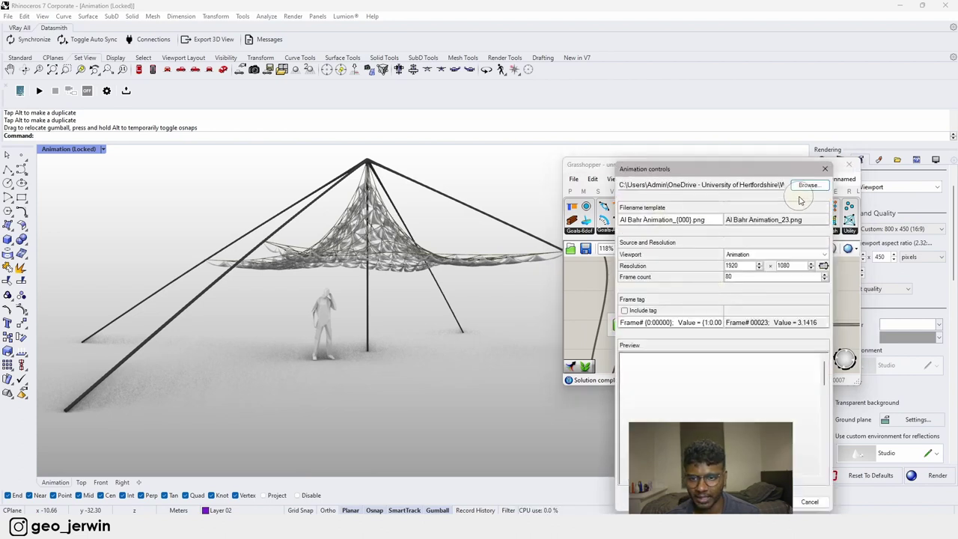
left_click(808, 185)
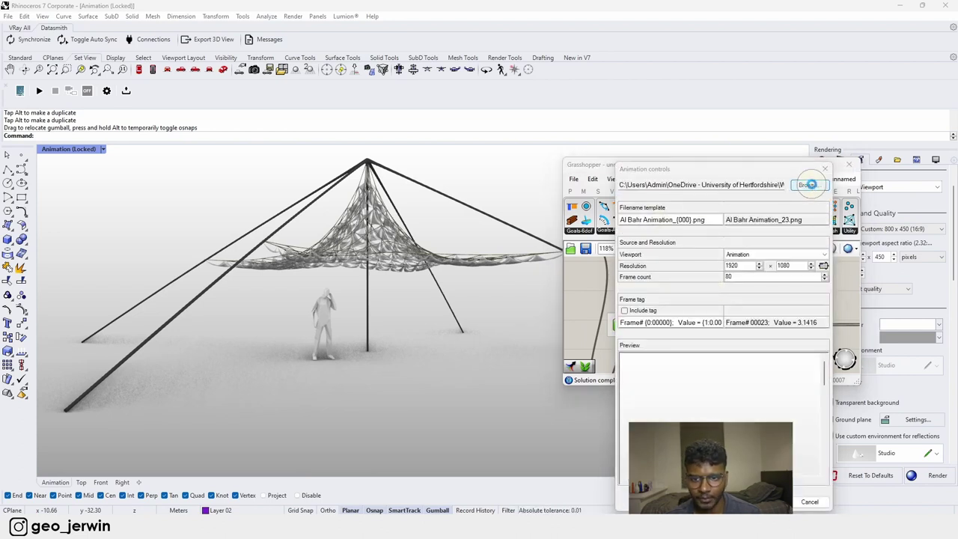
left_click_drag(733, 218, 431, 116)
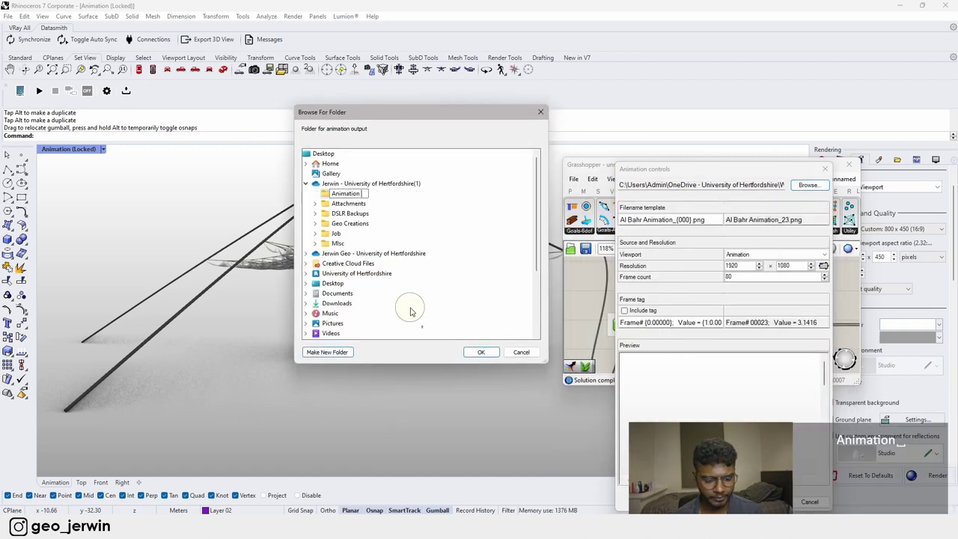
type("ino 4")
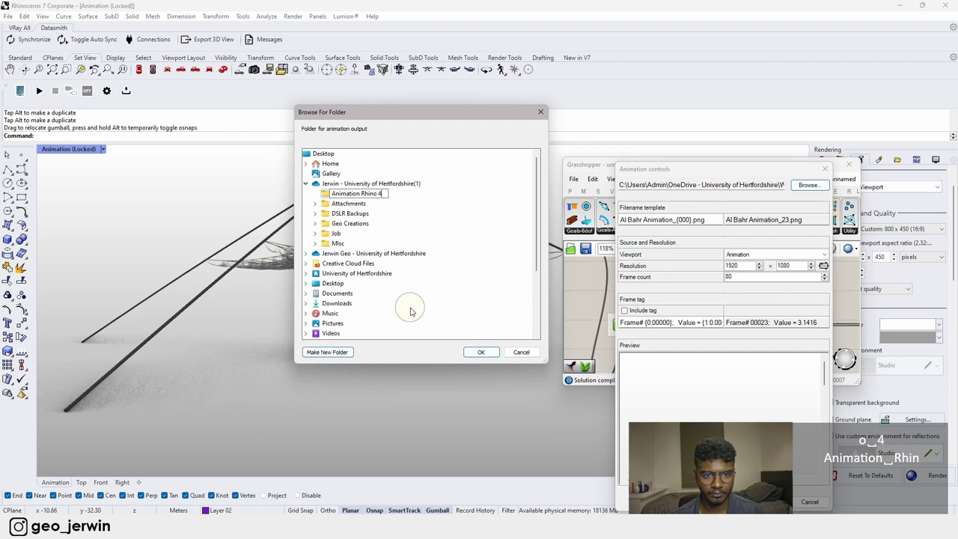
left_click(486, 353)
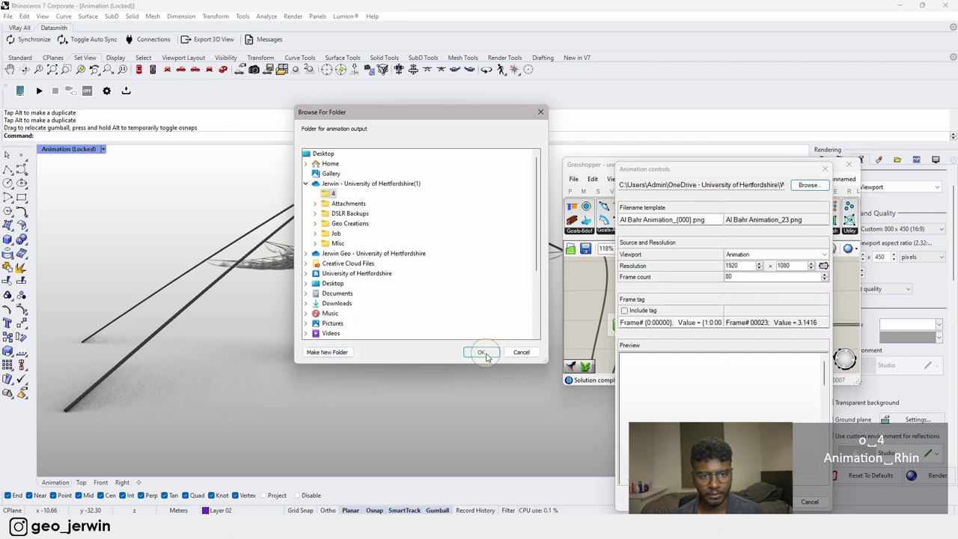
Step: Change the animation's filename template to Animation Kangaroo_{000}.png
left_click_drag(675, 220, 575, 220)
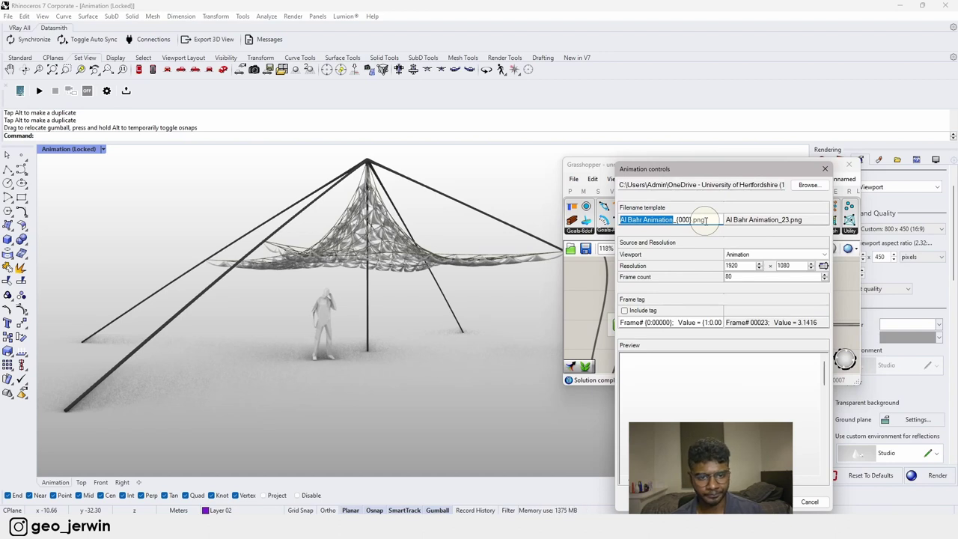
type("Animation")
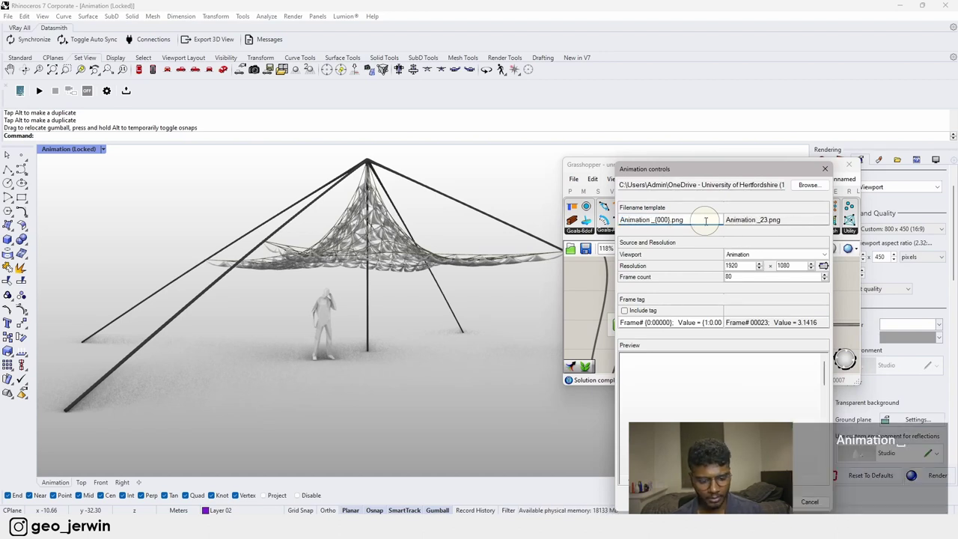
type(" Kangaroo")
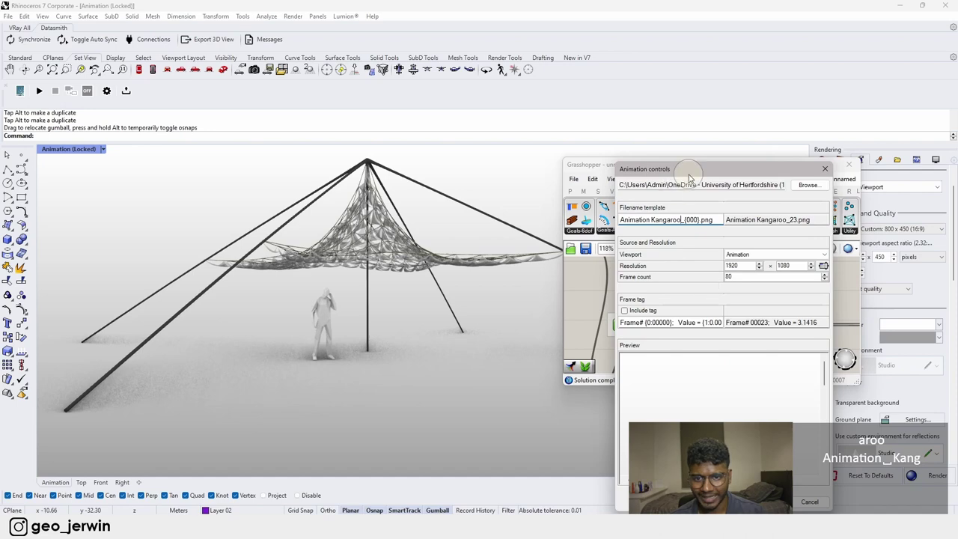
Step: Check the animation preview and export the 80-frame sequence from the Animation viewport at 1920 x 1080
left_click_drag(696, 169, 421, 171)
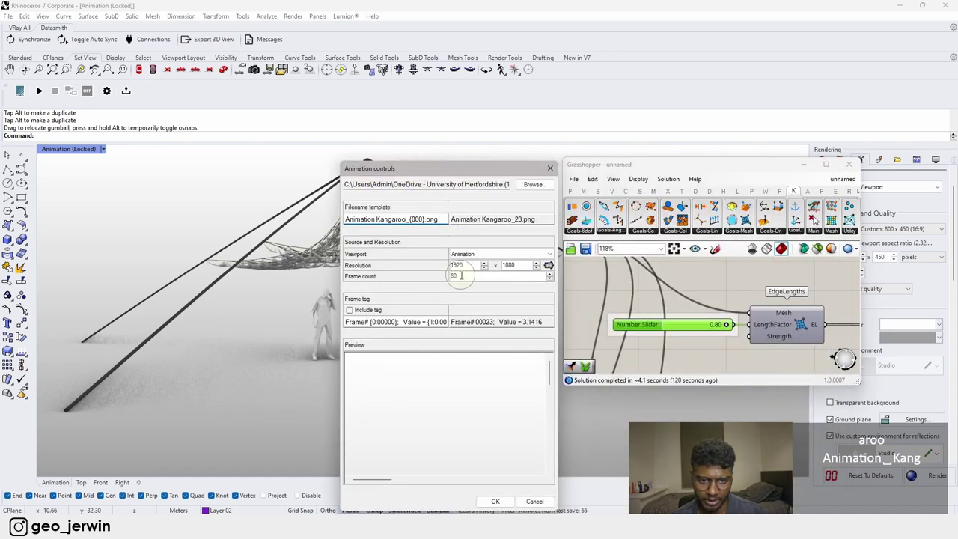
left_click_drag(440, 169, 605, 169)
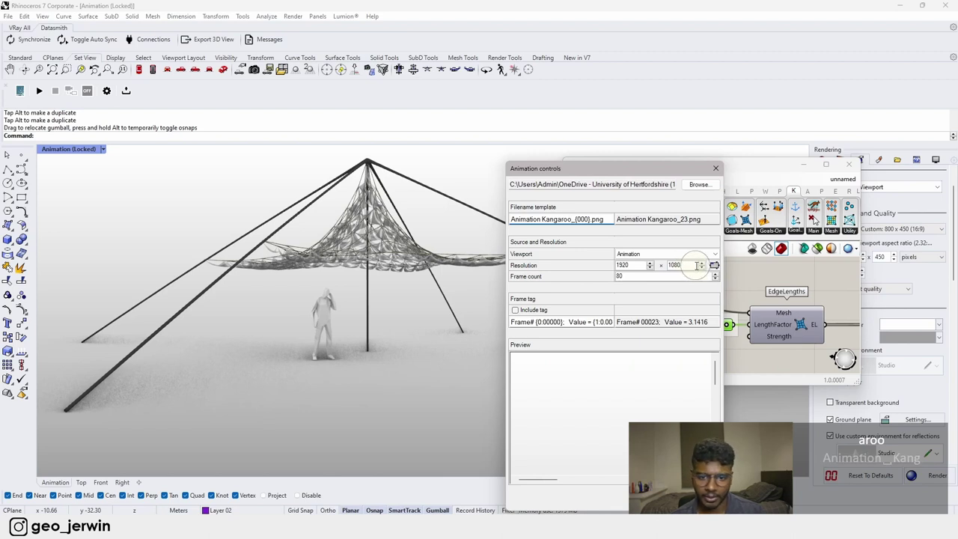
scroll(601, 431, "down", 5)
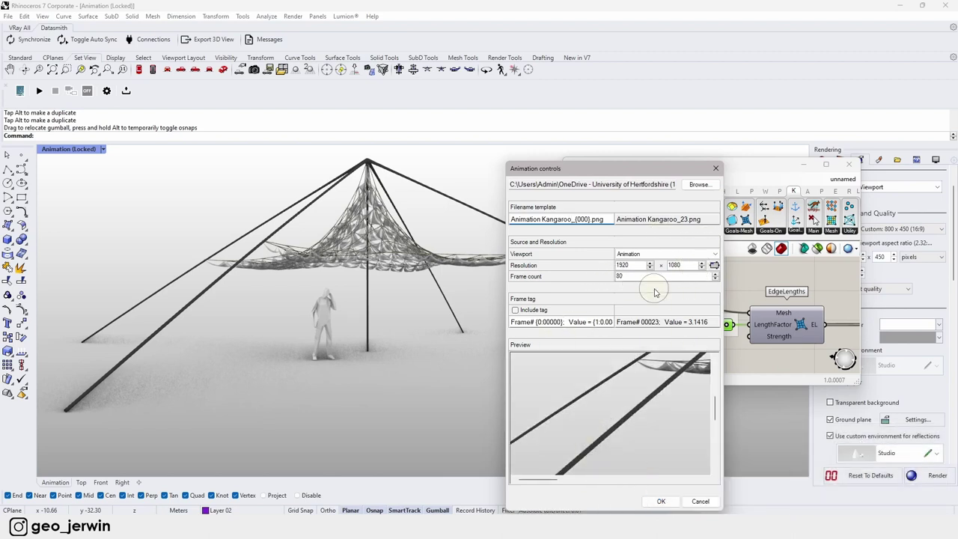
left_click(661, 501)
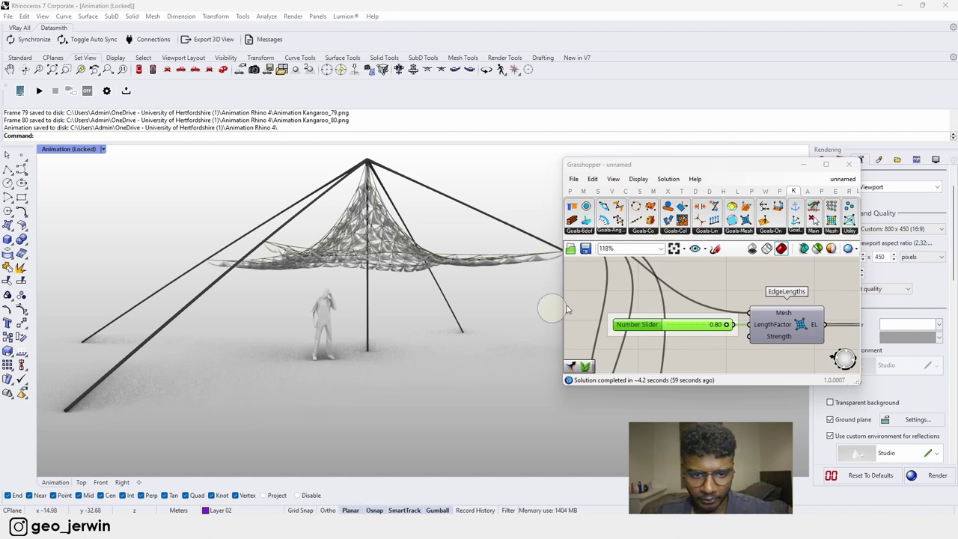
Step: Minimize Grasshopper, open the Animation Rhino 4 folder in File Explorer, and reduce it to a floating window
left_click(804, 165)
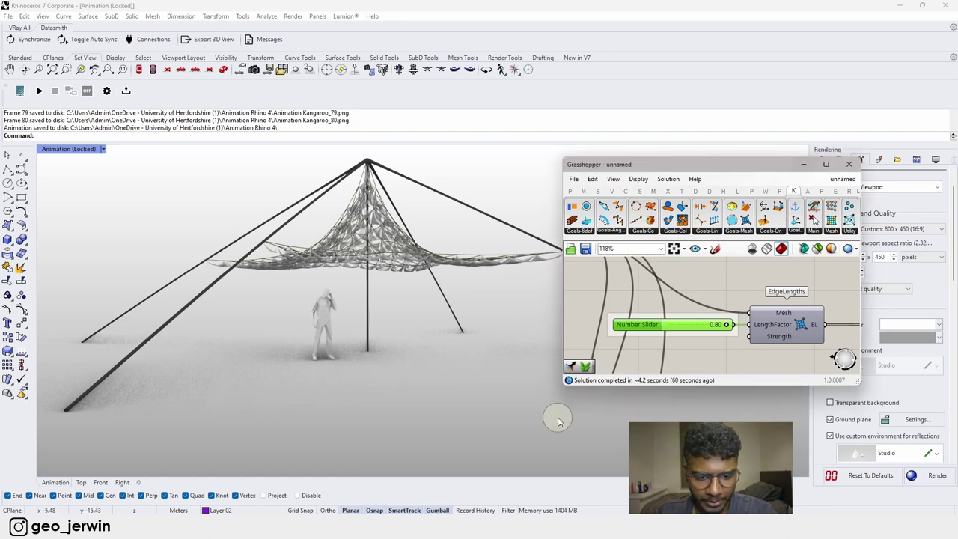
left_click(450, 527)
double_click(222, 94)
double_click(222, 94)
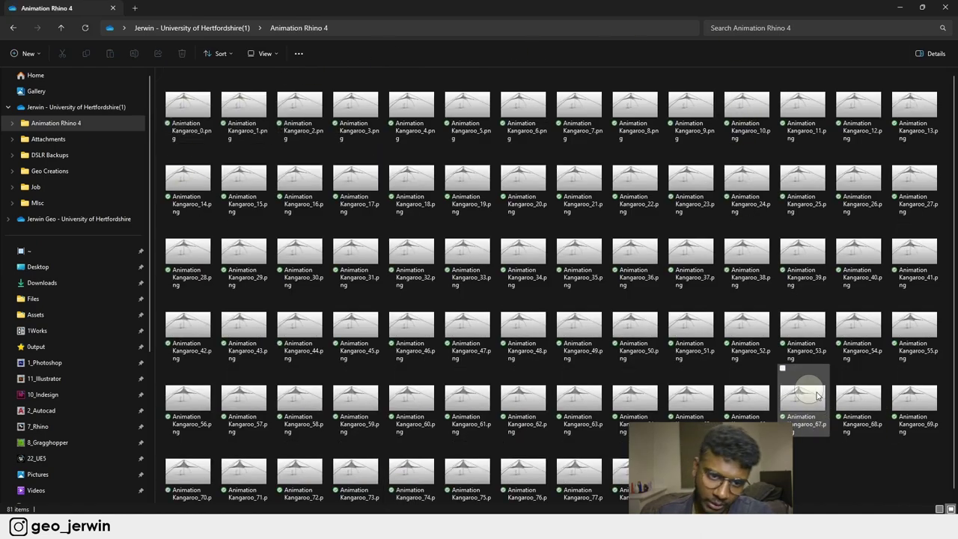
left_click_drag(470, 8, 352, 172)
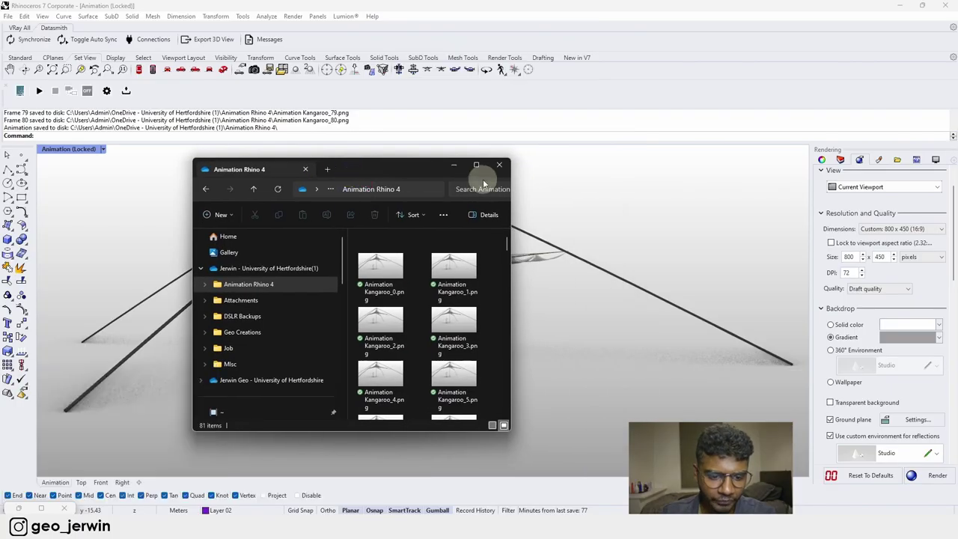
Step: Launch DaVinci Resolve with a project named Kangaroo Tent and set its timeline frame rate to 30 frames per second
key("super")
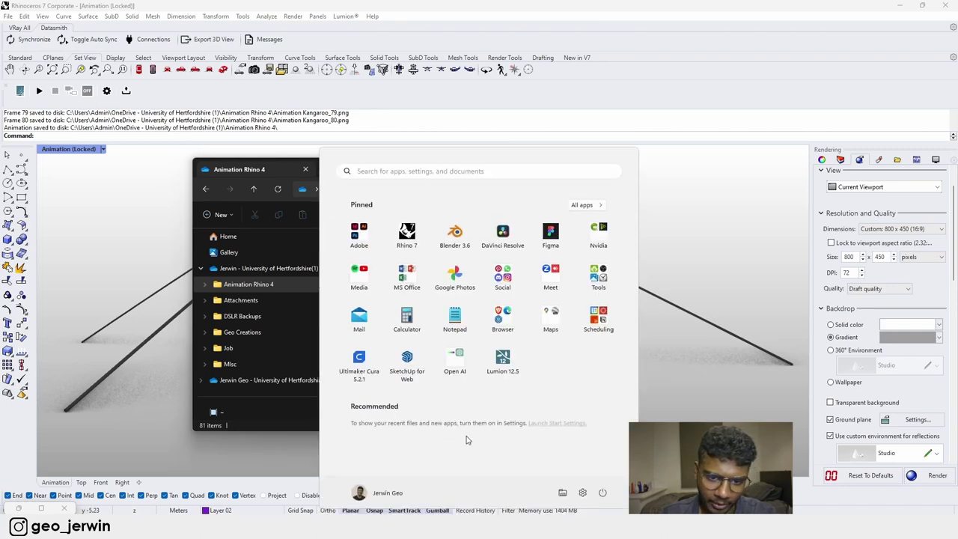
left_click(502, 231)
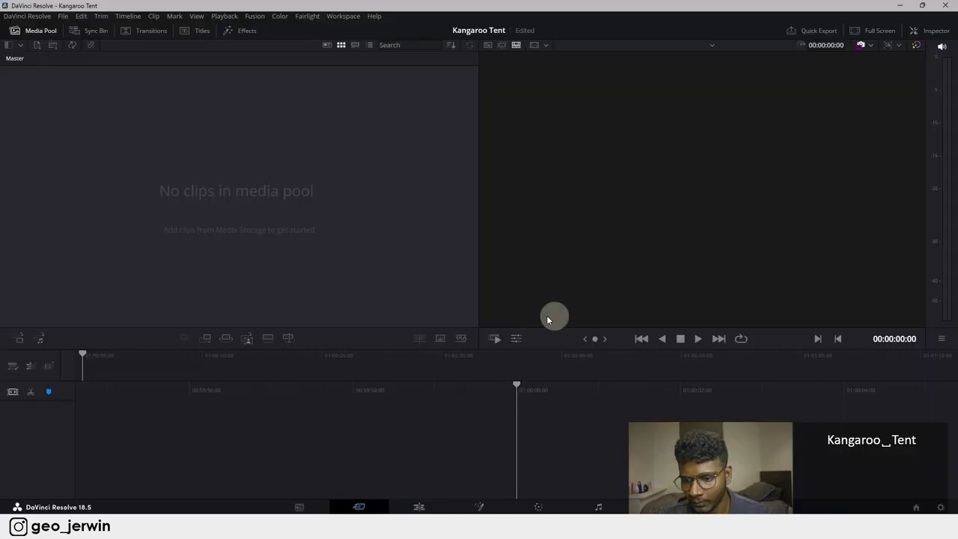
left_click(940, 507)
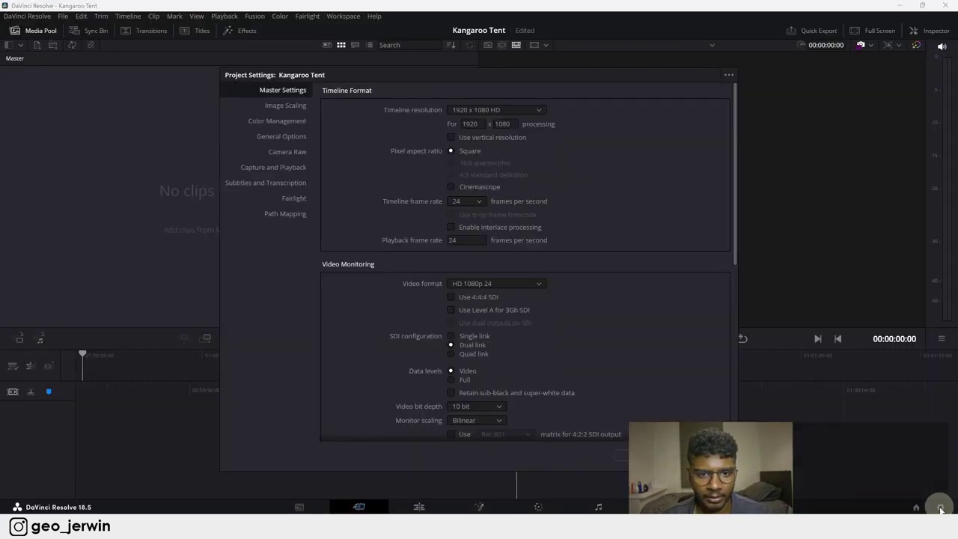
left_click(478, 210)
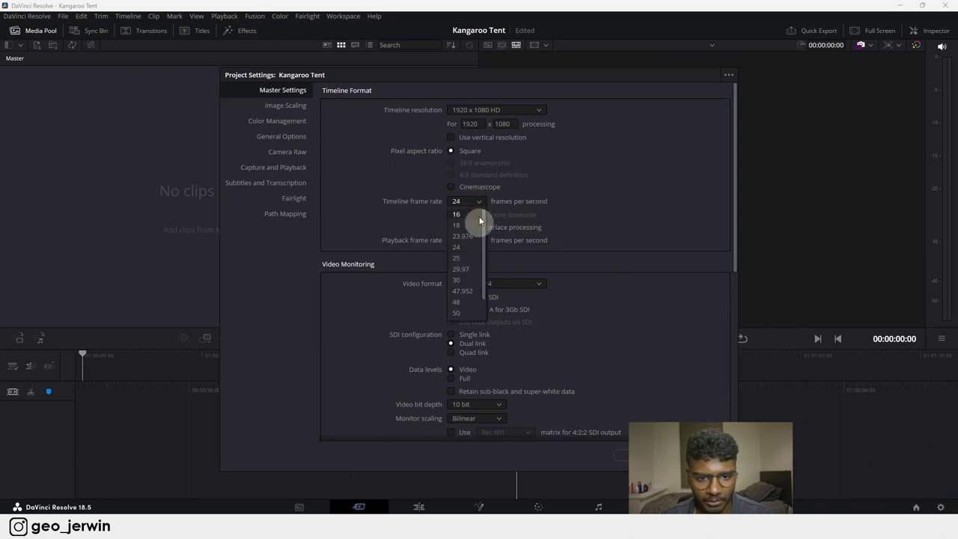
left_click(469, 260)
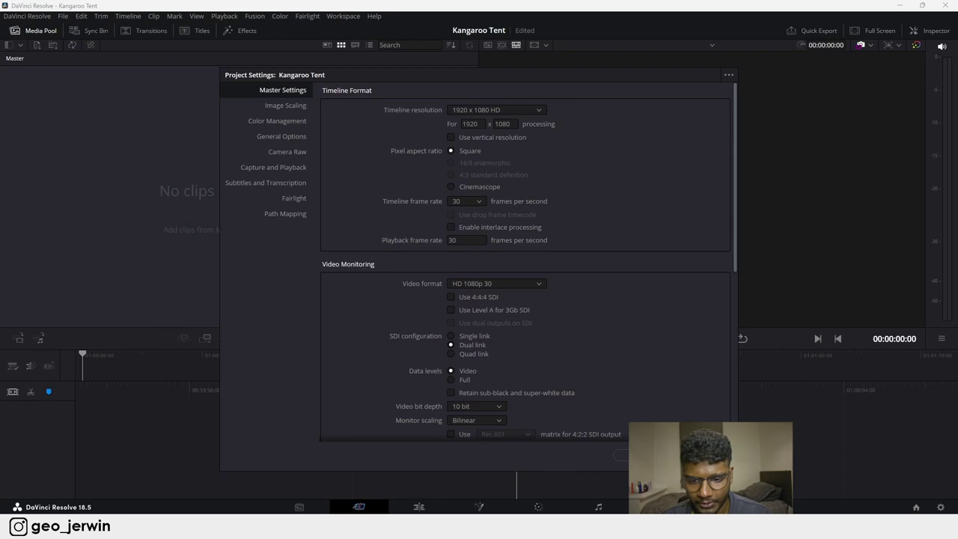
left_click(707, 455)
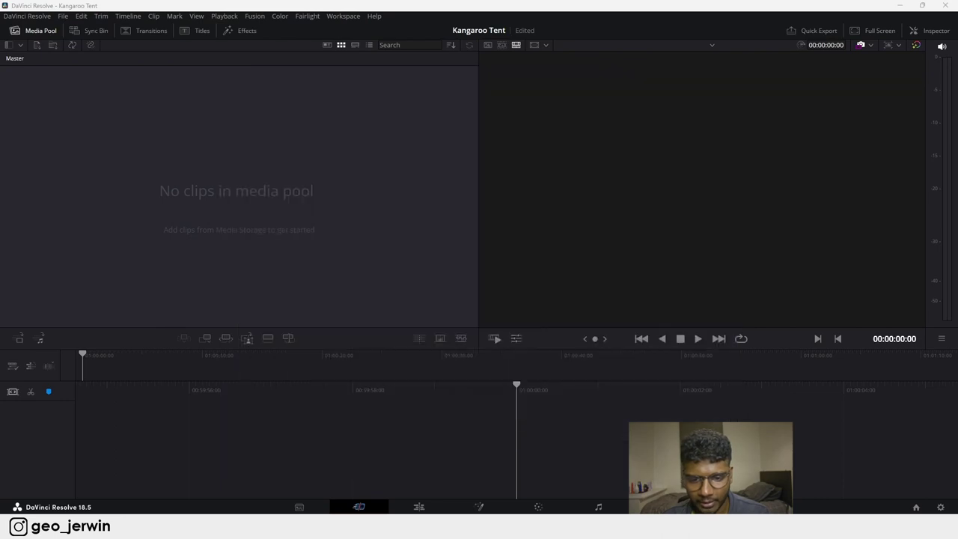
Step: Add all exported frames, Animation Kangaroo_0.png to Animation Kangaroo_80.png, from the folder to the Edit page timeline as an image sequence
left_click(418, 507)
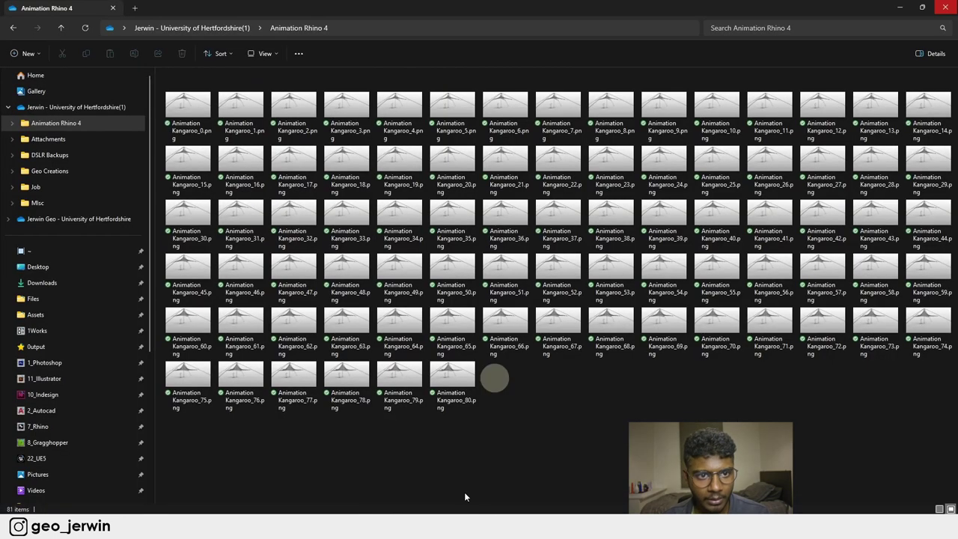
left_click_drag(606, 234, 700, 174)
left_click(724, 279)
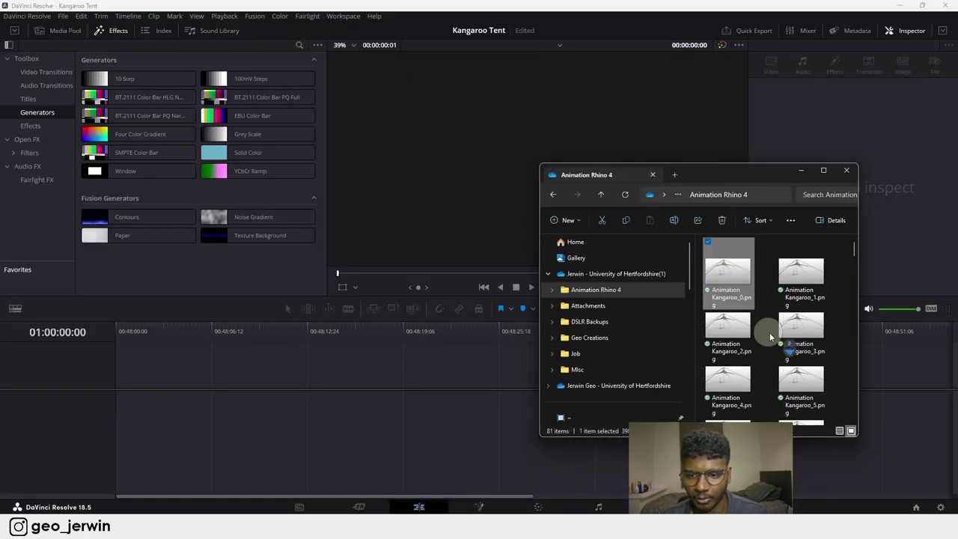
scroll(769, 332, "down", 10)
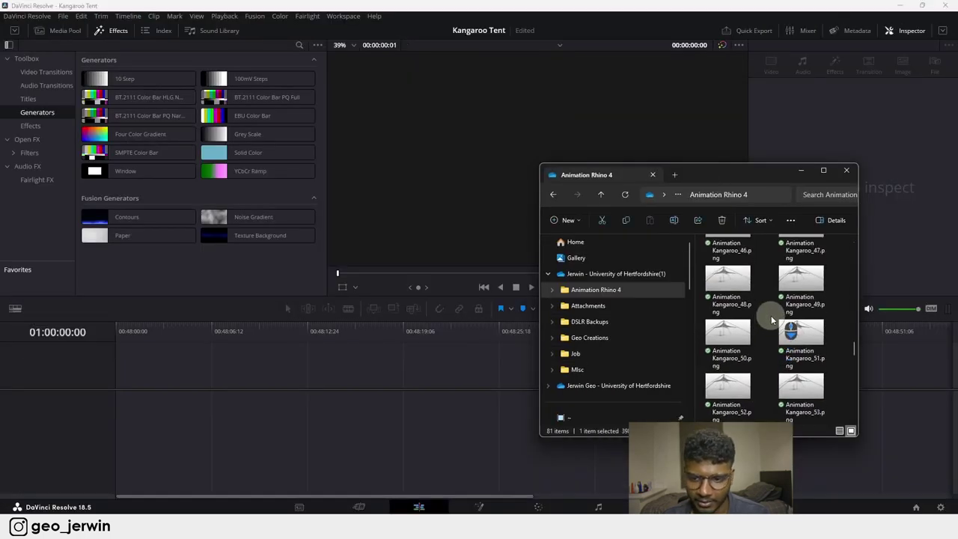
scroll(771, 315, "down", 6)
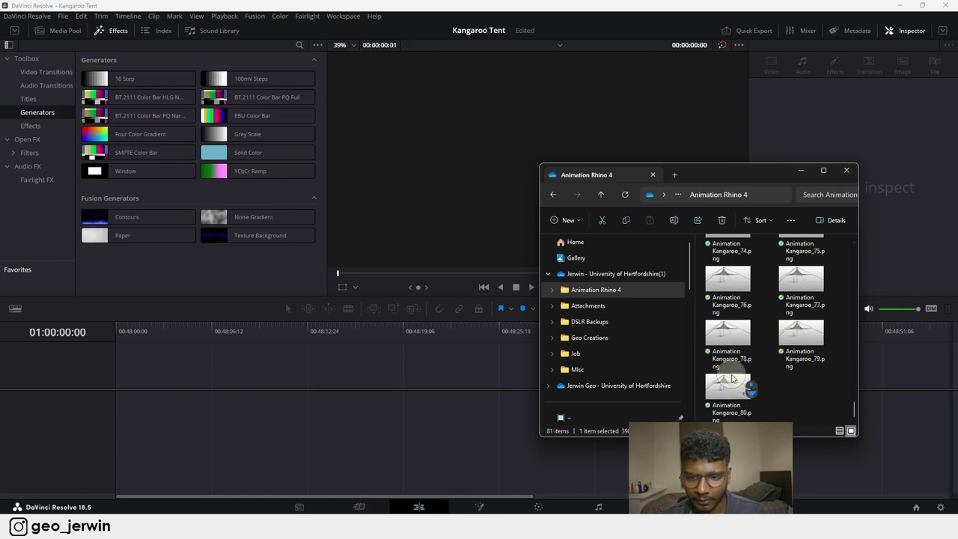
left_click(732, 379, "shift")
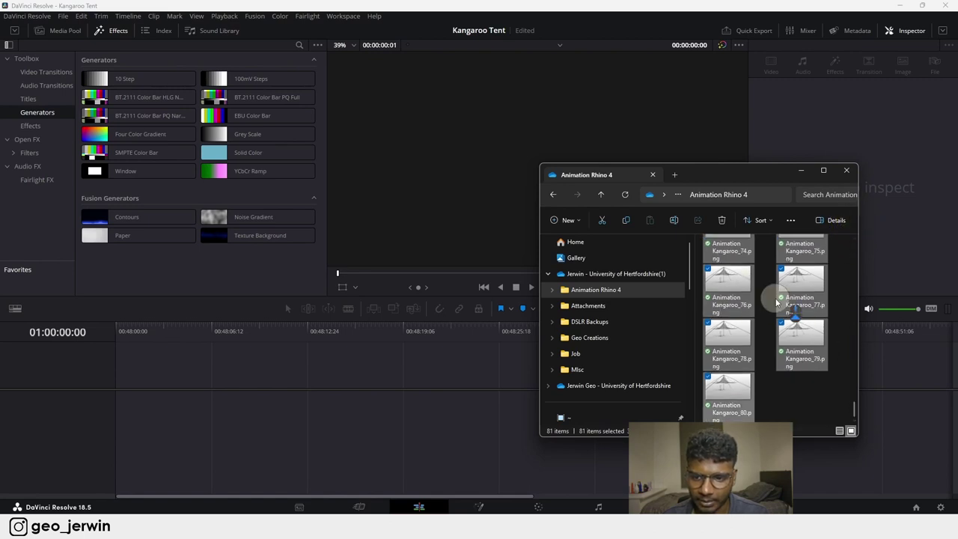
scroll(776, 301, "up", 3)
left_click_drag(855, 391, 853, 246)
left_click_drag(738, 264, 220, 379)
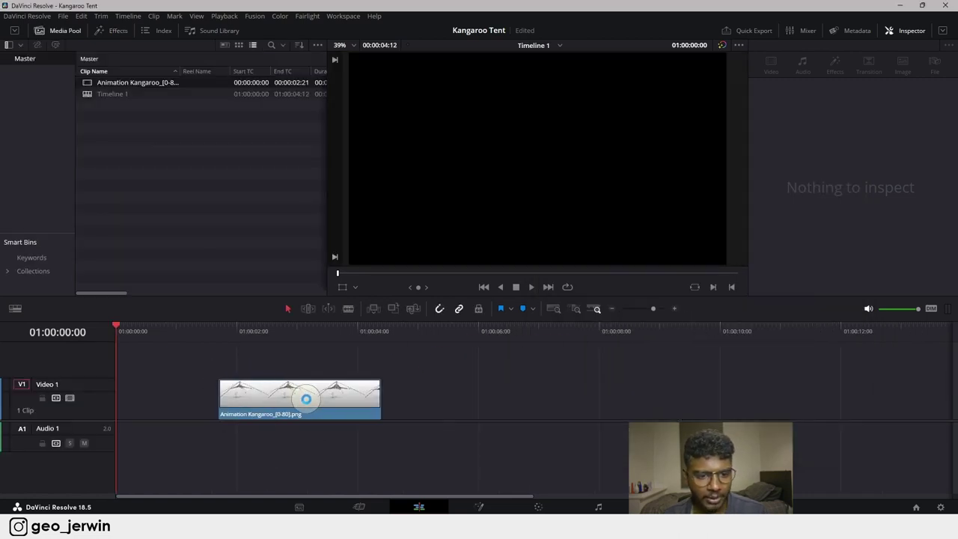
Step: Move the image sequence clip to the start of the timeline and play it from the beginning
left_click(306, 399)
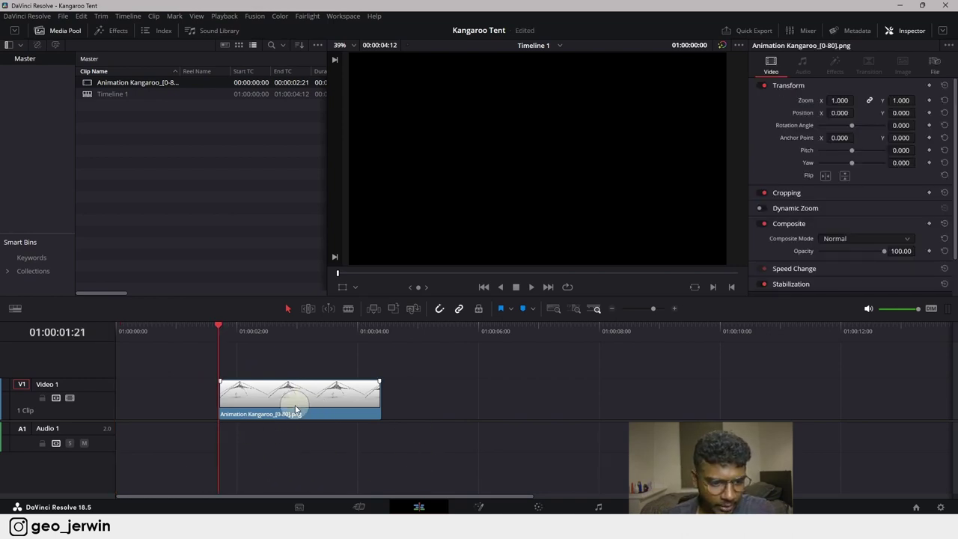
left_click_drag(322, 414, 171, 407)
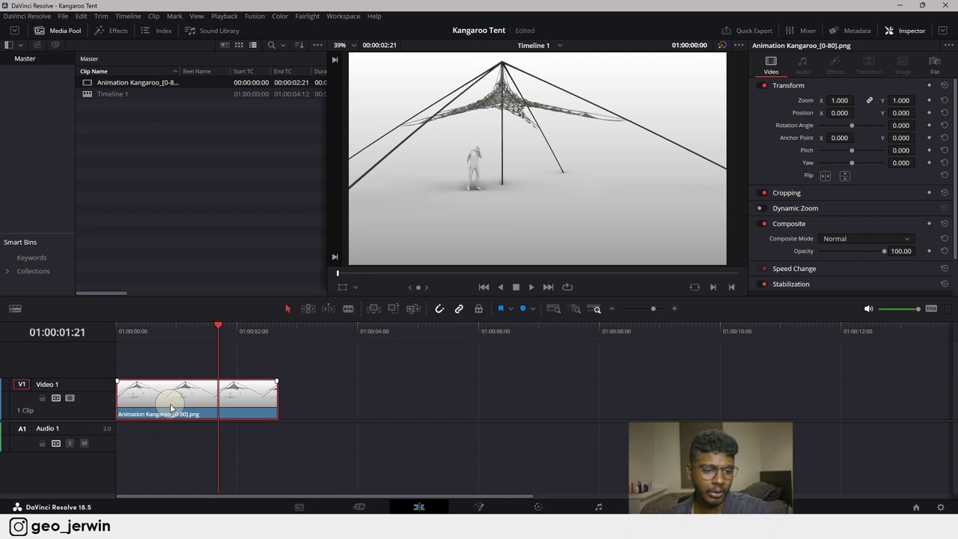
left_click_drag(216, 332, 116, 331)
key("shift+space")
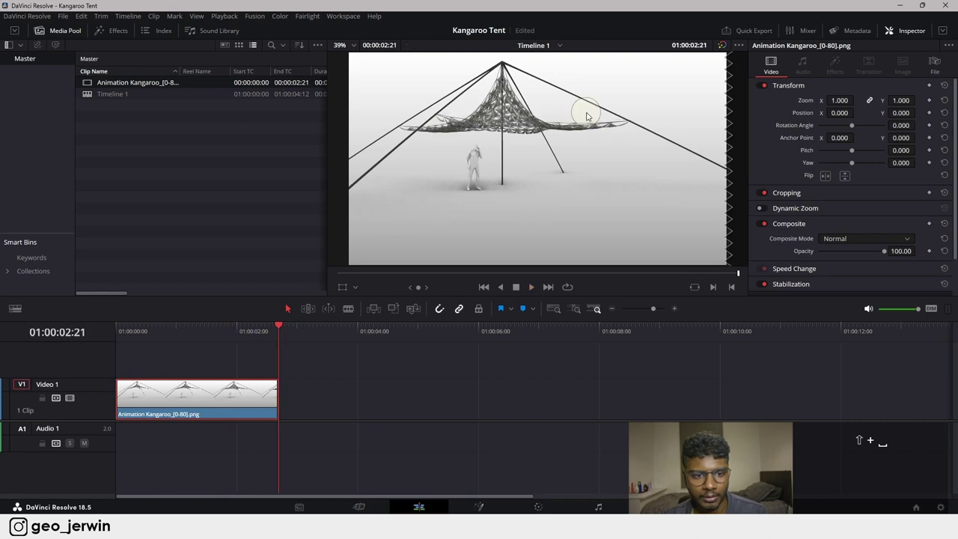
Step: Duplicate the image sequence clip on Video 1 and place the copy directly after the original
left_click(342, 387)
left_click(239, 396)
left_click_drag(200, 395, 323, 396, "alt")
Step: Reverse the speed of the second clip and play the timeline from the beginning to check the loop
left_click(336, 402)
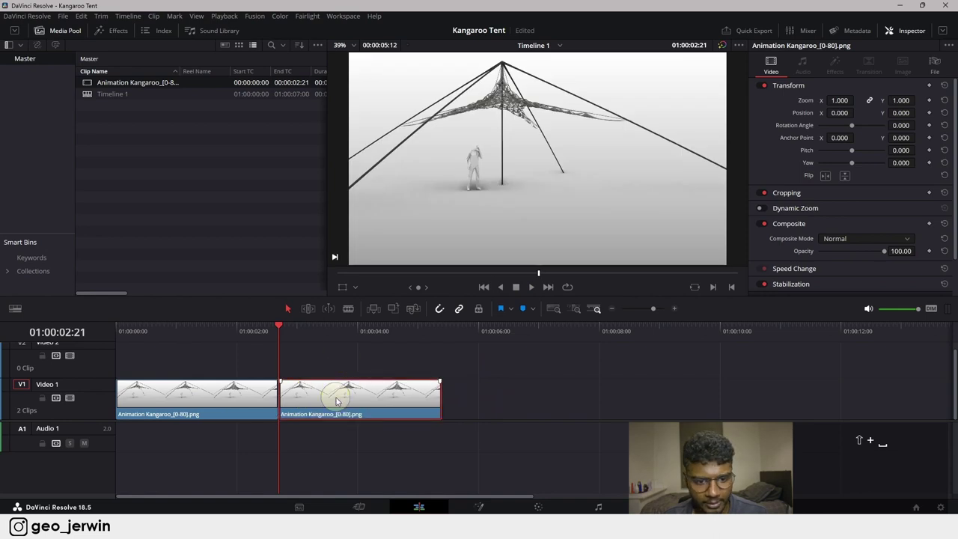
right_click(336, 401)
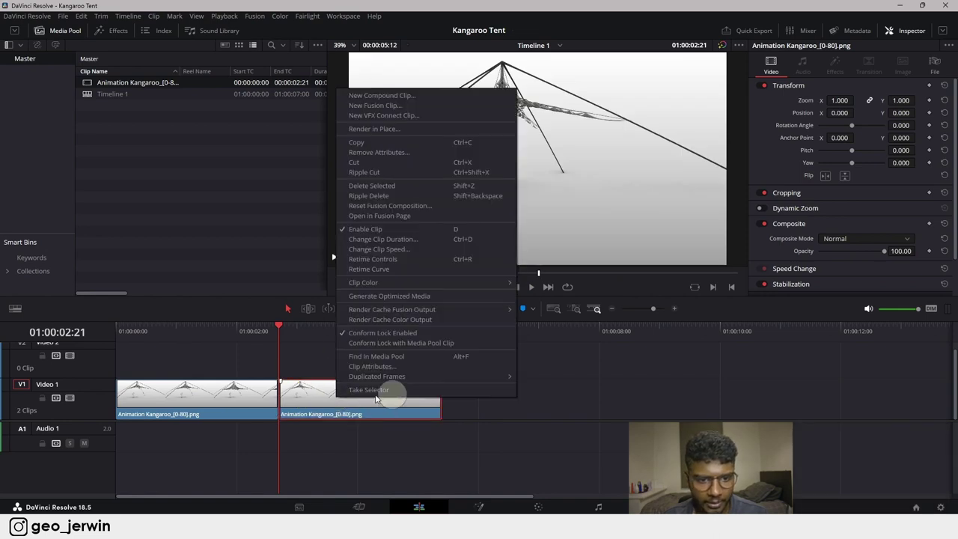
left_click(398, 251)
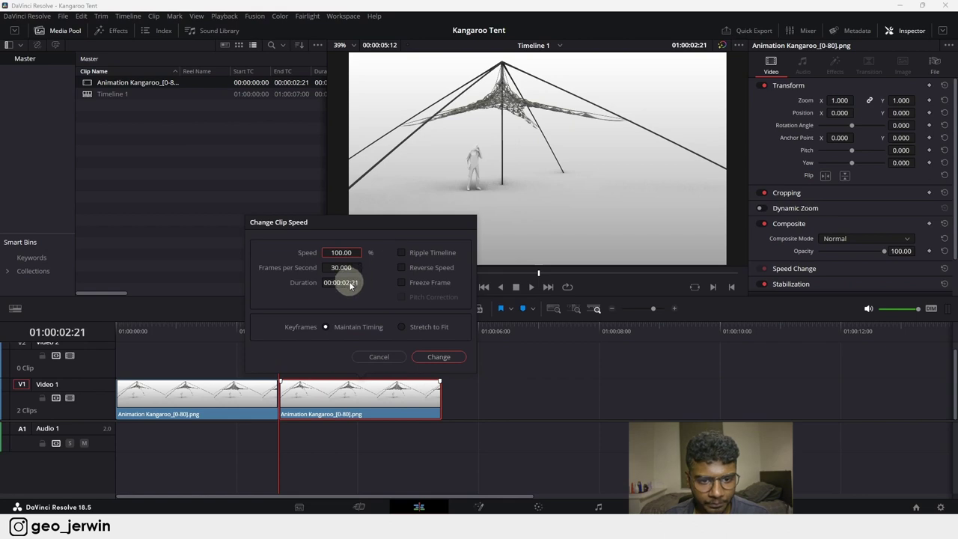
left_click(404, 268)
left_click(440, 357)
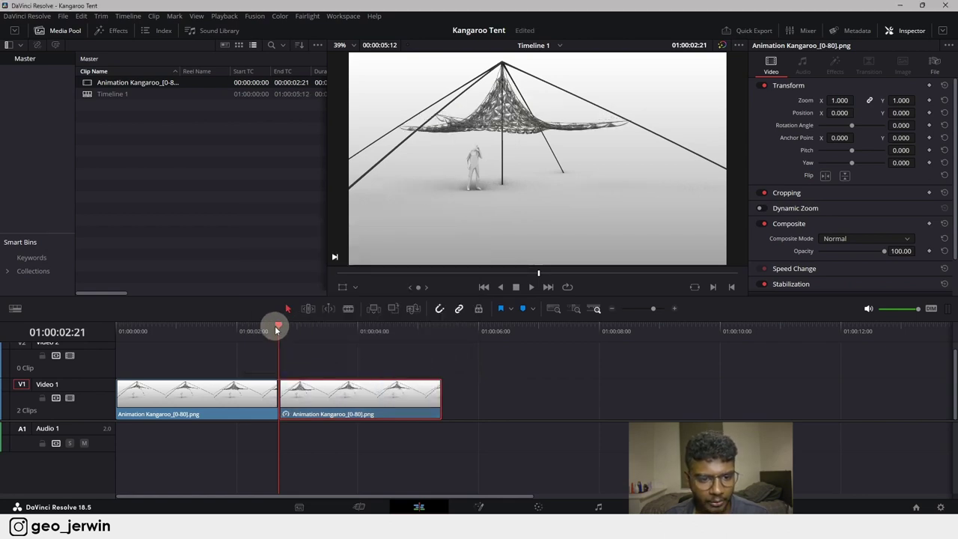
left_click_drag(275, 330, 61, 329)
key("space")
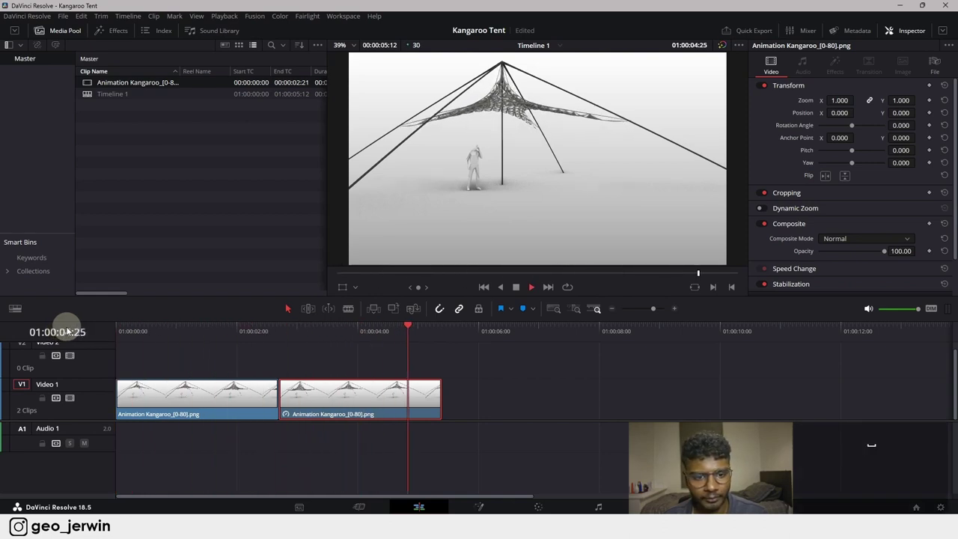
key("space")
Step: Append copies of the forward and reversed clips in that order after the existing pair, and play the timeline from the start
left_click(203, 407)
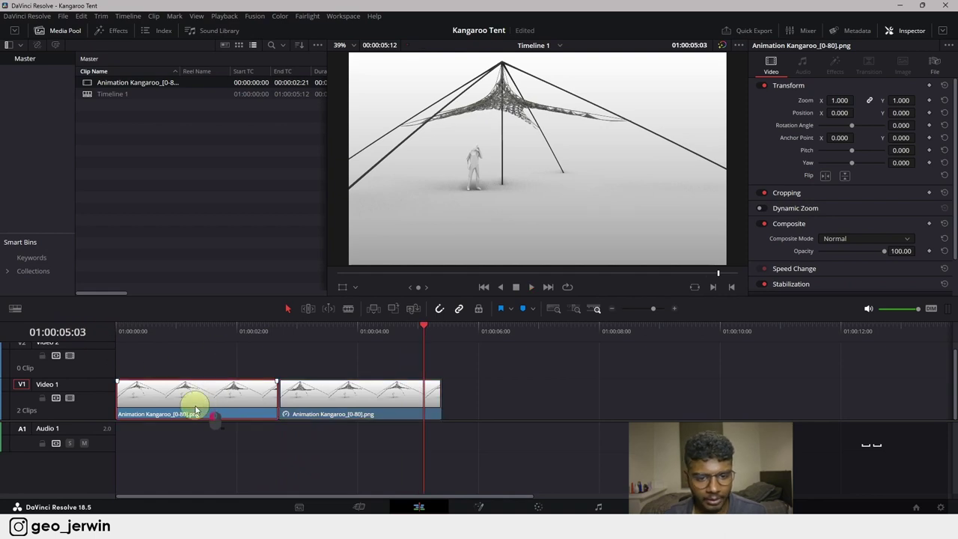
left_click_drag(196, 410, 498, 400, "alt")
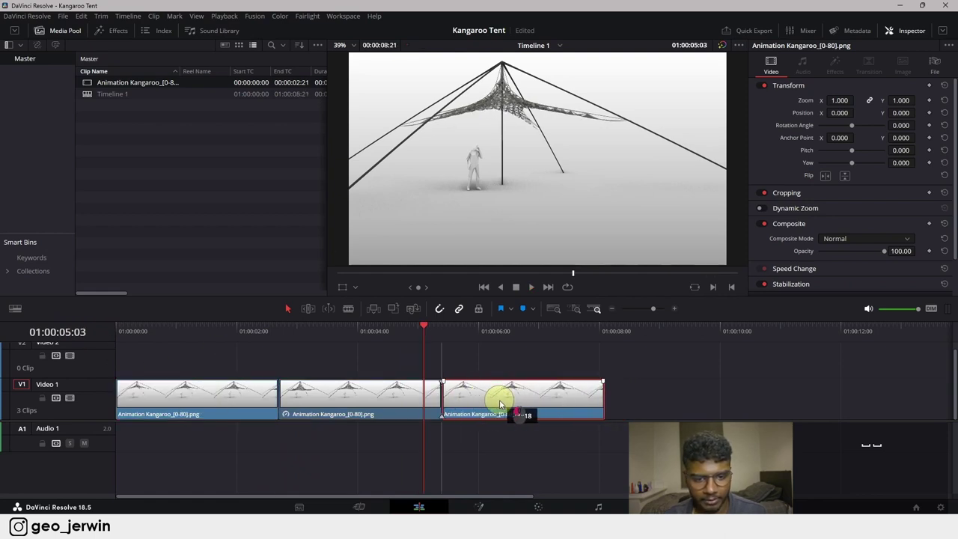
left_click(333, 402)
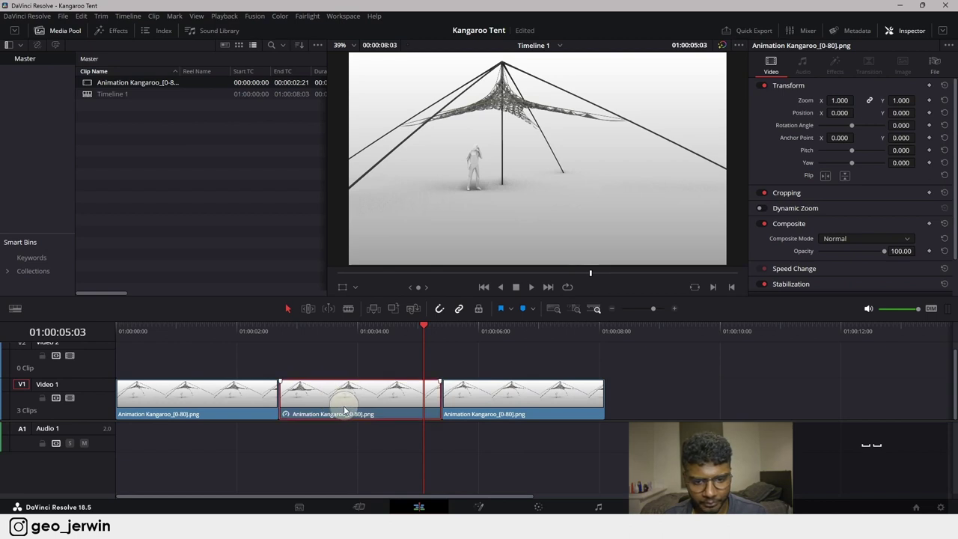
left_click_drag(344, 409, 677, 397, "alt")
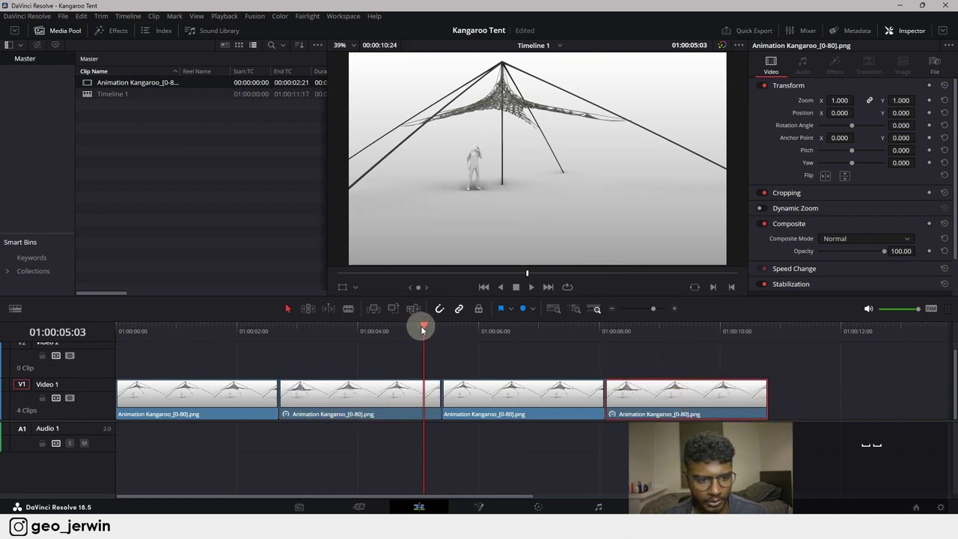
left_click_drag(423, 330, 107, 336)
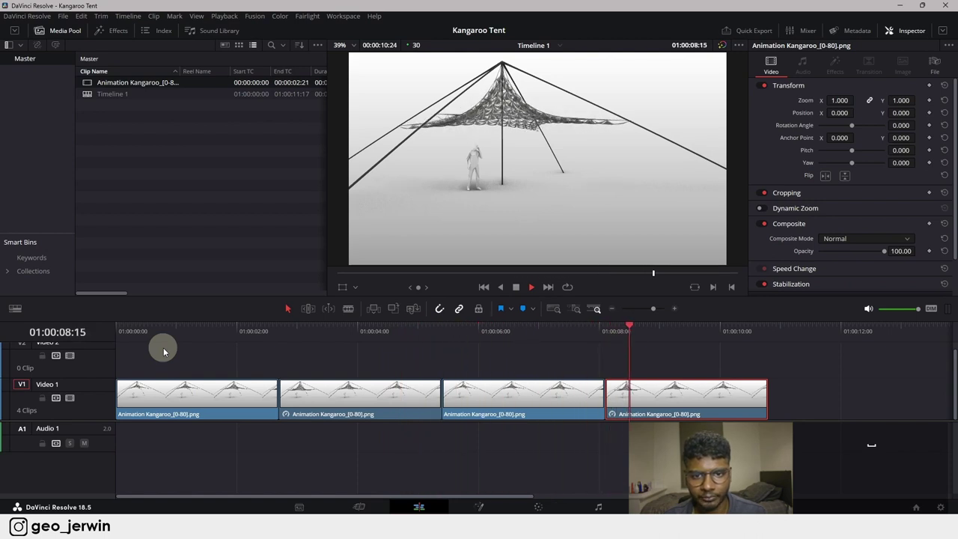
key("space")
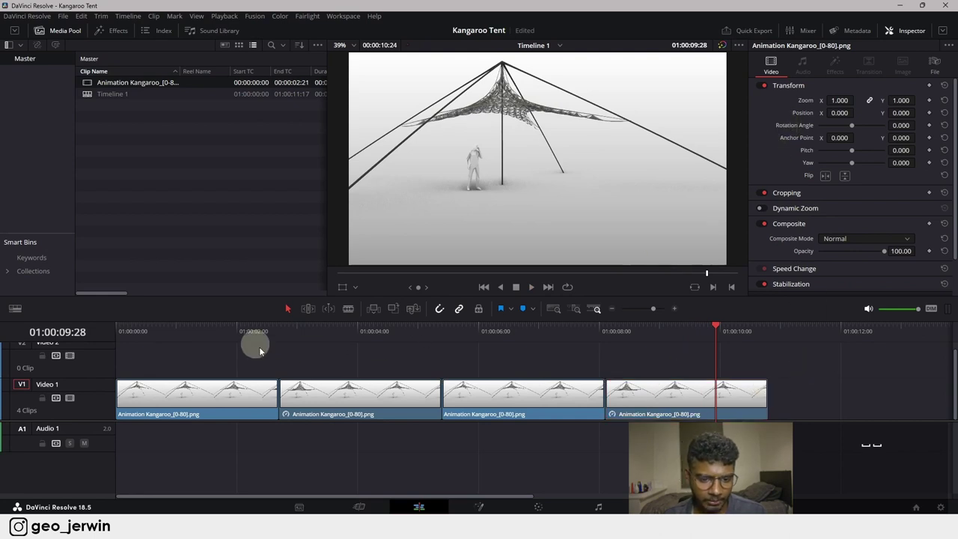
Step: On the Deliver page, choose the H.264 Master preset with MP4 format and add the timeline to the render queue
left_click(526, 497)
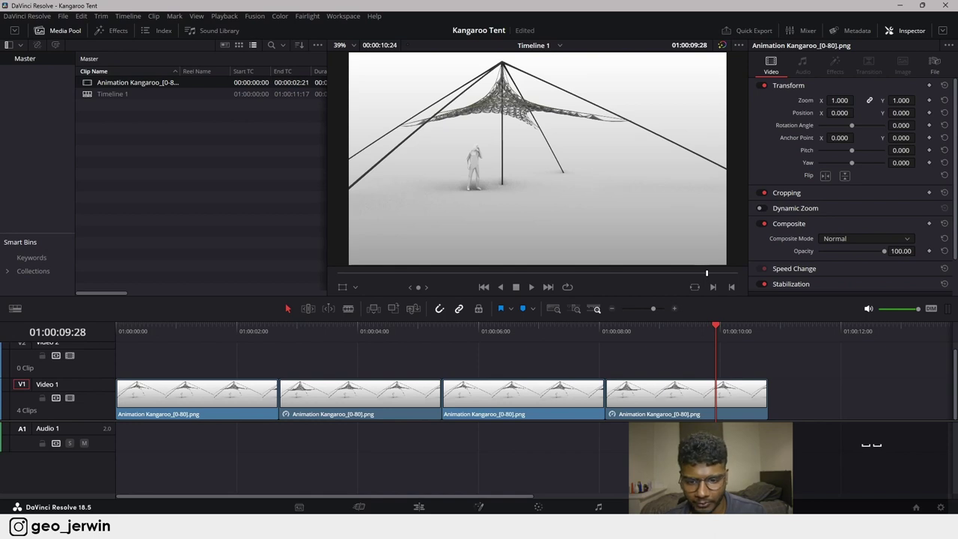
left_click(657, 507)
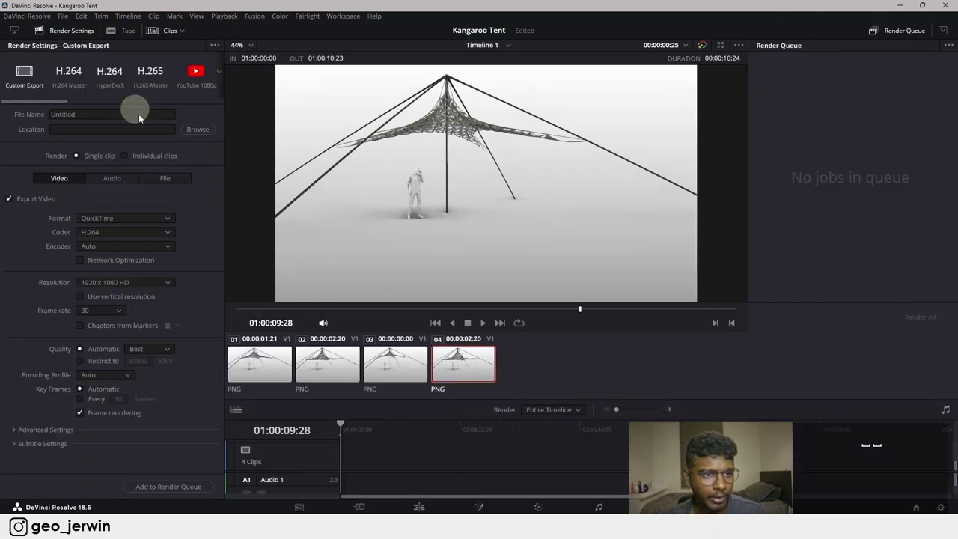
left_click(65, 78)
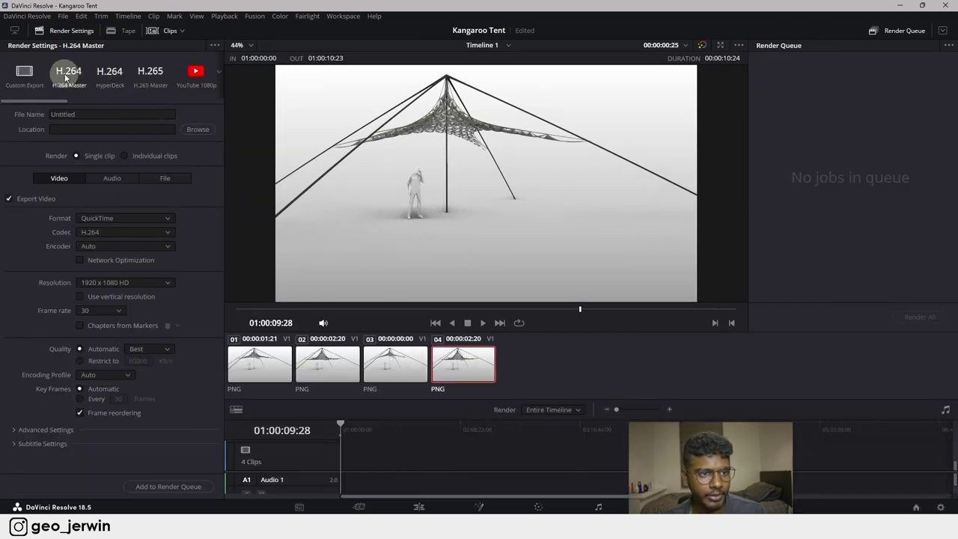
left_click(110, 212)
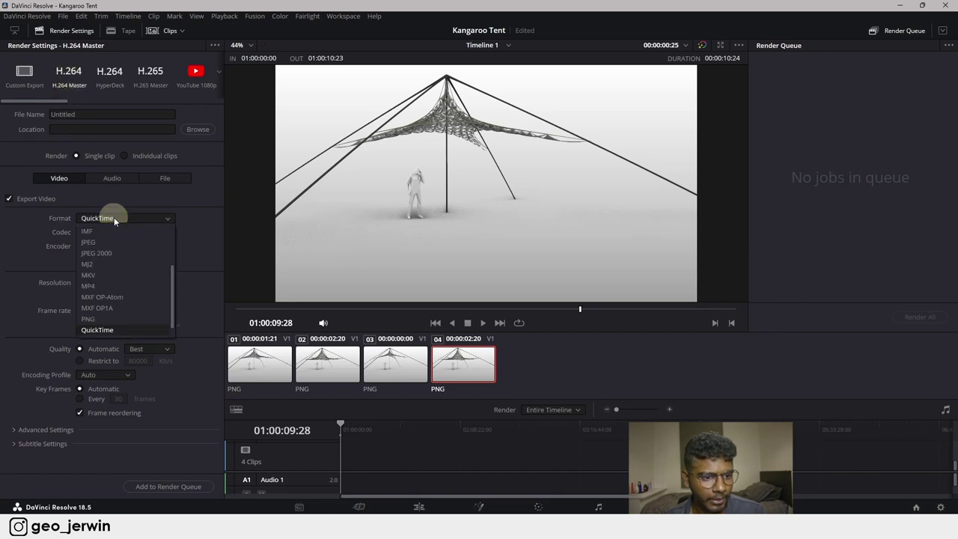
left_click(99, 286)
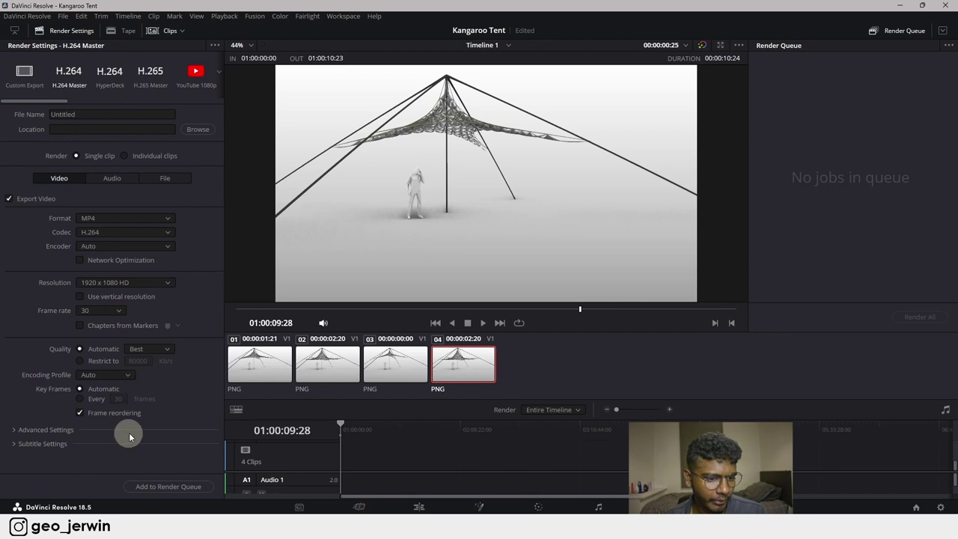
left_click(171, 487)
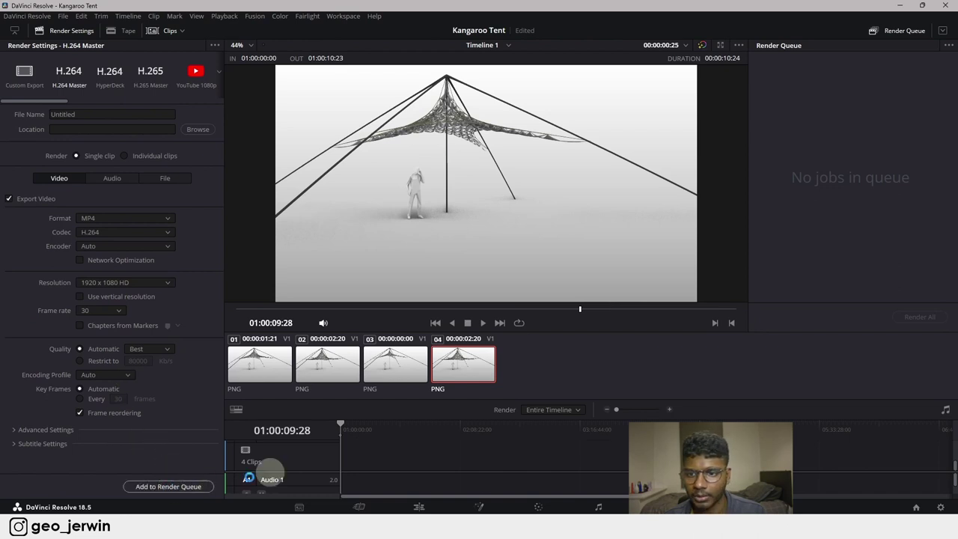
Step: Switch to File Explorer and open the rendered kangaroo.mp4 in the YT 43_Rhino 4 folder
scroll(349, 172, "down", 5)
scroll(348, 172, "up", 5)
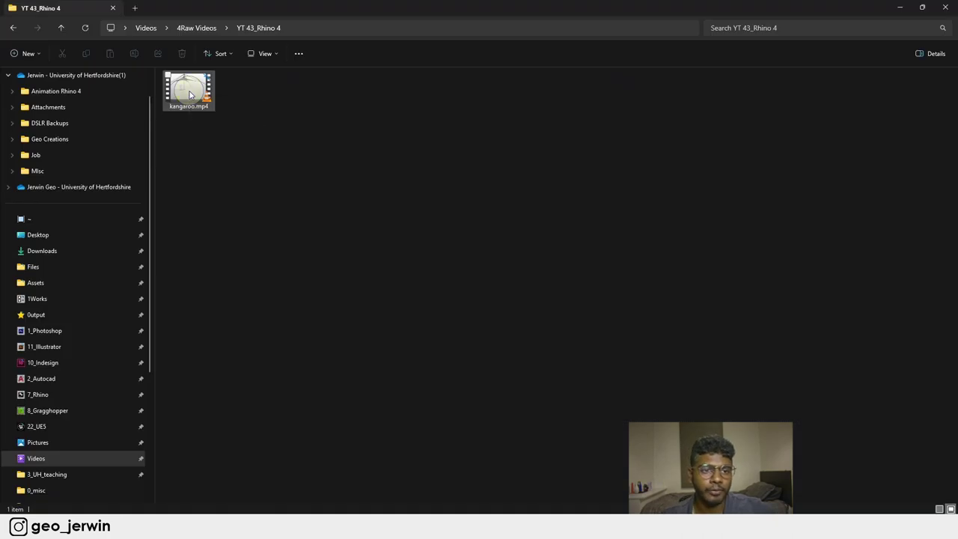
left_click(190, 92)
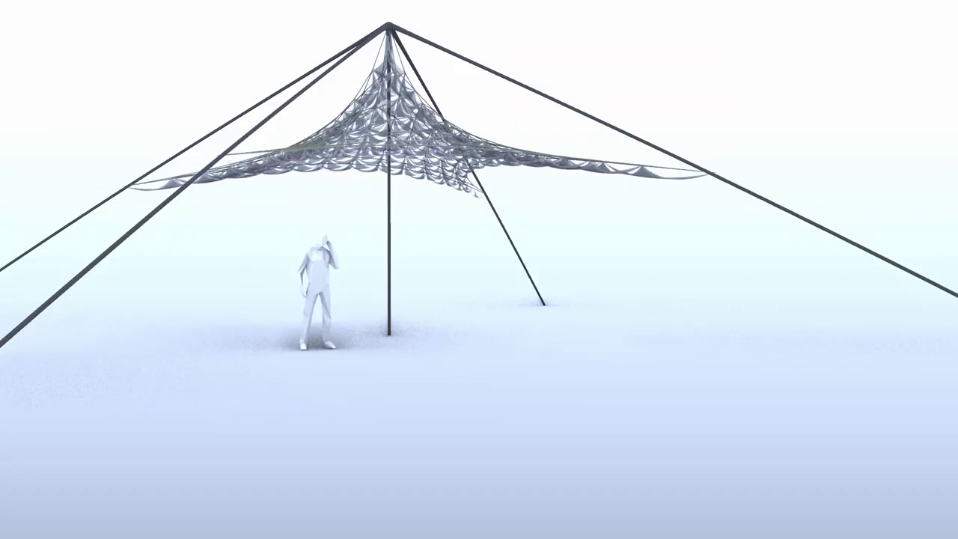